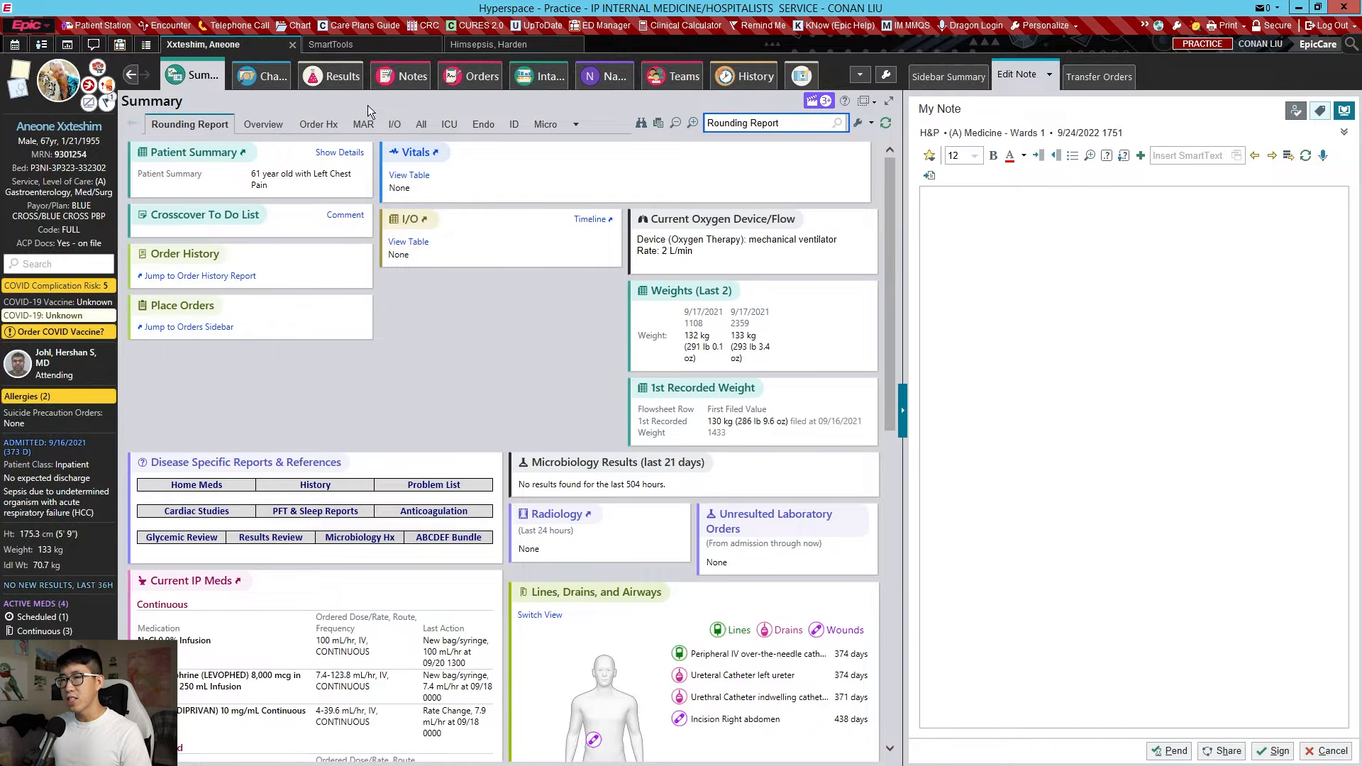
Start a private sticky note: 78 man with heart failure, diabetes, afib, shortness of breath x 2 weeks
left_click(20, 70)
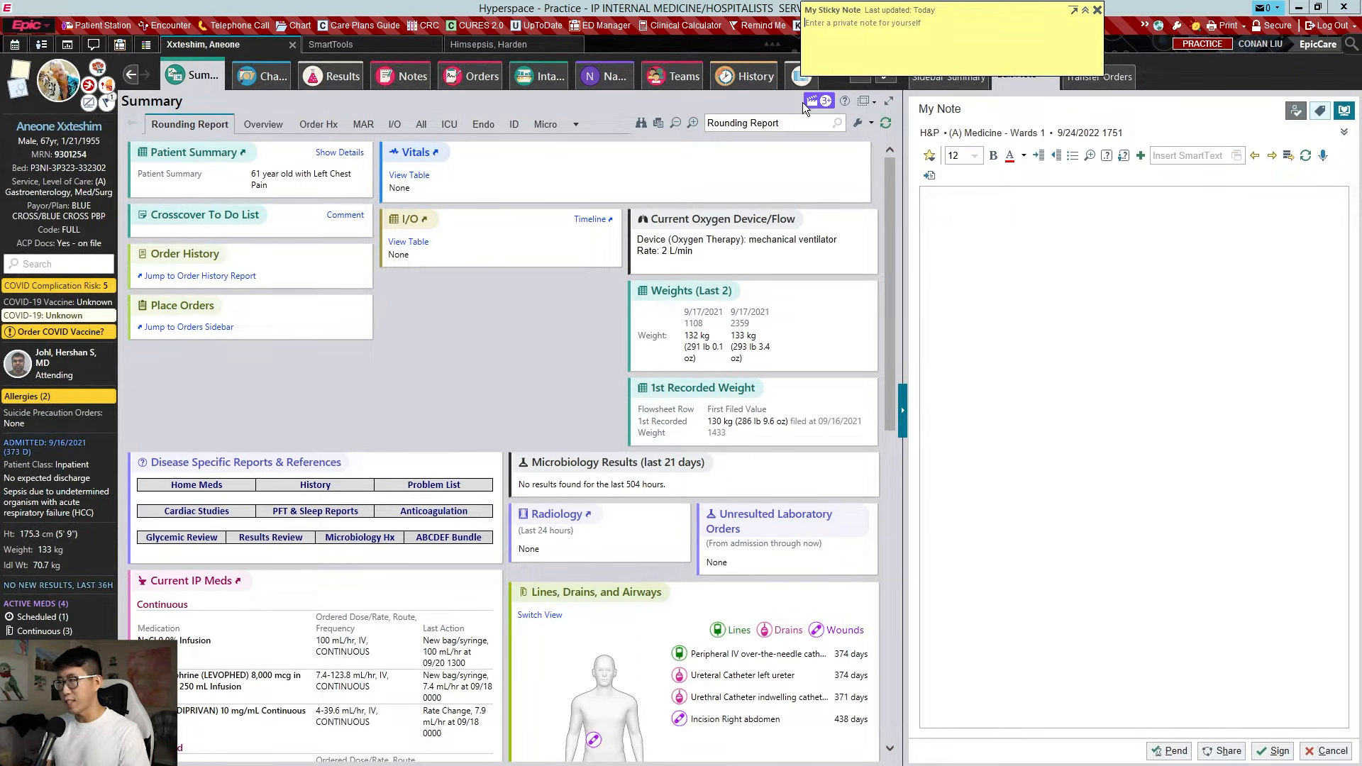
type("78")
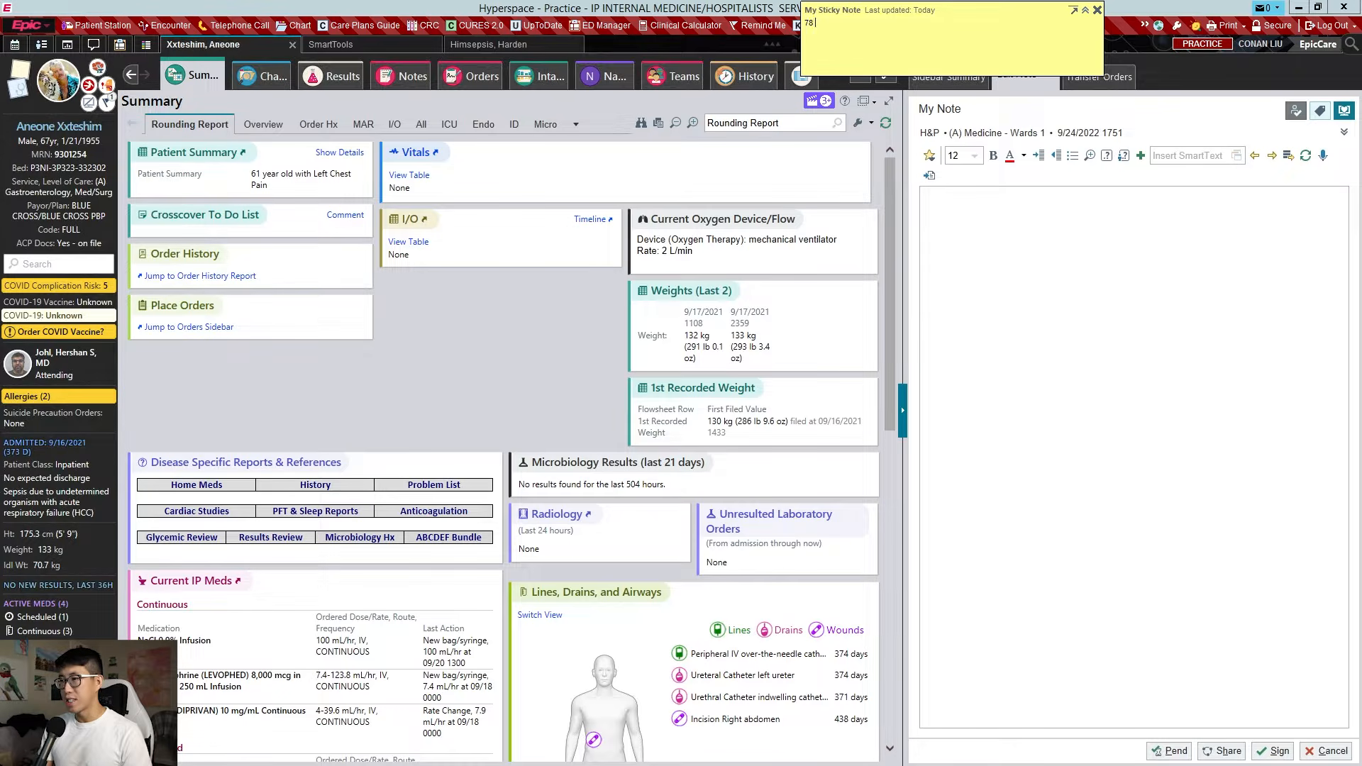
type(" man has a history of")
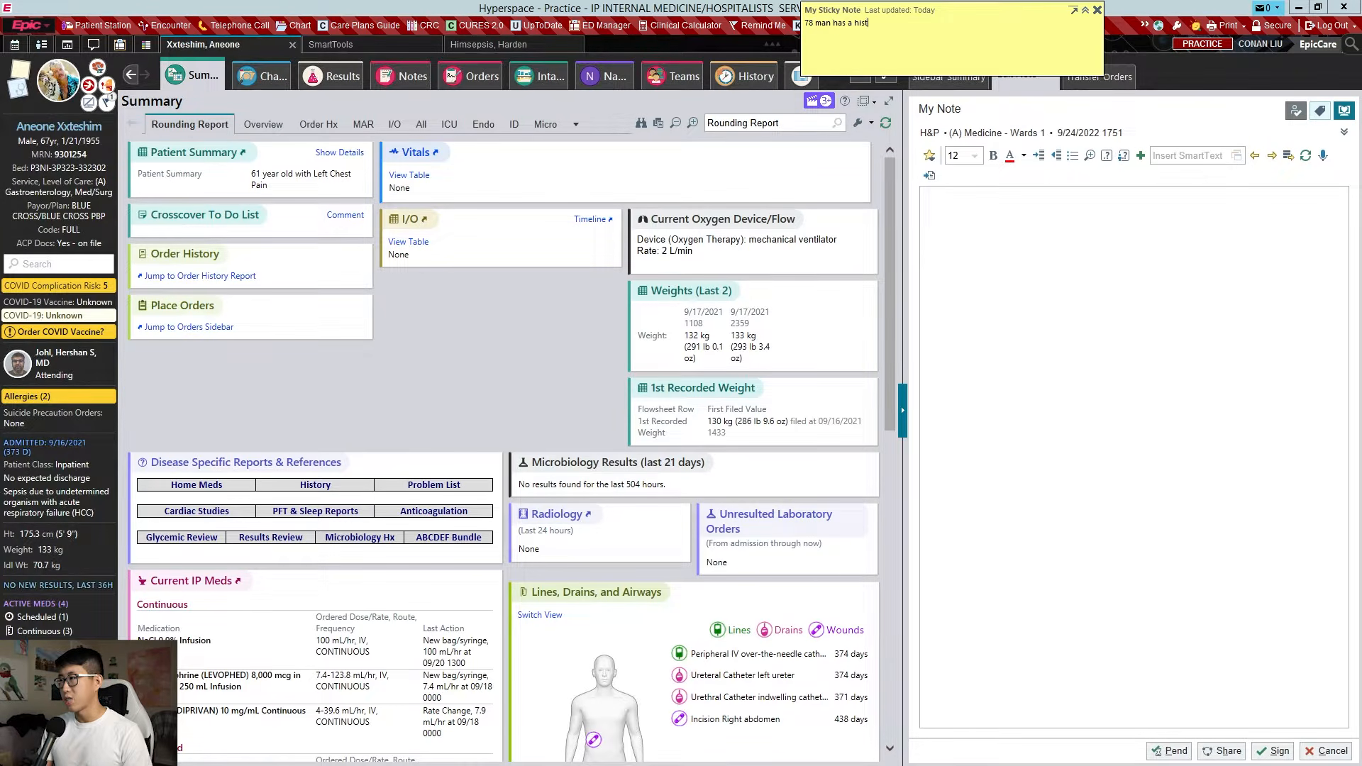
key("BackSpace")
key("BackSpace")
key("BackSpace")
key("BackSpace")
key("BackSpace")
key("BackSpace")
key("BackSpace")
key("BackSpace")
key("BackSpace")
key("BackSpace")
key("BackSpace")
type("eart failure da")
type("ibetes afib ")
type("shortness of breath x")
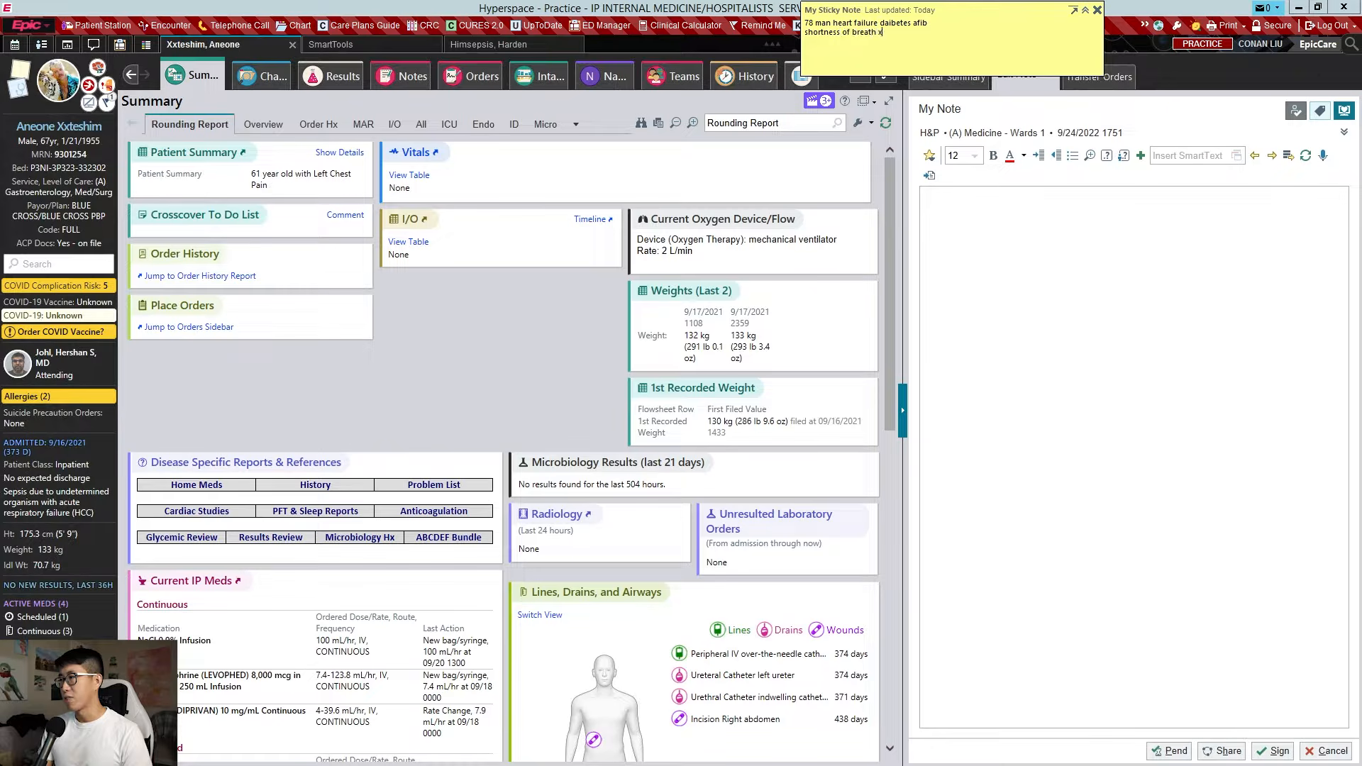
type(" 2 weeks")
Add note lines on the recent COVID admission, Eliquis stopped for GI bleeding, and ED lasix 40mg + ctx and azithromycin
key("Return")
type("recently admitted for covid")
key("Return")
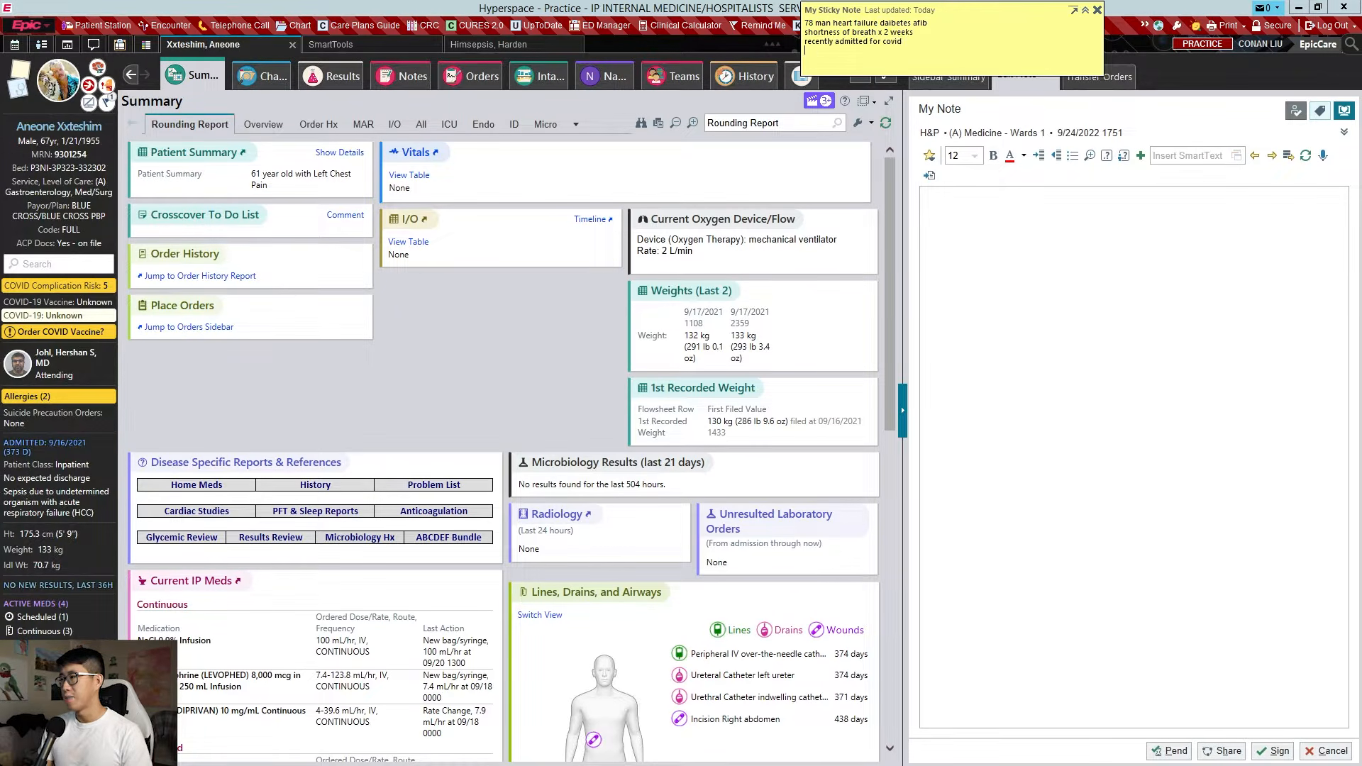
type("has been off his eliquis due to some gi bleeding")
key("Return")
type("swelling, lasix")
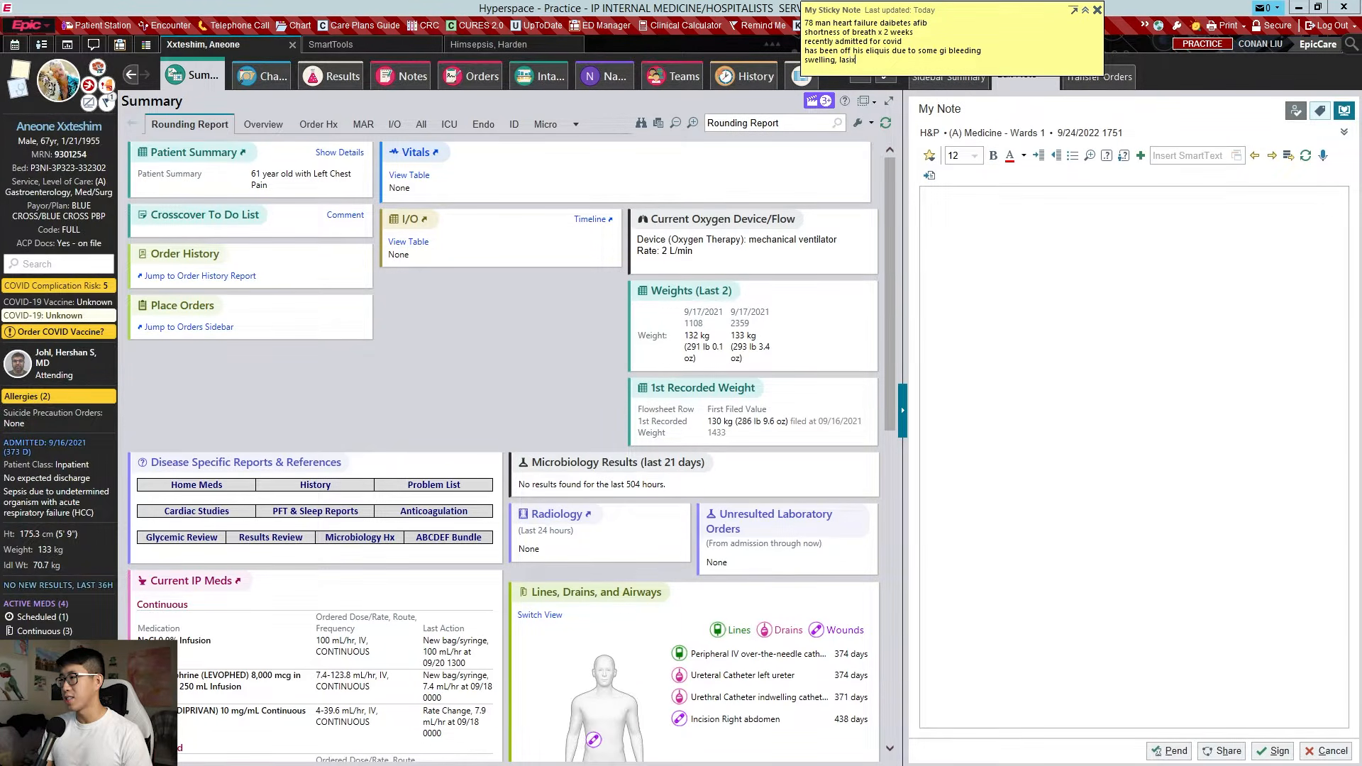
type(" 40mg ED + ctx and azit")
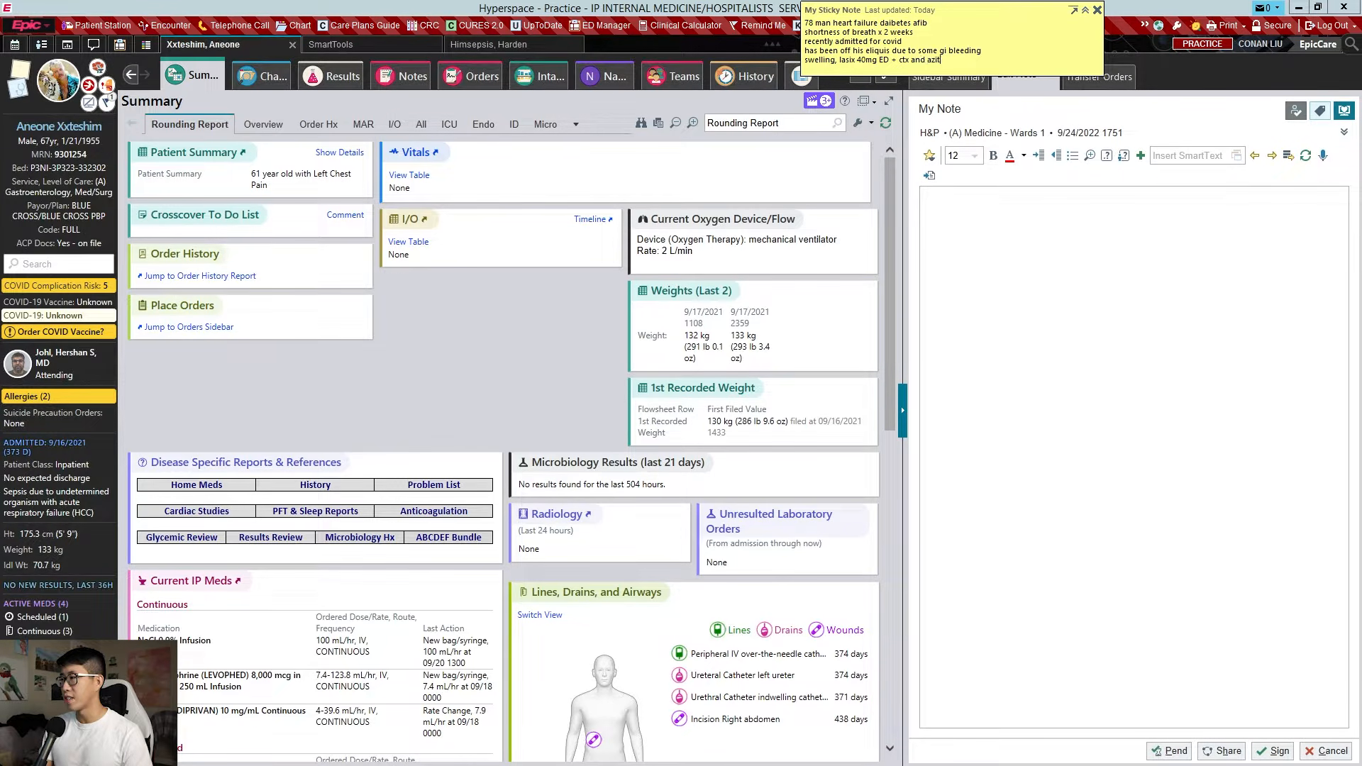
type("hromycin")
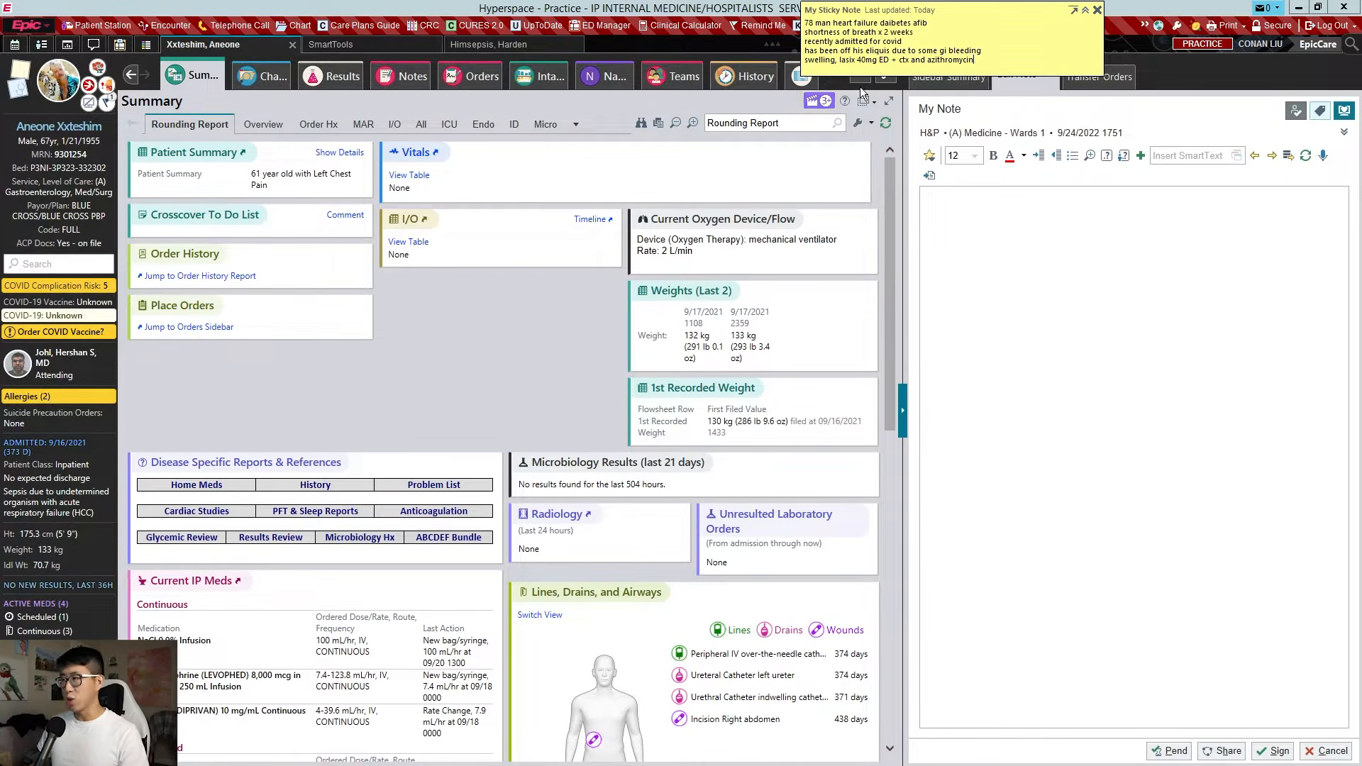
left_click_drag(896, 8, 891, 7)
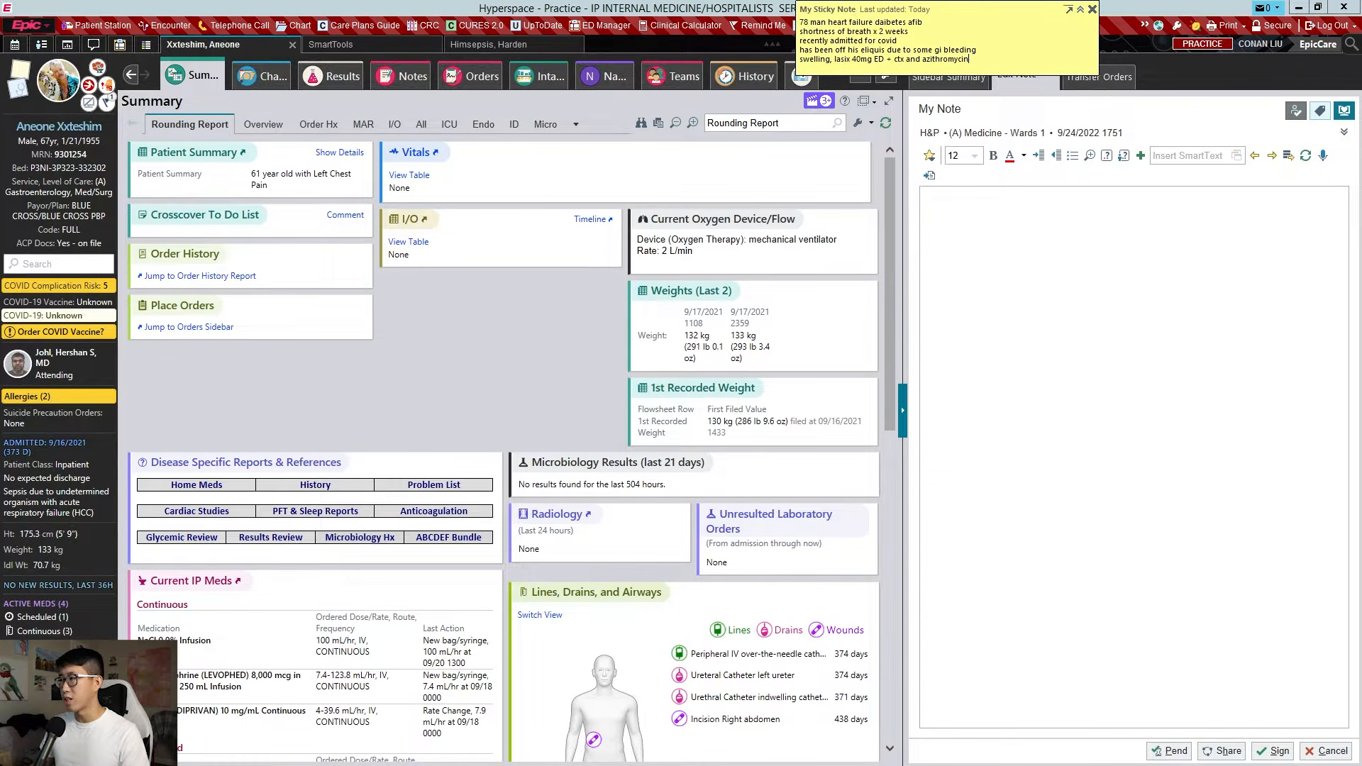
left_click(526, 171)
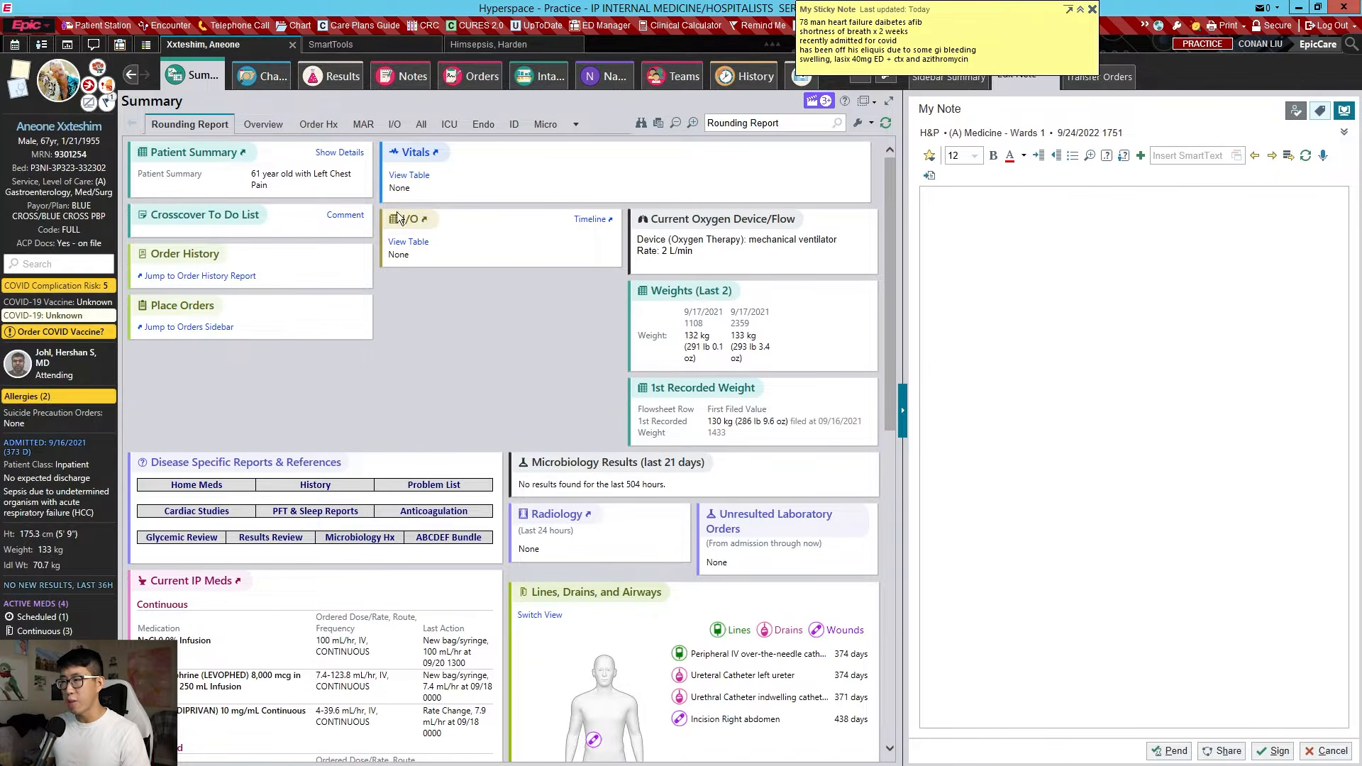
Check the Vitals and Weight details, then switch to Results Review
left_click(420, 154)
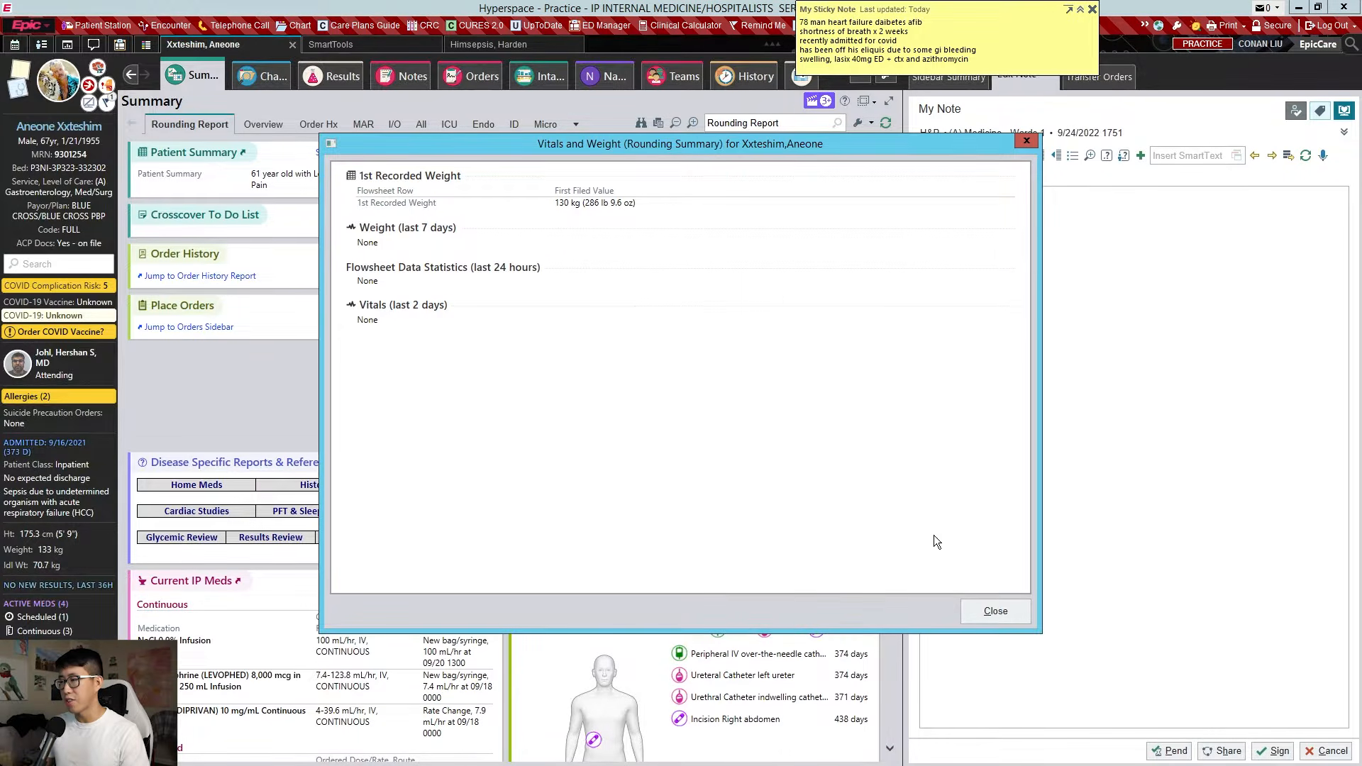
left_click(994, 610)
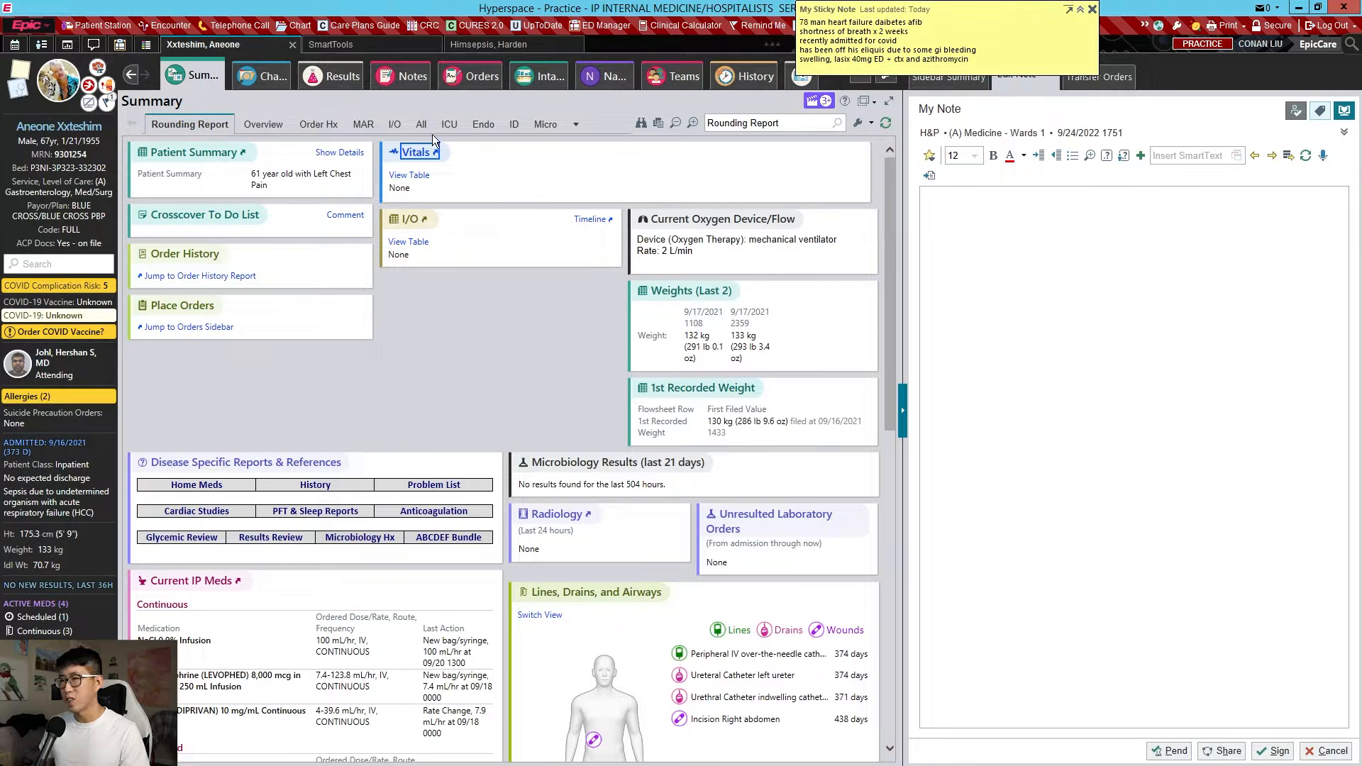
left_click(331, 75)
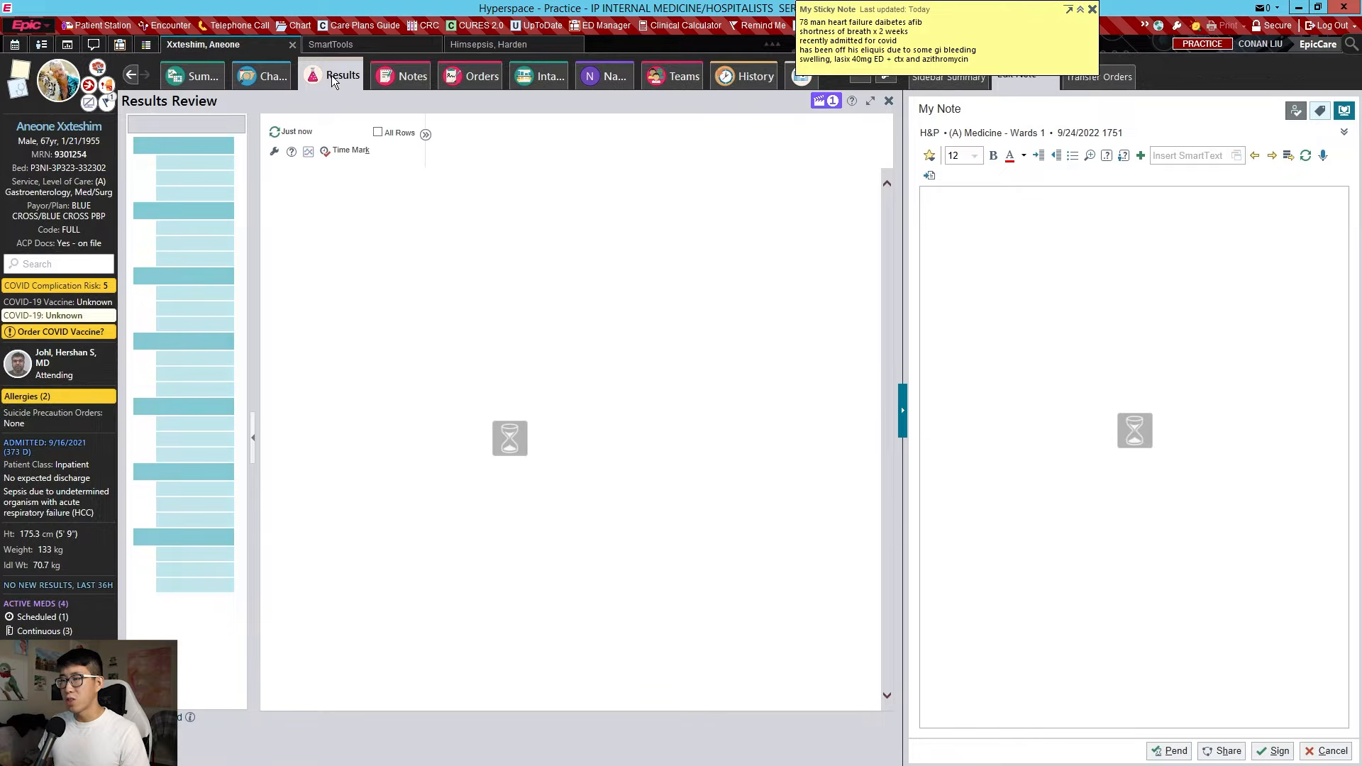
Review blood gas, chemistry, hematology, microbiology and point-of-care results, then go to Notes
left_click(202, 163)
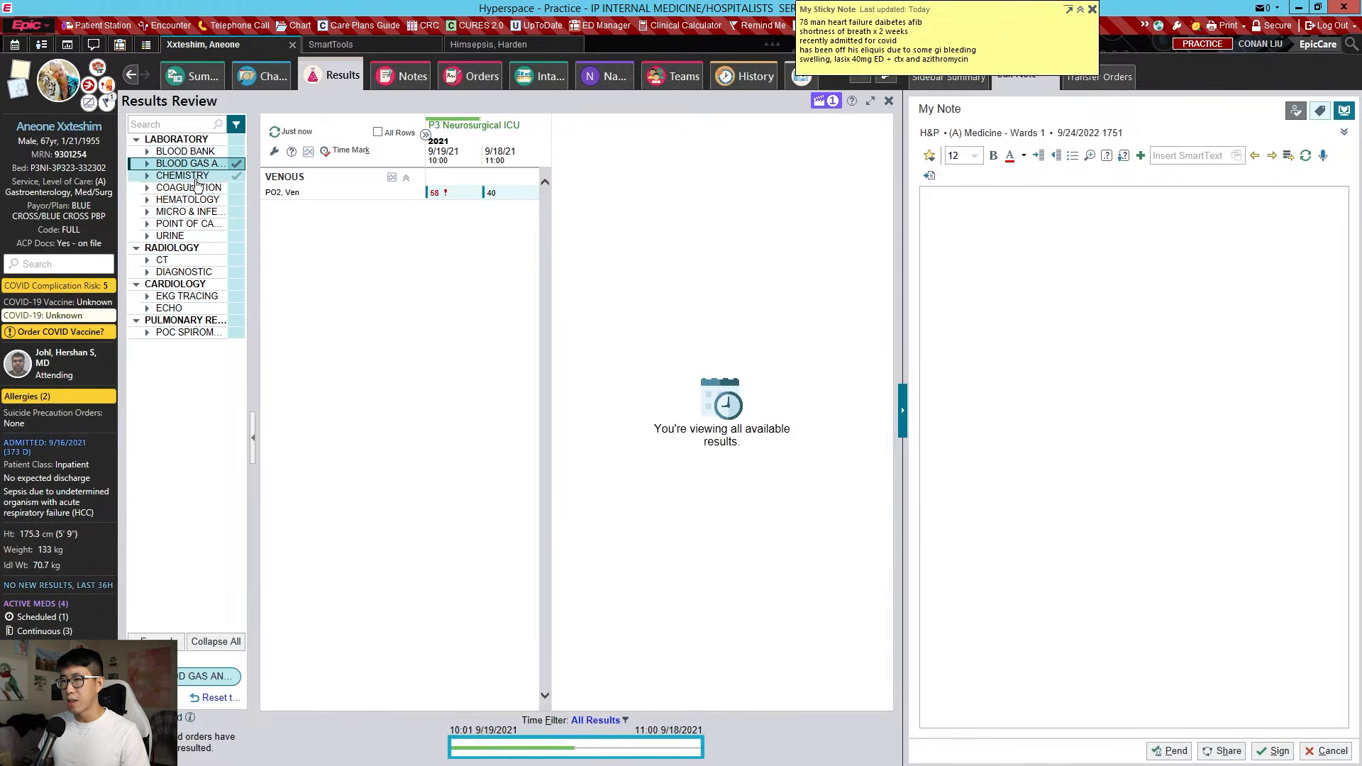
left_click(198, 176)
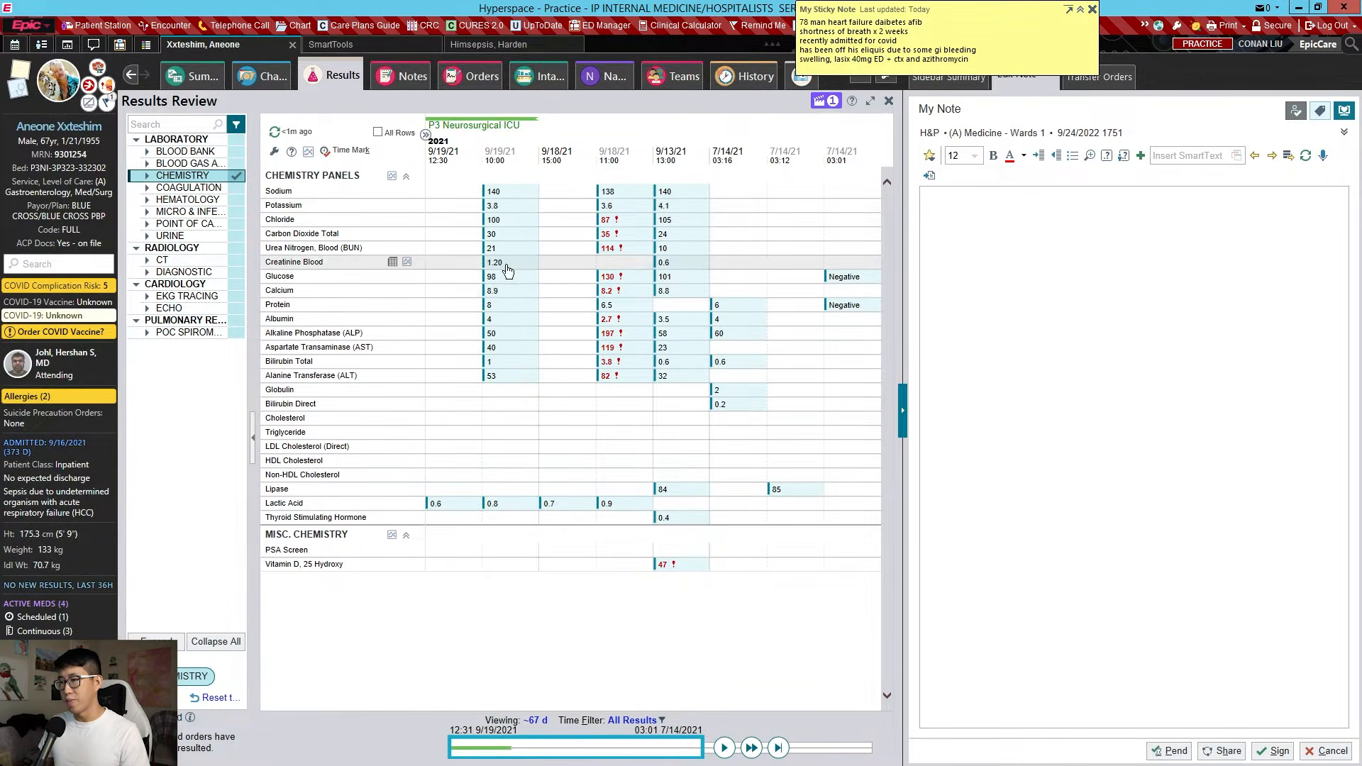
mouse_move(529, 263)
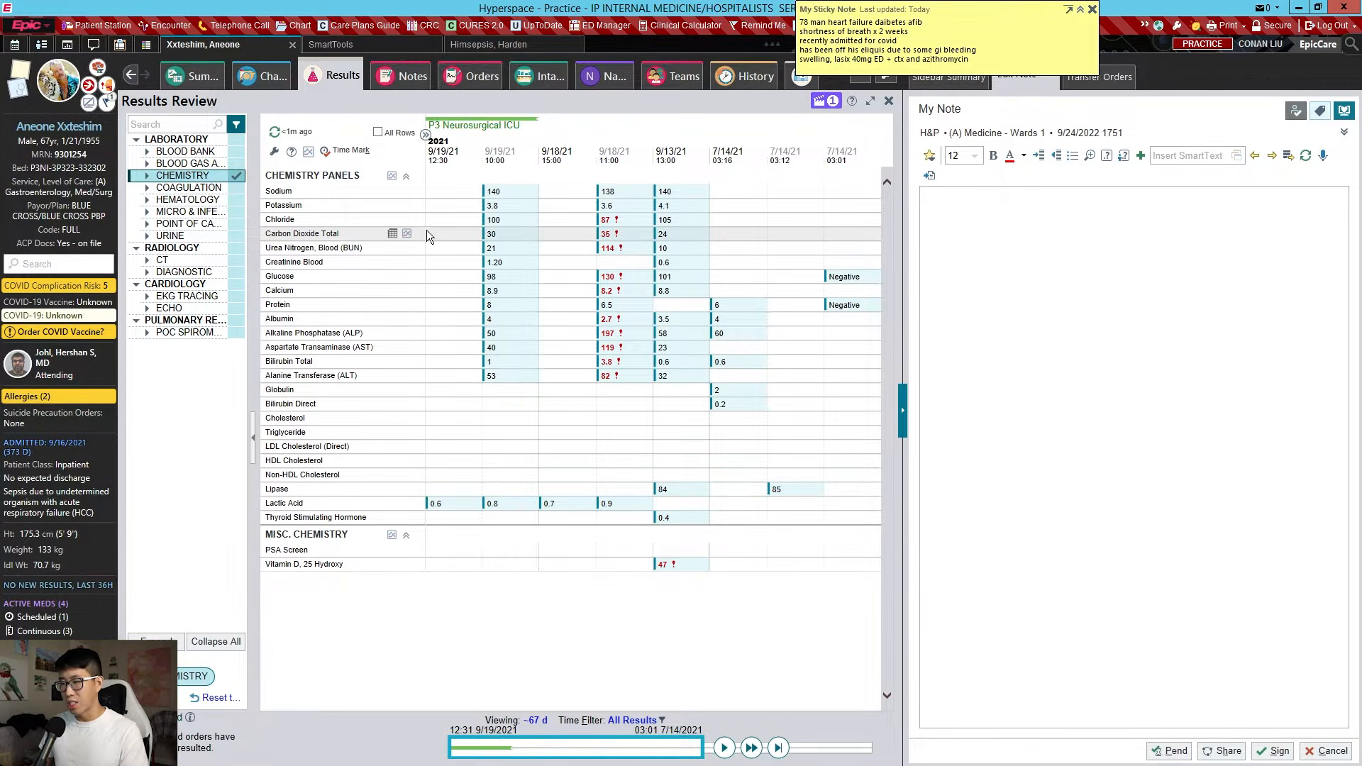
left_click(196, 205)
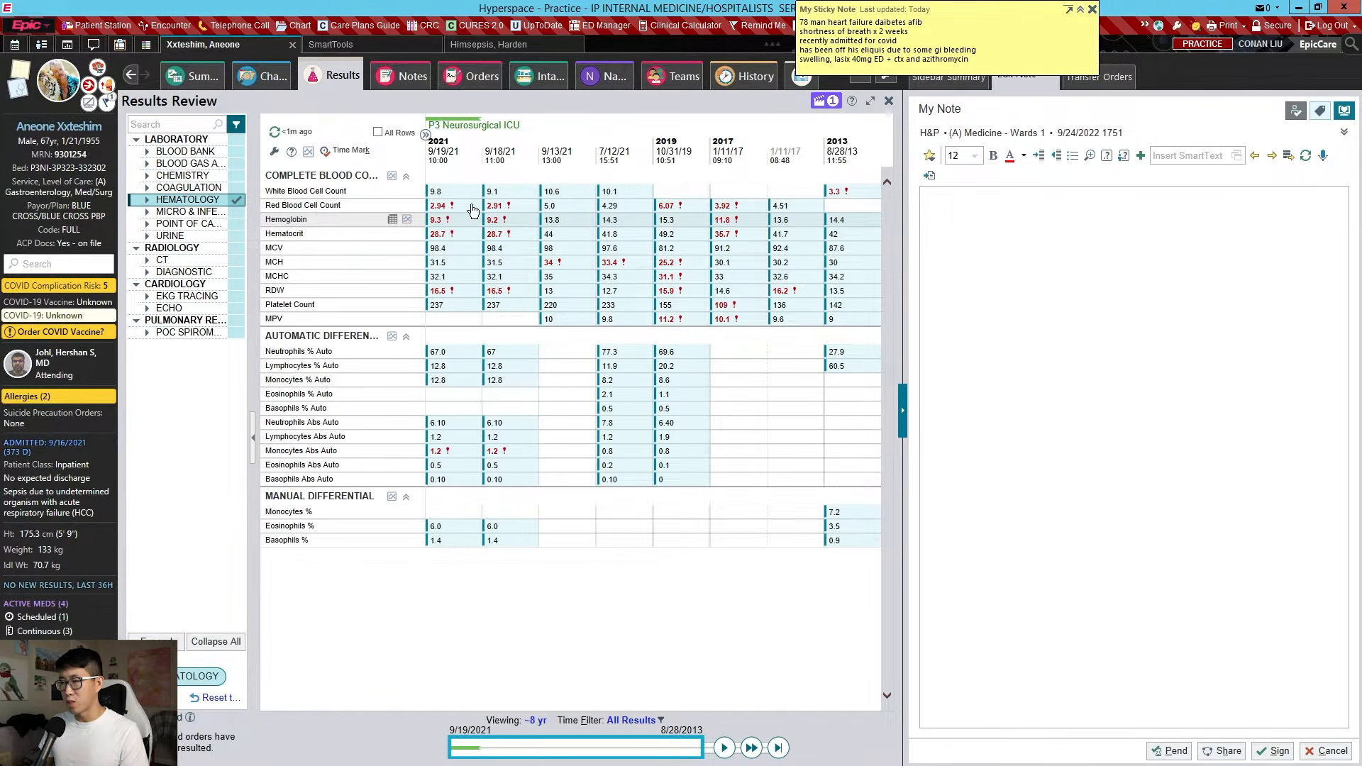
left_click(201, 212)
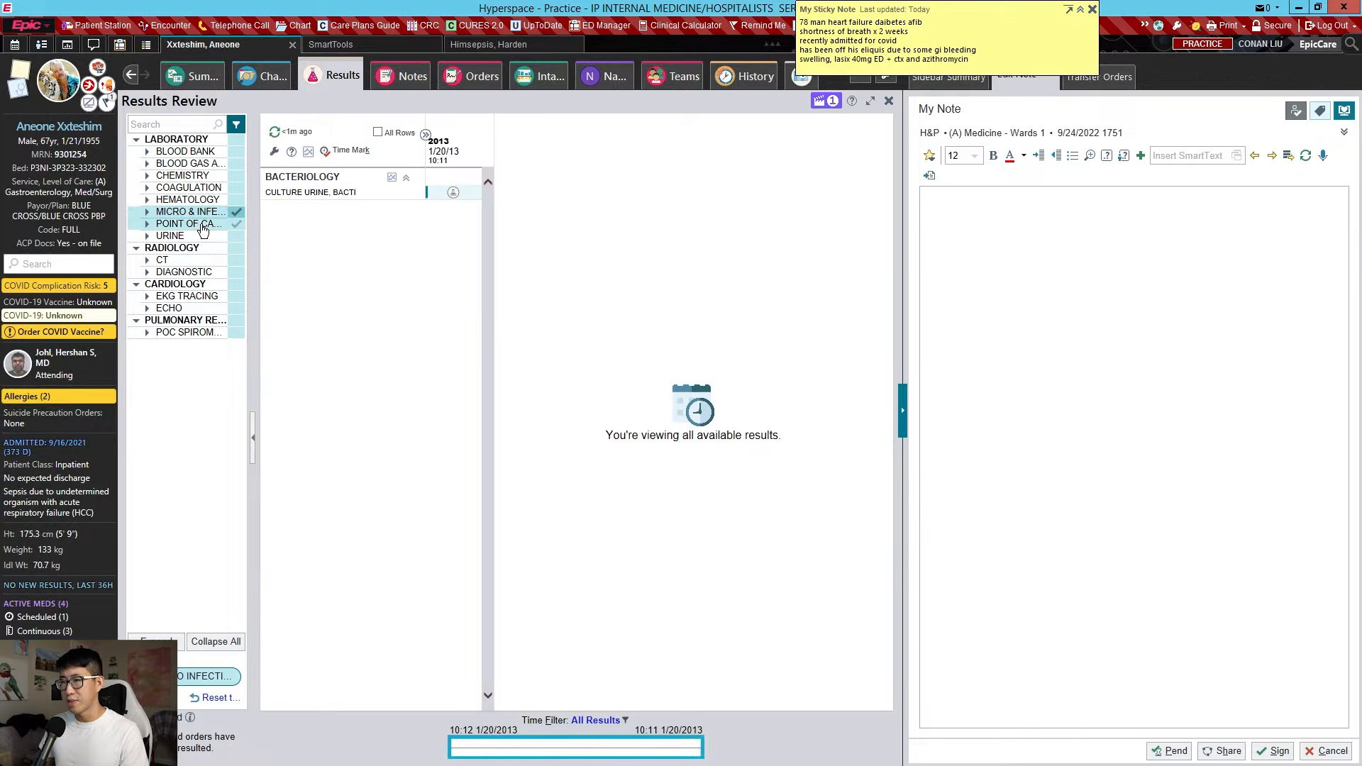
left_click(210, 225)
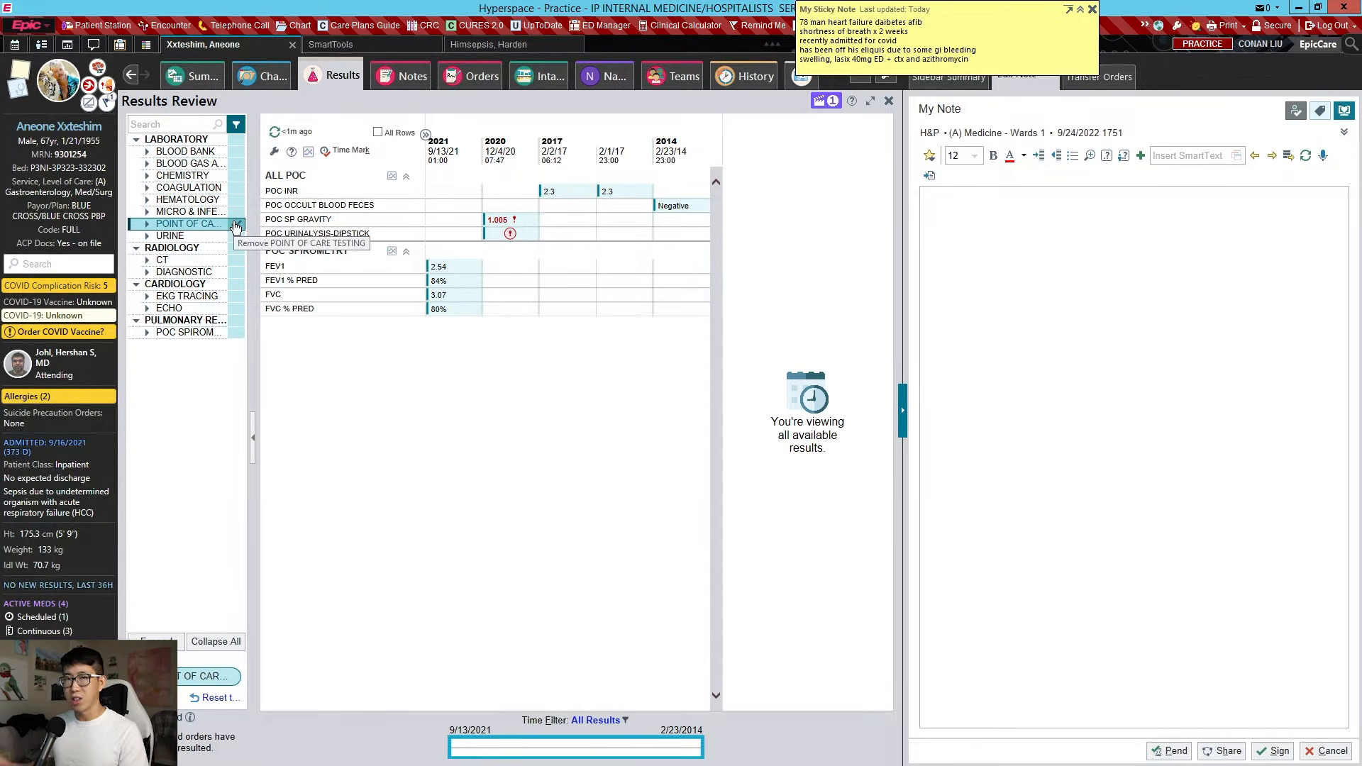
left_click(1028, 283)
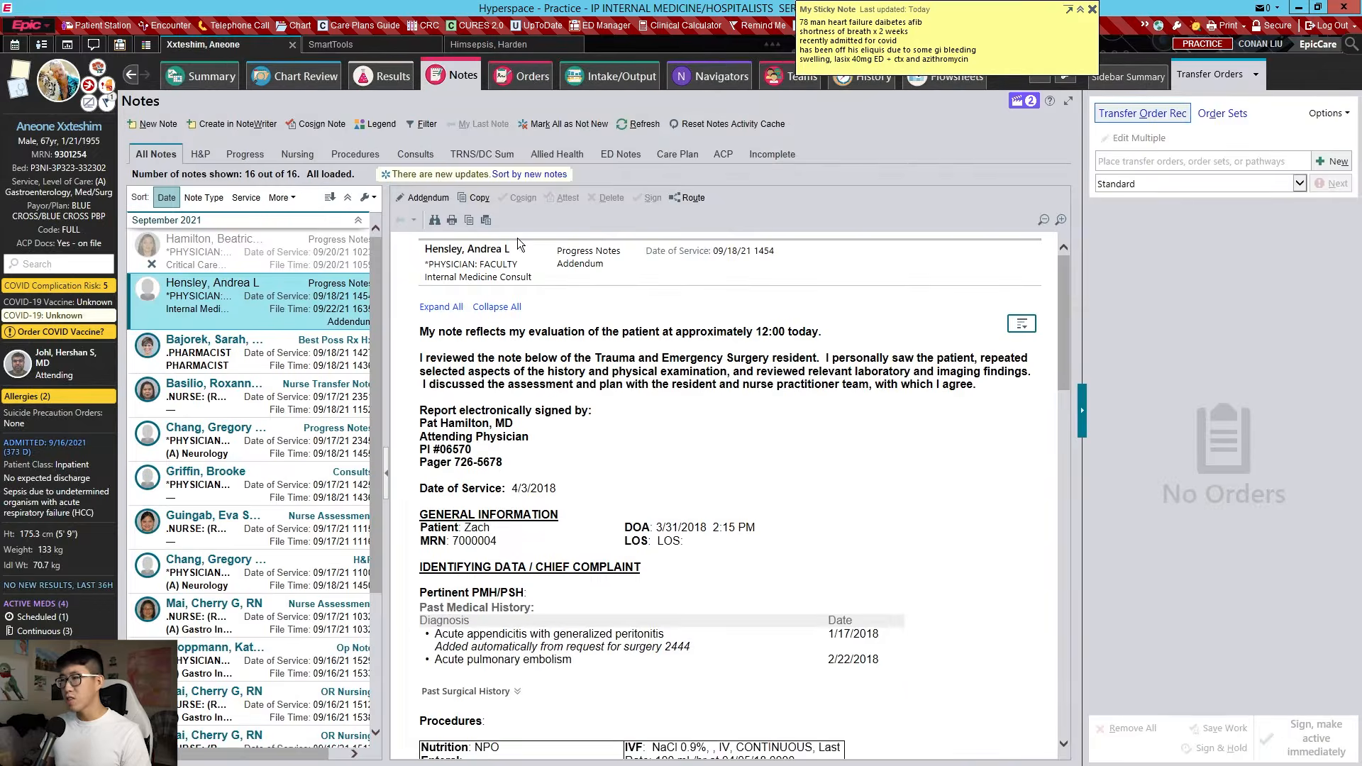
Create a new H&P note with the suggested cosigner and insert the FLOORHP8 admission template
left_click(151, 125)
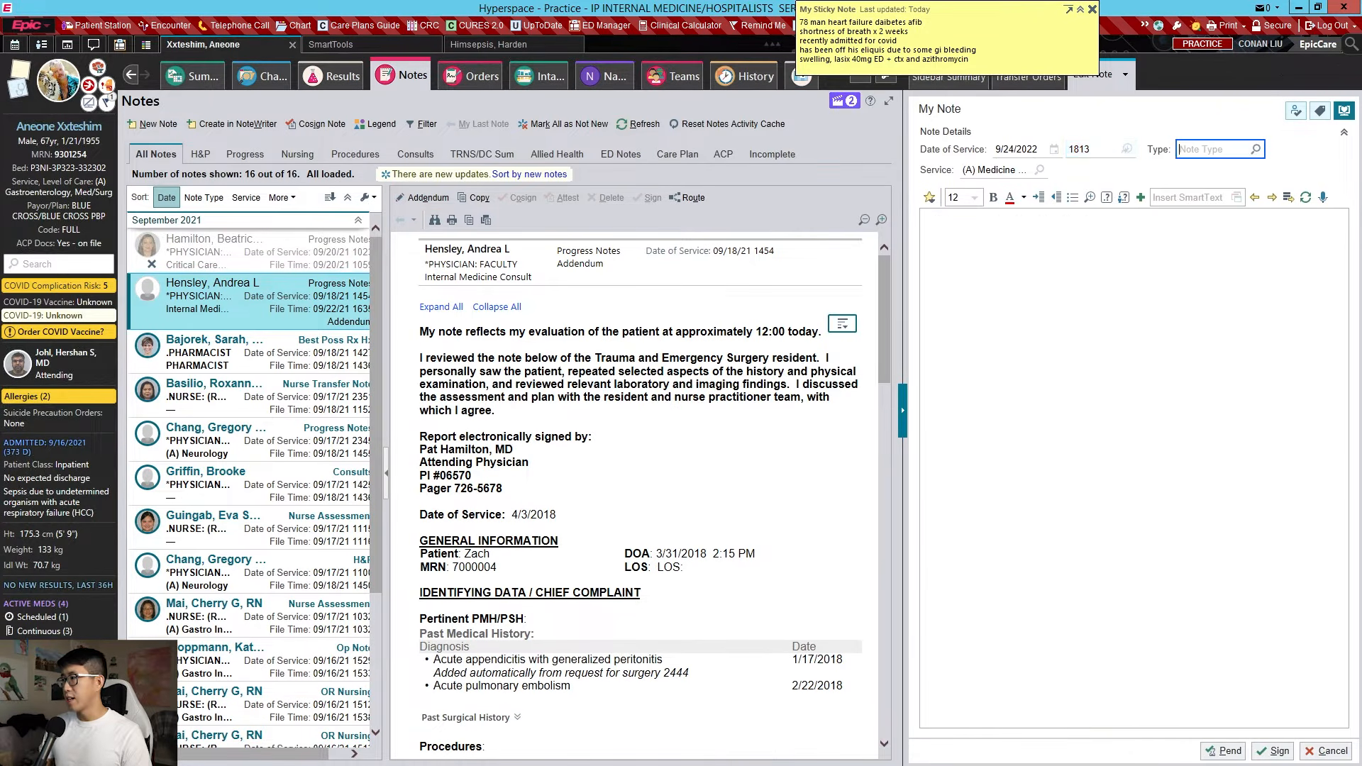
type("h")
key("Return")
key("Return")
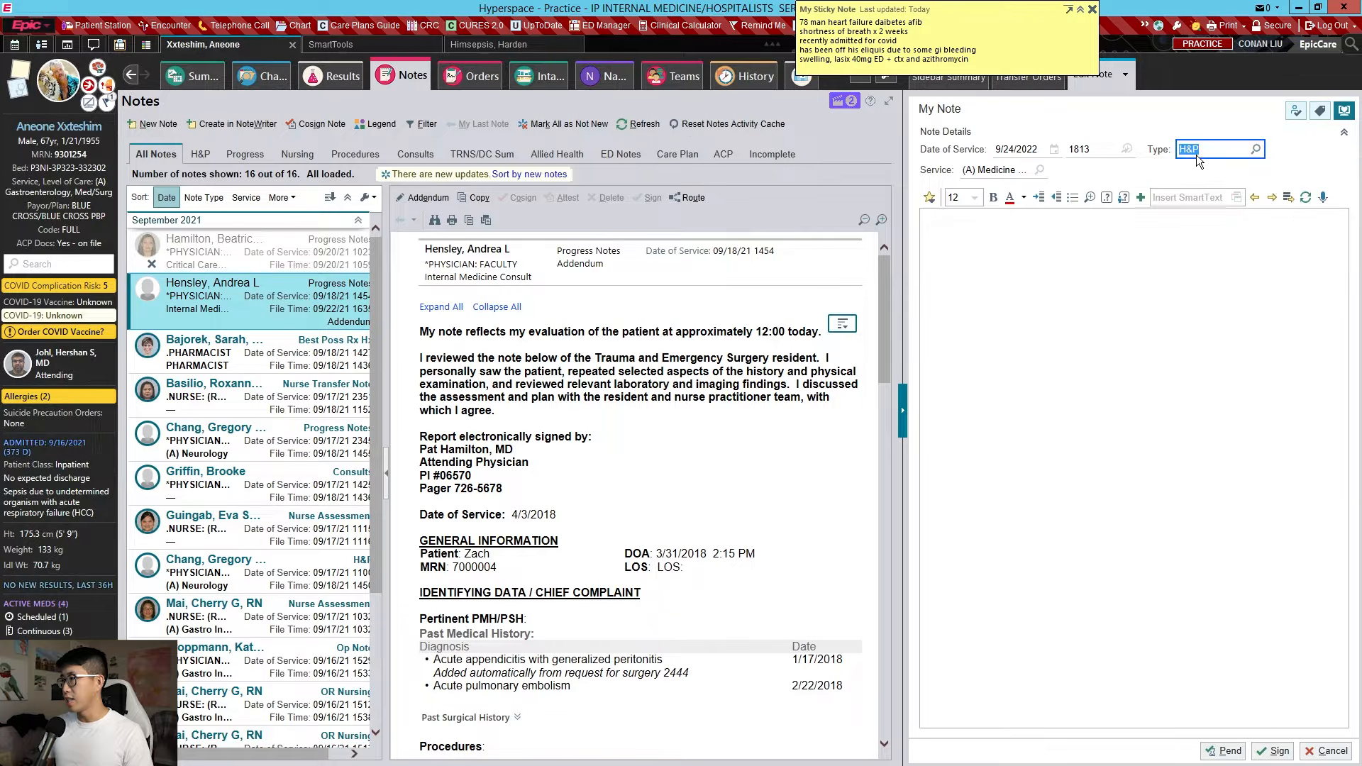
type("mulla")
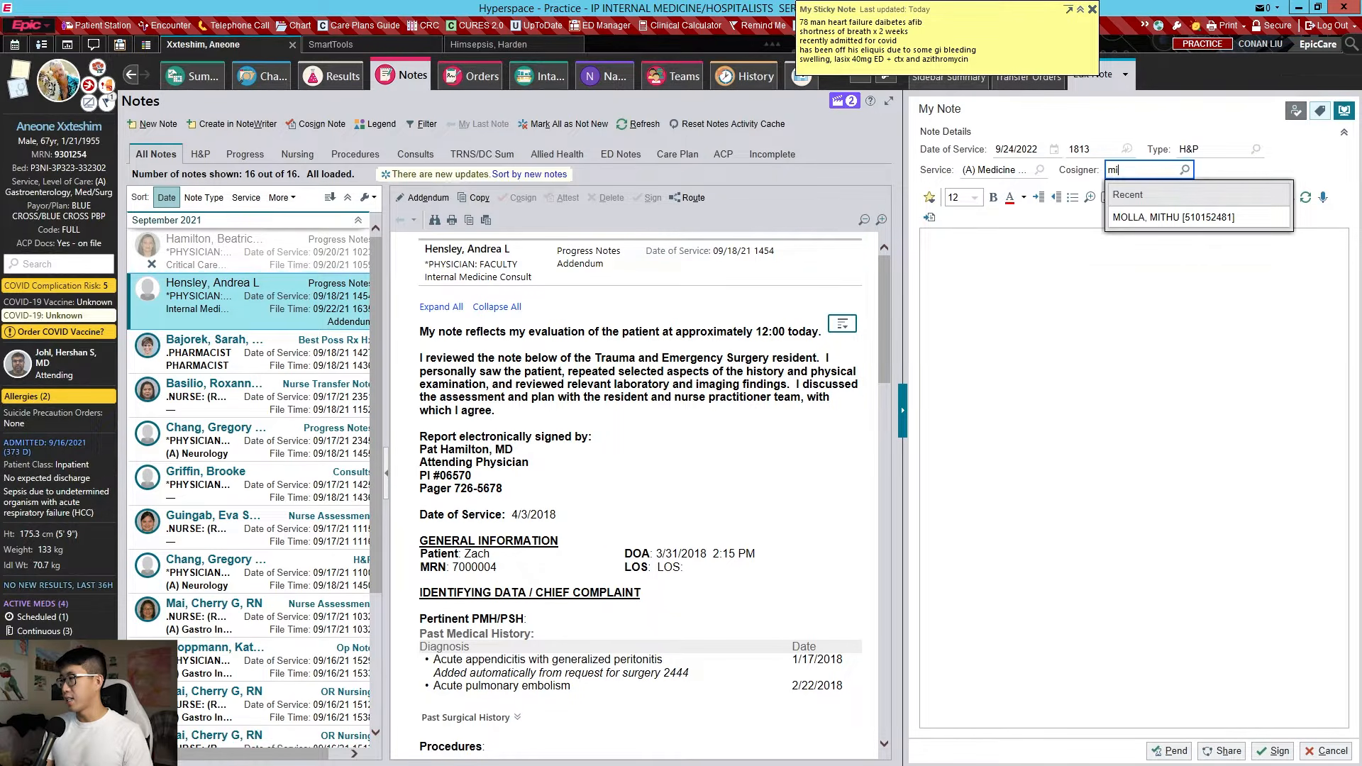
key("Return")
key("Return")
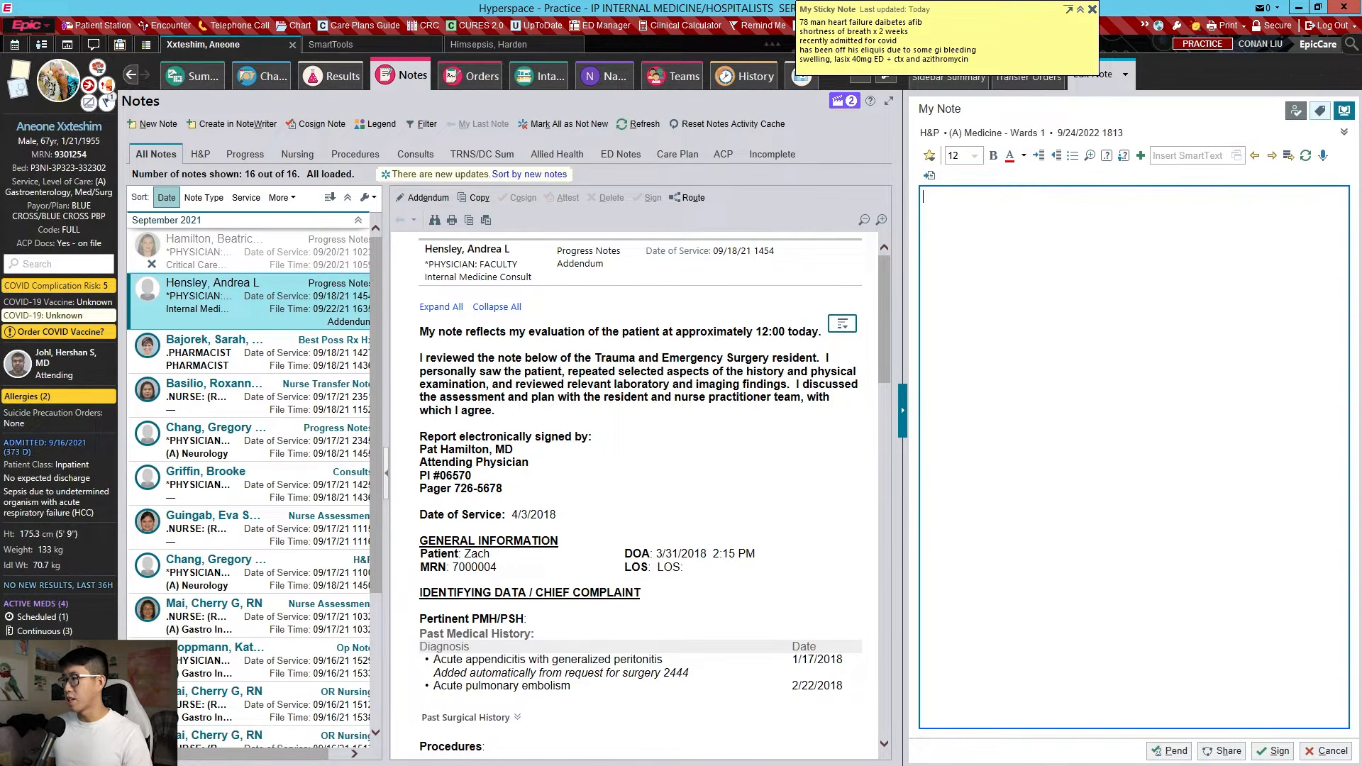
type(".floorhp")
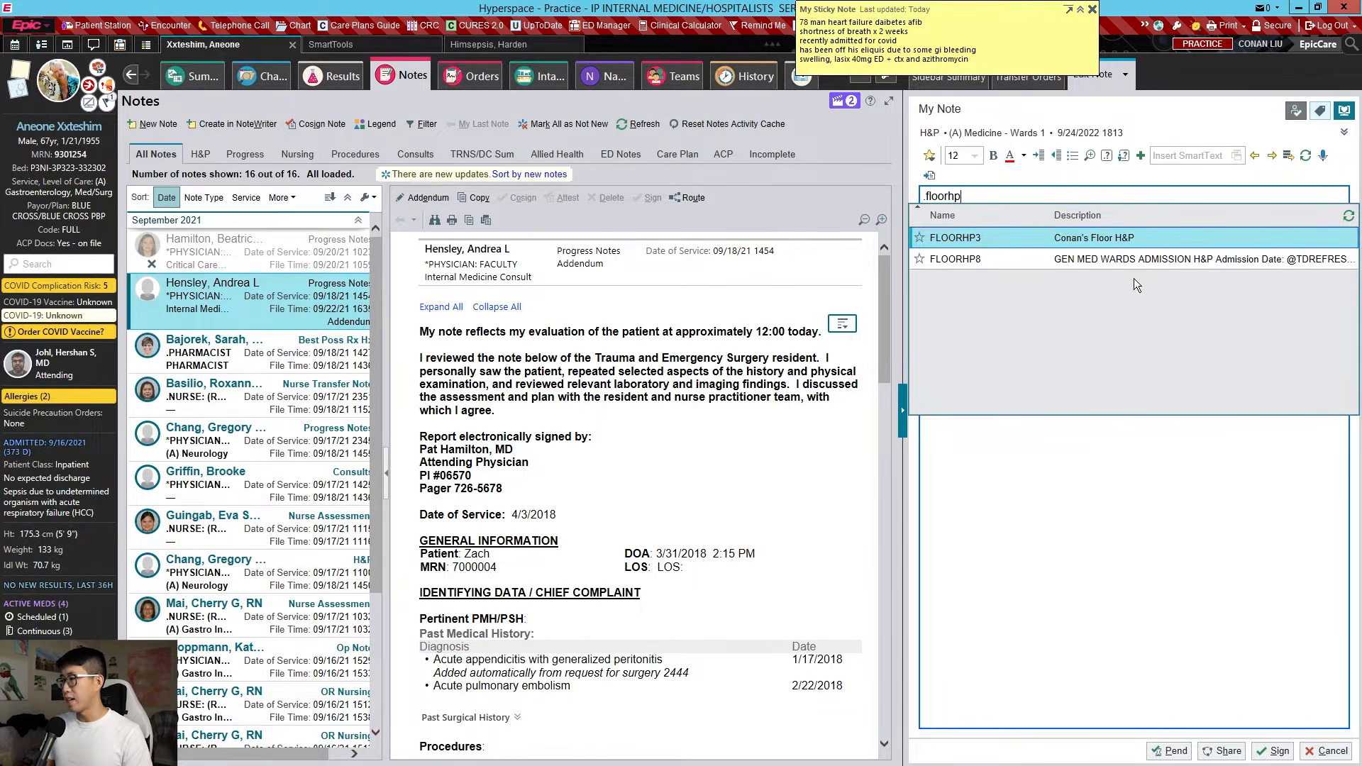
key("Down")
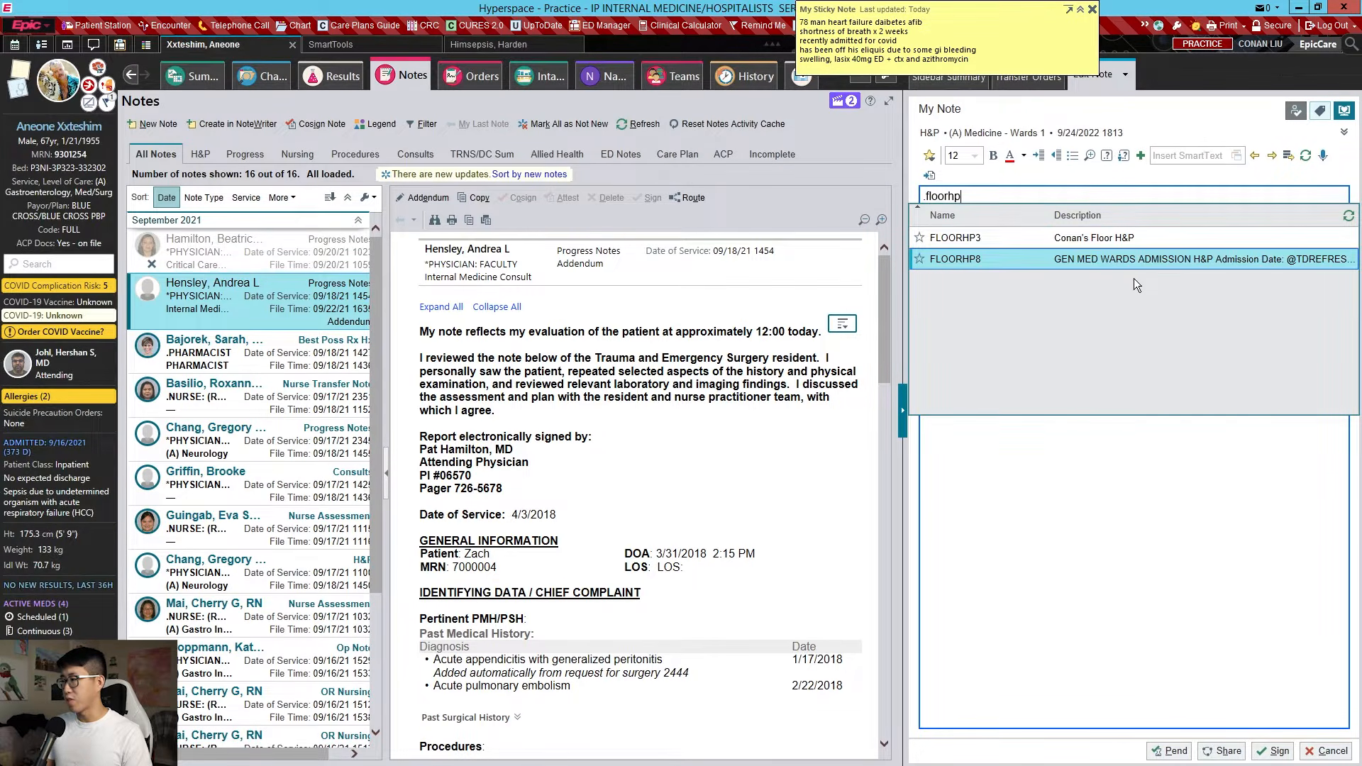
key("Return")
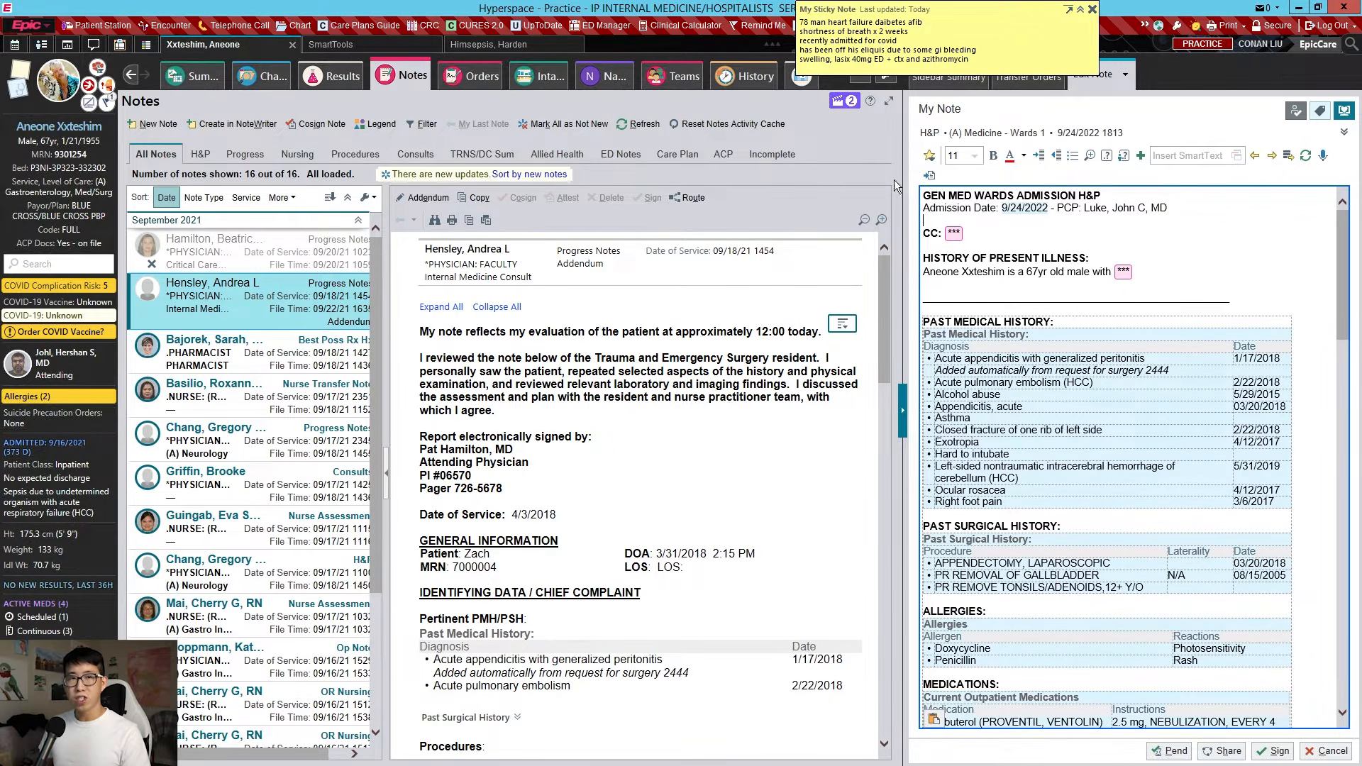
Enter chief complaint 'shortness of breath x 2 weeks', age 78, and comorbidities through ischemic HFrEF 30%
key("F2")
type("shortnes")
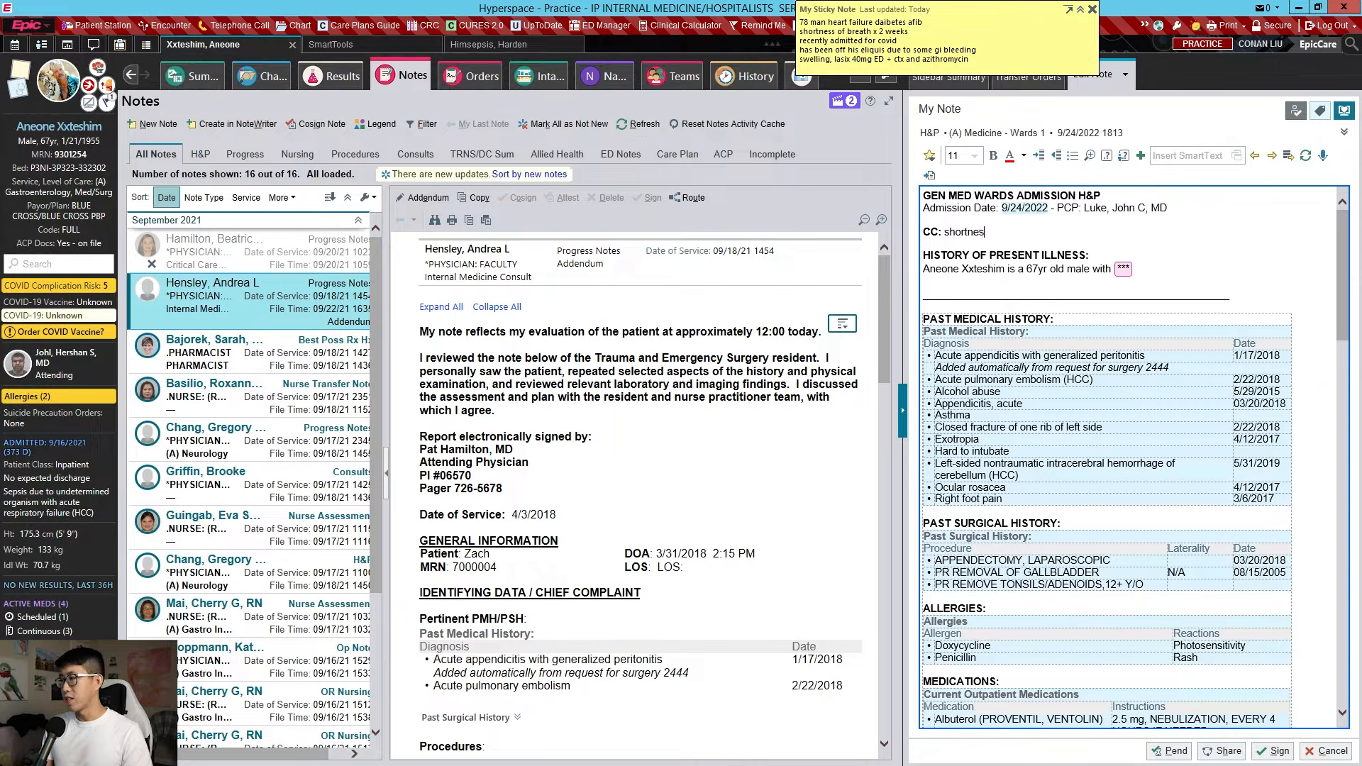
type("s of breath x 2 weeks")
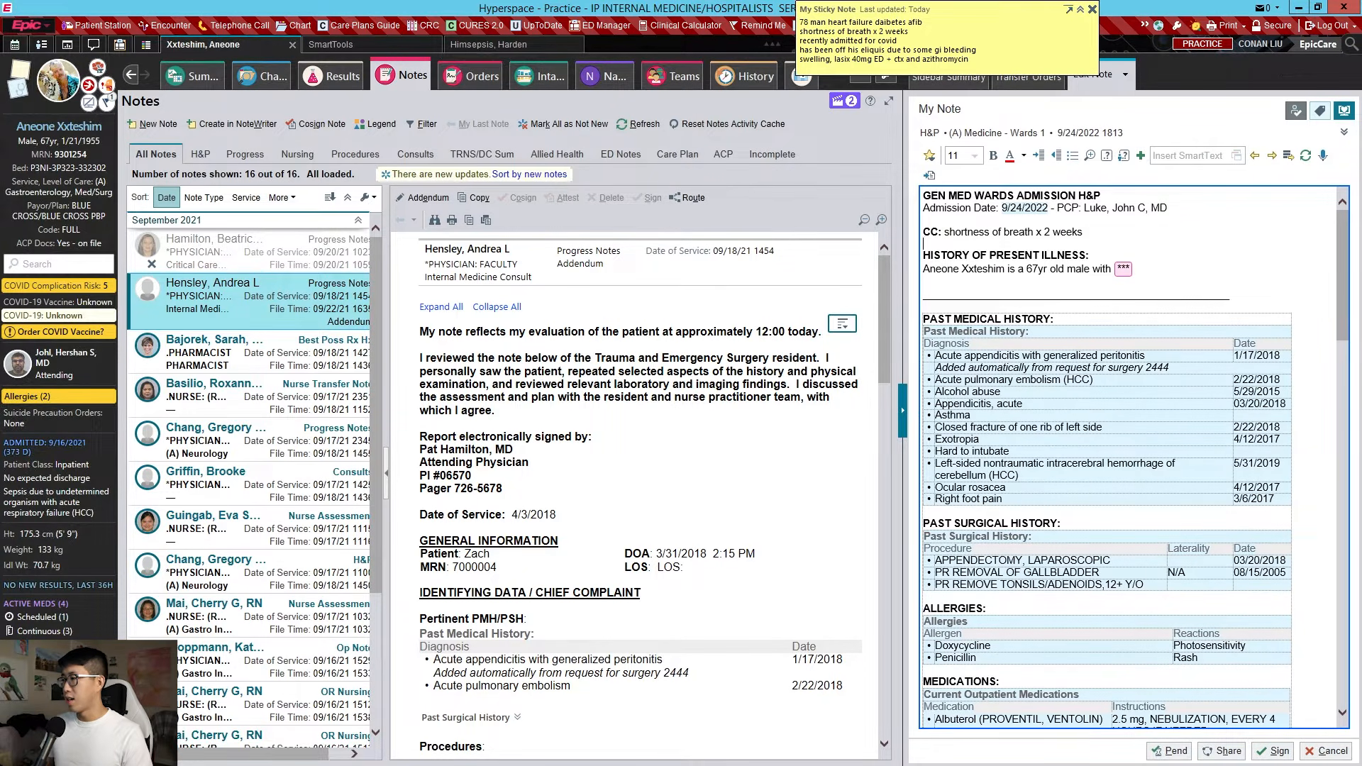
left_click_drag(1027, 269, 1039, 269)
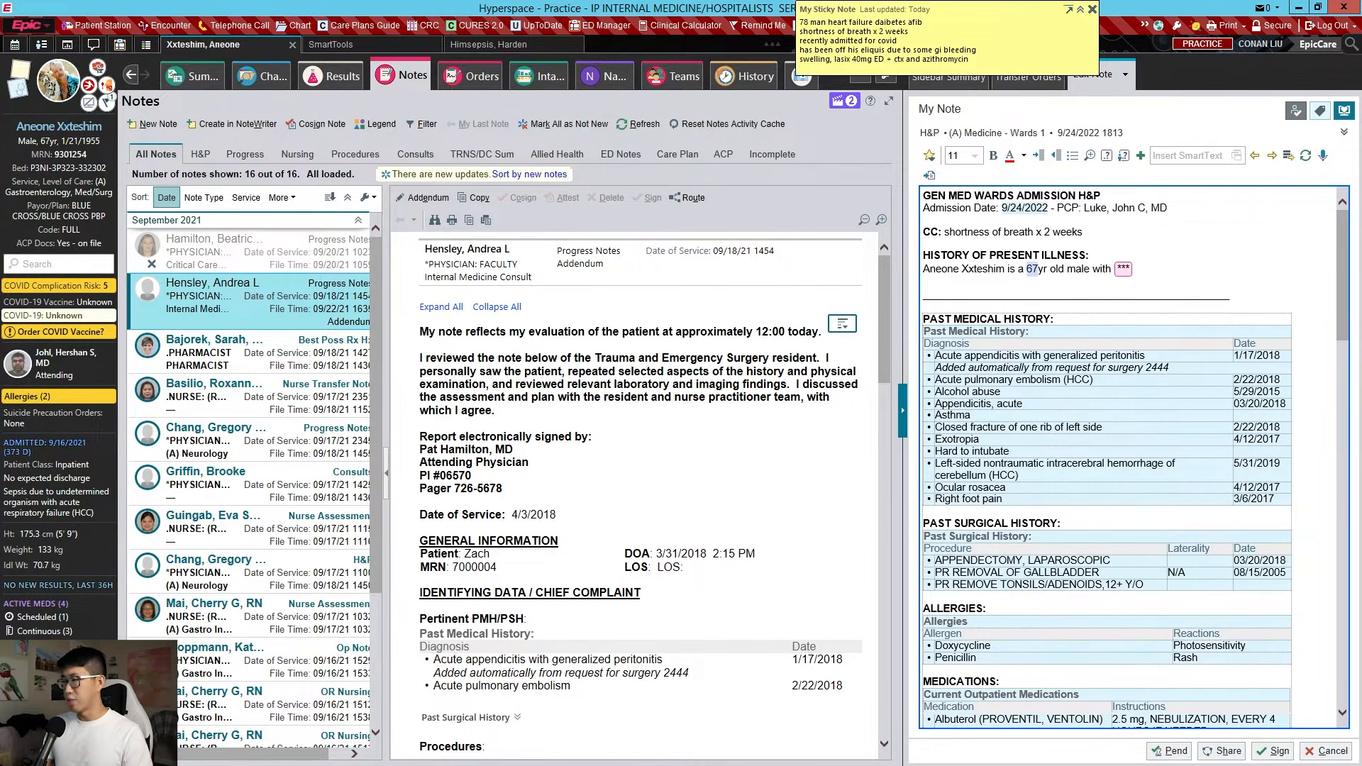
type("78")
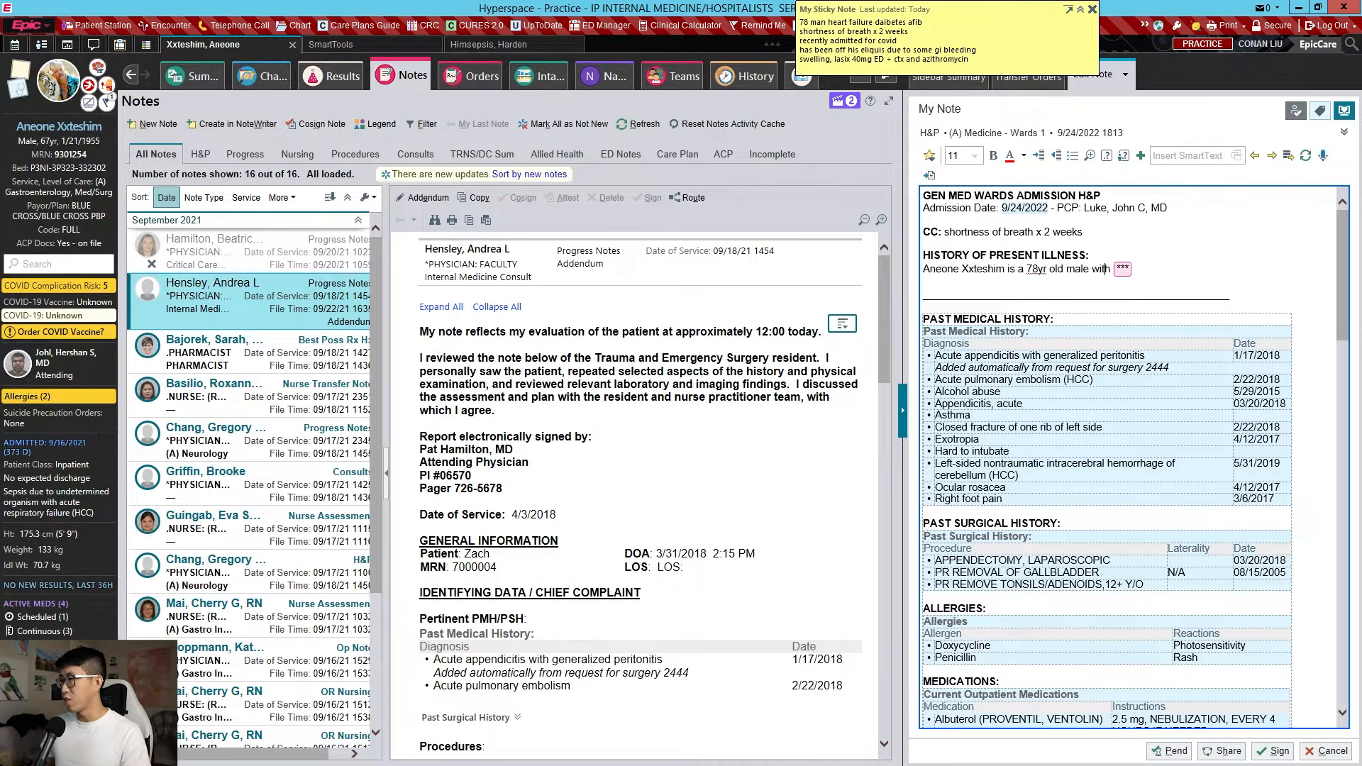
key("F2")
type("T2")
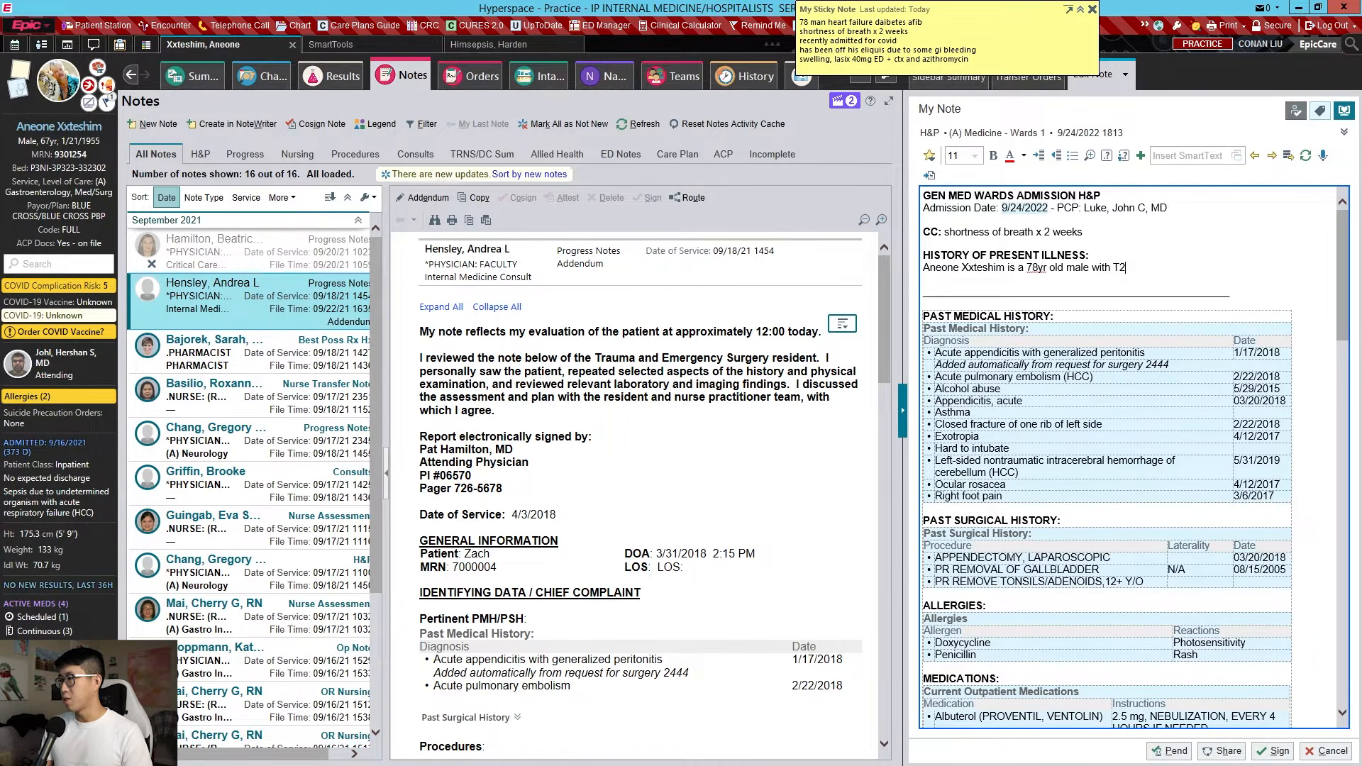
type("DM, HTN, HLD, CKD3, af")
type("ib (has bee")
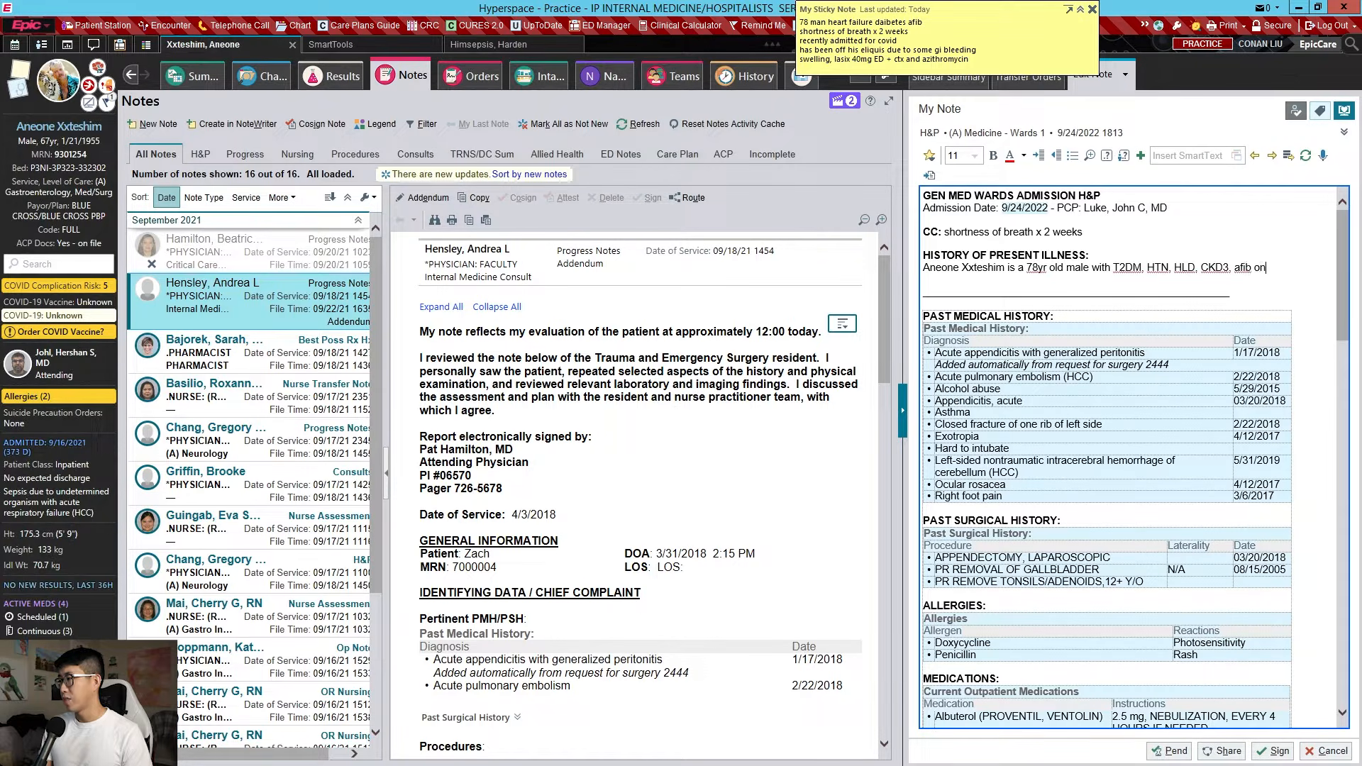
type("n off ")
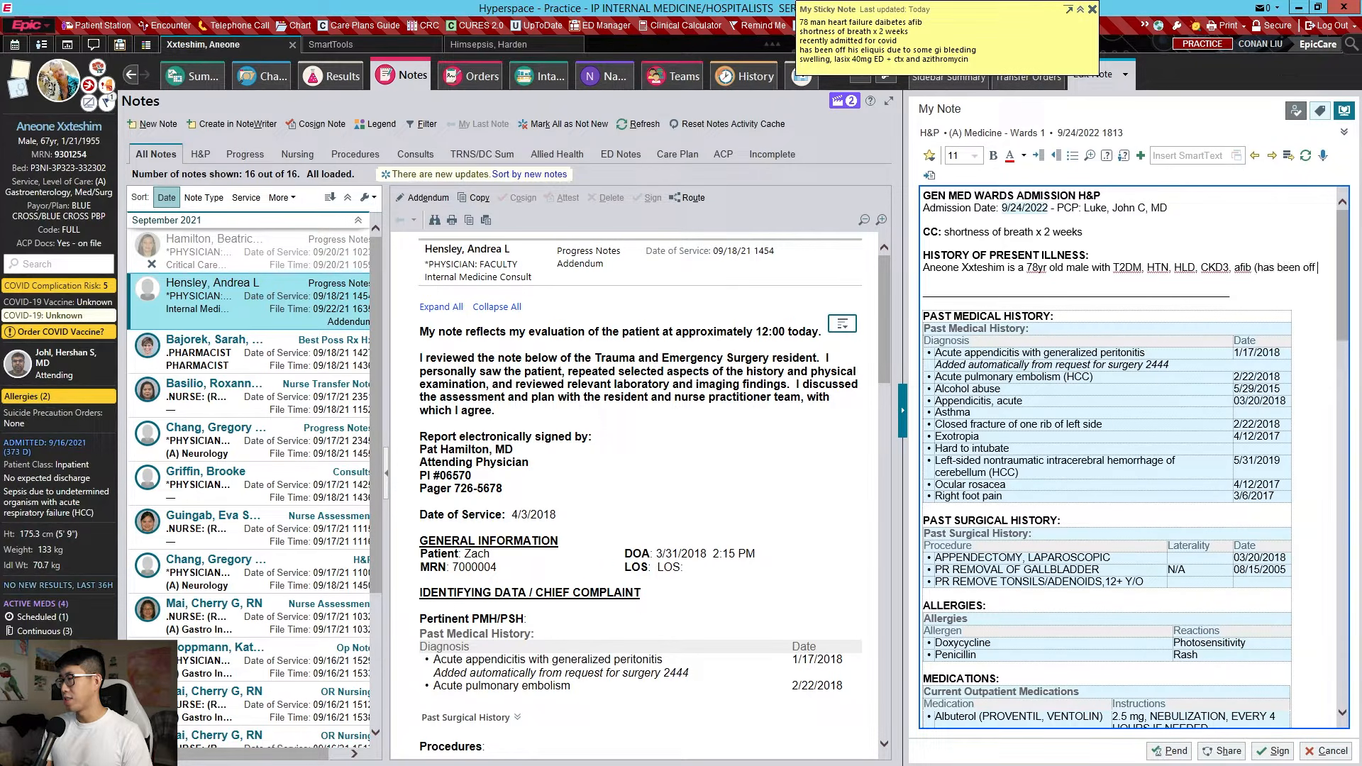
type("eliquis for past 2 weeks)")
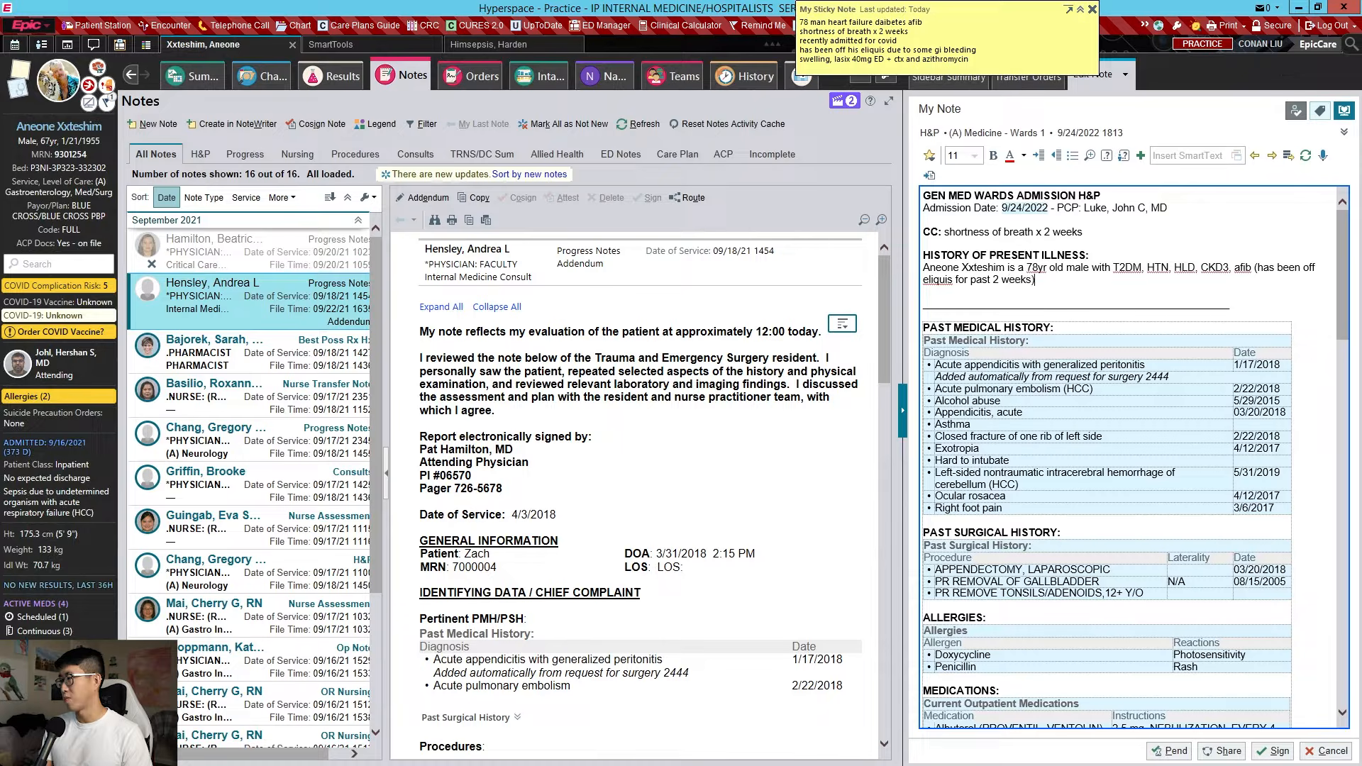
type(", ischemic HFr")
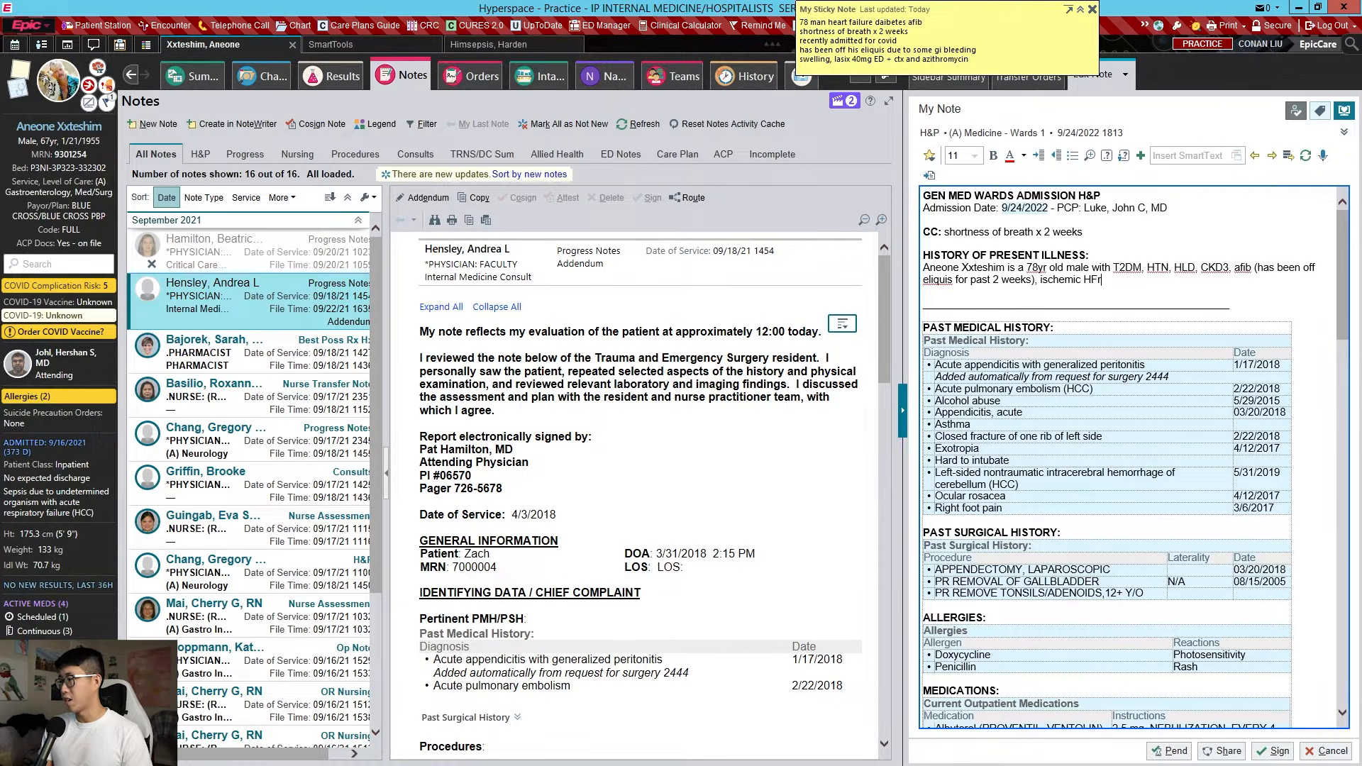
type("EF 30%")
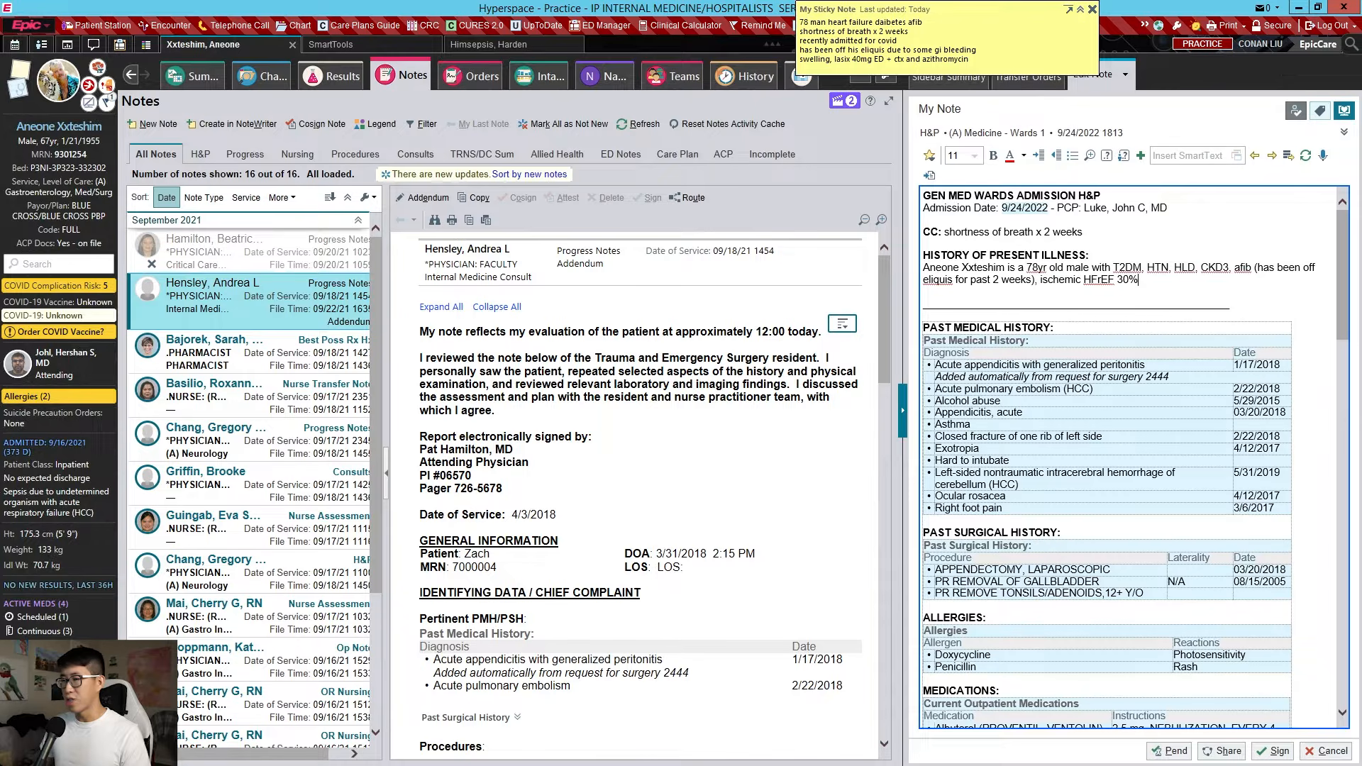
Read the 2013 Echocardiogram Complete report under ECHO results, then return to Notes
left_click(332, 76)
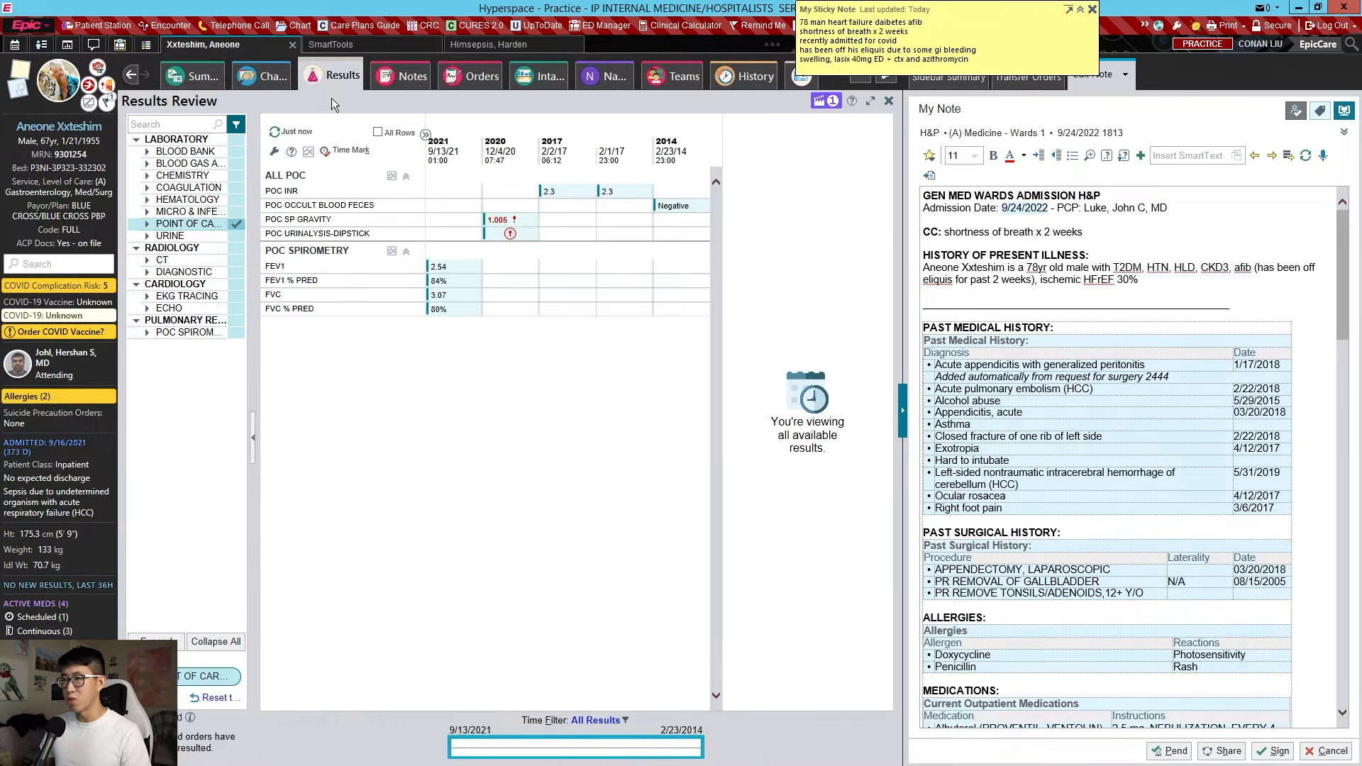
left_click(169, 308)
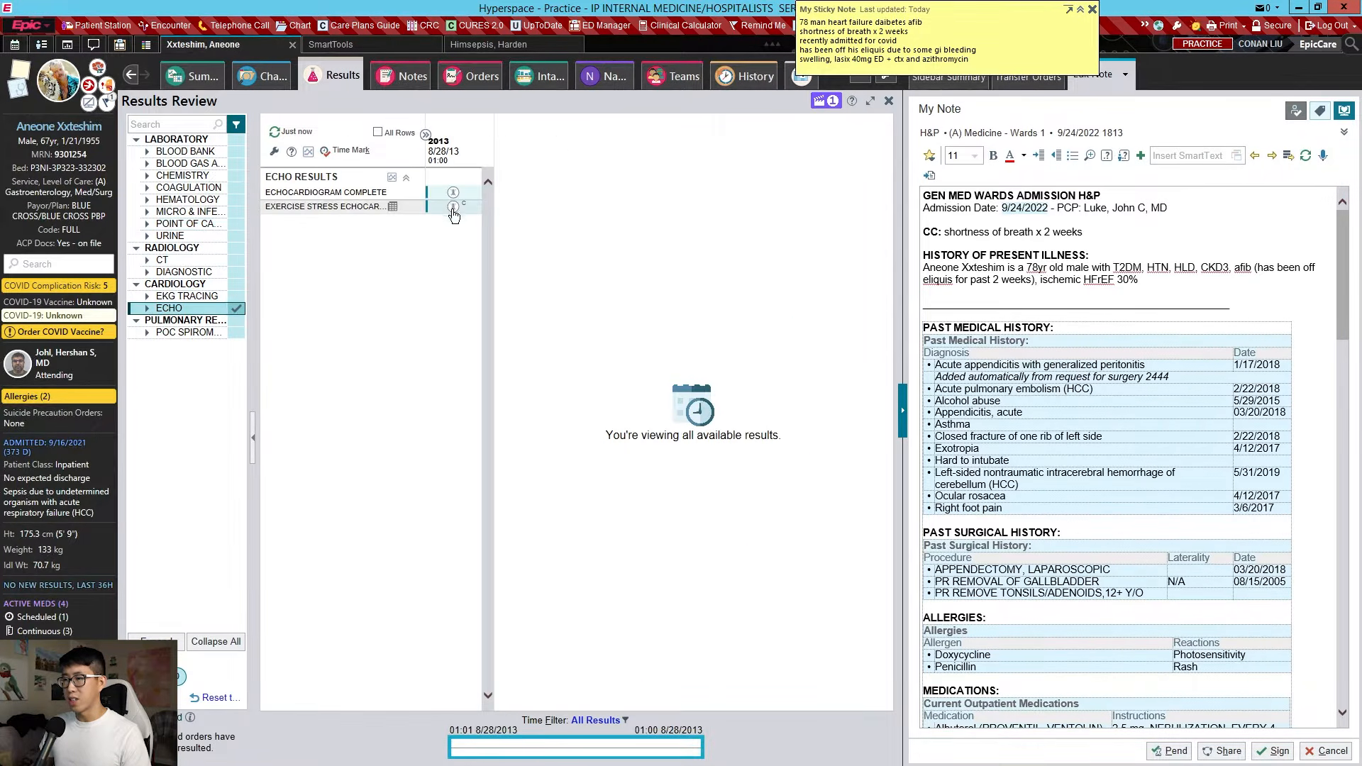
double_click(453, 193)
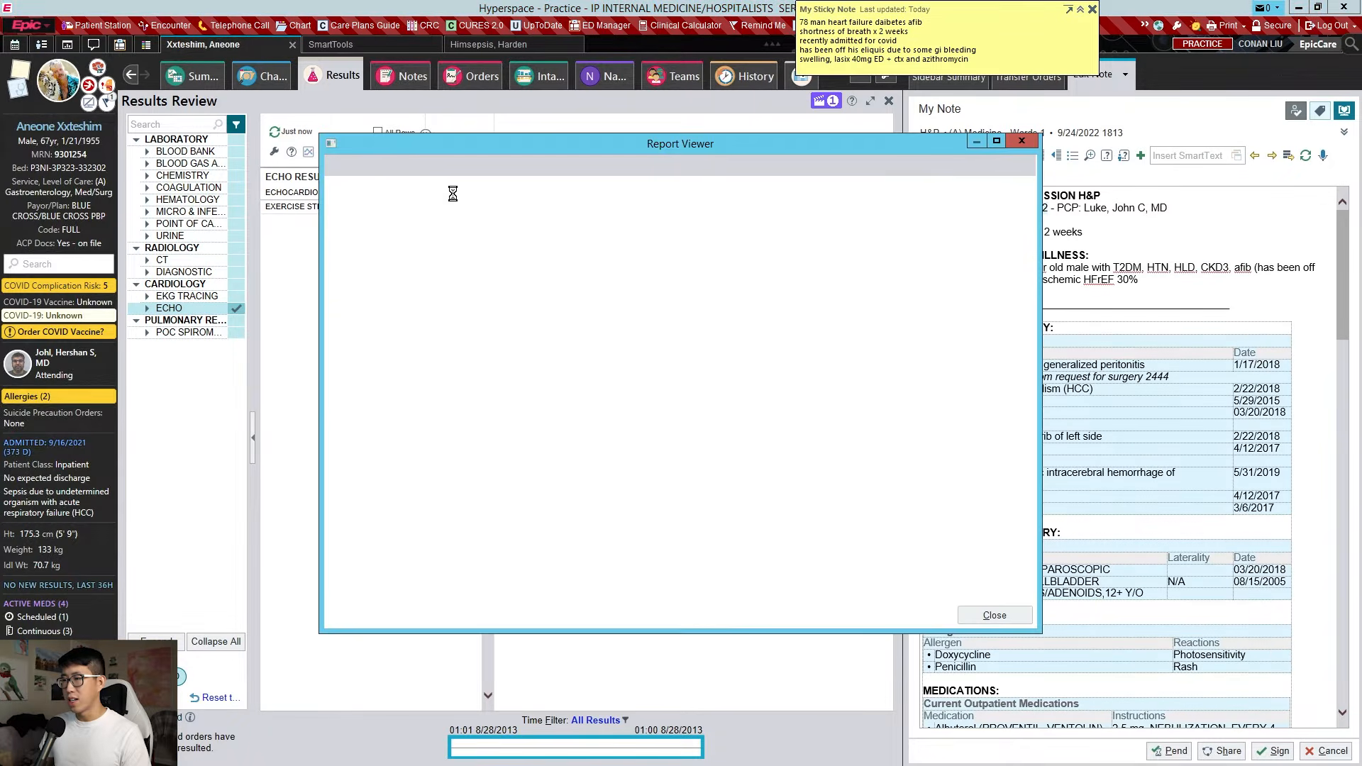
left_click_drag(785, 476, 823, 493)
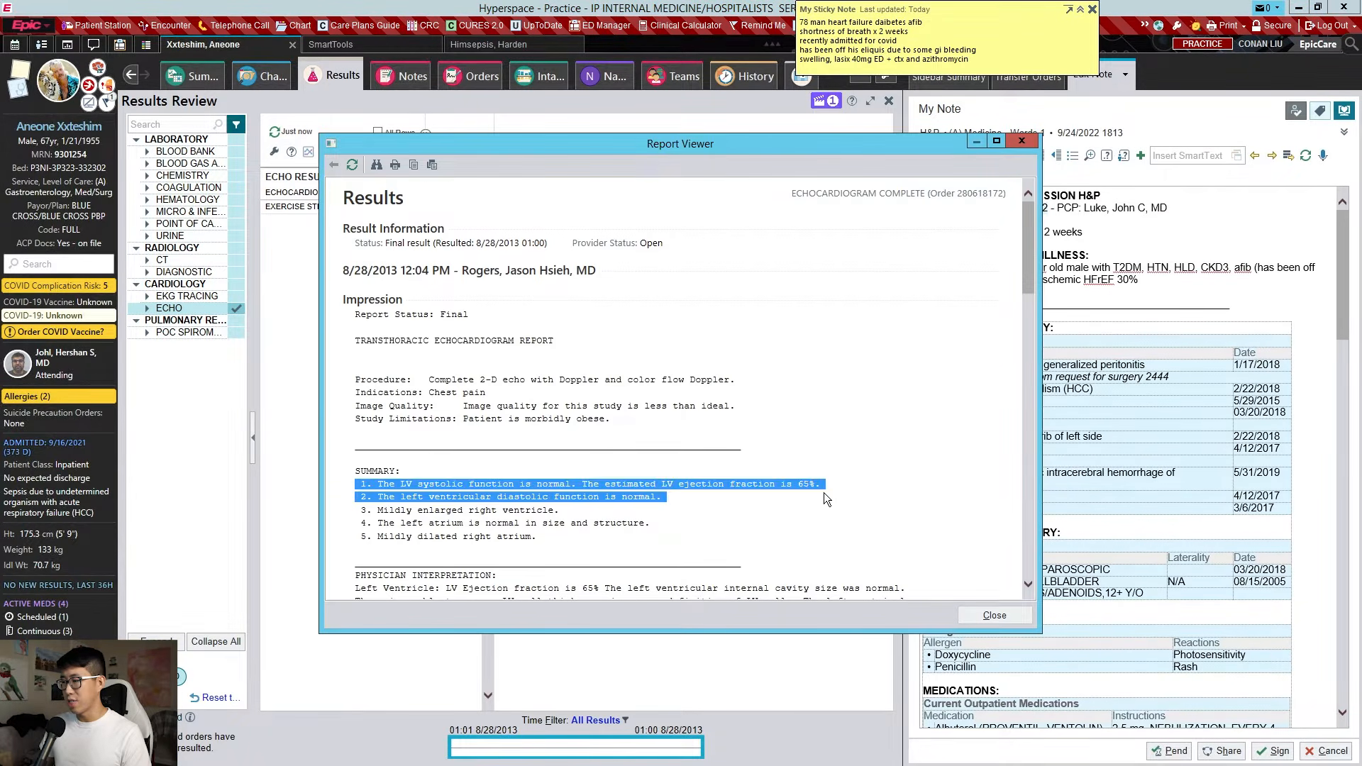
left_click(825, 489)
left_click(1021, 141)
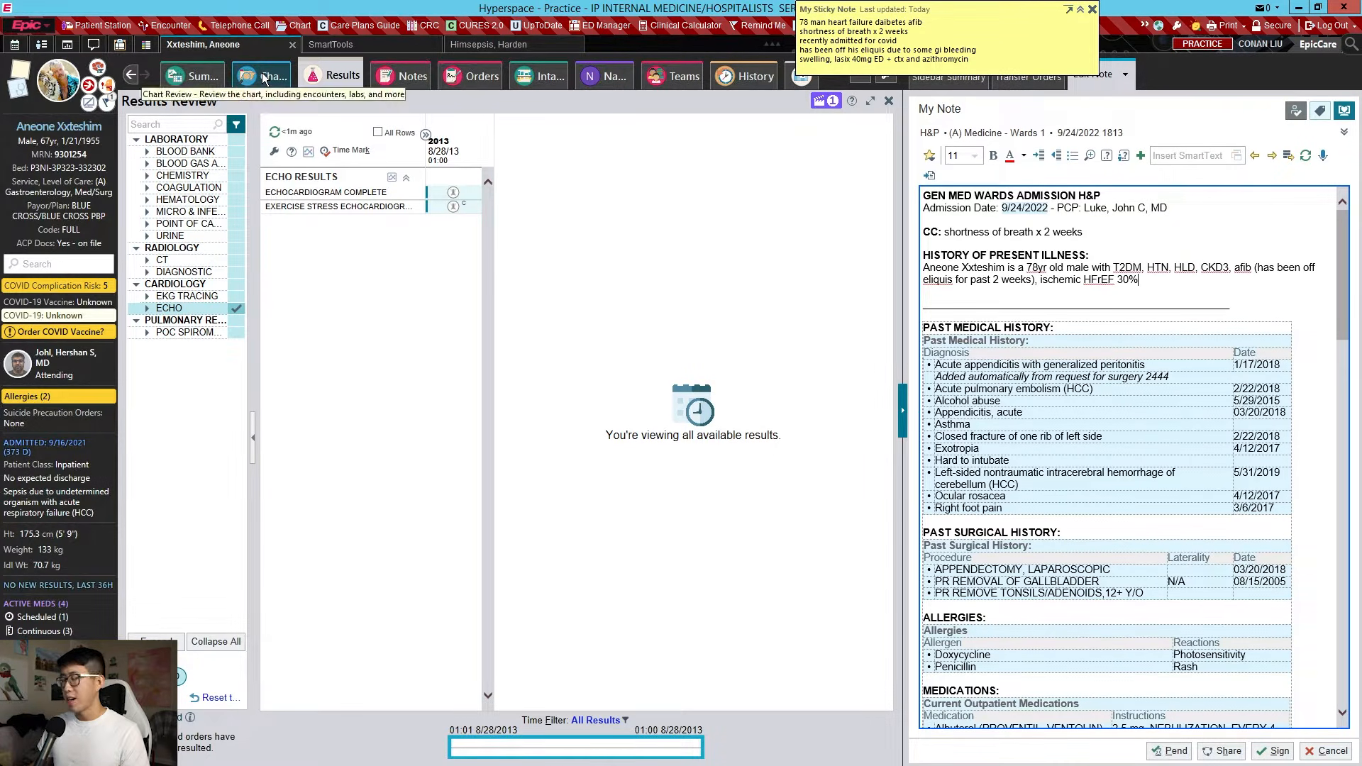
left_click(402, 76)
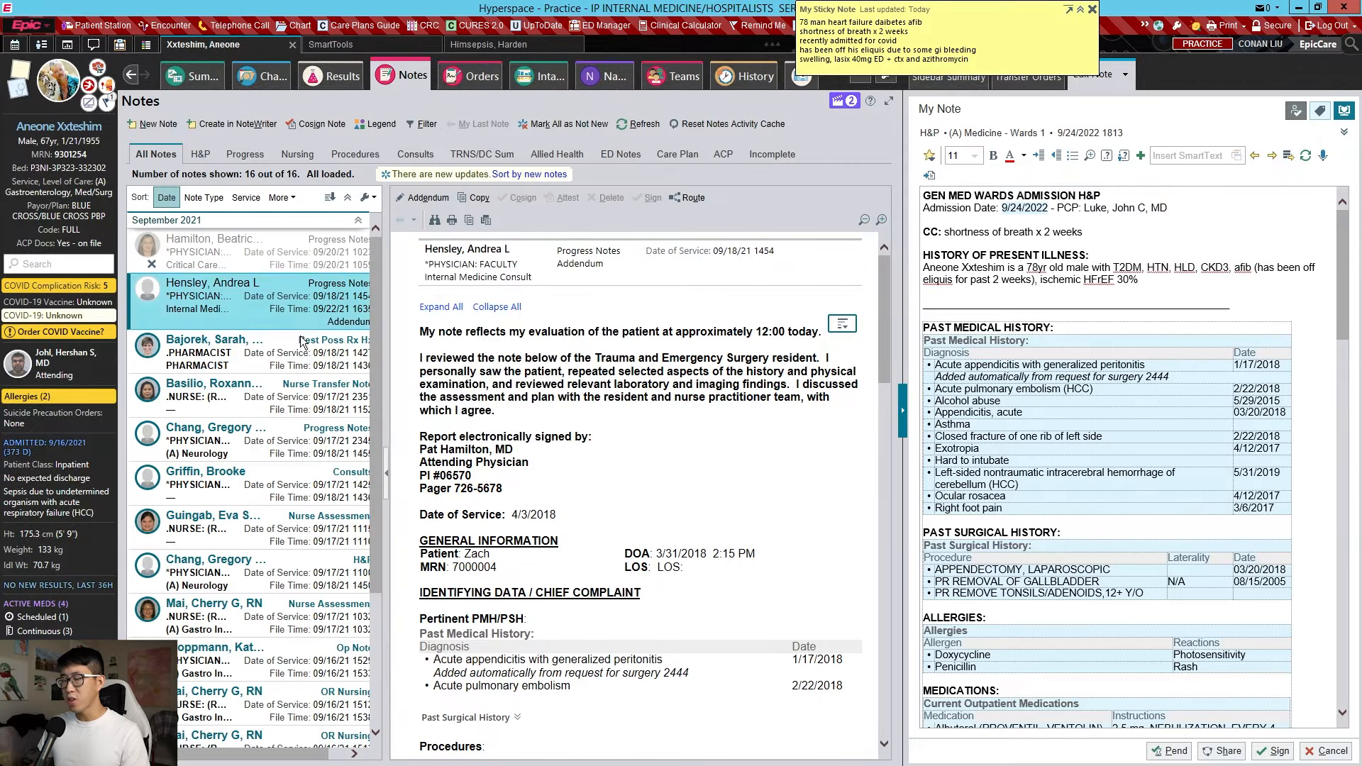
Skim the earlier notes list and place the cursor at the end of the HPI
scroll(340, 543, "down", 3)
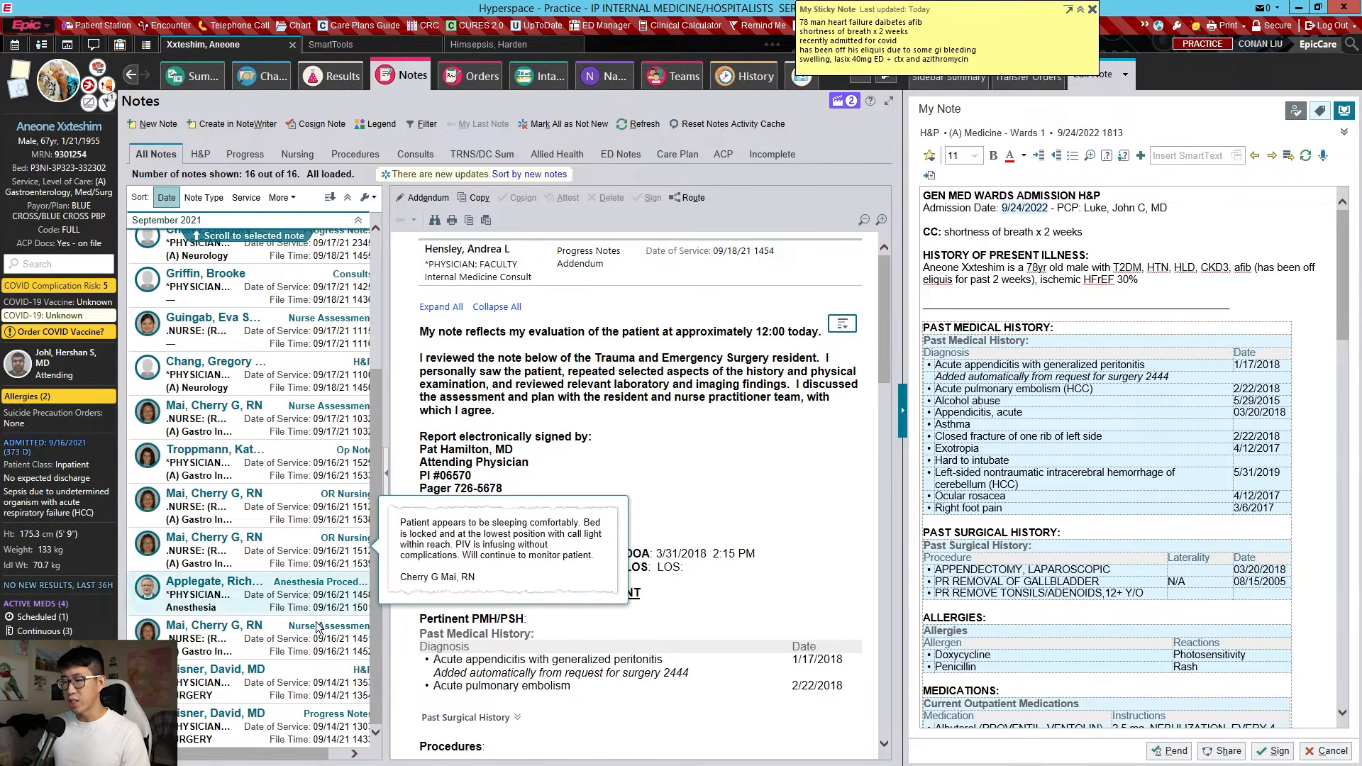
mouse_move(330, 724)
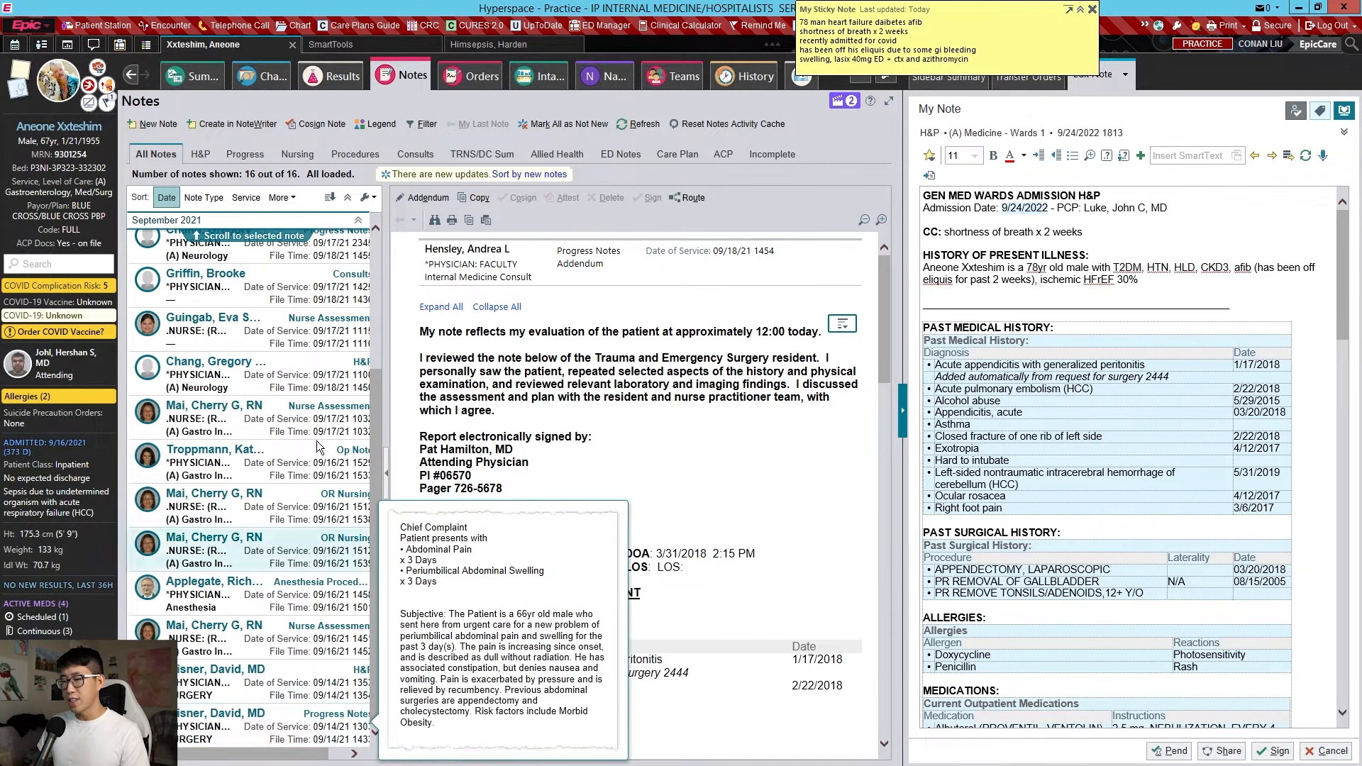
scroll(291, 554, "up", 3)
scroll(283, 562, "down", 3)
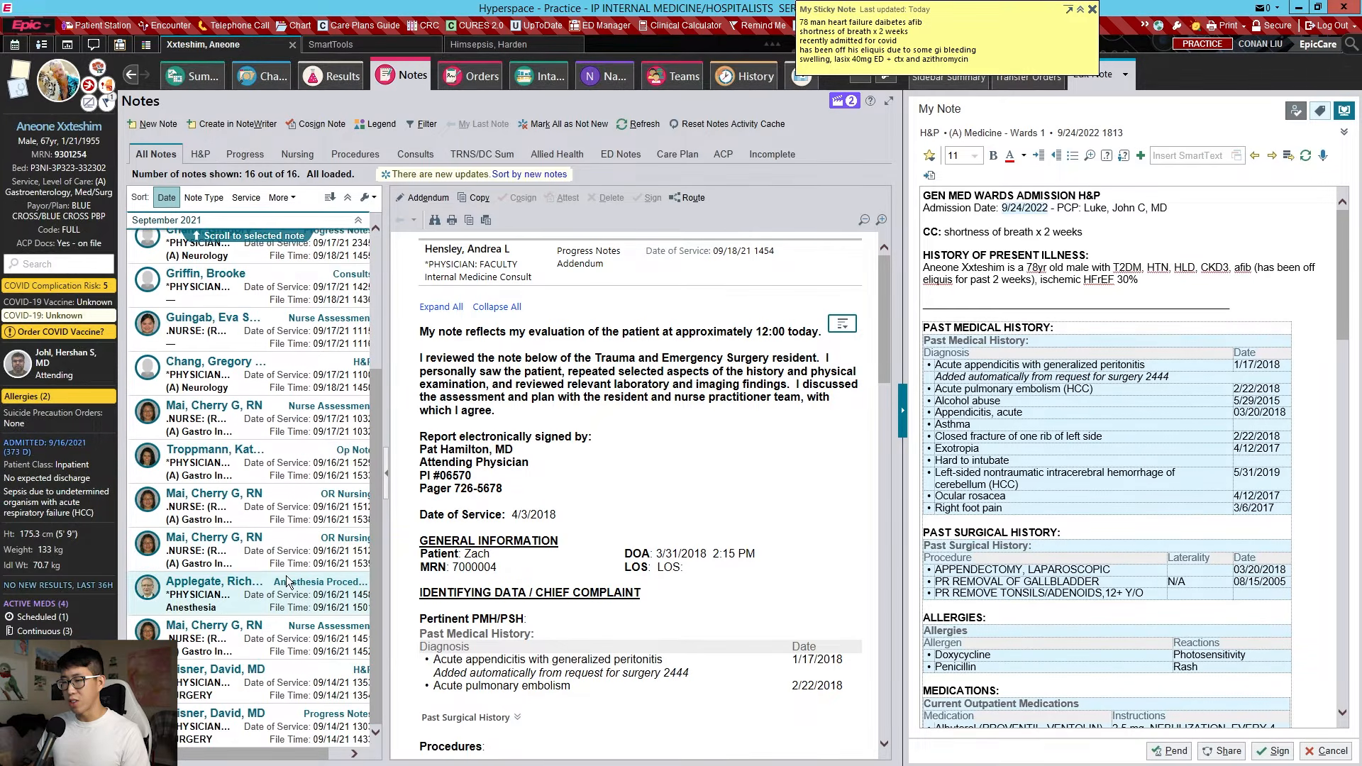
mouse_move(291, 519)
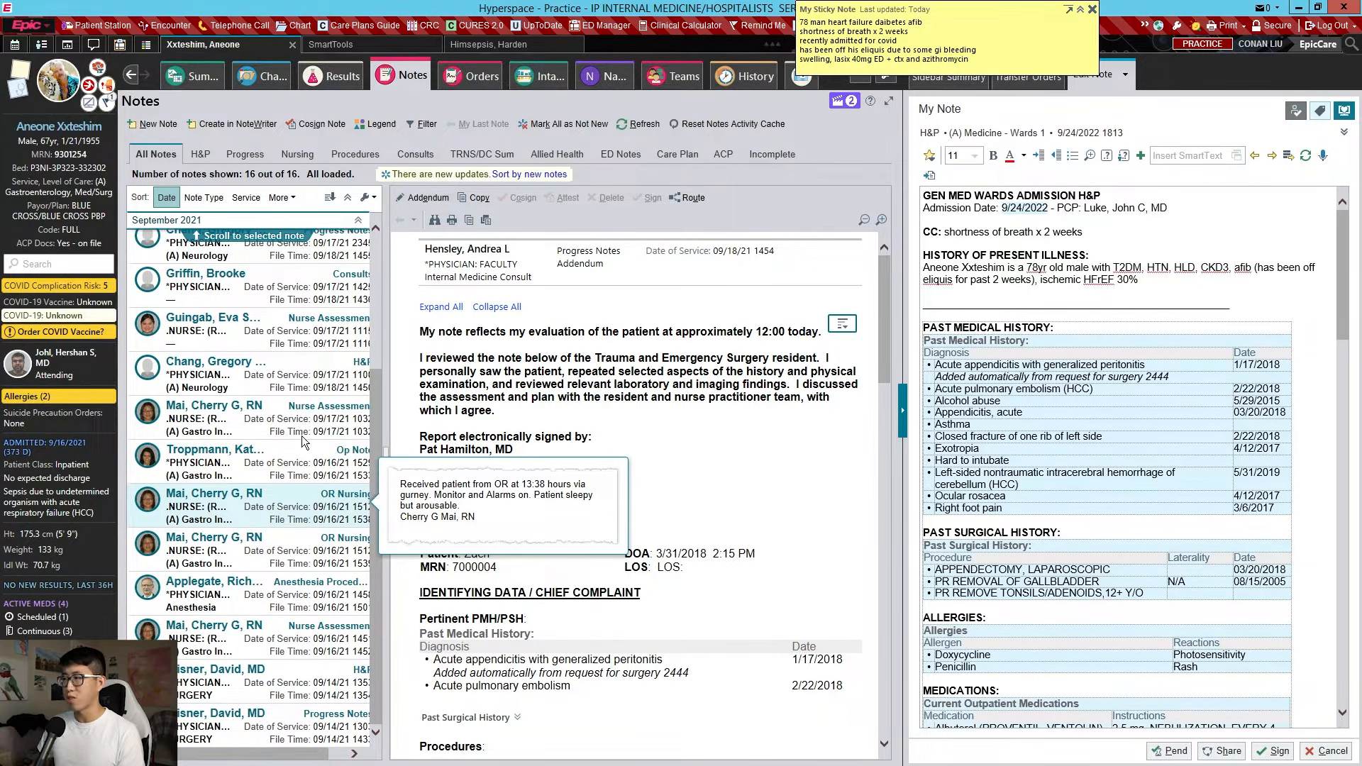
left_click(1151, 281)
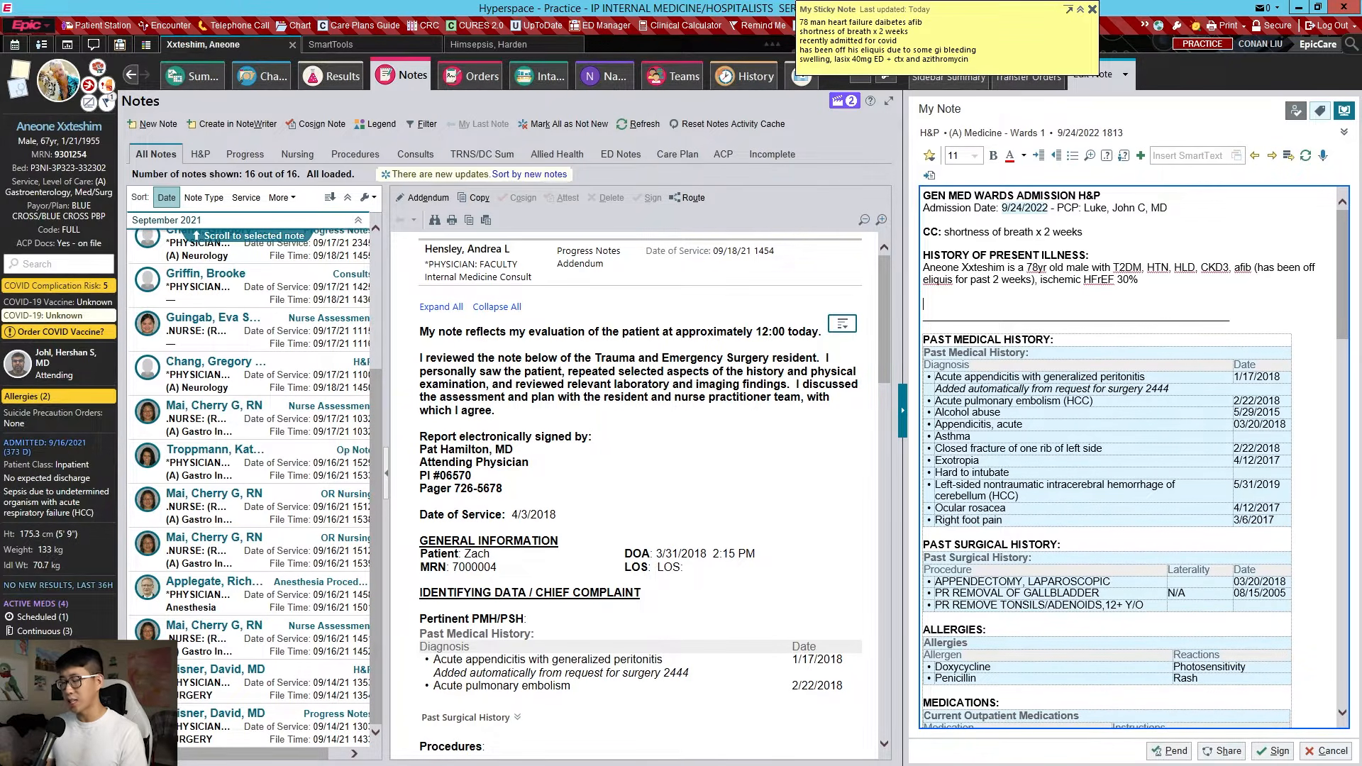
Add an HPI paragraph on the COVID PNA admission 9/1-9/10, SNF discharge, and worsening swelling and dyspnea
type("Patient was")
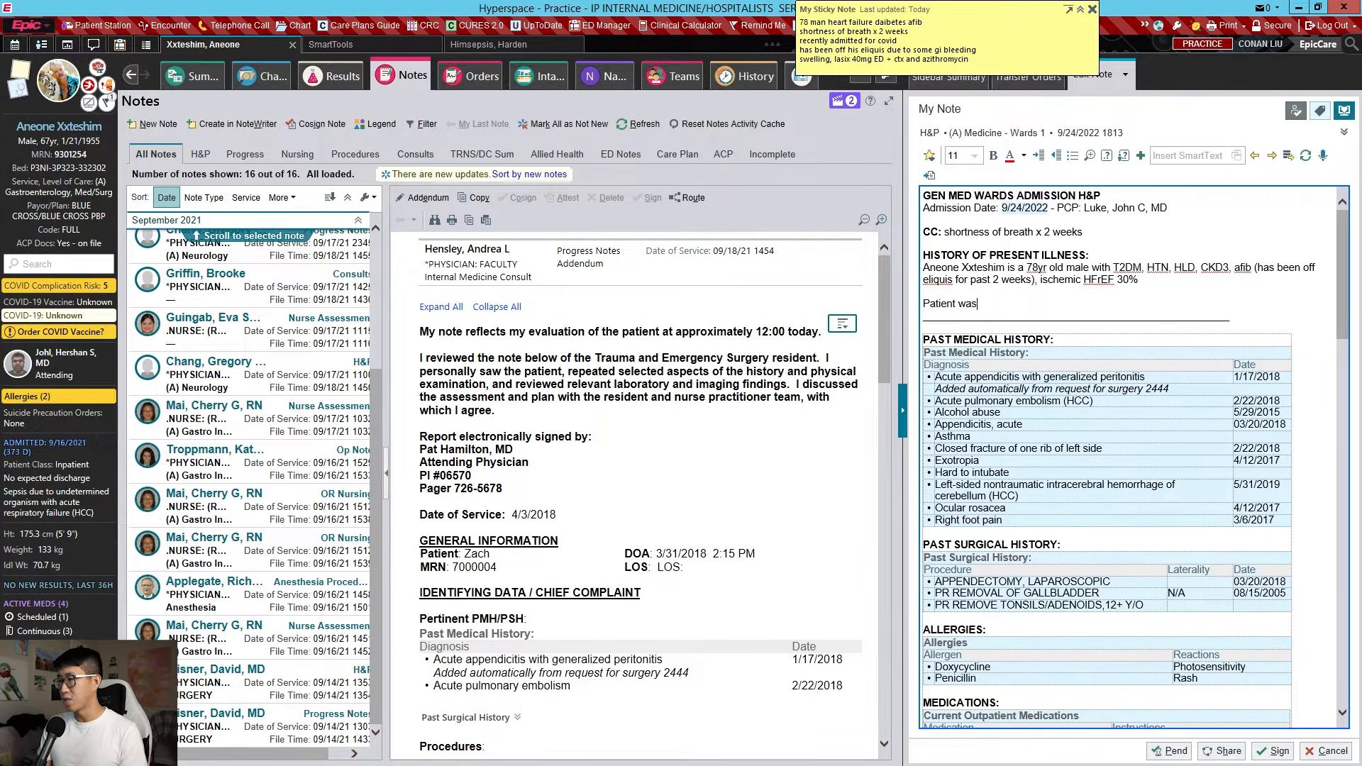
type(" recentely hospitalized for ")
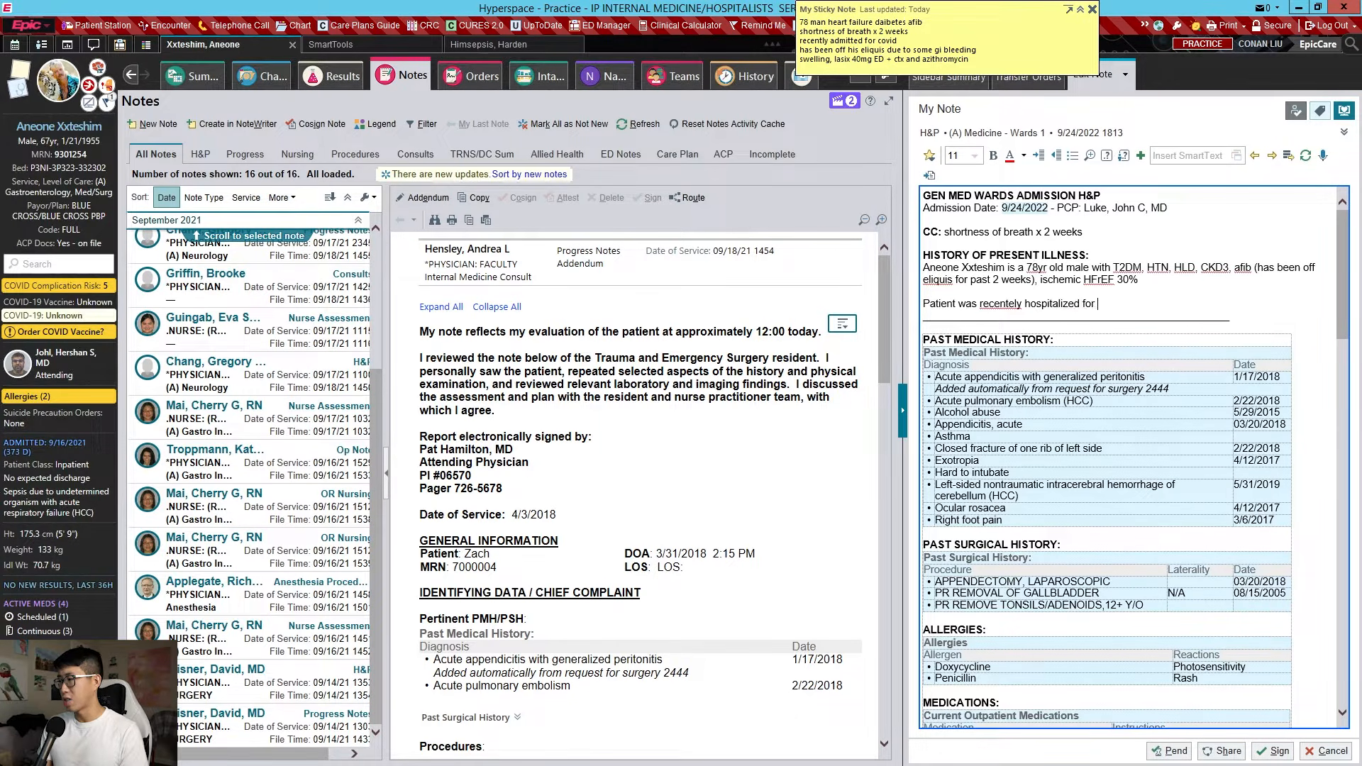
type("COVID PNA 9")
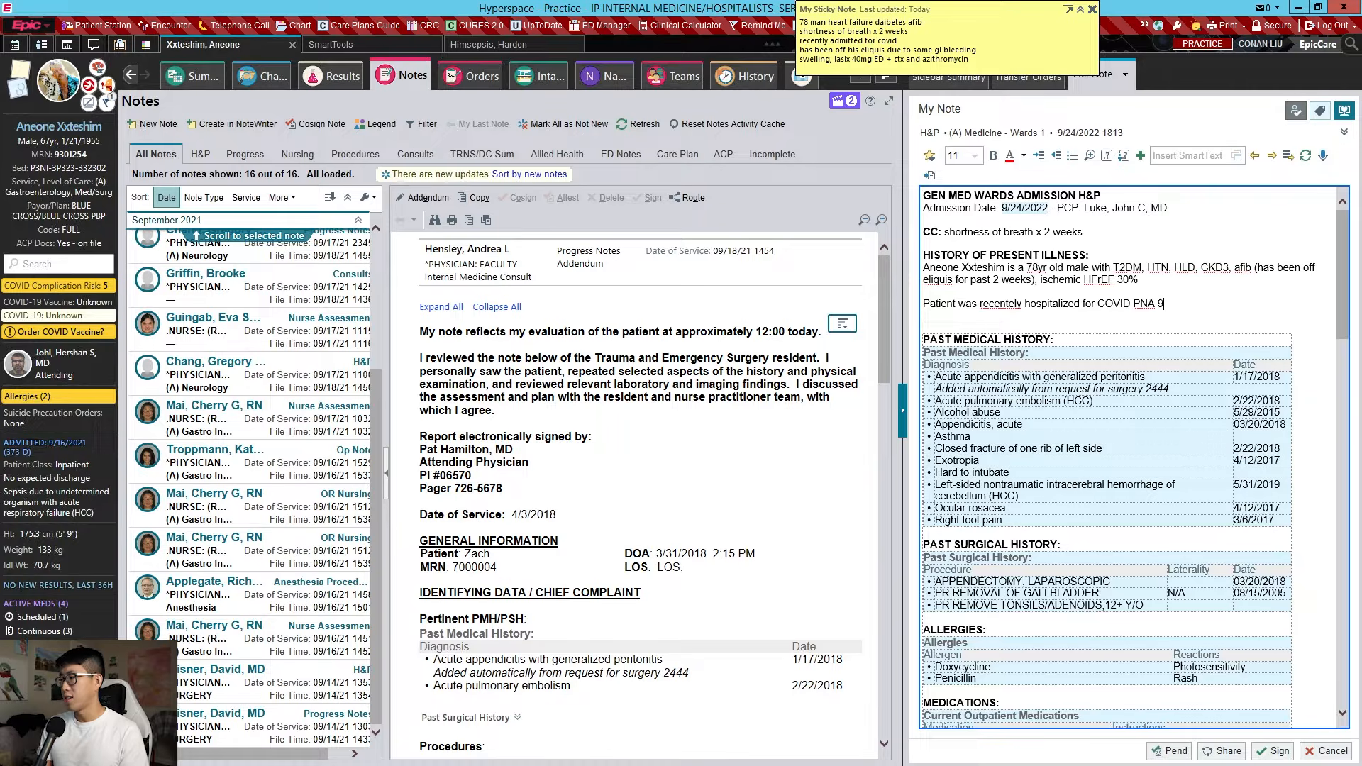
type("/1-9/10. He was disc")
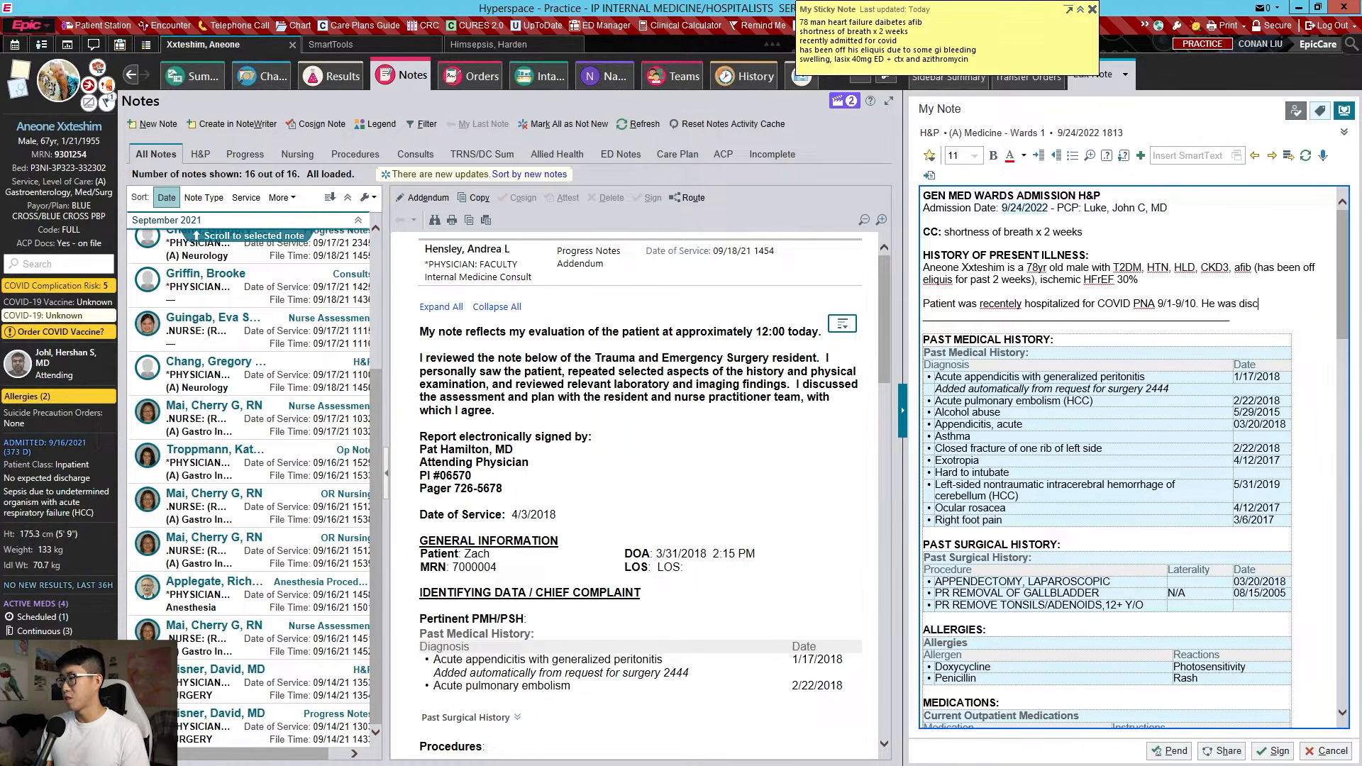
type("harged to a SNF. ")
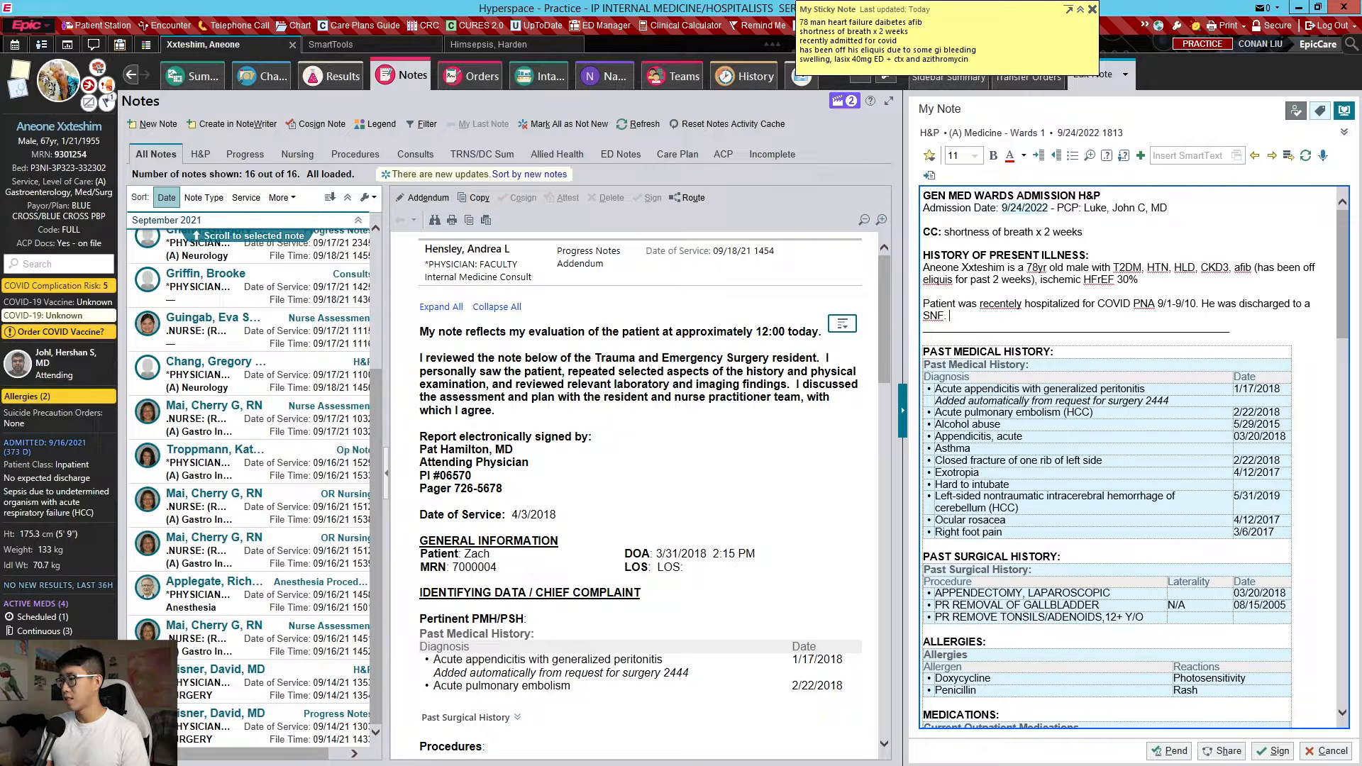
type("States that ever since")
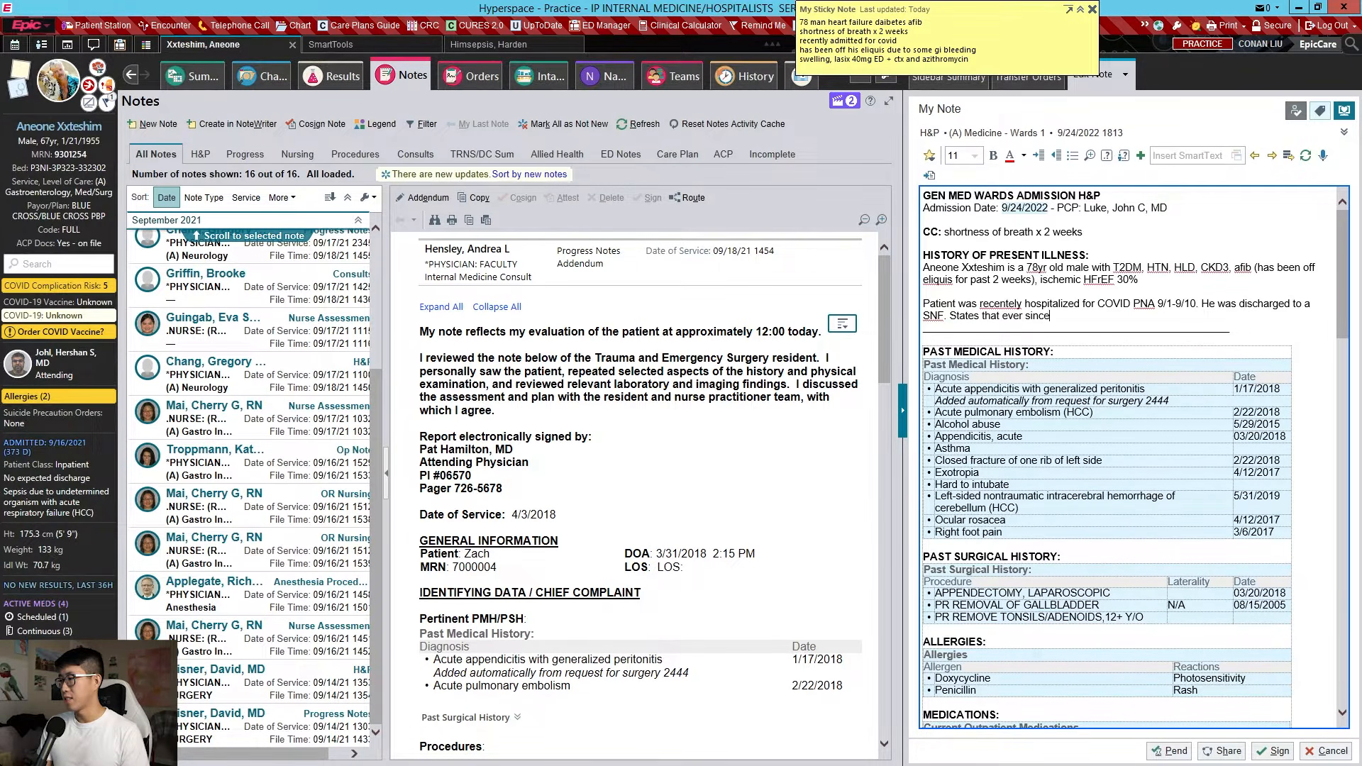
type(" then he's be")
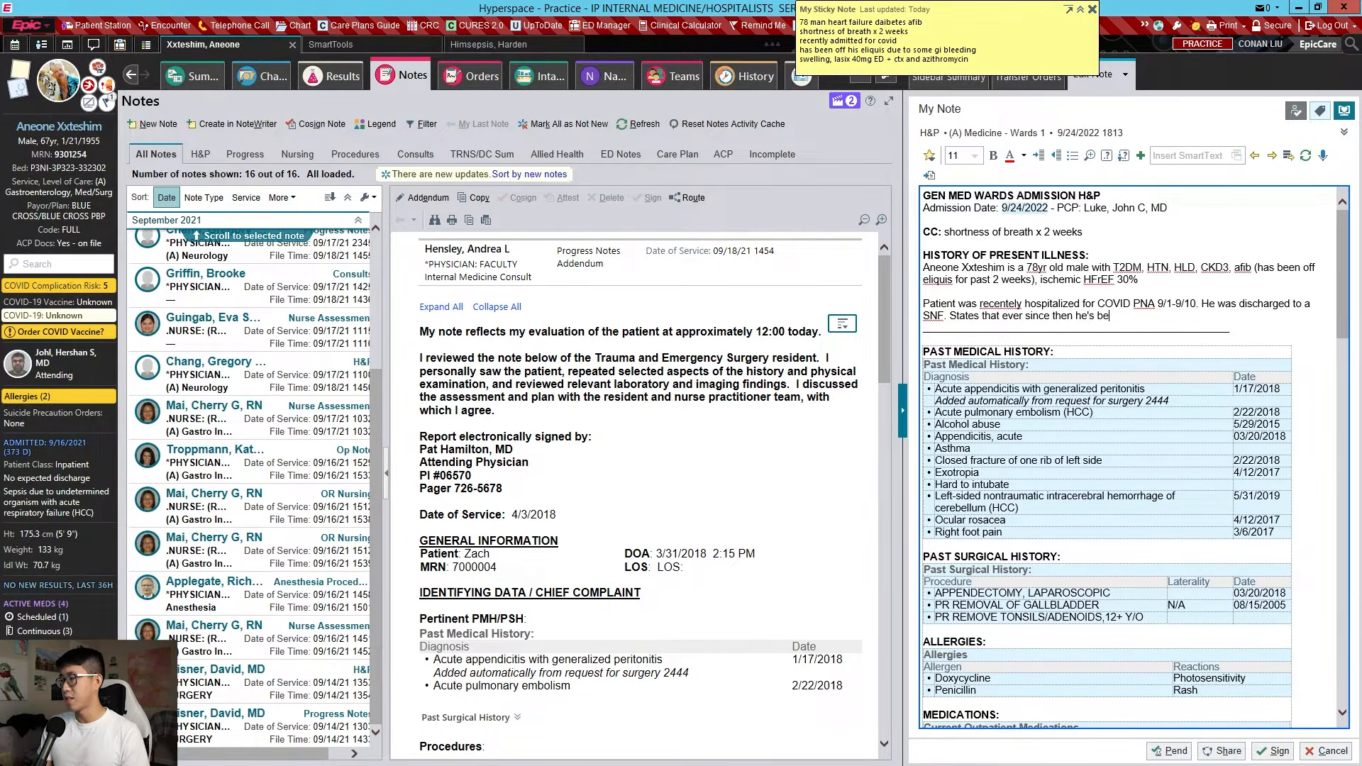
type("en having worsening leg swel")
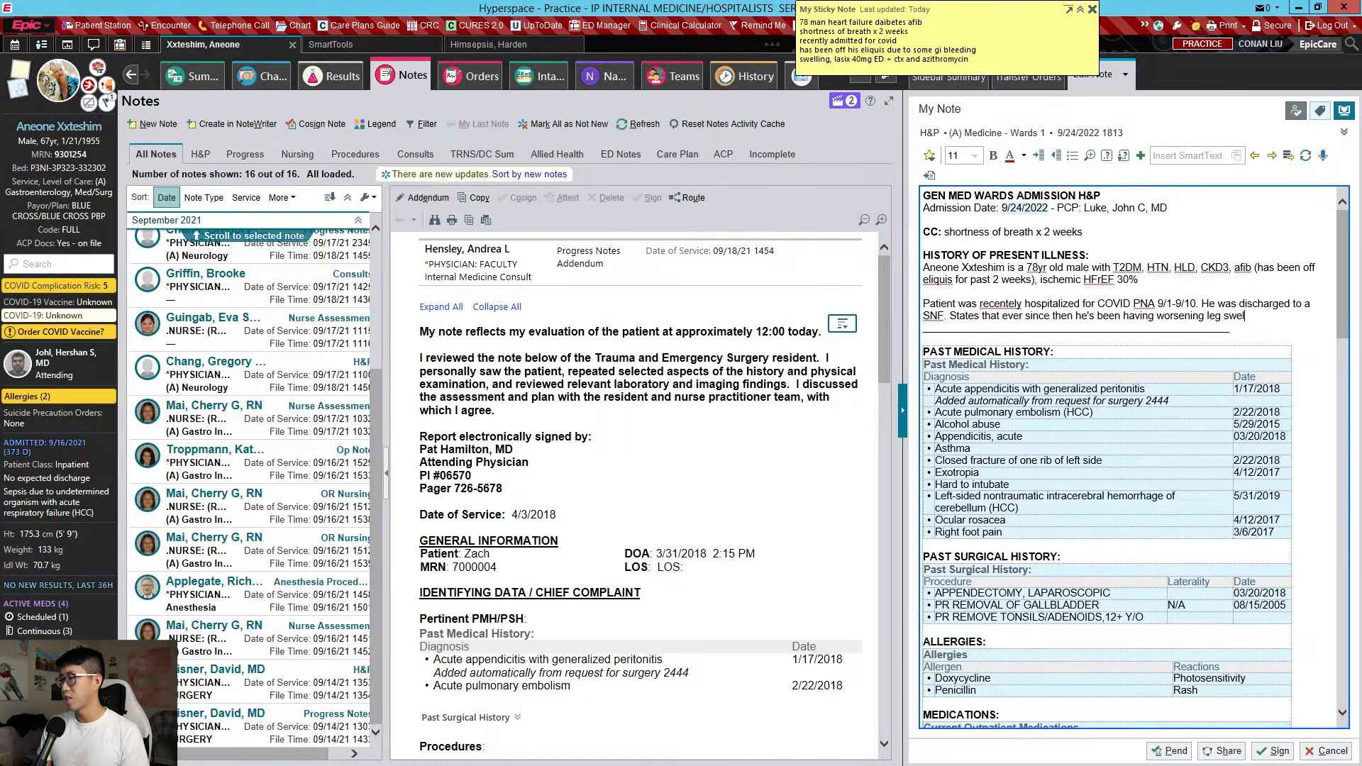
type("ling and shortness of ")
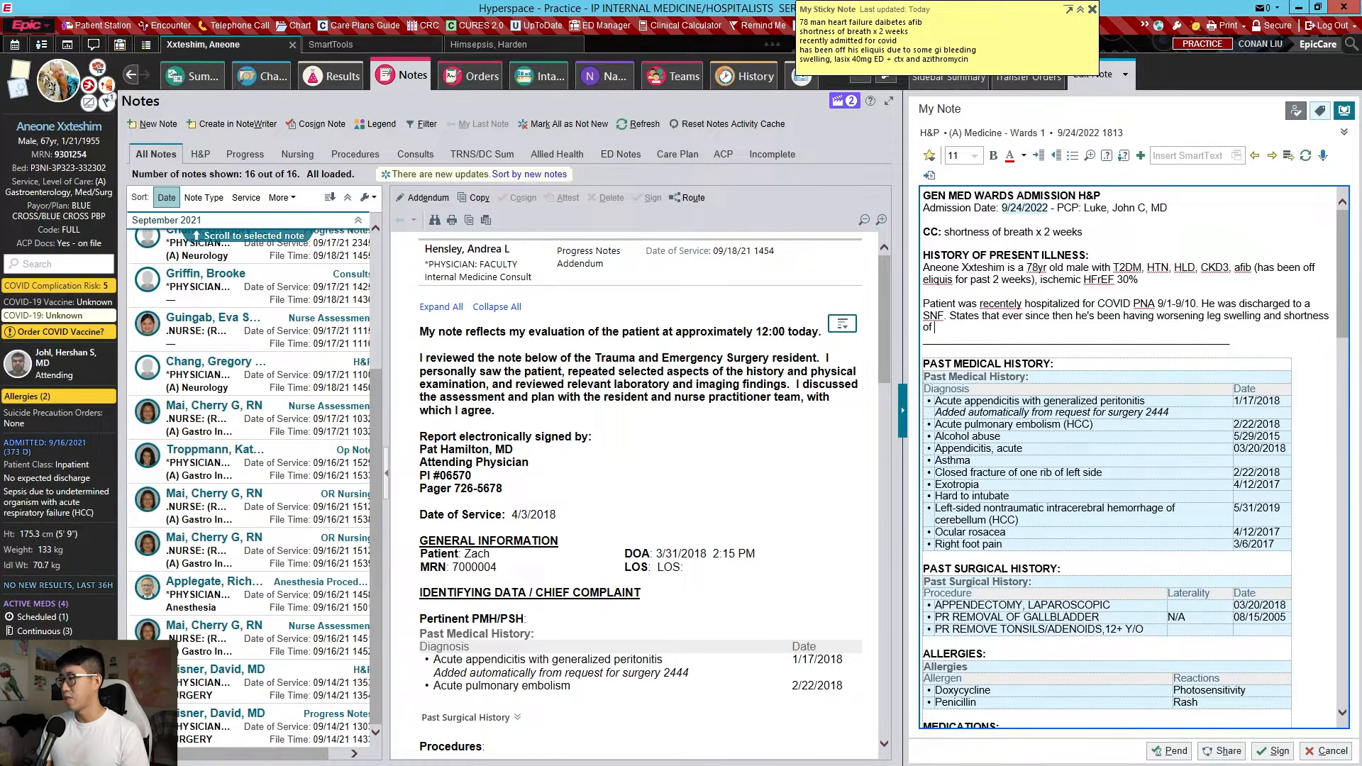
type("breath on exertion. Symptoms have mainly worsened")
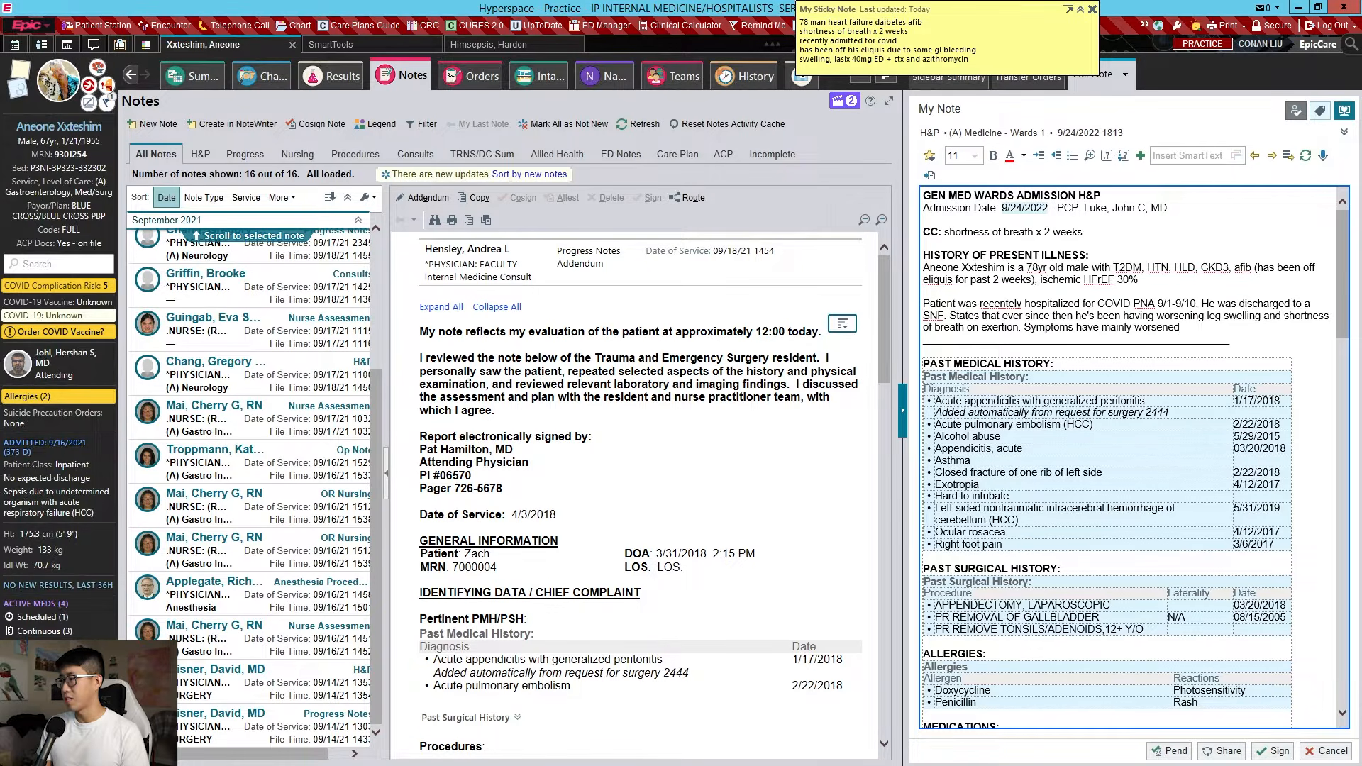
type(" over the past 2 weeks")
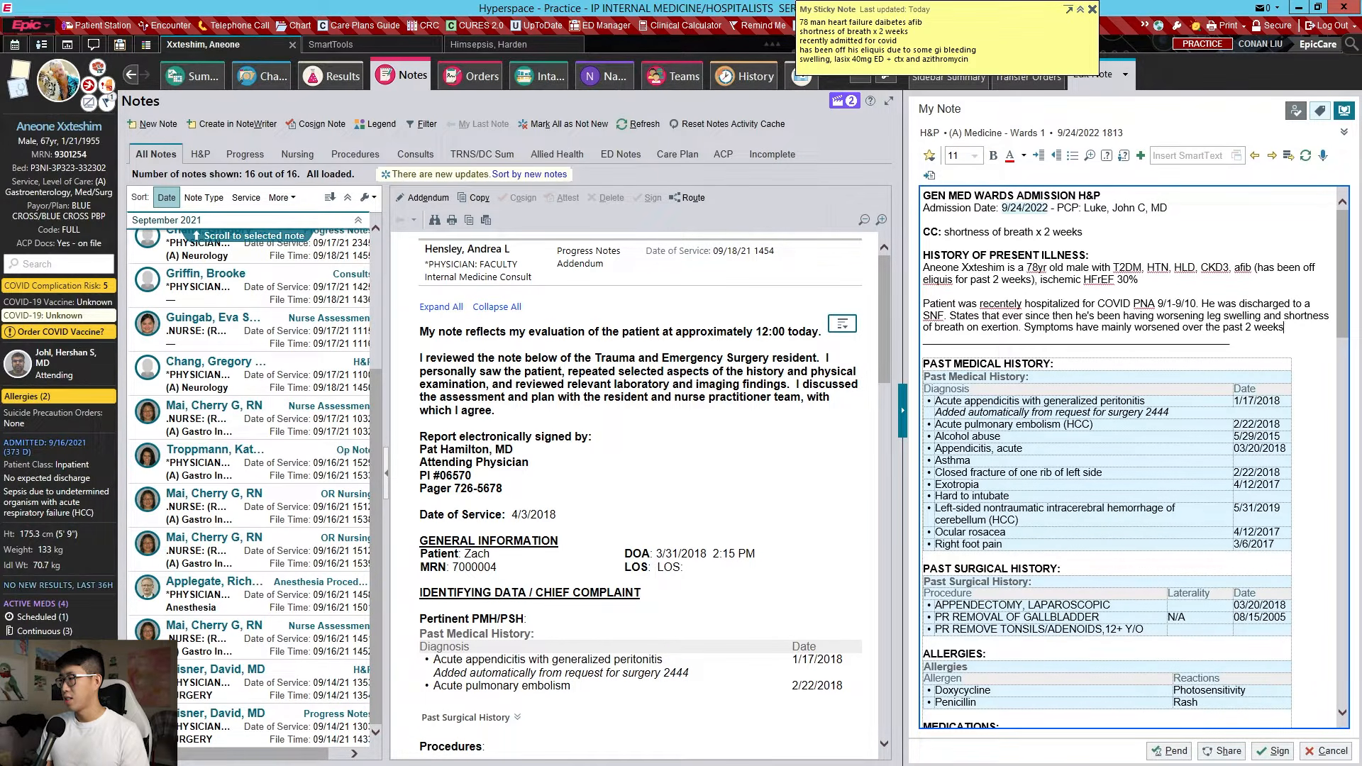
type(". ")
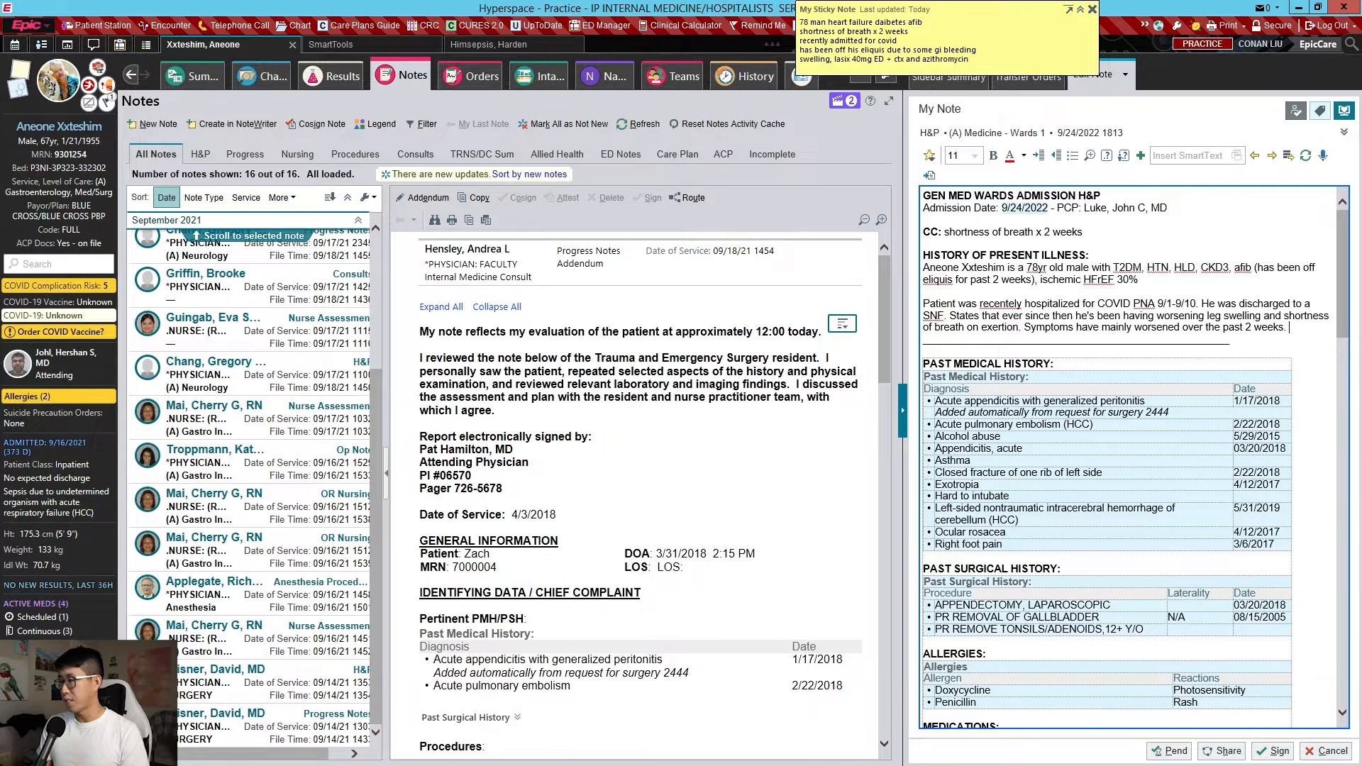
type("Patient also reports")
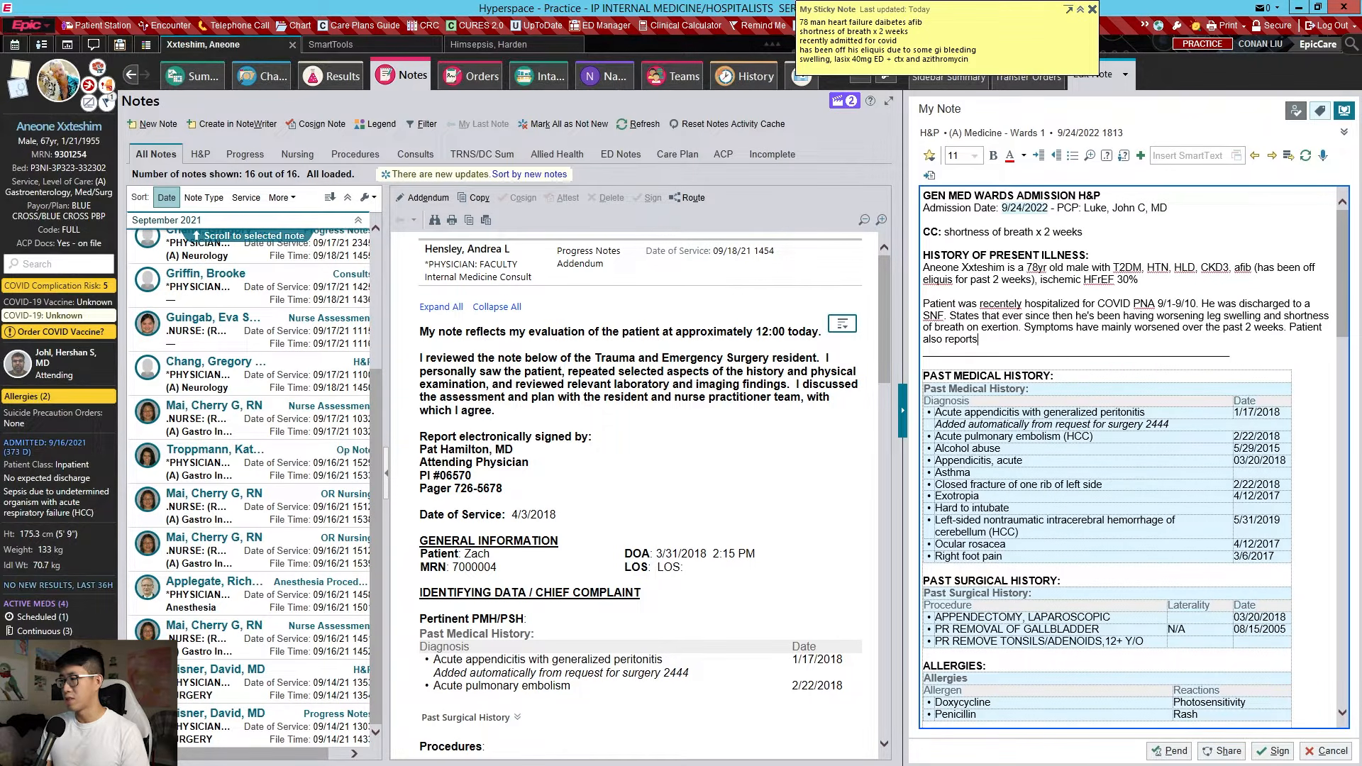
type(" productive ")
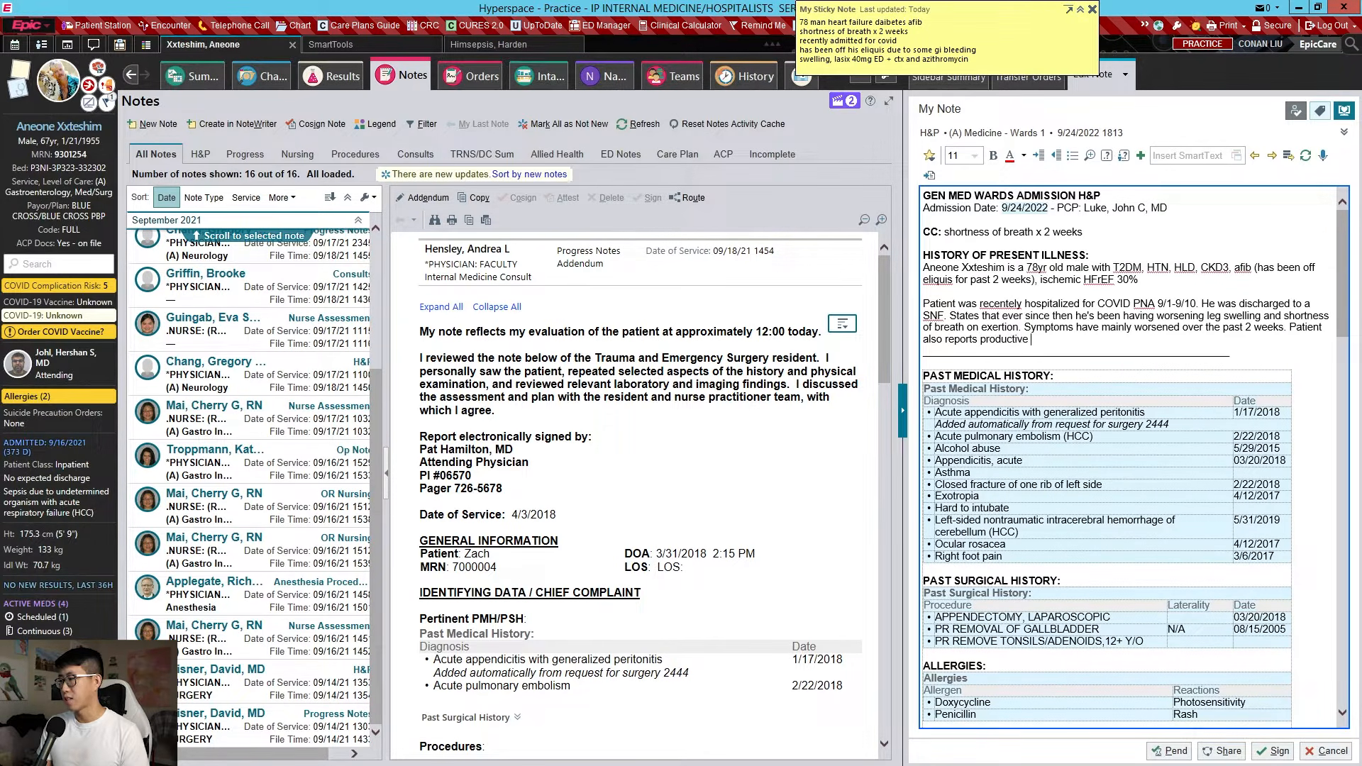
type("cough and subjective chills over the past 4")
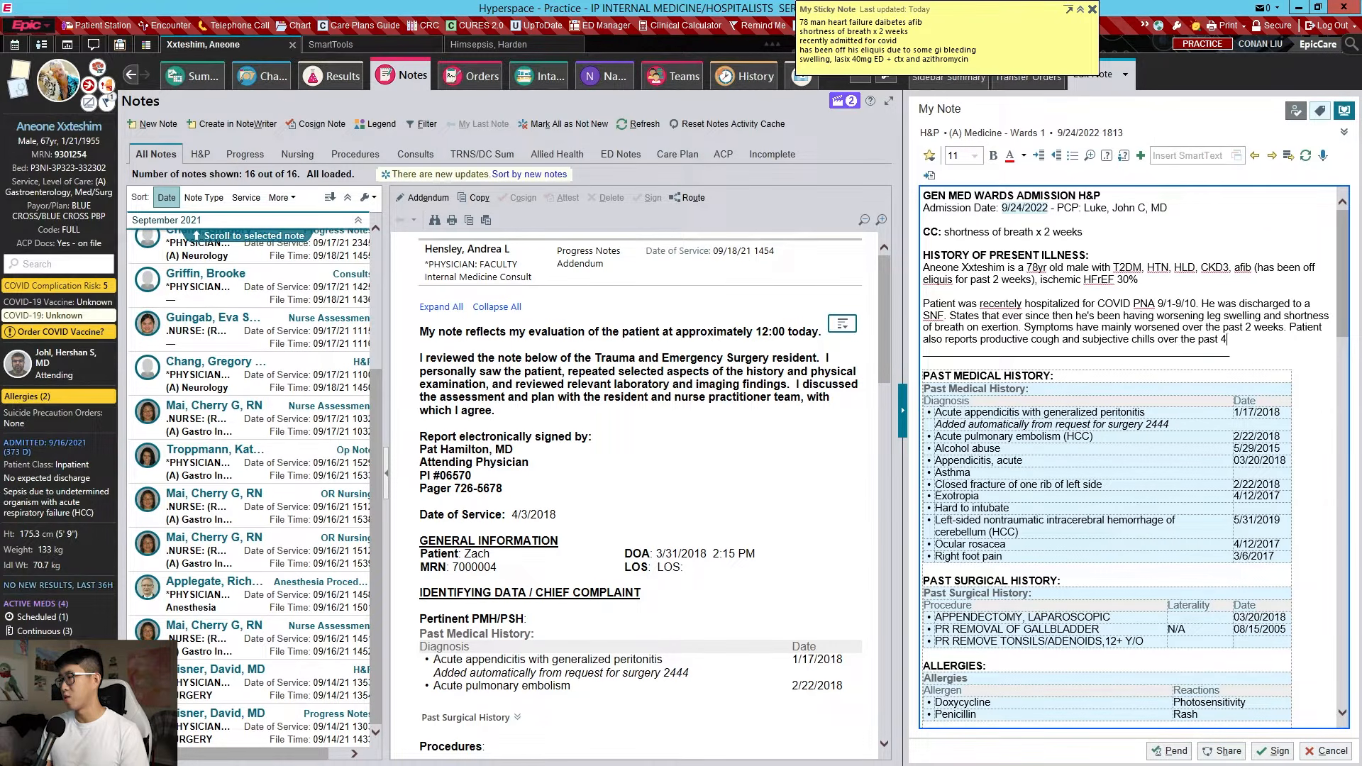
type(" days.")
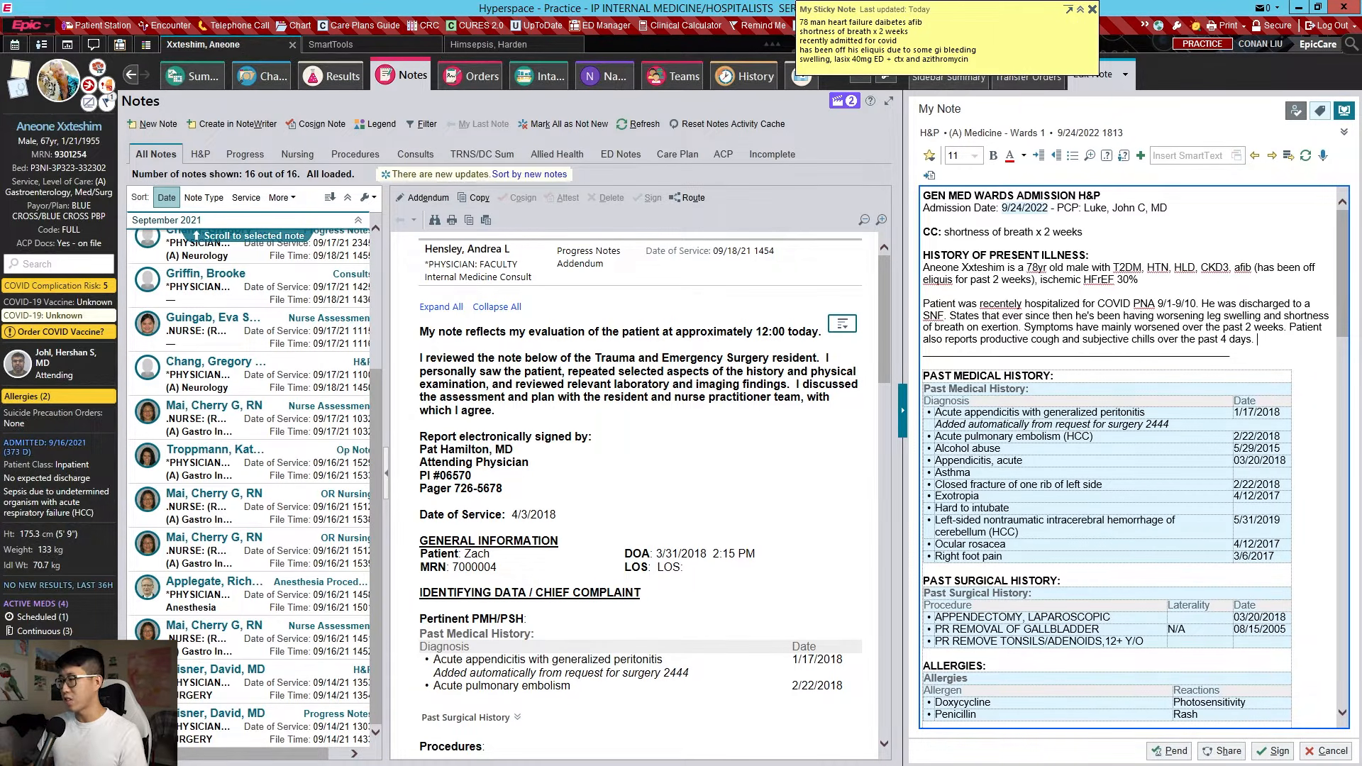
right_click(1004, 304)
Correct the spelling to 'recently', then filter Chart Review encounters to inpatient only
left_click(1052, 315)
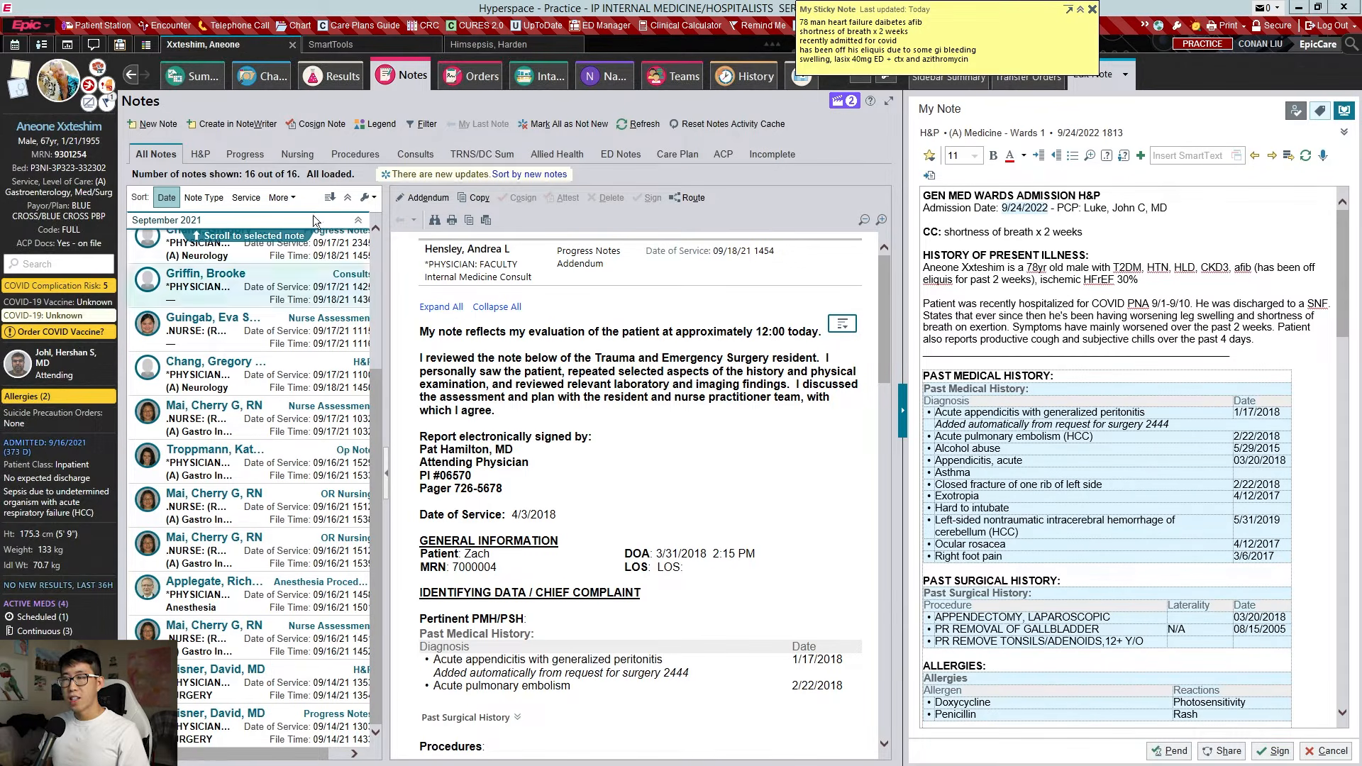
left_click(265, 78)
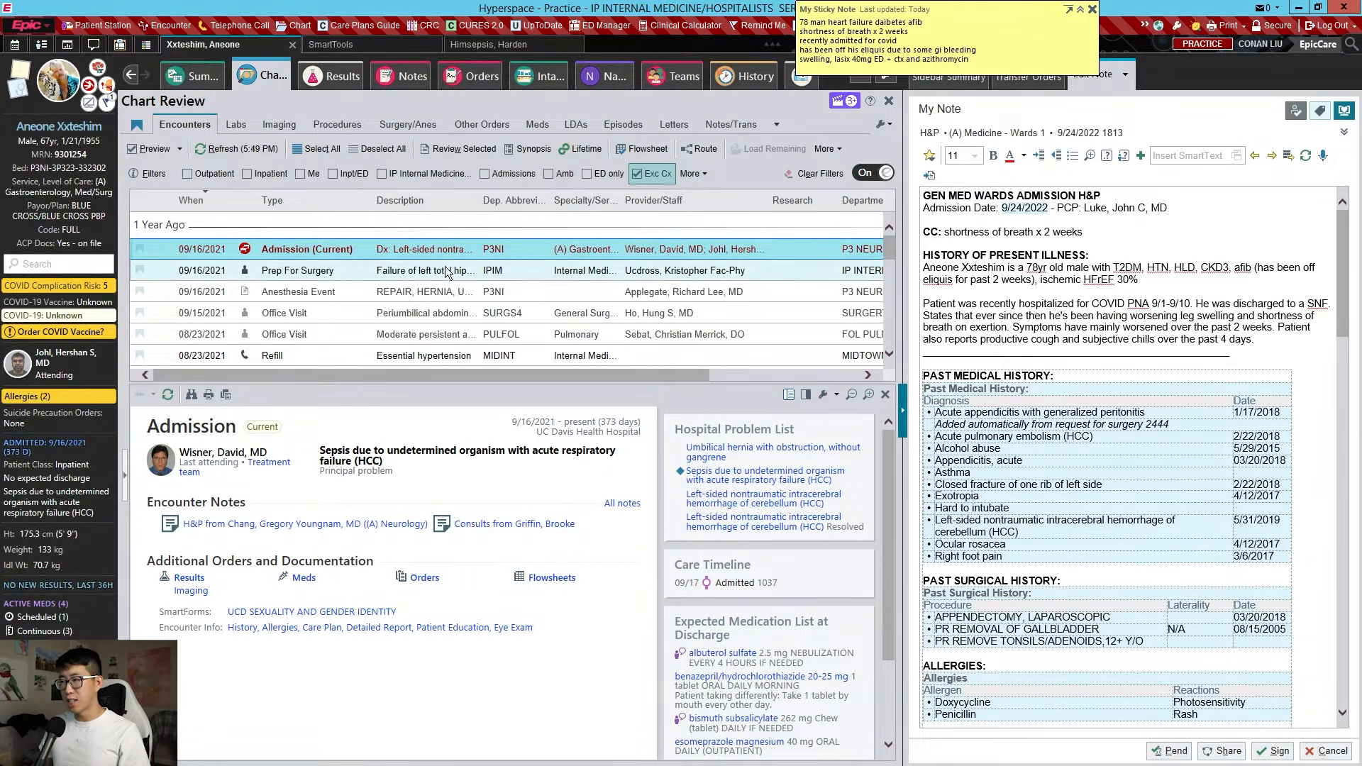
scroll(449, 287, "down", 1)
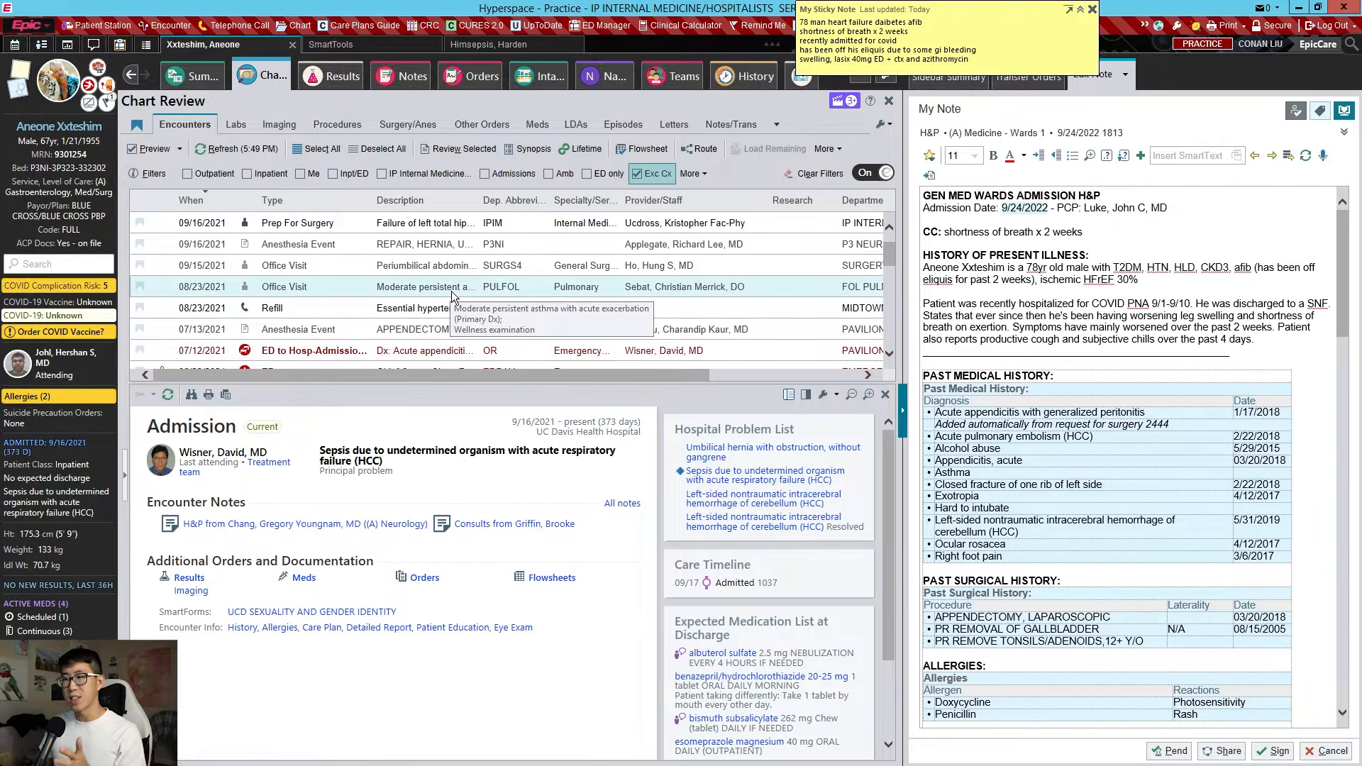
scroll(451, 291, "down", 1)
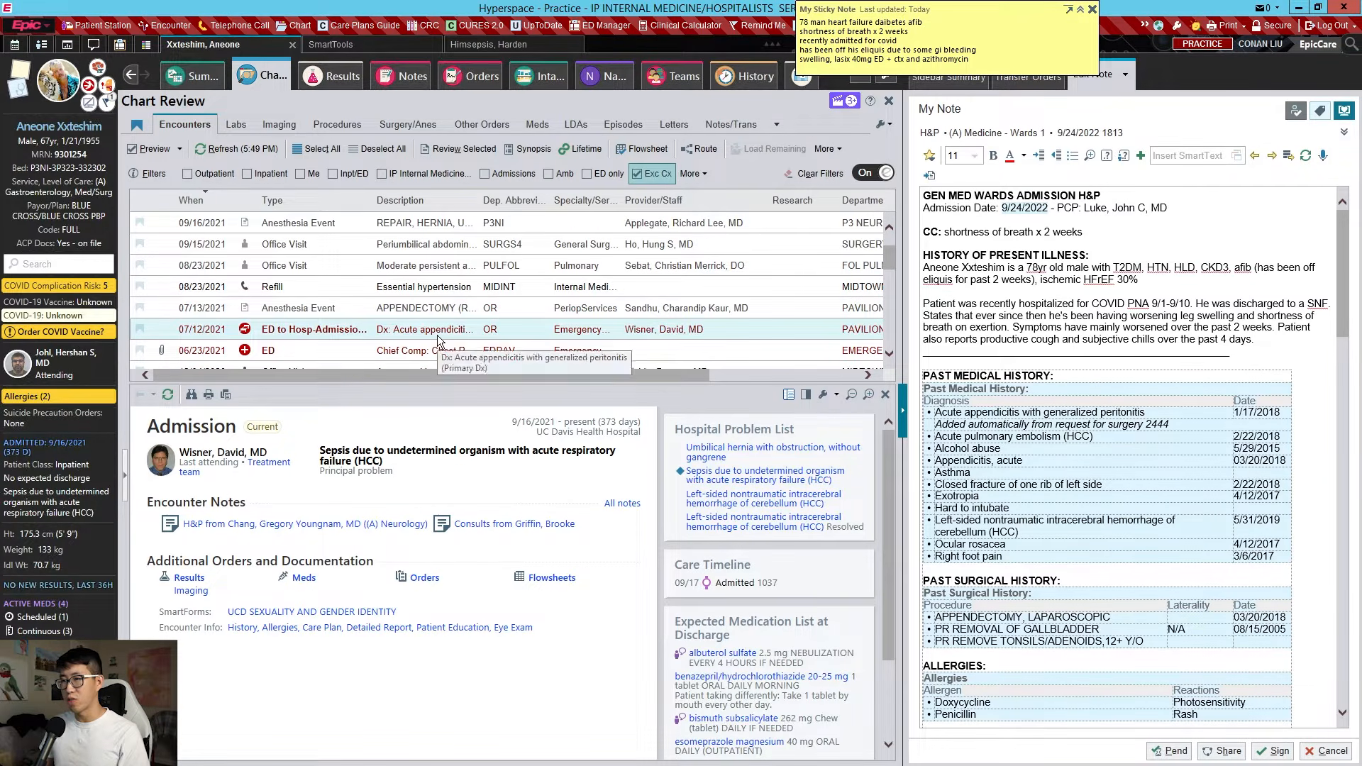
scroll(445, 311, "up", 2)
scroll(454, 290, "down", 2)
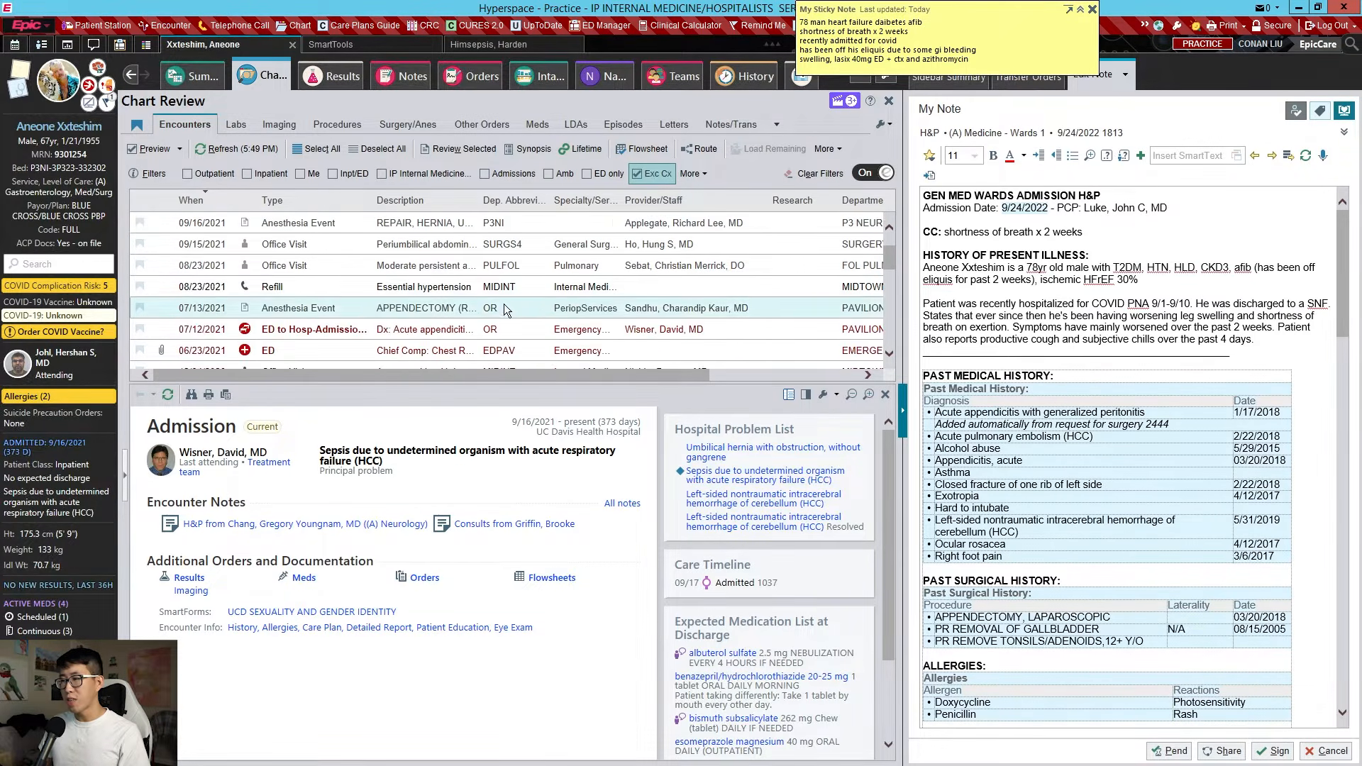
scroll(352, 254, "down", 3)
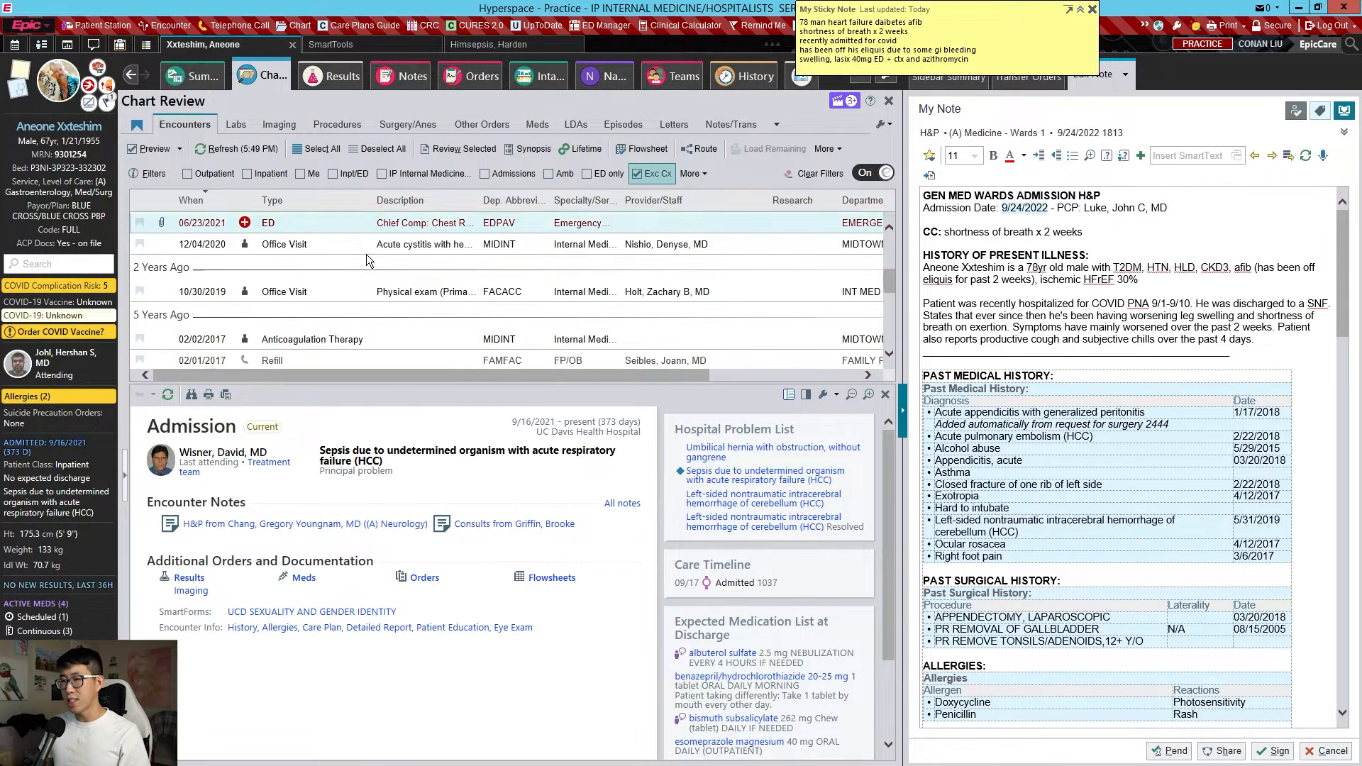
scroll(349, 261, "up", 1)
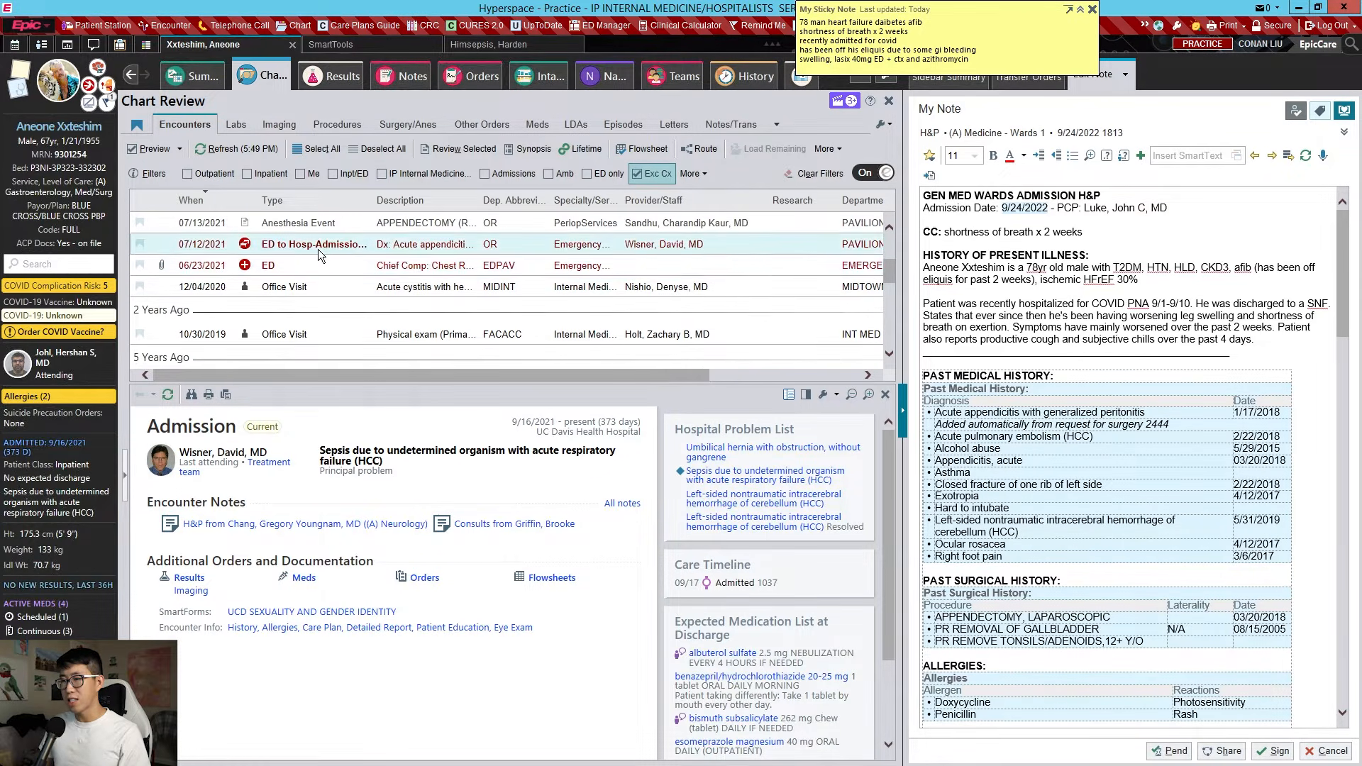
scroll(346, 257, "up", 2)
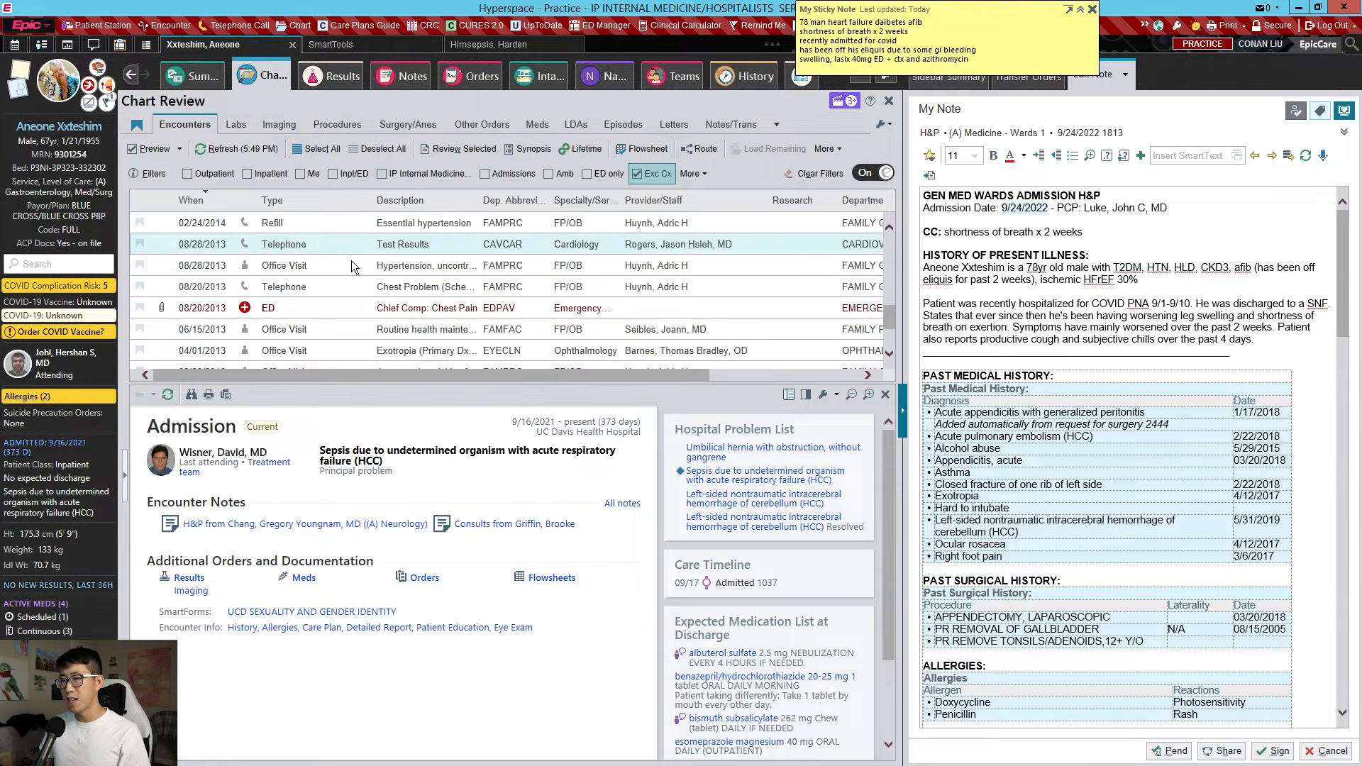
scroll(361, 253, "down", 5)
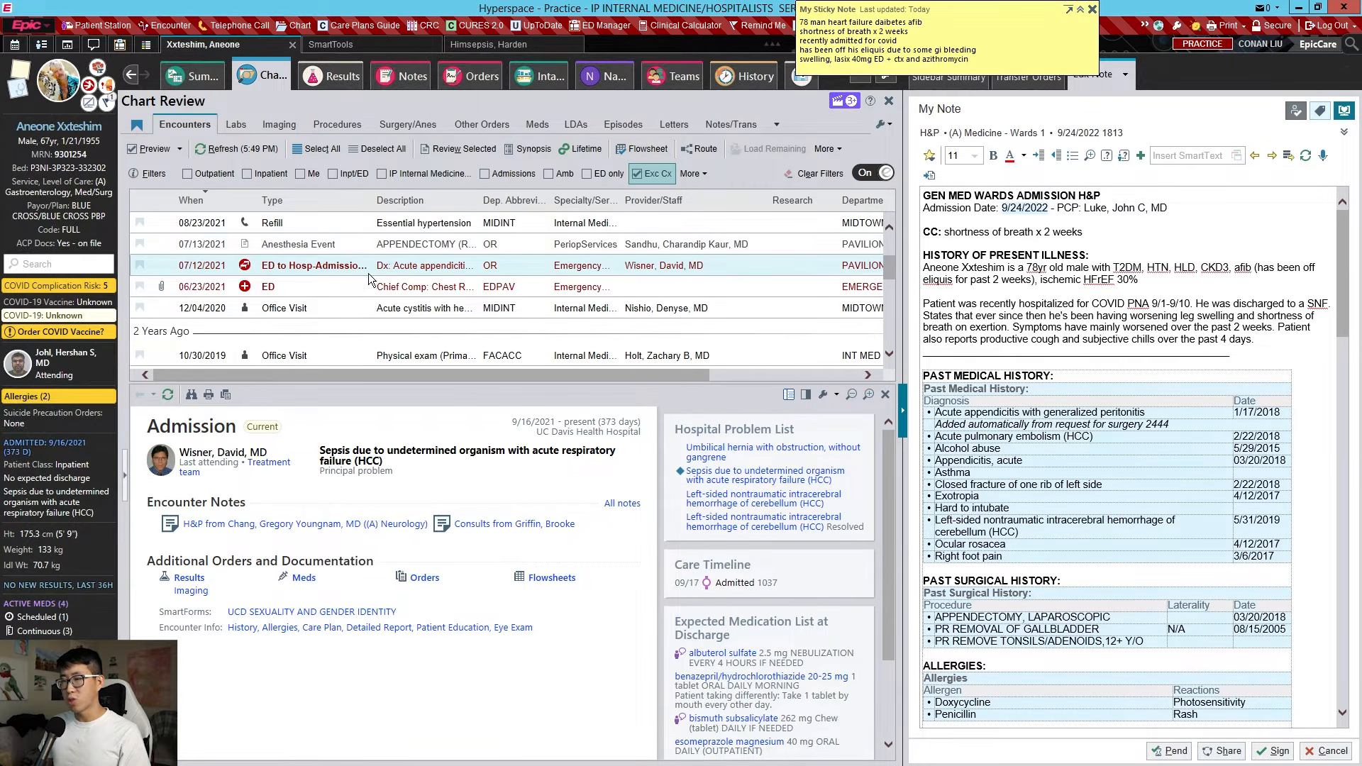
scroll(377, 292, "up", 5)
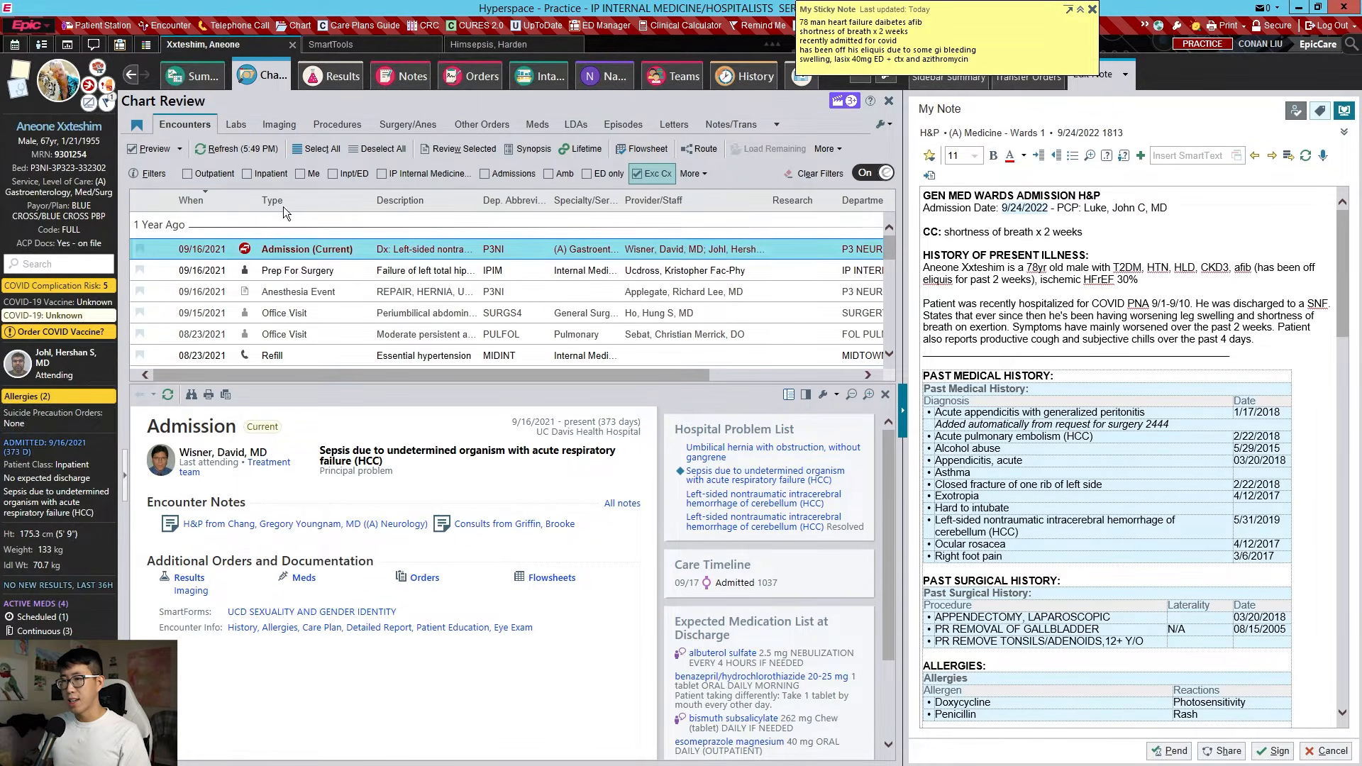
left_click(266, 175)
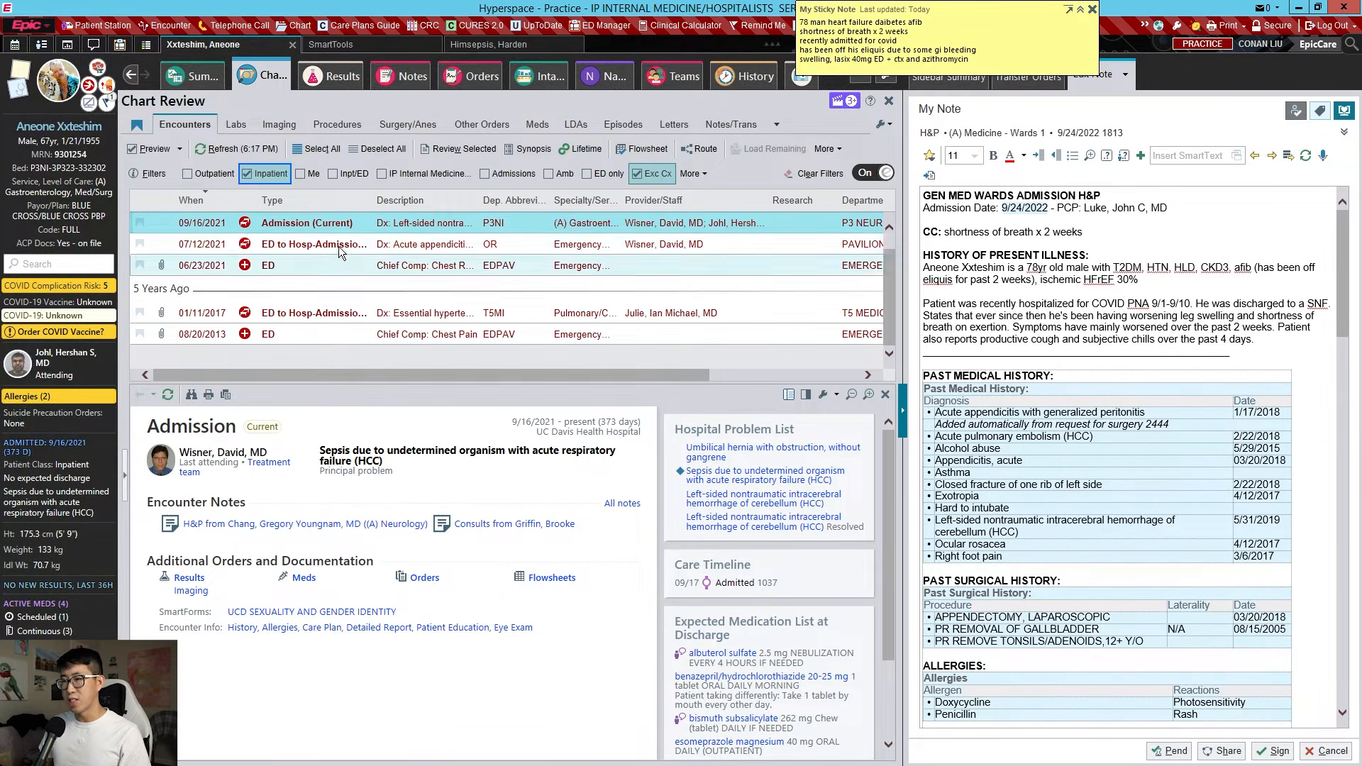
Review the 07/12/2021 ED-to-hospital admission, clear the Inpatient filter, and open Results Review
left_click(342, 244)
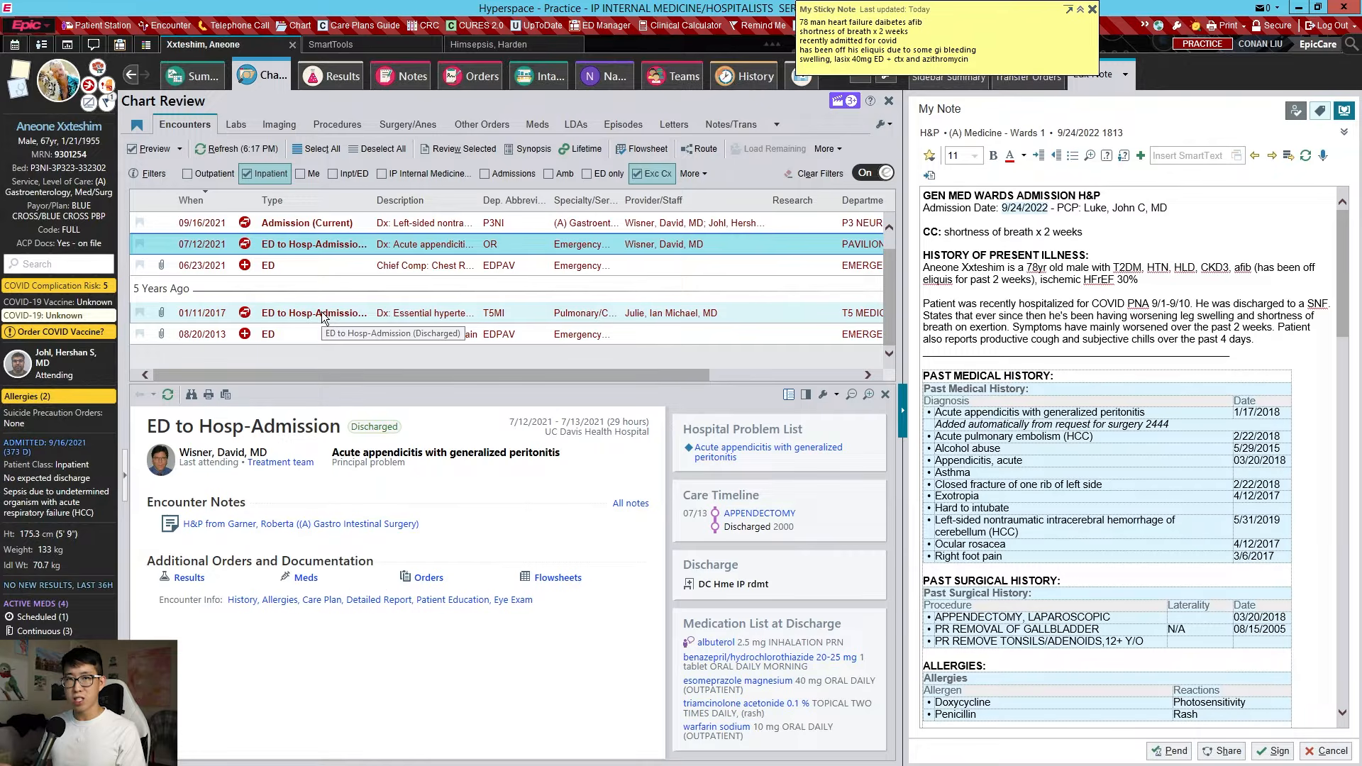
left_click(1137, 280)
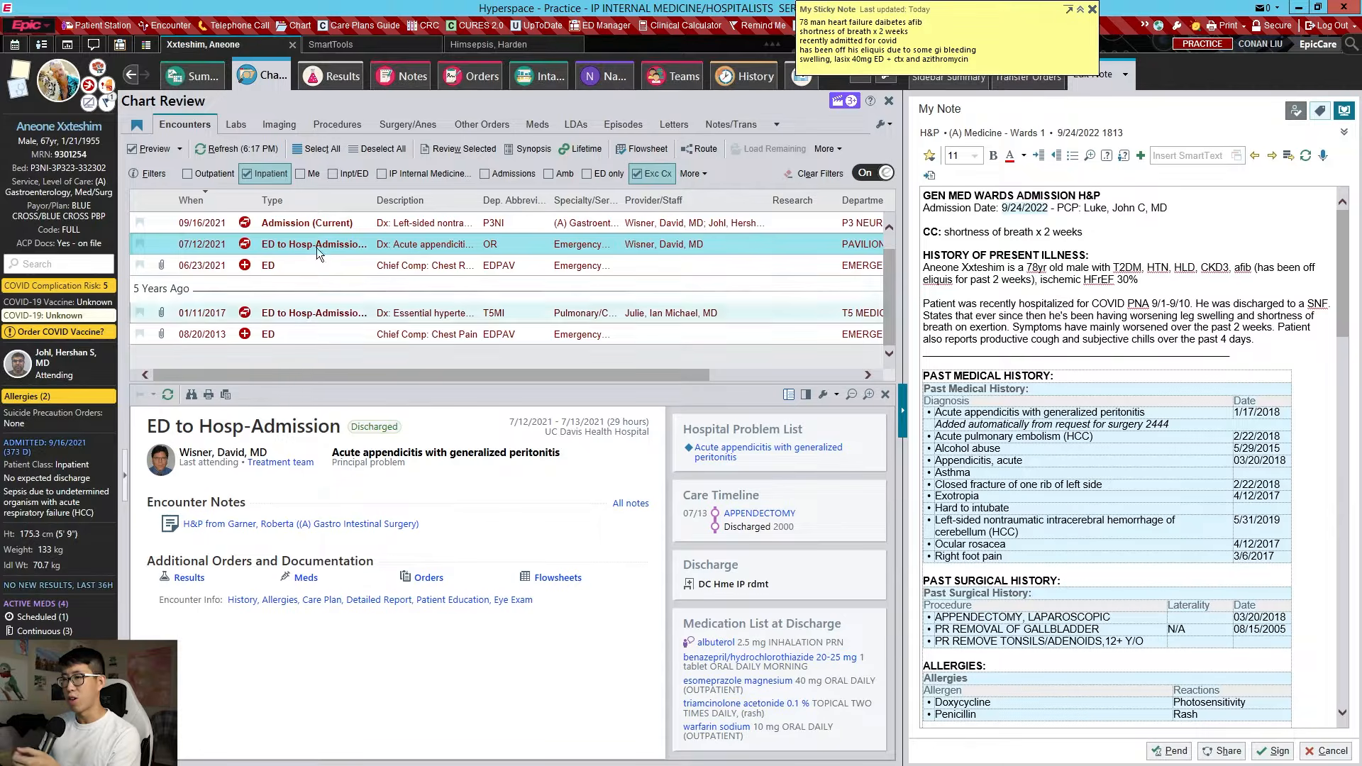
left_click(247, 173)
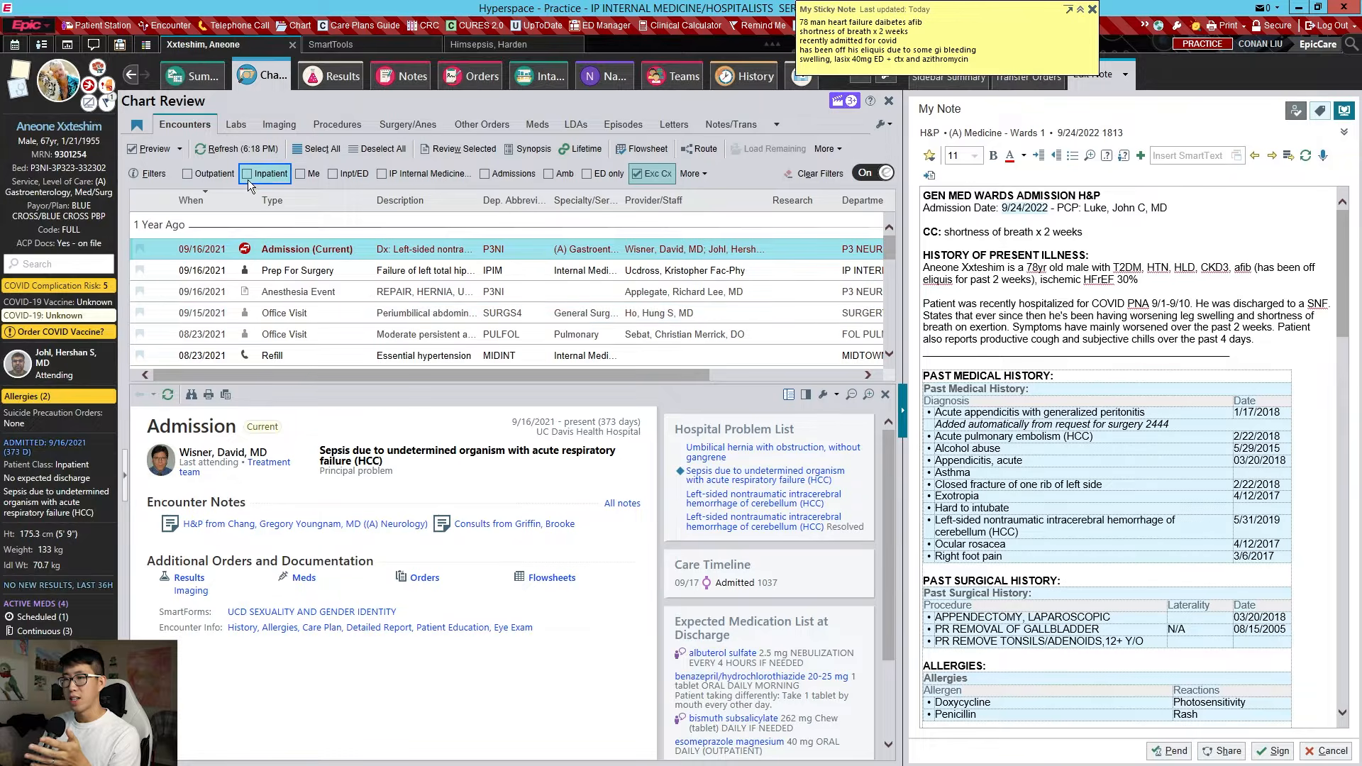
left_click(269, 175)
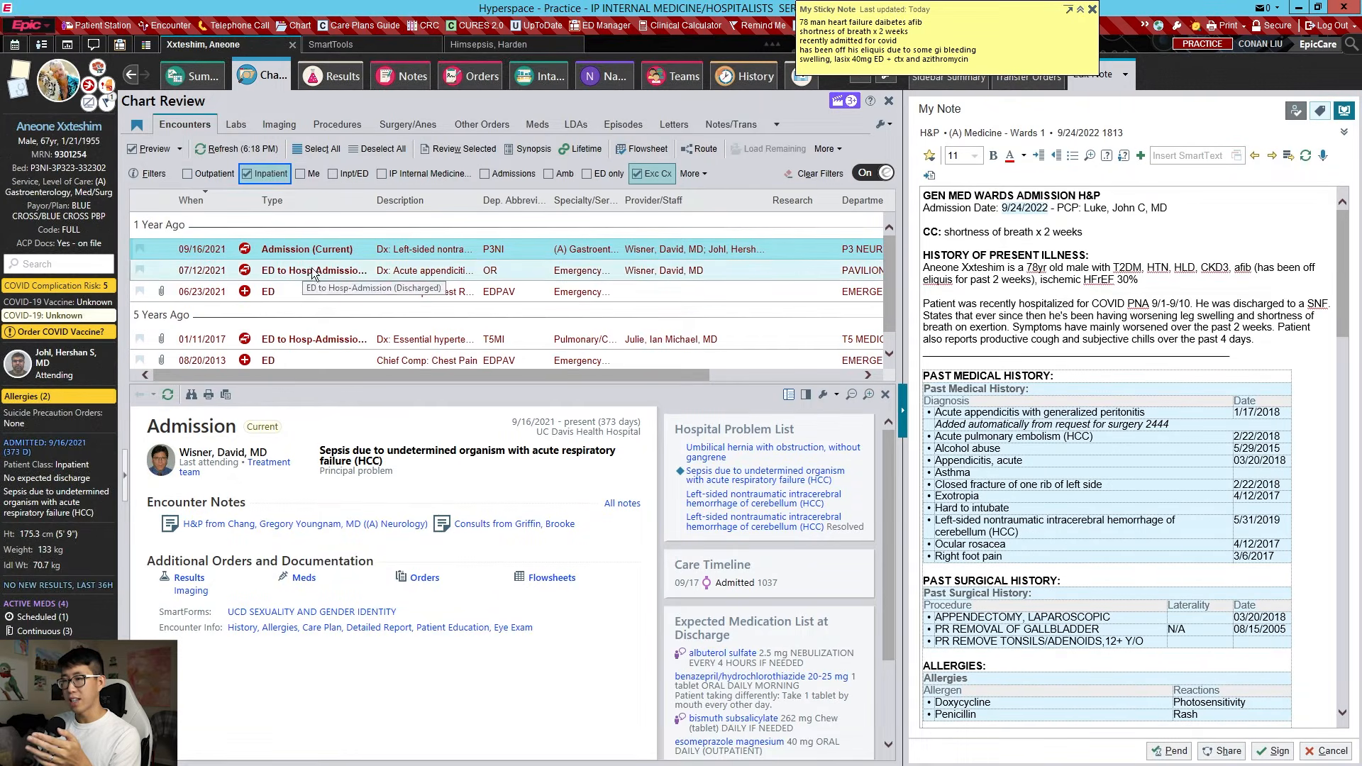
left_click(258, 177)
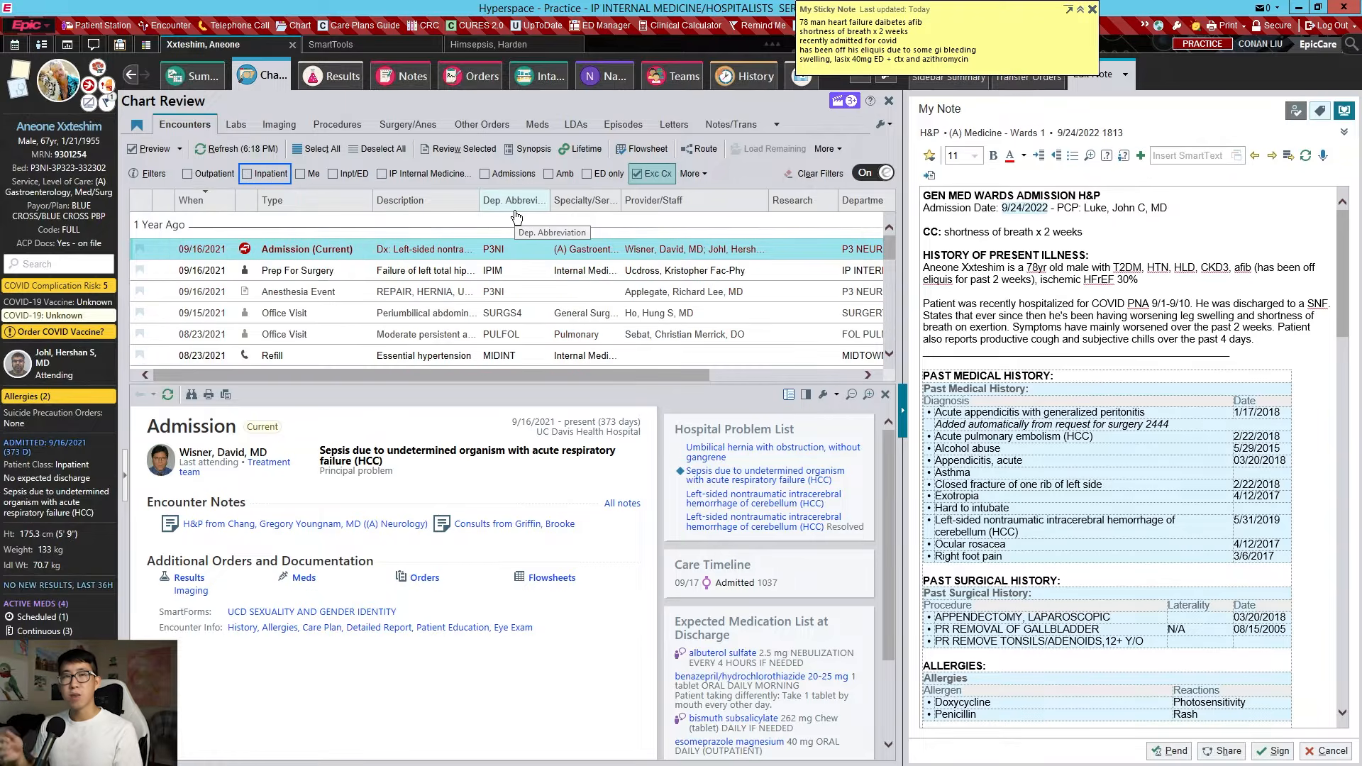
left_click(352, 73)
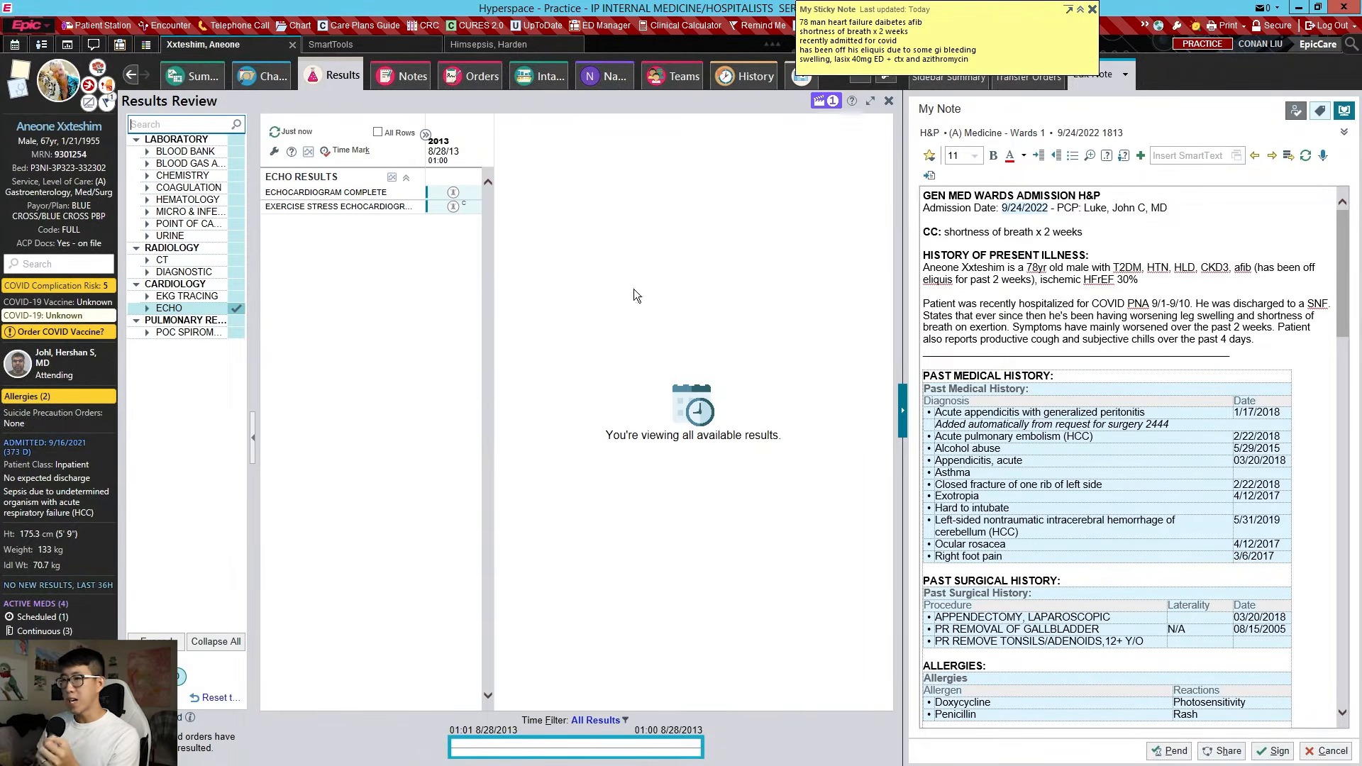
Check the chemistry results, then add a bold AKI heading with 'Cr 2.5, baseline Cr 0.9' below the HPI
left_click(182, 176)
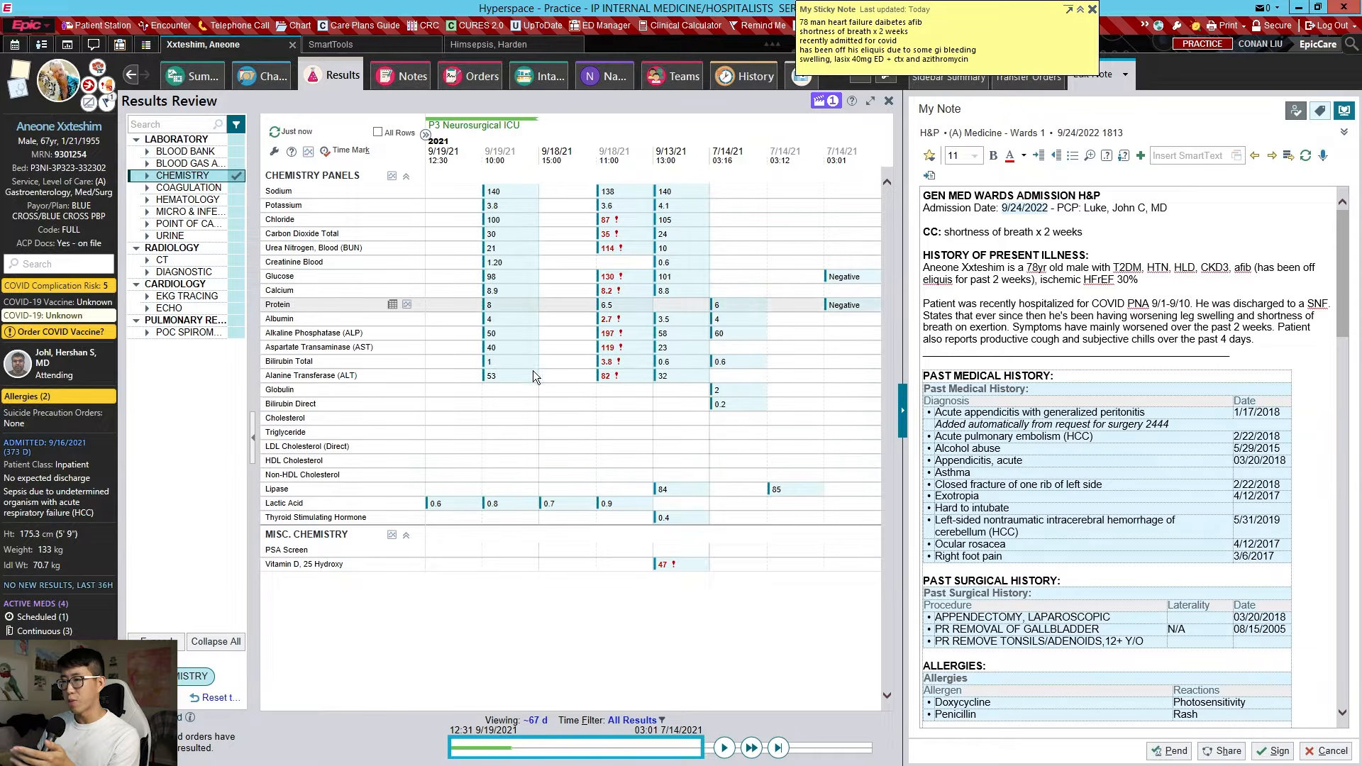
left_click(1259, 339)
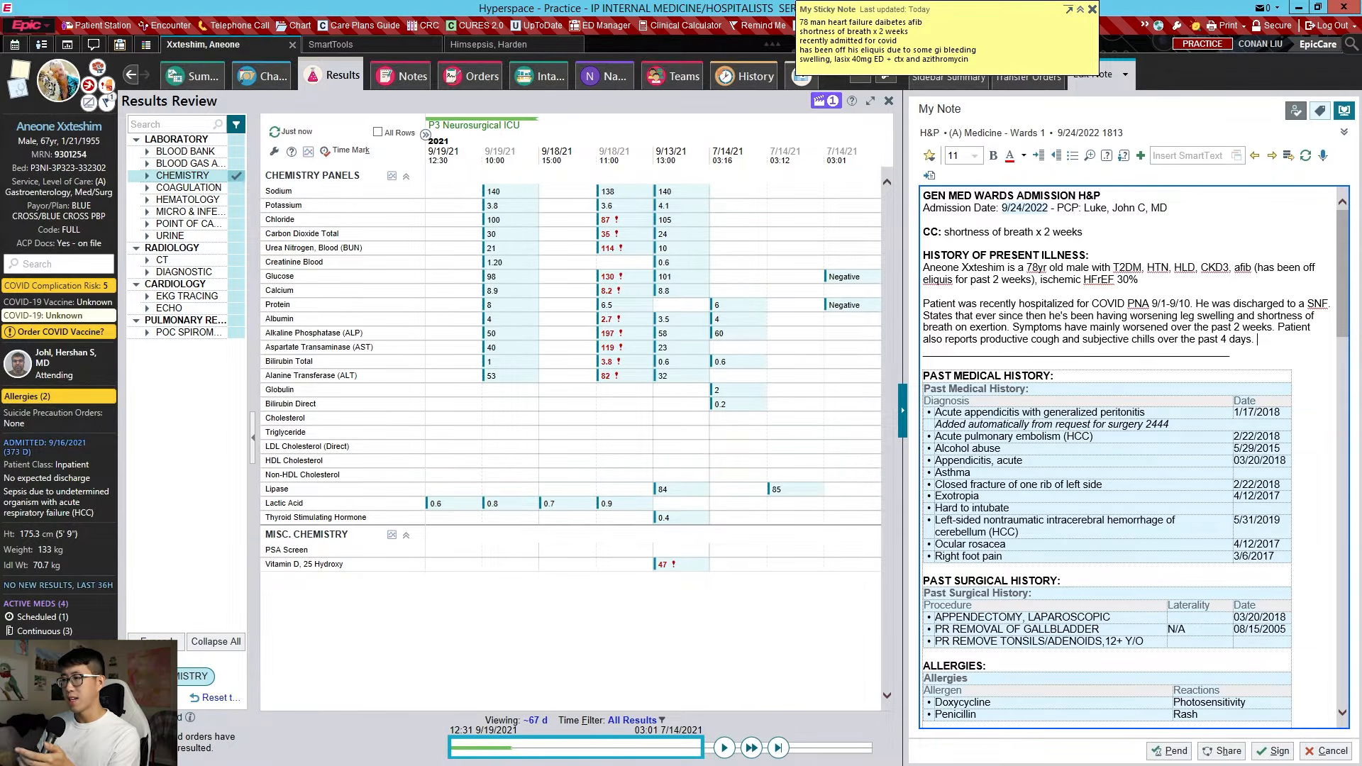
key("Return")
key("Return")
key("ctrl+b")
type("AKI")
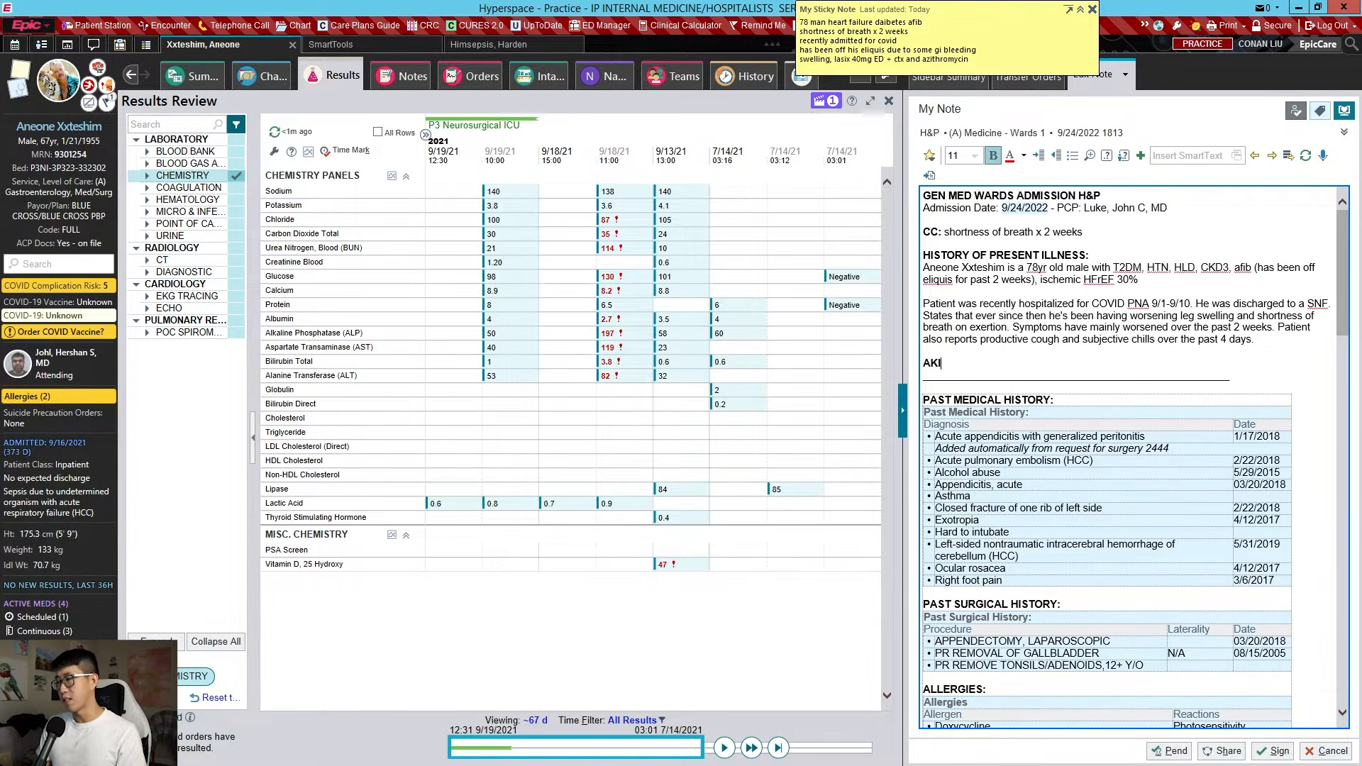
key("Return")
key("ctrl+b")
type("Cr ")
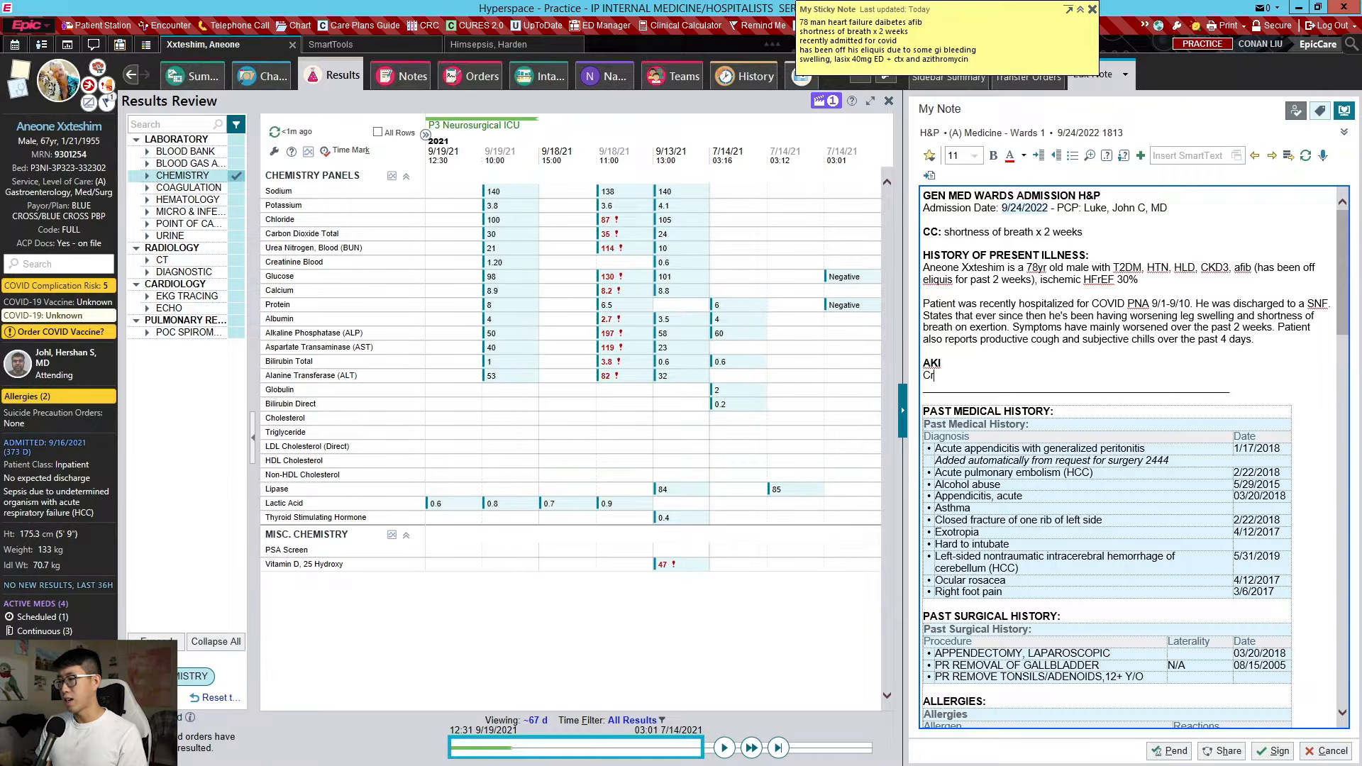
type("2.5, baseline Cr 0.9. Likely prerenal")
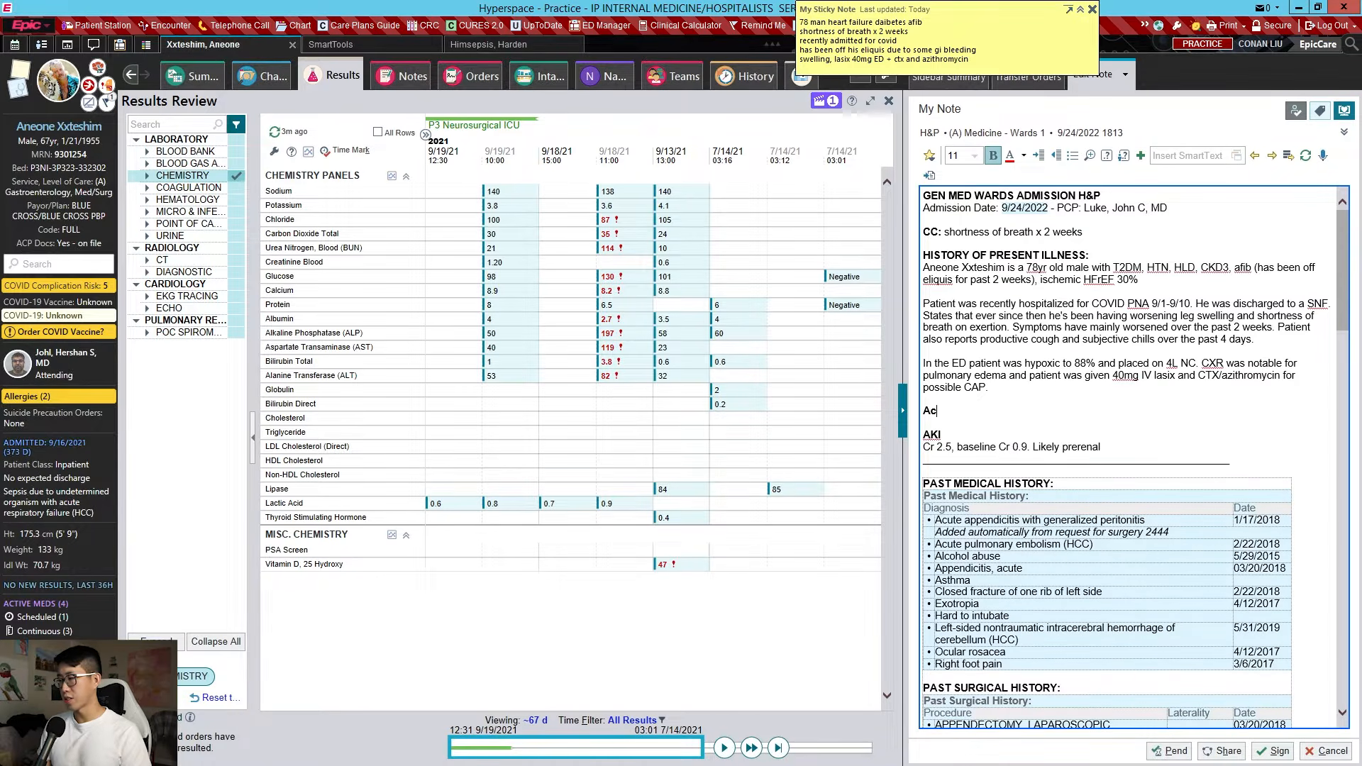
Add the acute on chronic systolic heart failure (EF 30%) heading with a Dry weight line and .apchf
type("ute on chronic decom")
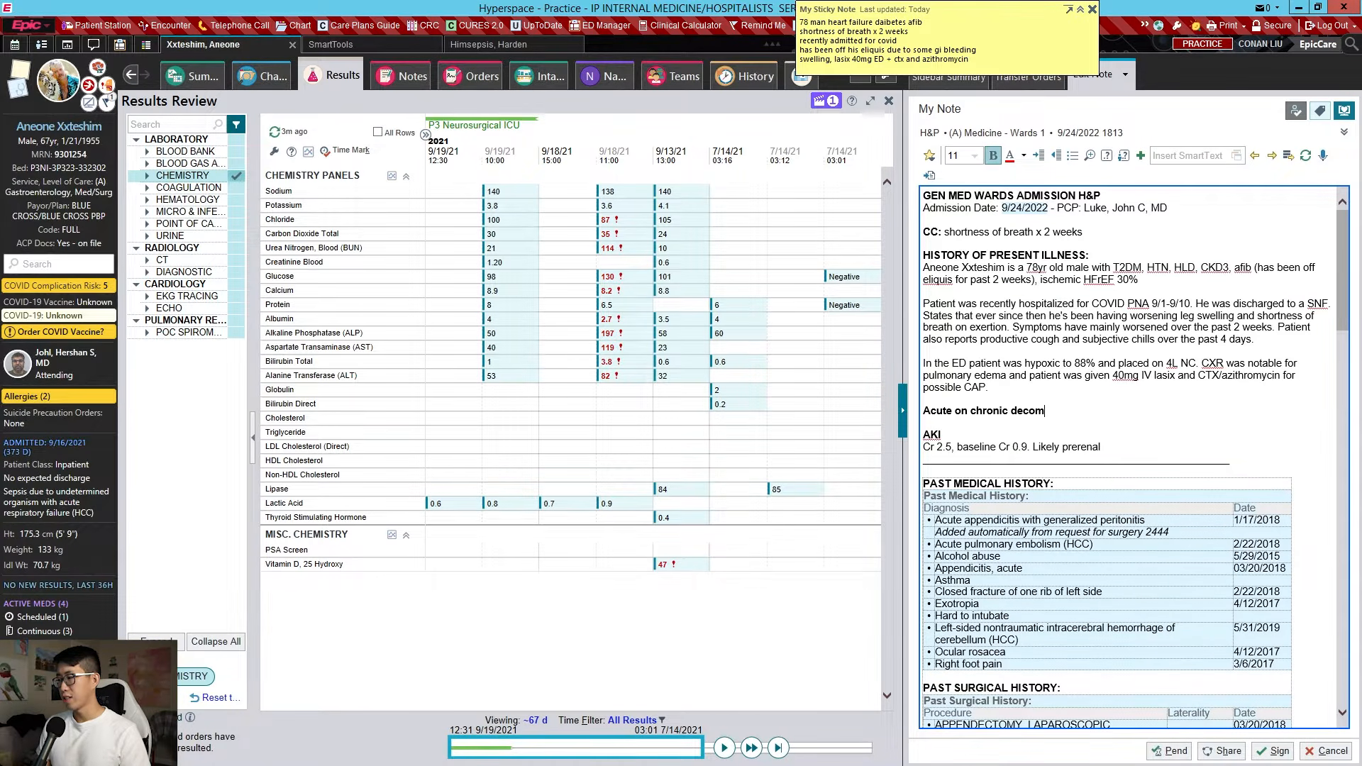
type("pensated systolic heart failure (EF 30%)")
key("Return")
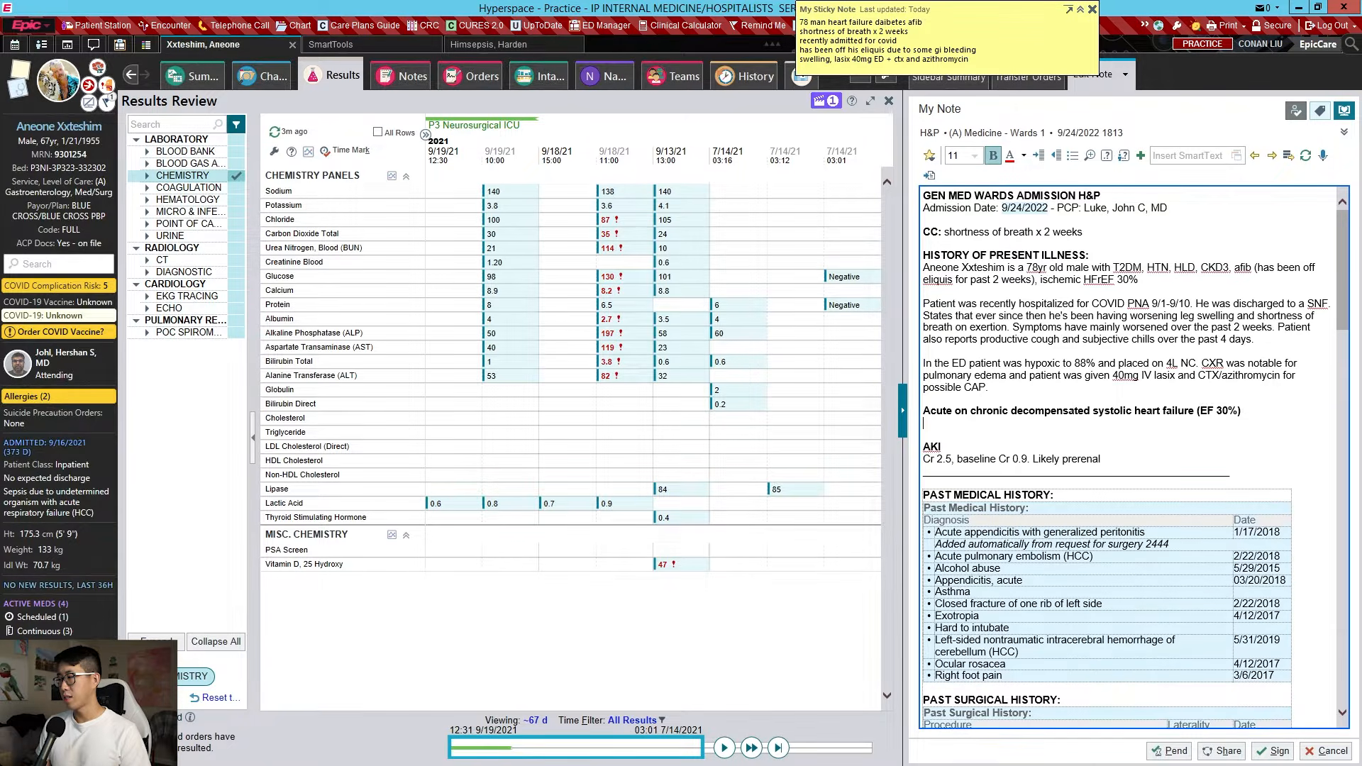
key("ctrl+b")
type("Dry")
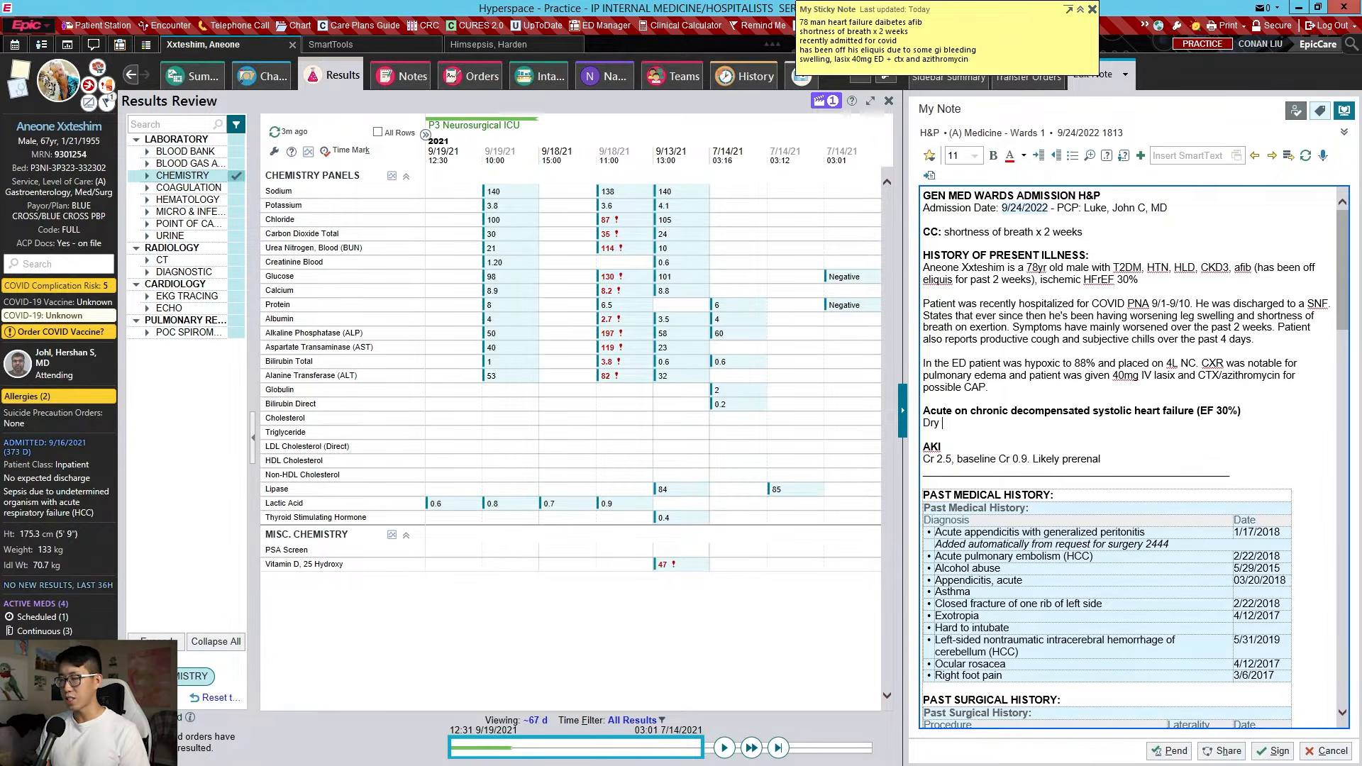
type(" weight")
key("Return")
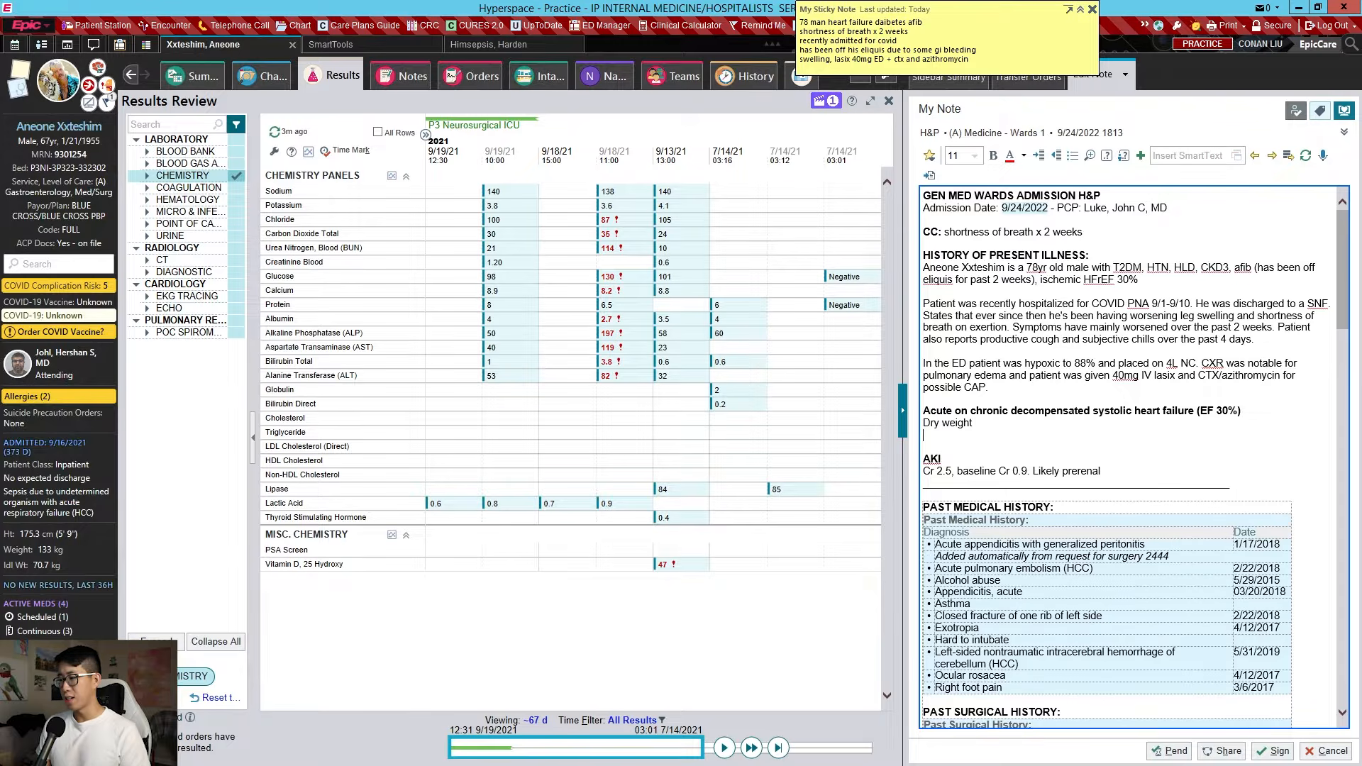
type(".ap")
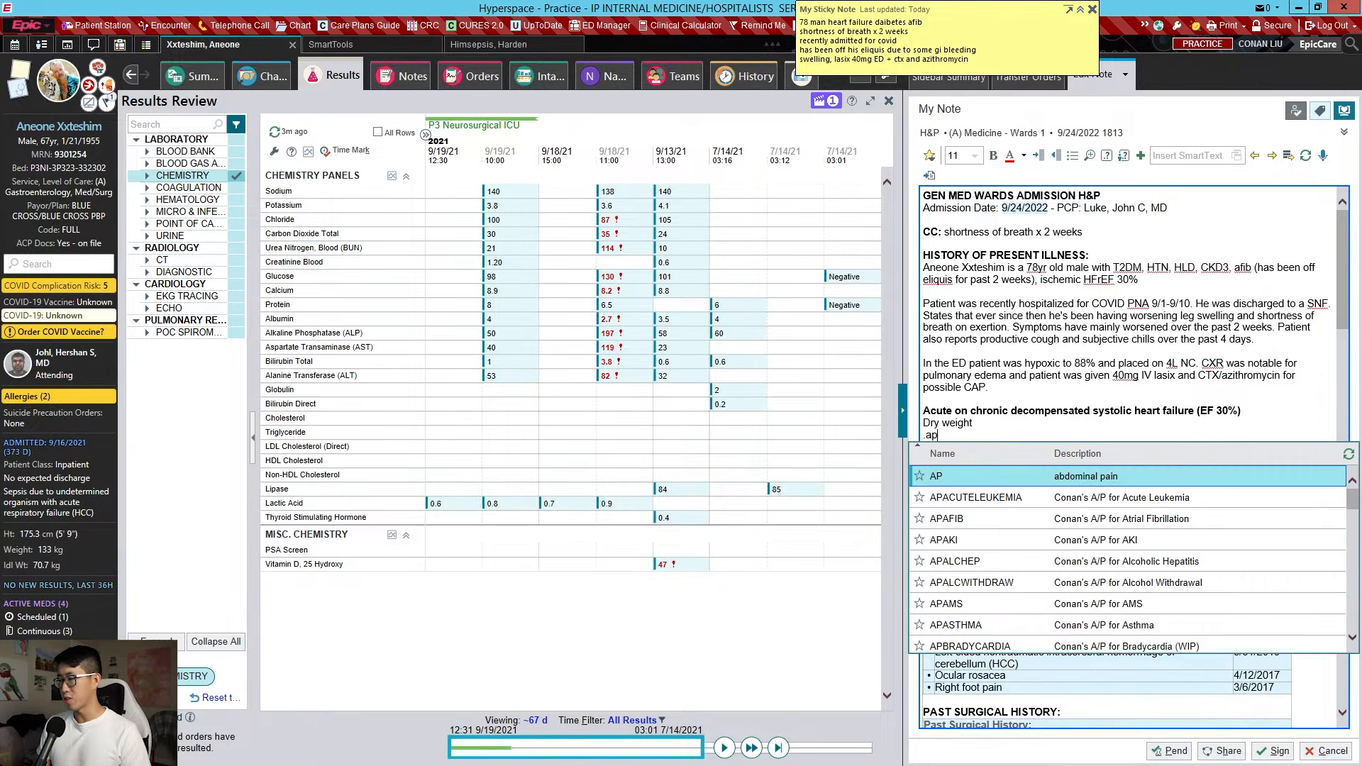
type("chf")
Expand .apchf into the heart failure assessment and plan template and review its text
key("Return")
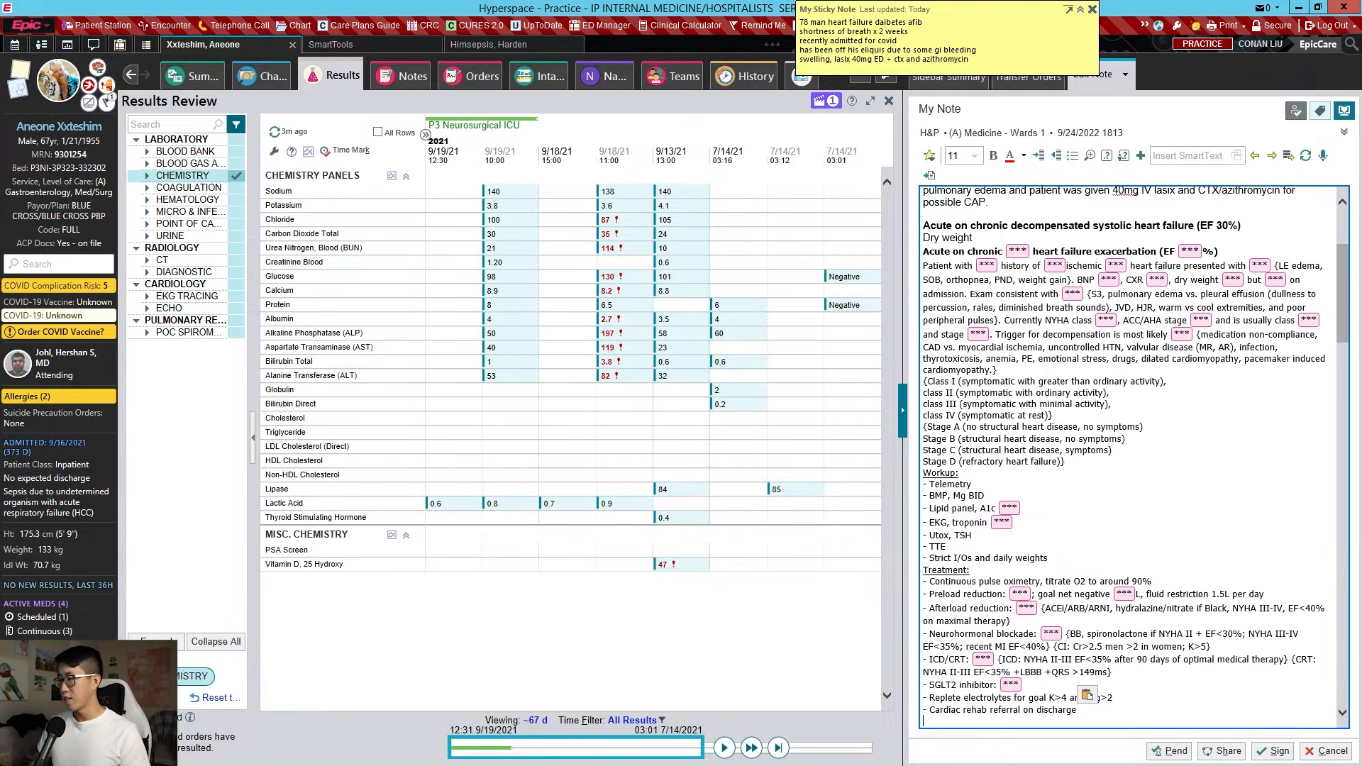
left_click(1017, 251)
left_click_drag(1091, 226, 959, 474)
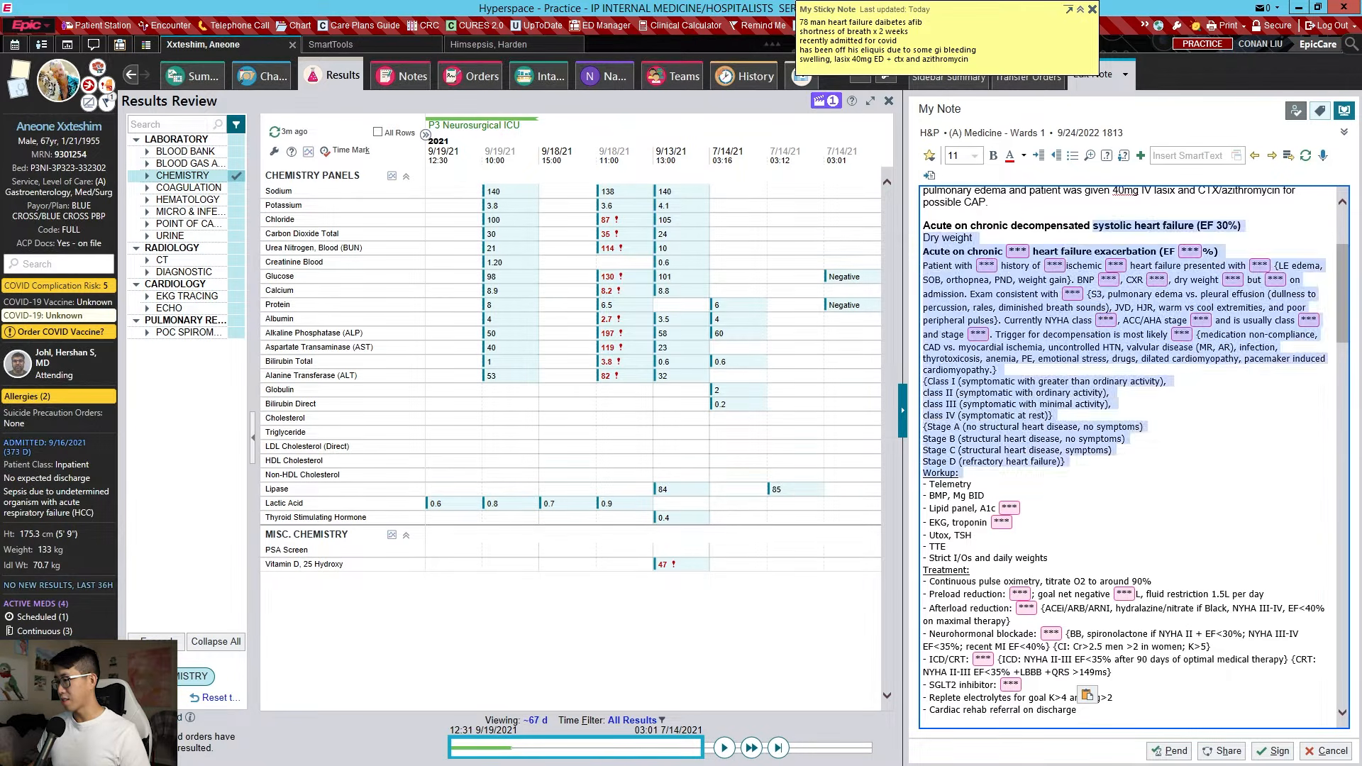
left_click(986, 496)
left_click_drag(1080, 711, 977, 238)
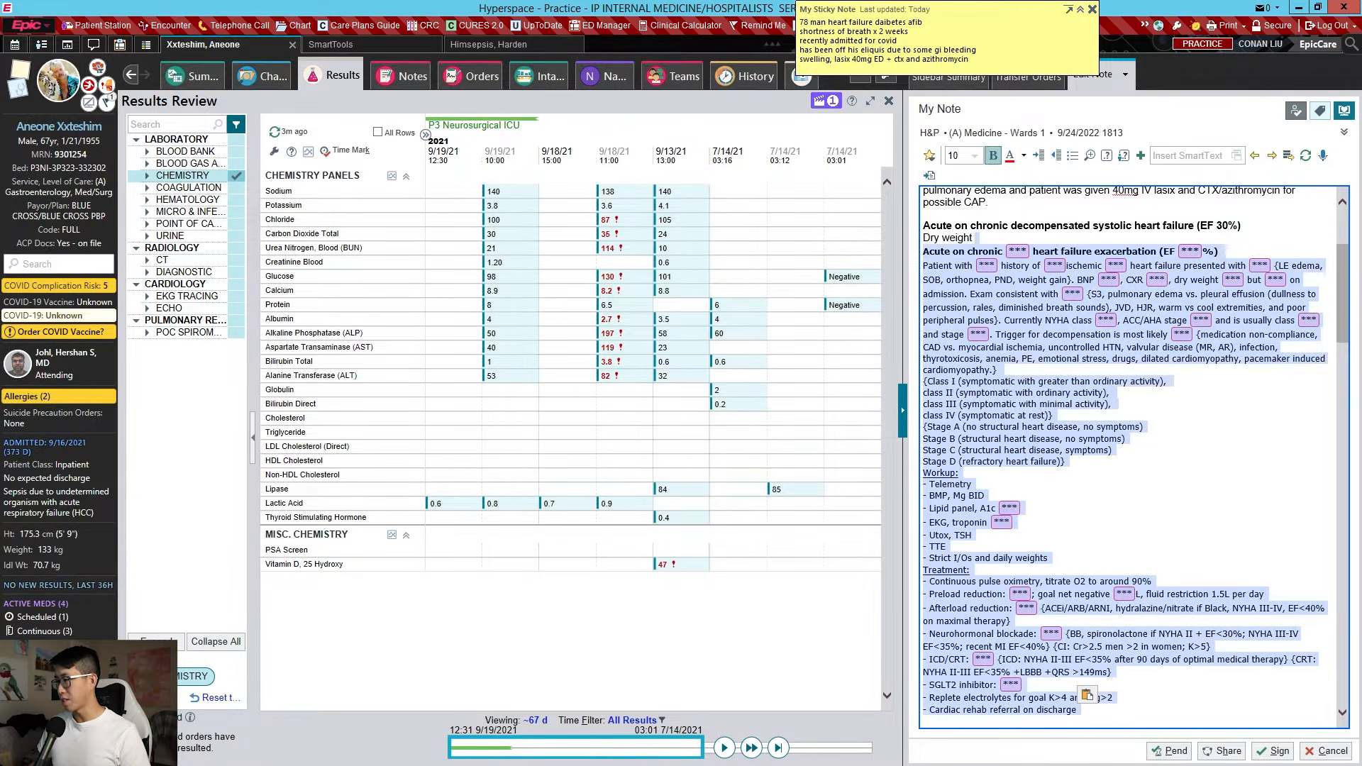
left_click(977, 238)
left_click_drag(971, 570, 923, 486)
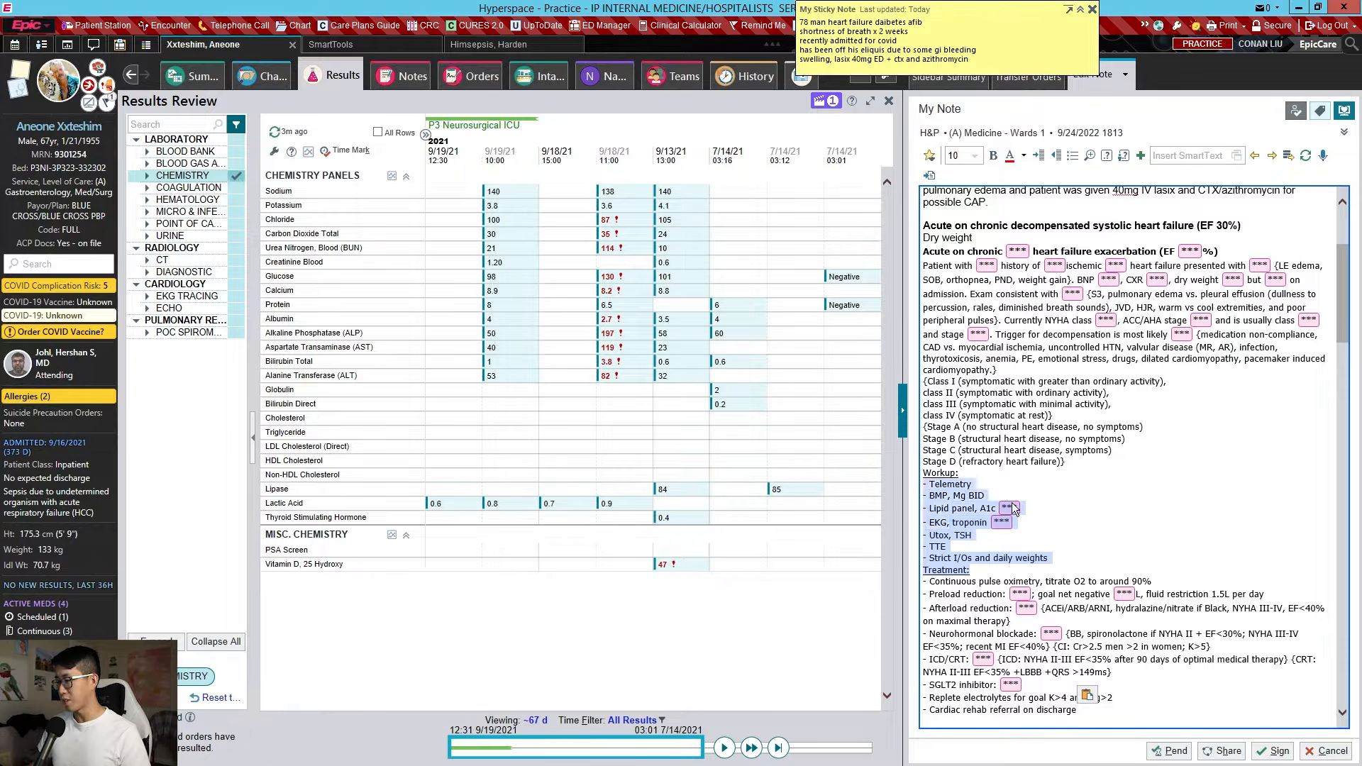
left_click(973, 485)
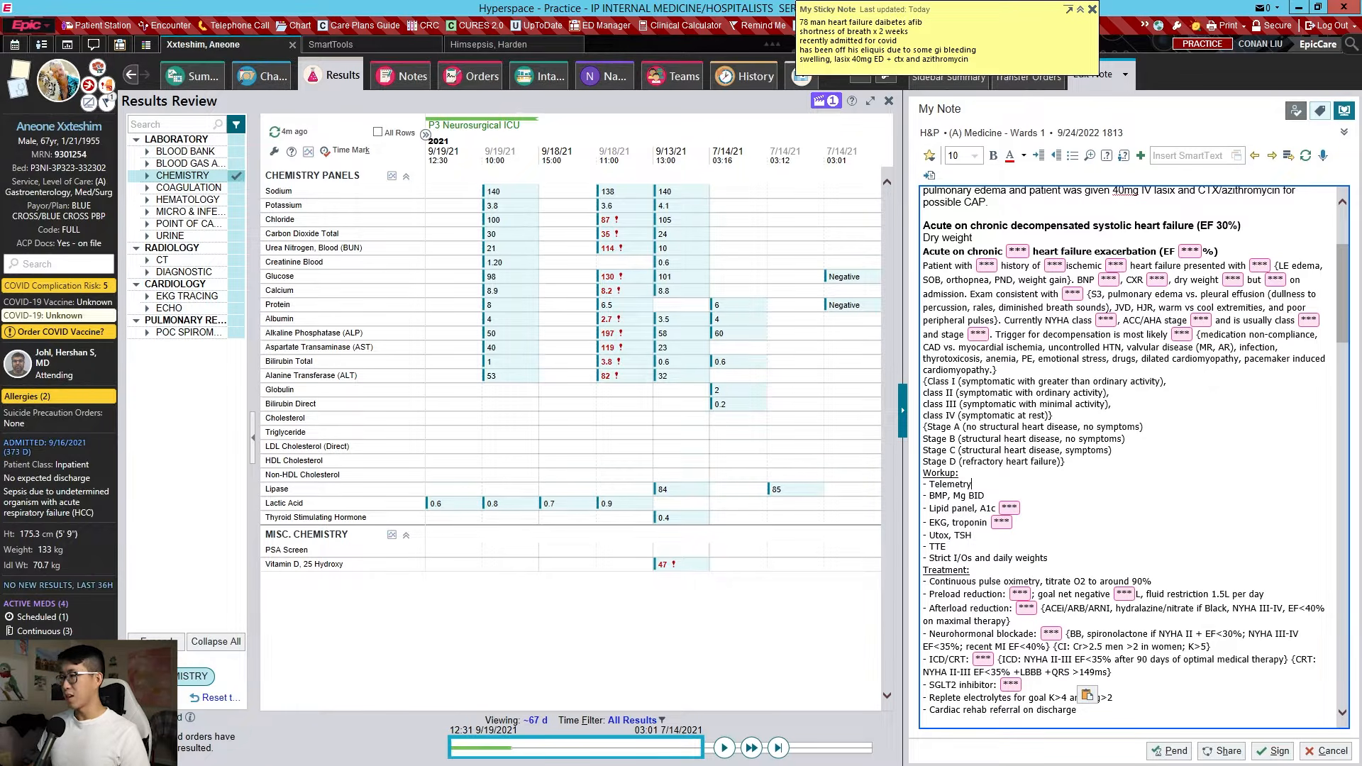
Start a new bullet line after 'Cardiac rehab referral on discharge'
left_click_drag(973, 239, 1078, 710)
left_click(1078, 710)
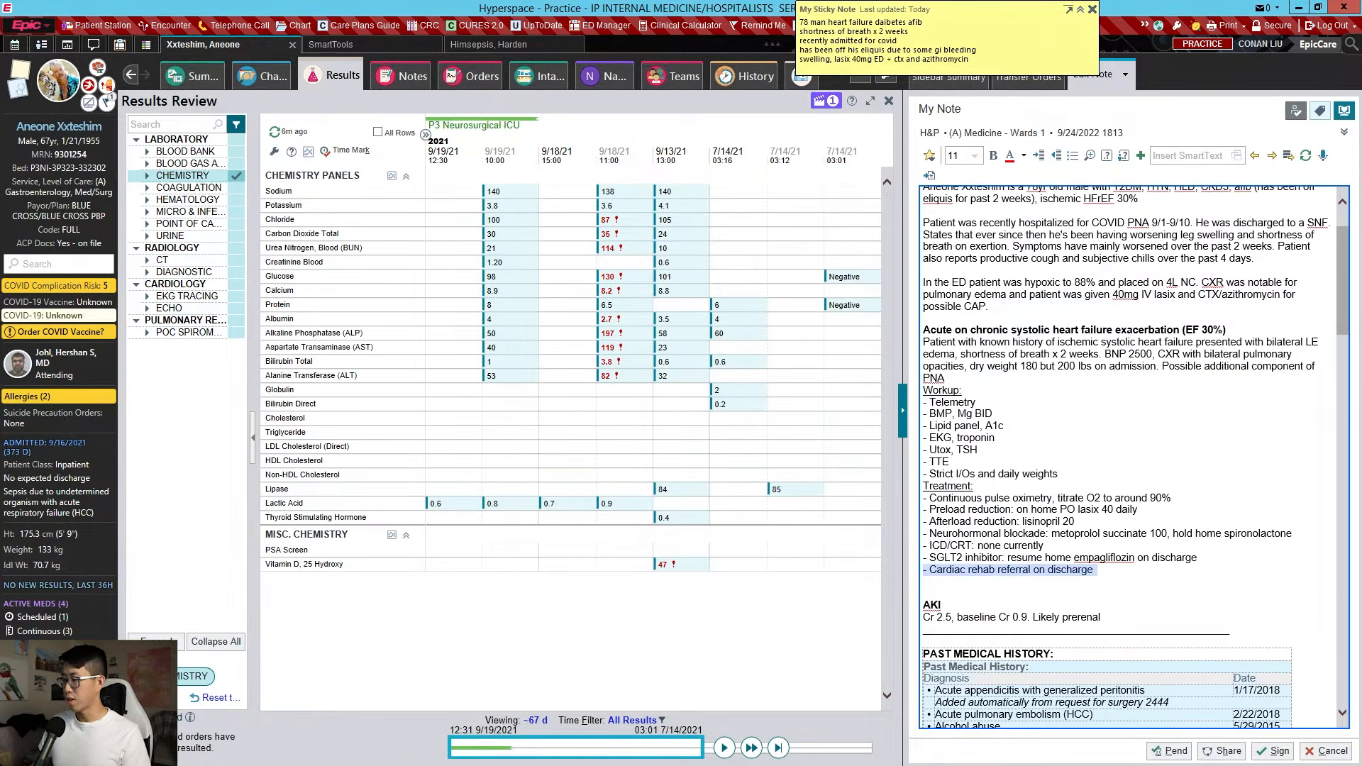
left_click(1093, 571)
key("Return")
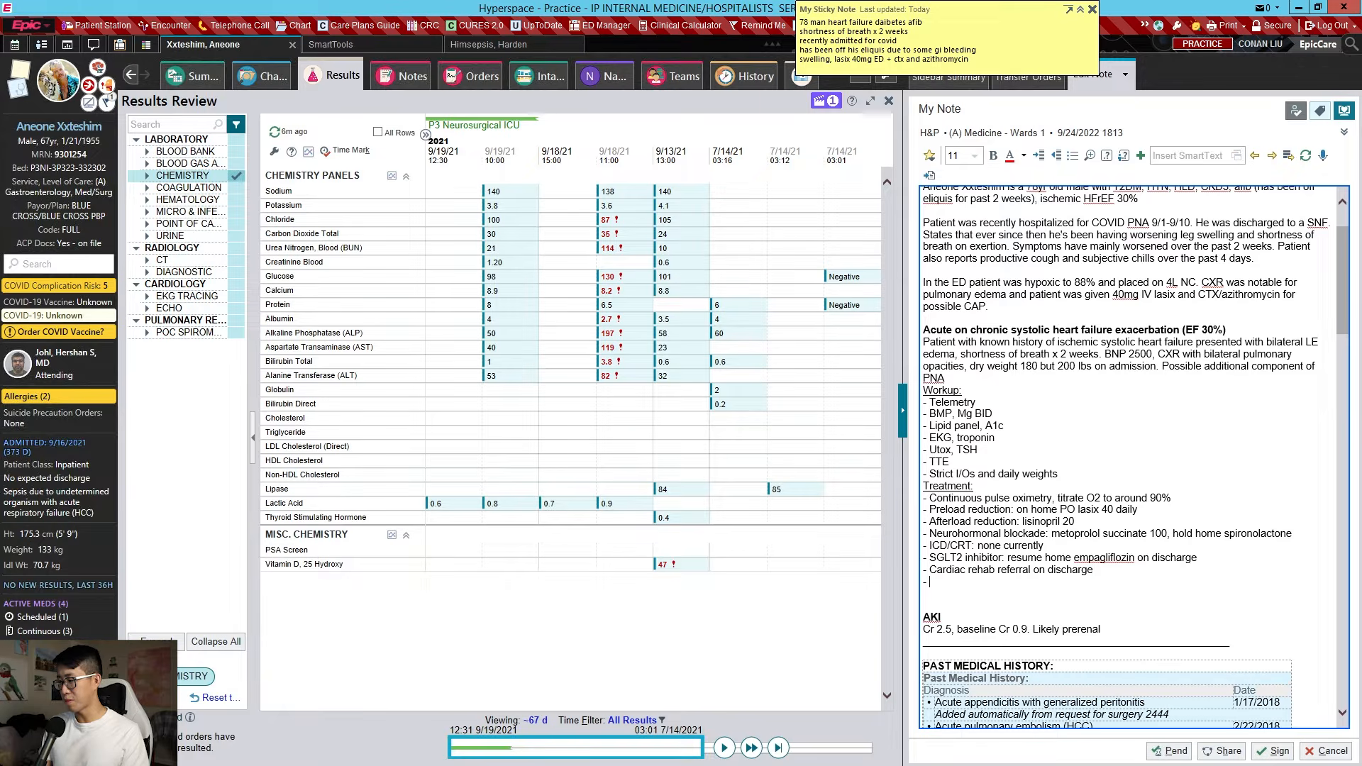
Add '- CTX/Azithro (9/26-)' to the heart failure plan and remove the blank line below it
type("- CTX/Azithro (9/26-)")
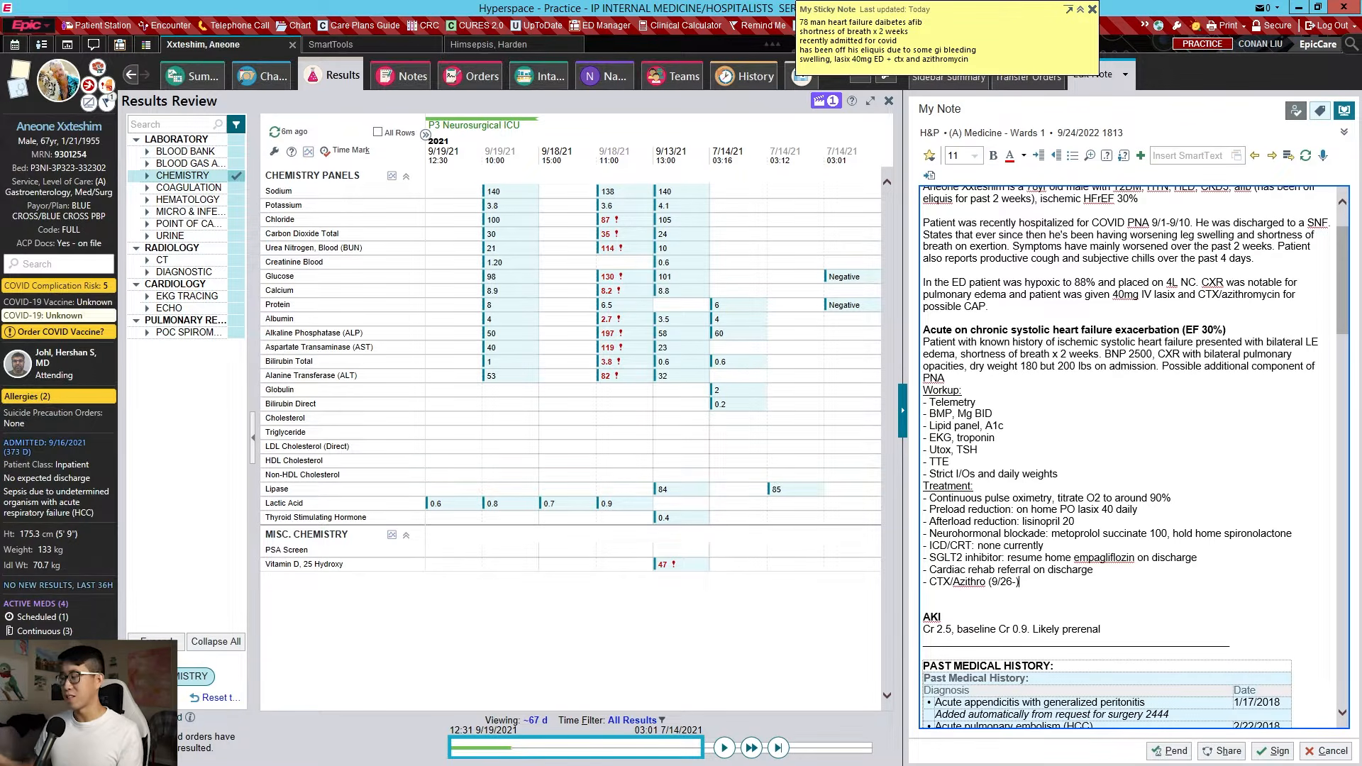
key("BackSpace")
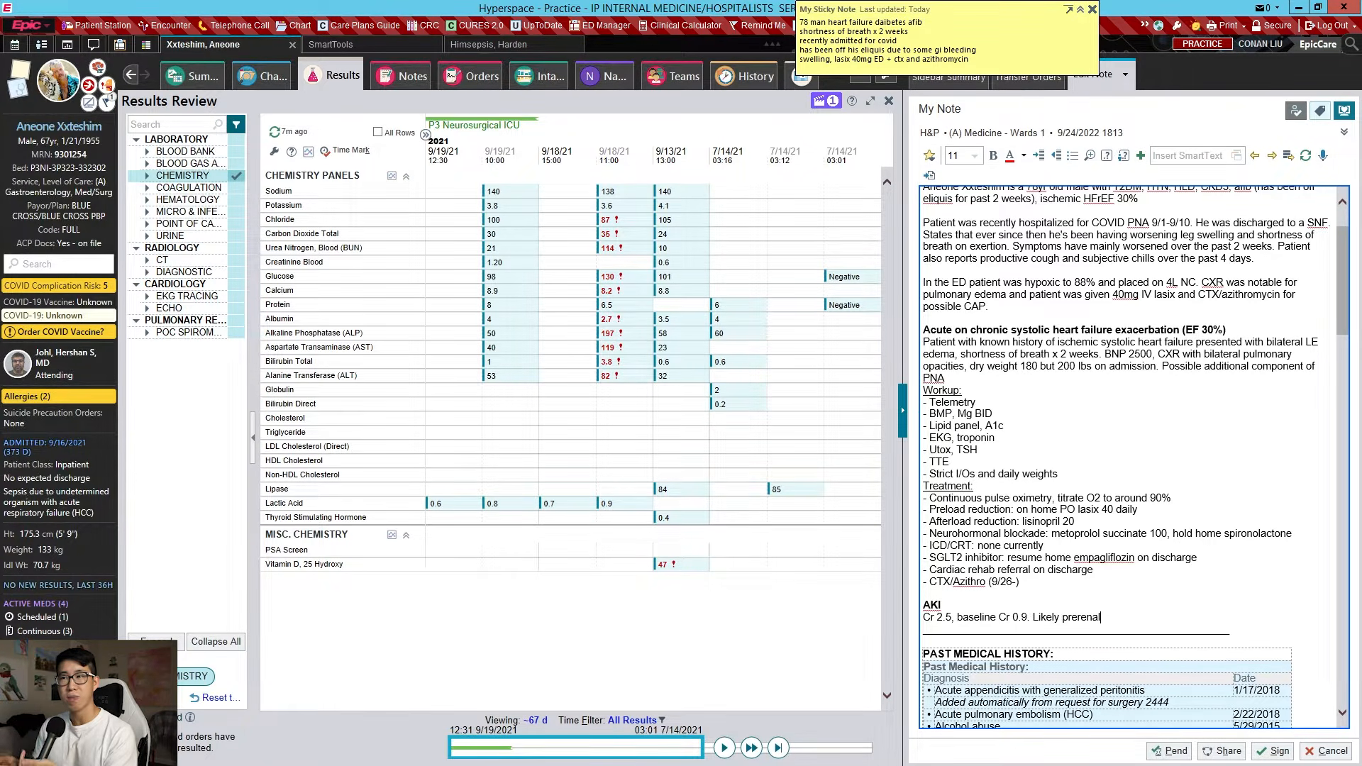
Delete appendicitis with peritonitis, pulmonary embolism, asthma, exotropia and hard to intubate from the history
left_click(607, 83)
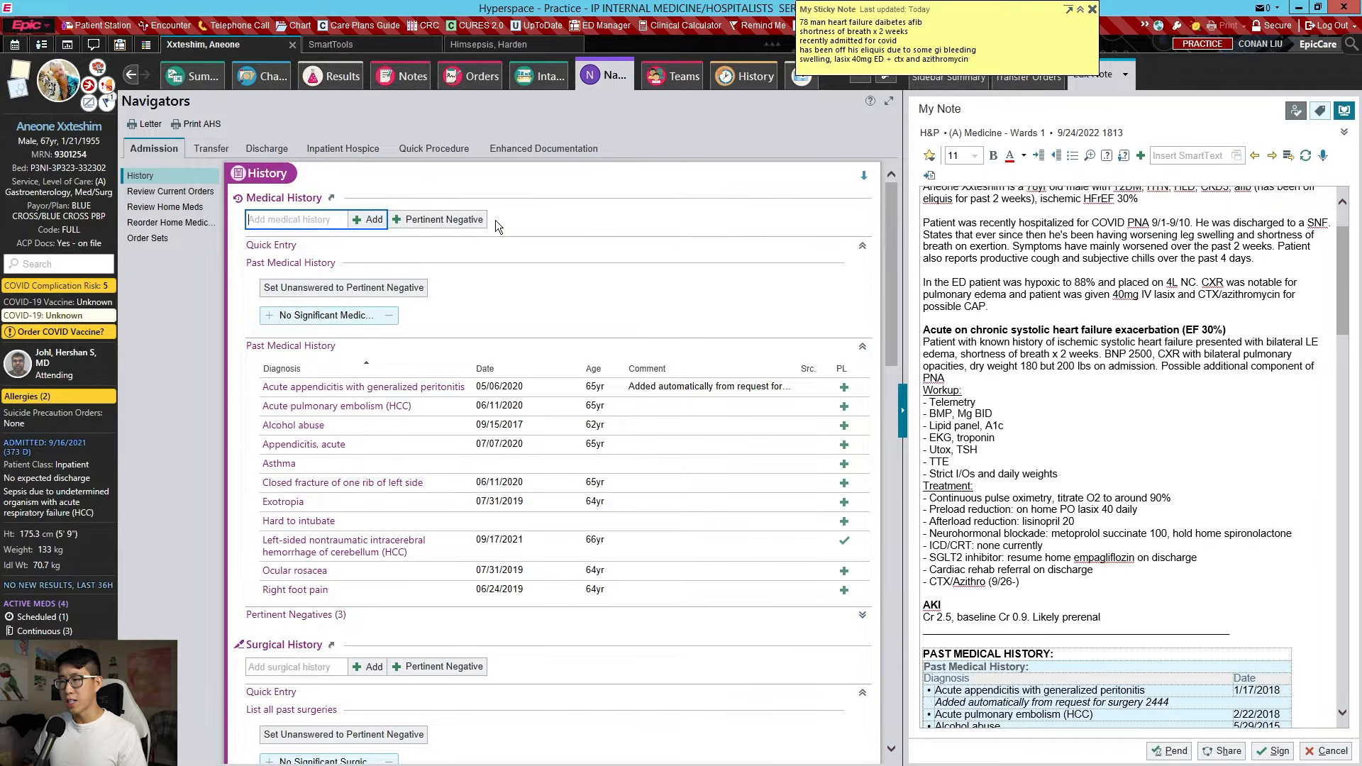
left_click(532, 395)
left_click(343, 546)
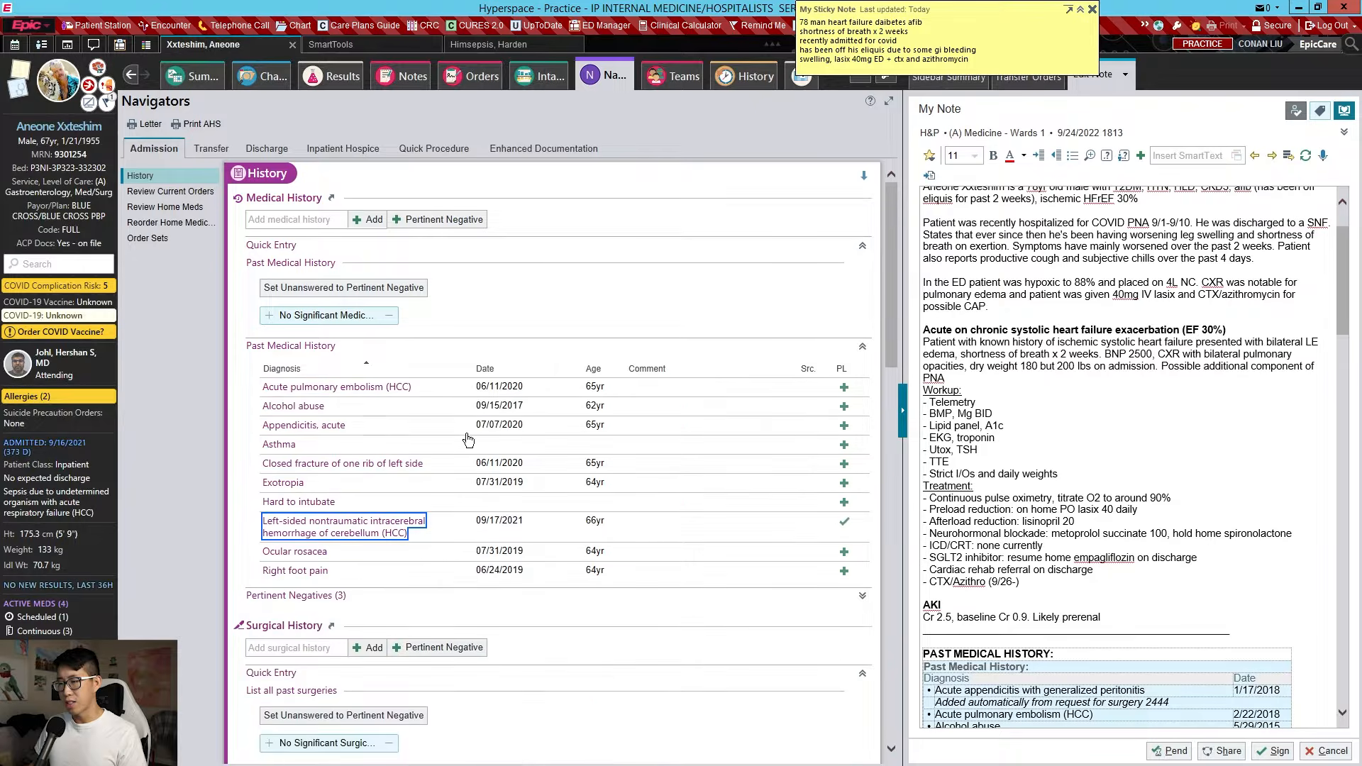
left_click(499, 393)
left_click(343, 545)
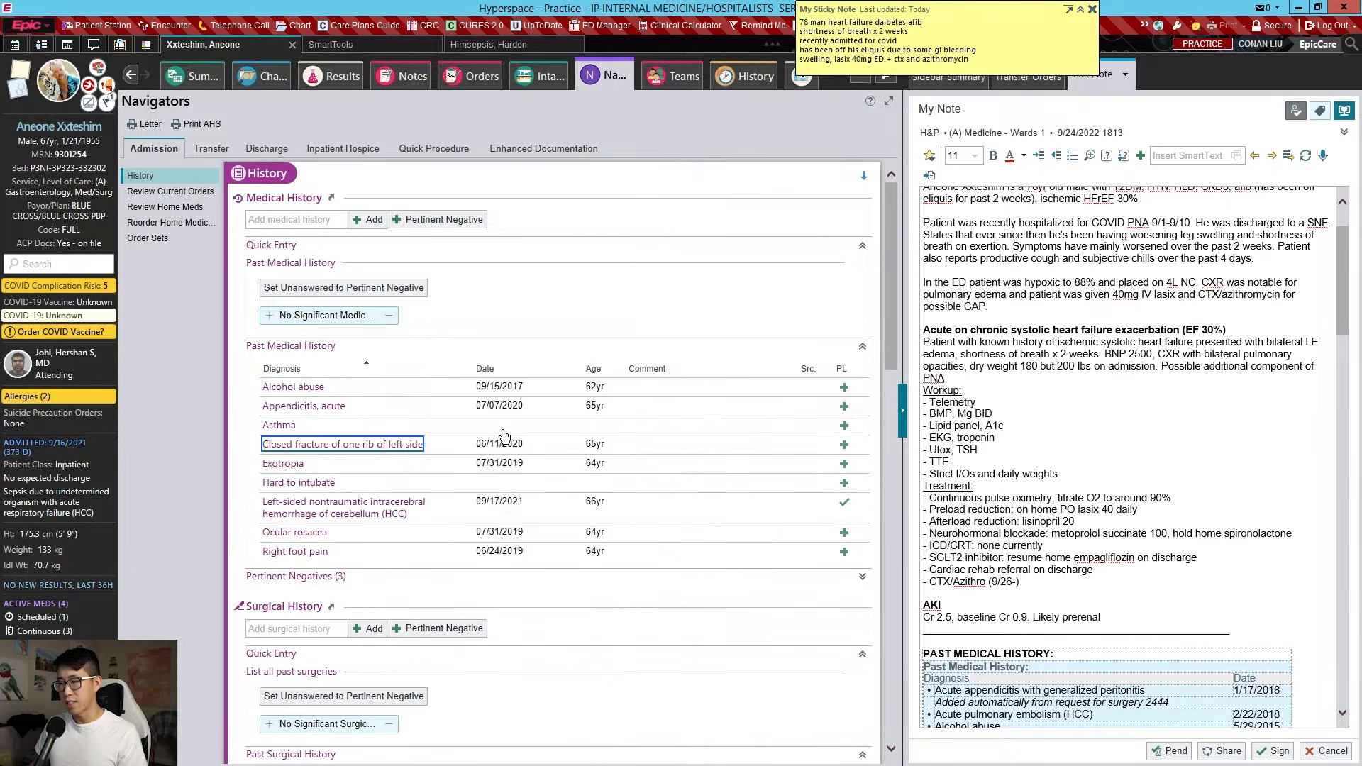
left_click(505, 427)
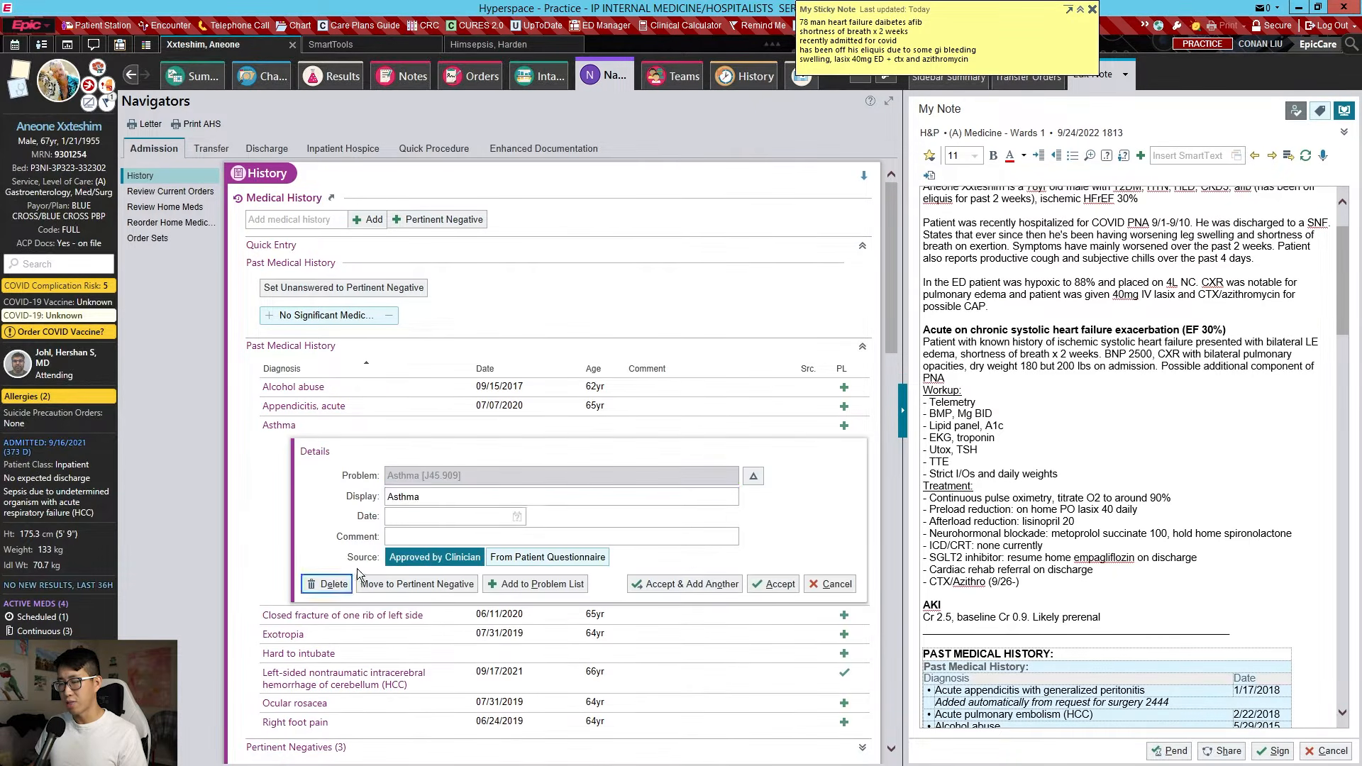
left_click(334, 584)
left_click(457, 447)
left_click(333, 603)
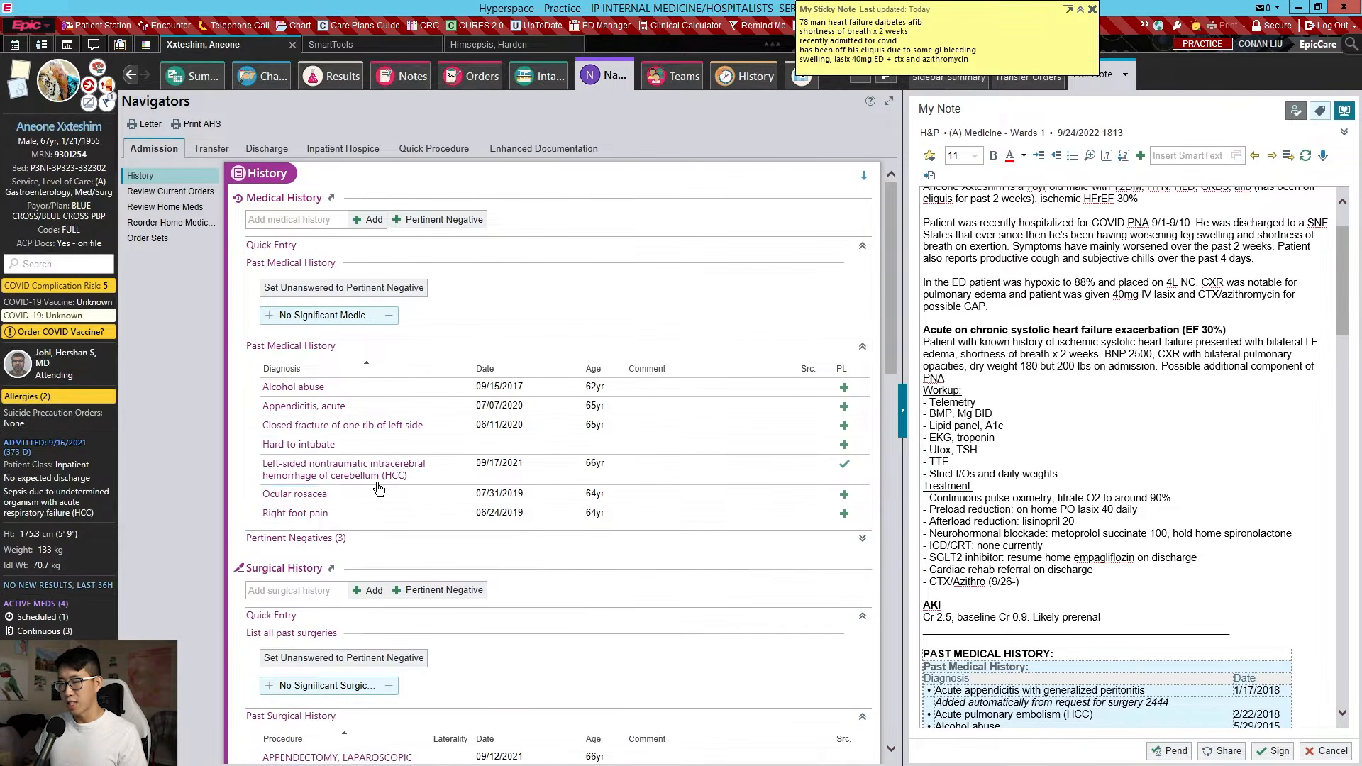
left_click(455, 445)
left_click(333, 603)
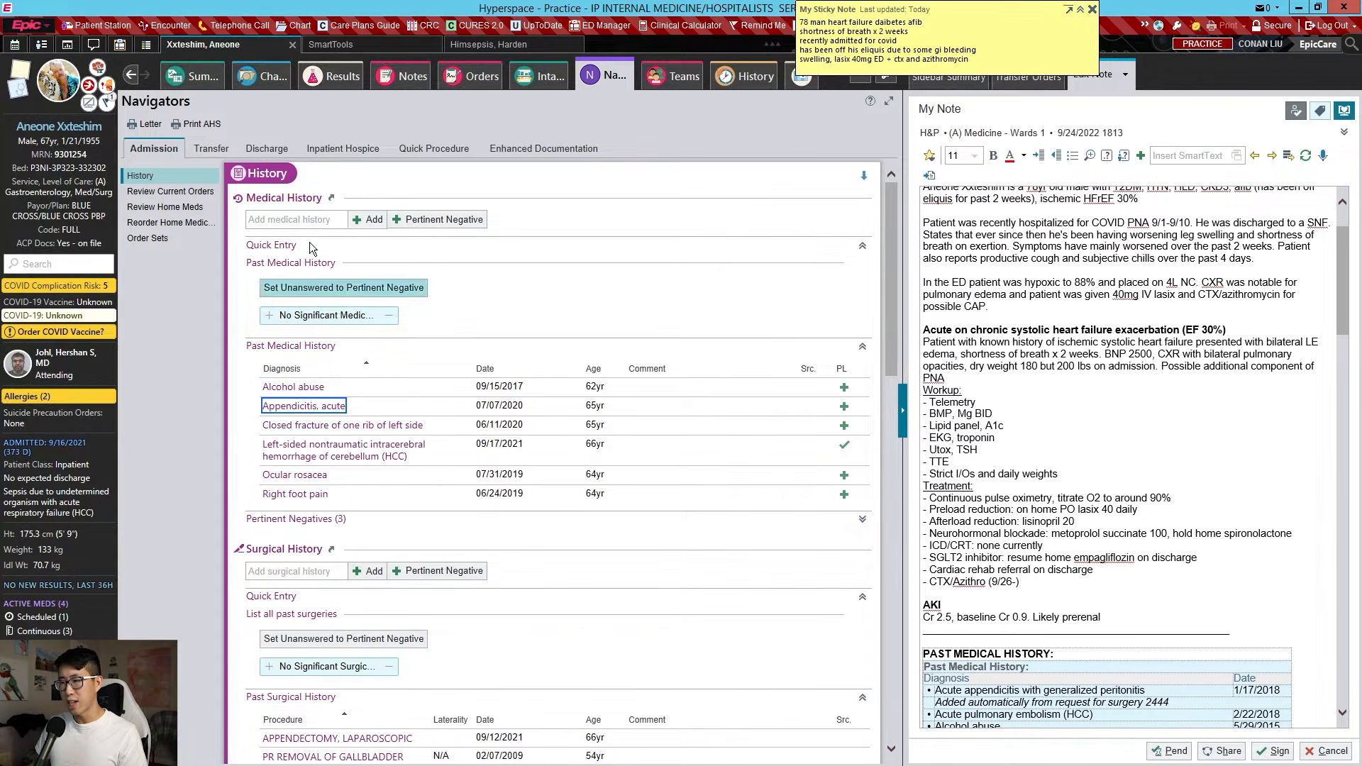
left_click(294, 220)
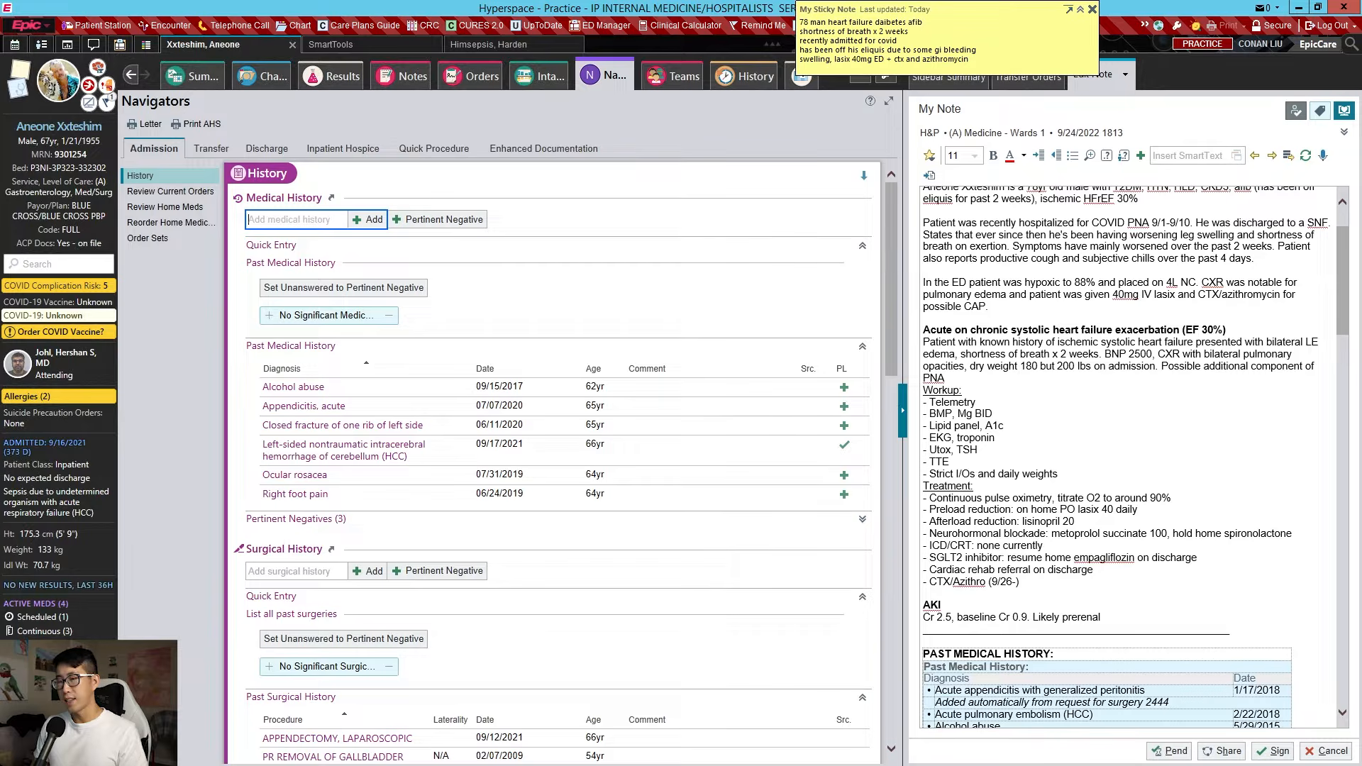
Add HFrEF to past medical history with the comment 'EF 30%'
type("hfref")
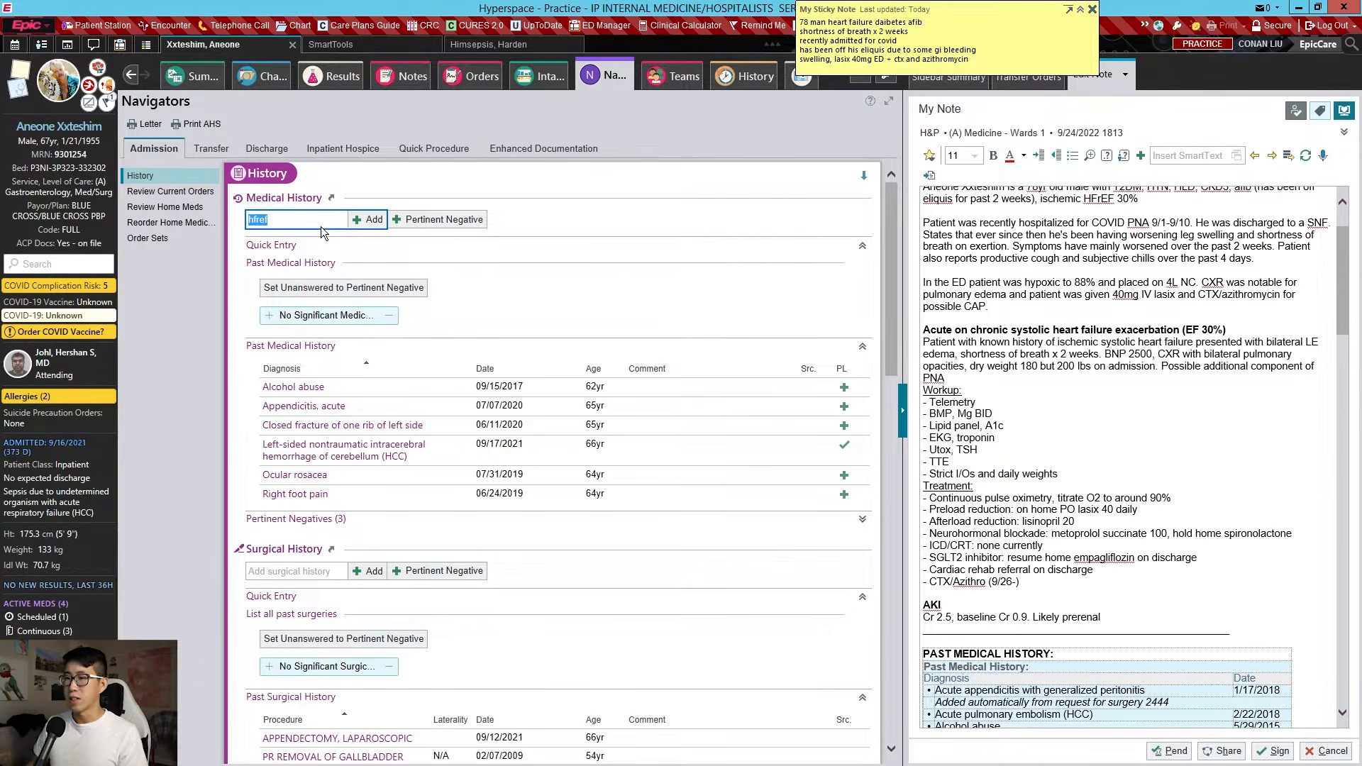
key("Return")
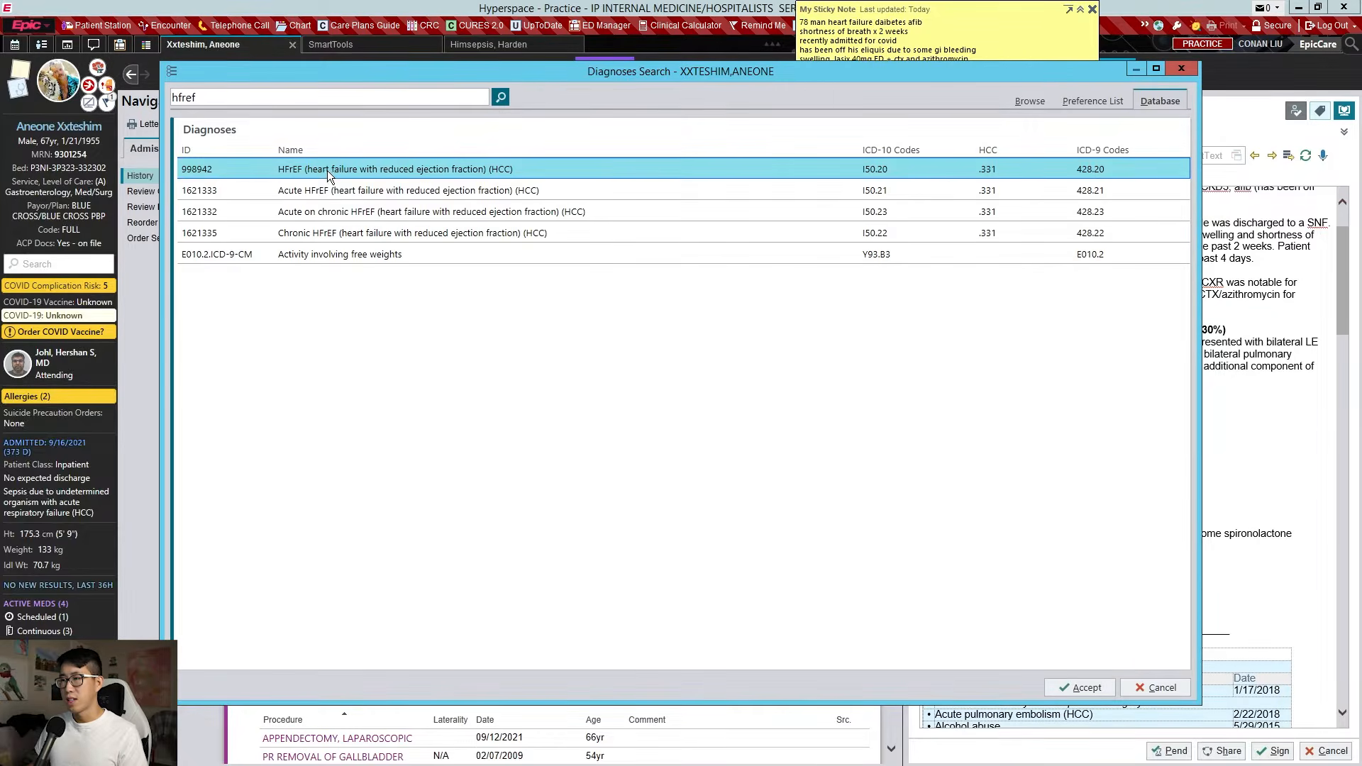
double_click(326, 170)
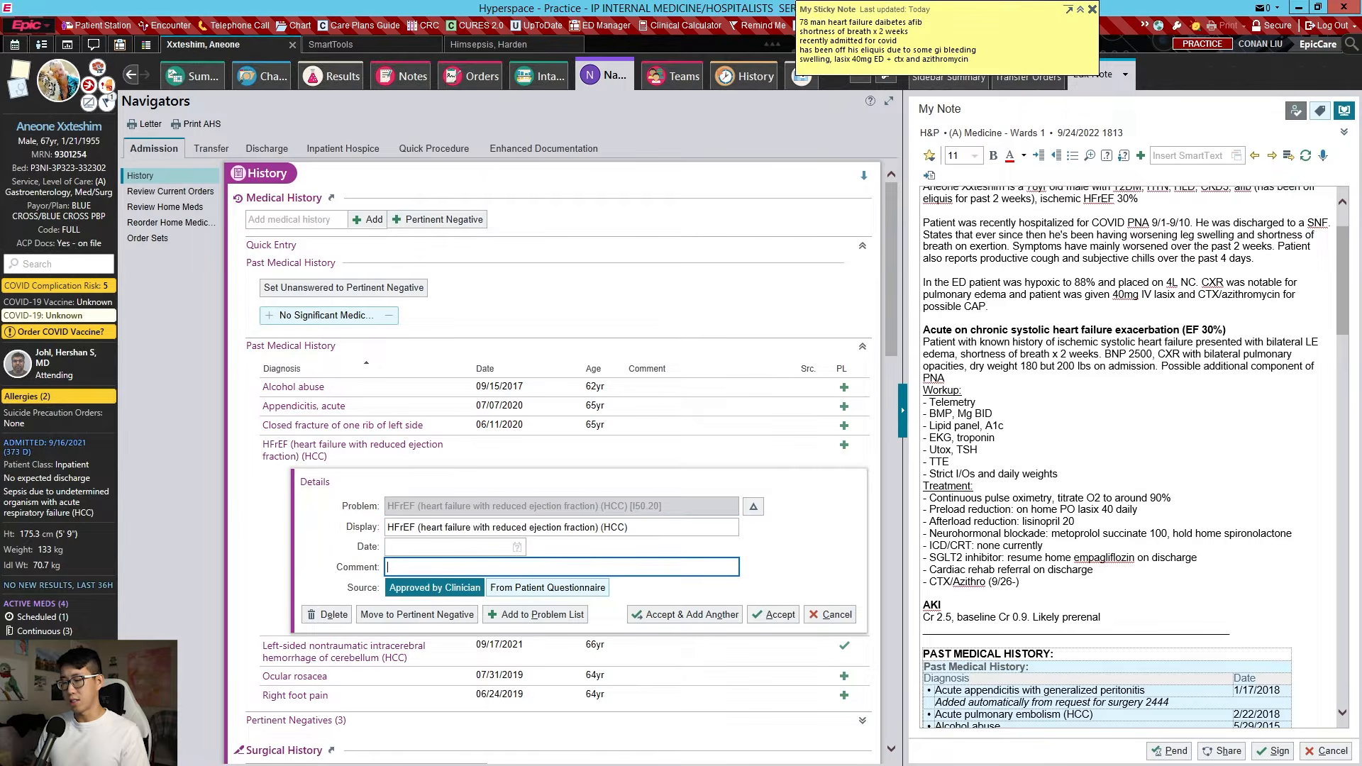
type("EF 30%")
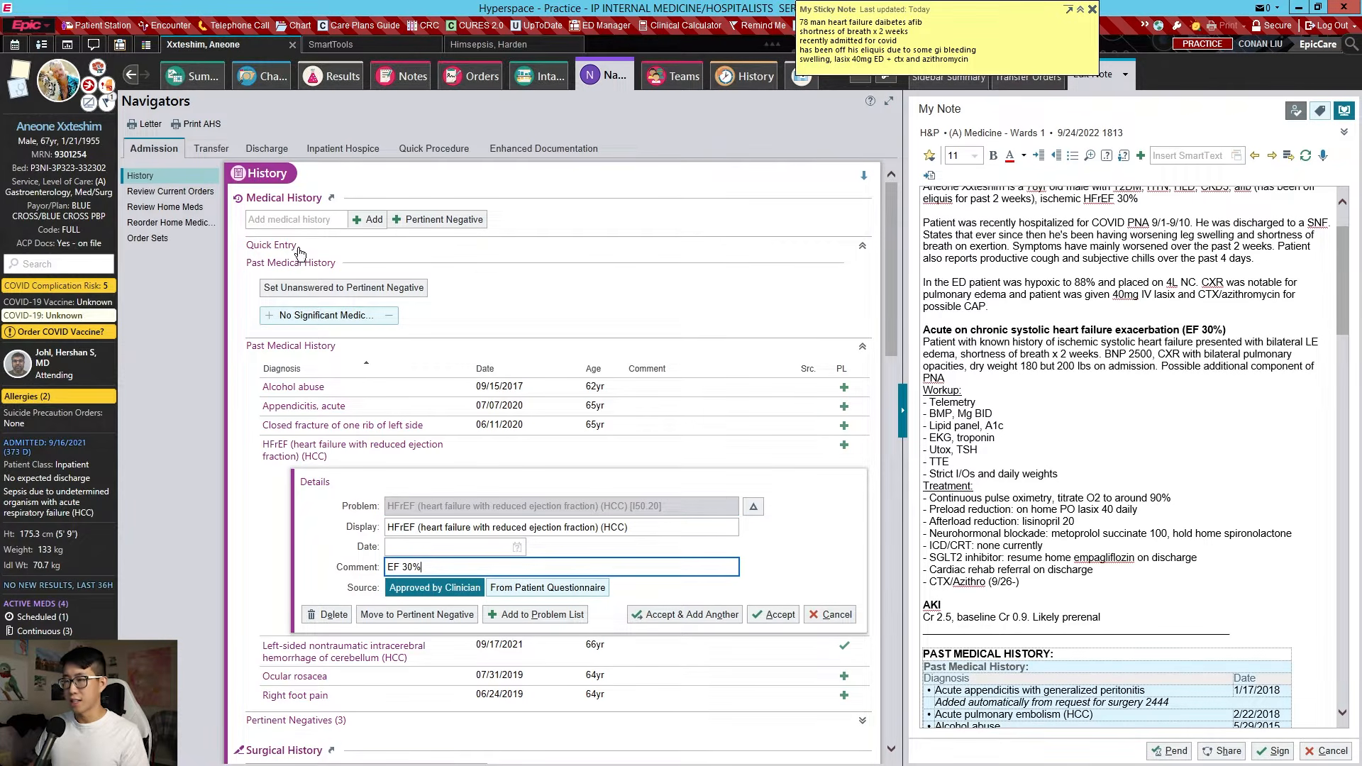
Add A-fib (HCC) to past medical history
left_click(295, 220)
type("afib")
key("Return")
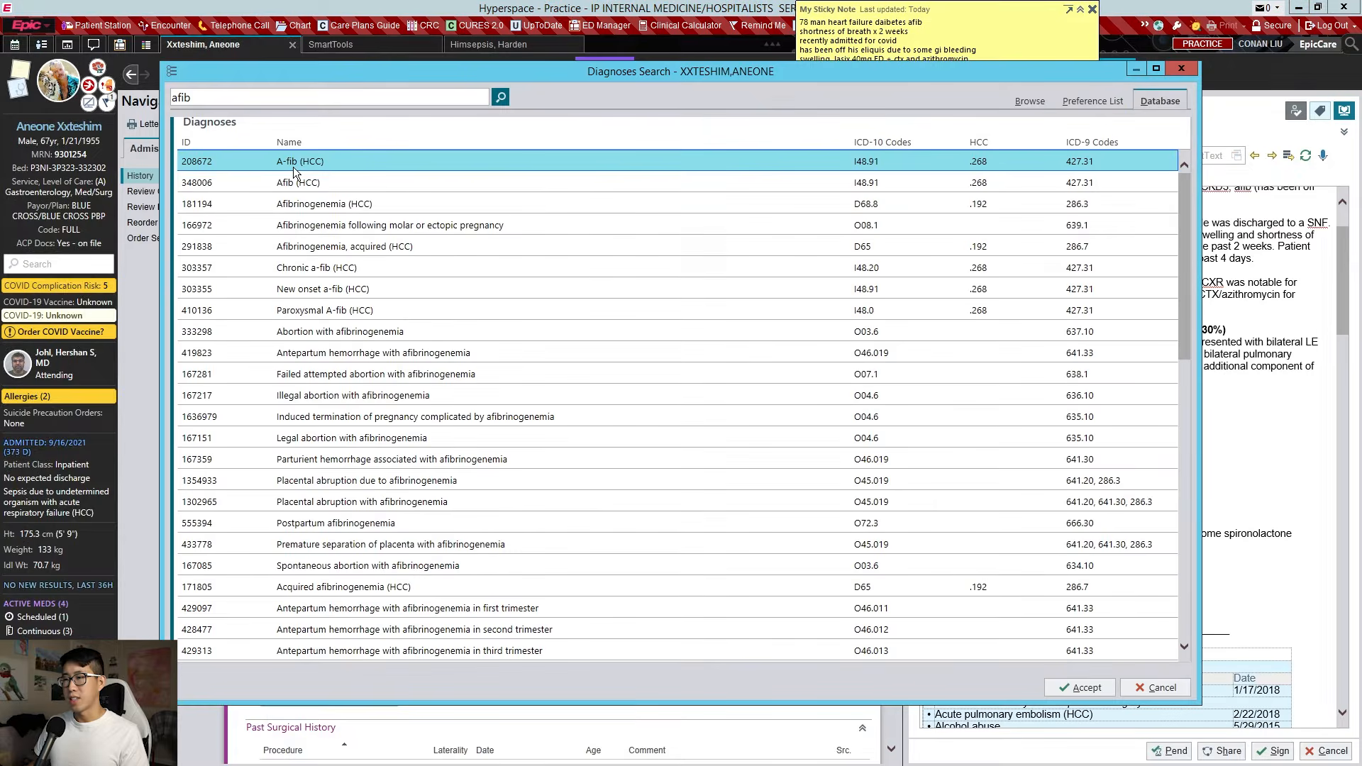
double_click(293, 167)
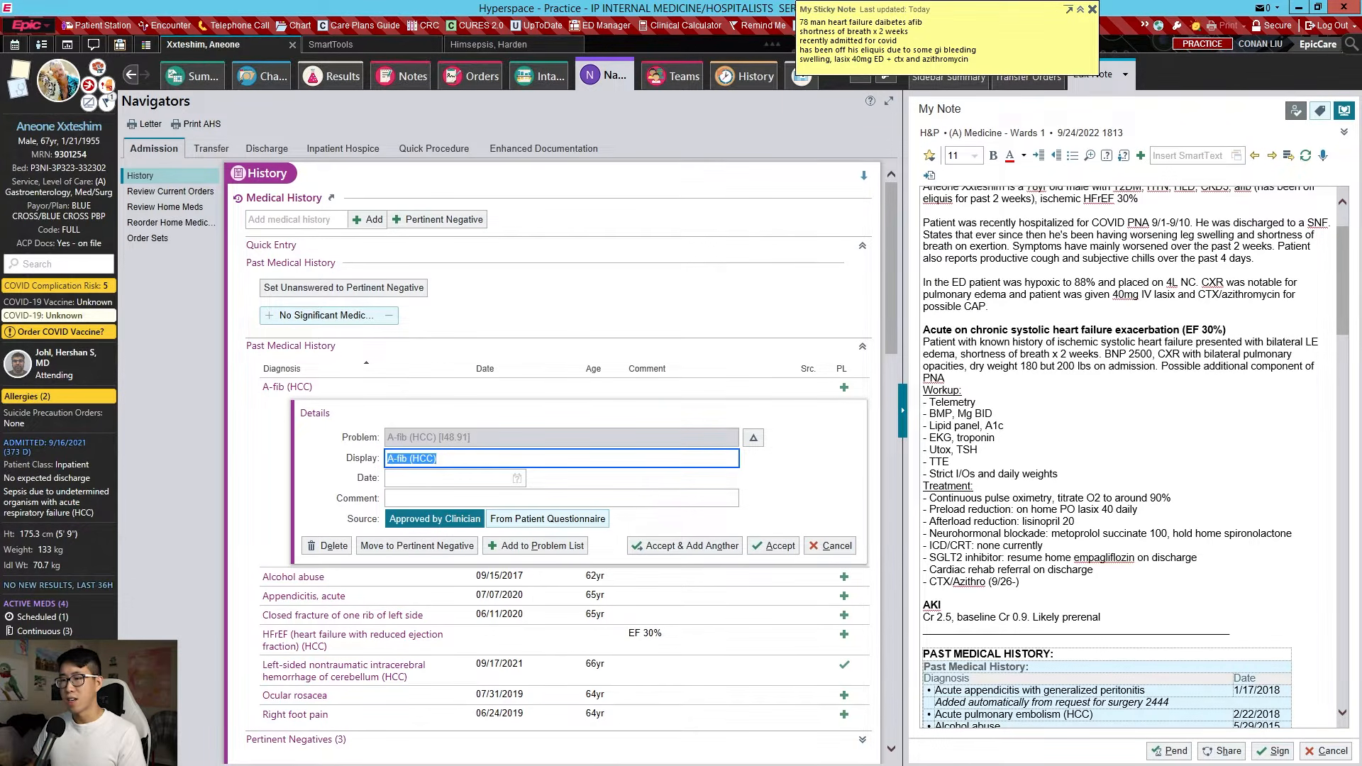
scroll(468, 291, "down", 3)
scroll(497, 307, "down", 3)
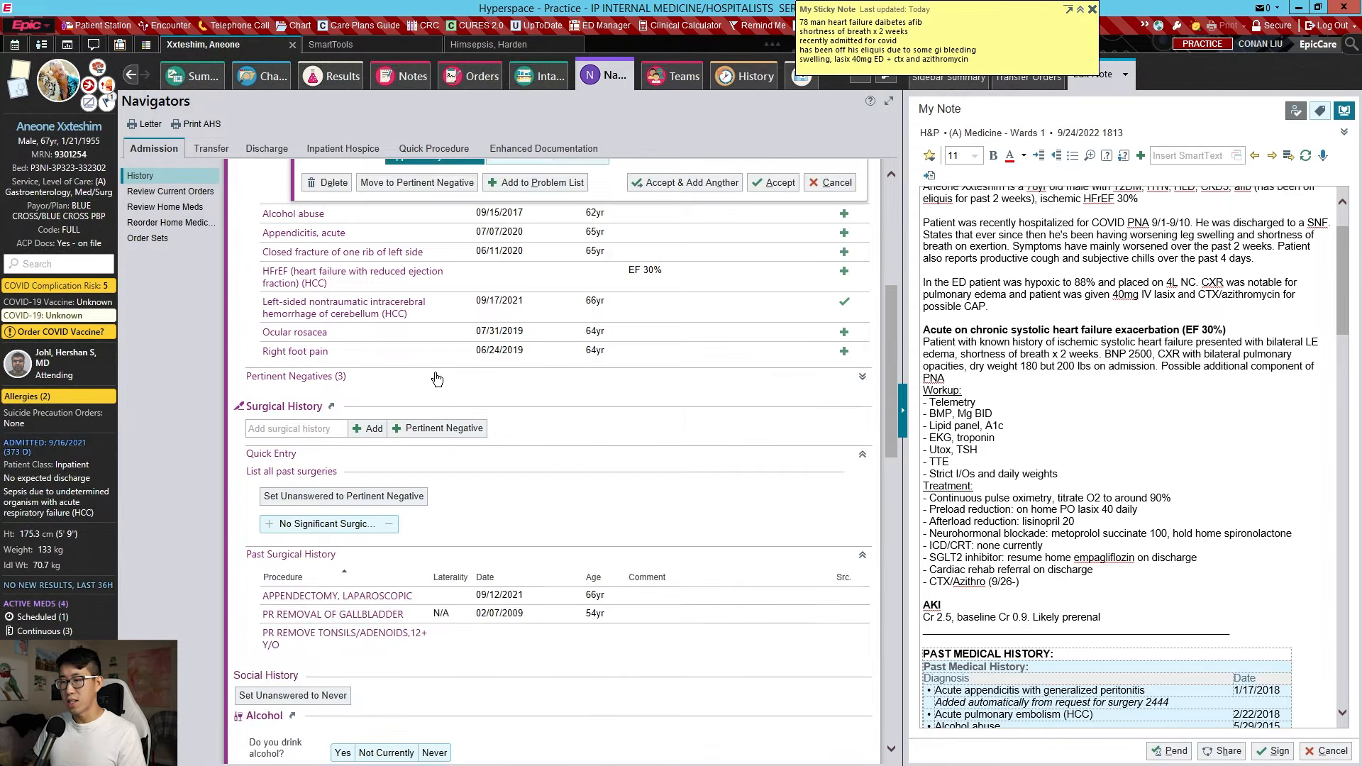
scroll(316, 362, "down", 2)
Look over Surgical and Social History, then go to the History activity's Medical History list
left_click(296, 337)
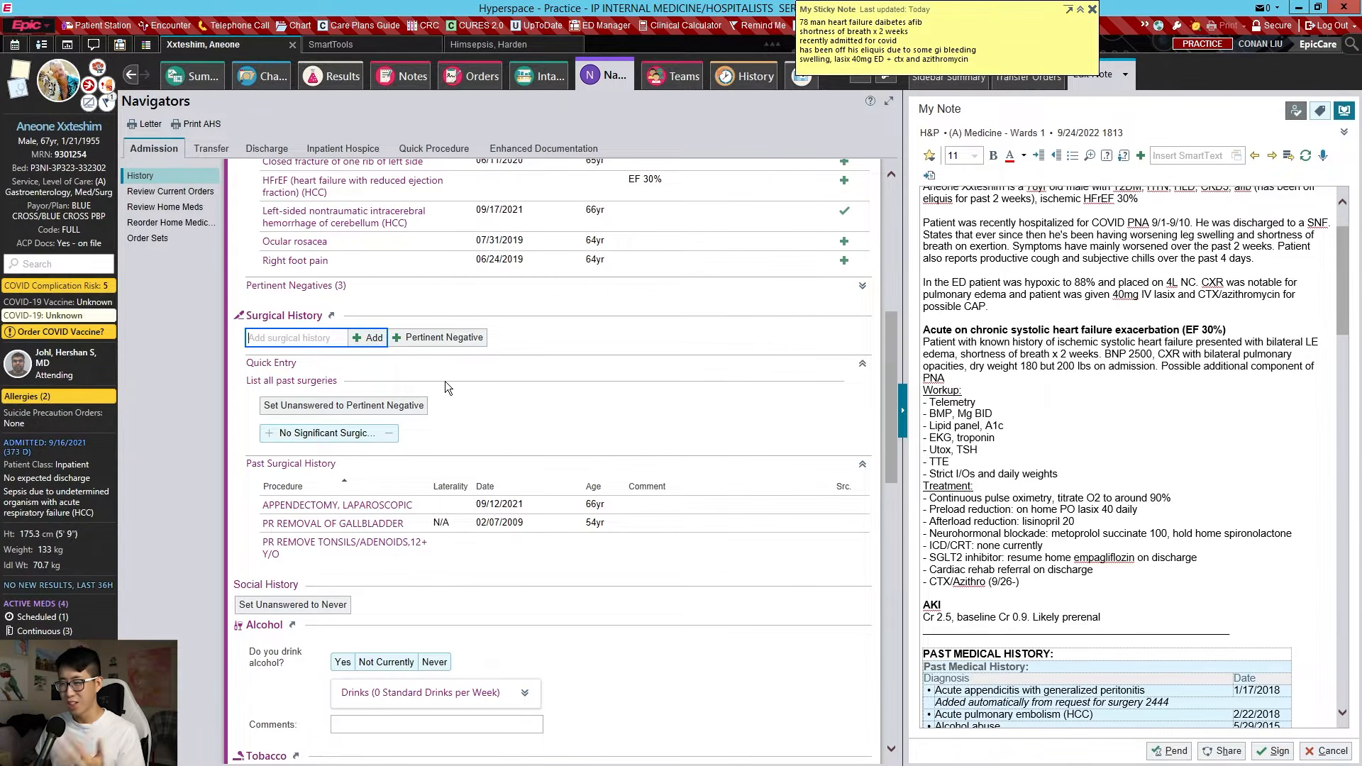
scroll(451, 413, "down", 5)
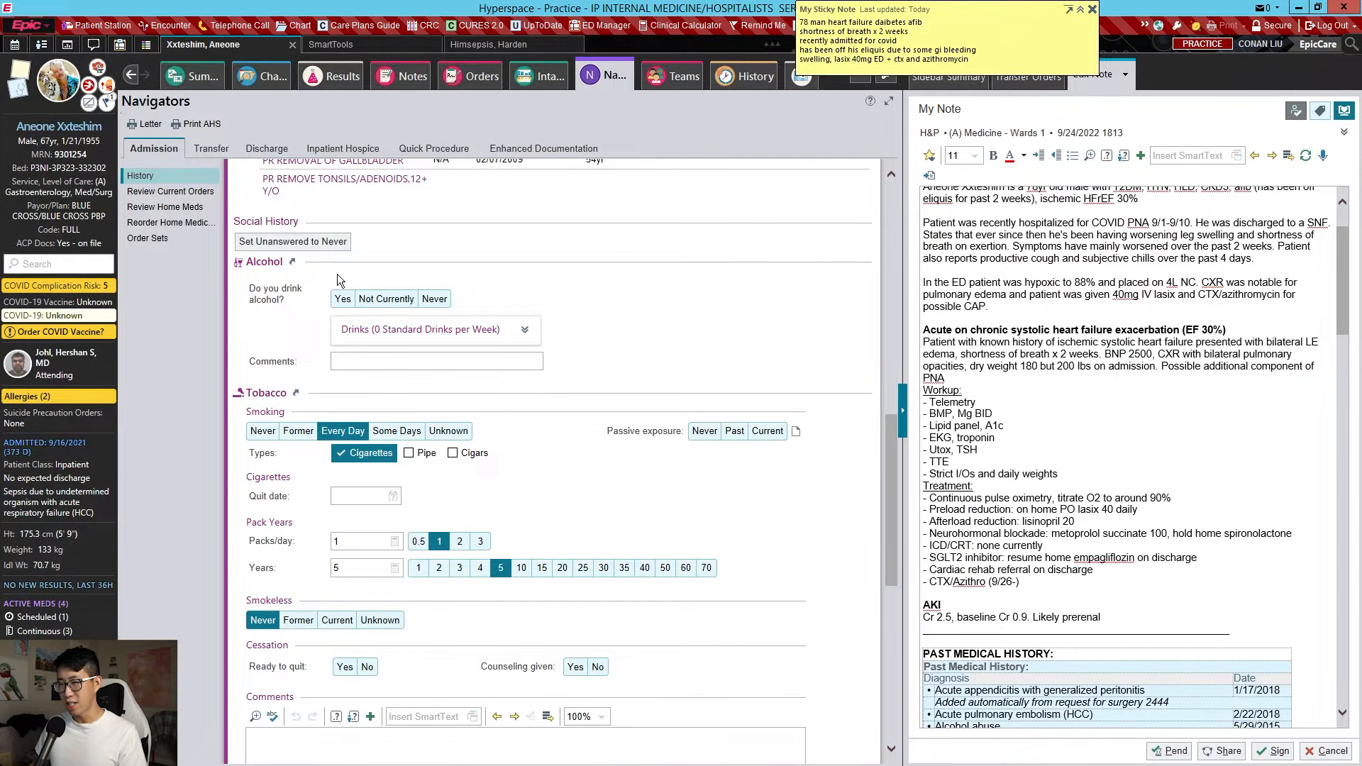
scroll(361, 353, "down", 3)
left_click(746, 76)
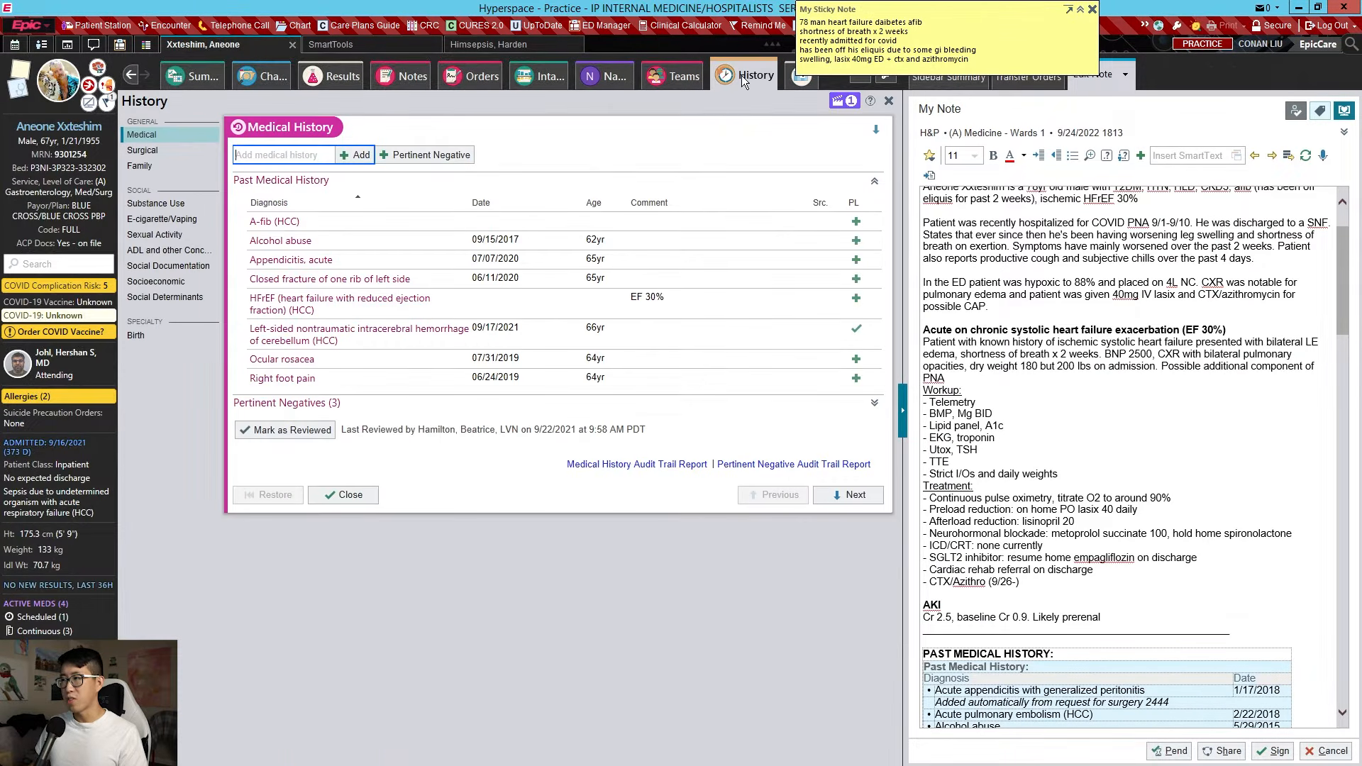
Insert the .cslsoc template in Social Documentation, delete all its text, and return to Navigators
left_click(168, 265)
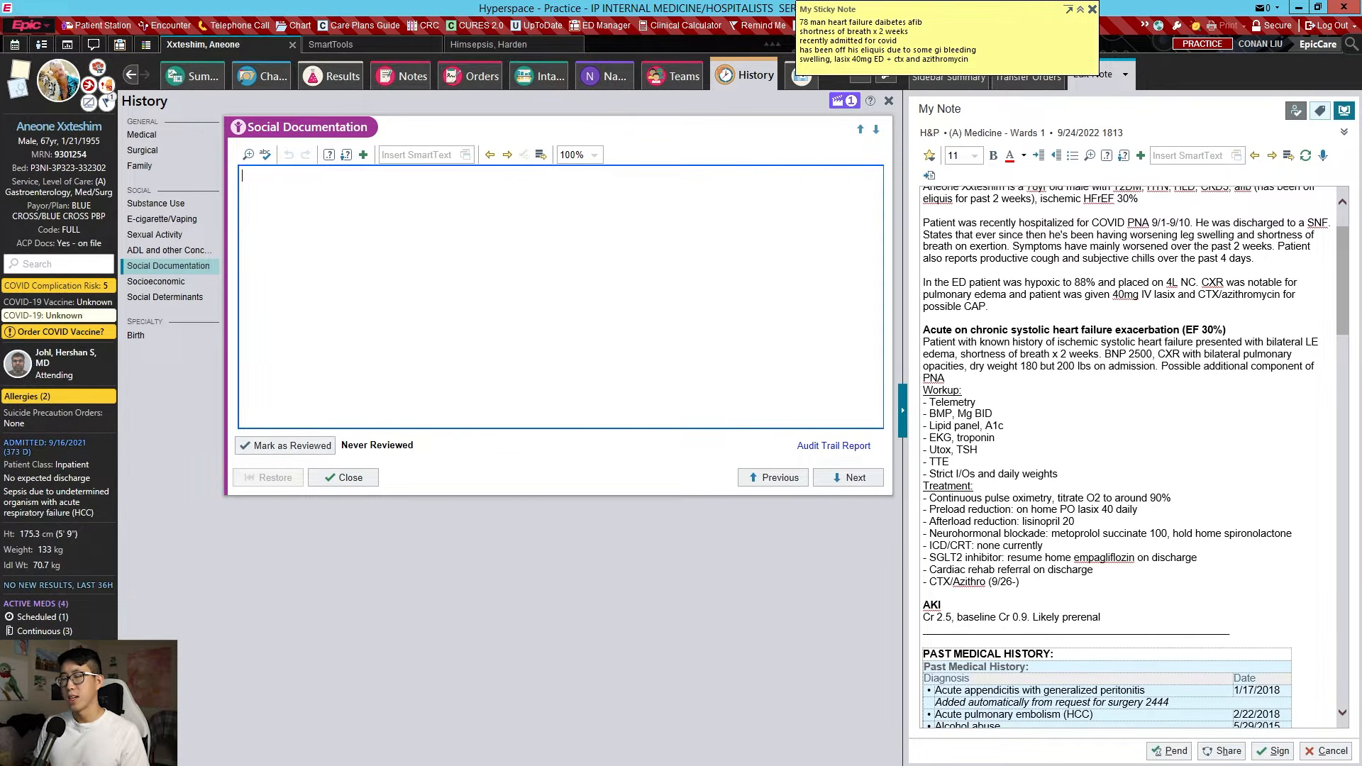
type(".cslsoc")
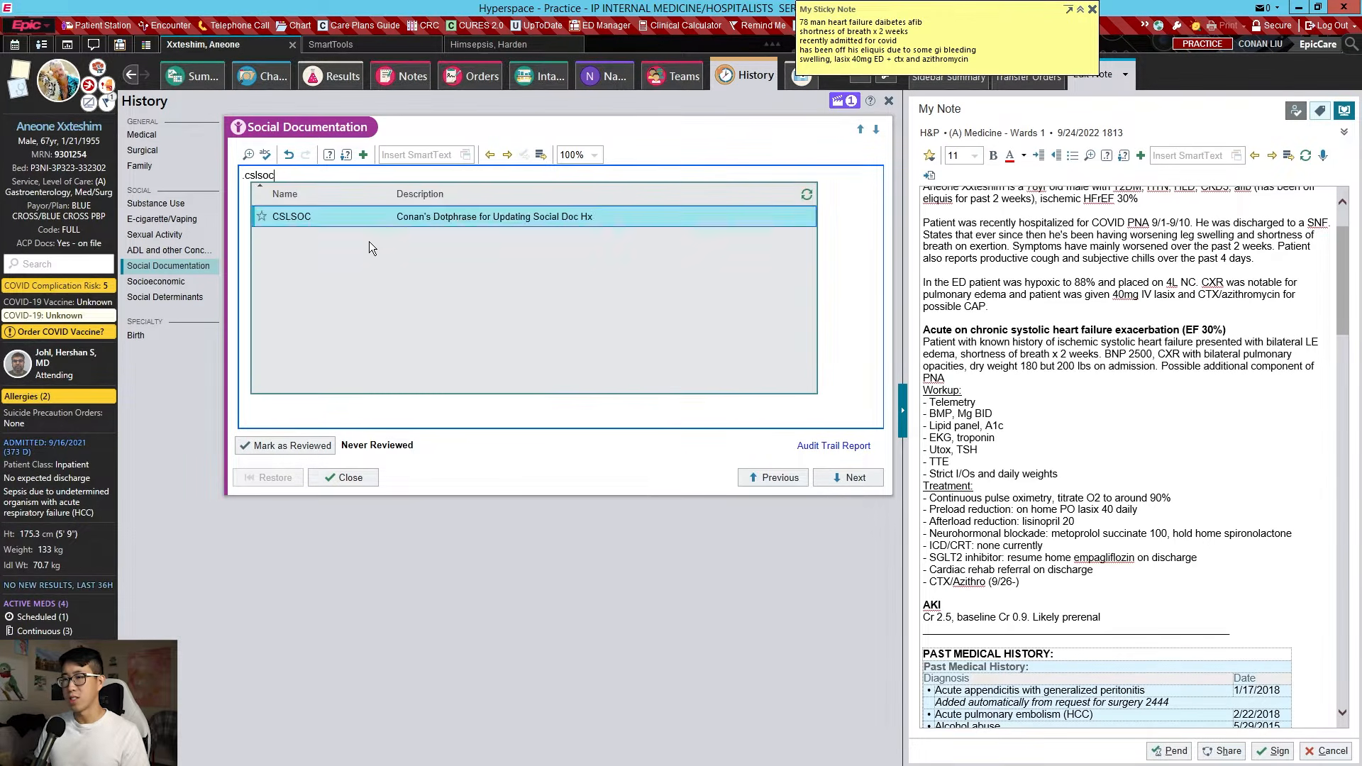
key("Return")
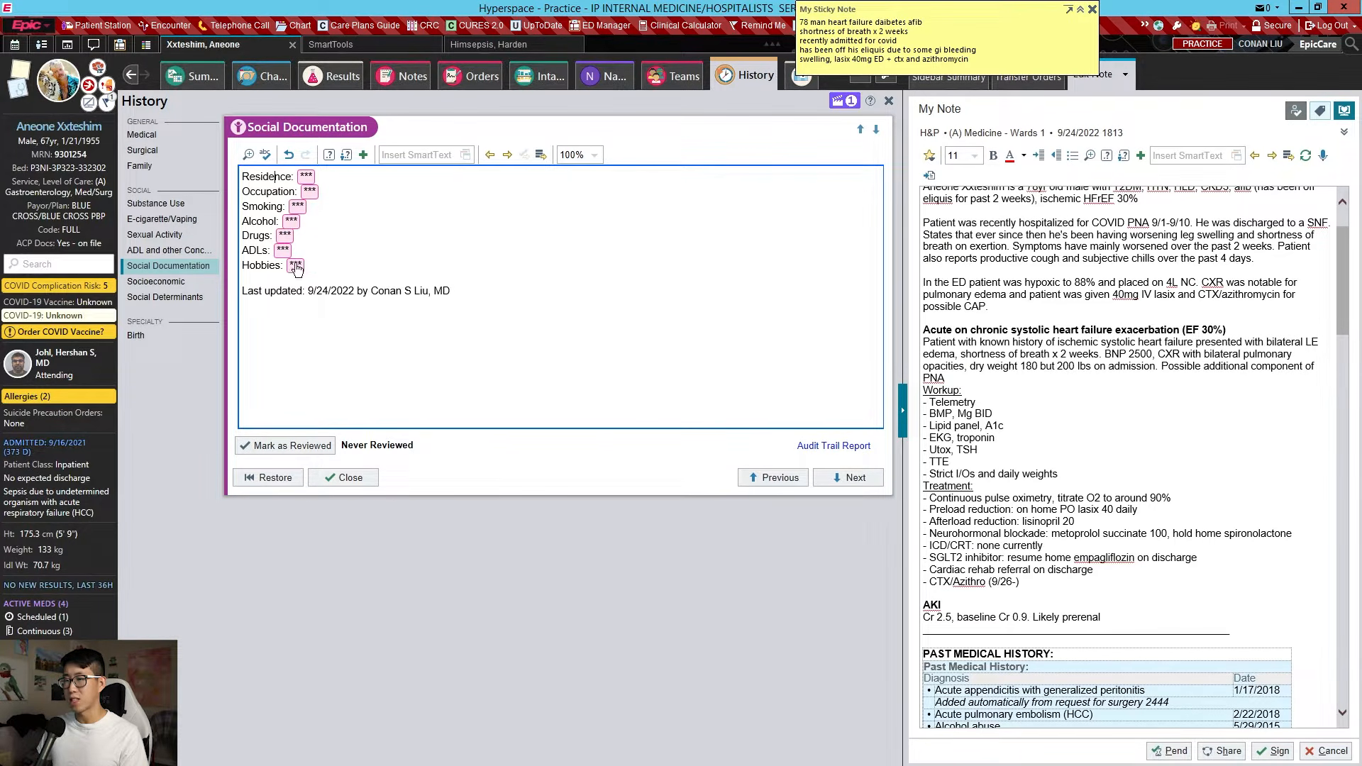
left_click_drag(283, 305, 272, 136)
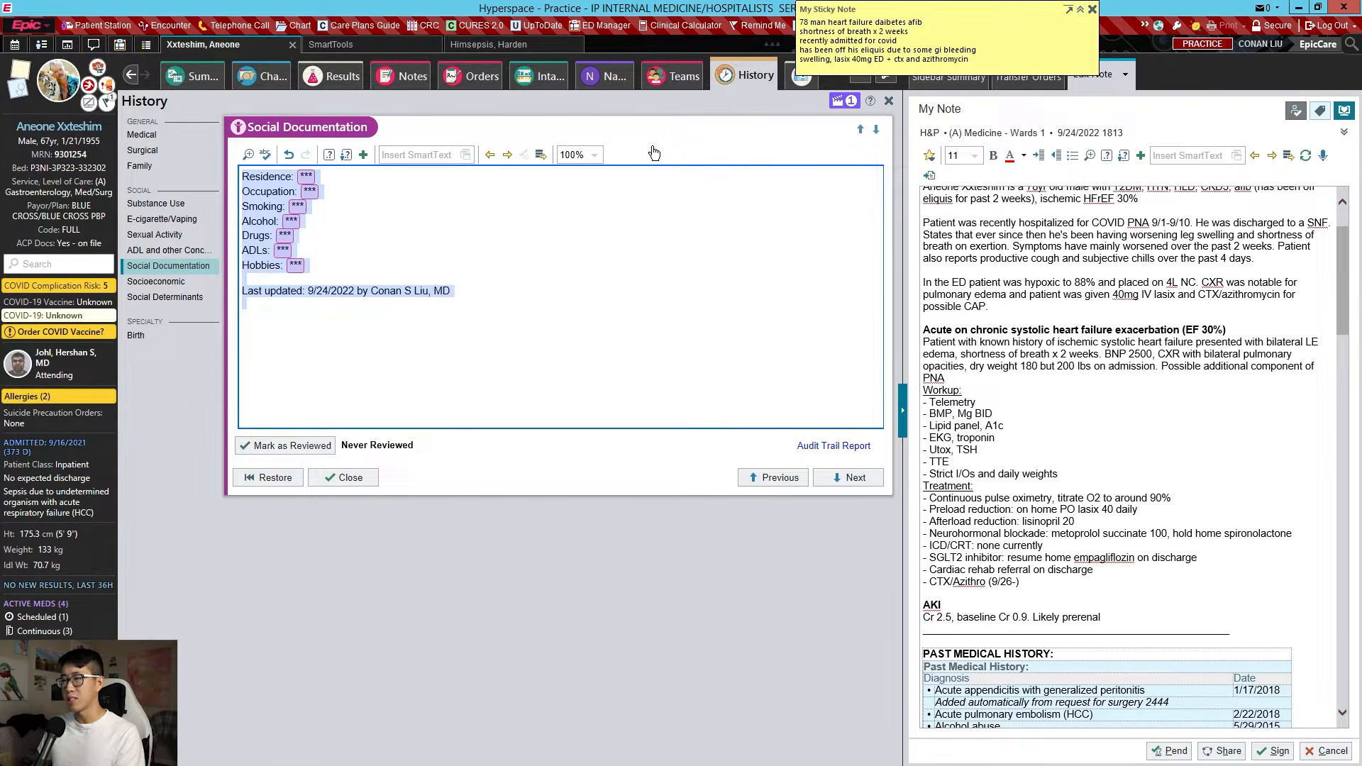
key("Delete")
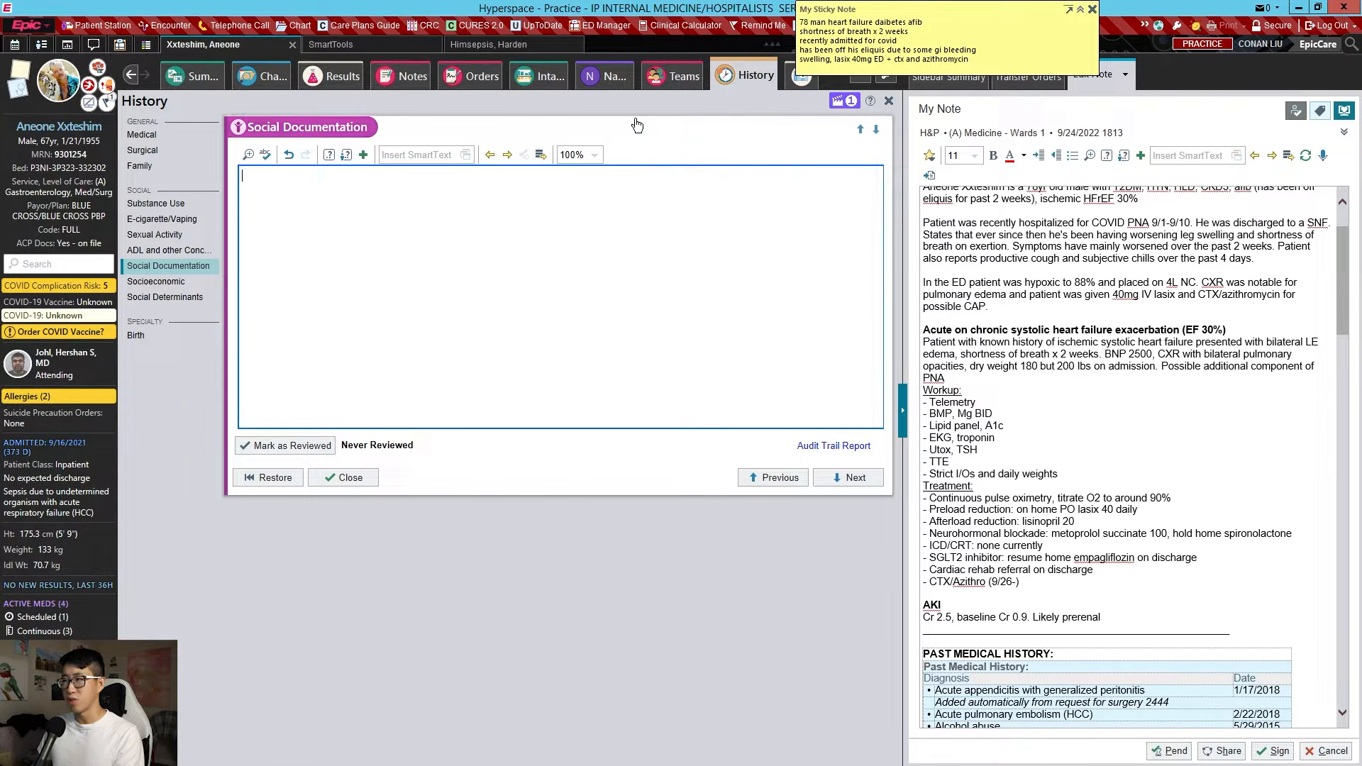
left_click(598, 77)
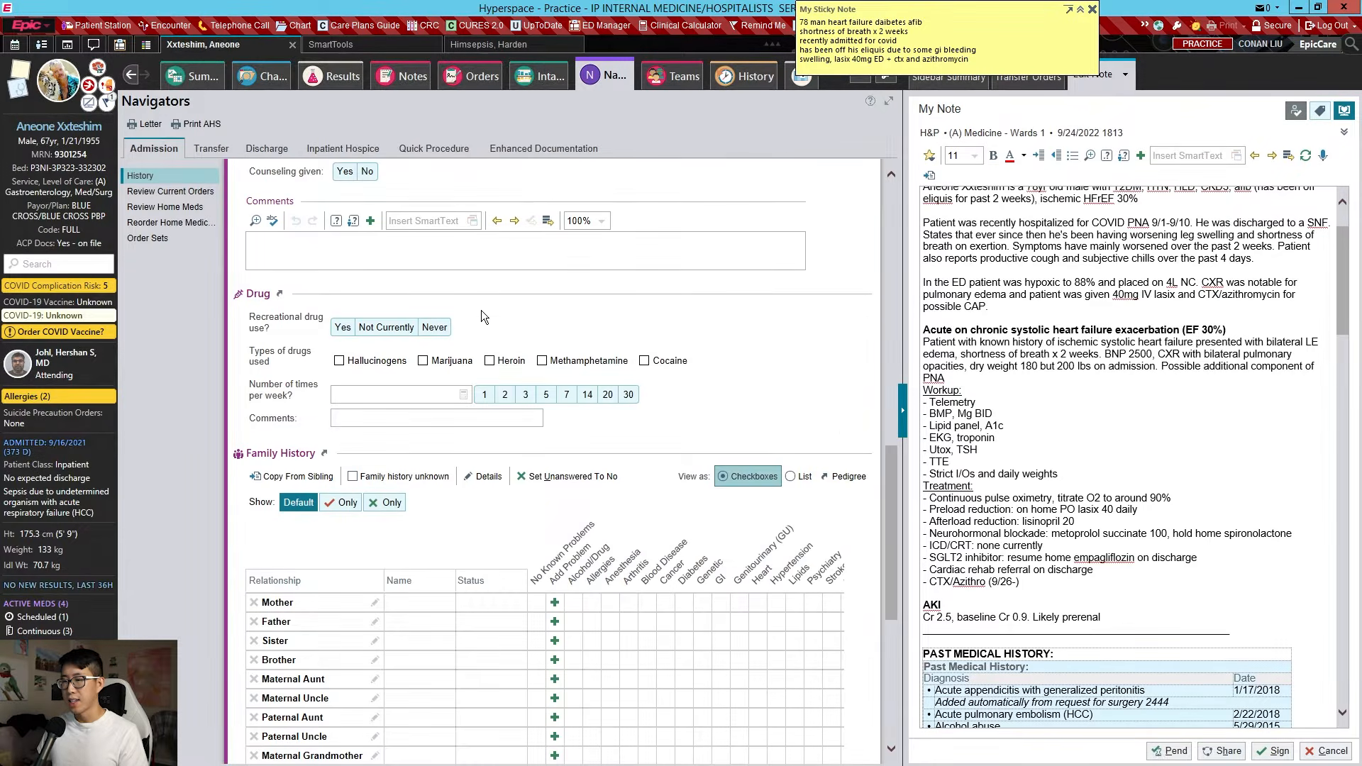
Record Hypertension as the mother's family history condition
scroll(389, 364, "down", 13)
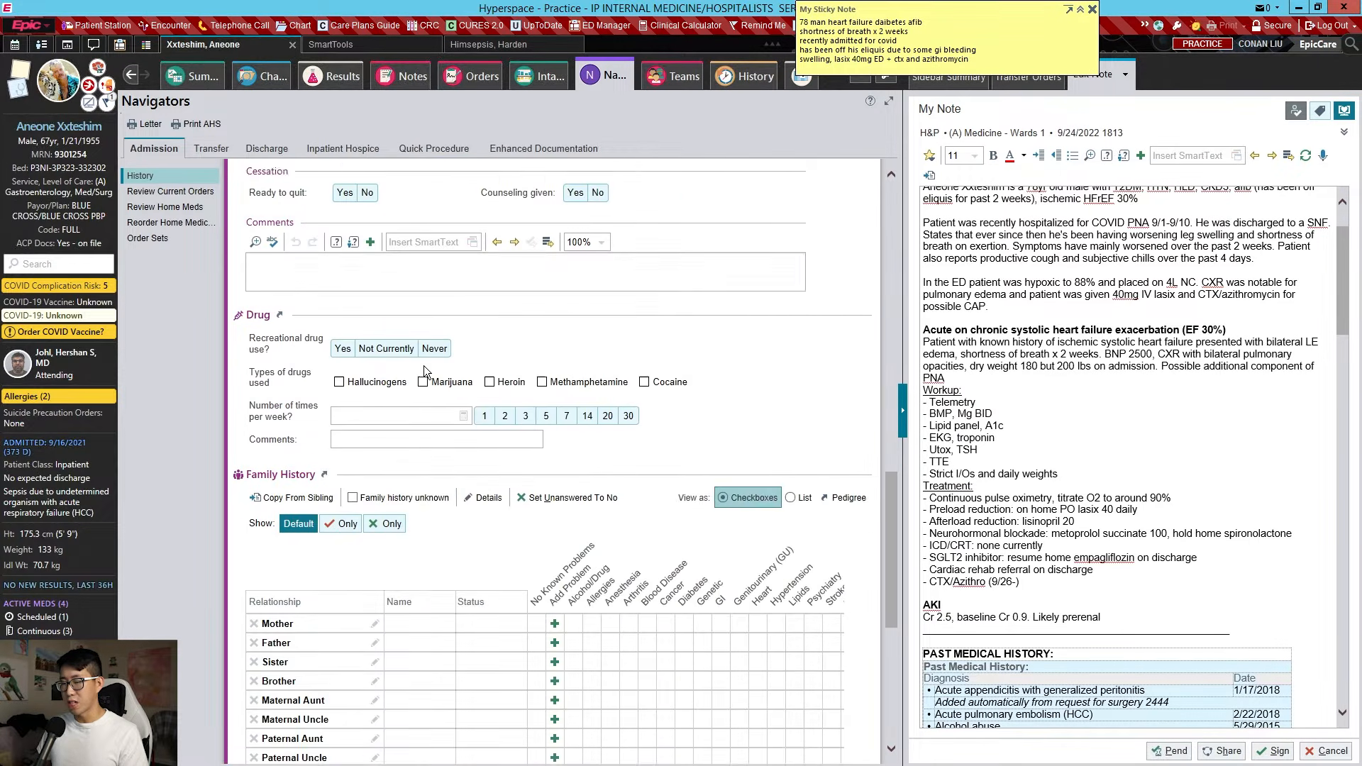
scroll(424, 365, "down", 4)
left_click(555, 351)
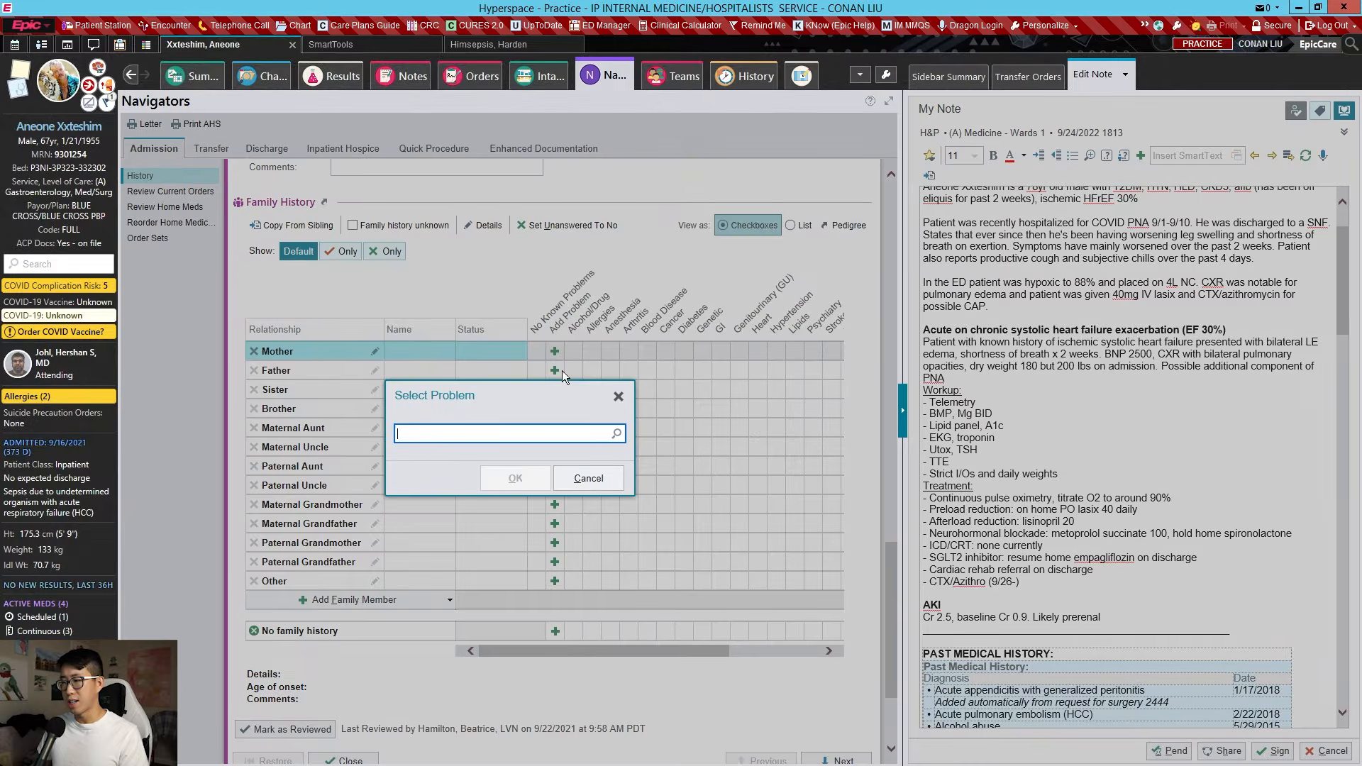
type("hypoer")
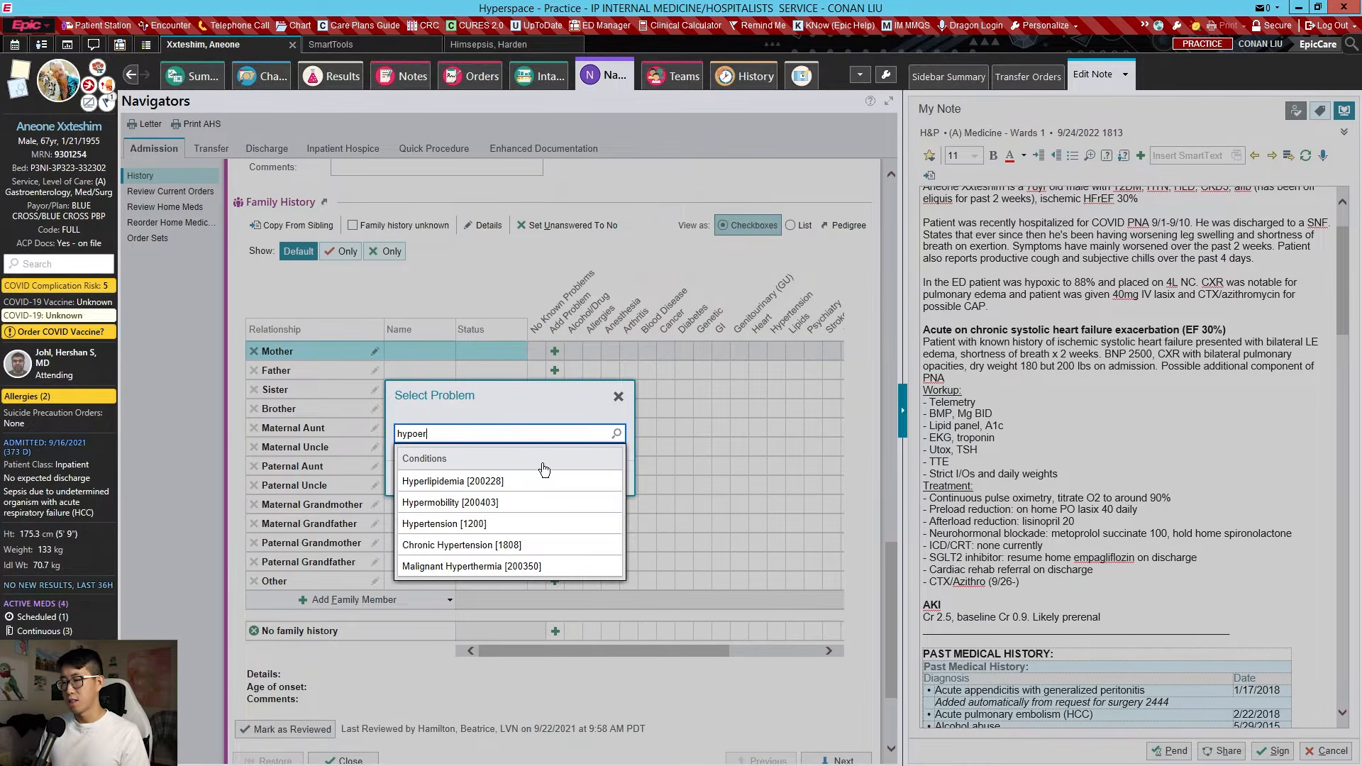
left_click(508, 519)
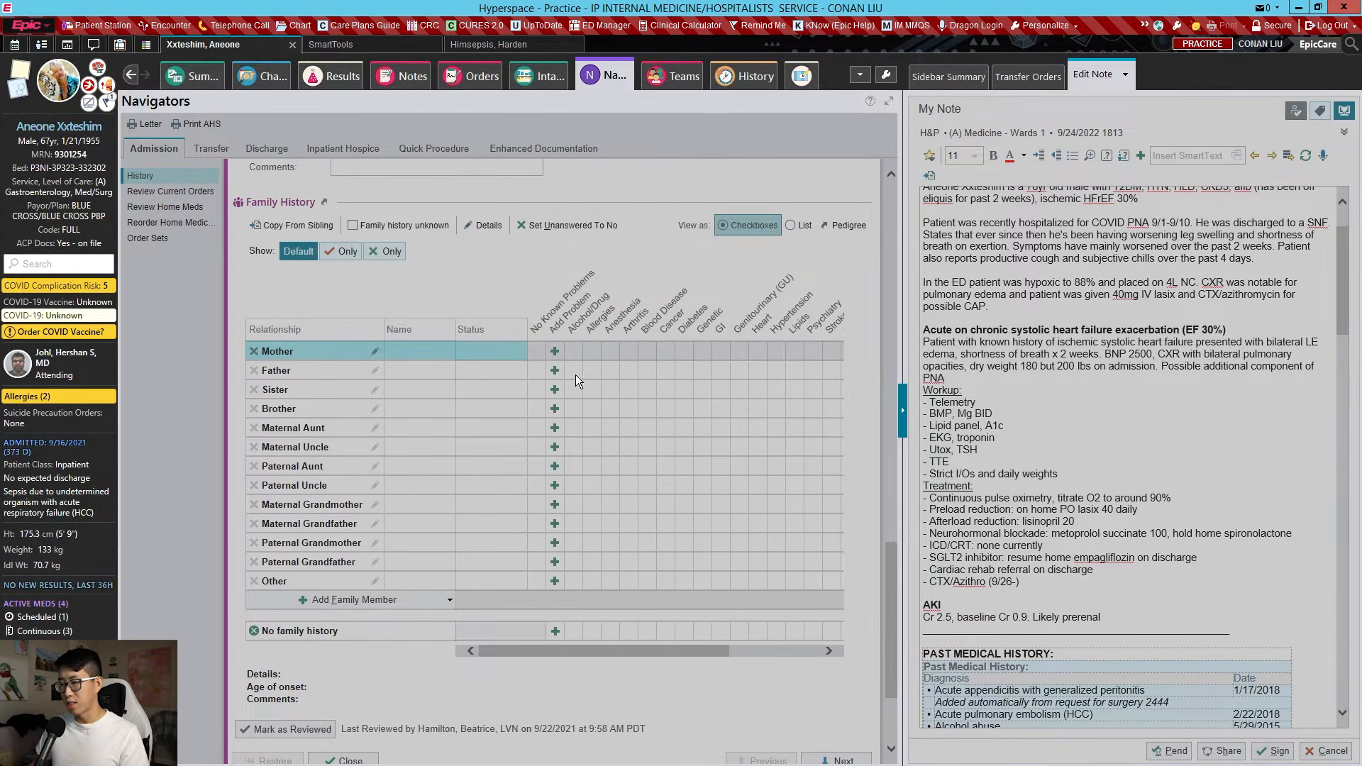
Record Early MI for the father and Stroke for the brother, then go to Review Current Orders
left_click(555, 371)
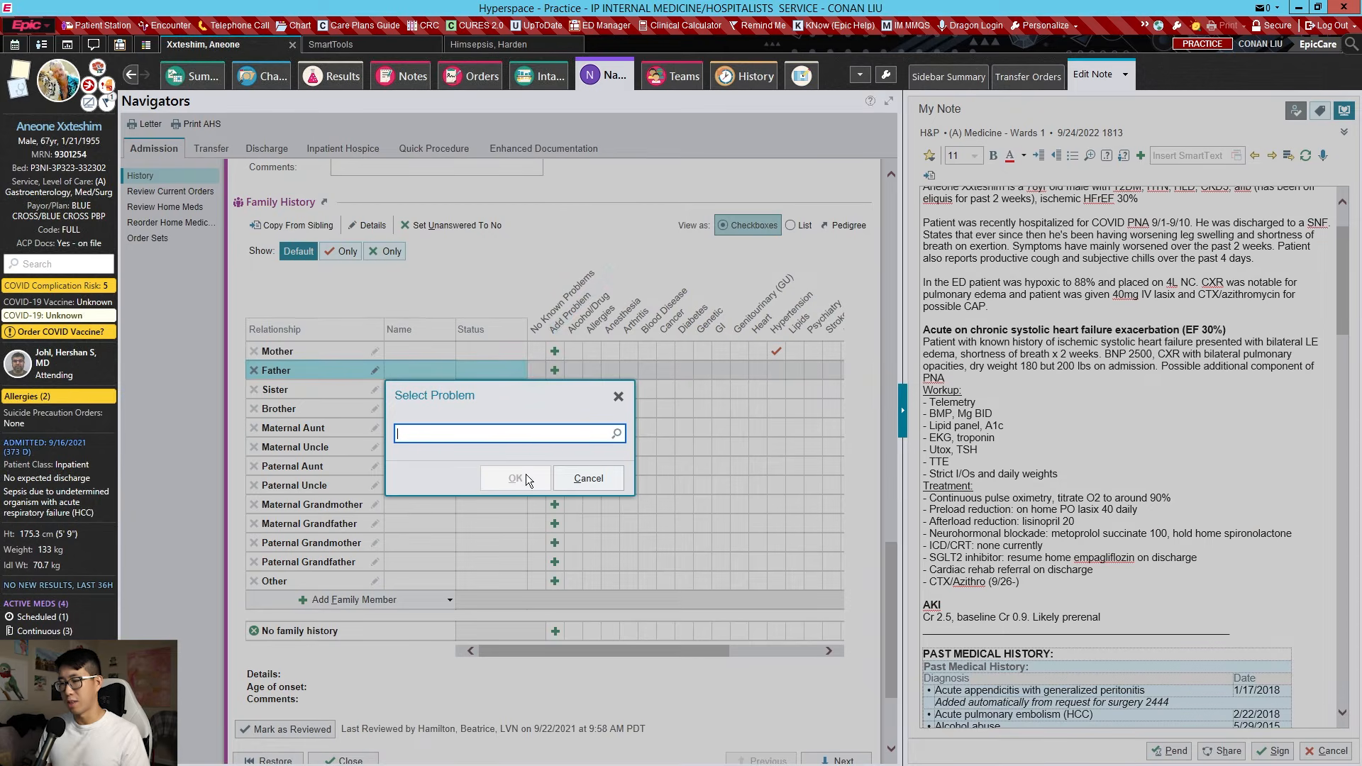
type("mi")
left_click(502, 483)
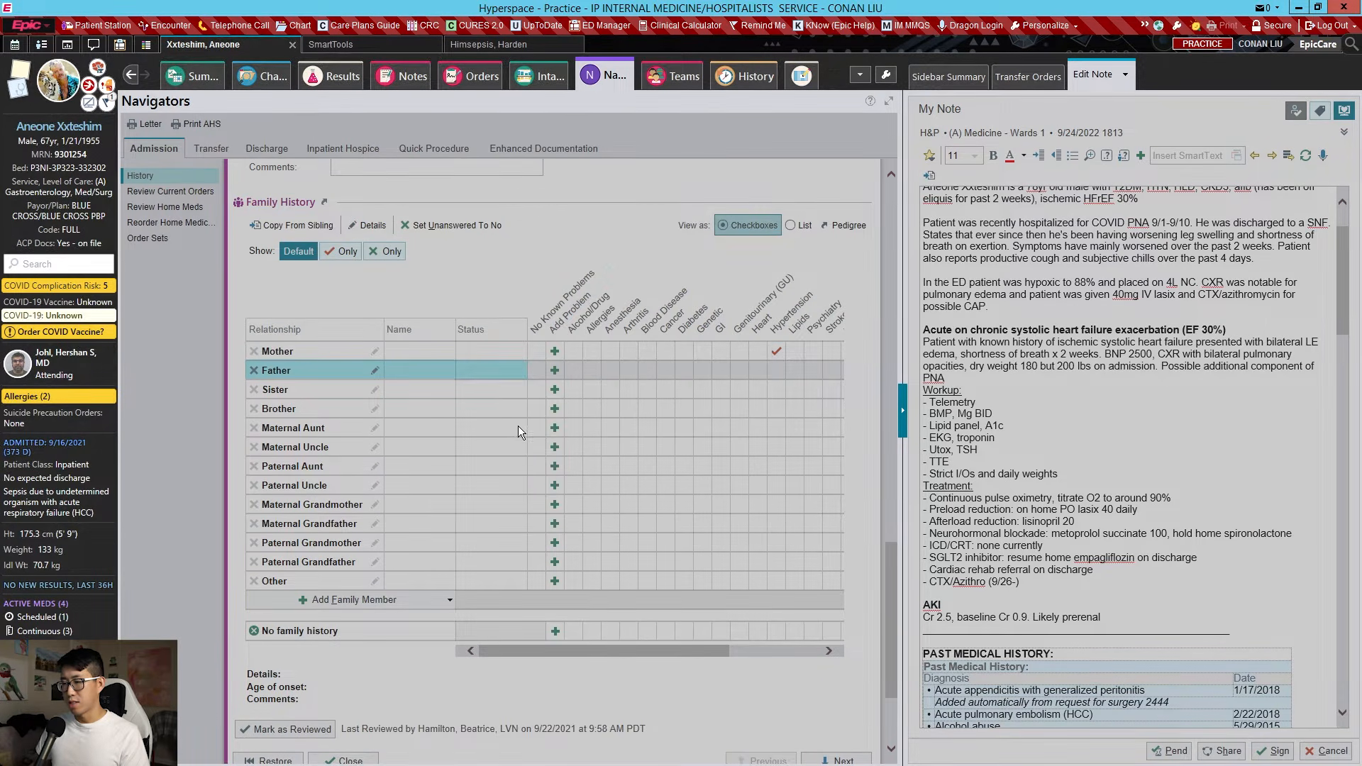
left_click(466, 409)
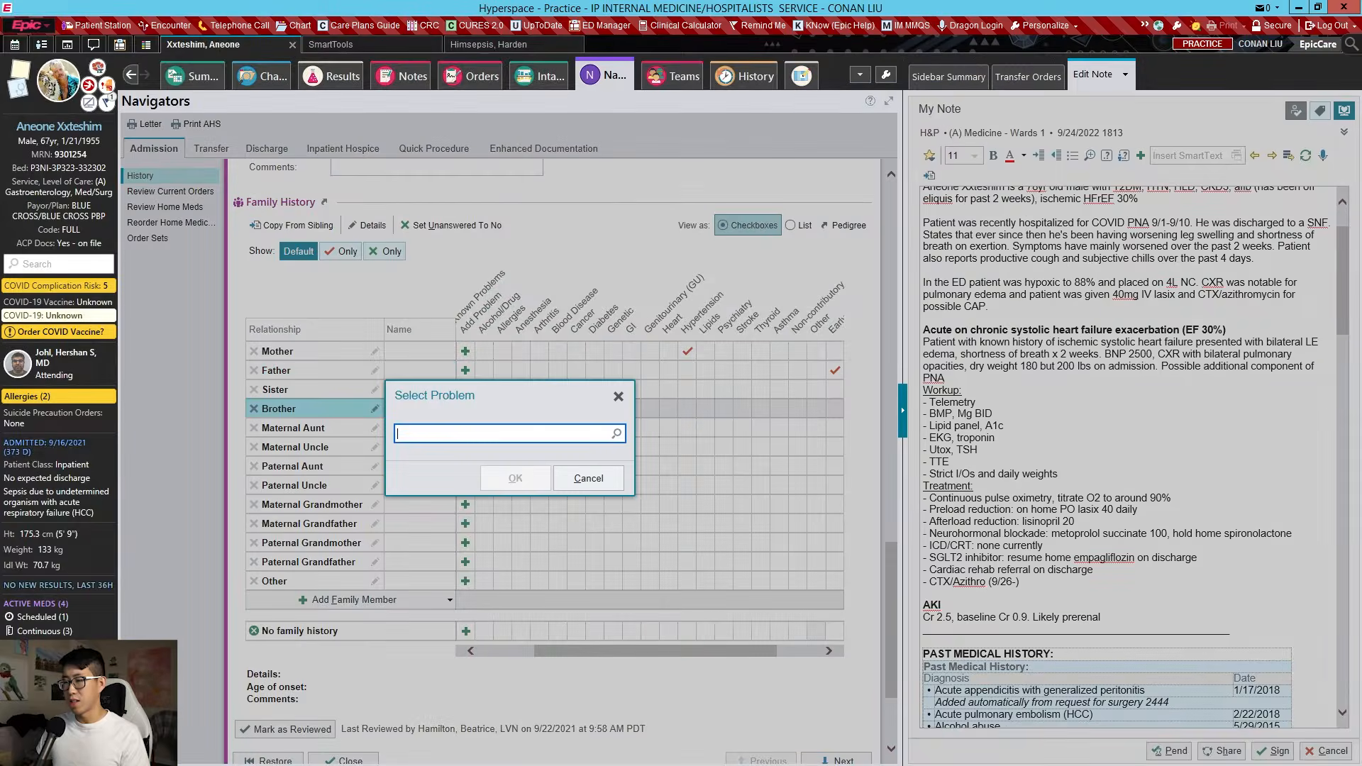
type("stroke")
key("Return")
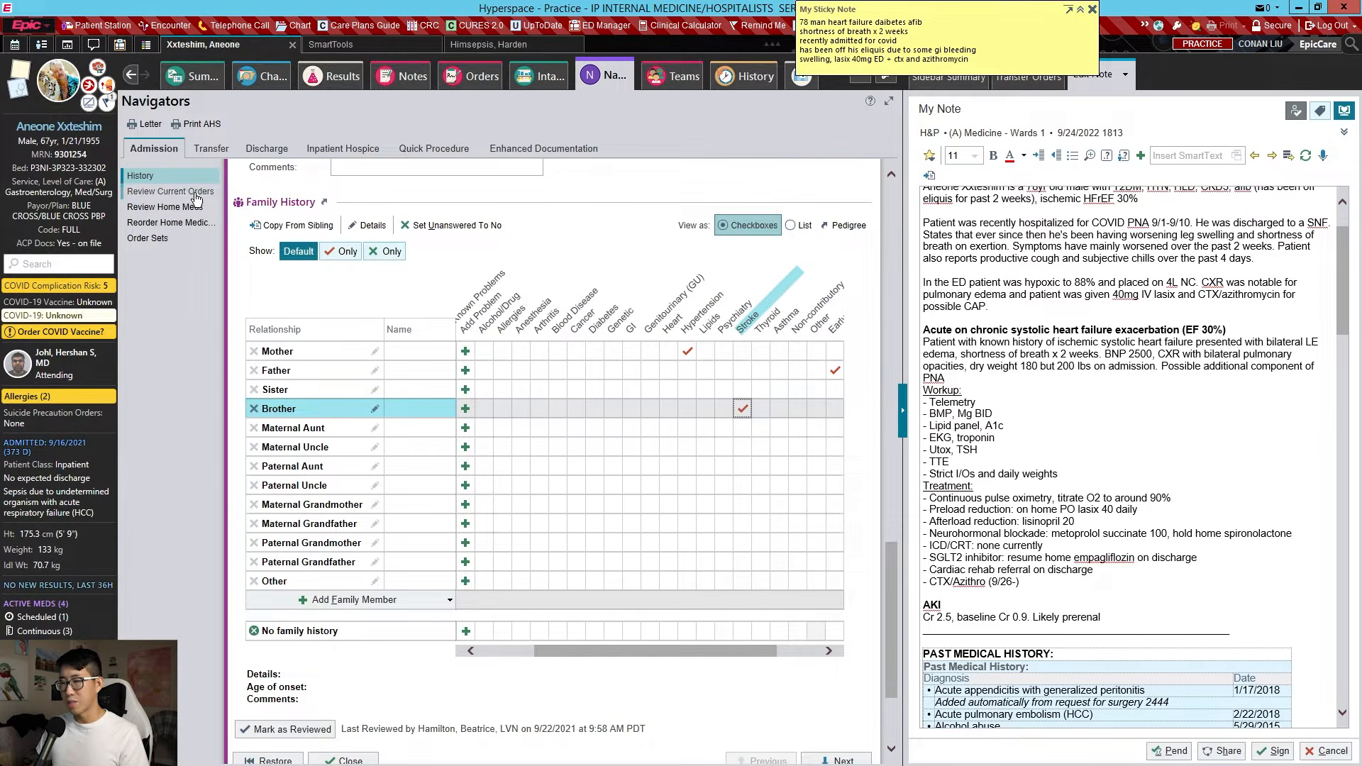
left_click(196, 193)
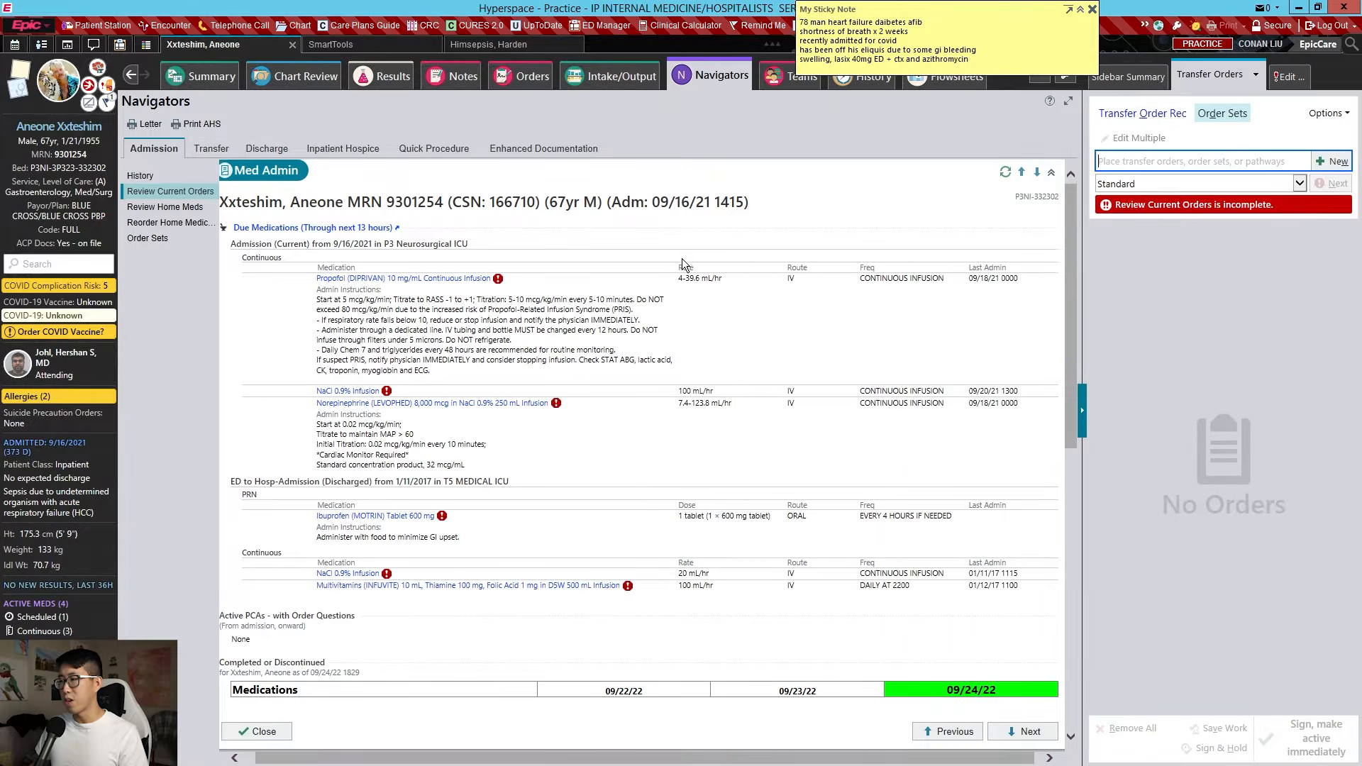
scroll(836, 284, "down", 4)
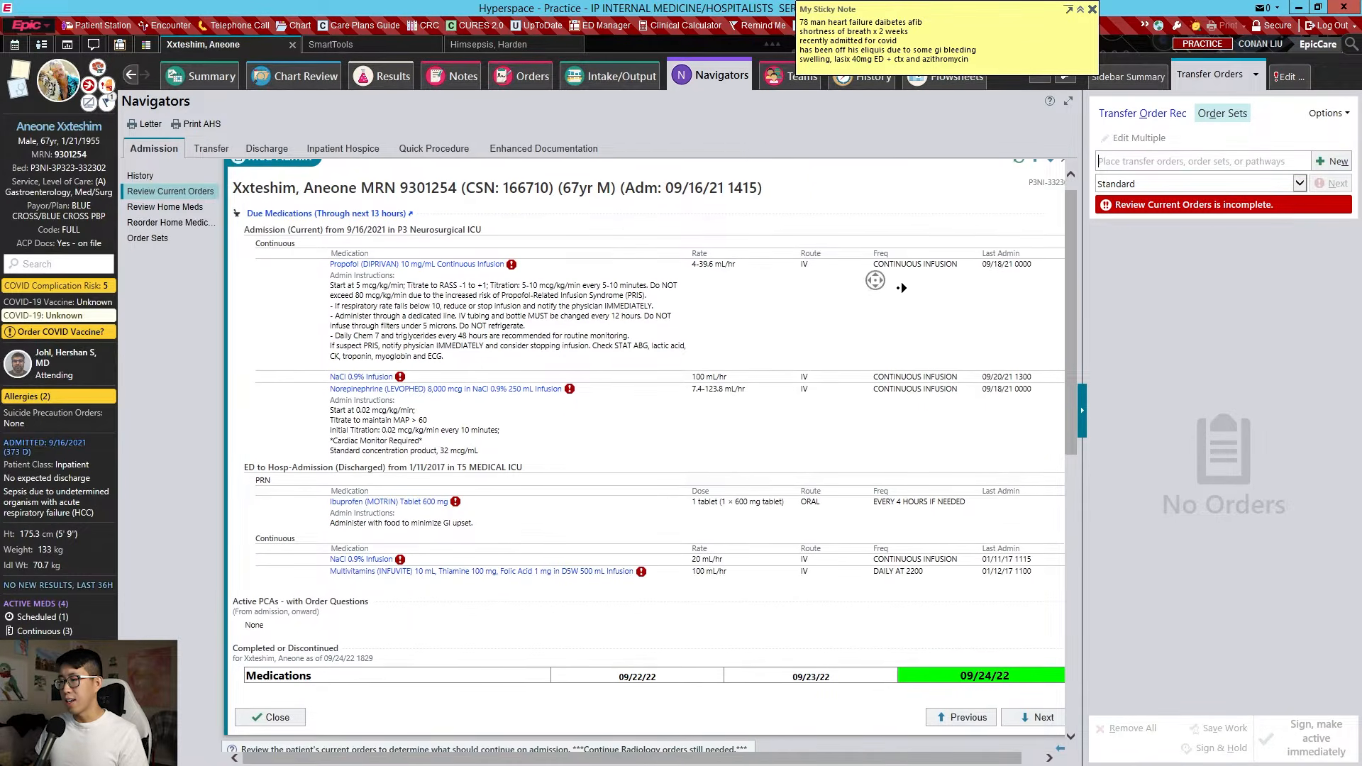
scroll(880, 341, "down", 5)
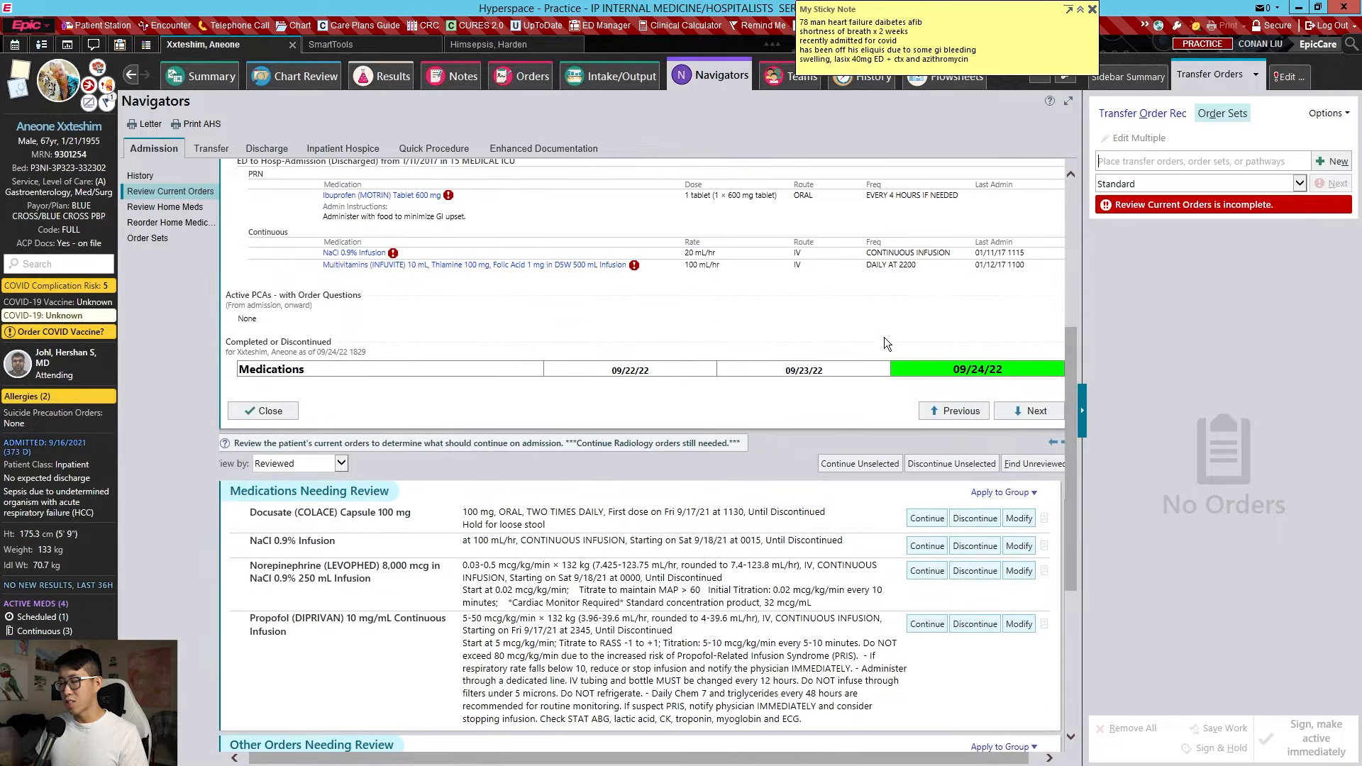
scroll(887, 287, "down", 10)
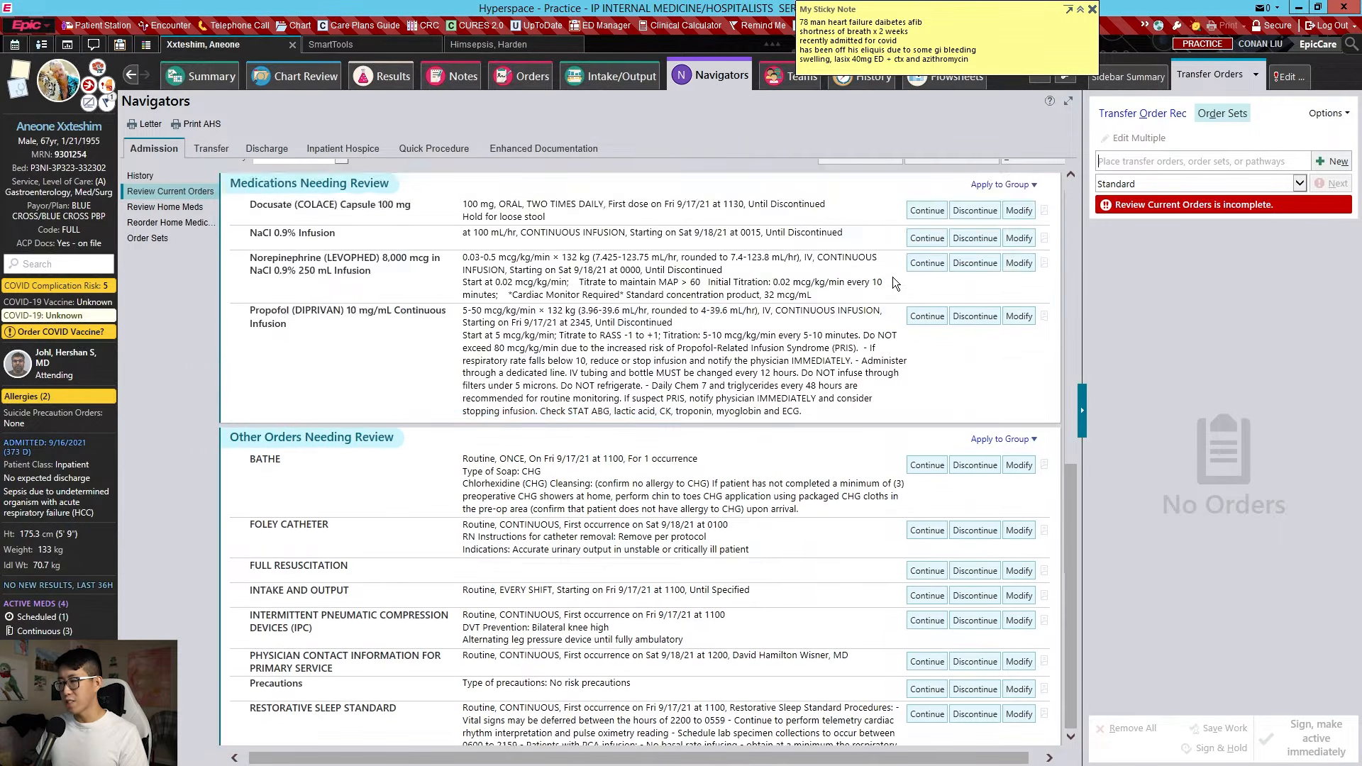
scroll(935, 348, "down", 4)
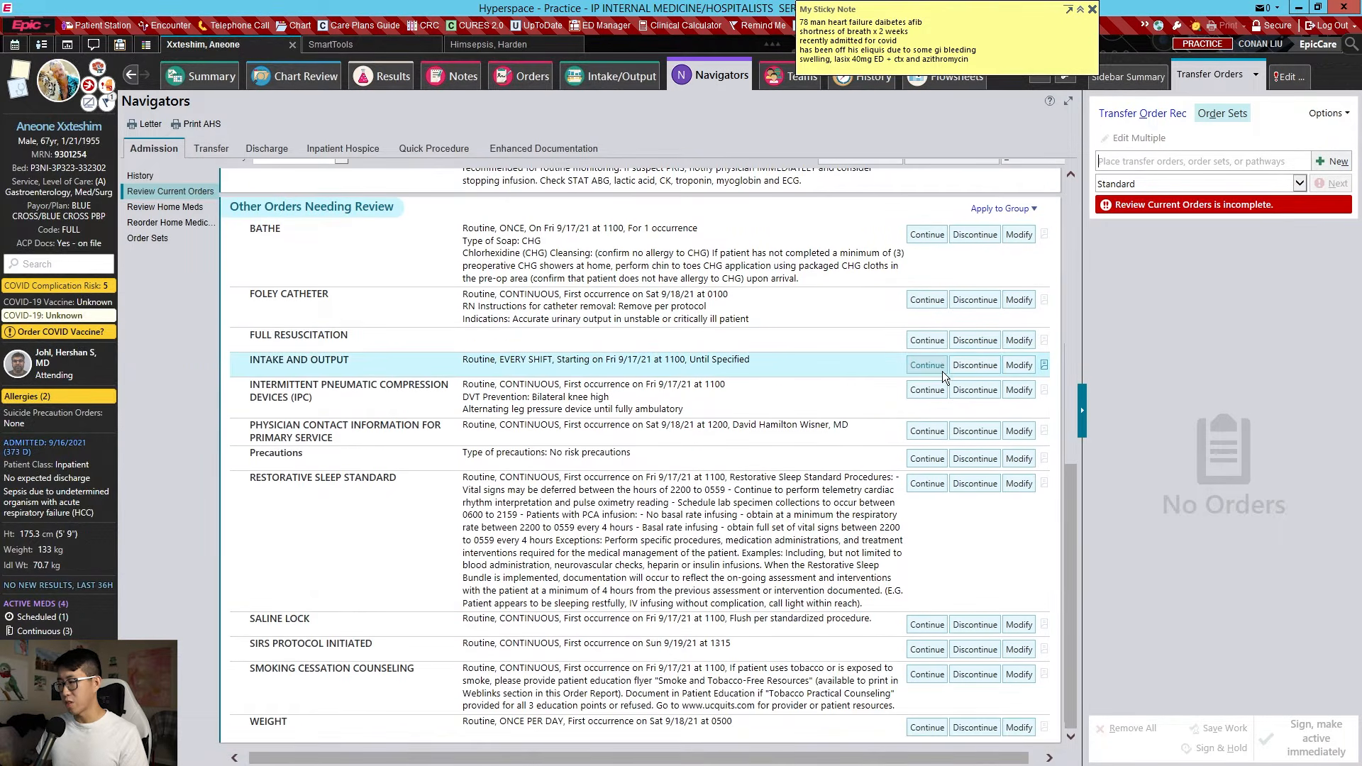
scroll(942, 372, "up", 11)
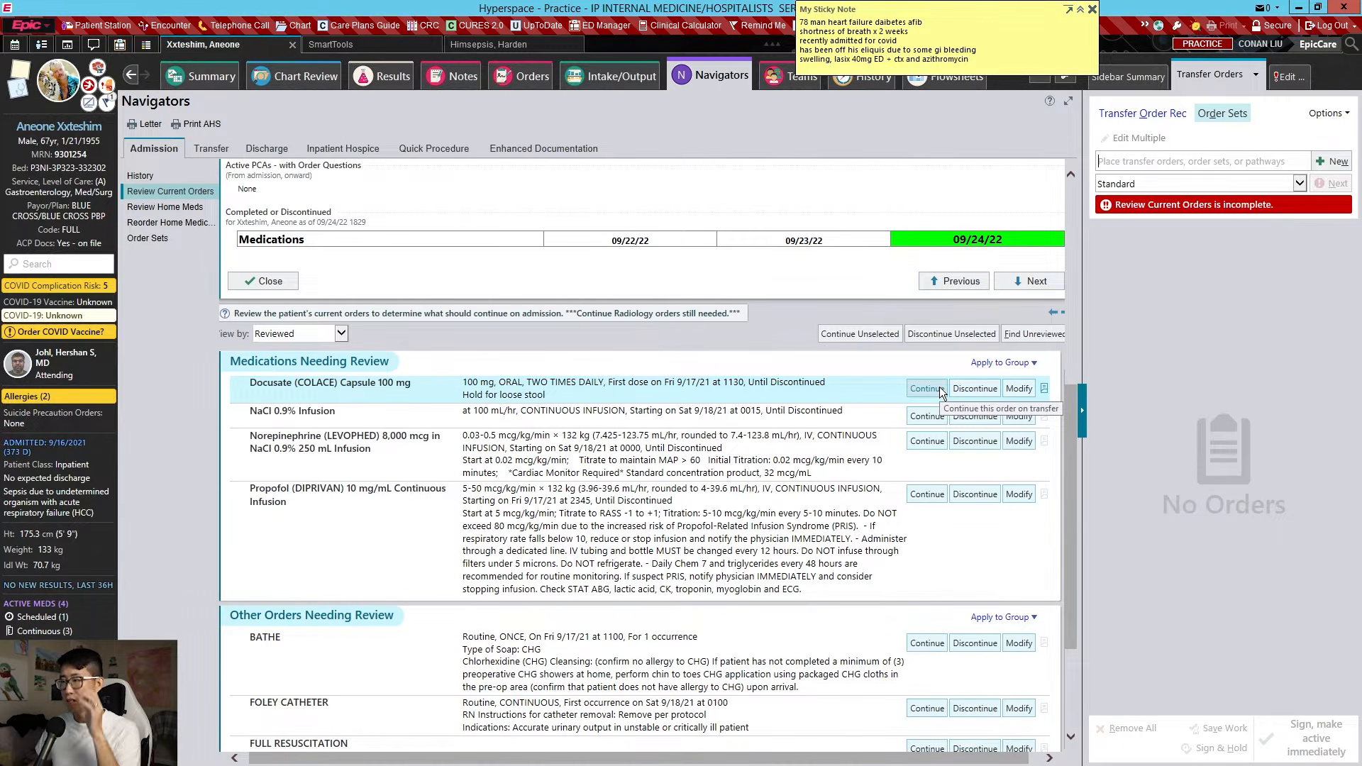
Discontinue Docusate and the NaCl 0.9%, Norepinephrine and Propofol infusions
left_click(965, 389)
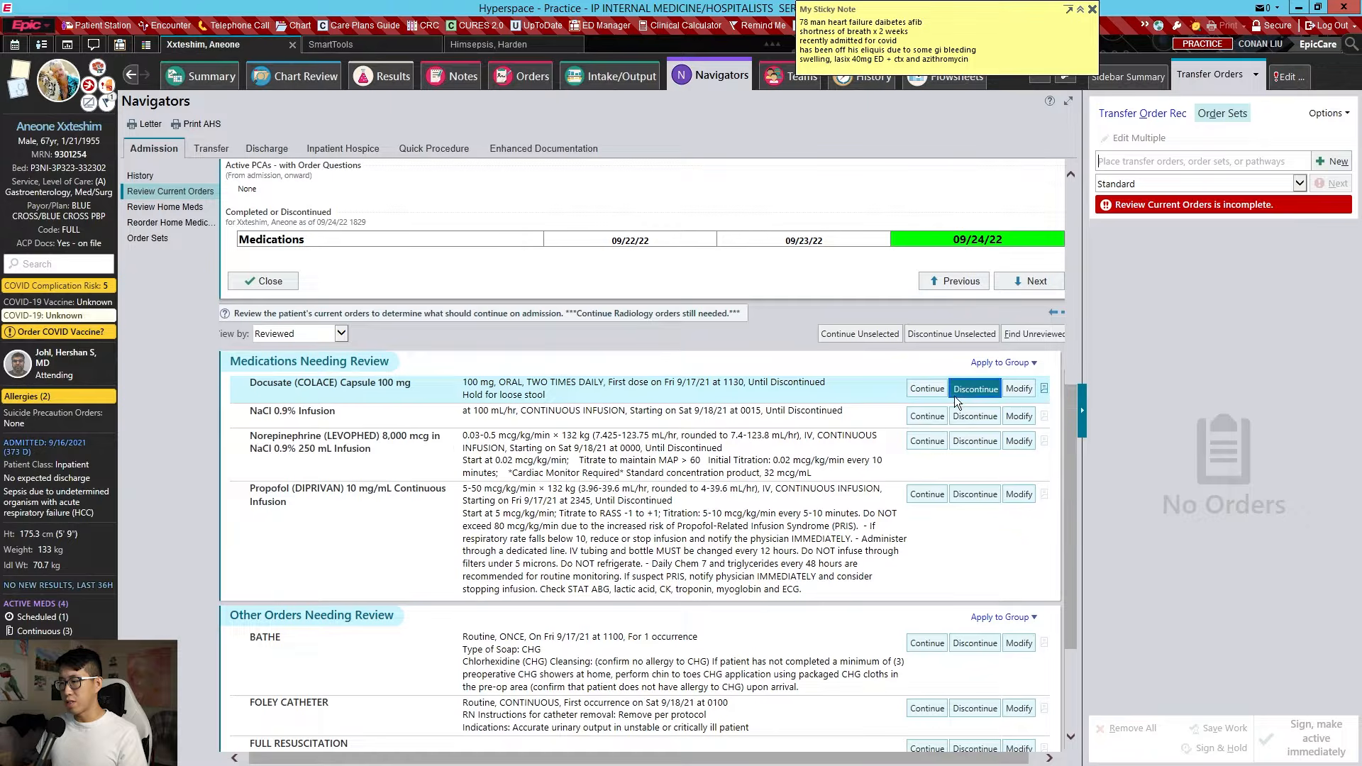
left_click(965, 419)
left_click(976, 442)
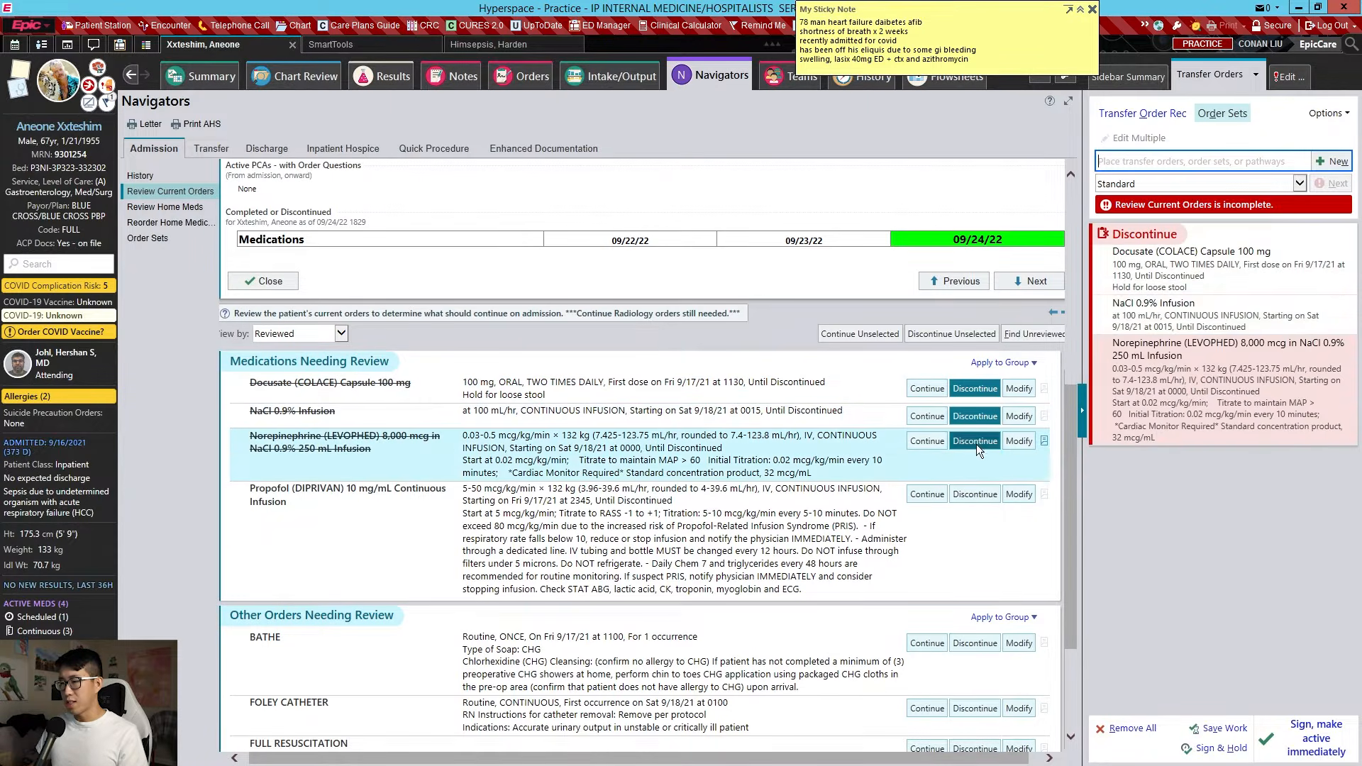
left_click(975, 495)
scroll(962, 454, "down", 2)
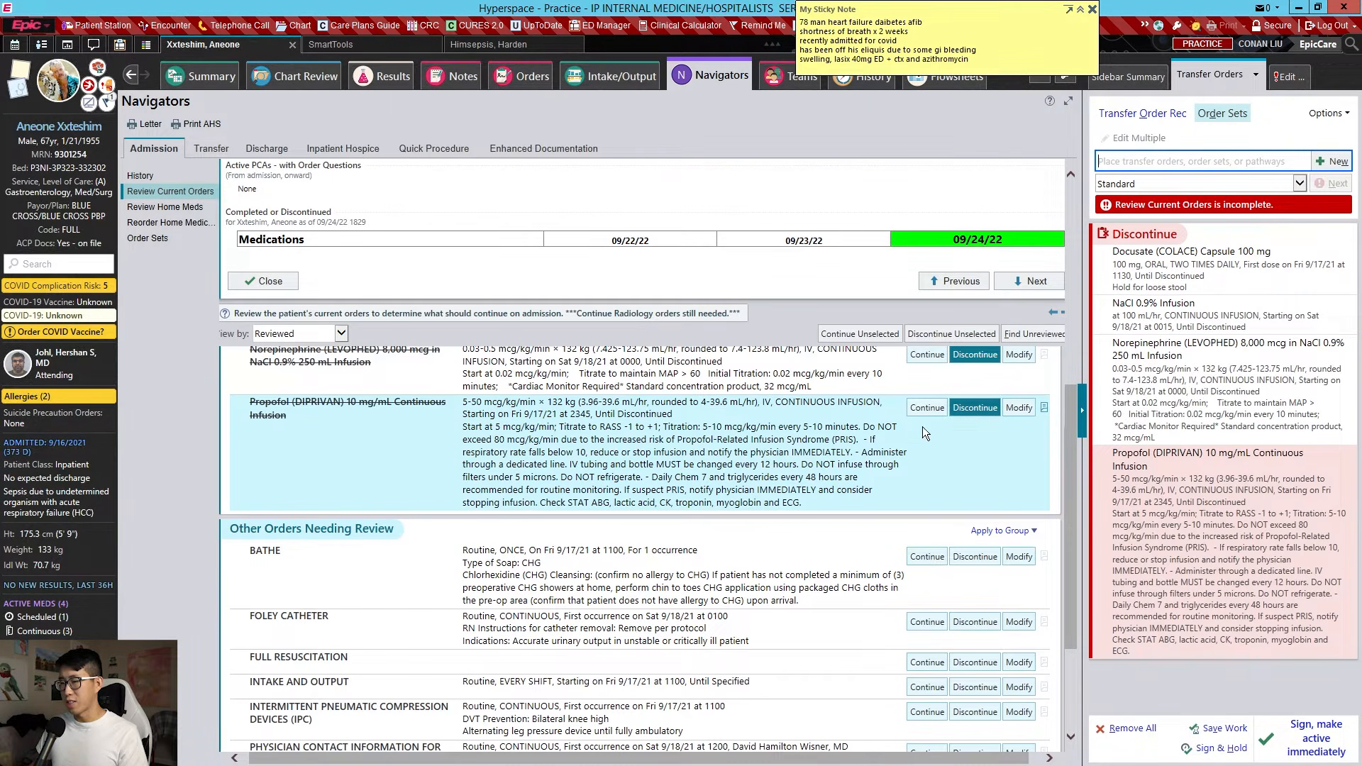
scroll(907, 430, "down", 3)
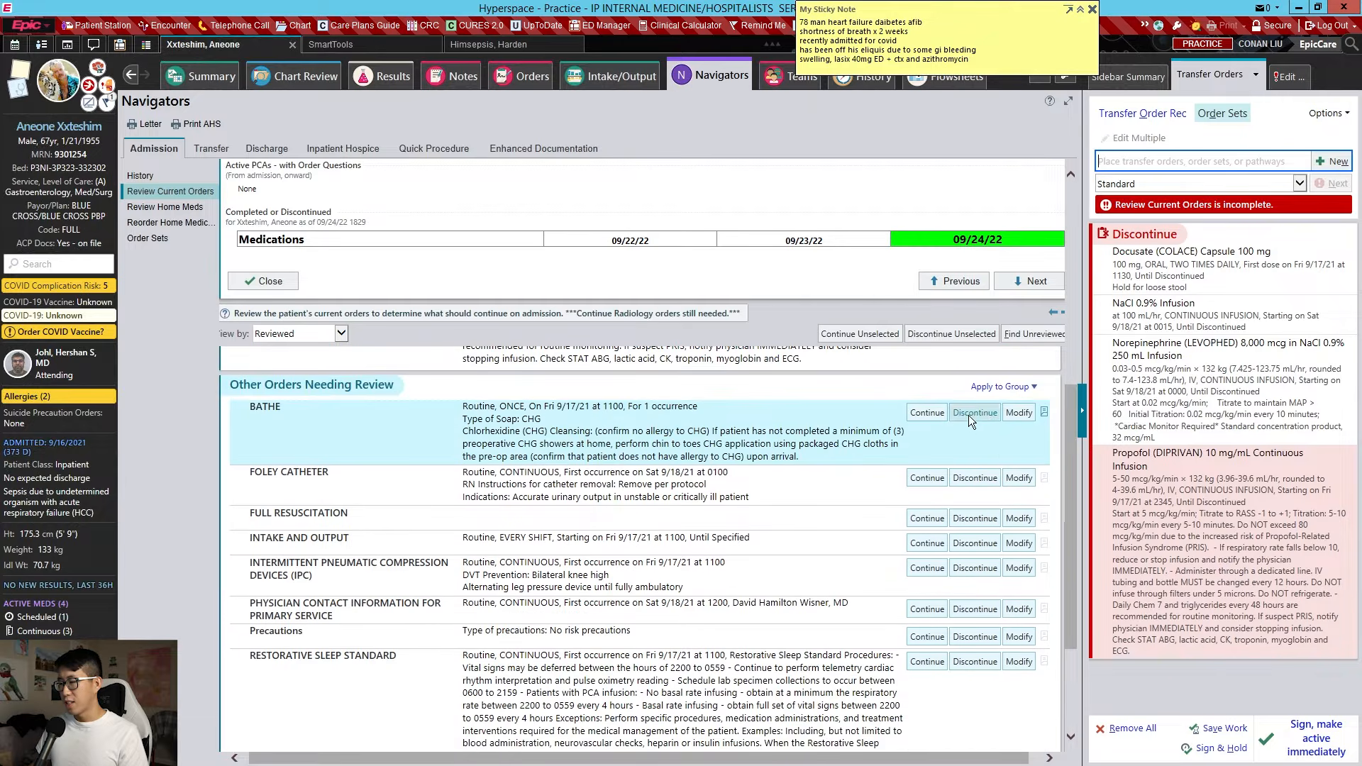
Discontinue the Bathe, Foley catheter, full resuscitation, intake/output, pneumatic compression and physician contact orders
left_click(977, 415)
left_click(985, 476)
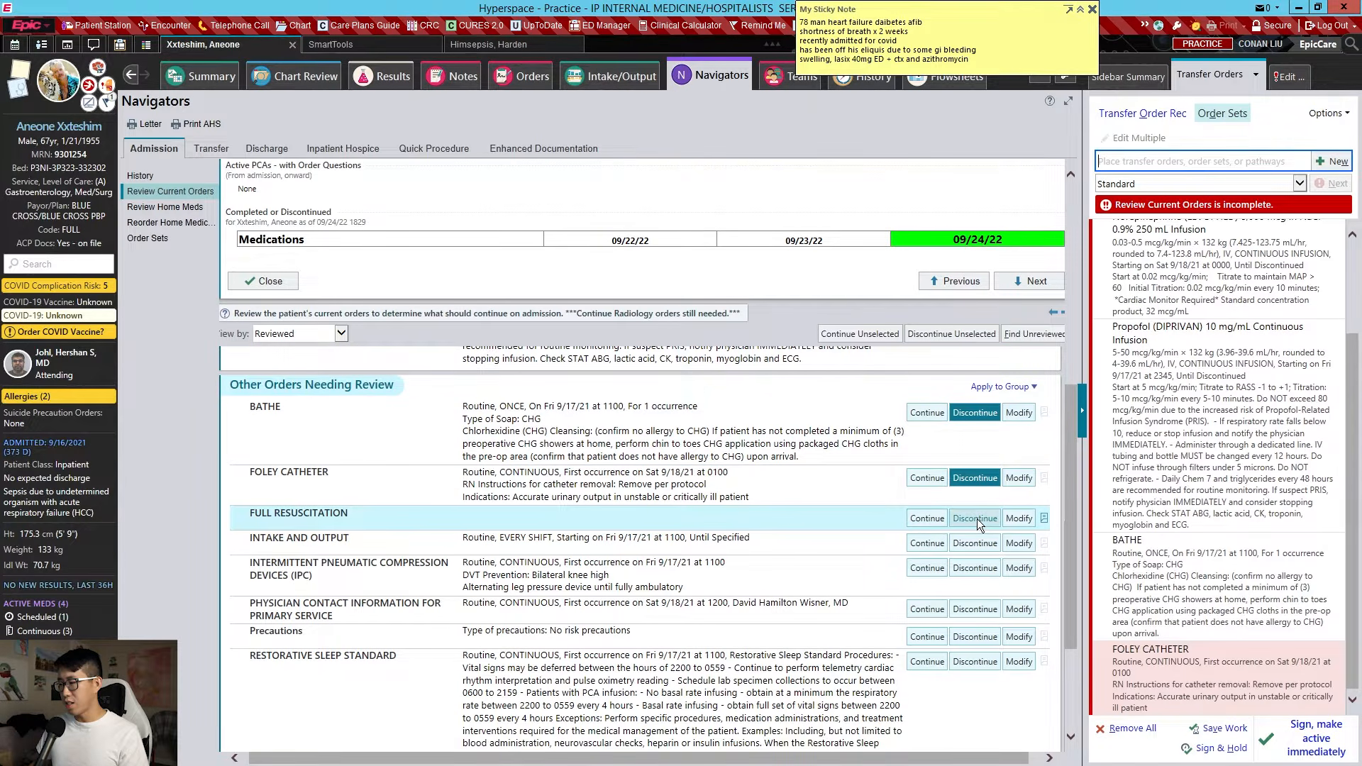
left_click(977, 518)
left_click(985, 544)
left_click(985, 570)
left_click(985, 611)
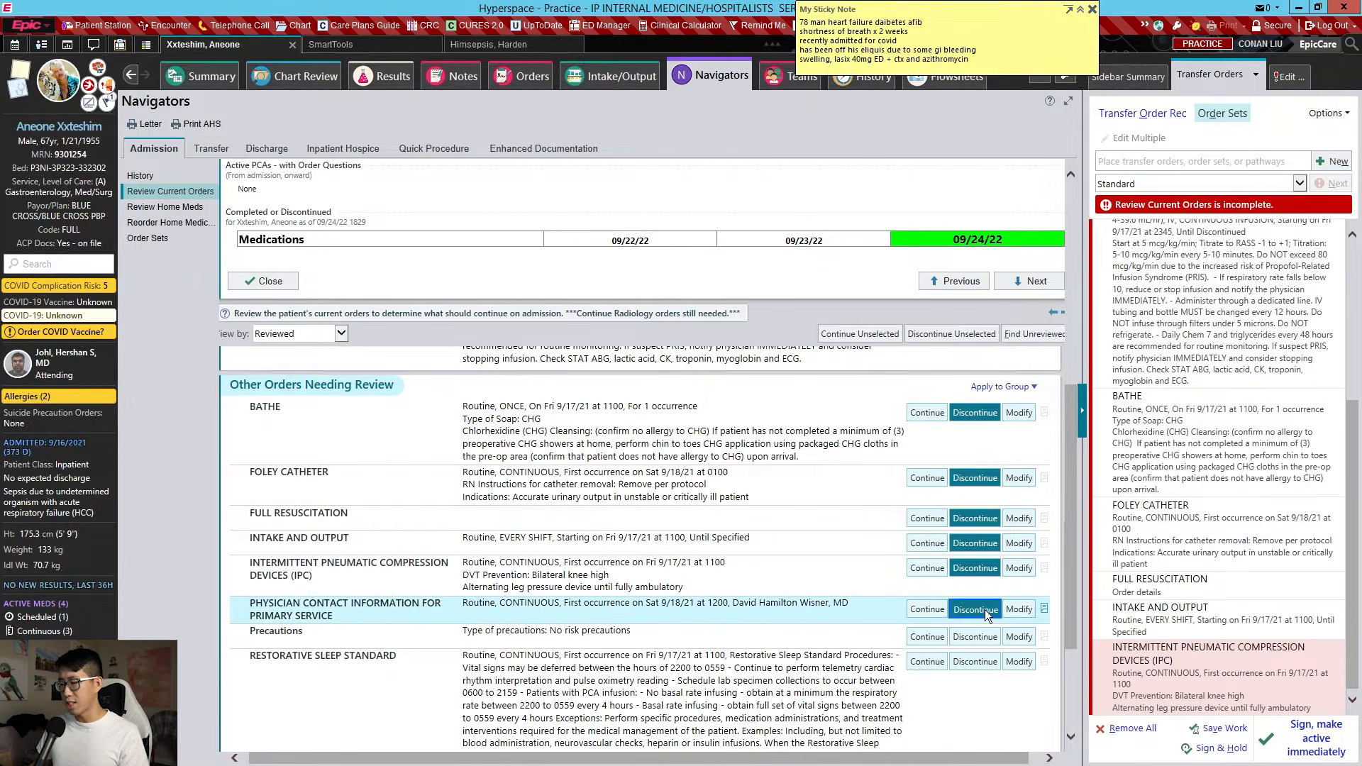
scroll(982, 596, "down", 3)
Discontinue the Precautions, restorative sleep, saline lock, smoking cessation counseling and weight orders
left_click(976, 458)
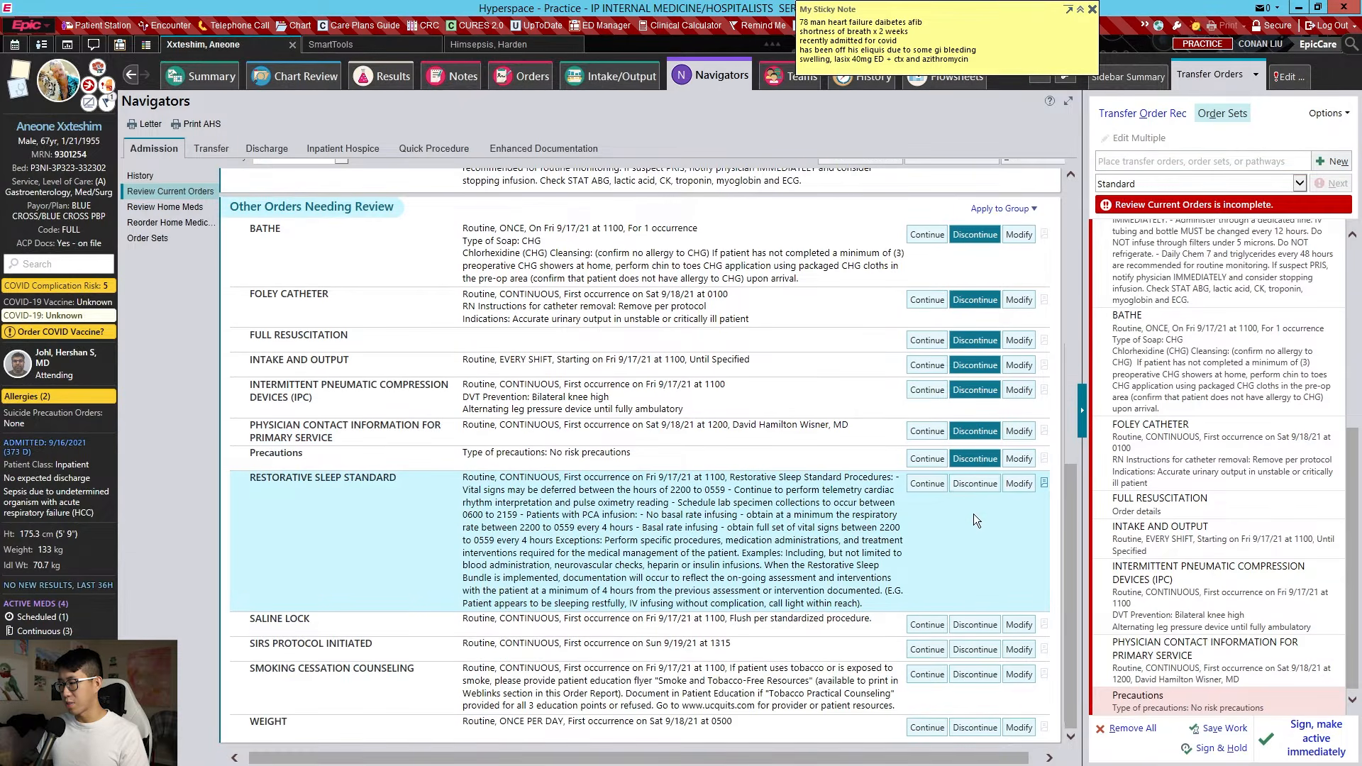
left_click(972, 483)
left_click(979, 625)
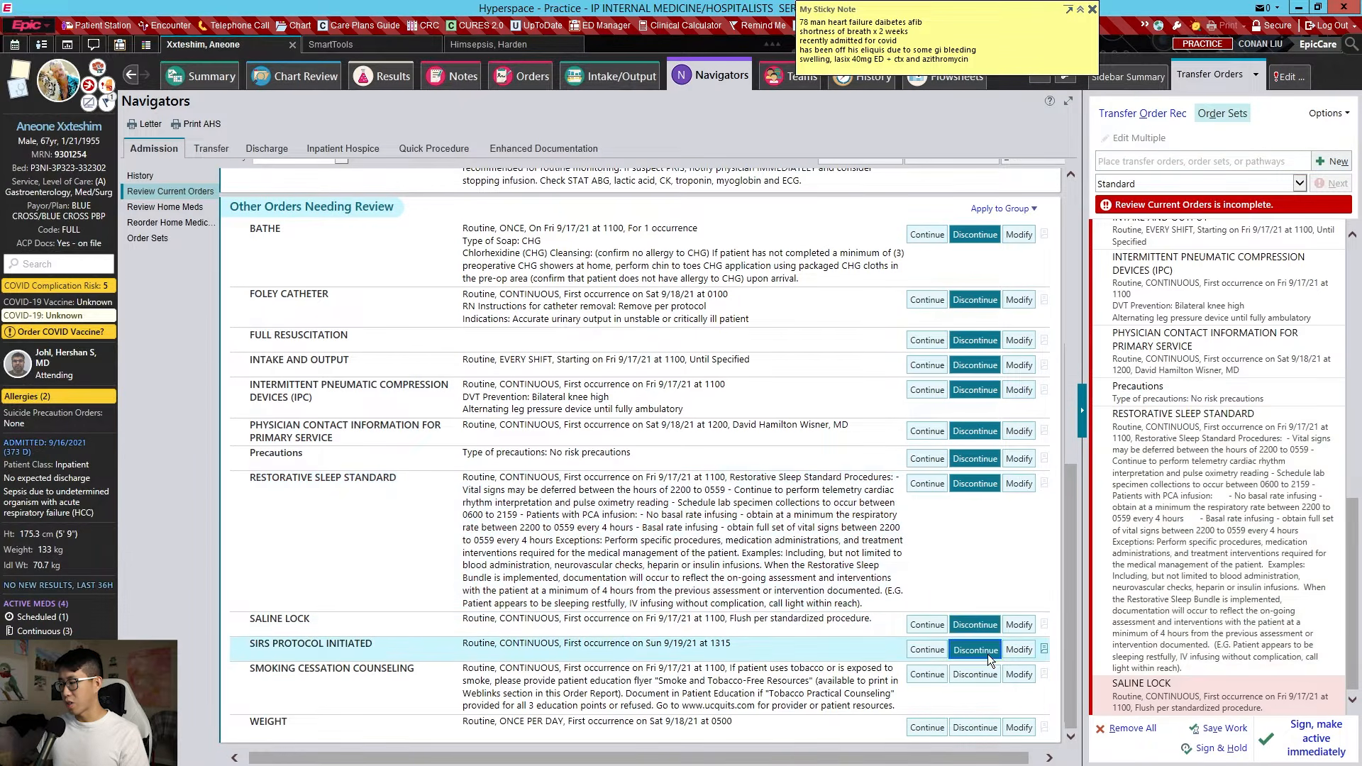
left_click(983, 675)
left_click(979, 727)
scroll(943, 460, "up", 6)
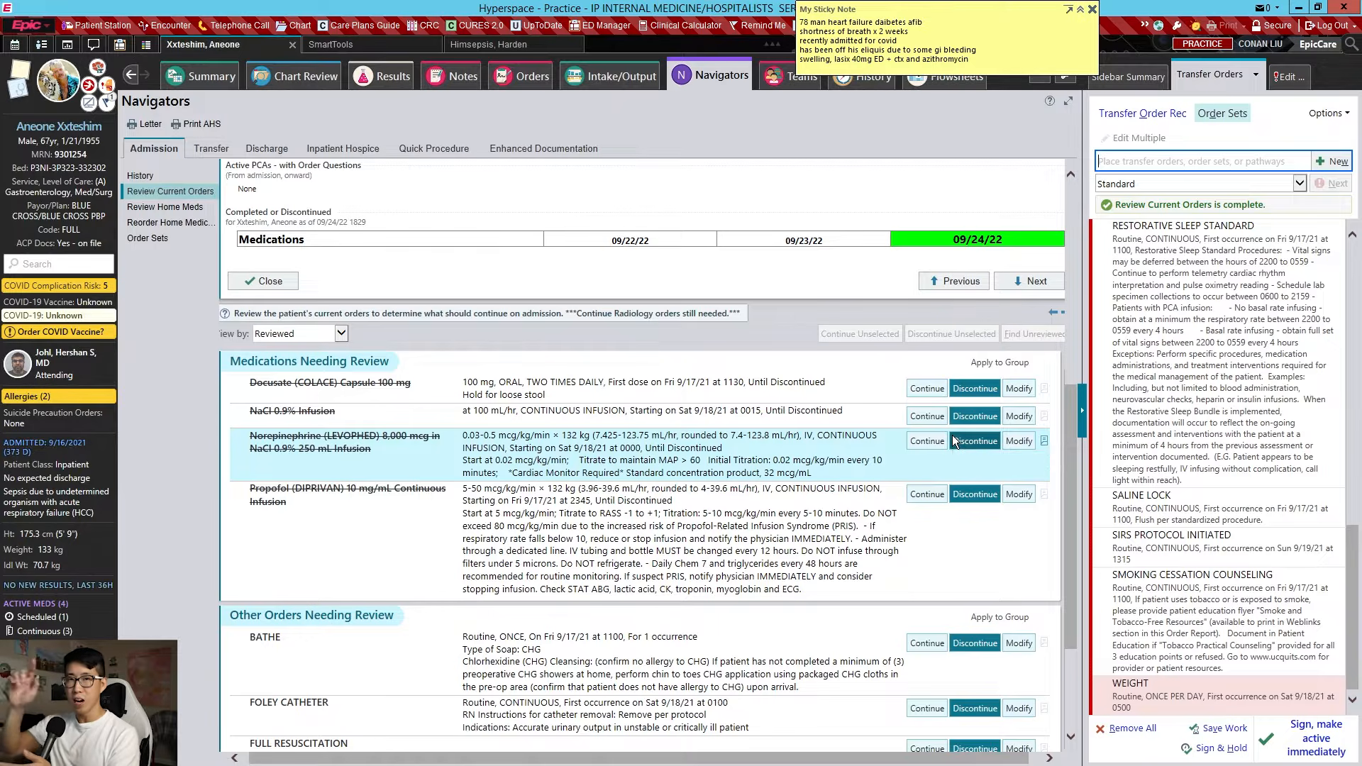
Bring up Review Home Meds and scroll through the home medication list
left_click(164, 209)
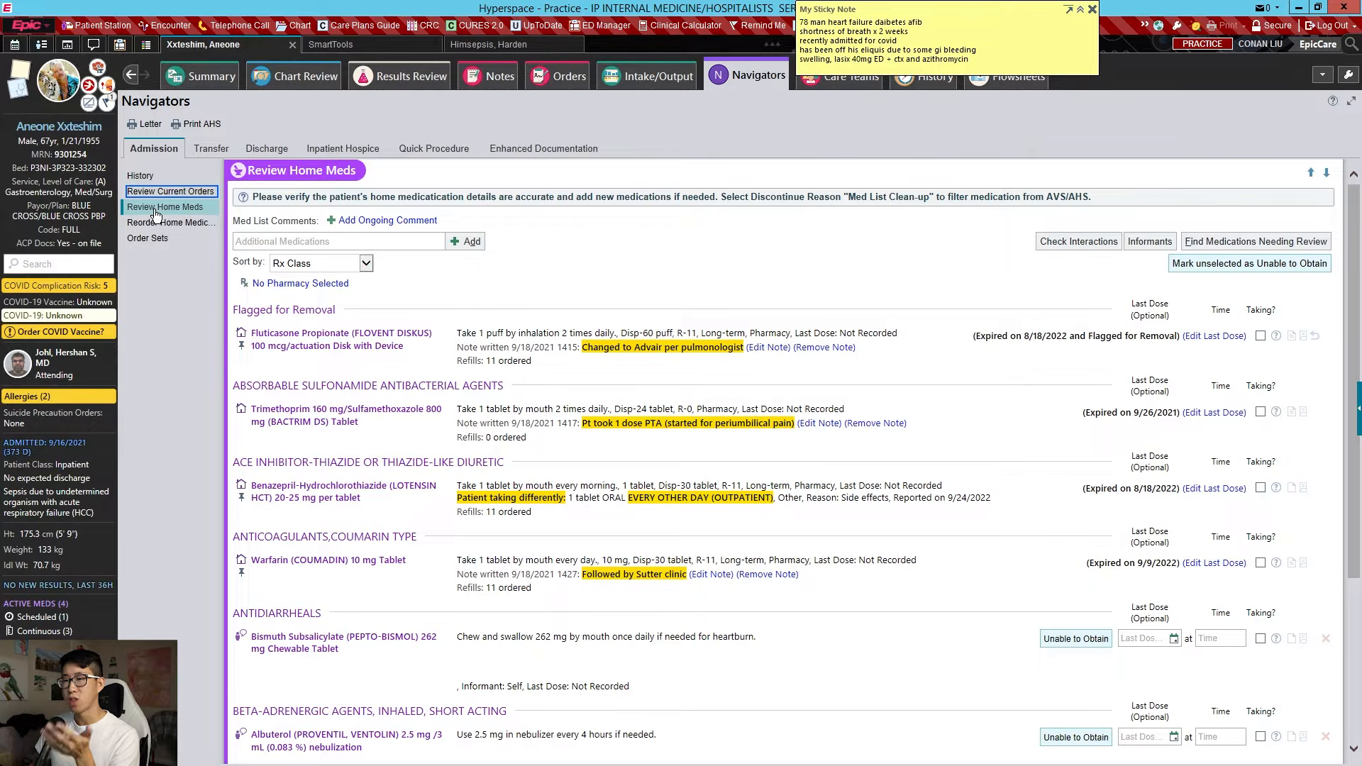
middle_click(461, 214)
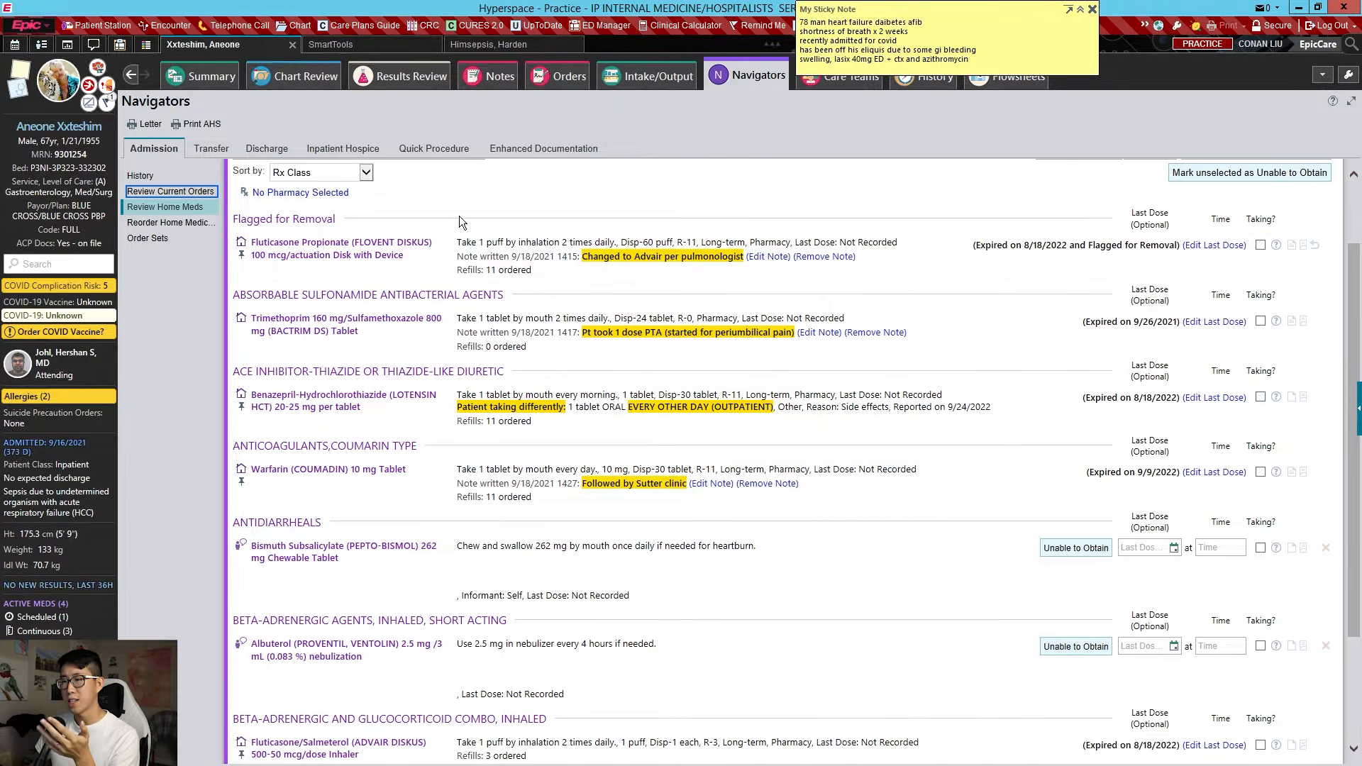
middle_click(475, 240)
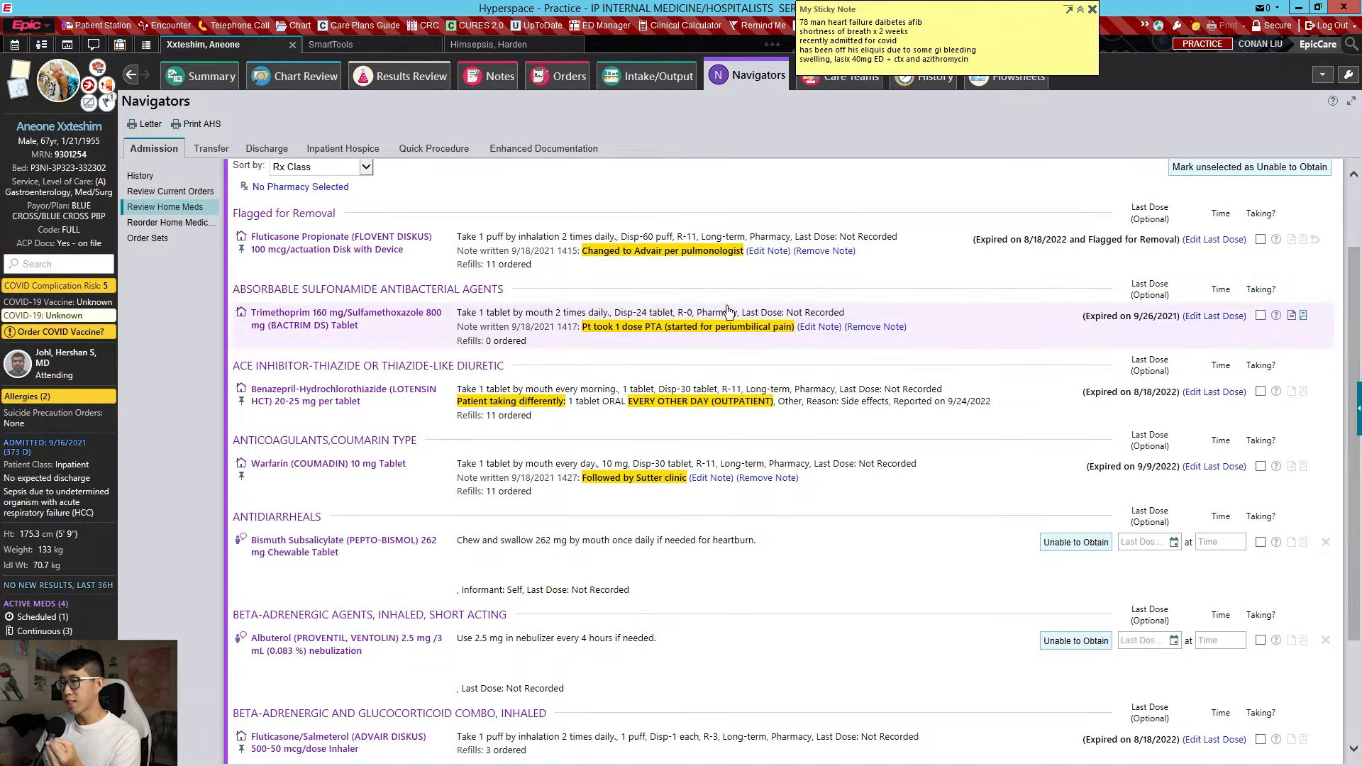
Add Lisinopril 20 mg tablet, daily by mouth, as a new home medication
scroll(348, 405, "up", 2)
left_click(323, 236)
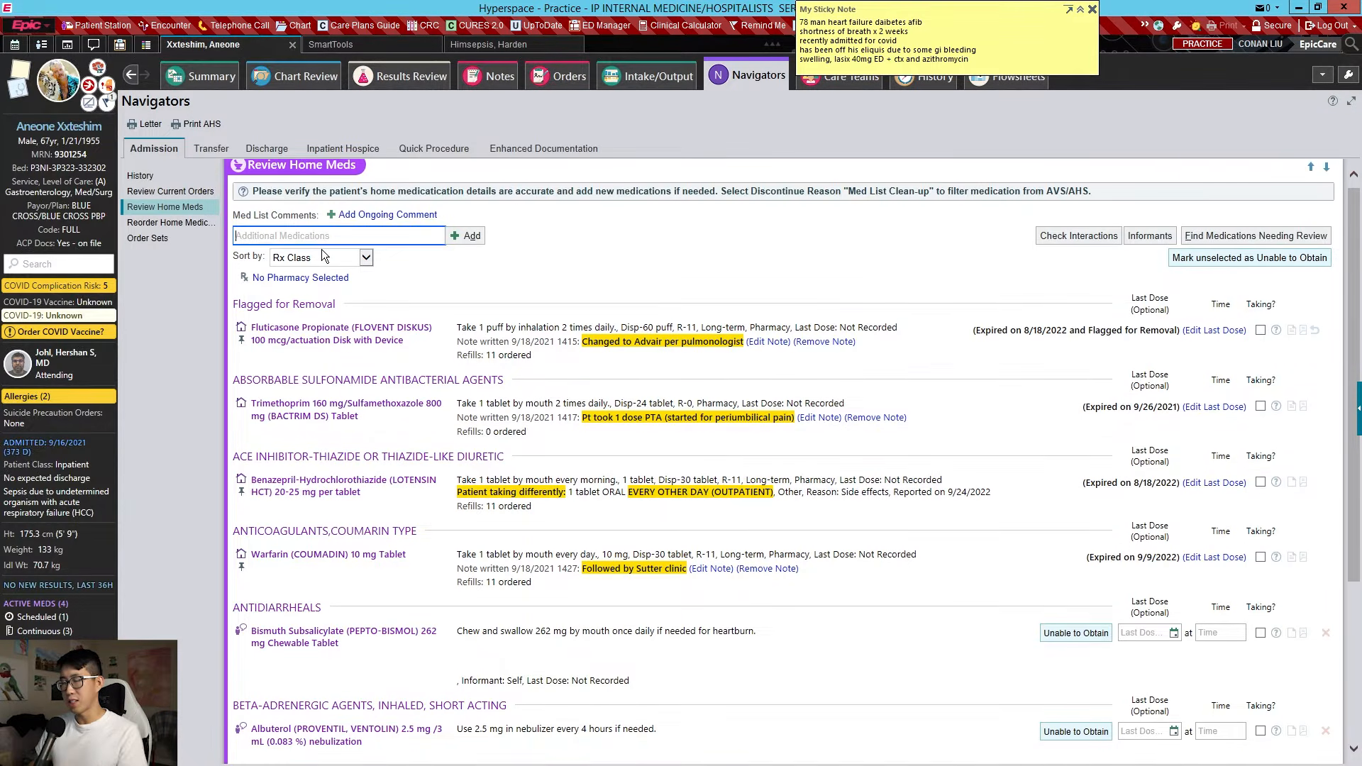
type("lisinopril")
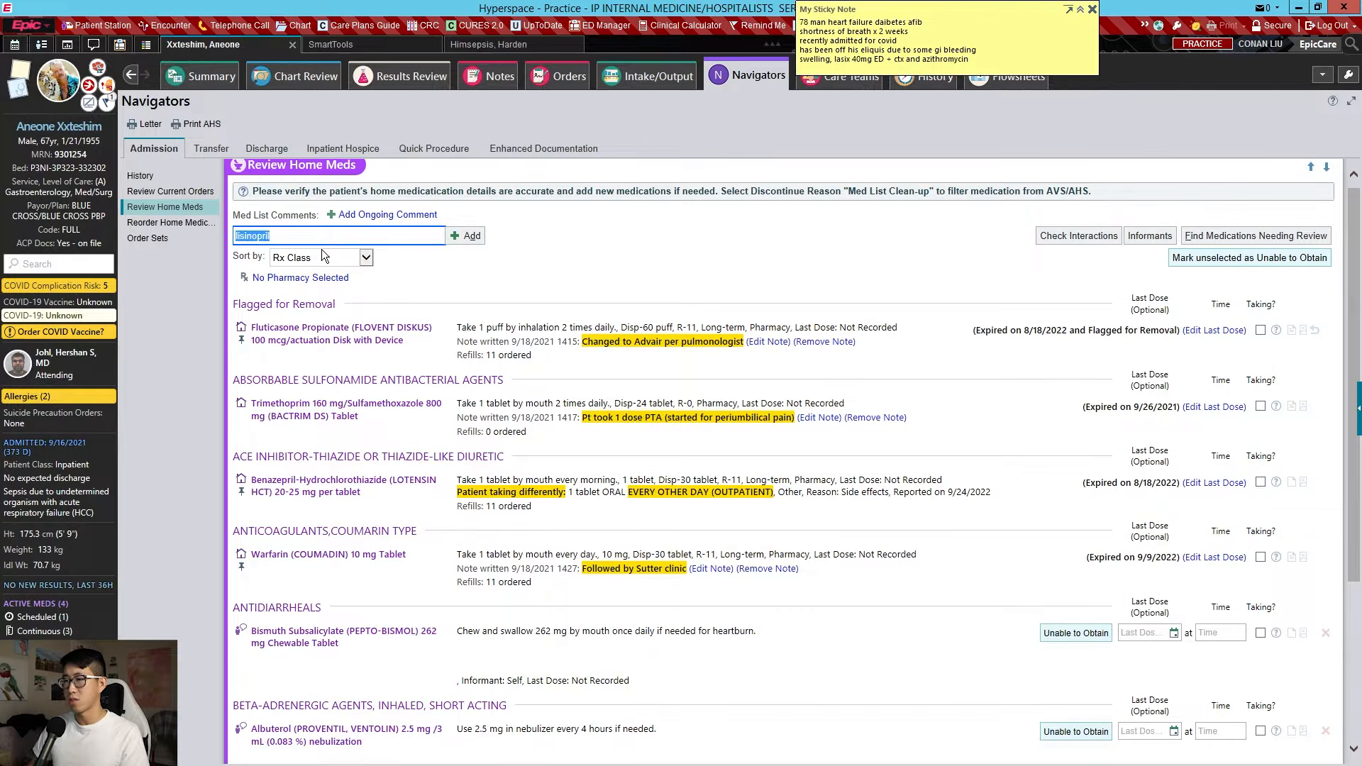
key("Return")
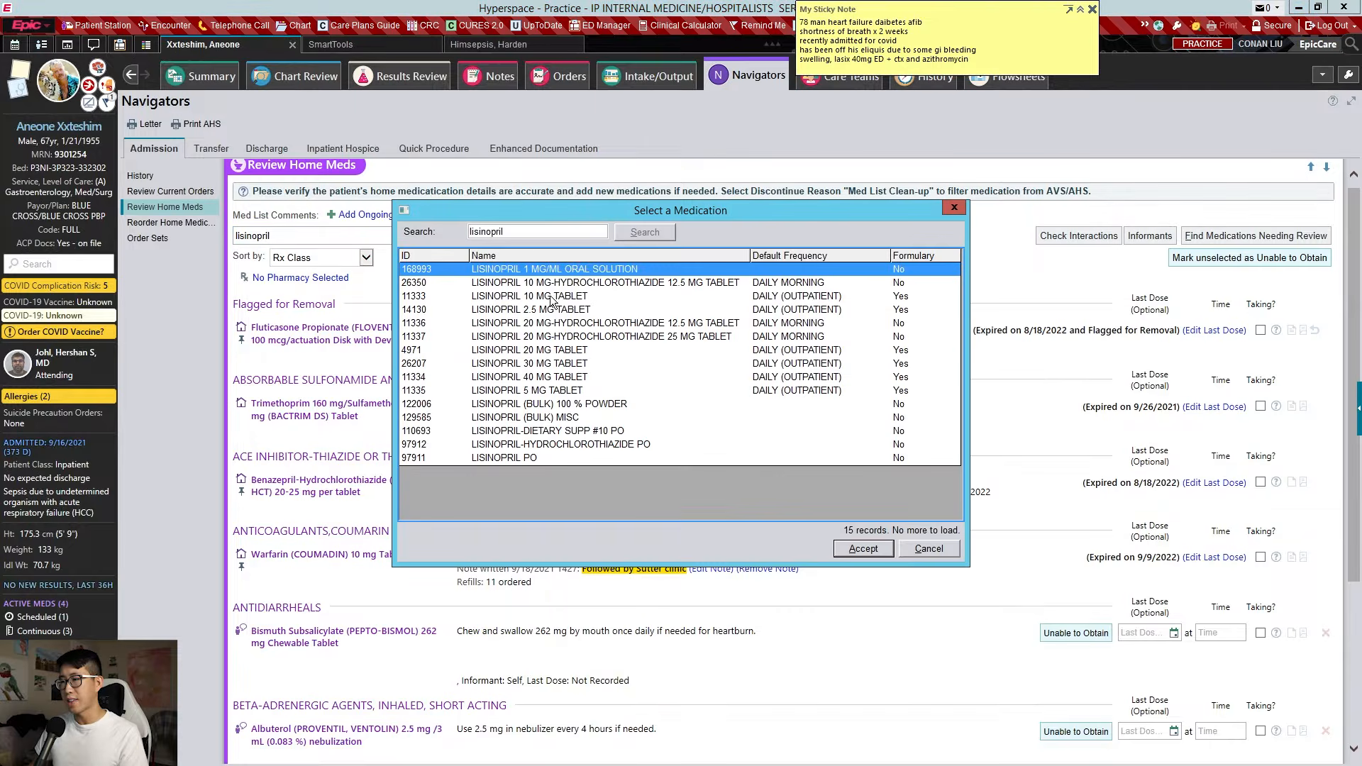
double_click(577, 350)
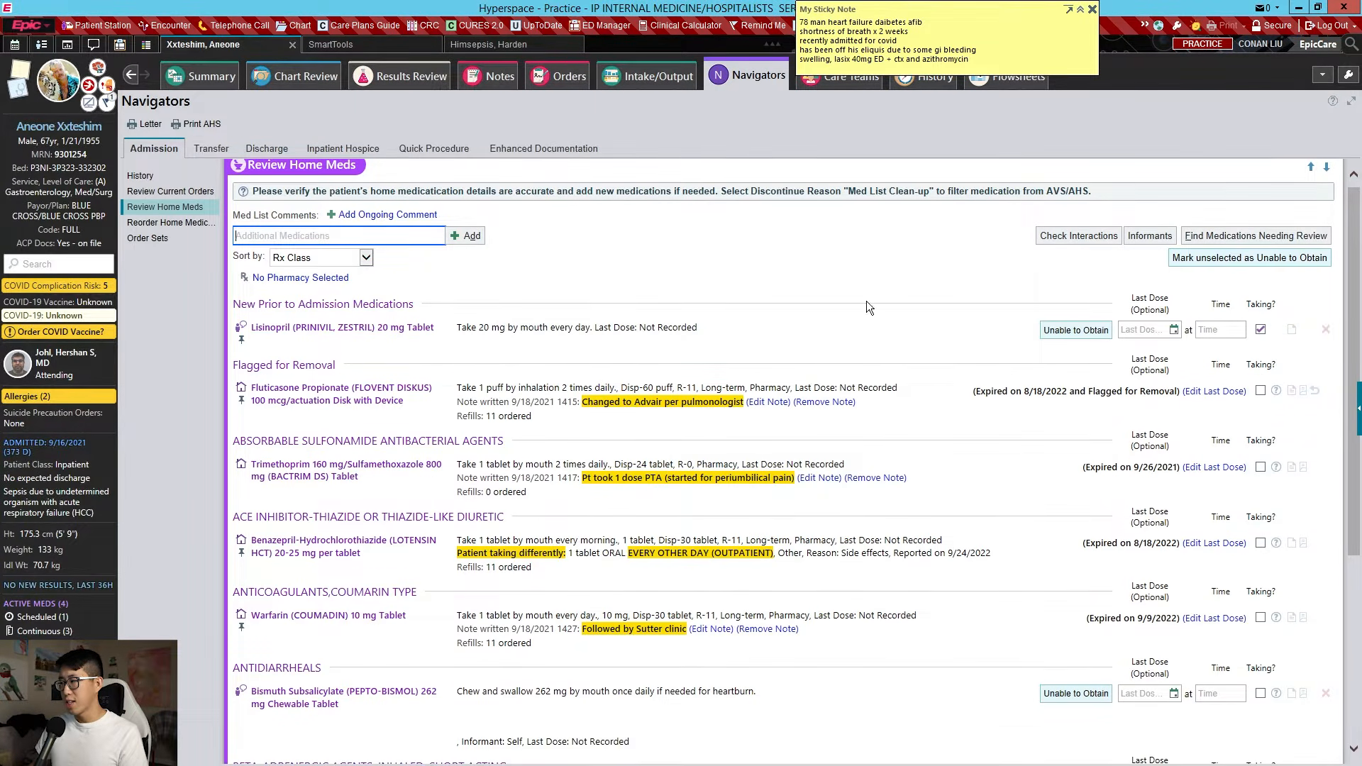
left_click(1270, 333)
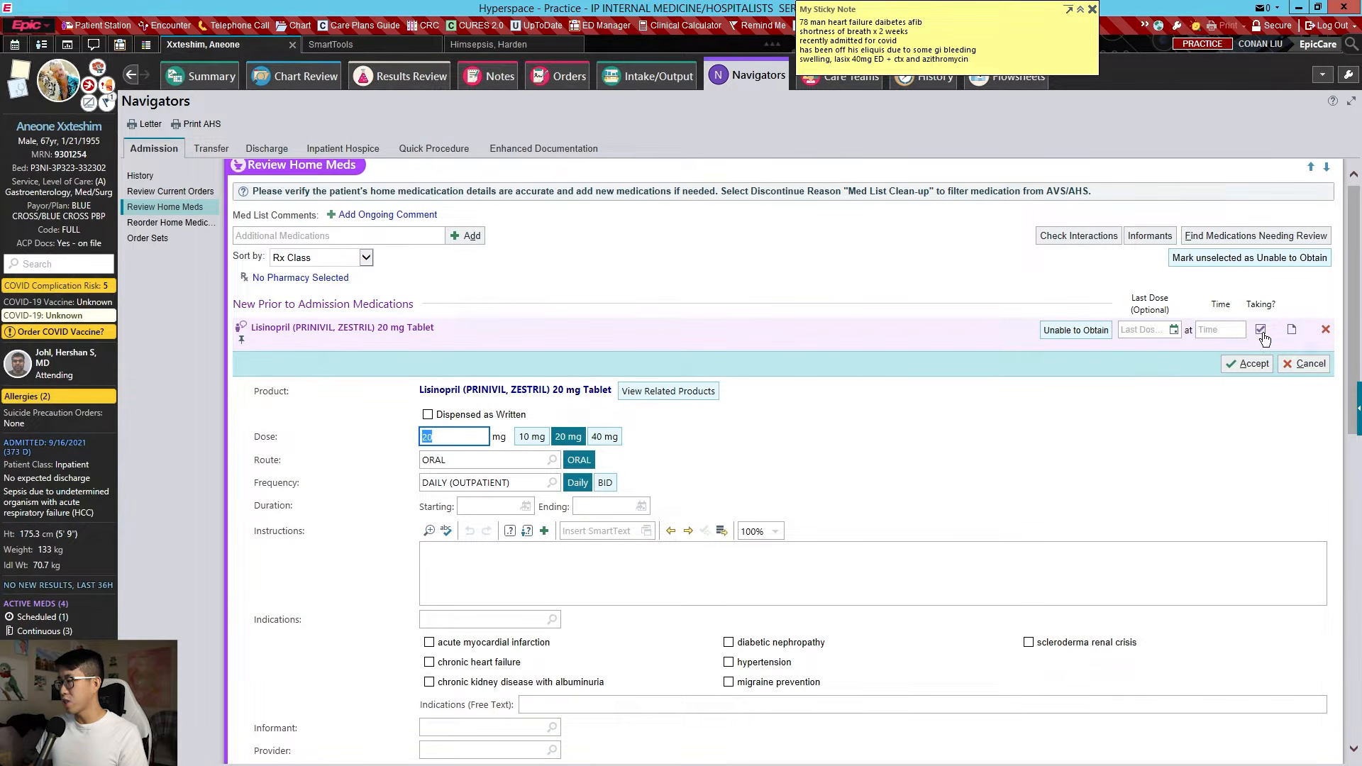
left_click(1247, 363)
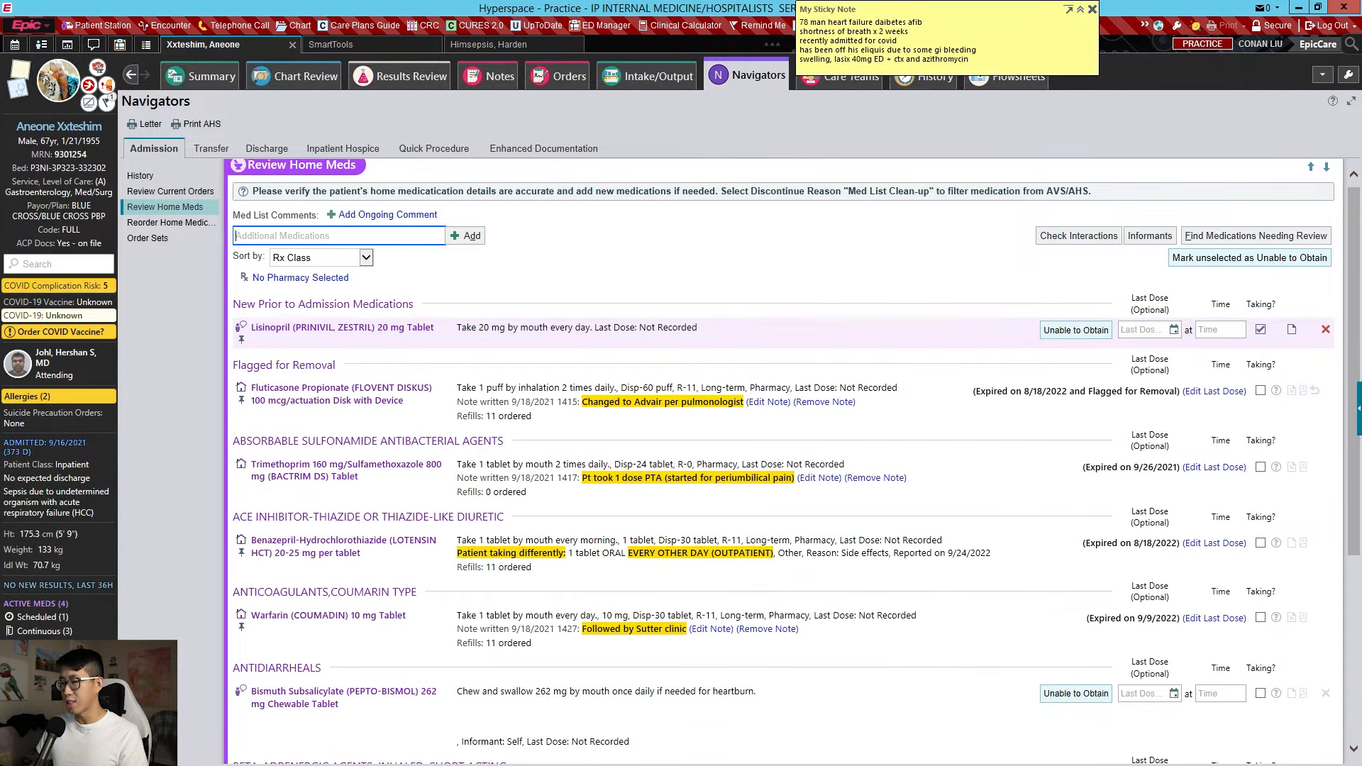
Mark Bismuth Subsalicylate and Albuterol as currently taking
scroll(1256, 333, "down", 3)
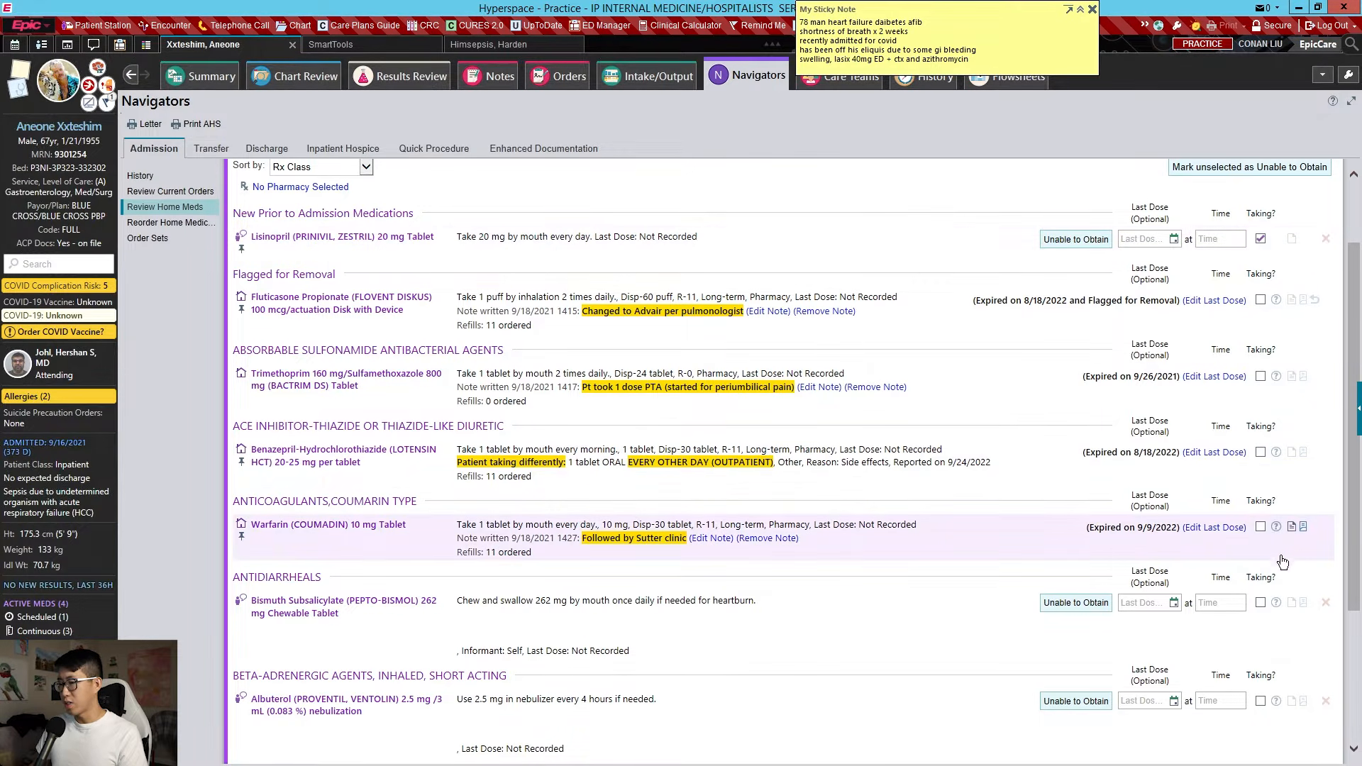
left_click(1261, 602)
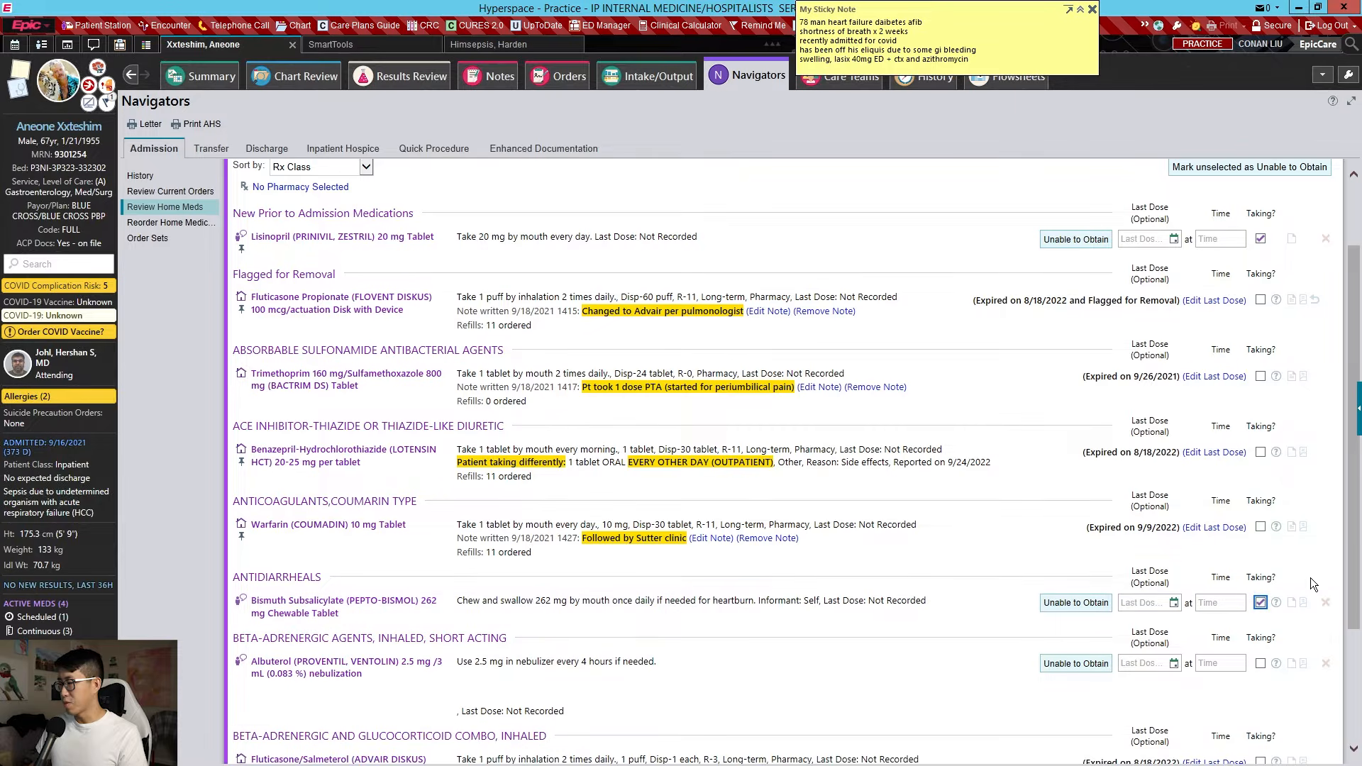
scroll(1266, 594, "down", 3)
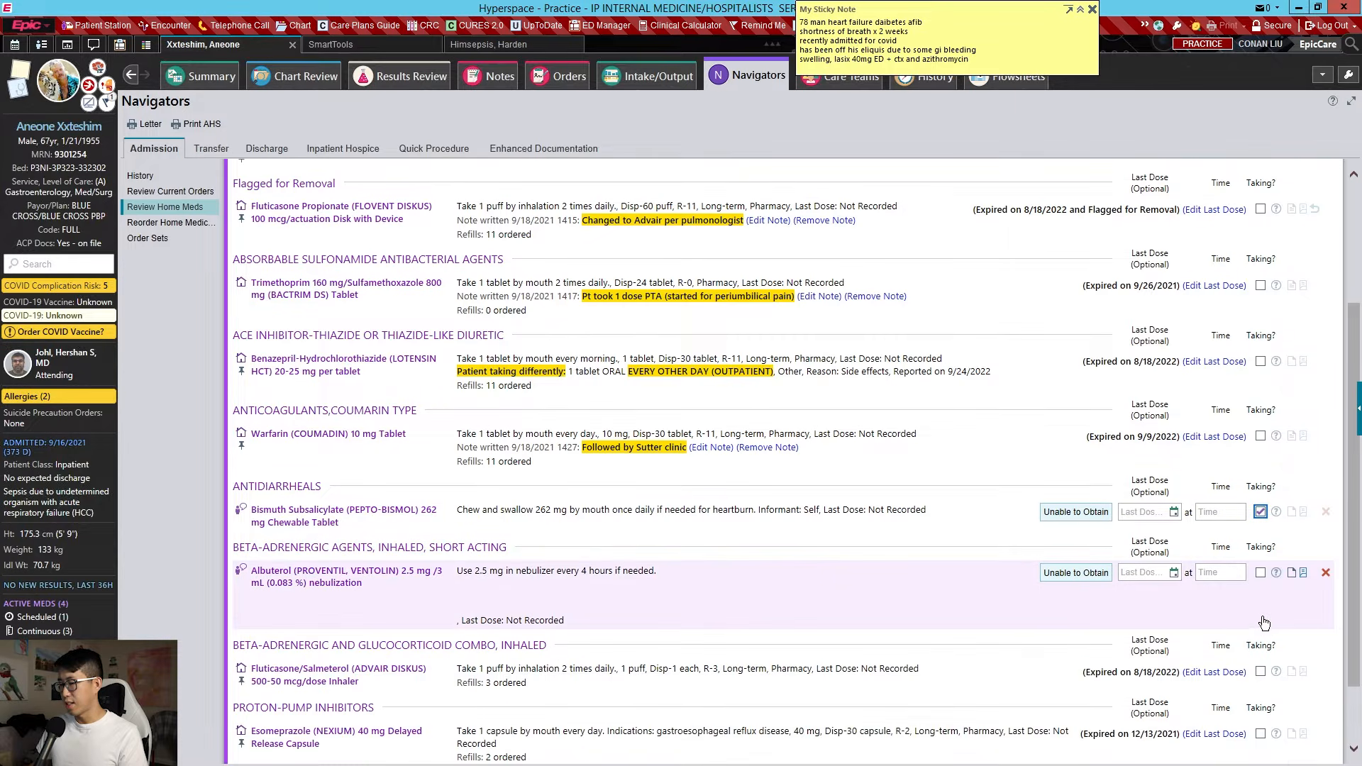
left_click(1261, 573)
mouse_move(1276, 695)
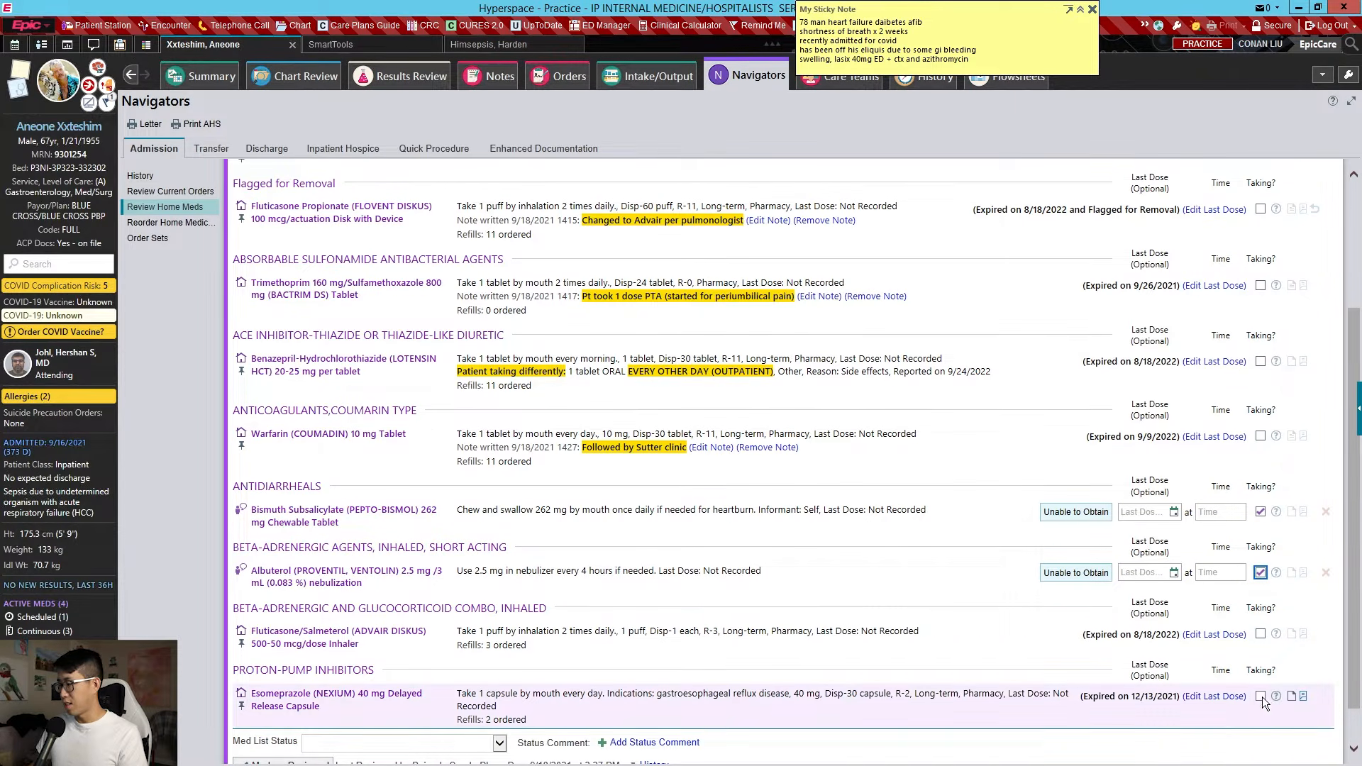
scroll(366, 293, "up", 2)
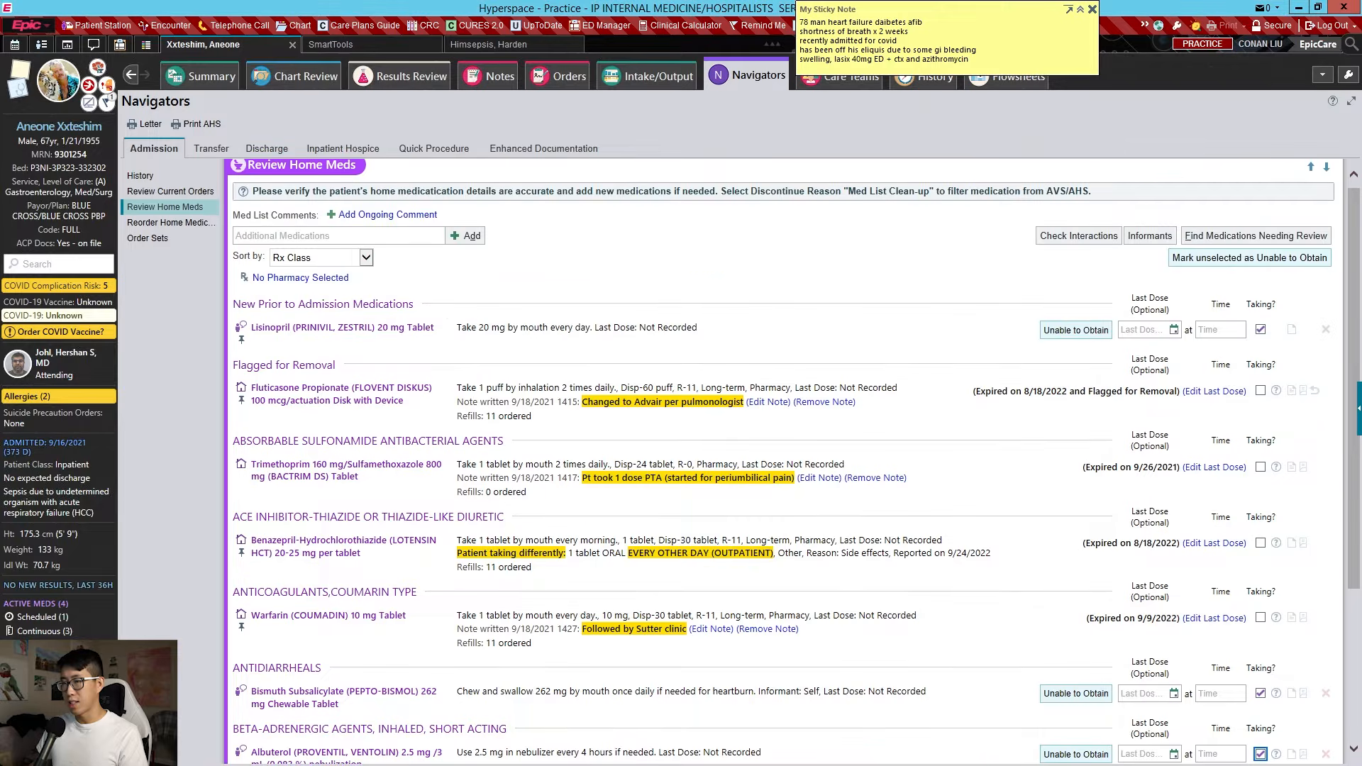
Add metoprolol and Eliquis 5 mg to home meds, with apixaban marked not taking
left_click(333, 237)
type("metoprol")
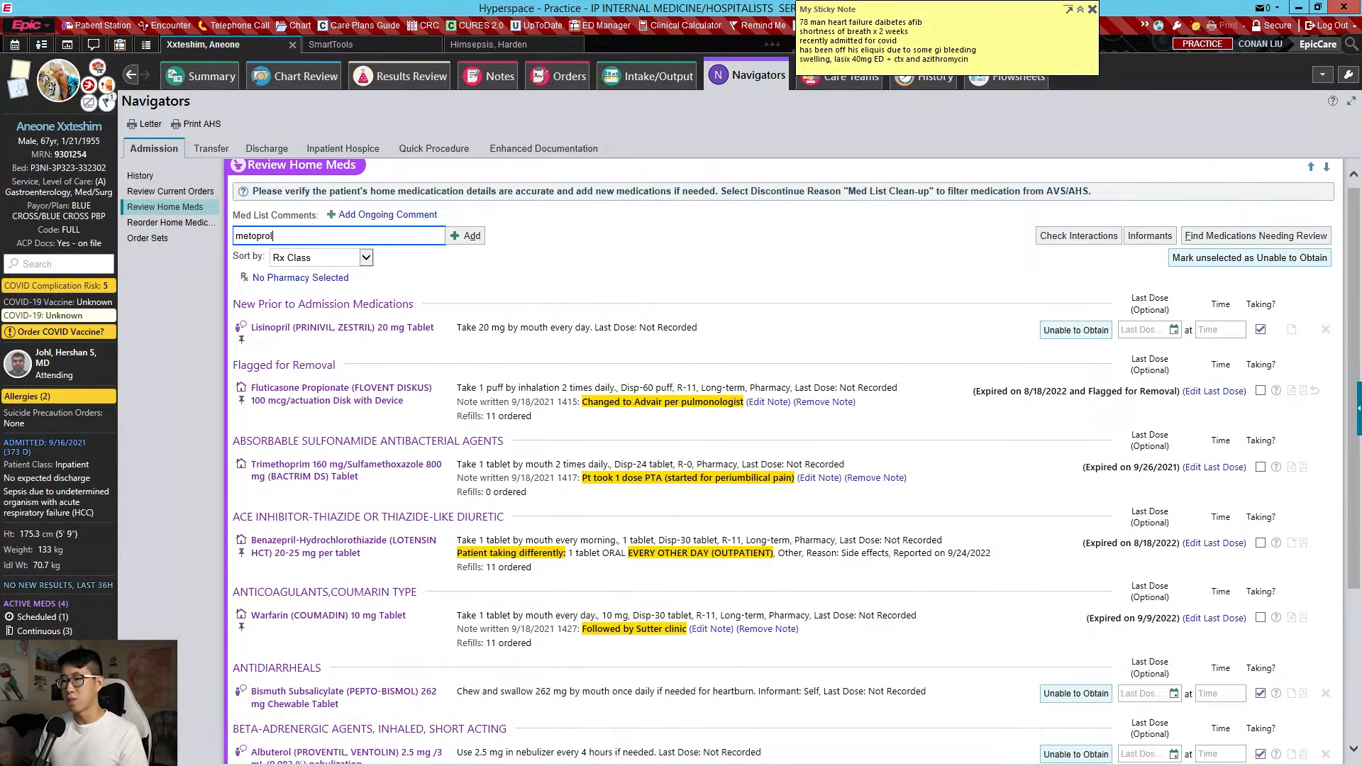
type("ol")
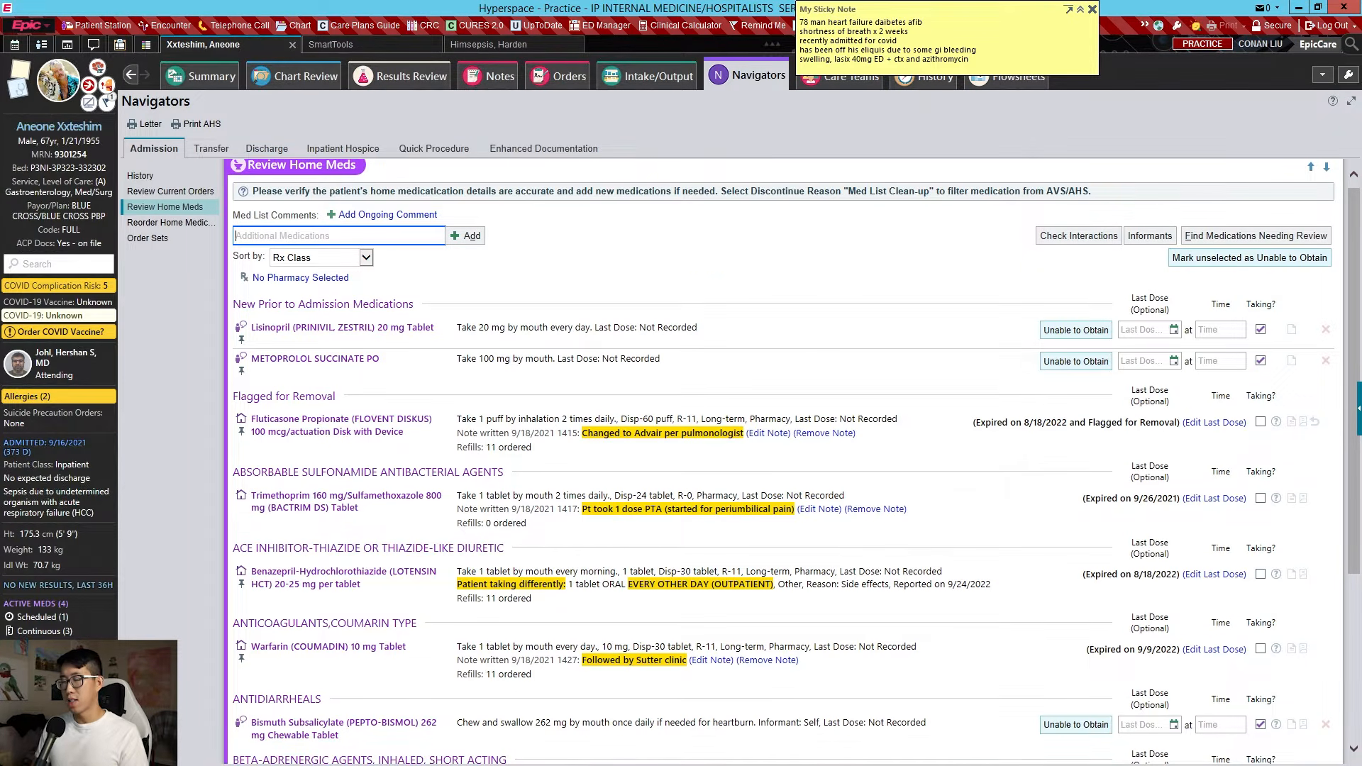
type("eliquis")
key("Return")
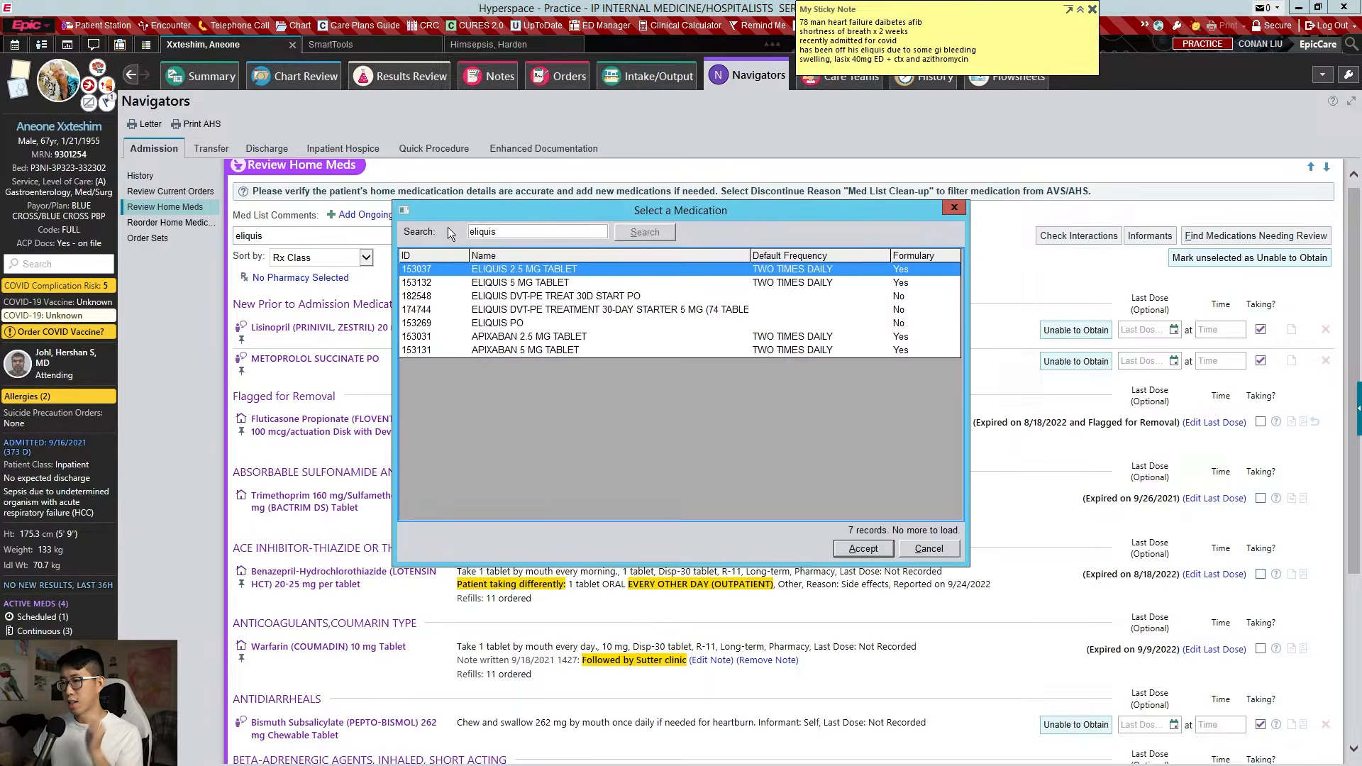
double_click(565, 282)
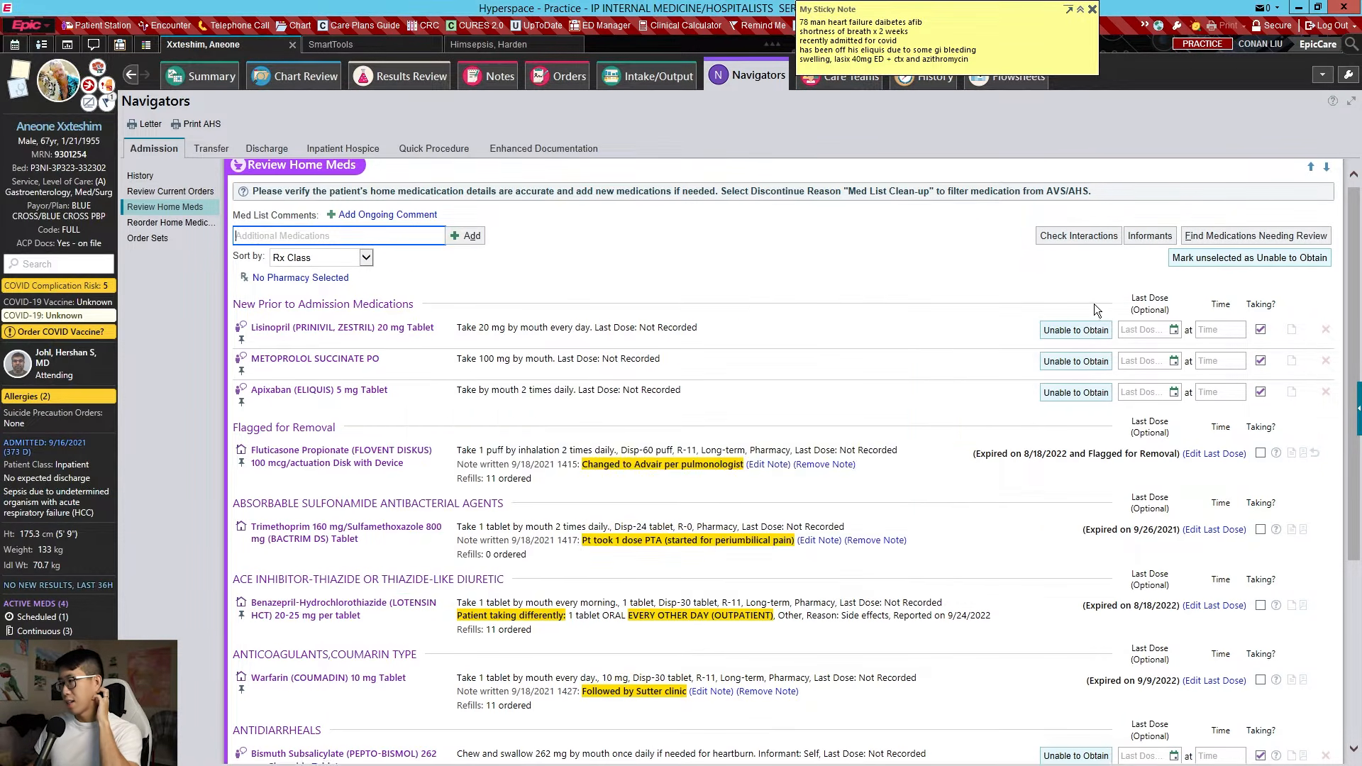
left_click(1260, 392)
left_click(1249, 426)
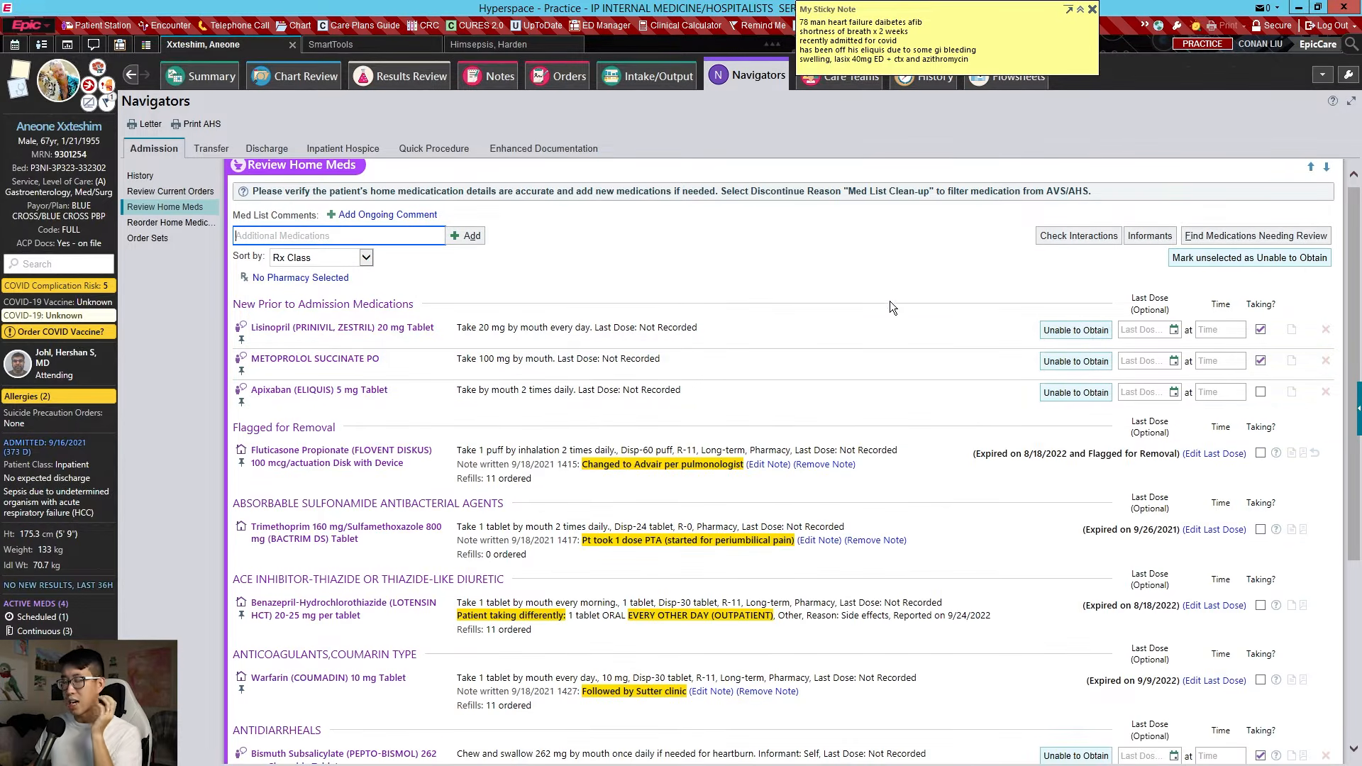
Mark the home medication list as reviewed and go to Reorder Home Medications
scroll(653, 334, "down", 5)
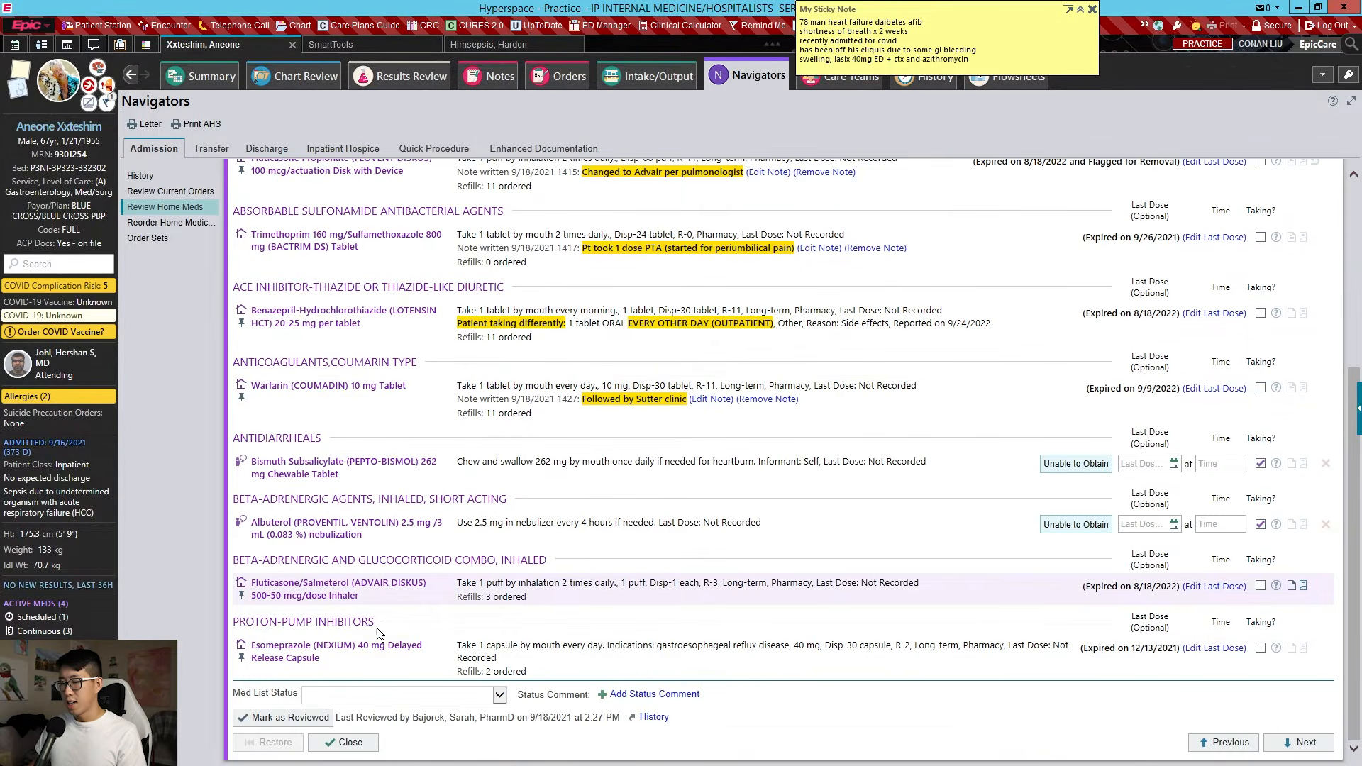
left_click(312, 717)
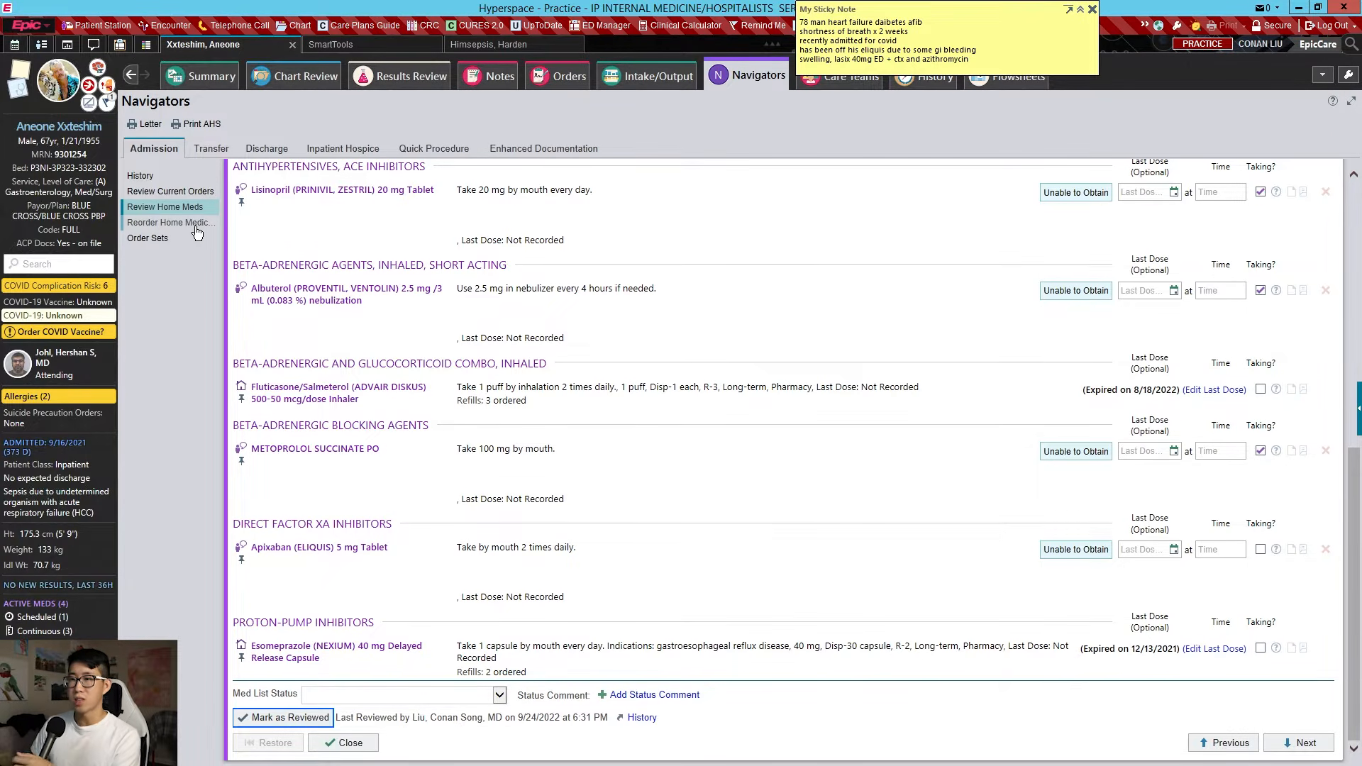
left_click(197, 231)
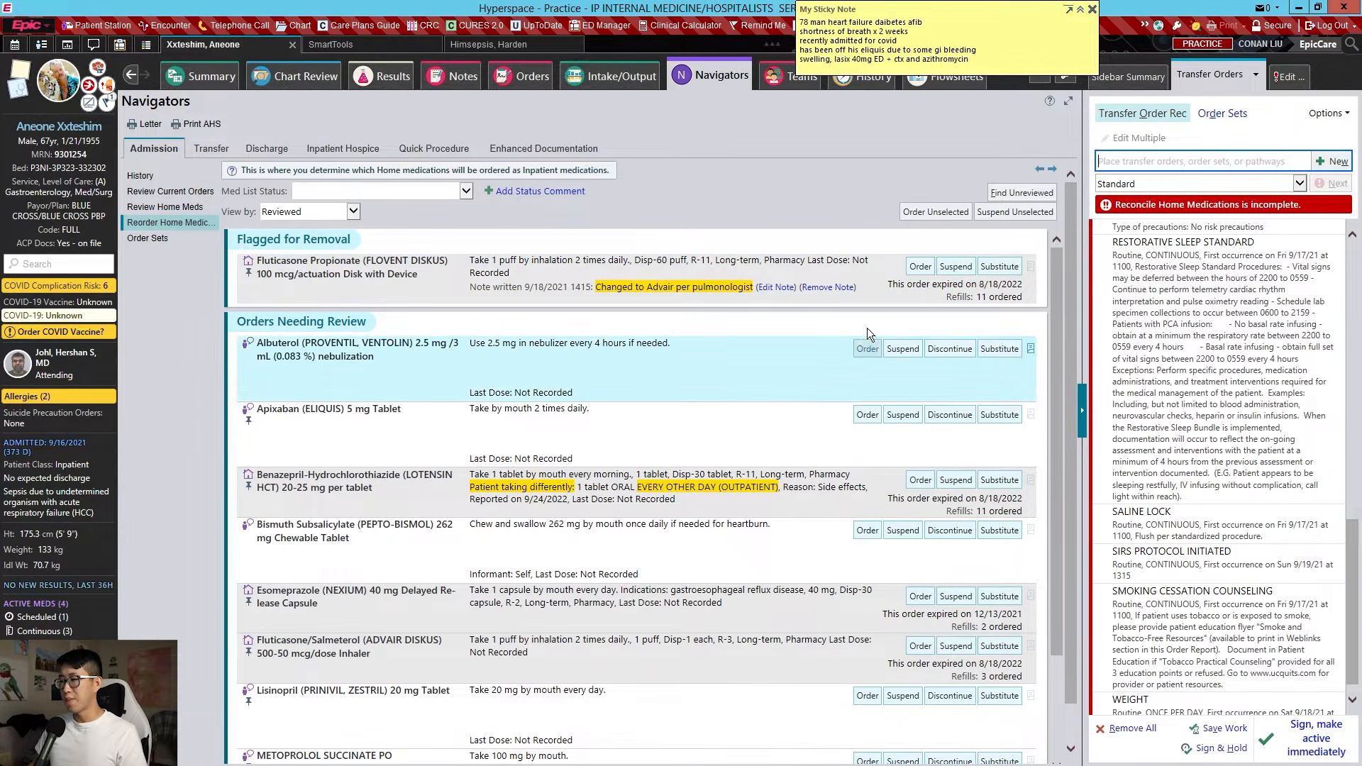
Don't order Flovent, and order Lisinopril 20 mg every morning (QAM)
left_click(969, 269)
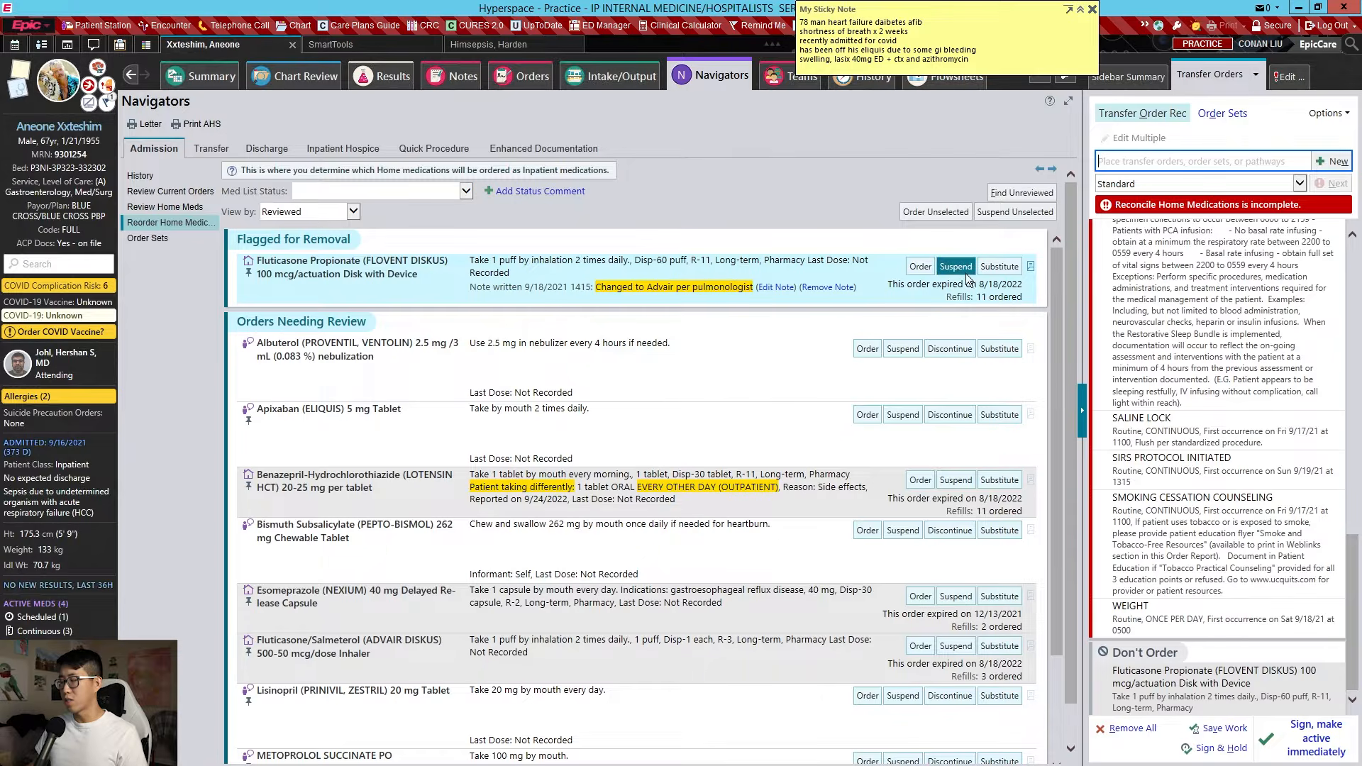
scroll(964, 284, "down", 3)
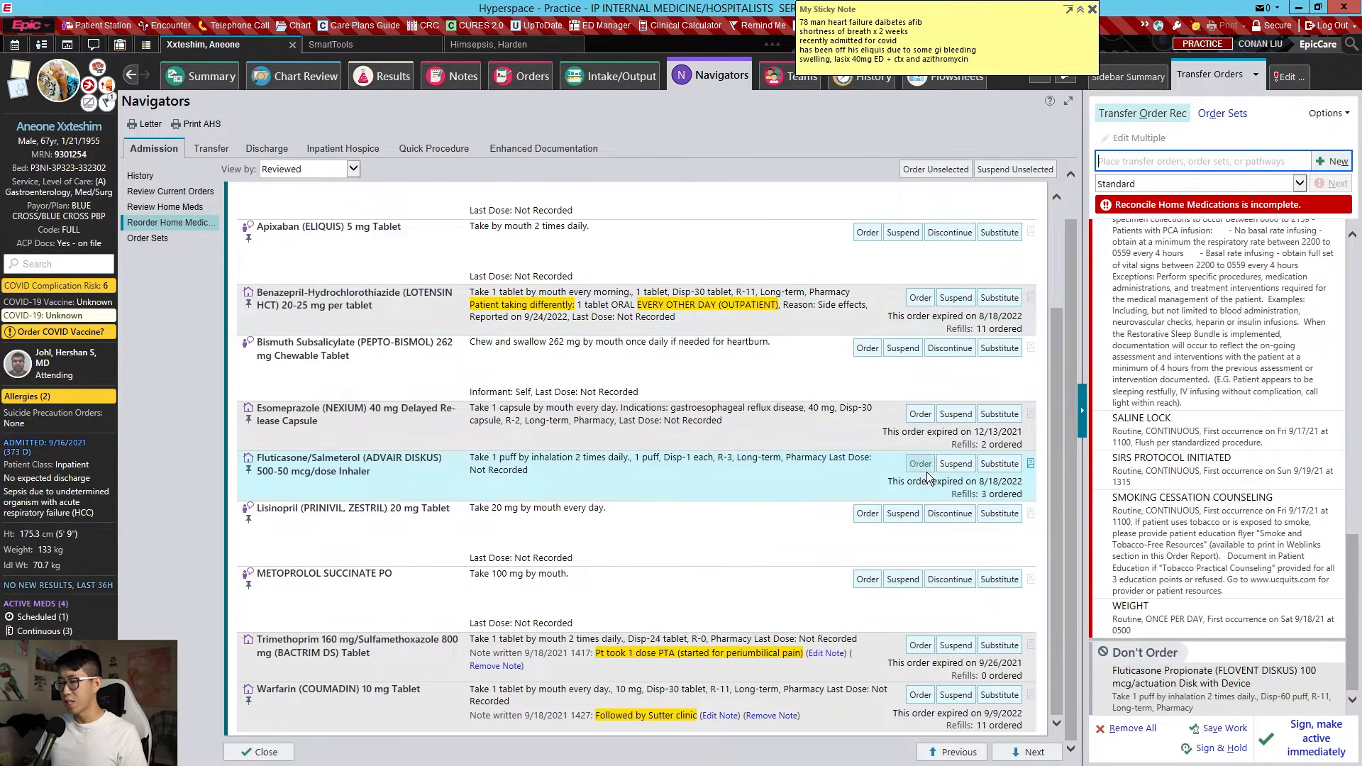
left_click(867, 514)
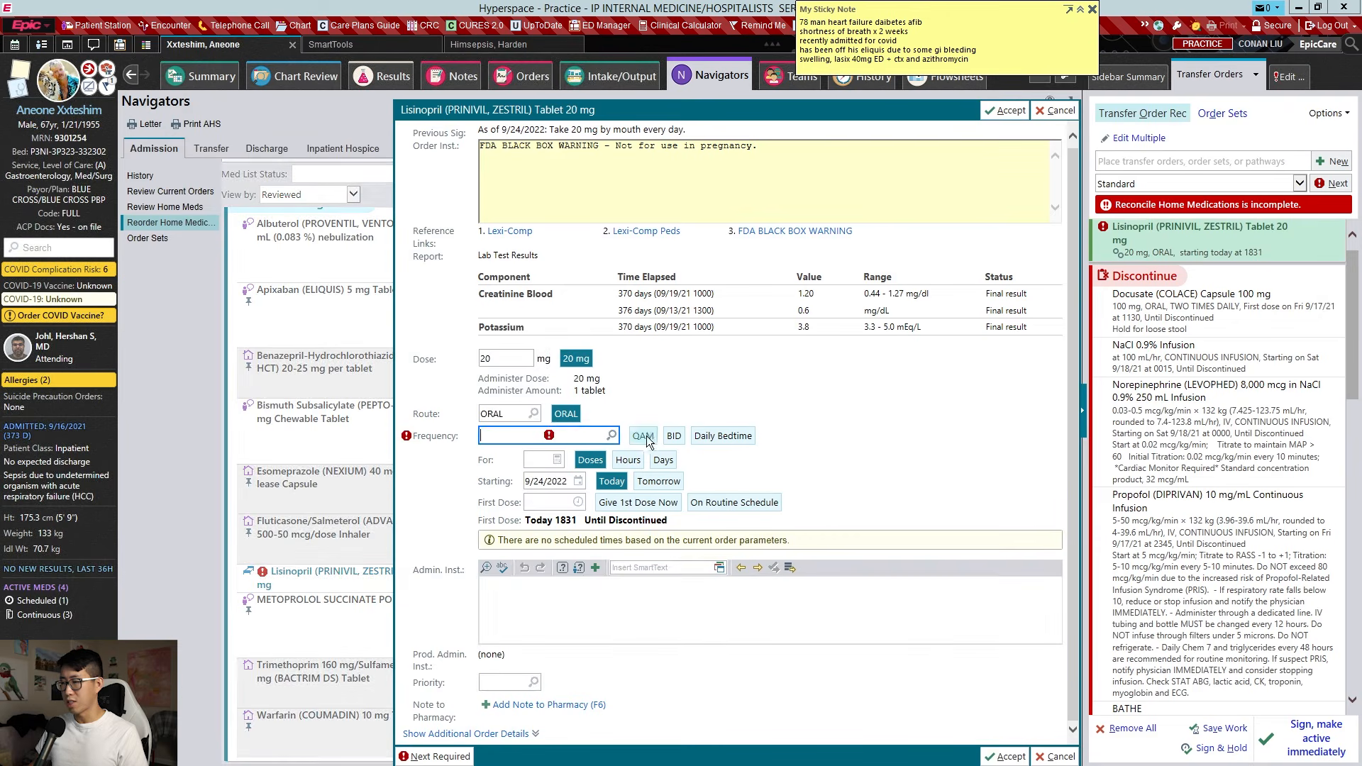
left_click(645, 435)
key("Return")
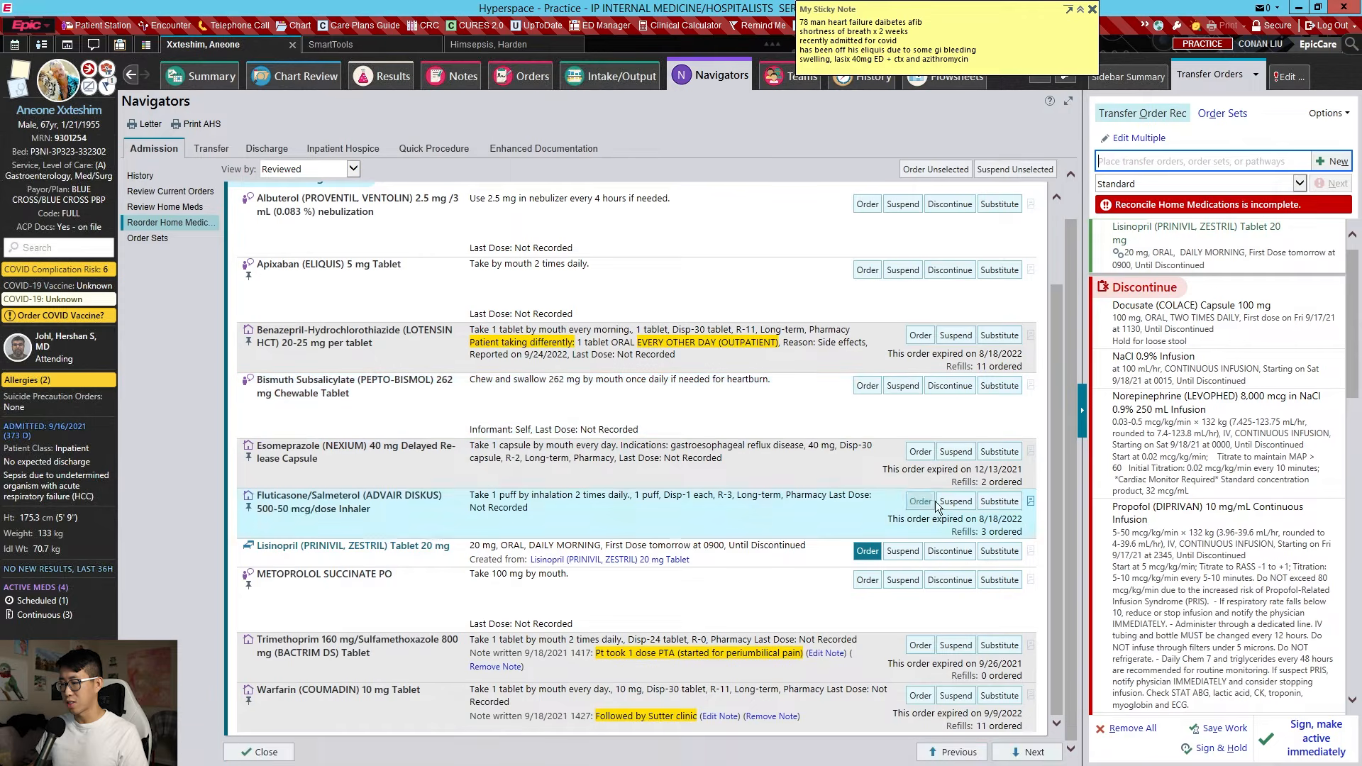
Order metoprolol as the SR tablet alternative (Toprol XL 100 mg) every morning
left_click(858, 586)
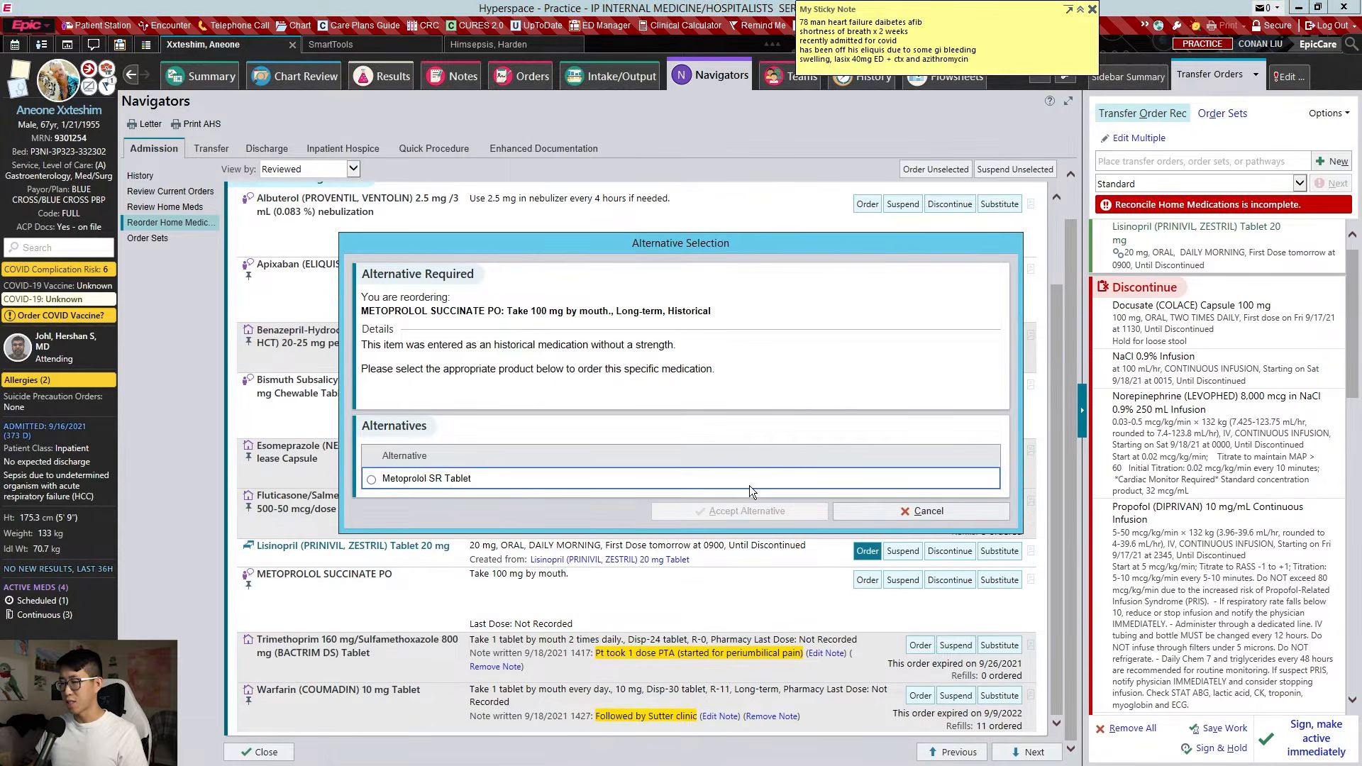
left_click(749, 481)
left_click(728, 512)
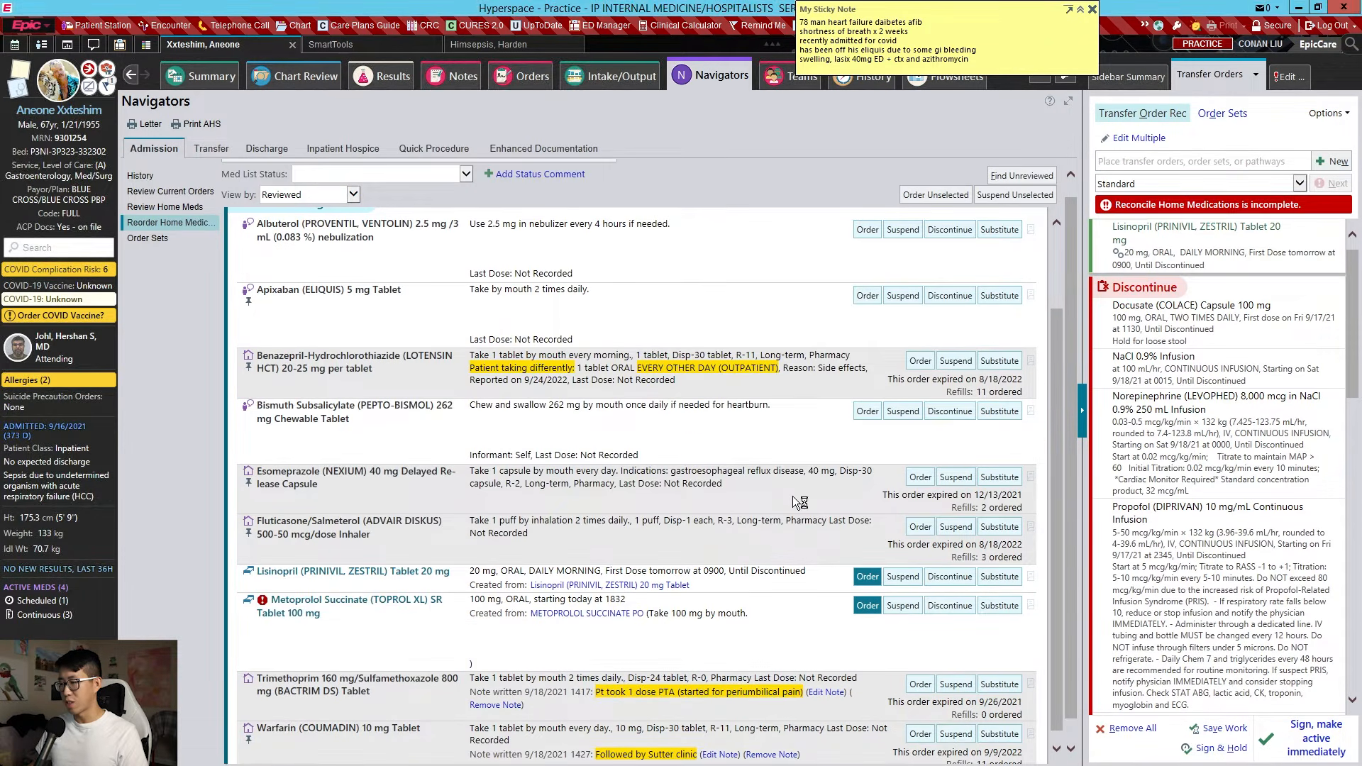
left_click(643, 411)
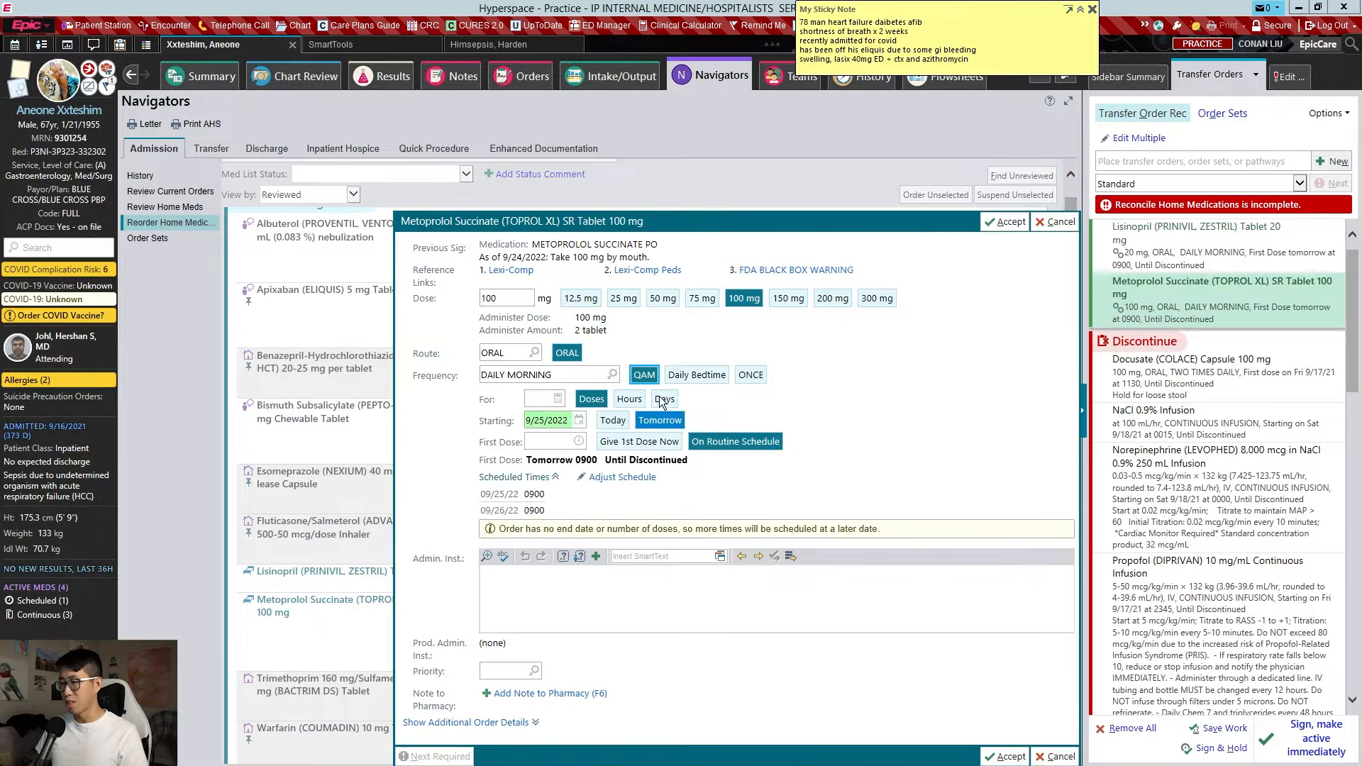
left_click(1005, 221)
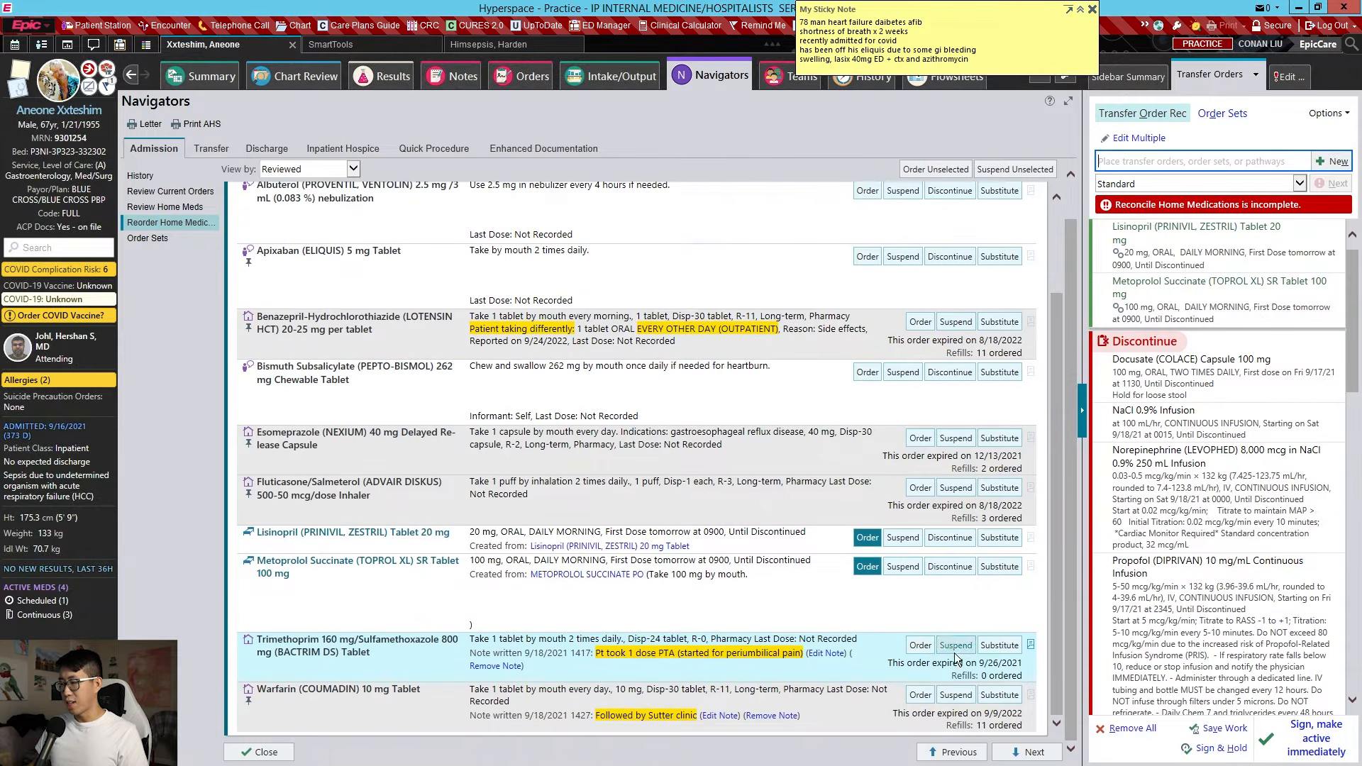
Set Bactrim, warfarin, Advair, esomeprazole, bismuth, benazepril-HCTZ, apixaban and albuterol to Don't Order
left_click(956, 647)
left_click(965, 693)
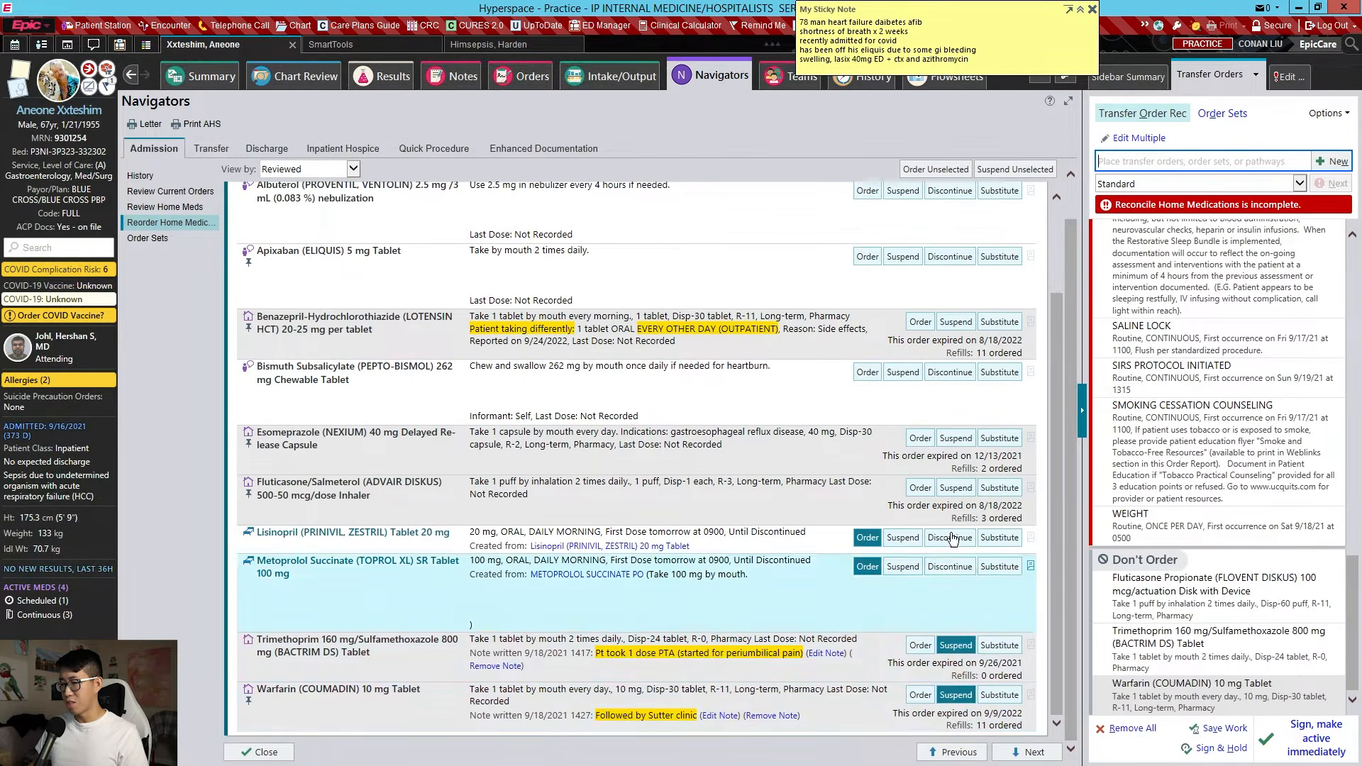
left_click(955, 489)
left_click(959, 438)
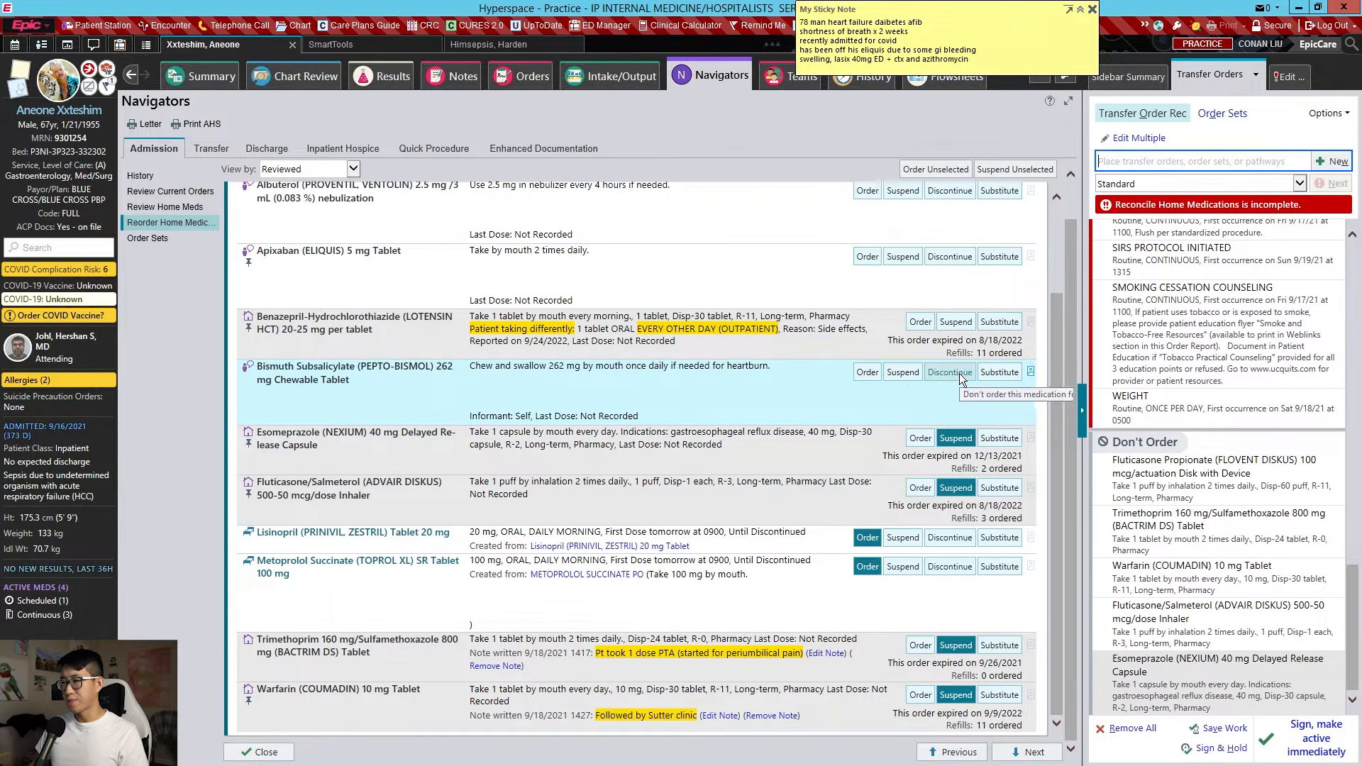
left_click(911, 373)
scroll(918, 376, "up", 1)
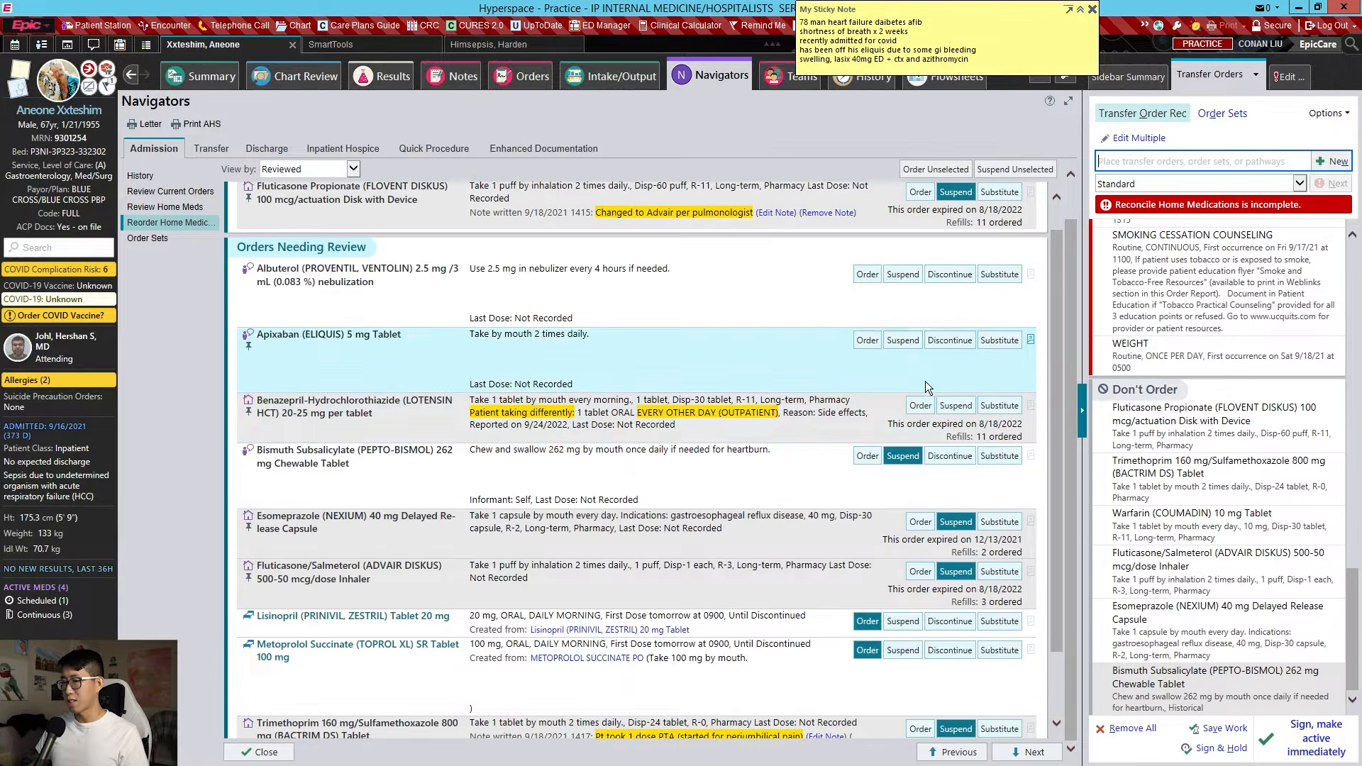
left_click(958, 406)
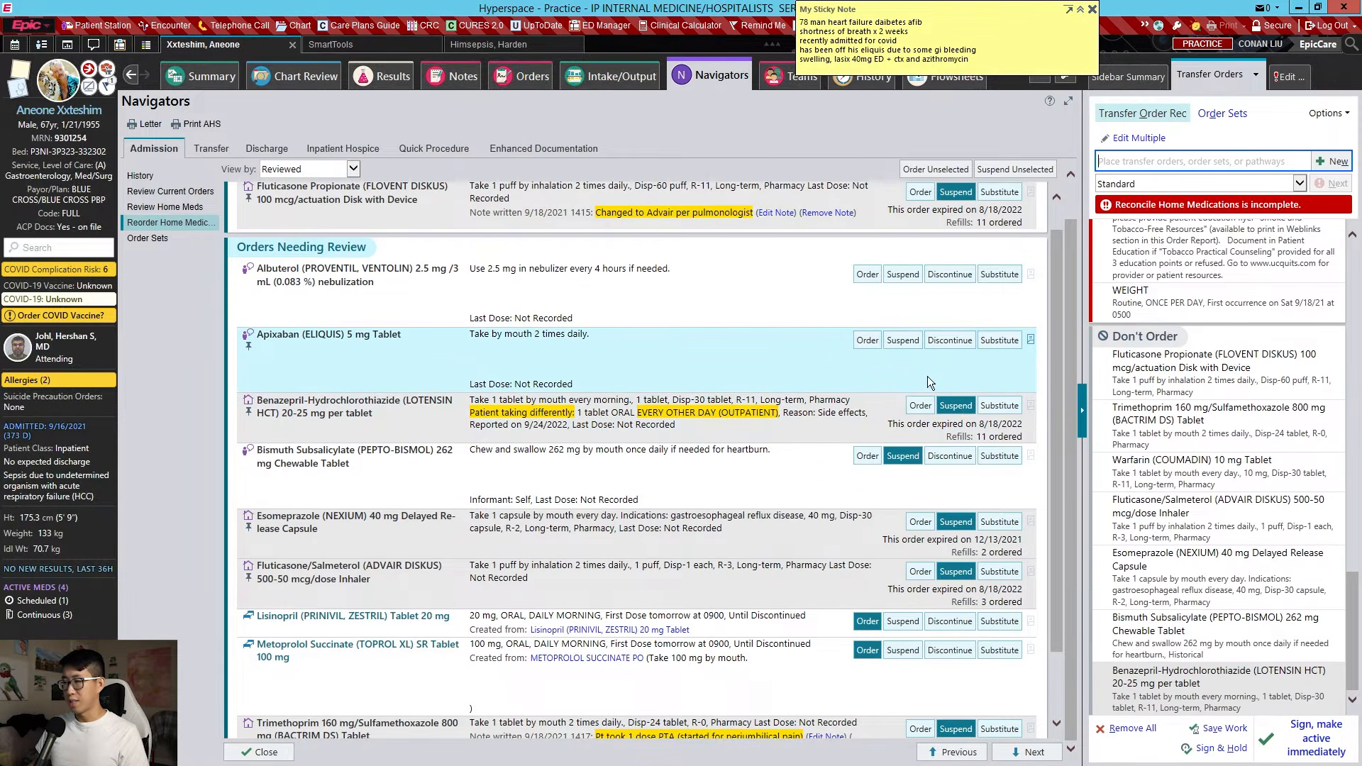
left_click(911, 339)
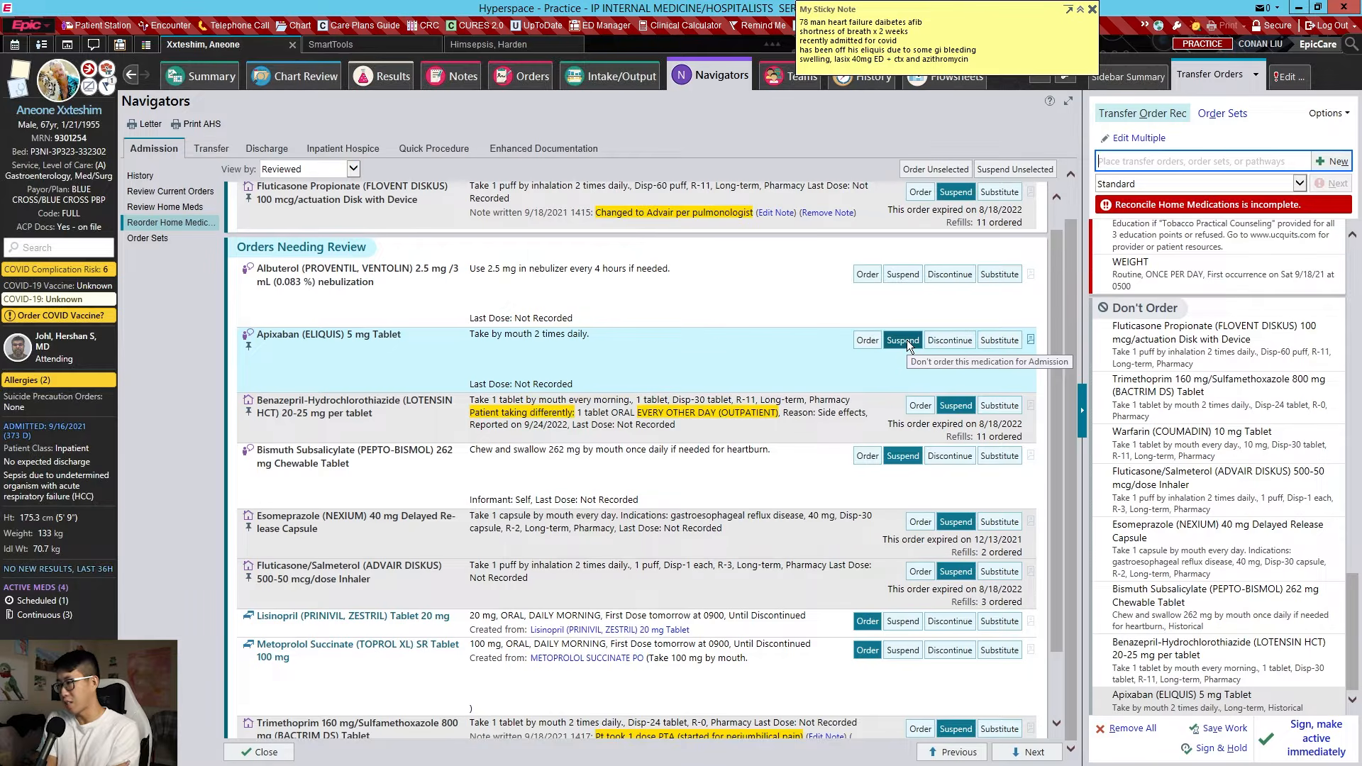
left_click(908, 274)
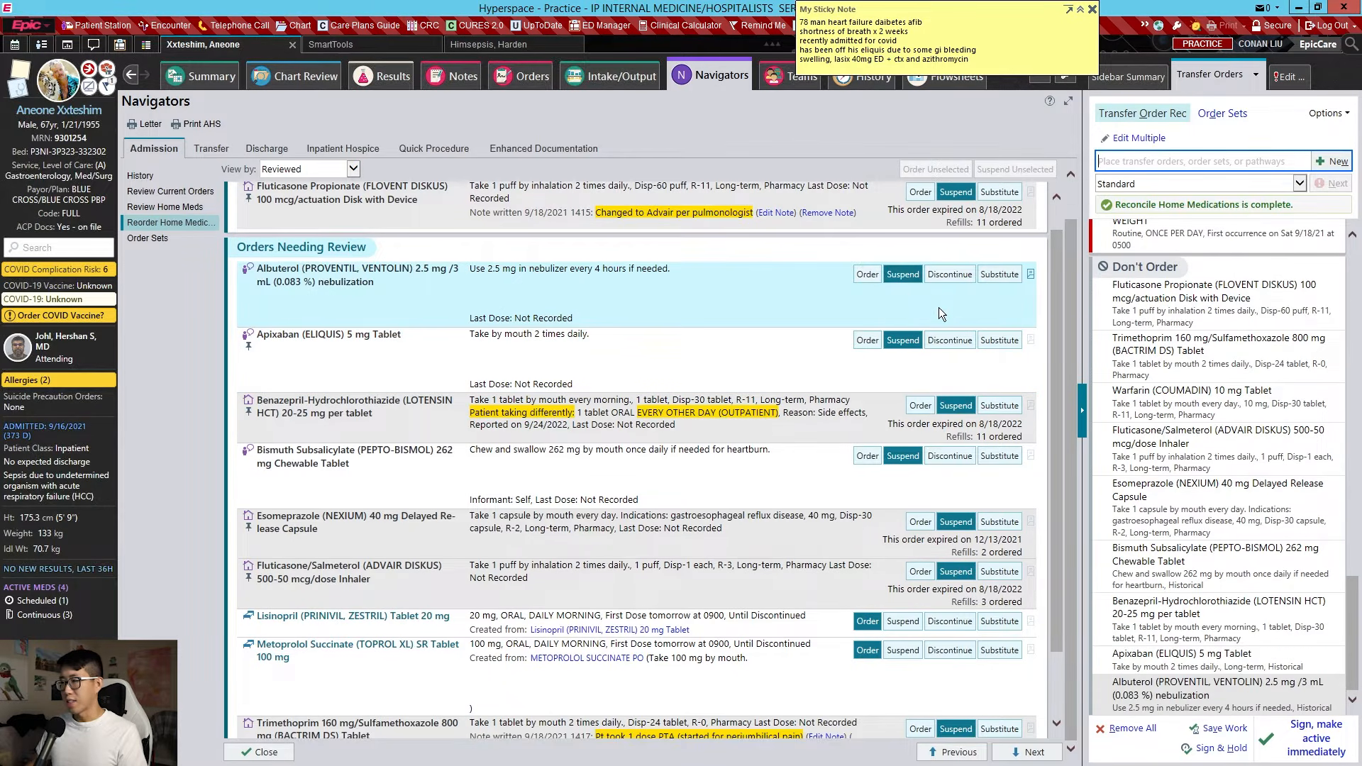
scroll(925, 281, "down", 4)
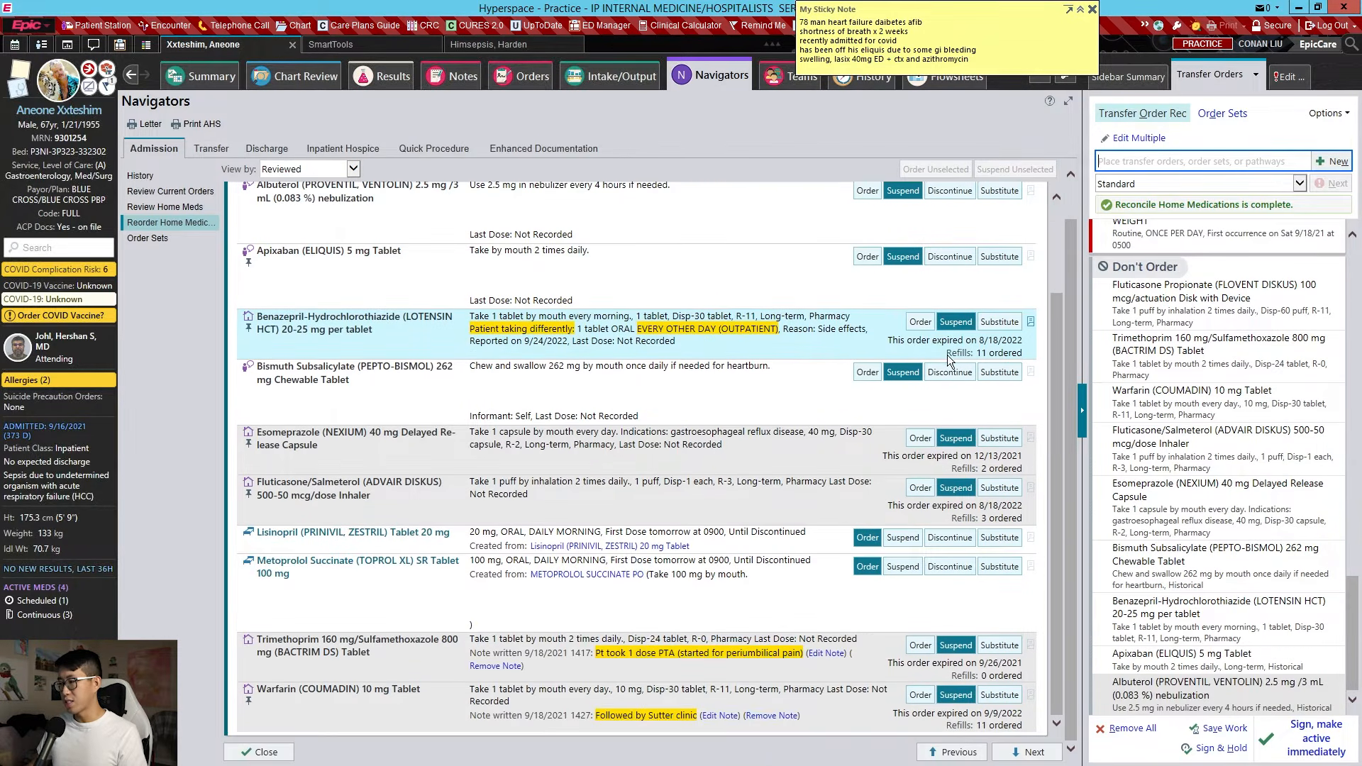
scroll(1200, 344, "up", 1)
scroll(1202, 348, "up", 10)
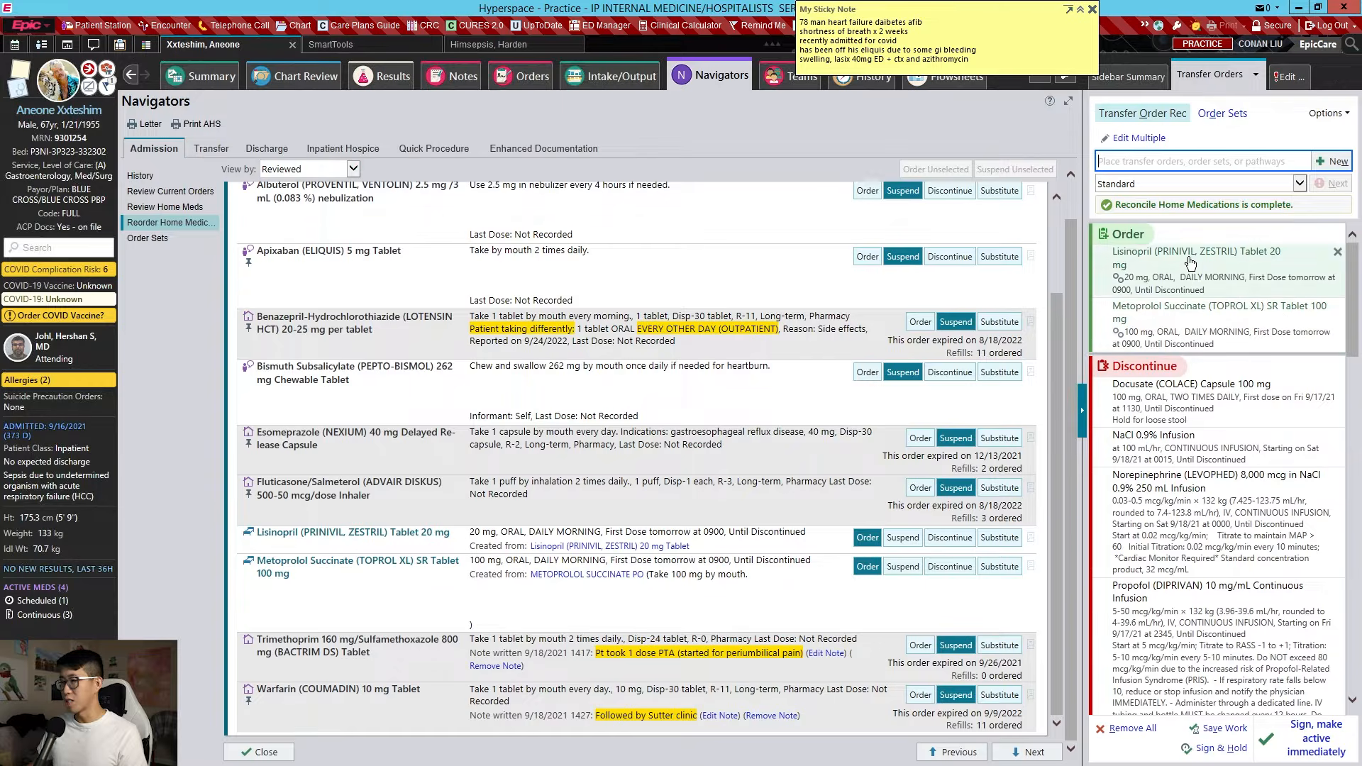
left_click(153, 239)
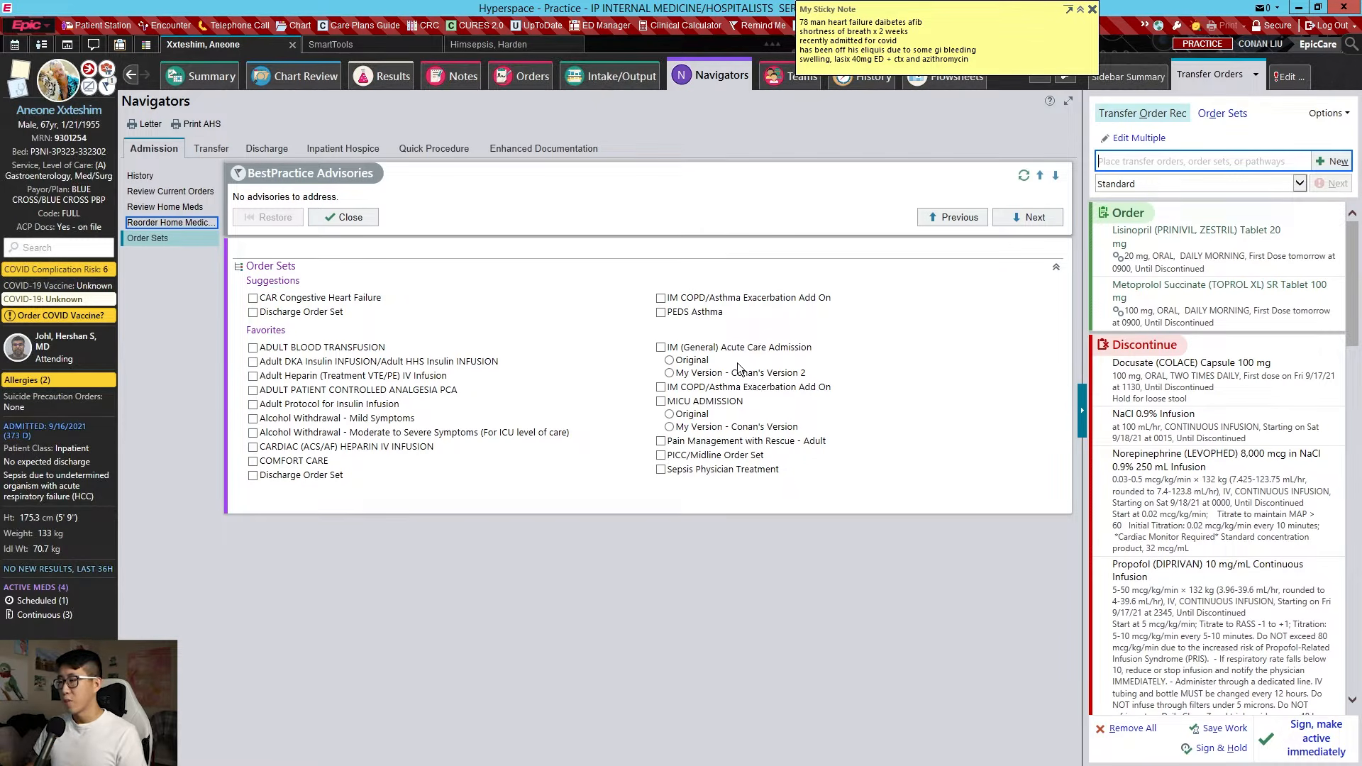
Open the Original version of the IM (General) Acute Care Admission order set
left_click(694, 361)
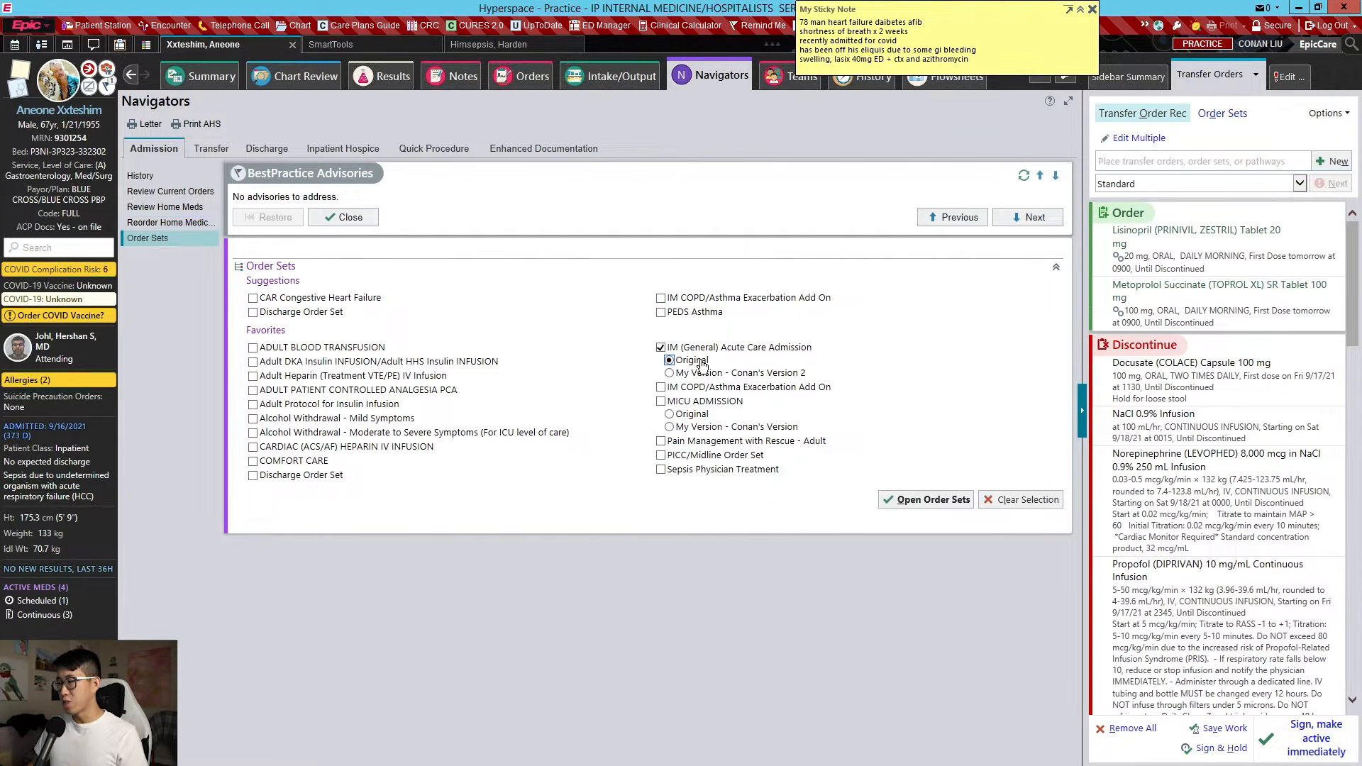
left_click(916, 499)
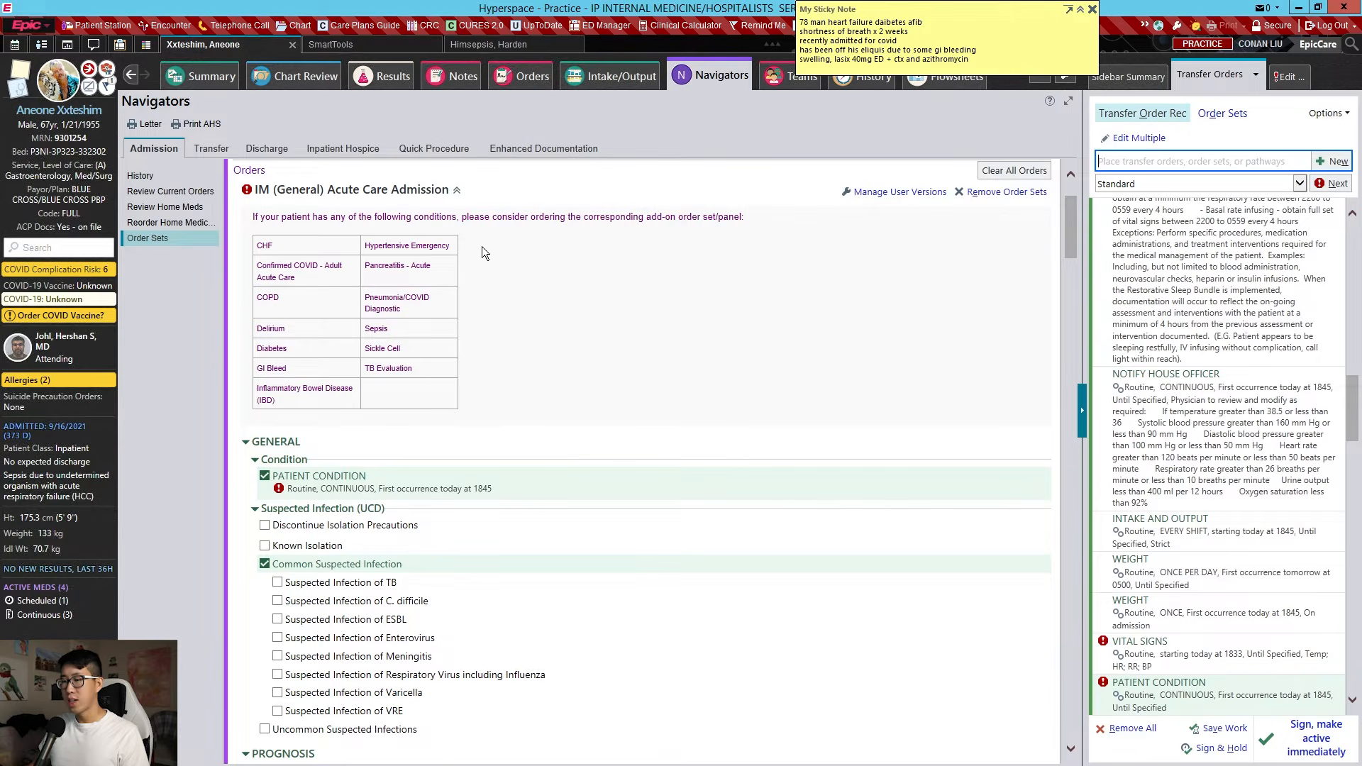
scroll(483, 252, "down", 3)
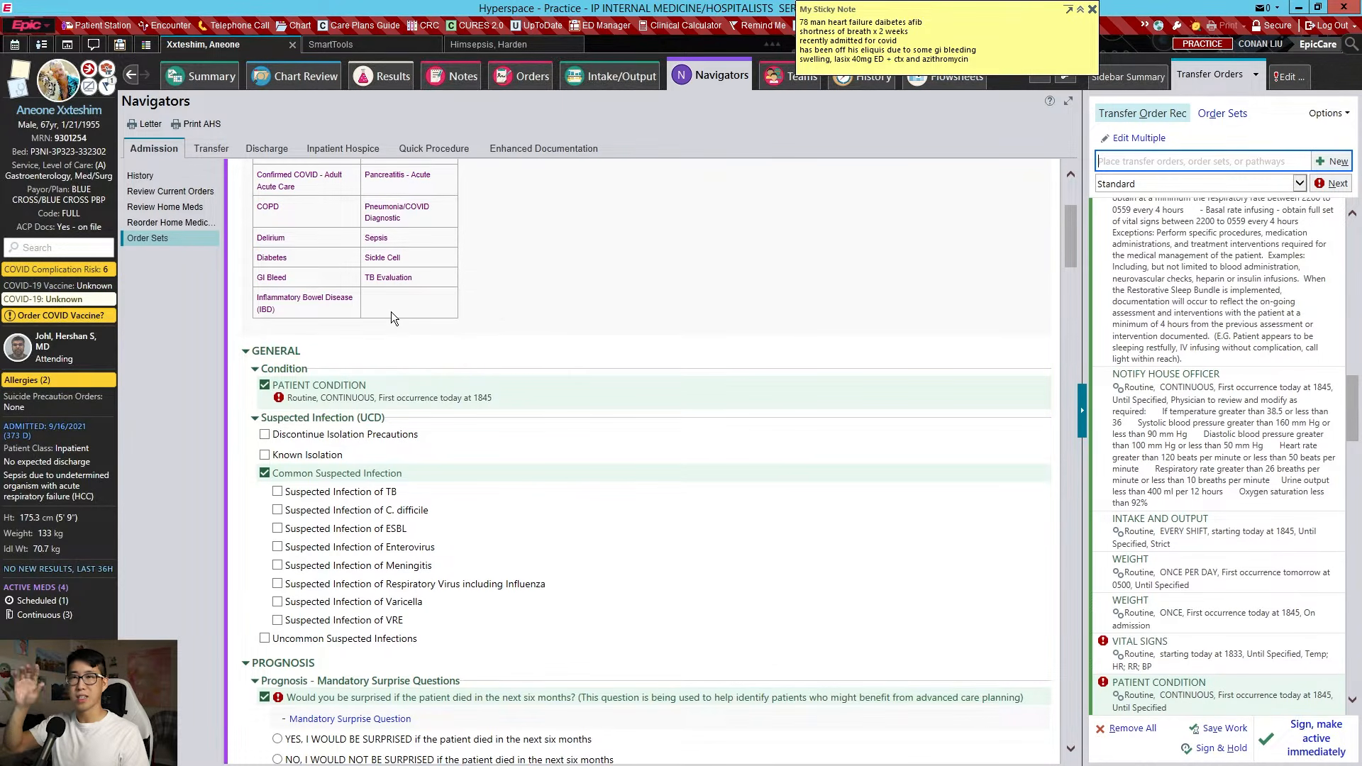
left_click(414, 398)
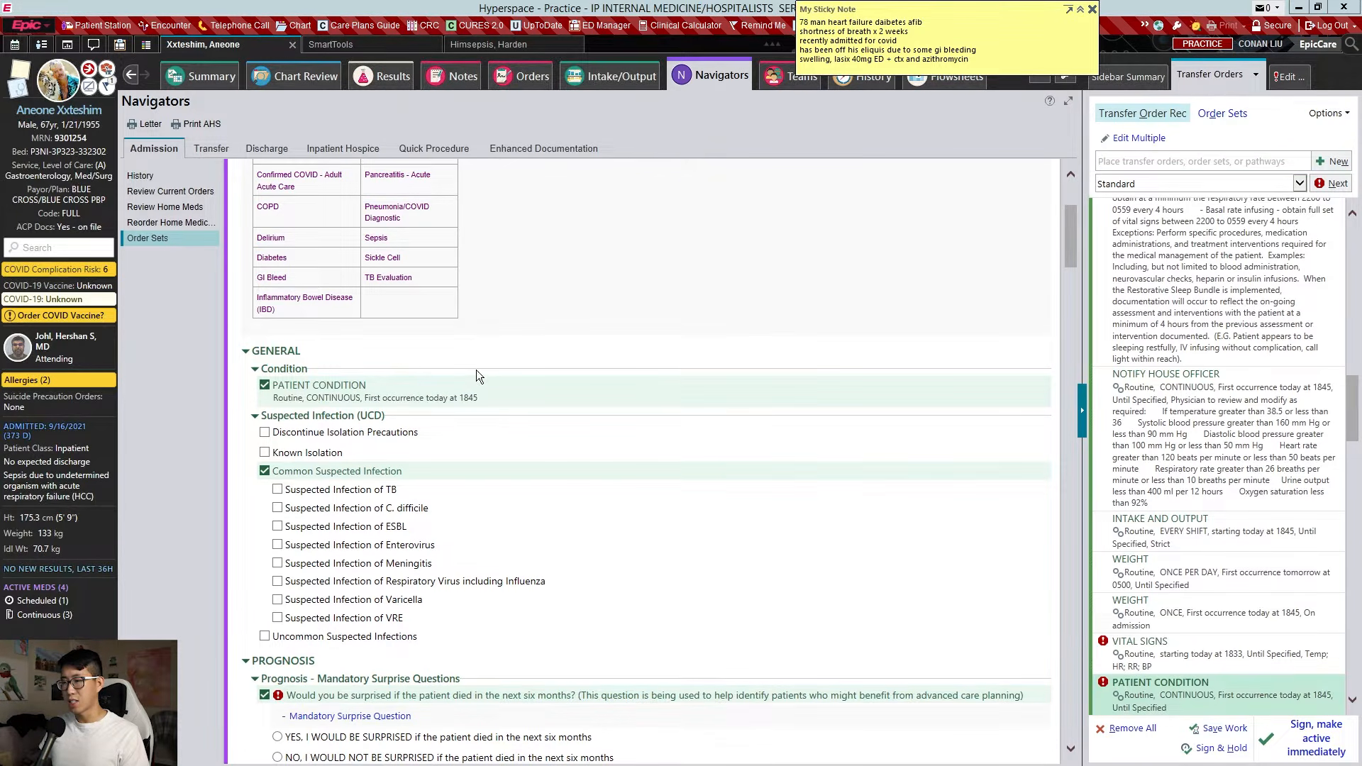
Set the Patient Condition order to Fair and accept it
left_click(951, 540)
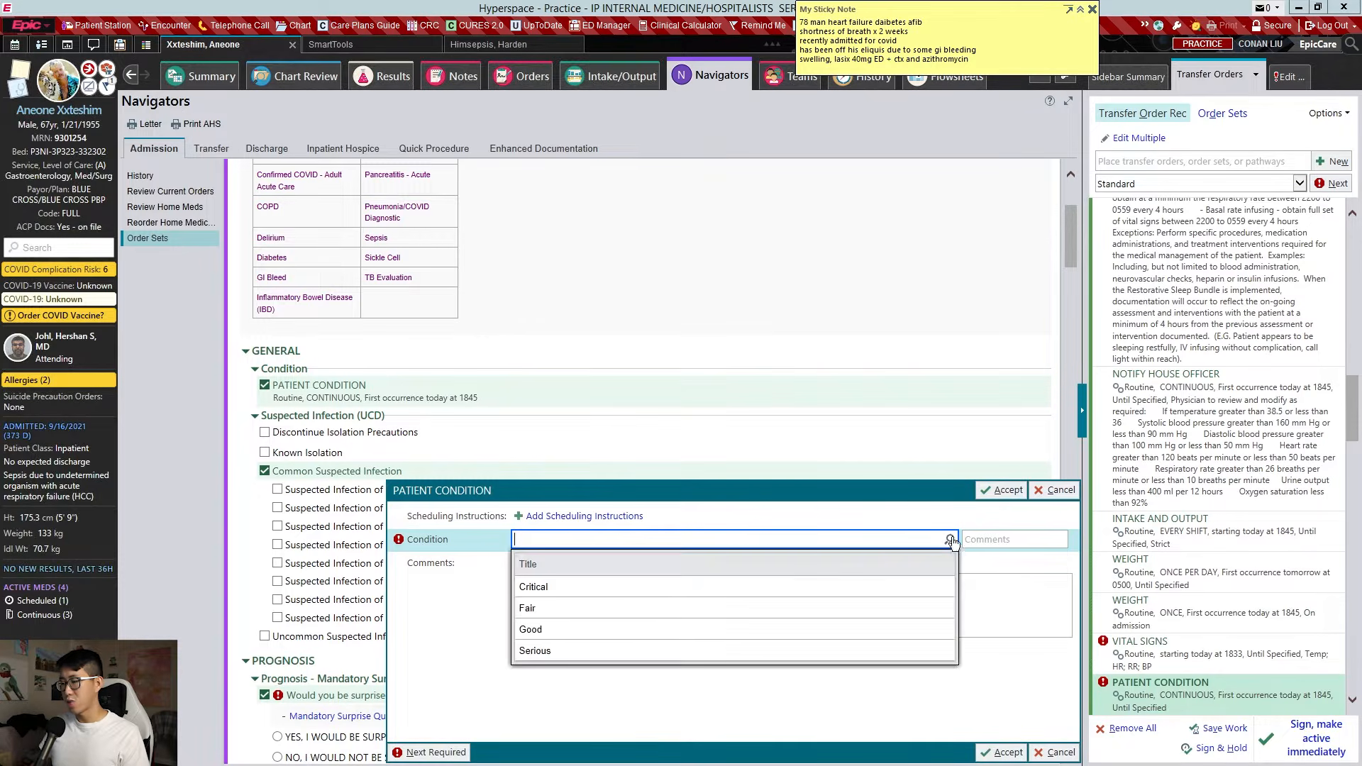
left_click(644, 696)
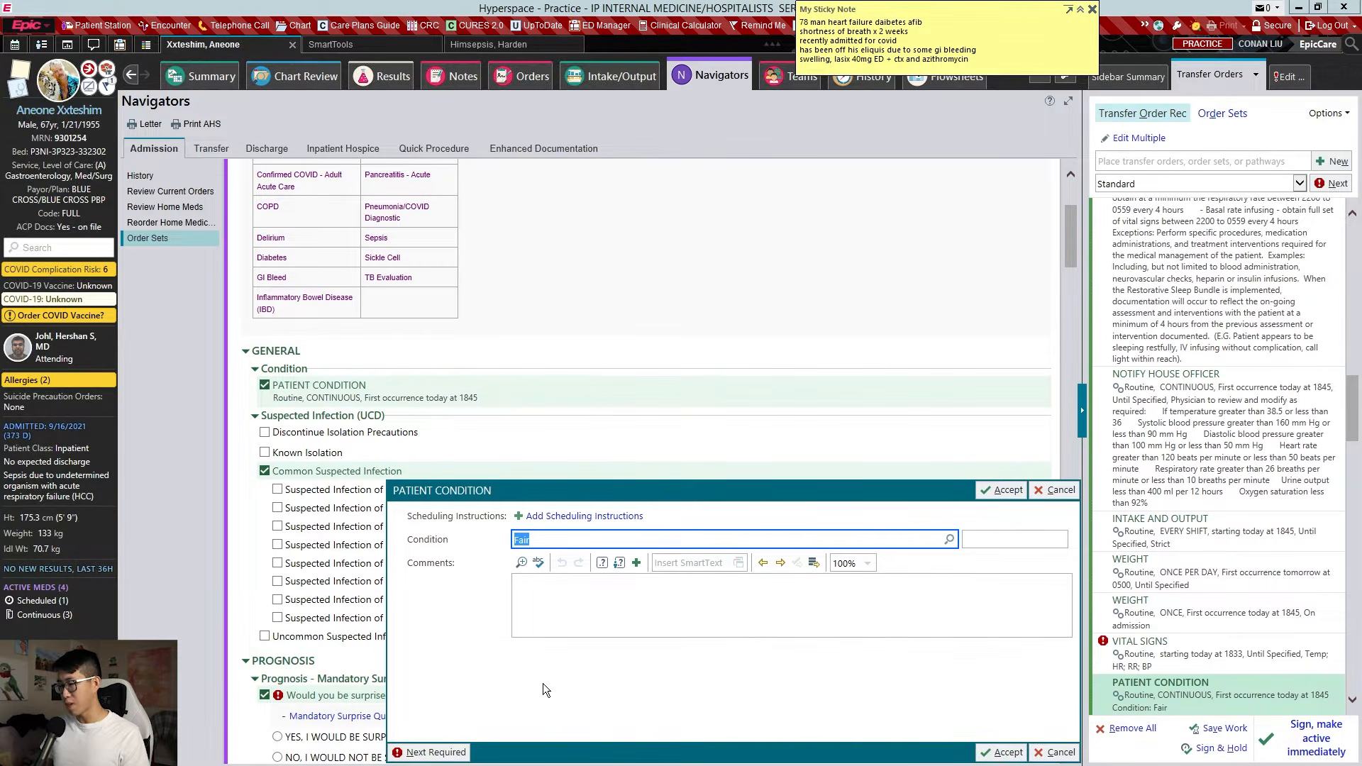
key("Return")
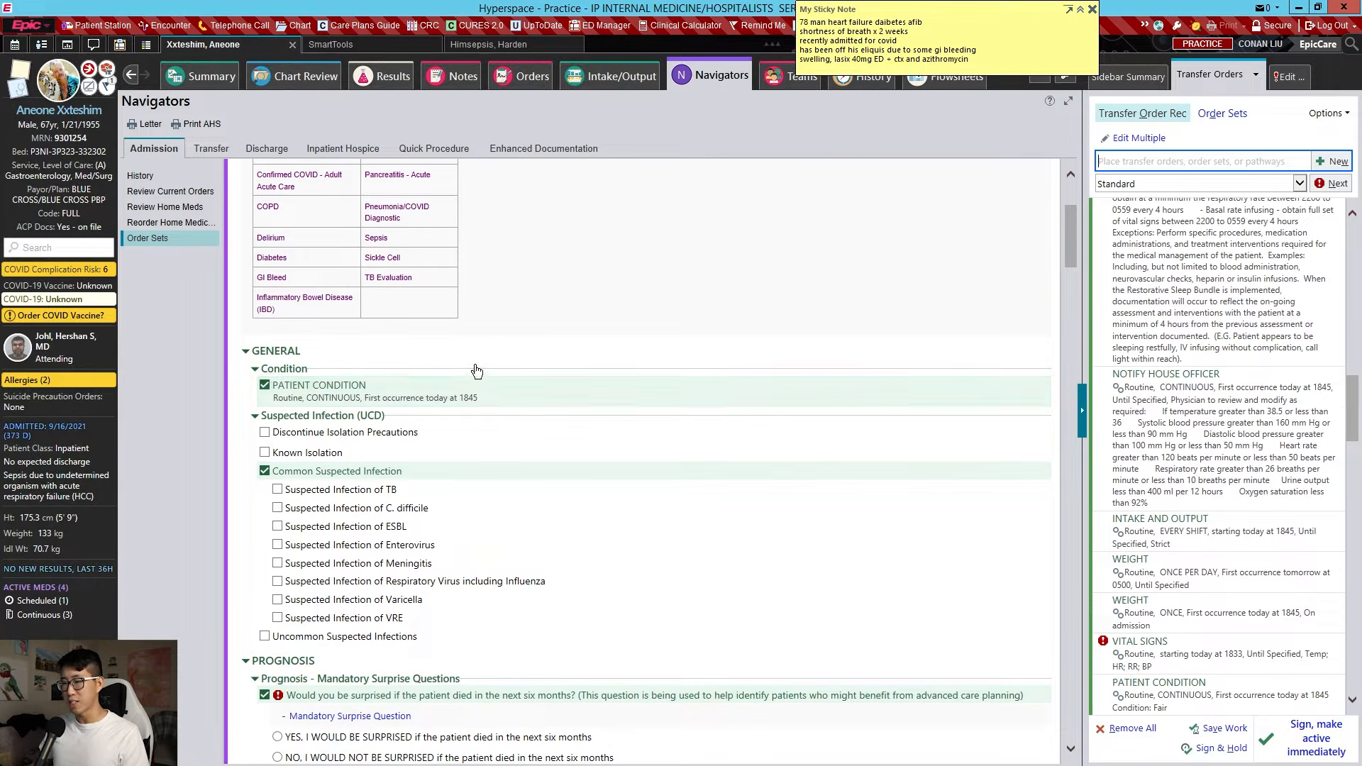
Answer the prognosis surprise question with 'Yes, I would be surprised'
scroll(487, 336, "down", 2)
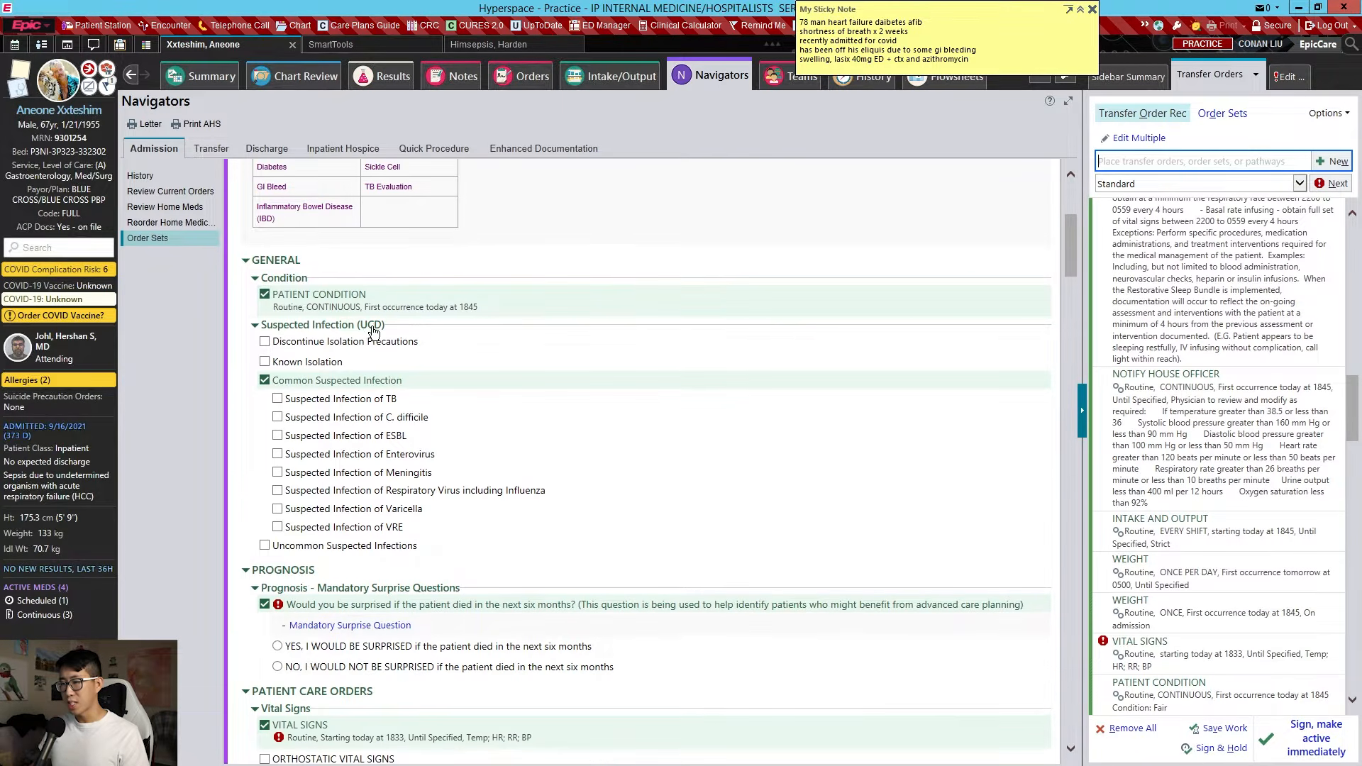
scroll(394, 334, "down", 2)
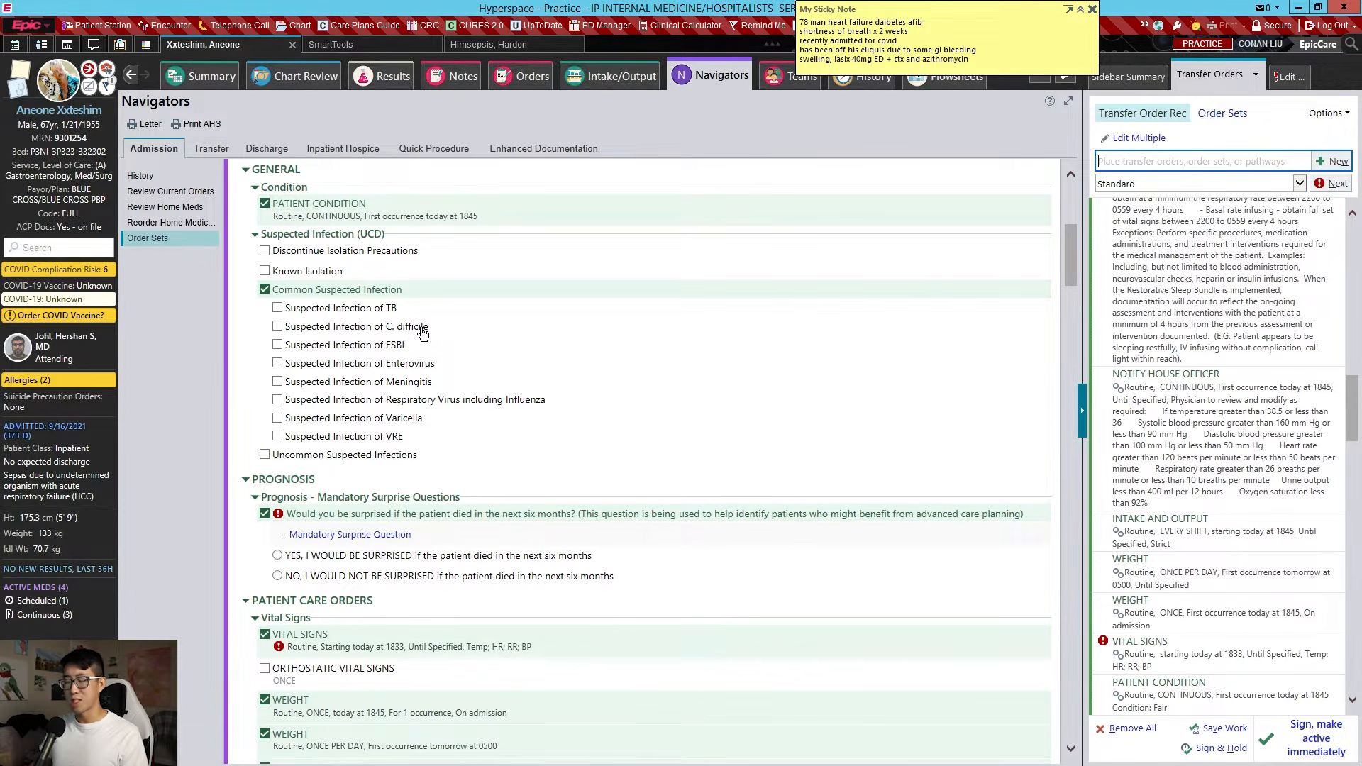
scroll(457, 312, "down", 2)
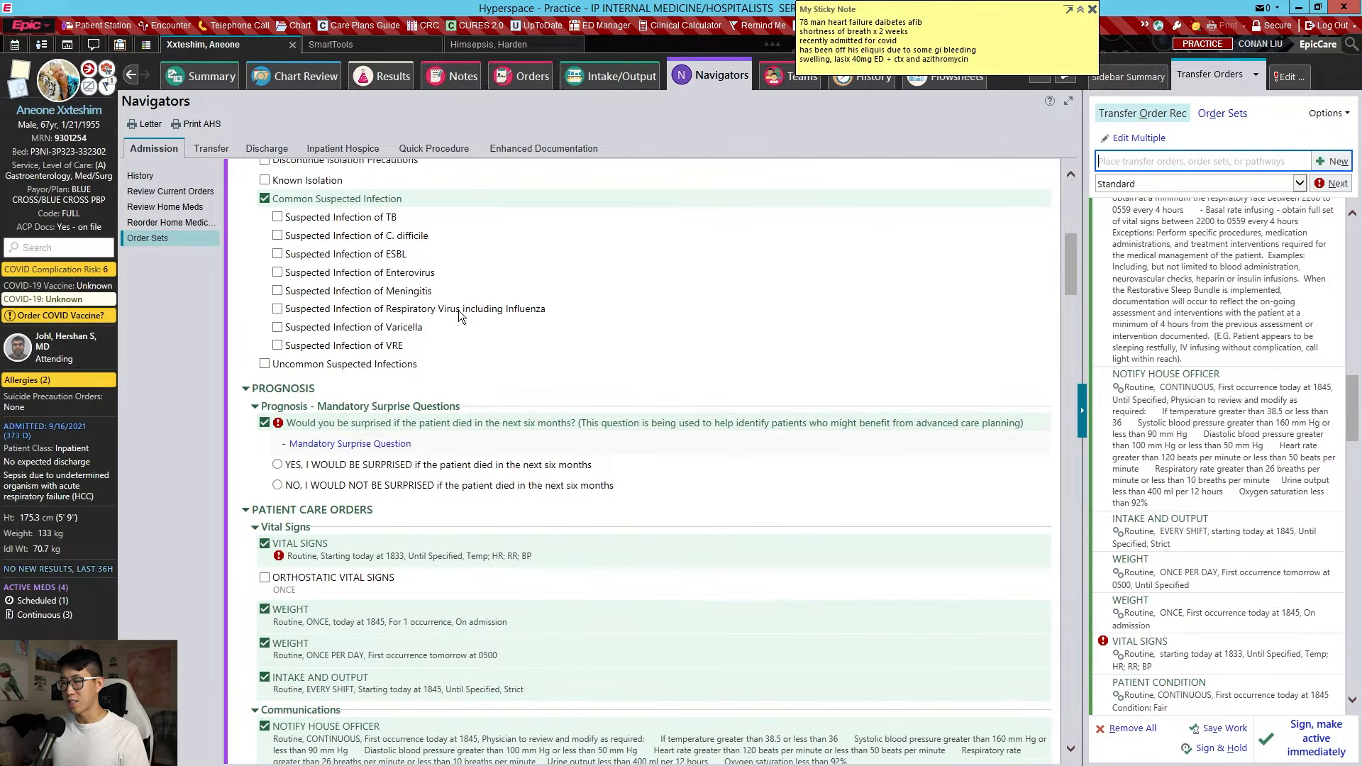
scroll(397, 326, "down", 2)
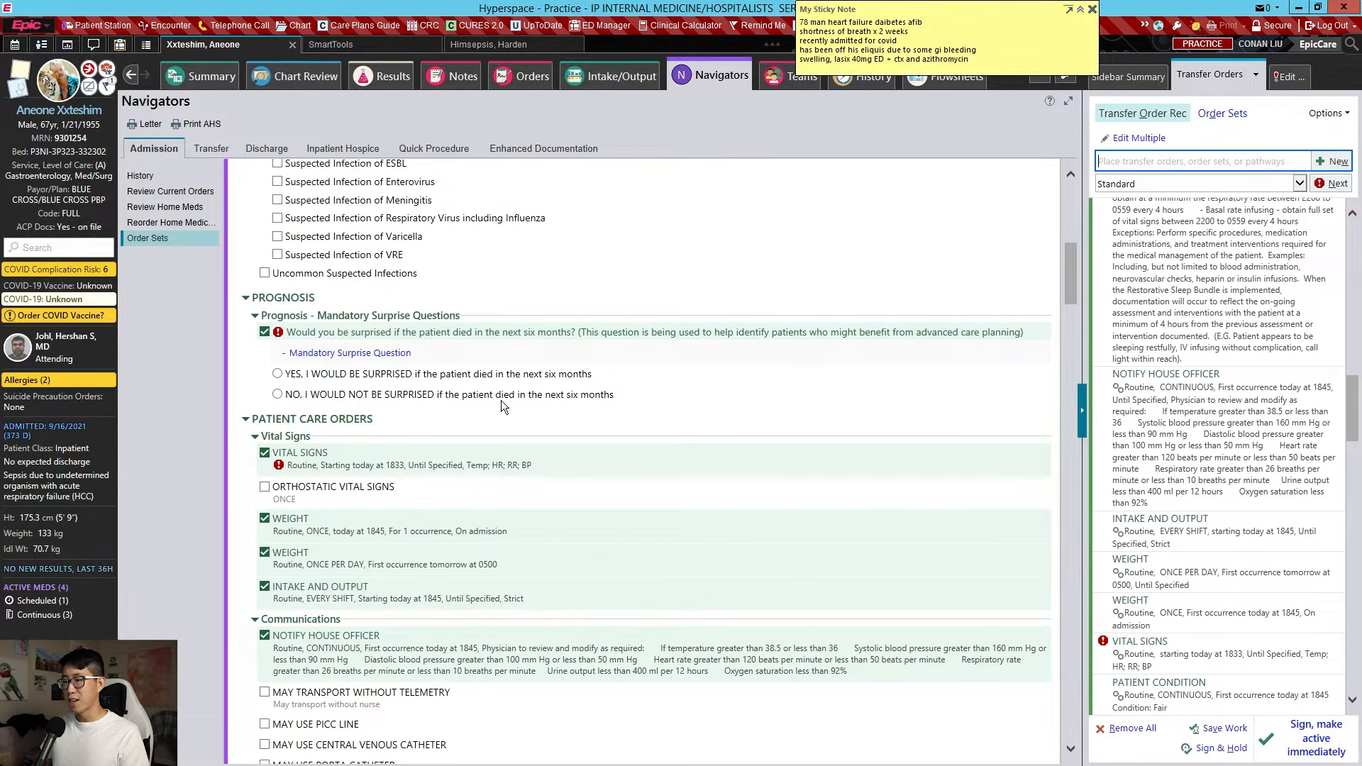
left_click(459, 376)
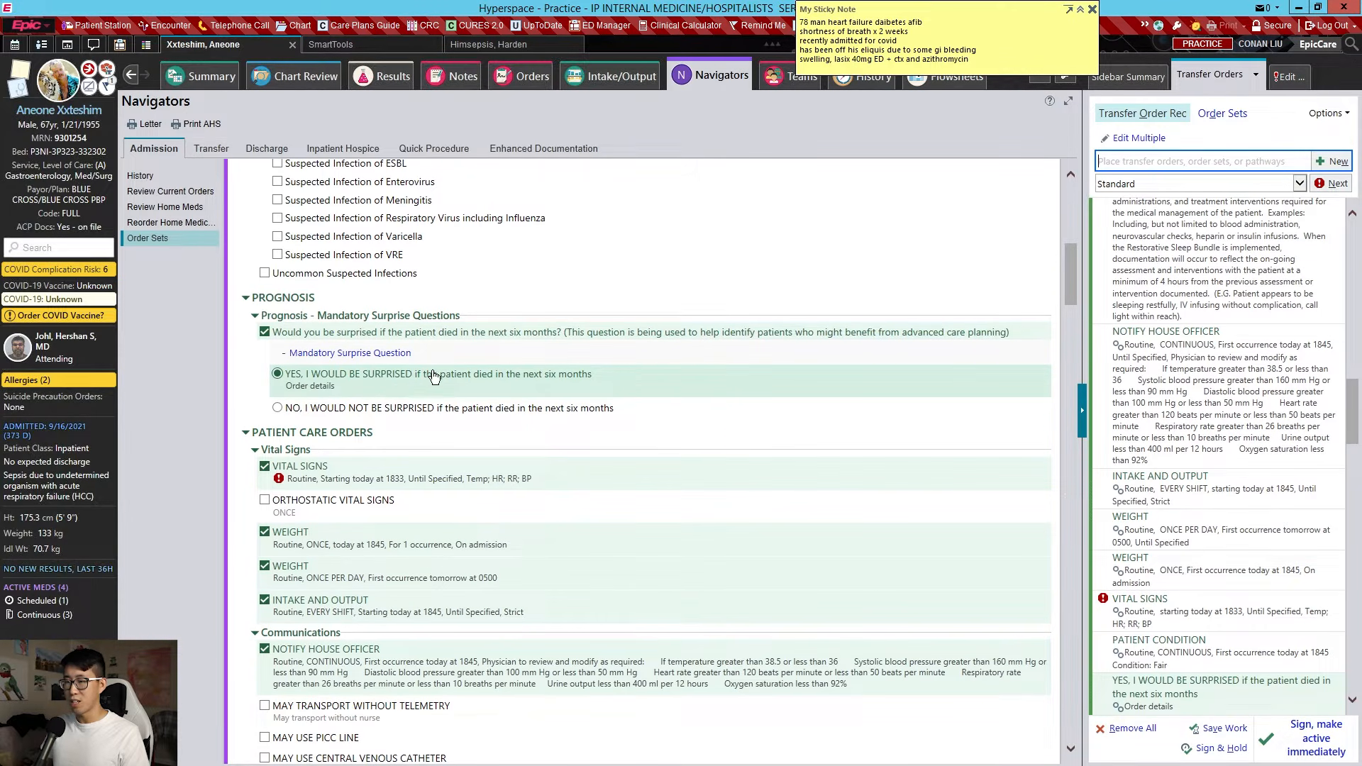
scroll(447, 361, "down", 3)
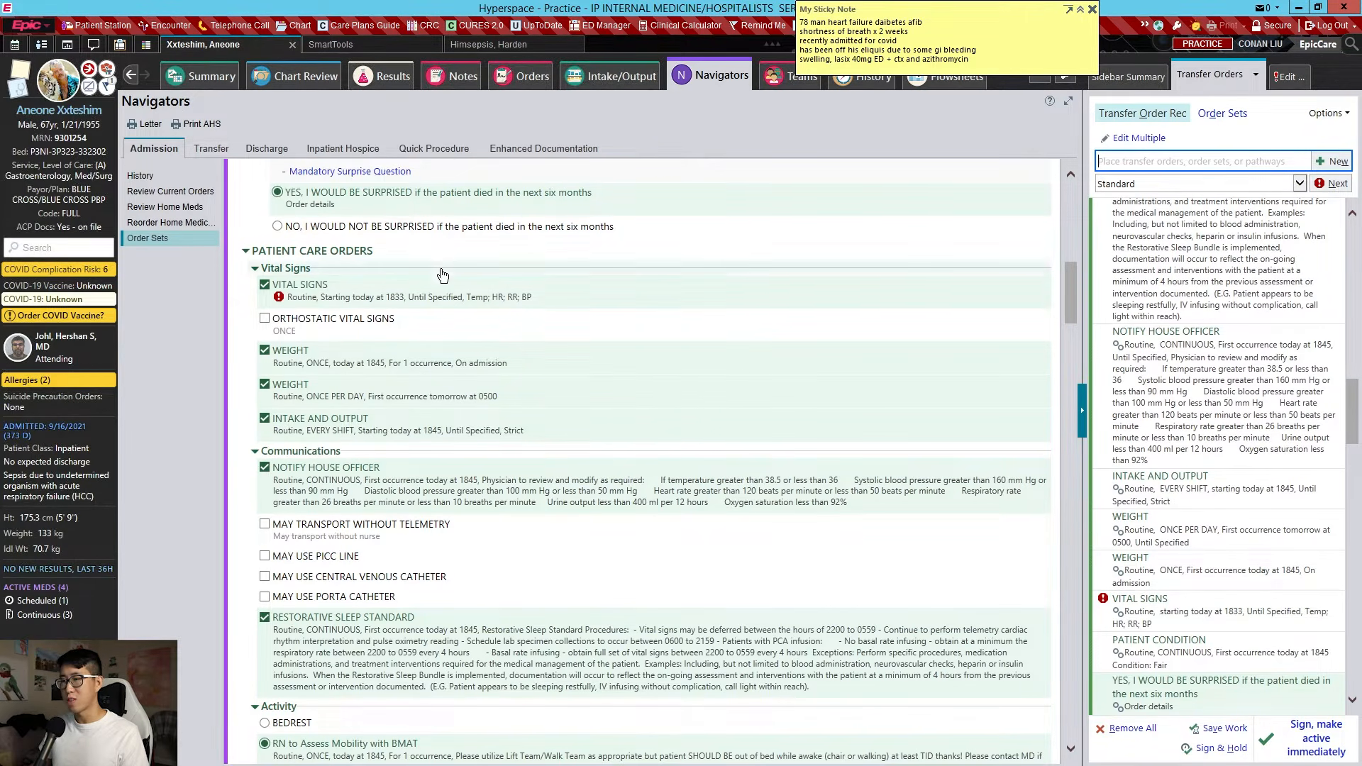
left_click(440, 299)
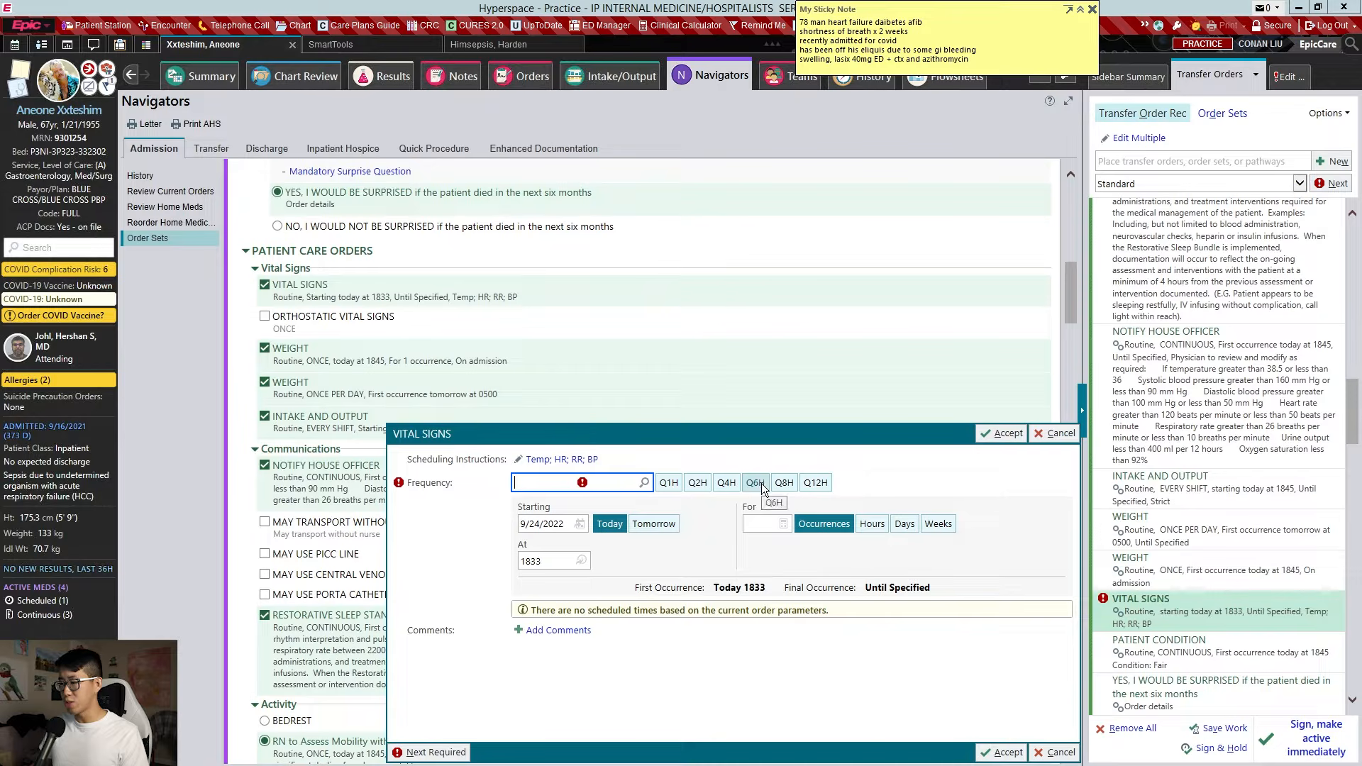
Set the Vital Signs frequency to Q4H and accept the order
left_click(725, 486)
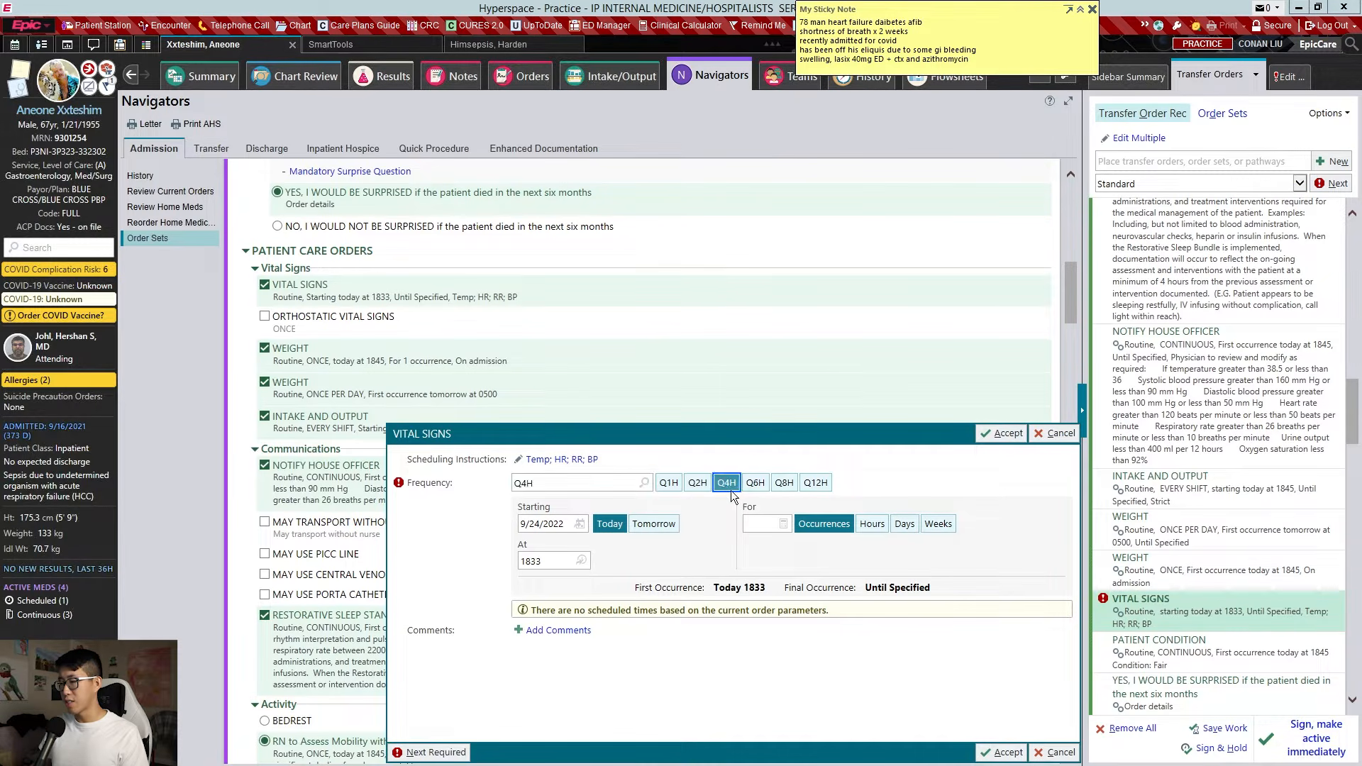
key("alt+a")
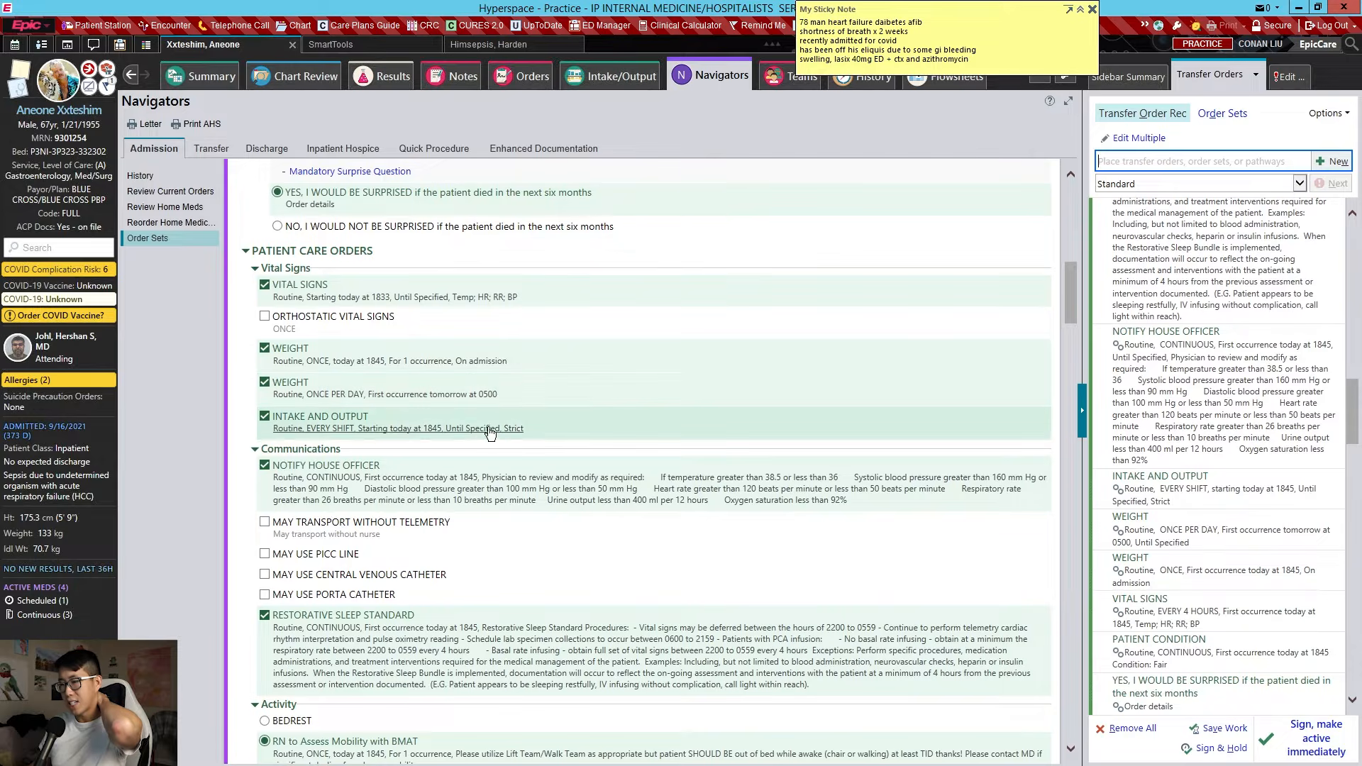
scroll(521, 406, "down", 2)
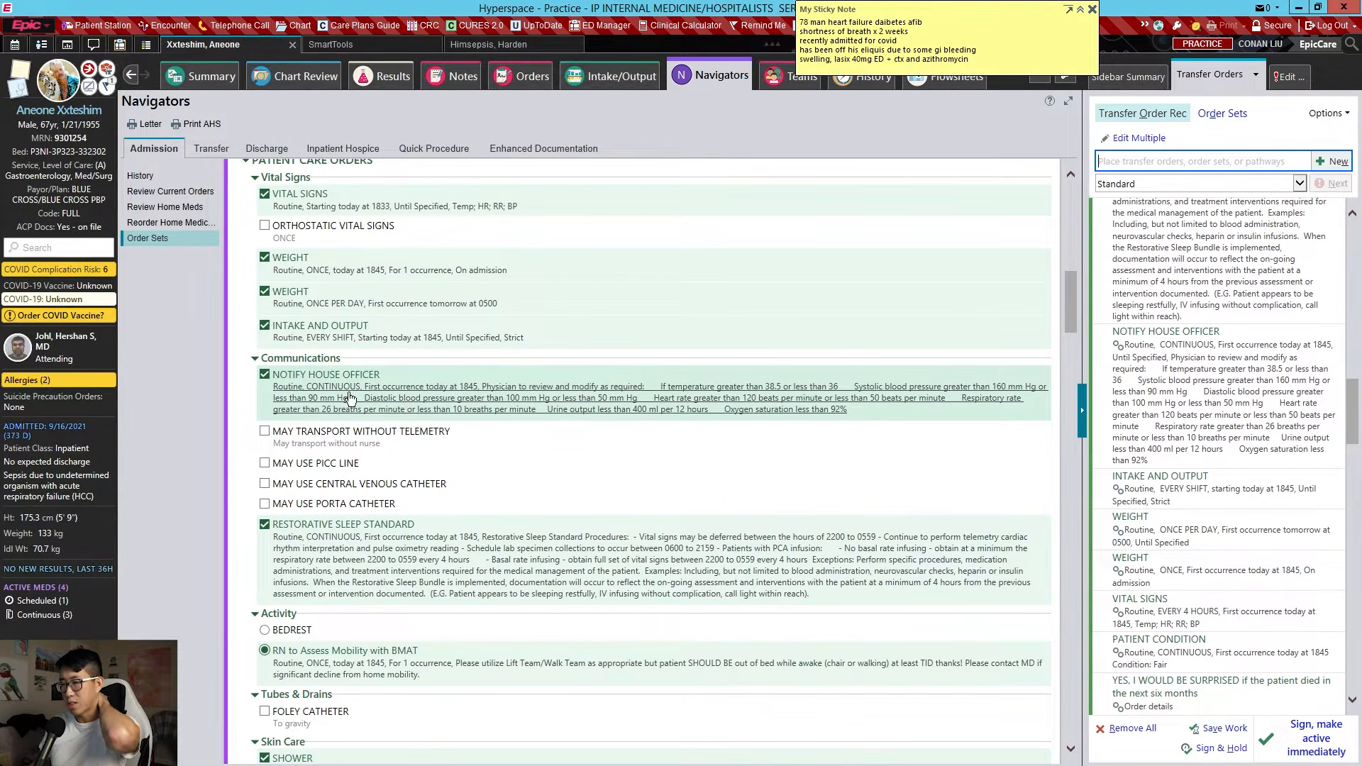
Replace Notify House Officer comments with the .param SmartPhrase and accept the order
left_click(433, 397)
left_click(450, 387)
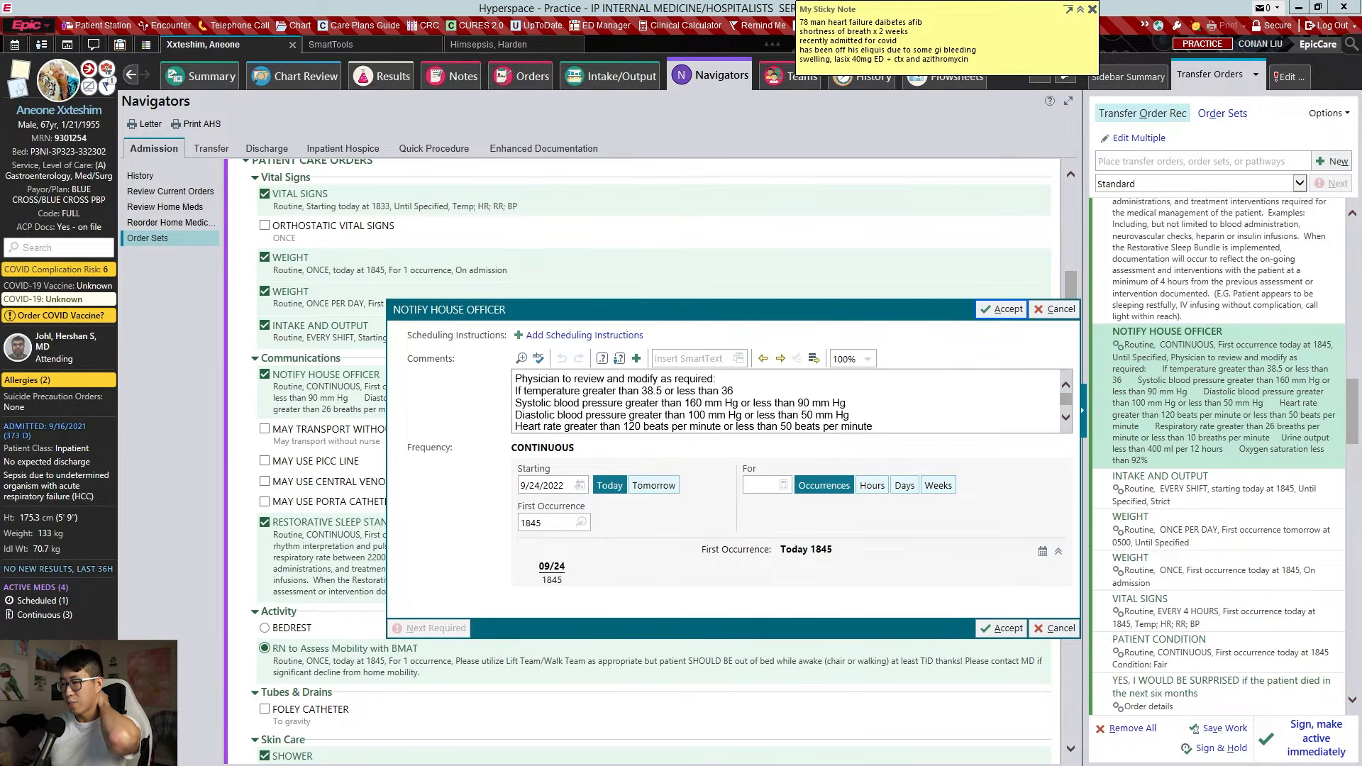
left_click(704, 403)
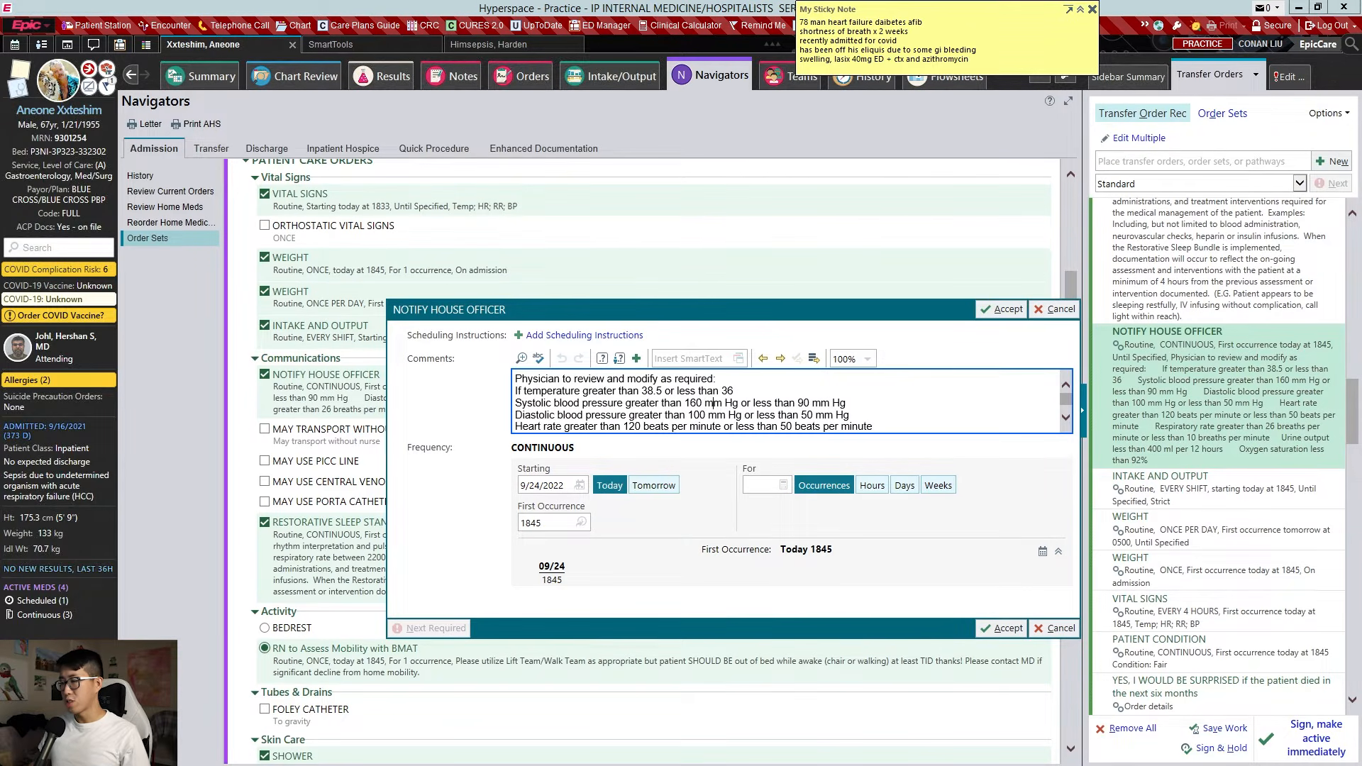
scroll(713, 403, "down", 1)
key("ctrl+a")
key("BackSpace")
type(".")
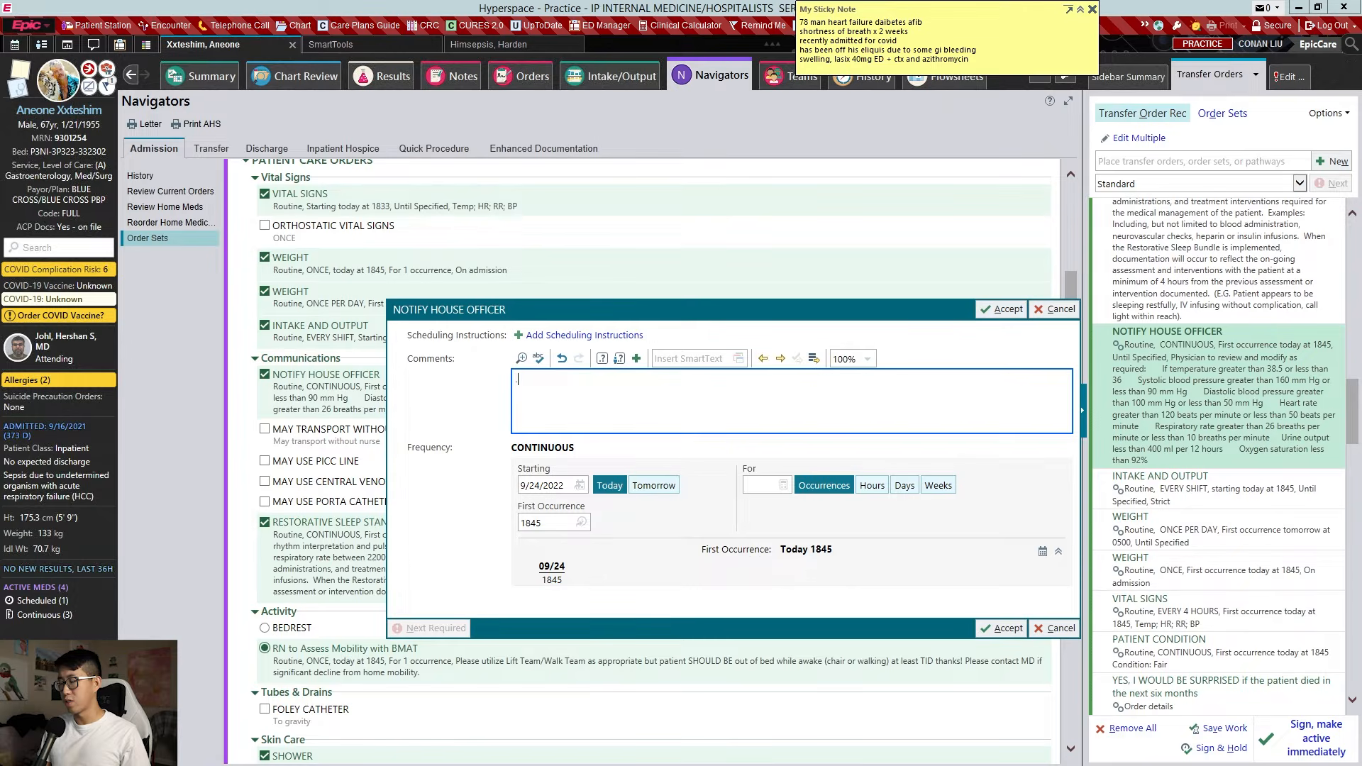
type("param")
key("Return")
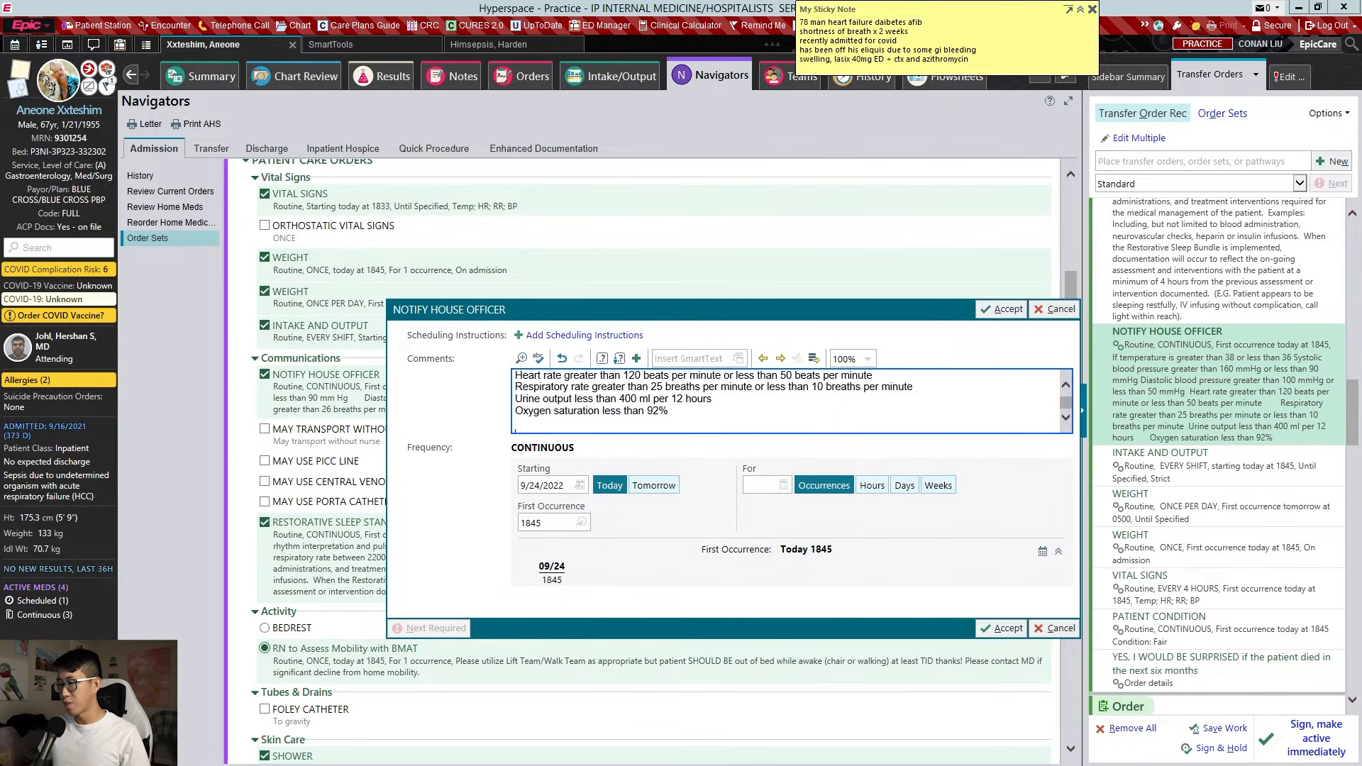
scroll(785, 402, "up", 1)
scroll(786, 402, "down", 1)
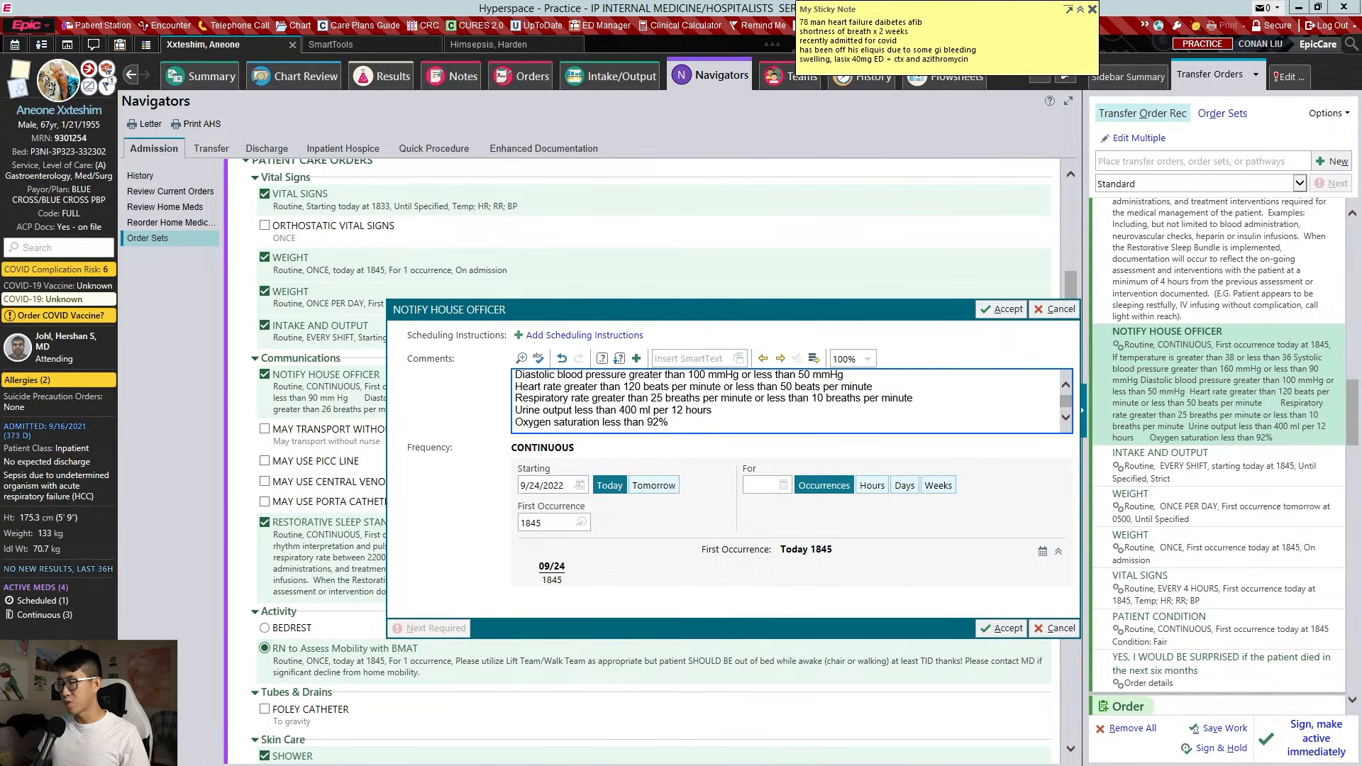
key("alt+a")
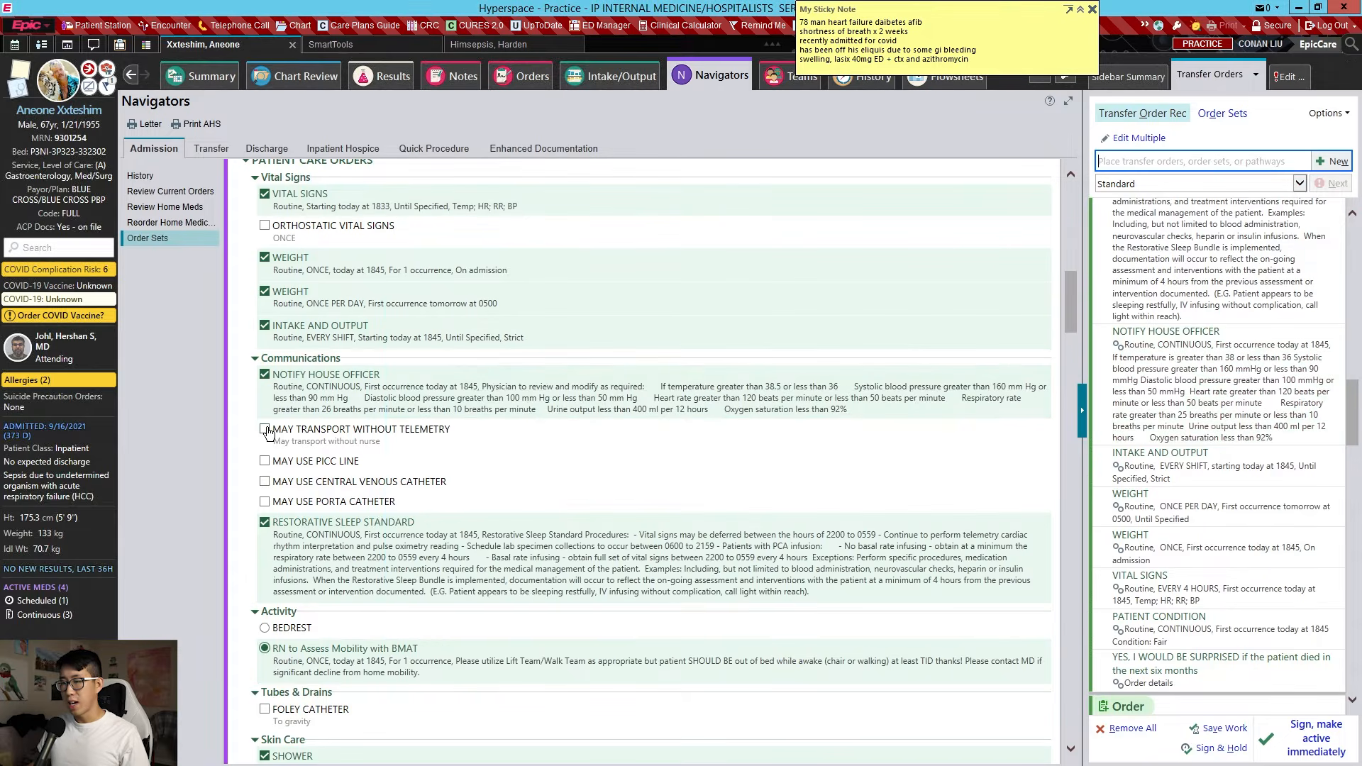
Order May Transport Without Telemetry
left_click(264, 429)
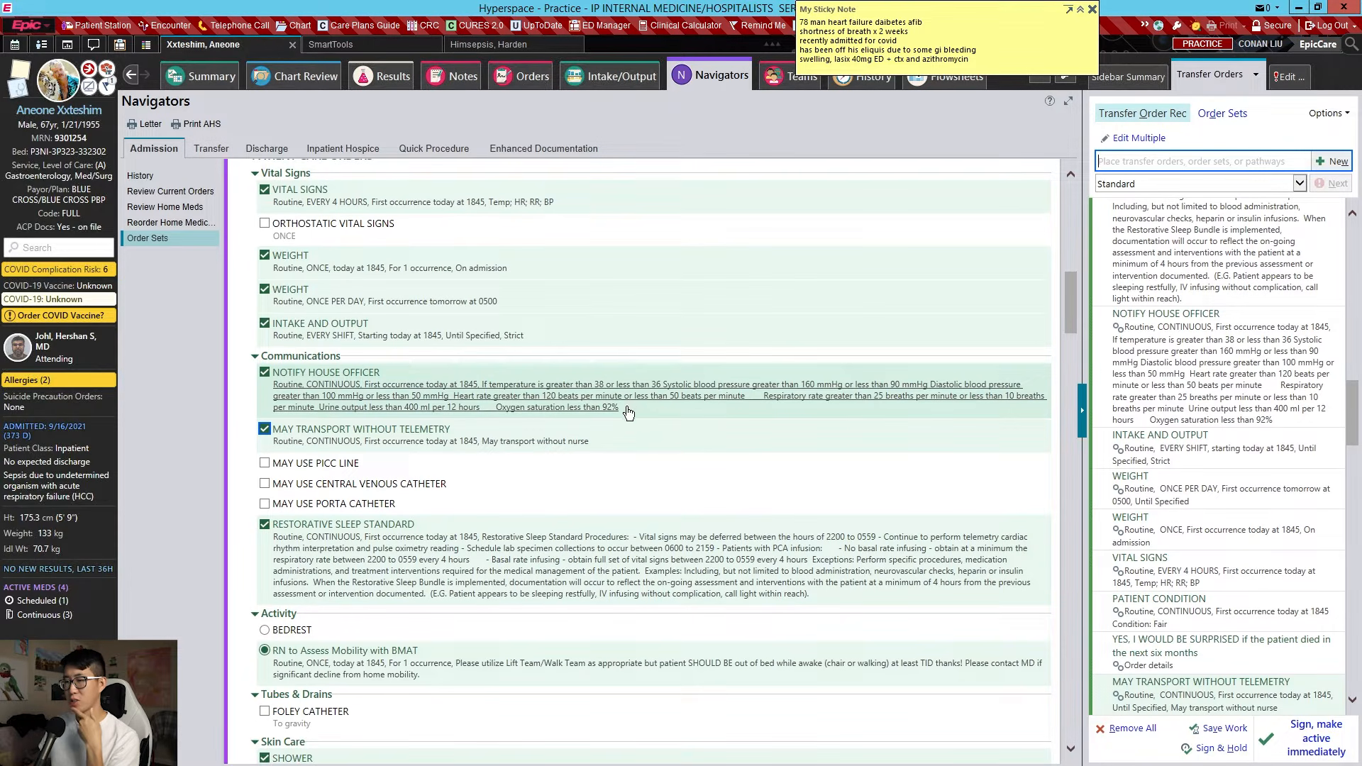
scroll(628, 411, "down", 3)
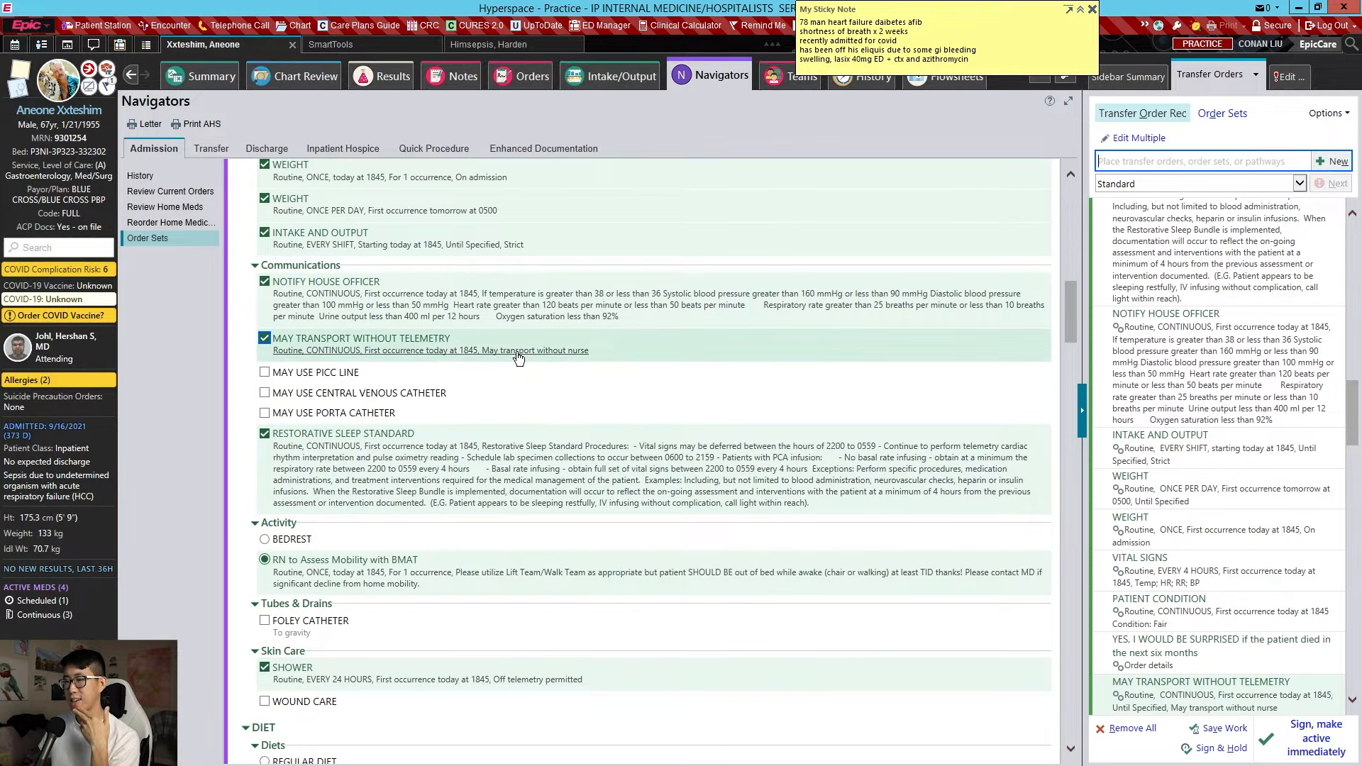
scroll(518, 363, "down", 3)
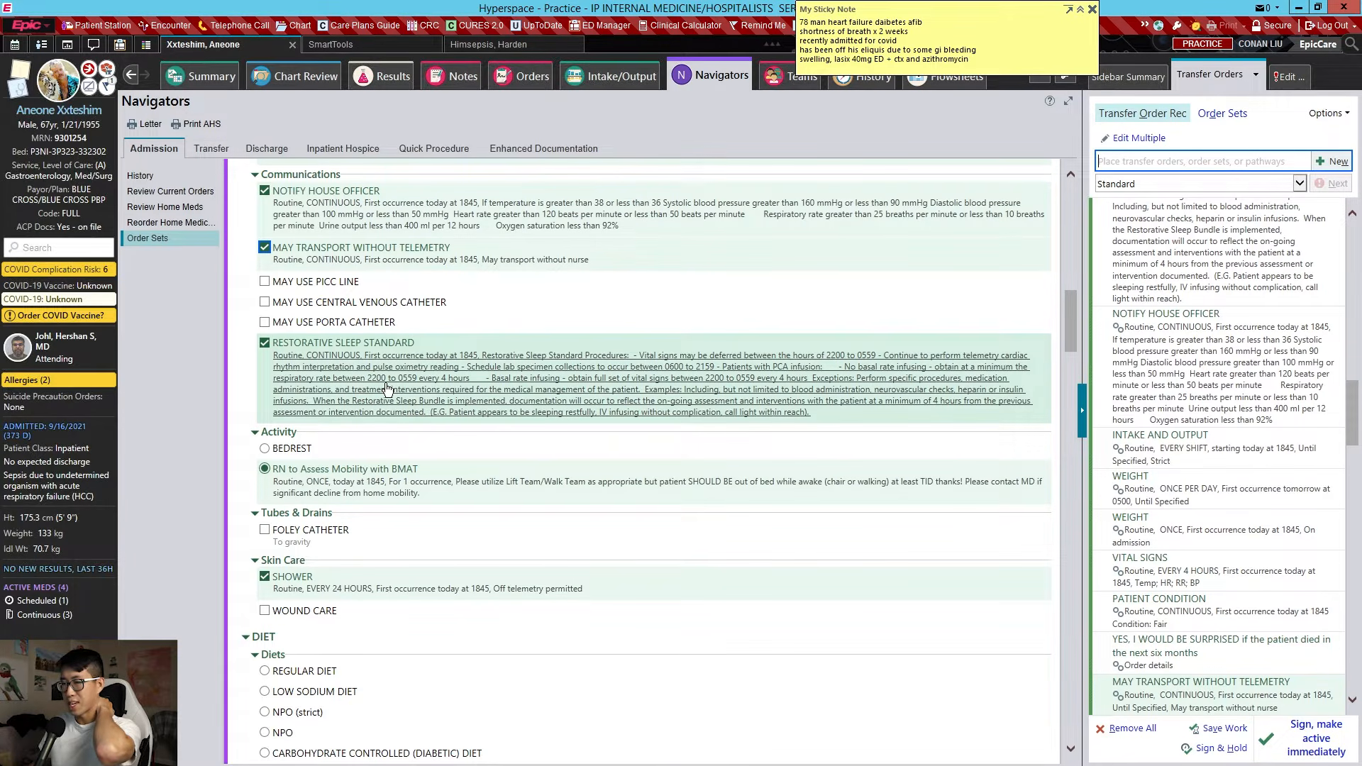
scroll(395, 372, "down", 2)
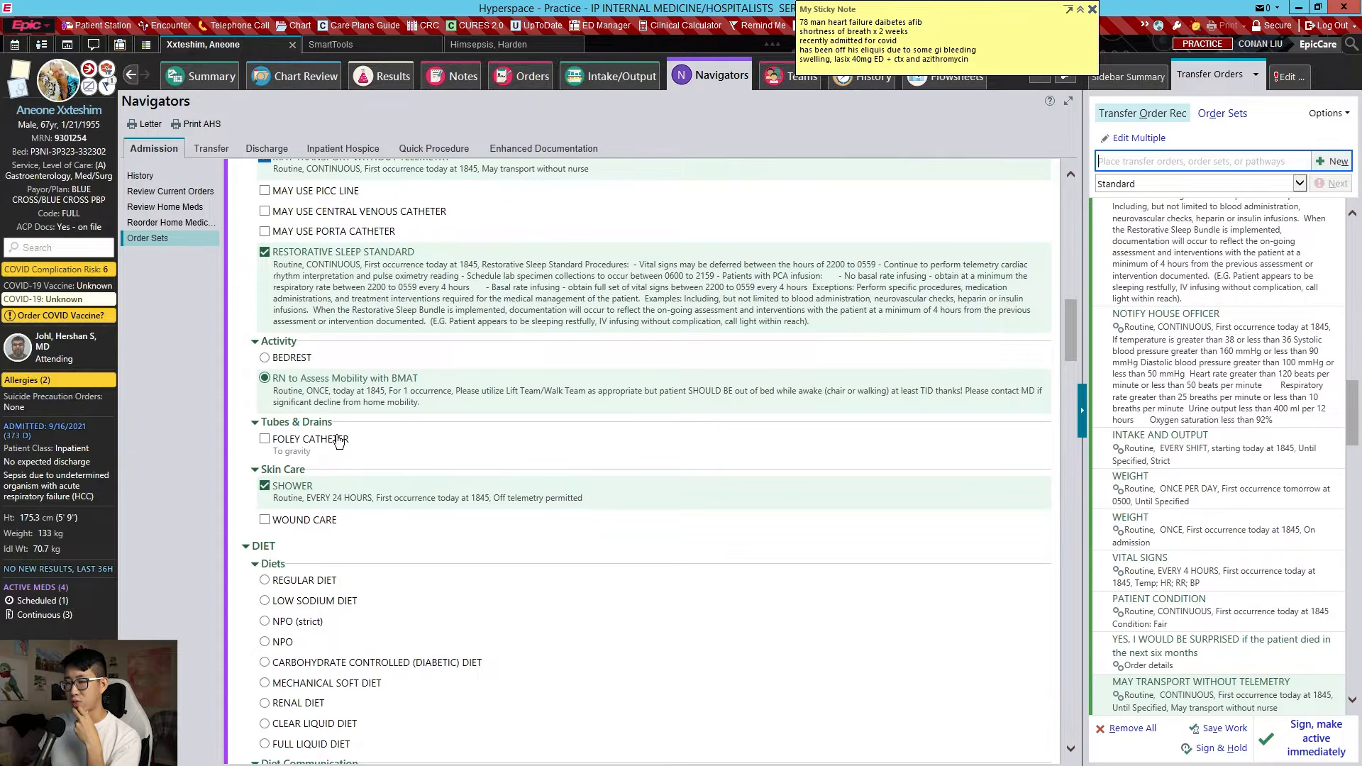
scroll(339, 356, "down", 2)
scroll(349, 373, "down", 2)
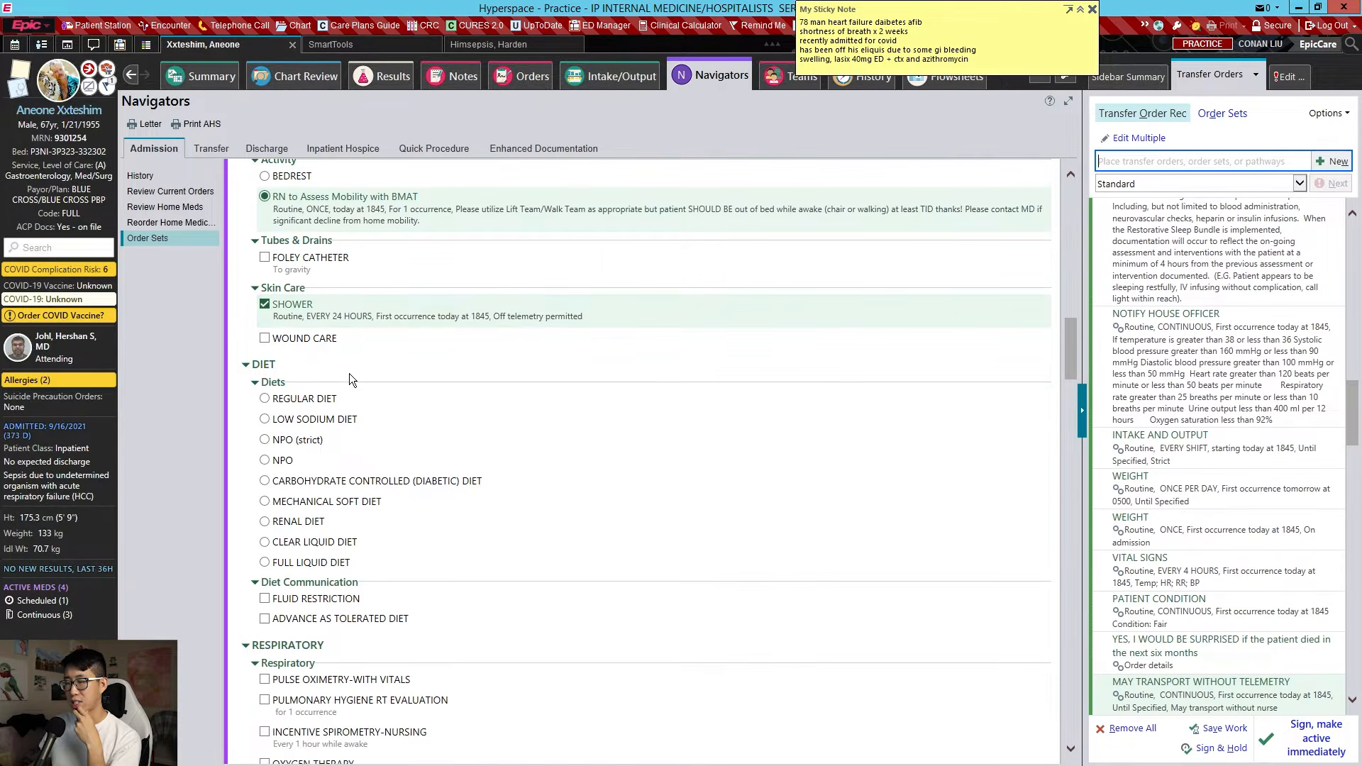
Order a Low Sodium Diet starting with a late tray and 60-75 gms carb/meal
left_click(319, 420)
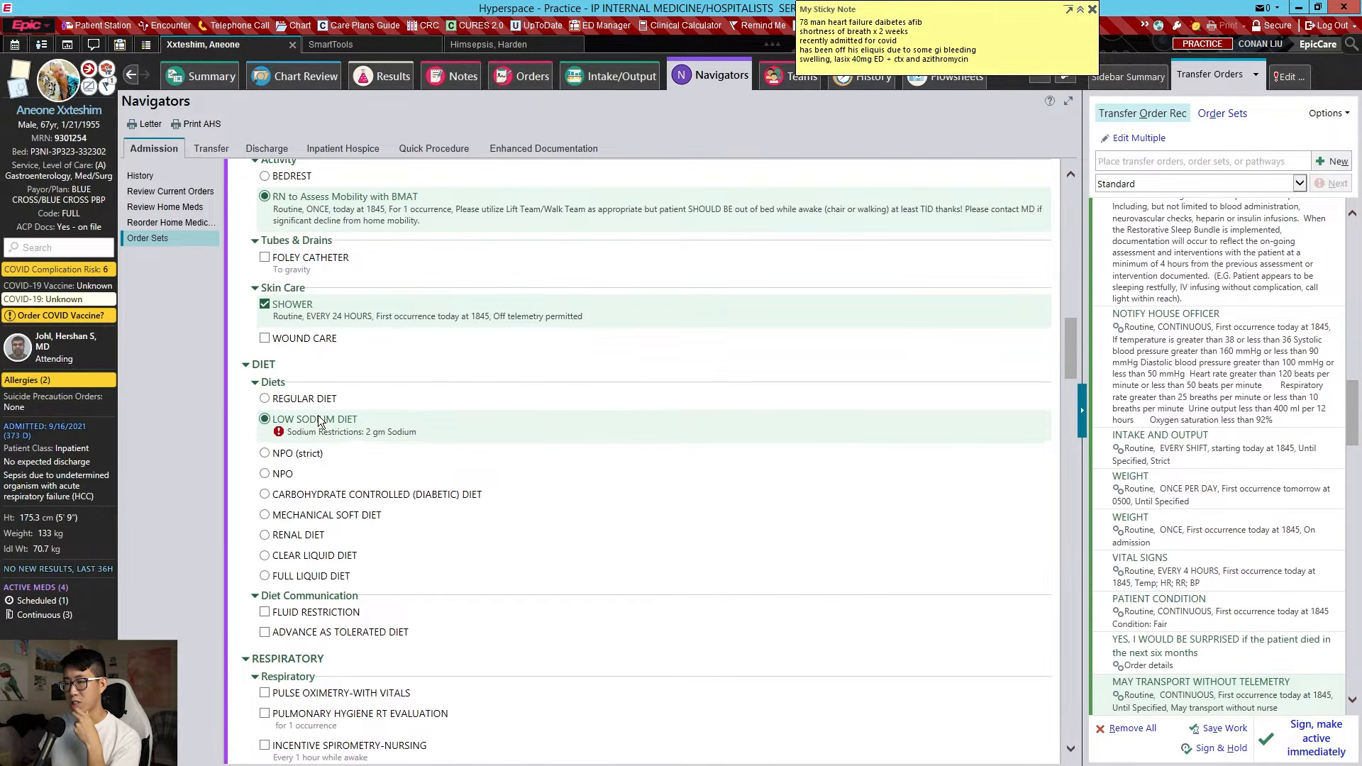
left_click(327, 434)
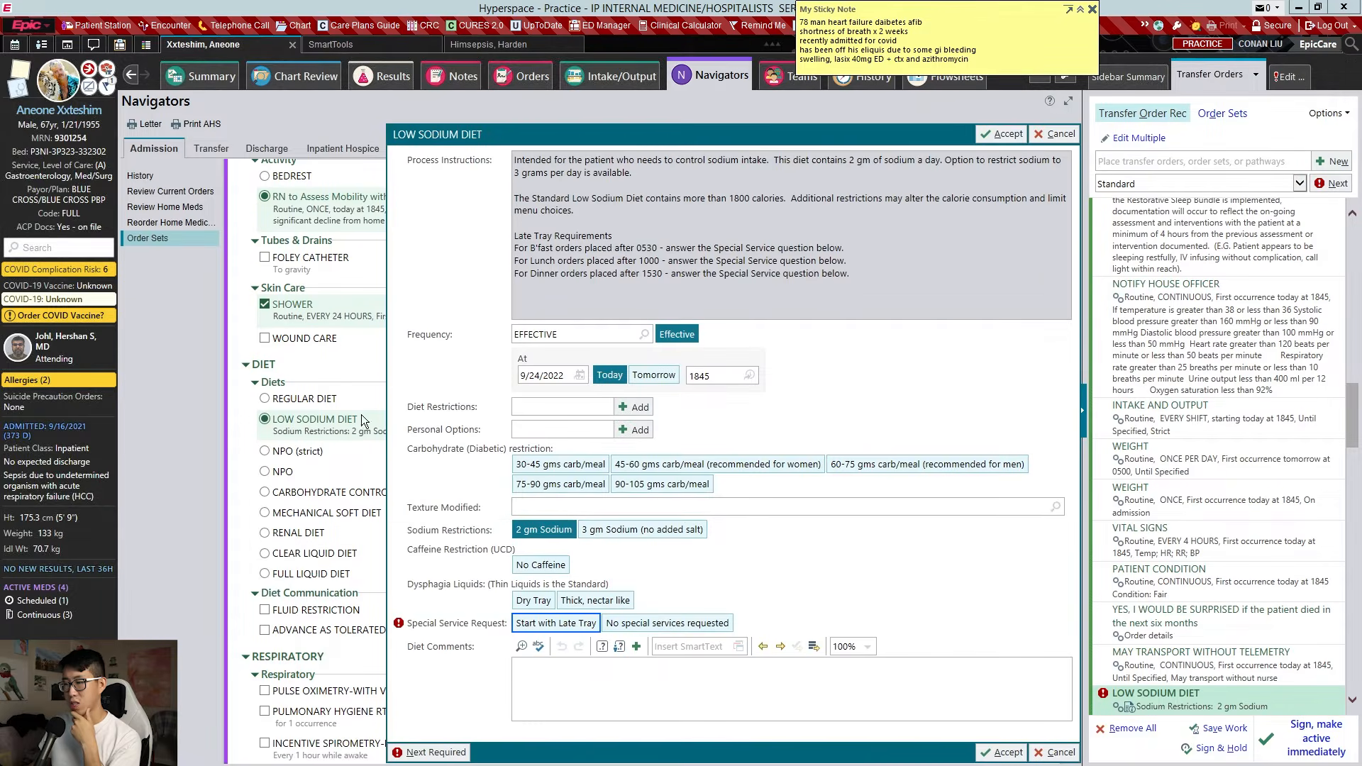
left_click(576, 624)
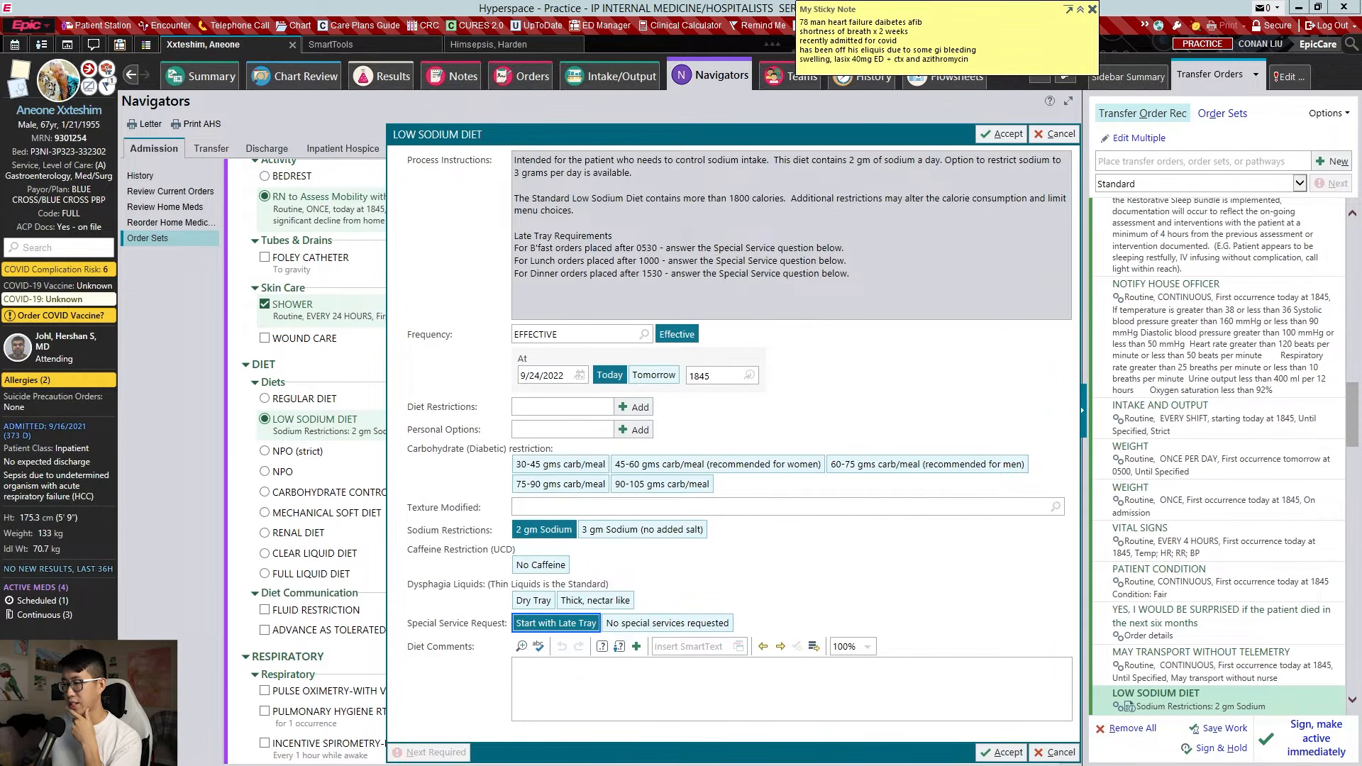
left_click(900, 466)
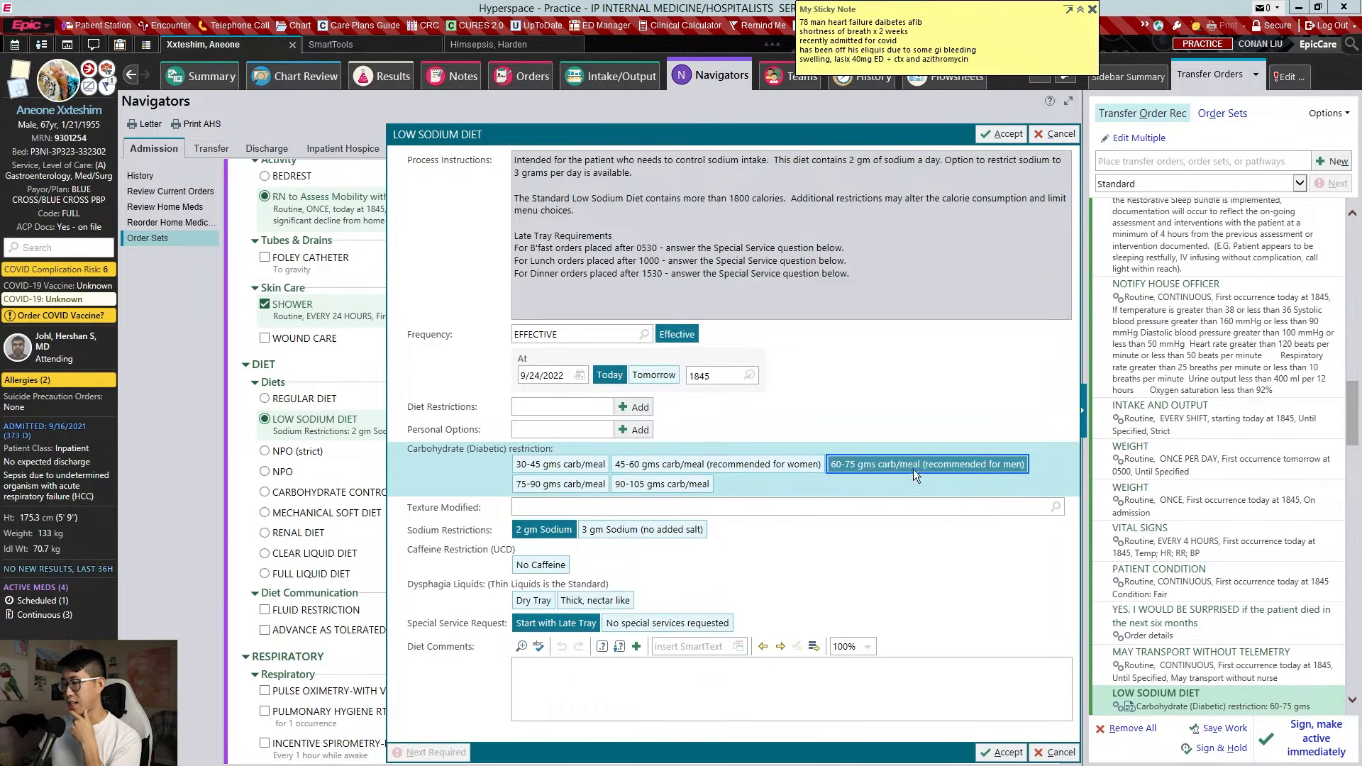
key("Return")
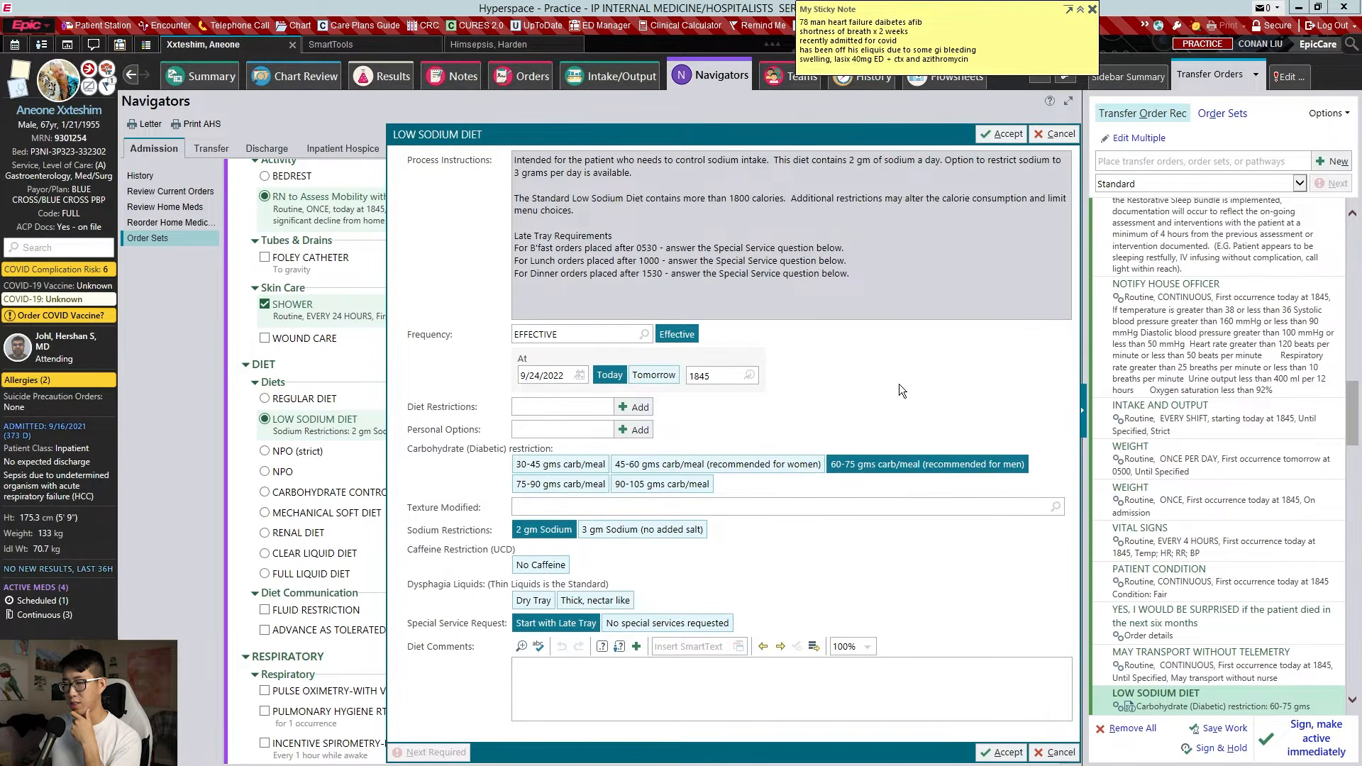
Order a fluid restriction of 2000 mls per day
scroll(480, 415, "down", 5)
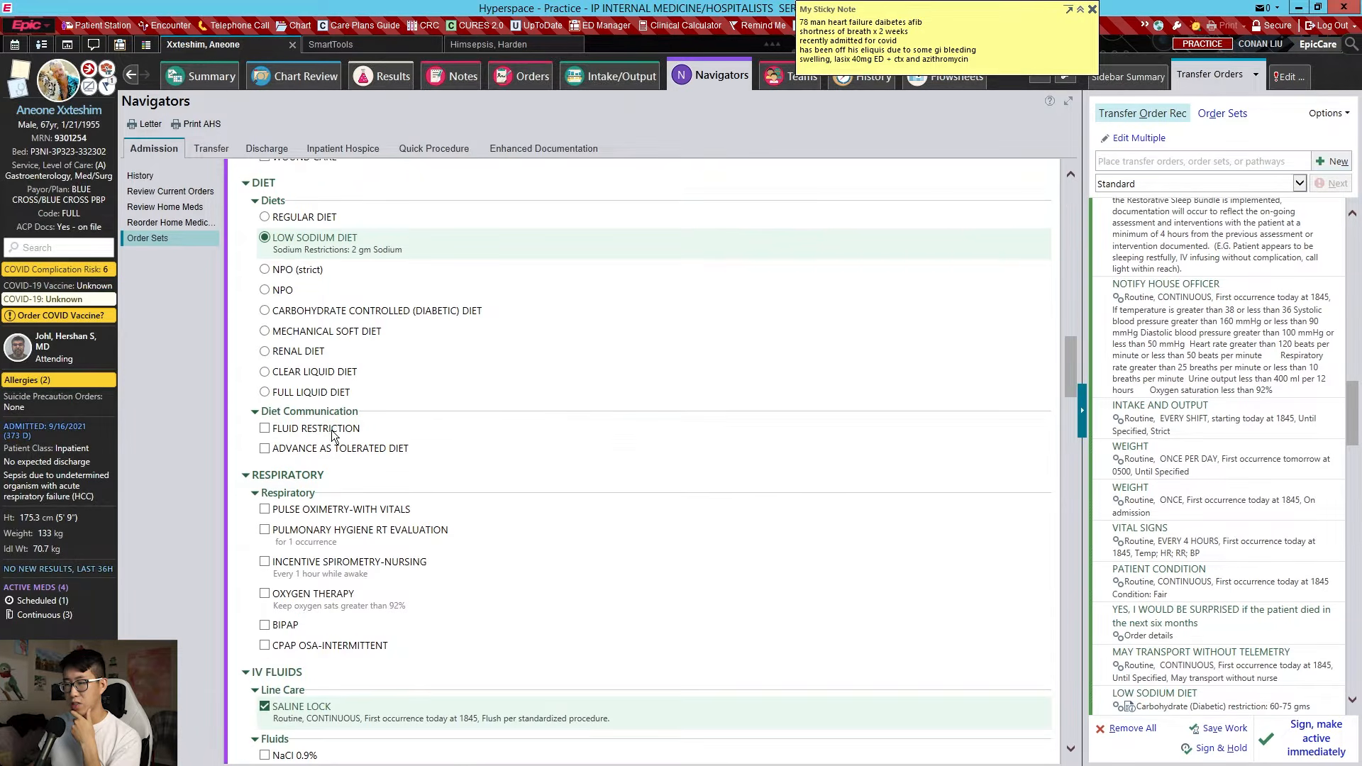
left_click(332, 429)
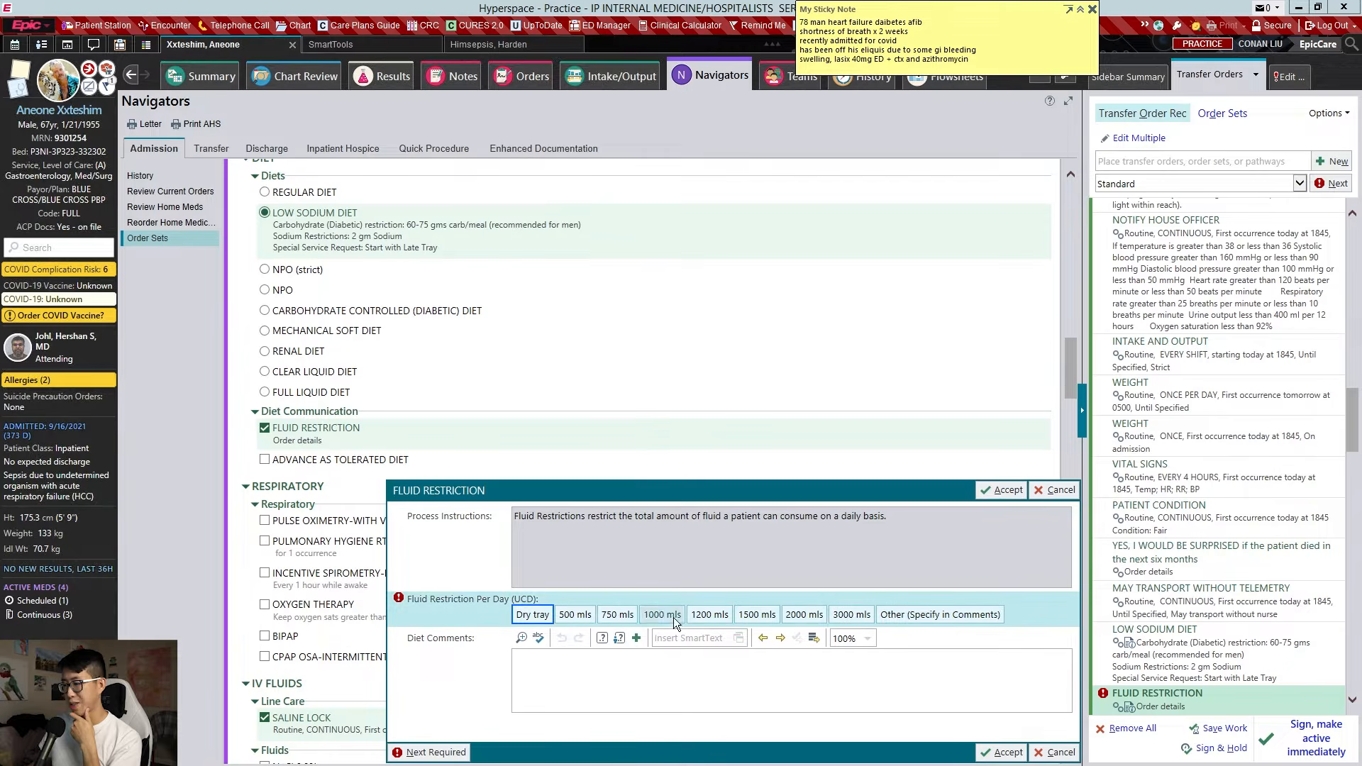
left_click(806, 614)
key("Return")
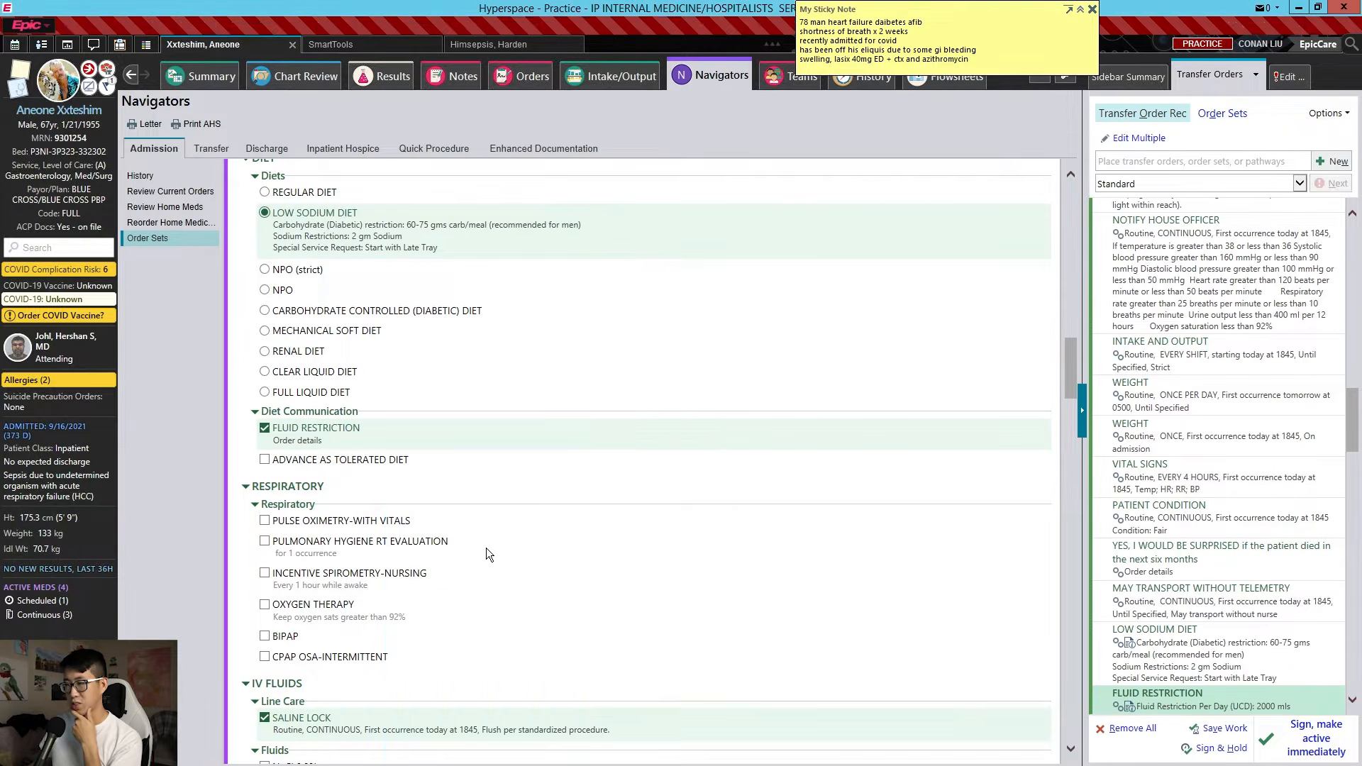
scroll(560, 412, "down", 3)
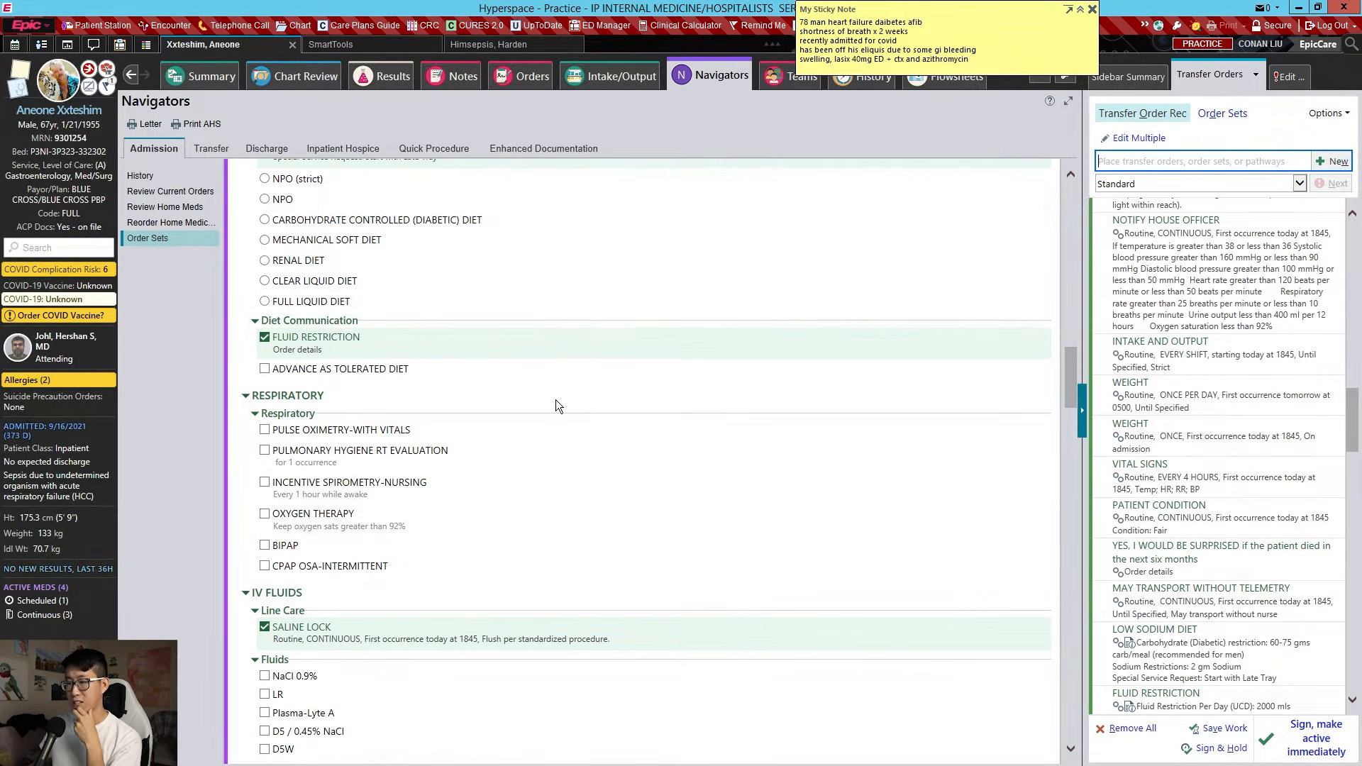
Replace Pulse Oximetry-With Vitals with a Pulse Oximetry-Continuous order
scroll(565, 385, "down", 3)
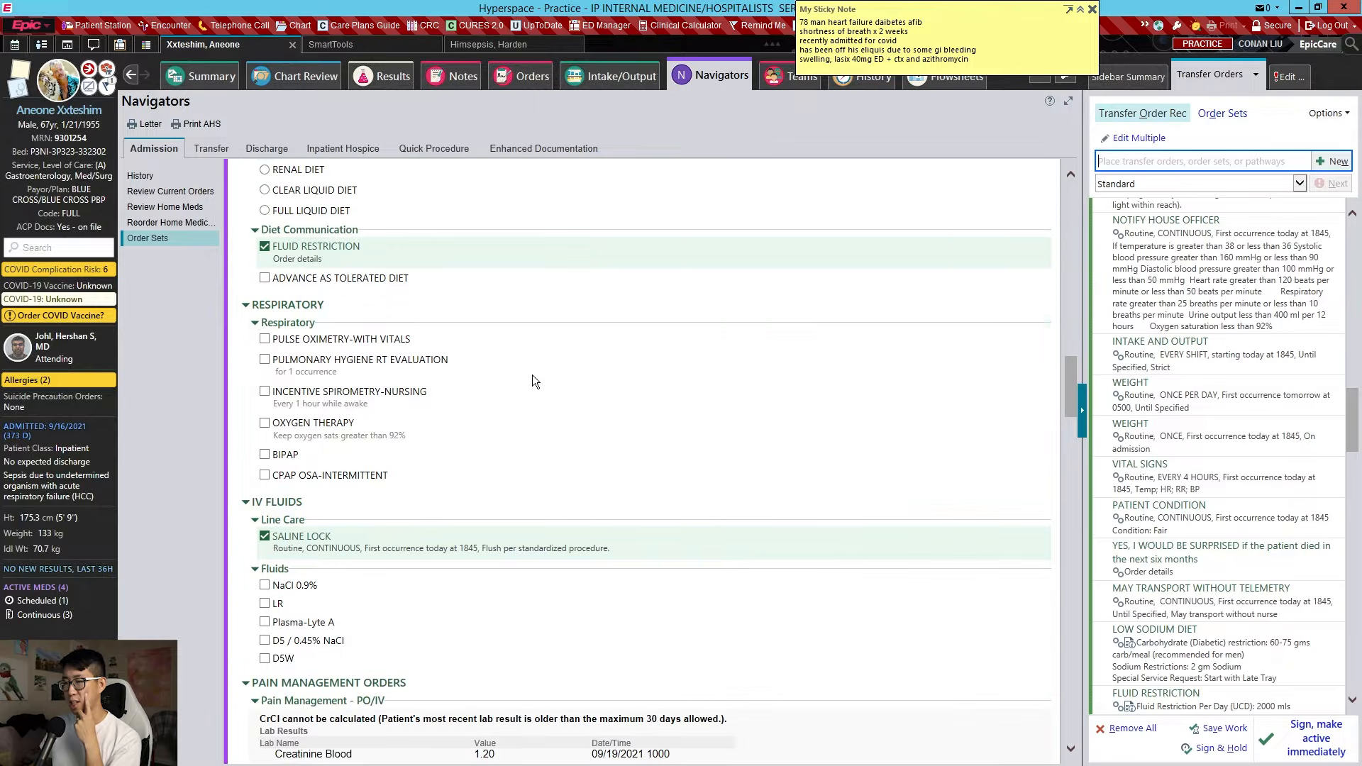
left_click(350, 344)
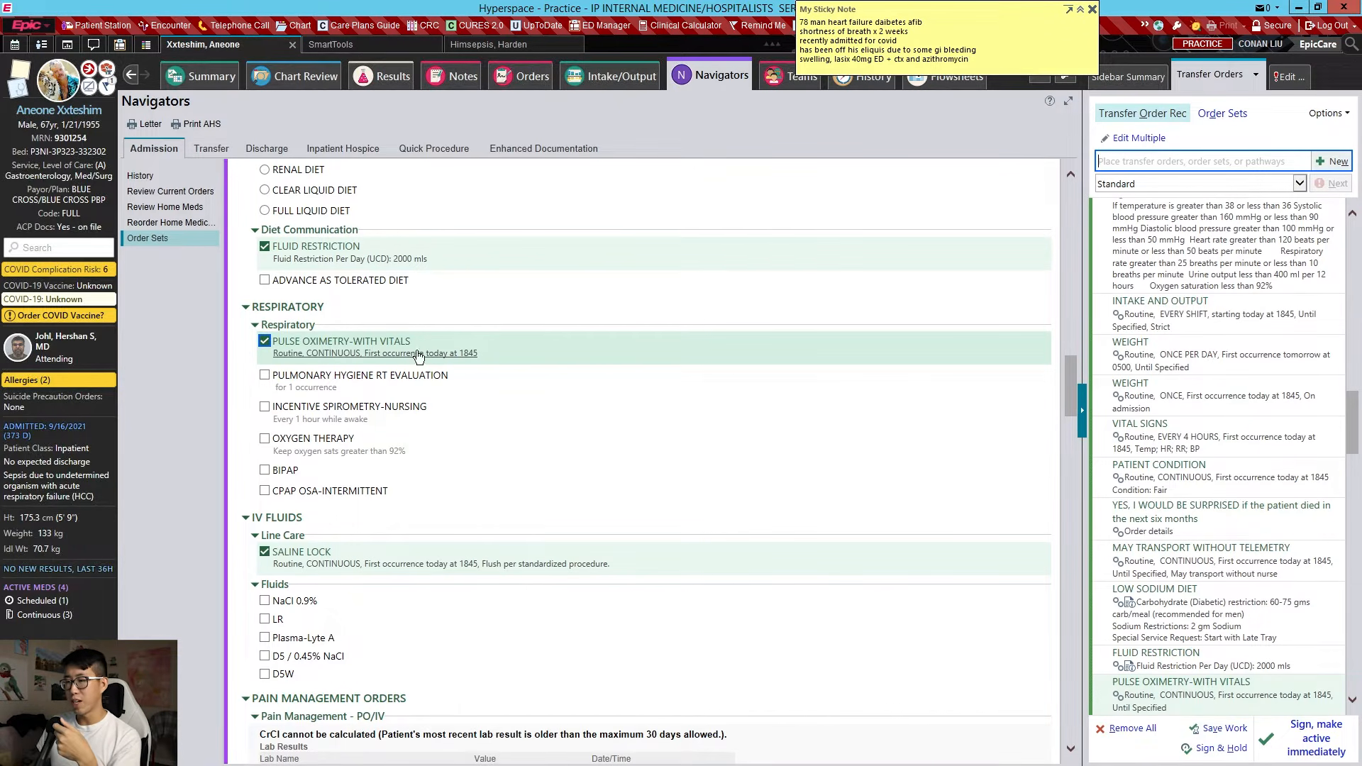
left_click(415, 354)
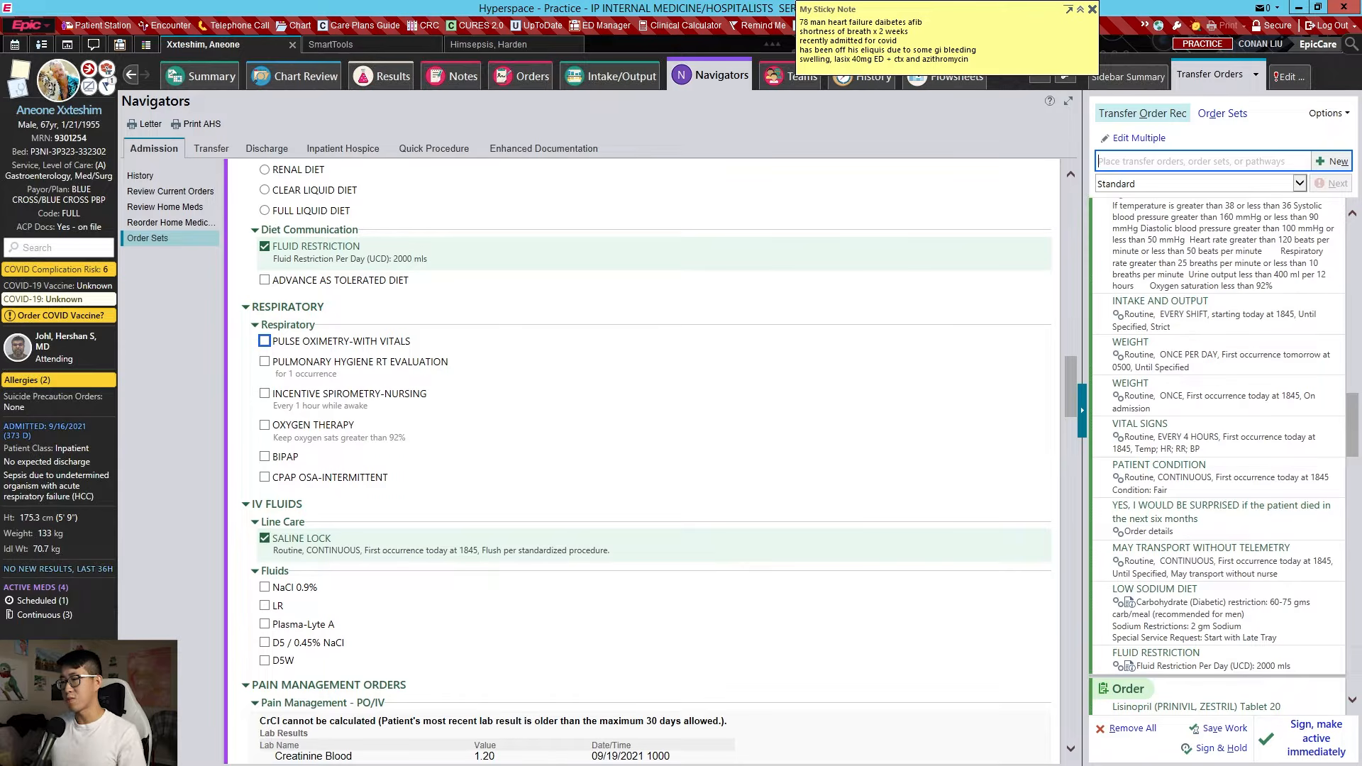
type("puls ox")
key("Return")
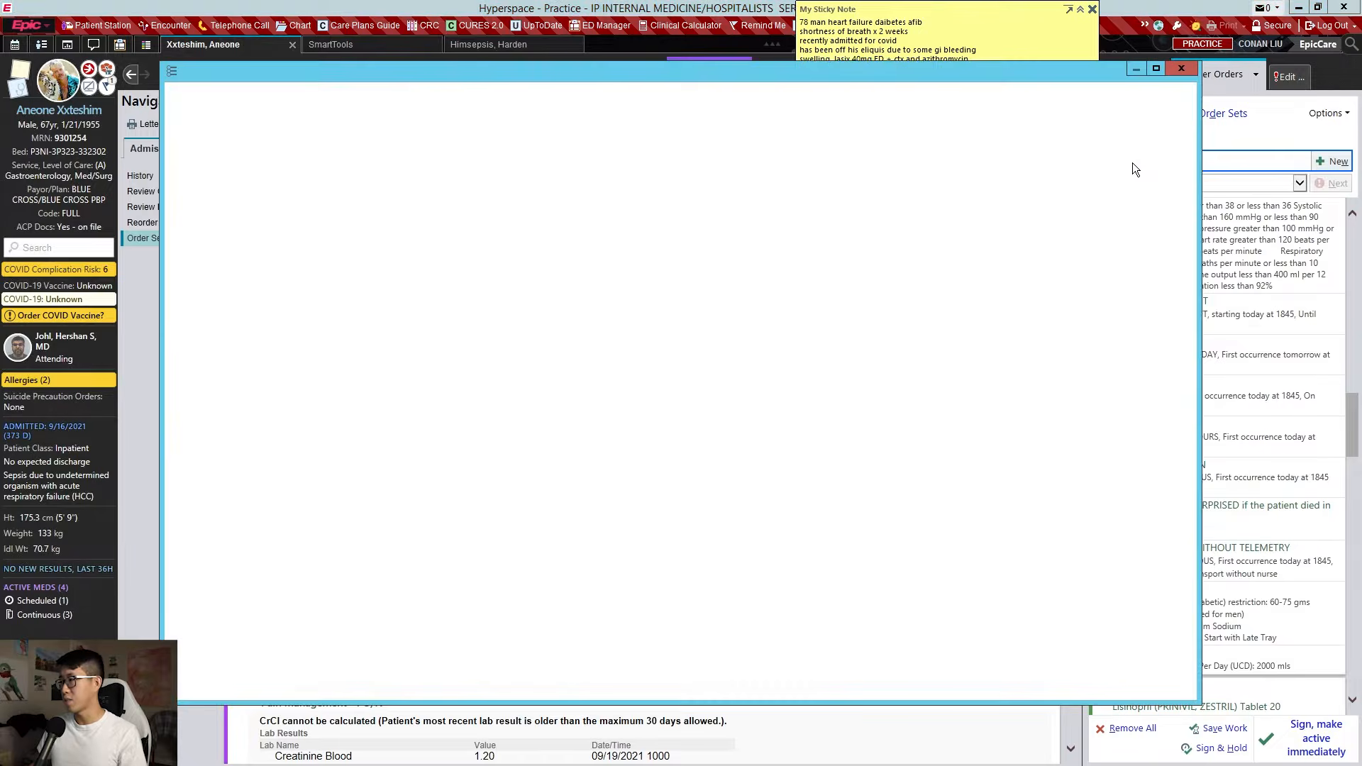
double_click(377, 228)
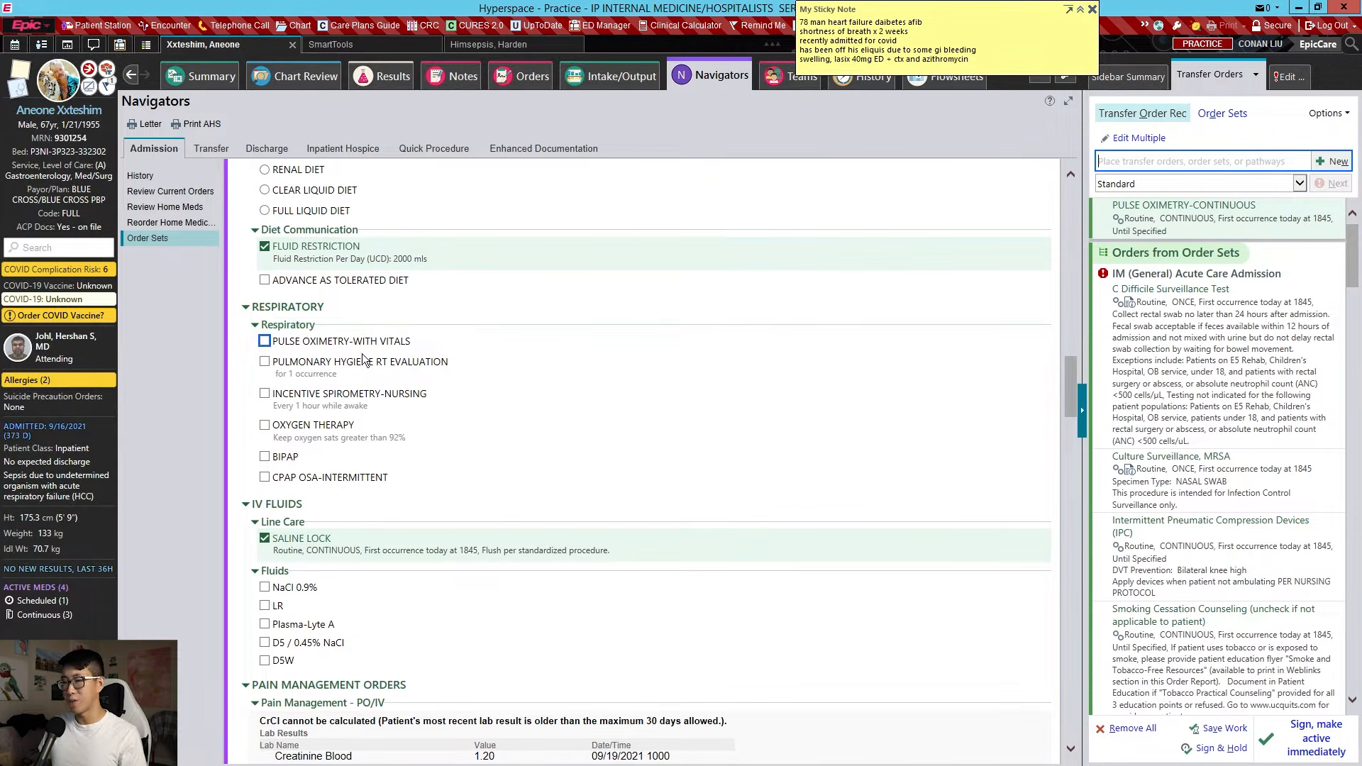
Order Oxygen Therapy with a nasal cannula interface
left_click(331, 429)
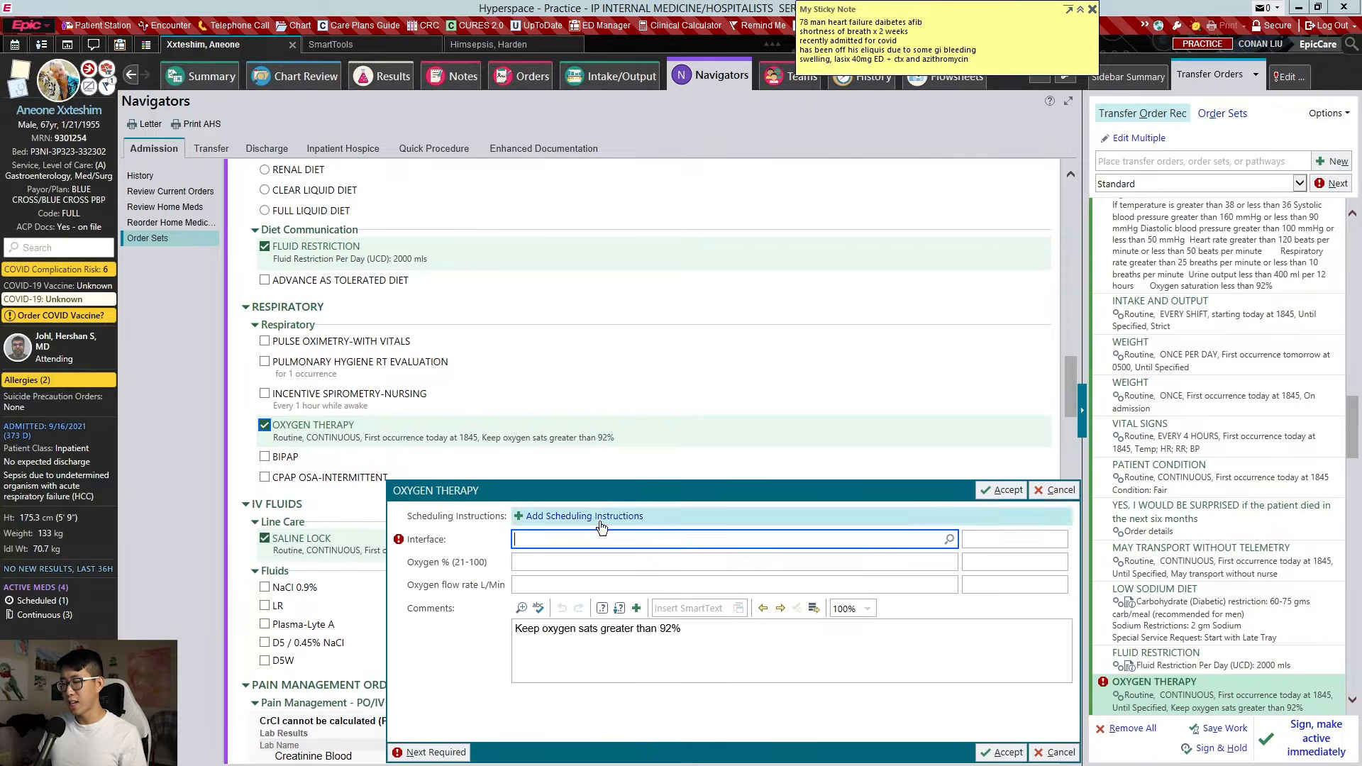
type("nasal cannula")
key("Return")
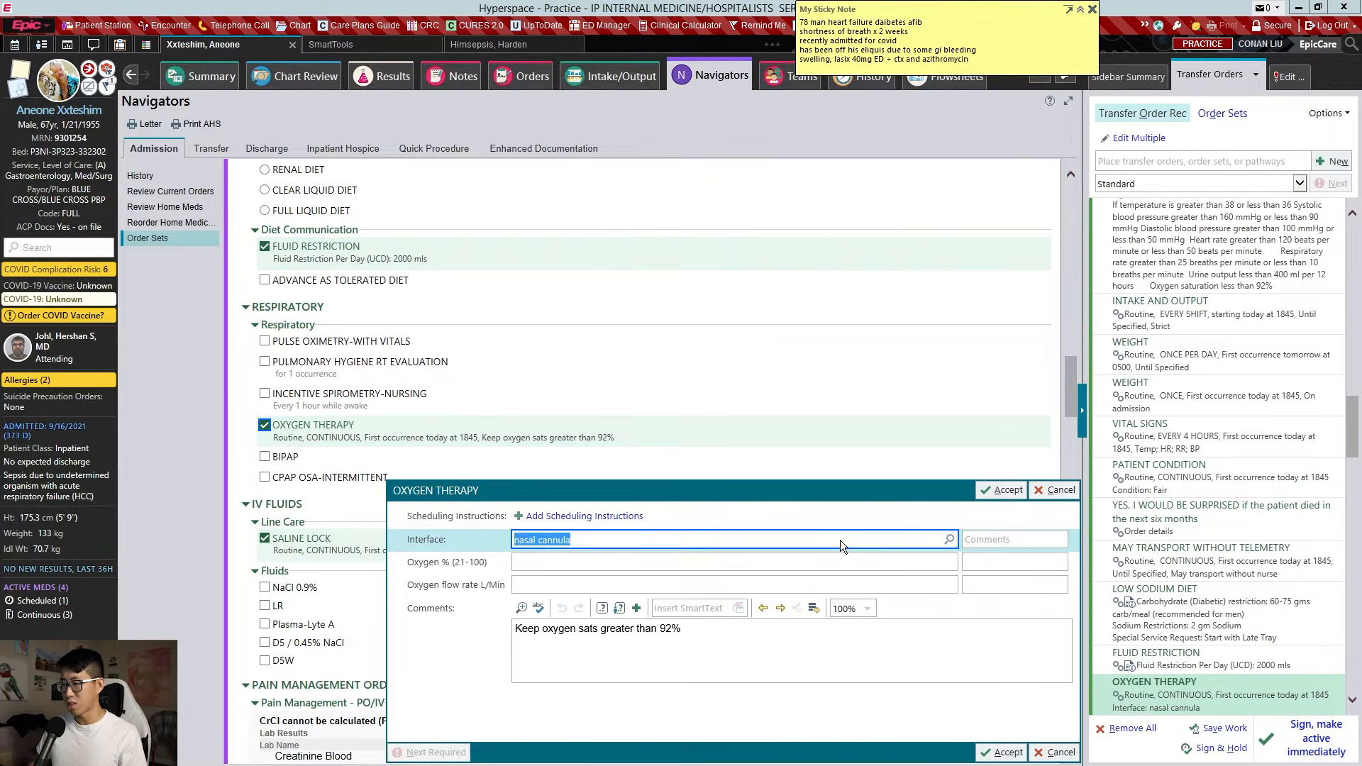
key("alt+a")
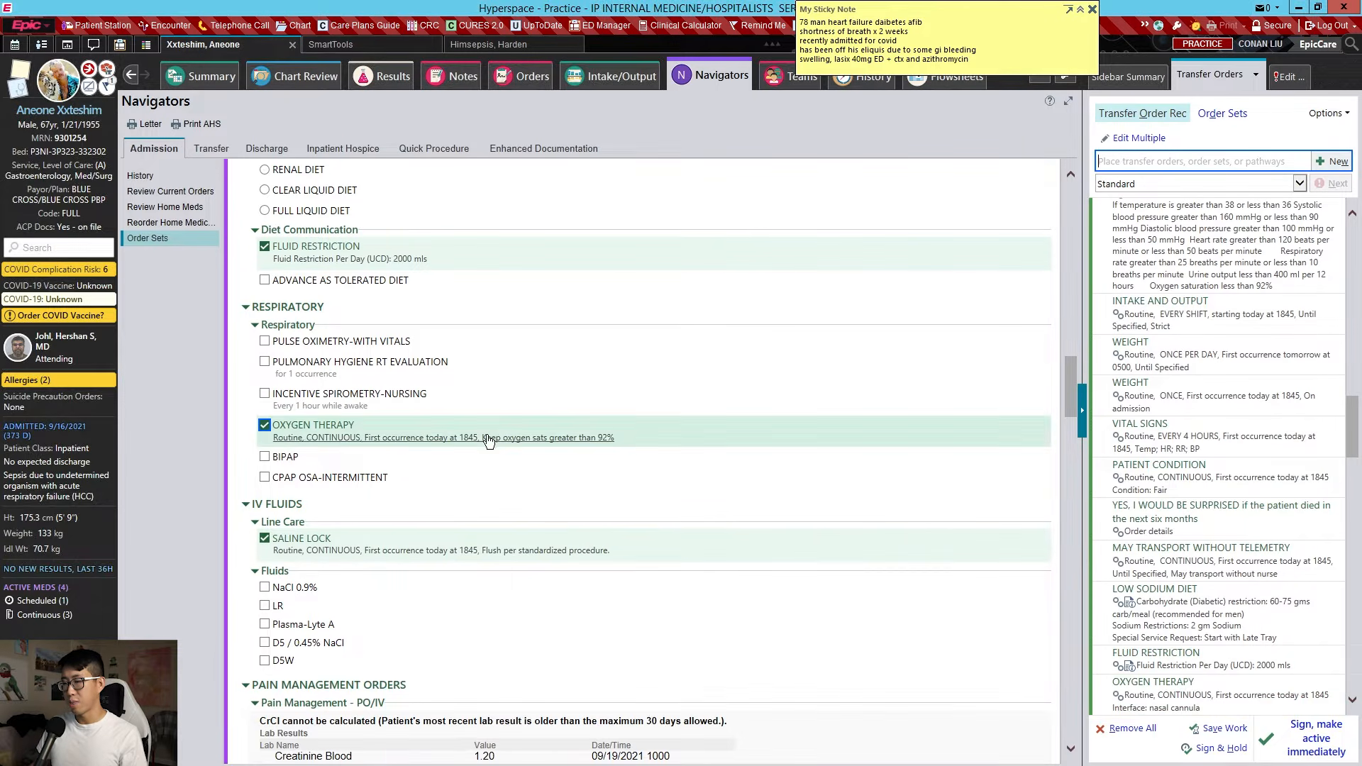
scroll(483, 401, "down", 2)
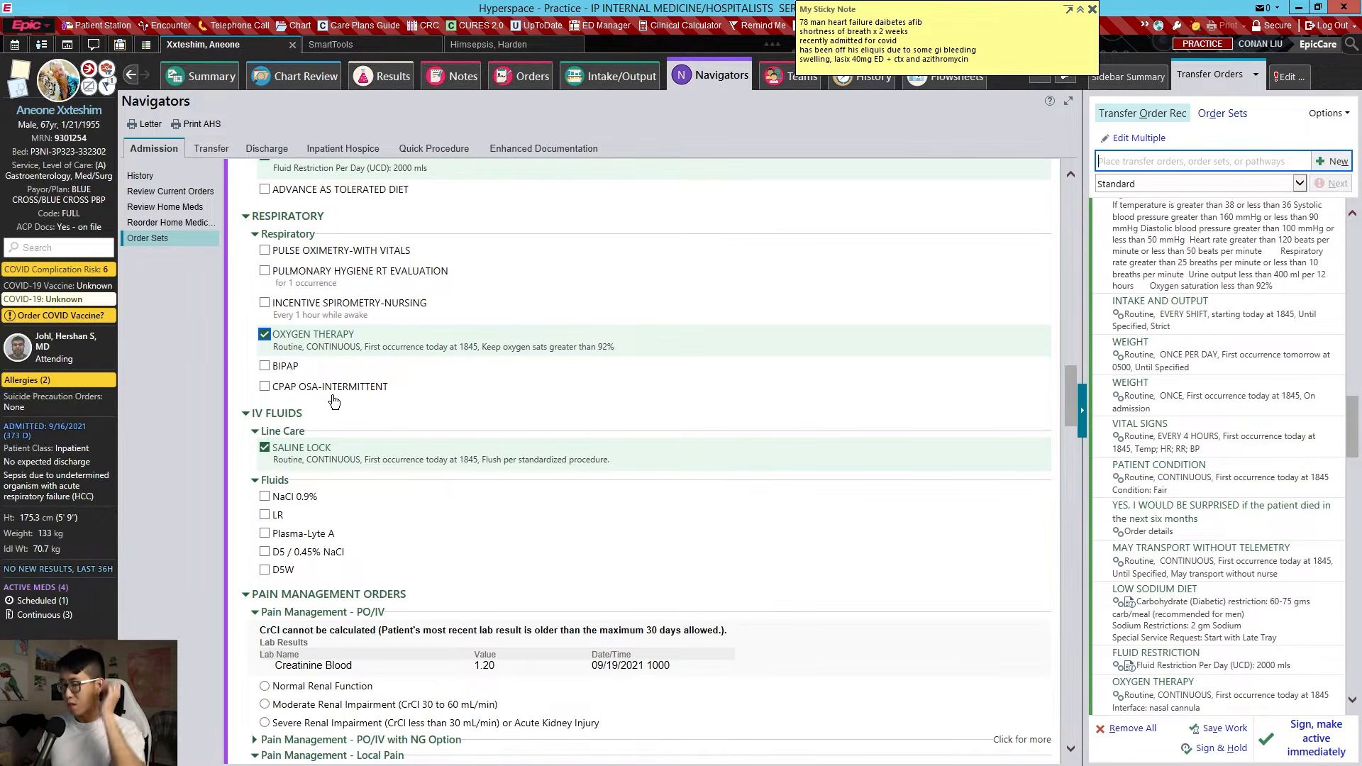
scroll(330, 395, "down", 2)
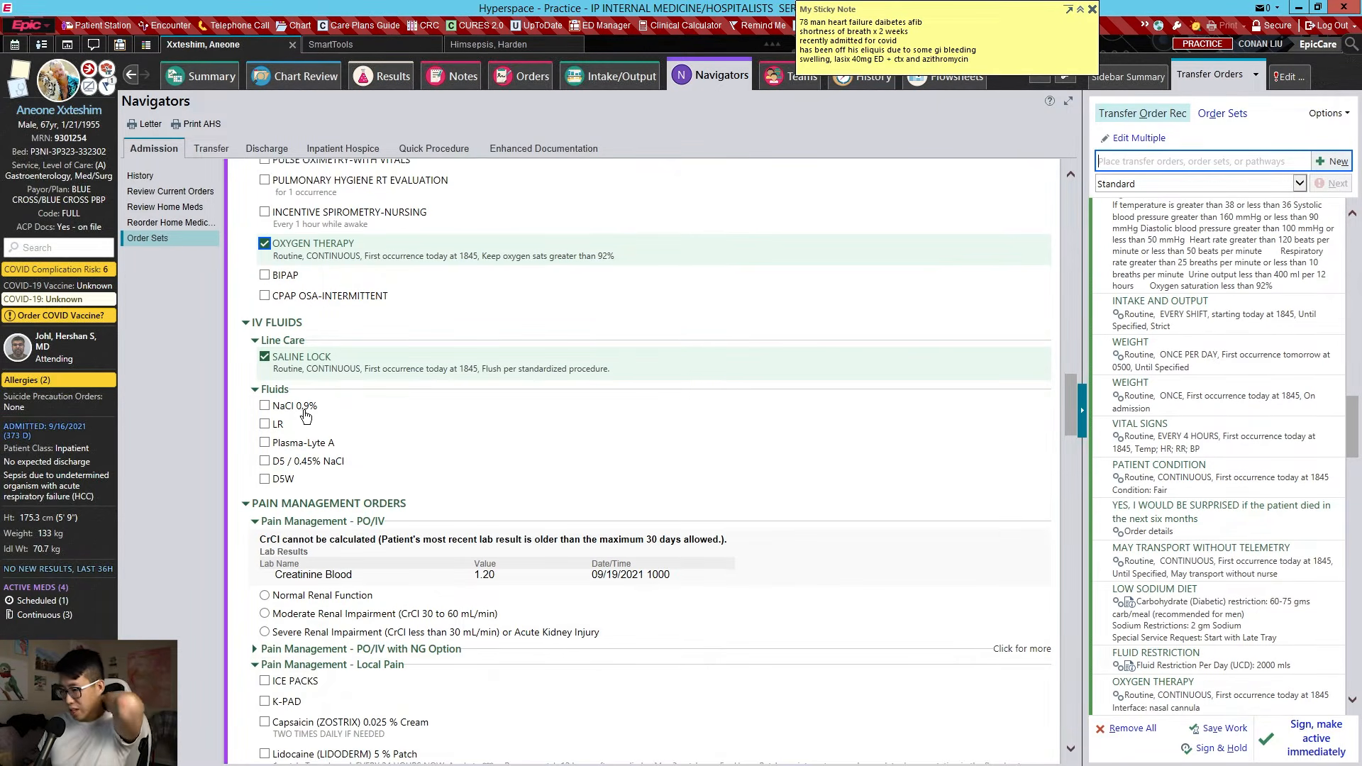
scroll(309, 454, "down", 2)
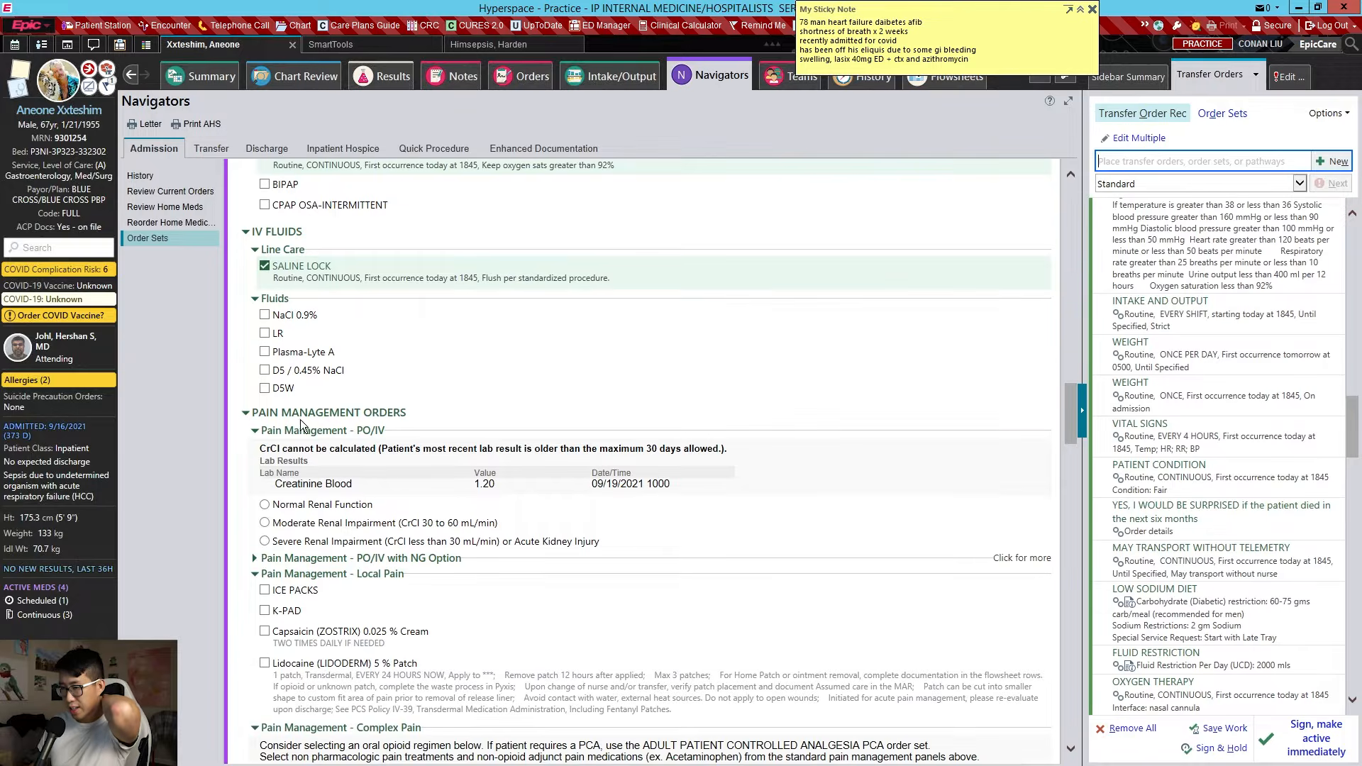
left_click(264, 333)
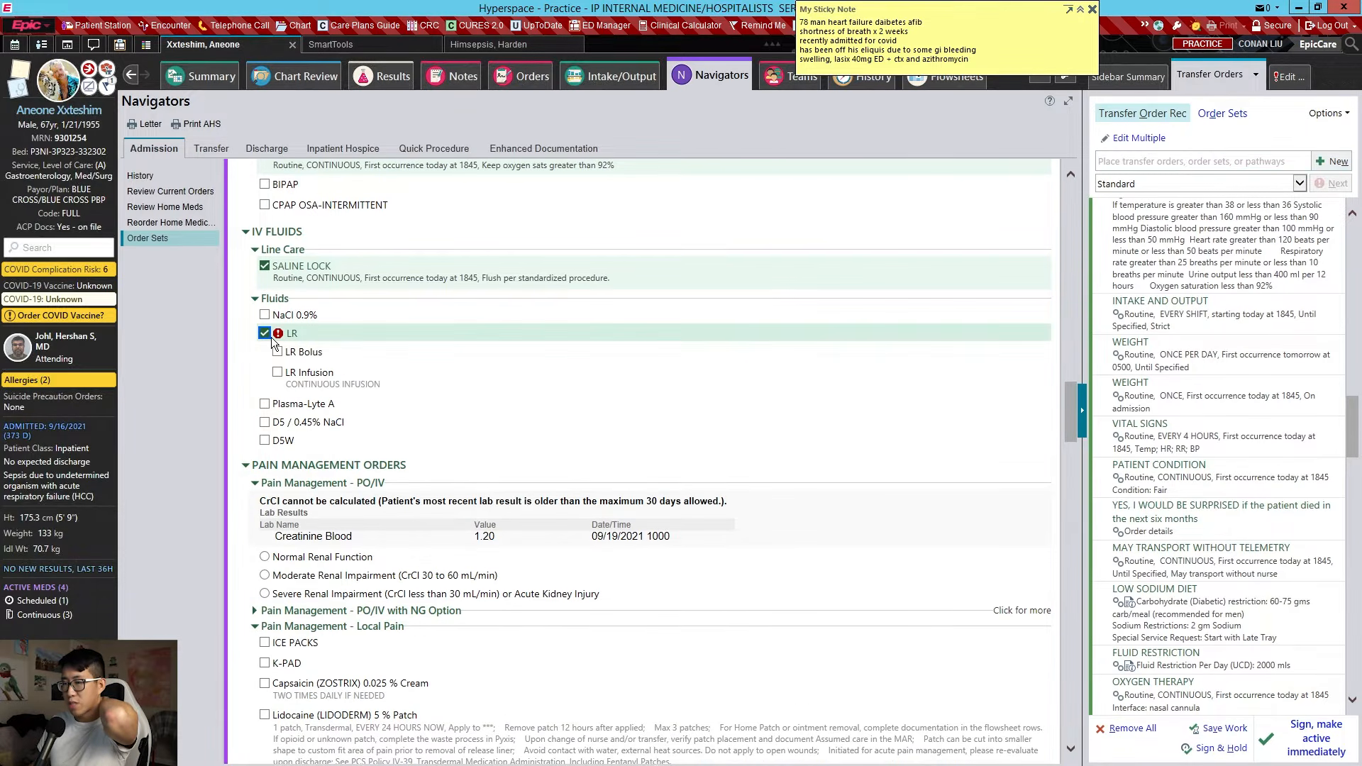
left_click(279, 372)
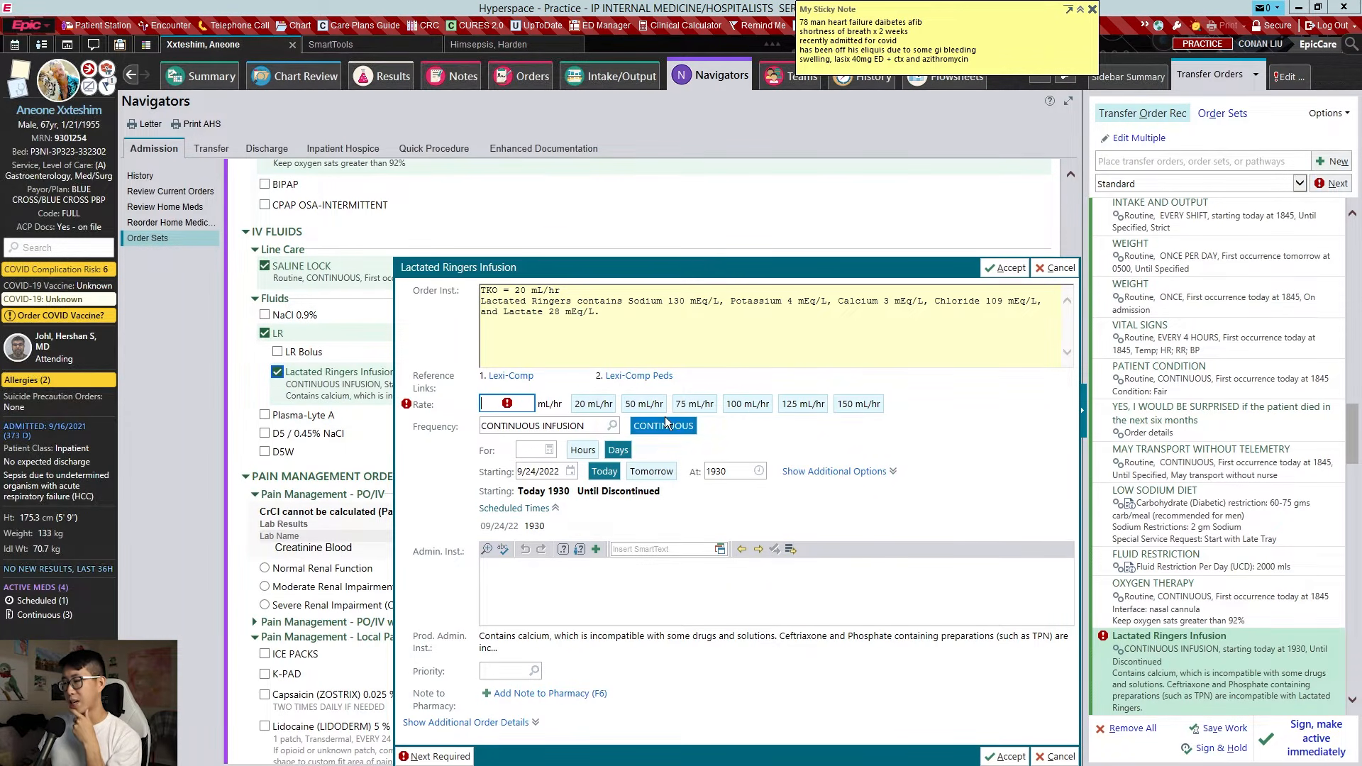
left_click(744, 404)
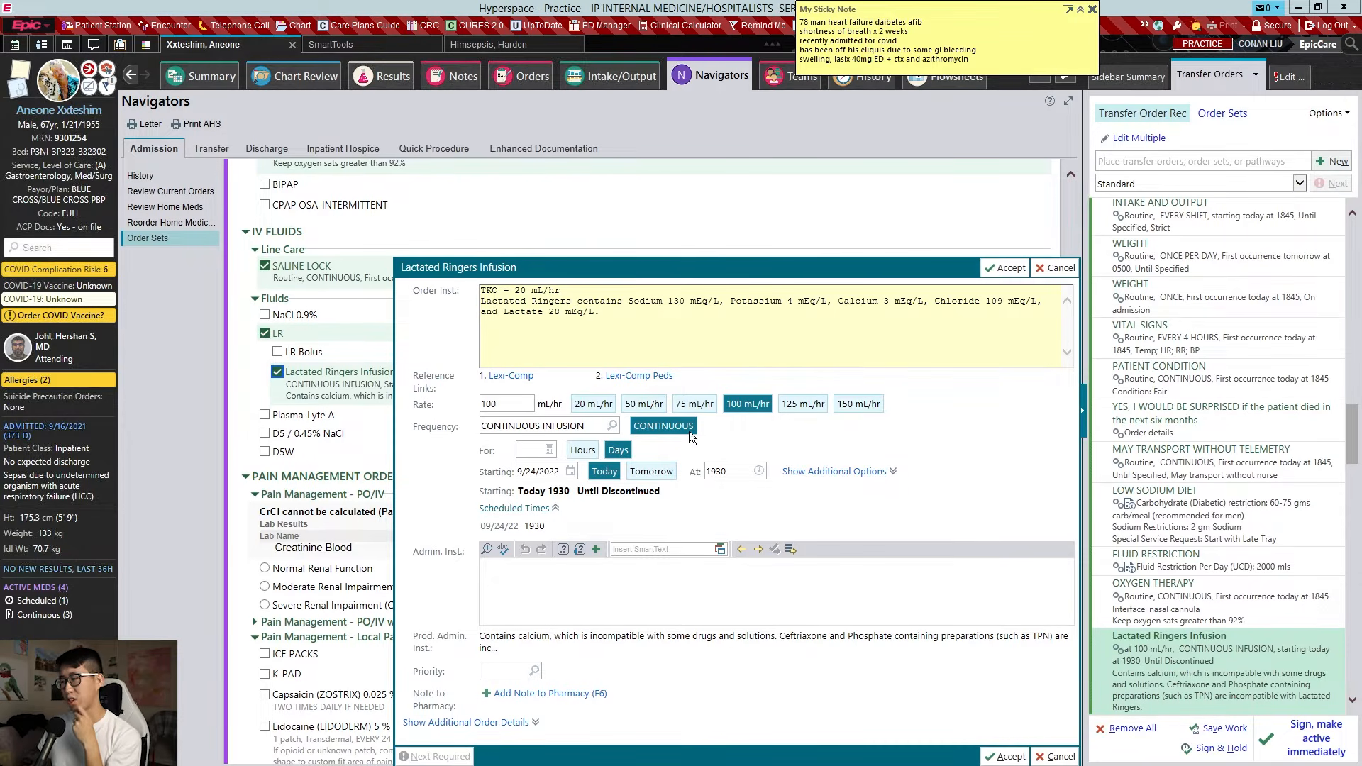
left_click(618, 450)
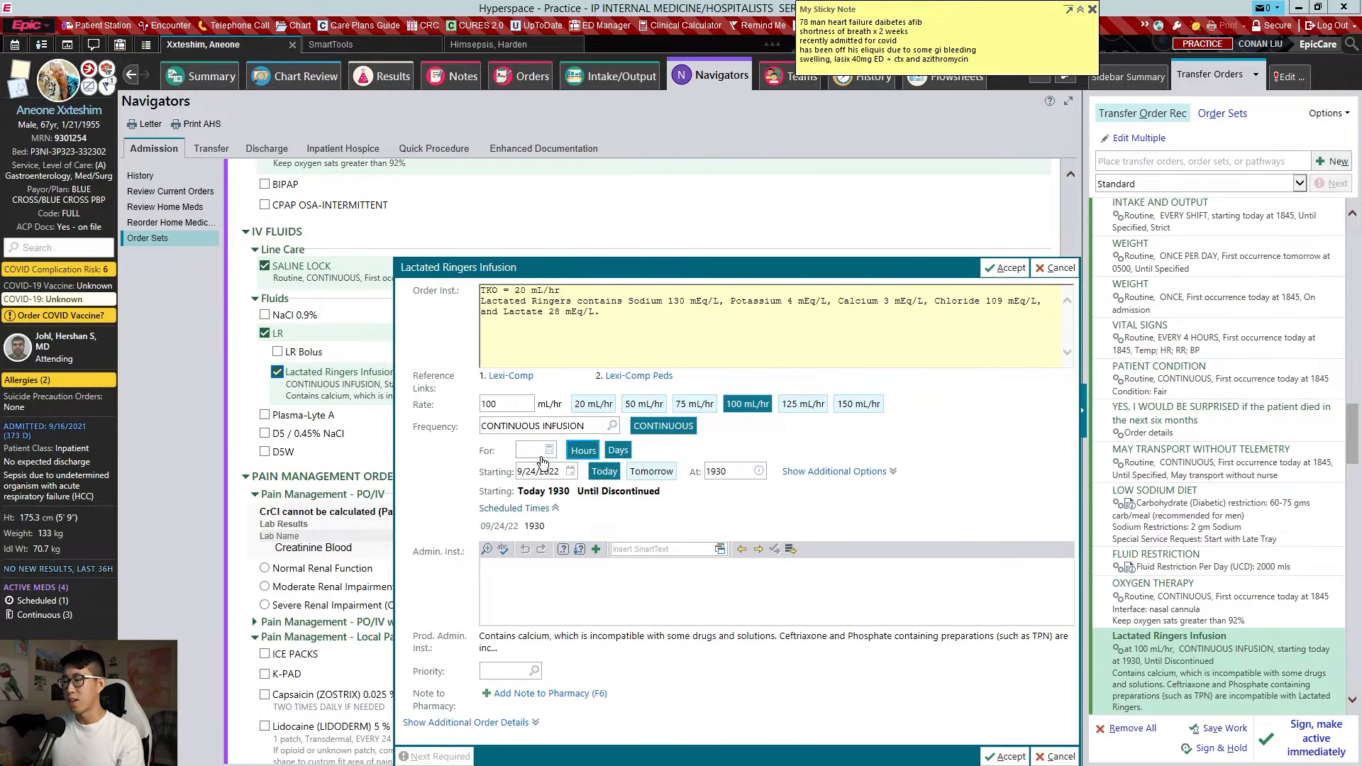
left_click(574, 449)
left_click(736, 446)
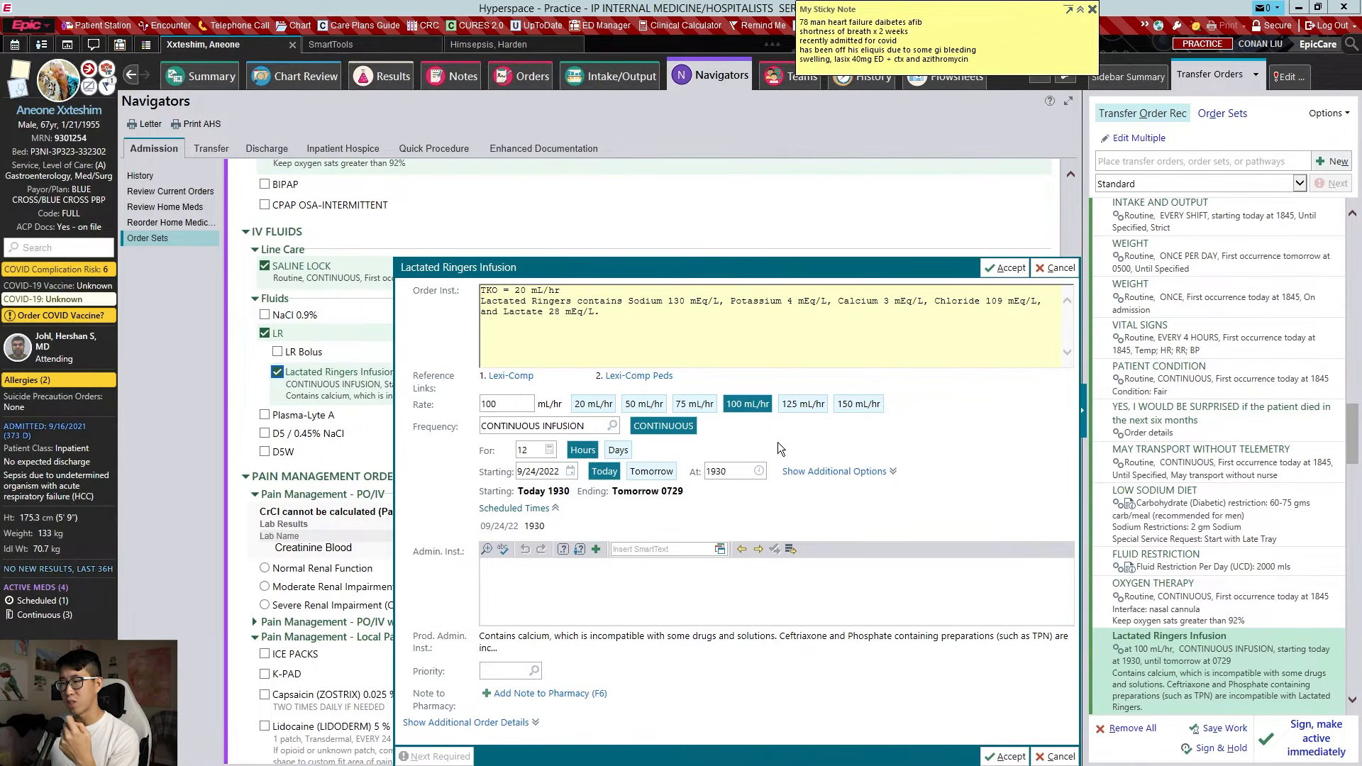
key("Return")
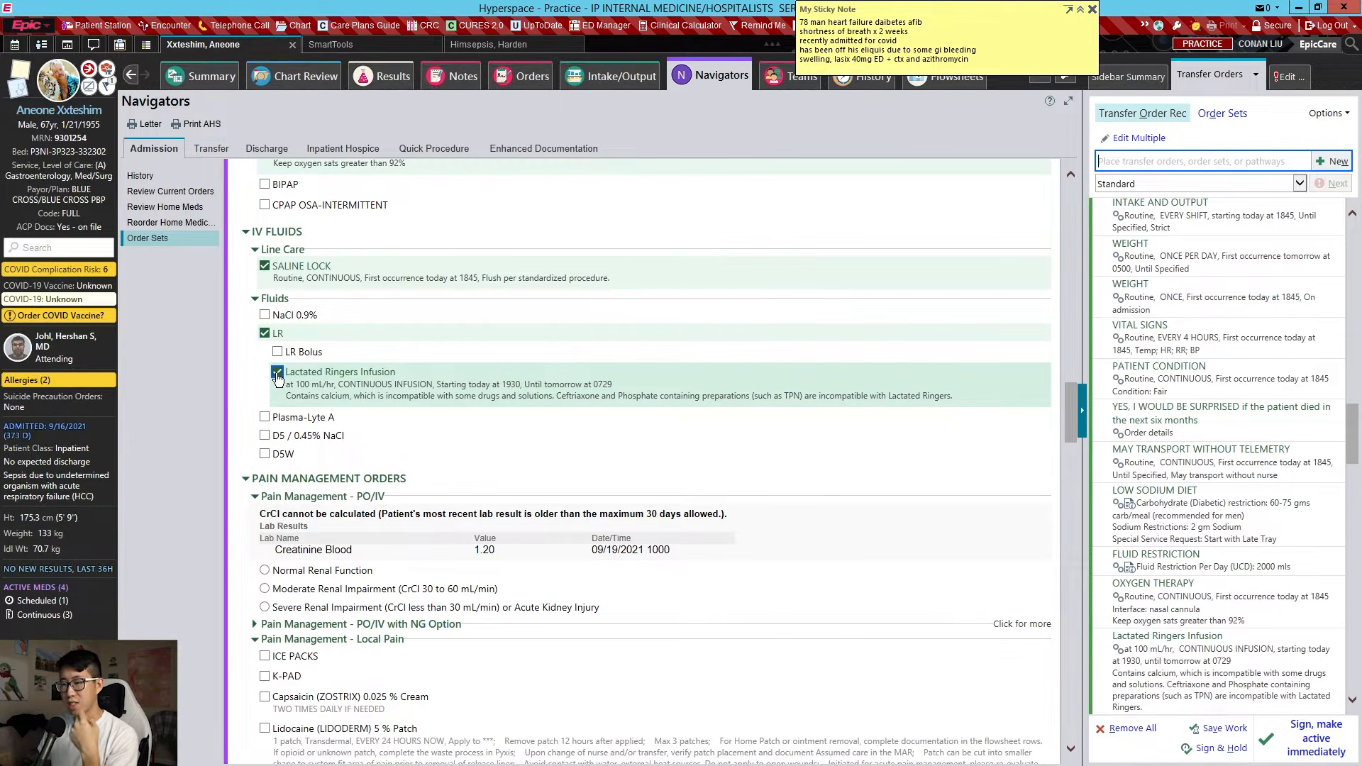
left_click(277, 373)
left_click(264, 334)
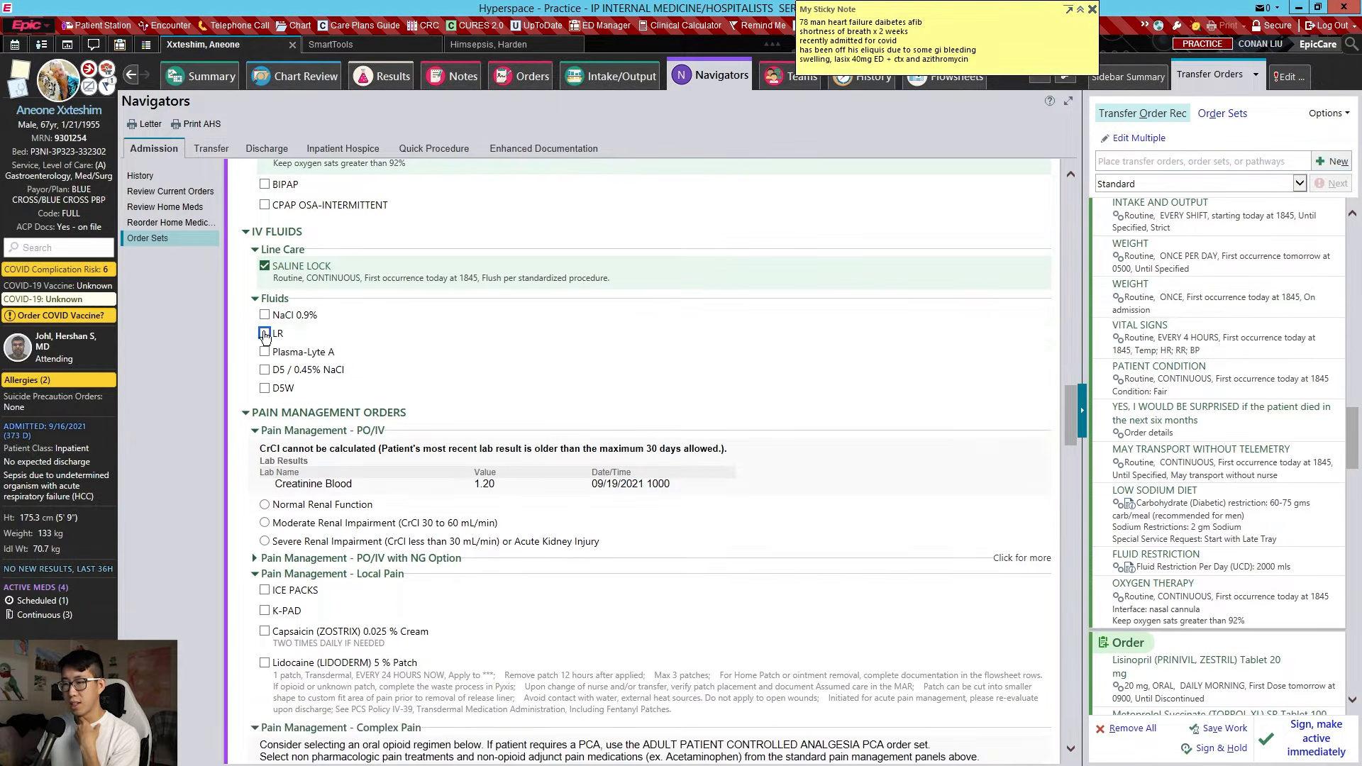
Under normal renal function, order Acetaminophen 650 mg tablet every 4 hours PRN for mild pain
scroll(272, 339, "down", 3)
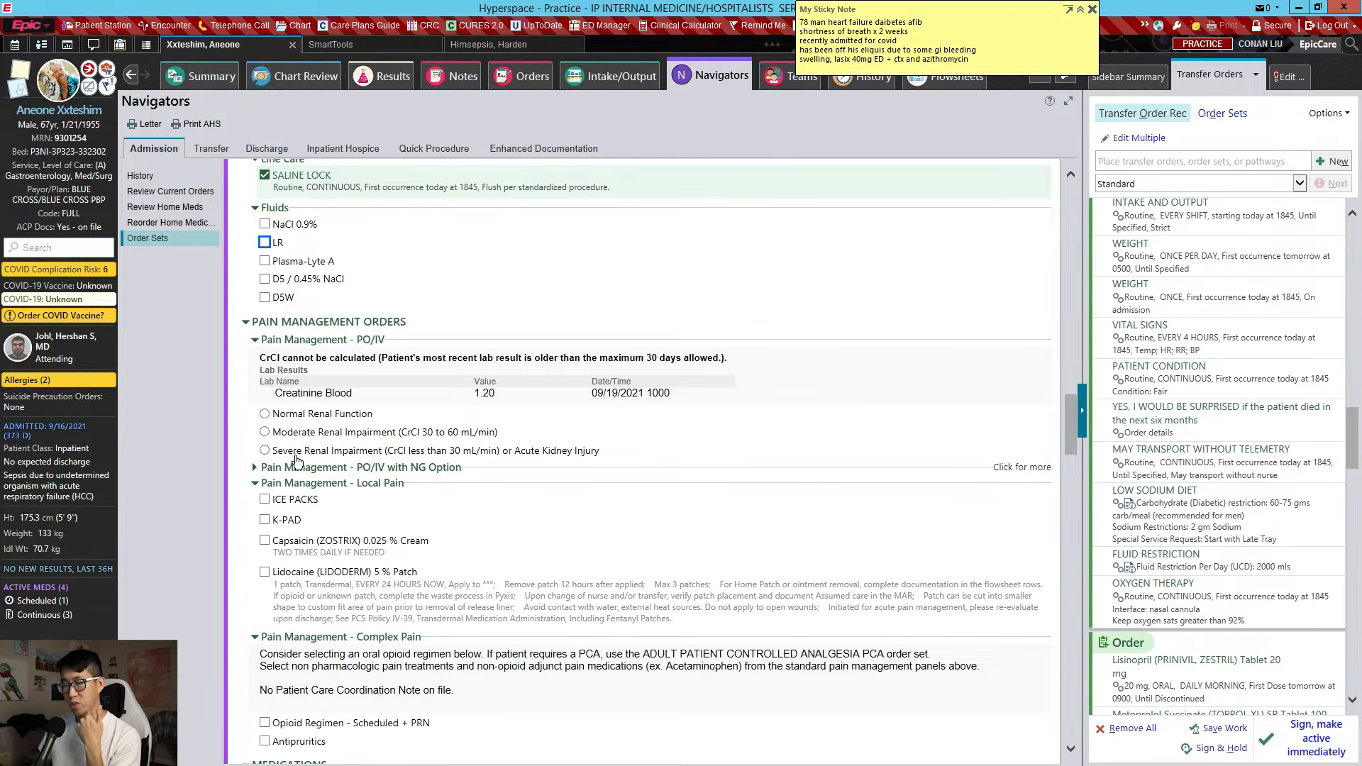
left_click(328, 419)
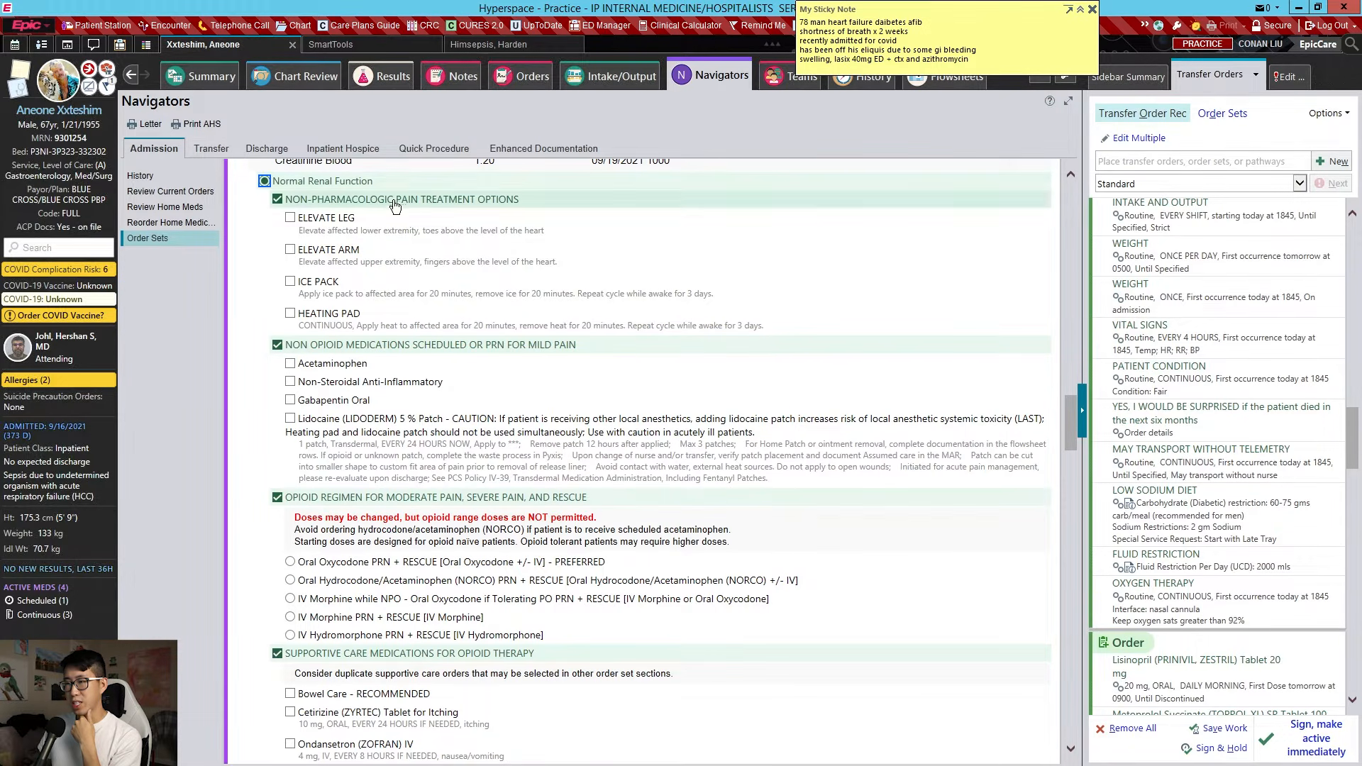
left_click(332, 364)
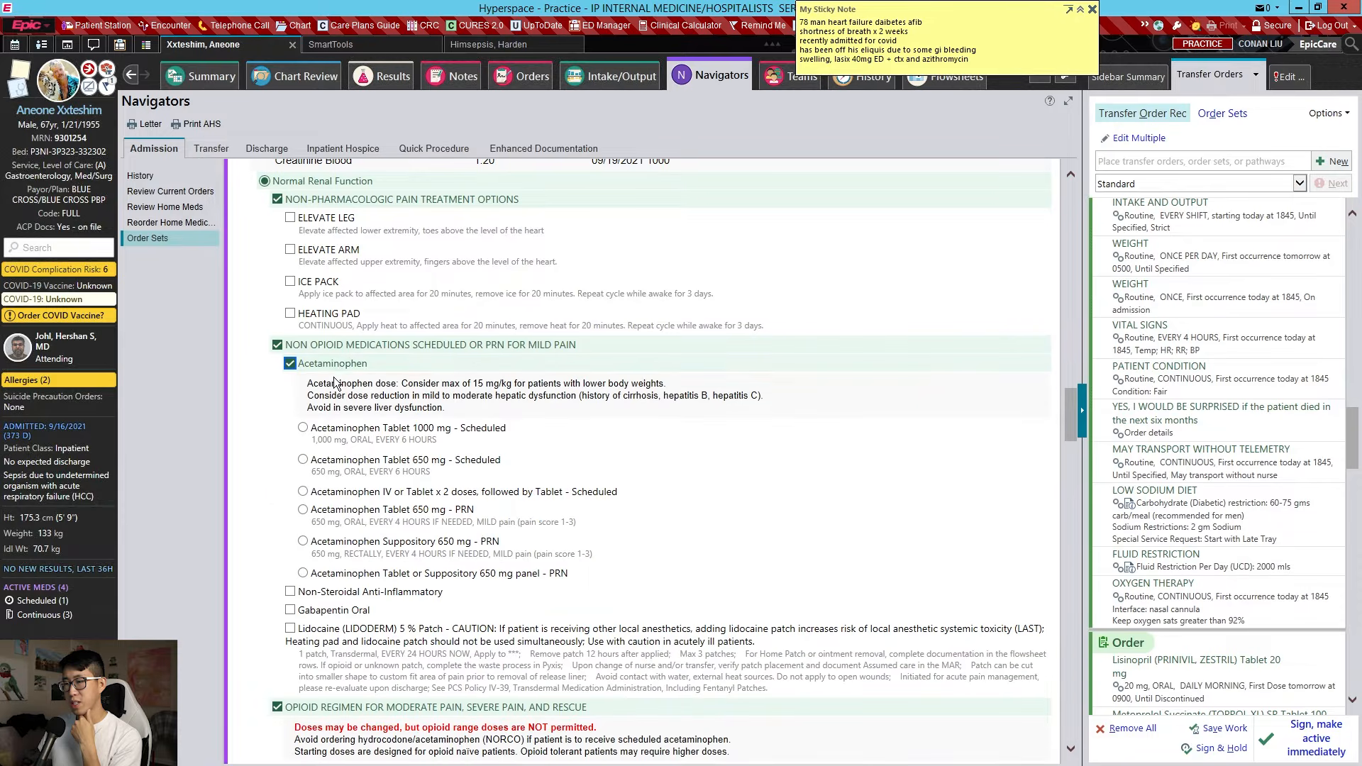
left_click(369, 513)
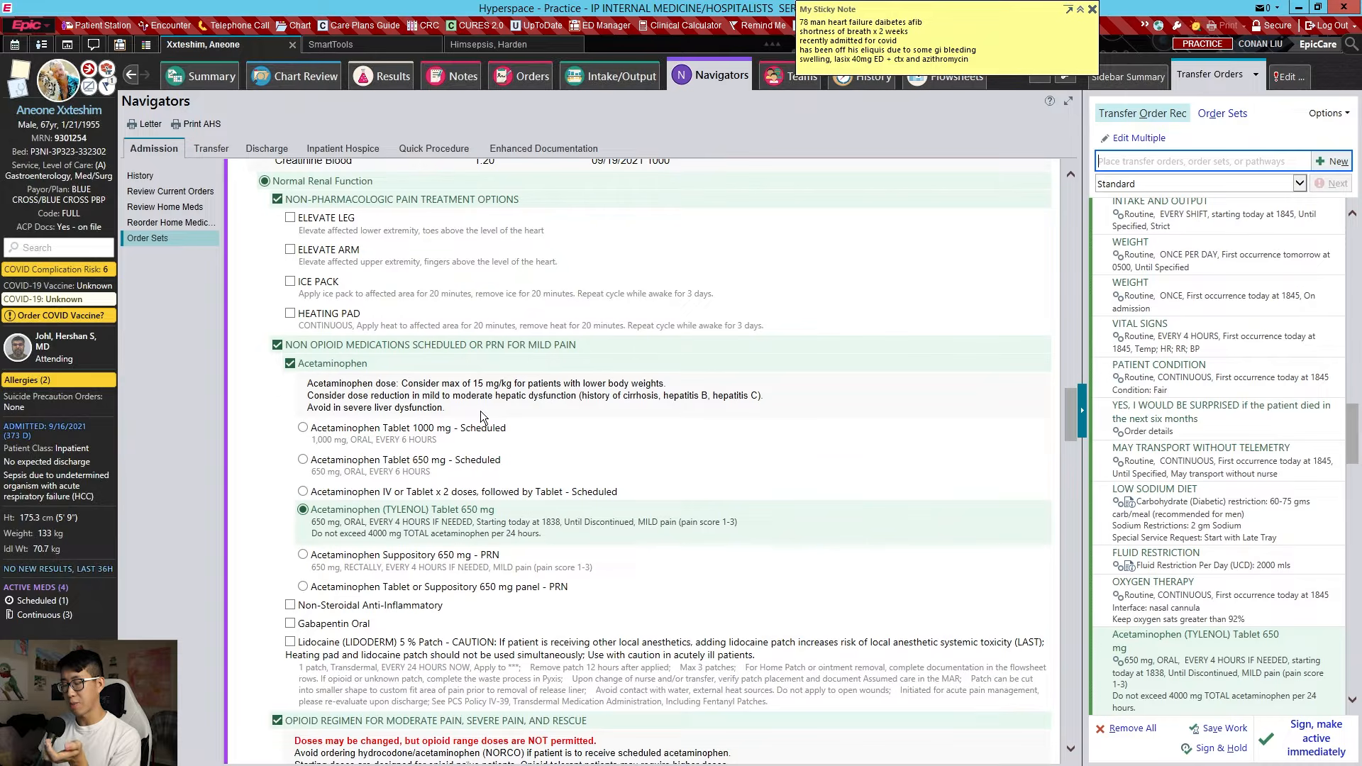
scroll(480, 411, "down", 3)
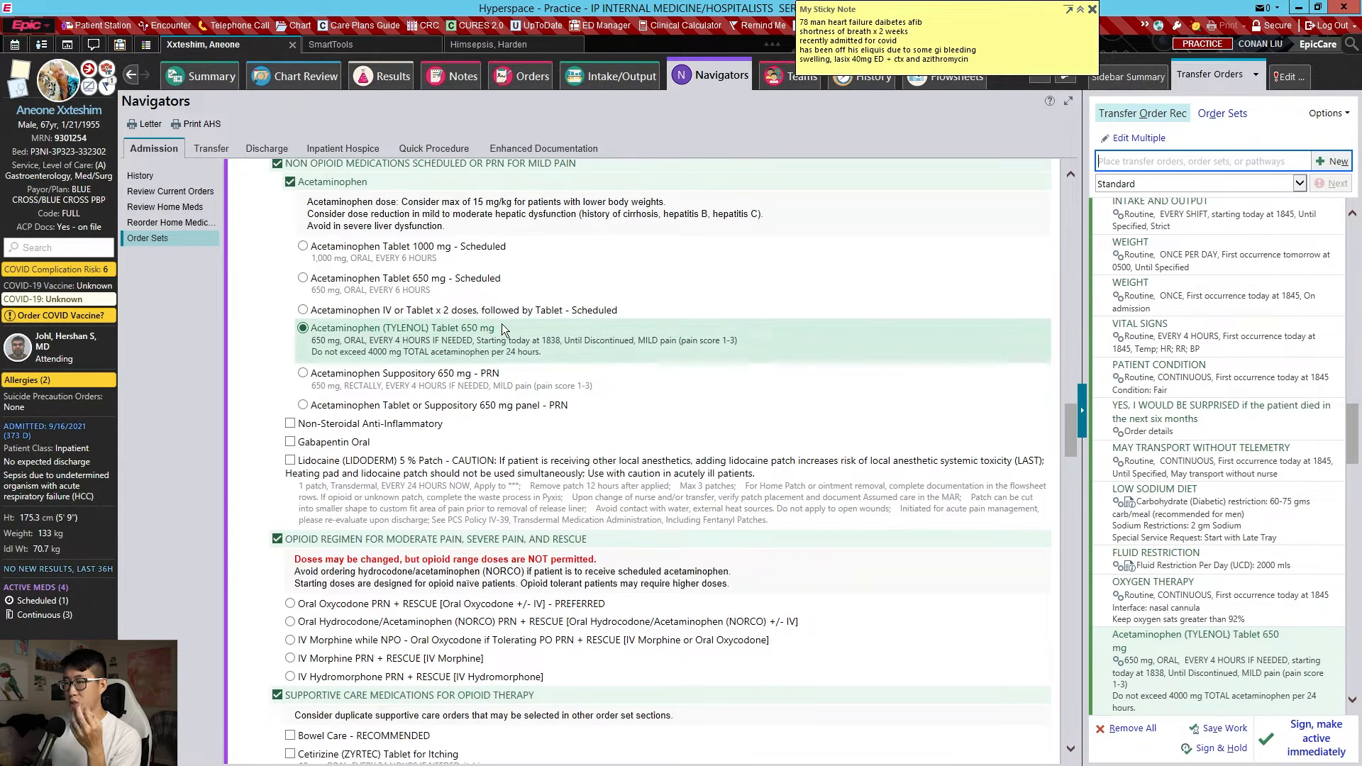
scroll(484, 309, "down", 3)
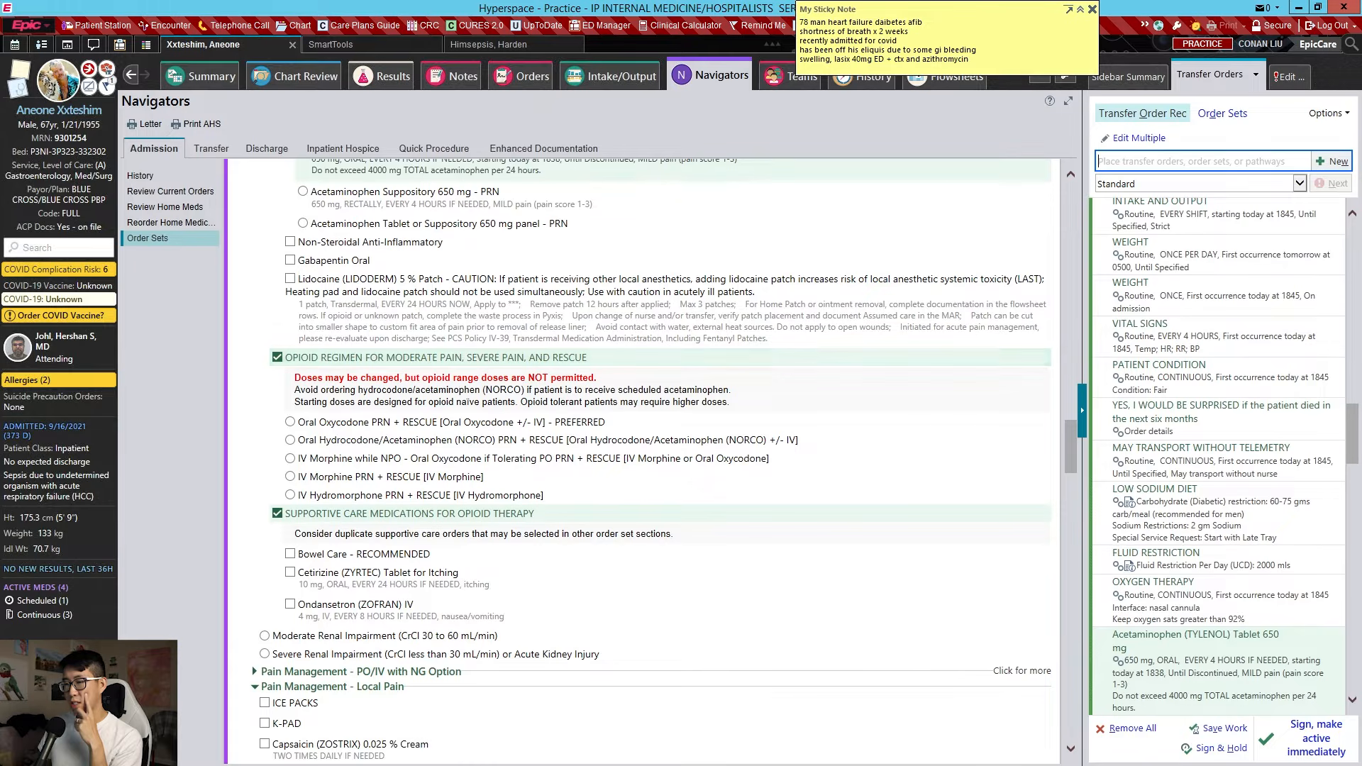
scroll(525, 402, "down", 2)
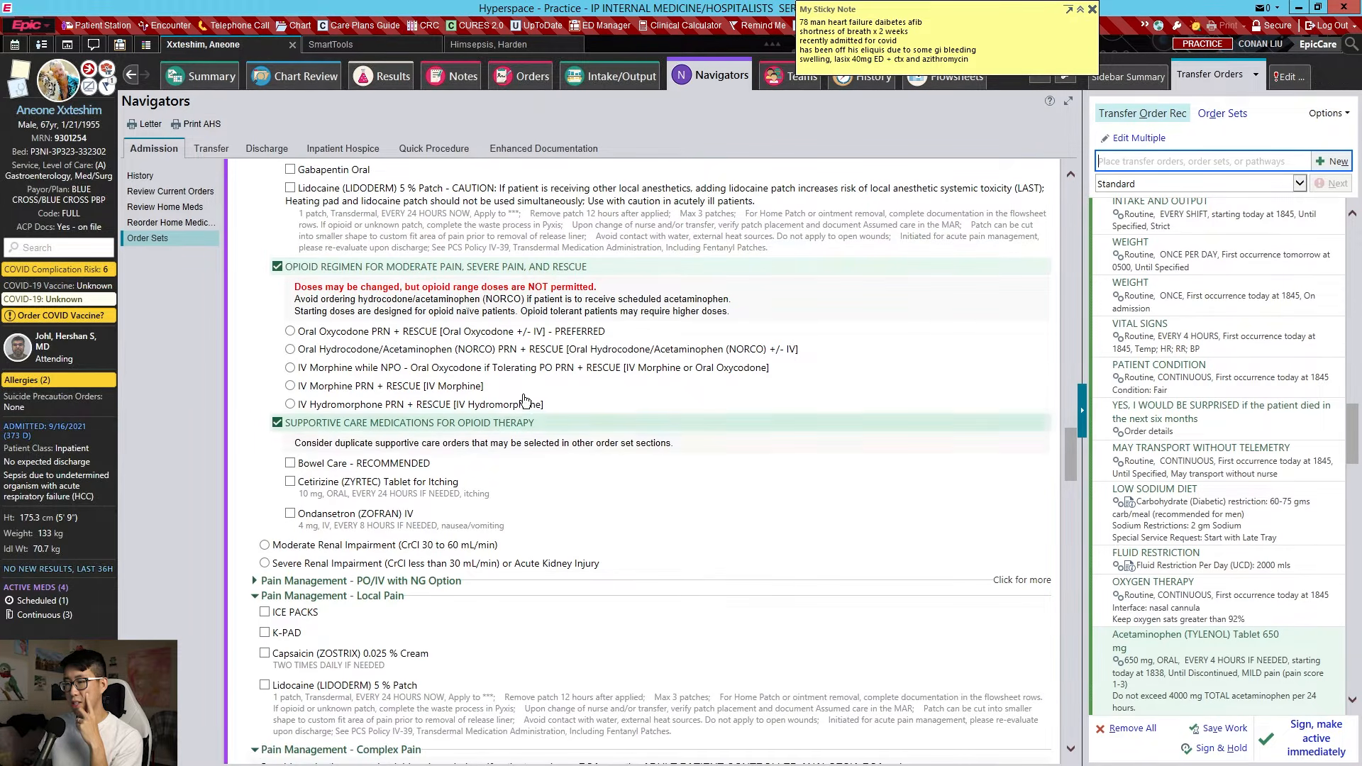
scroll(428, 410, "down", 2)
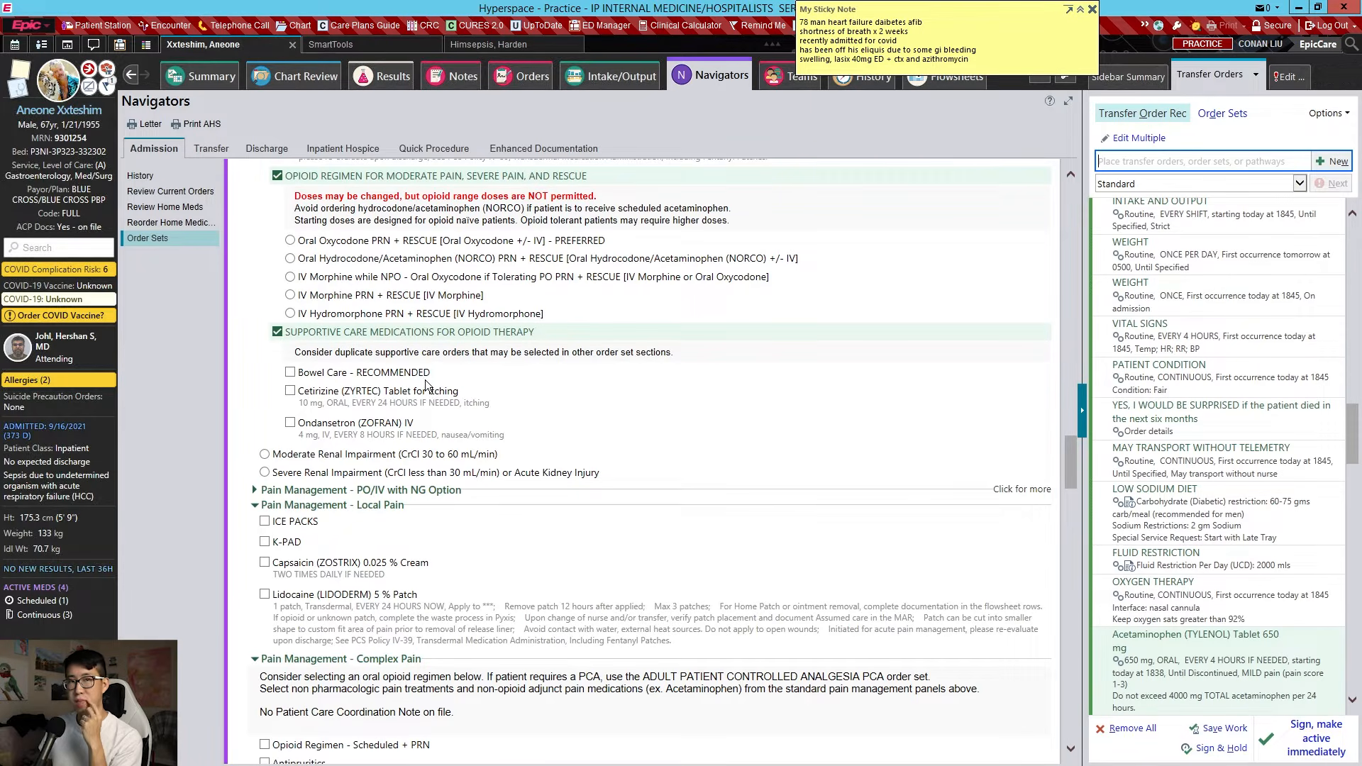
scroll(435, 365, "down", 10)
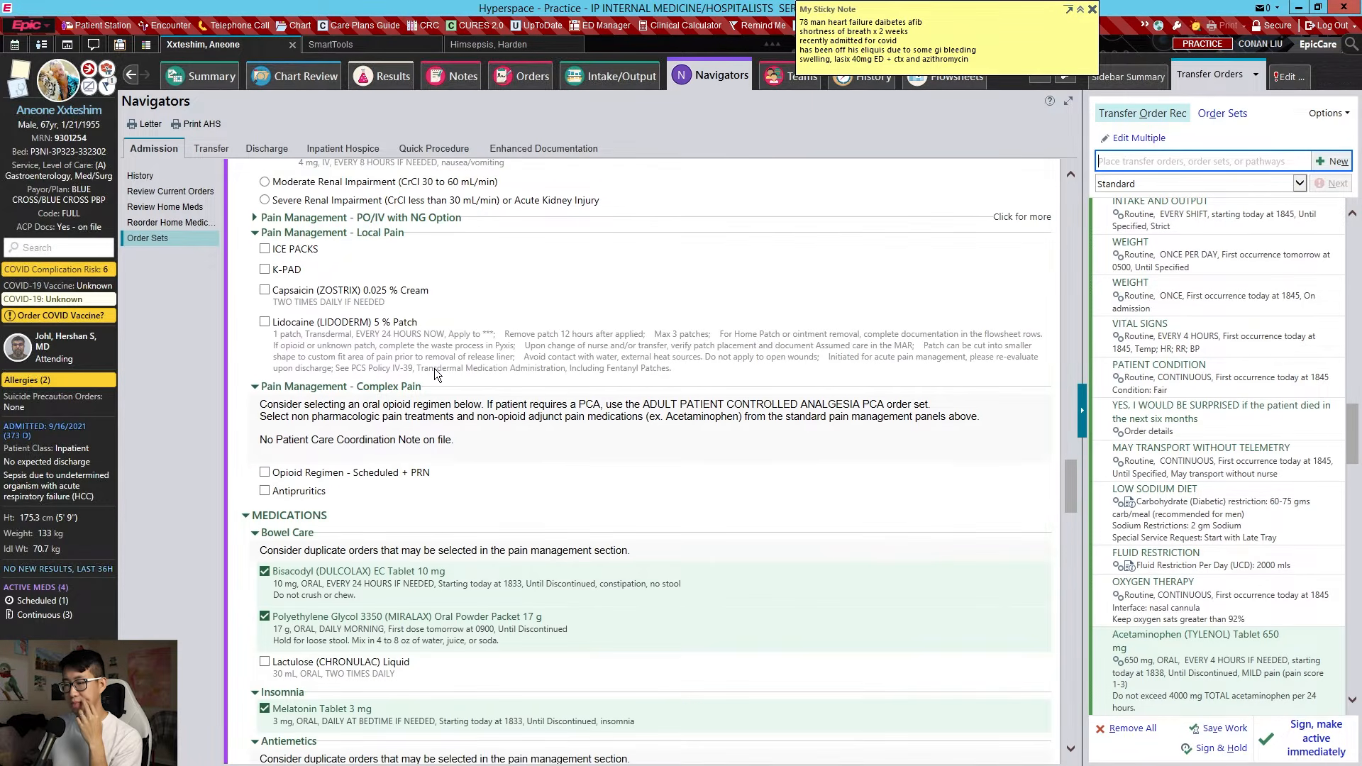
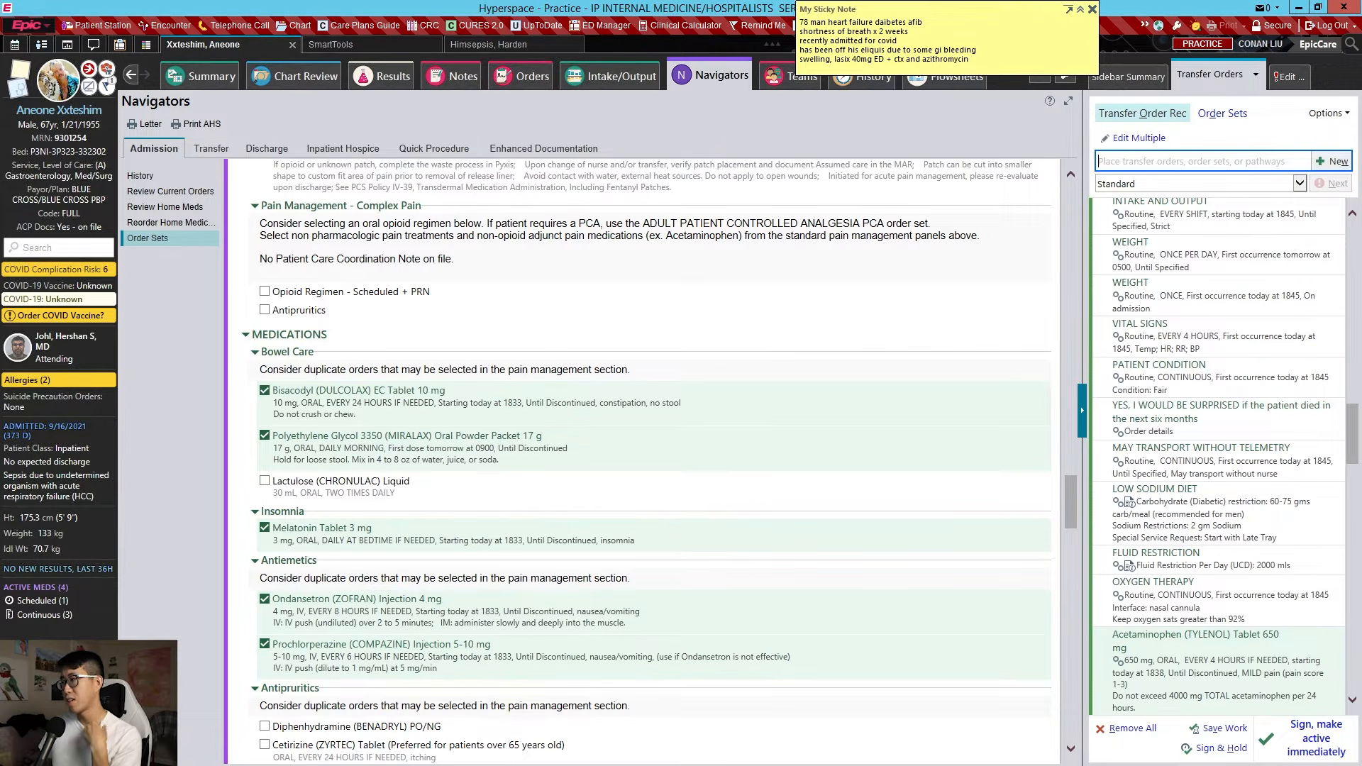
Search for senna, add the Sennosides tablet order, then remove it from pending orders
type("senna")
key("Return")
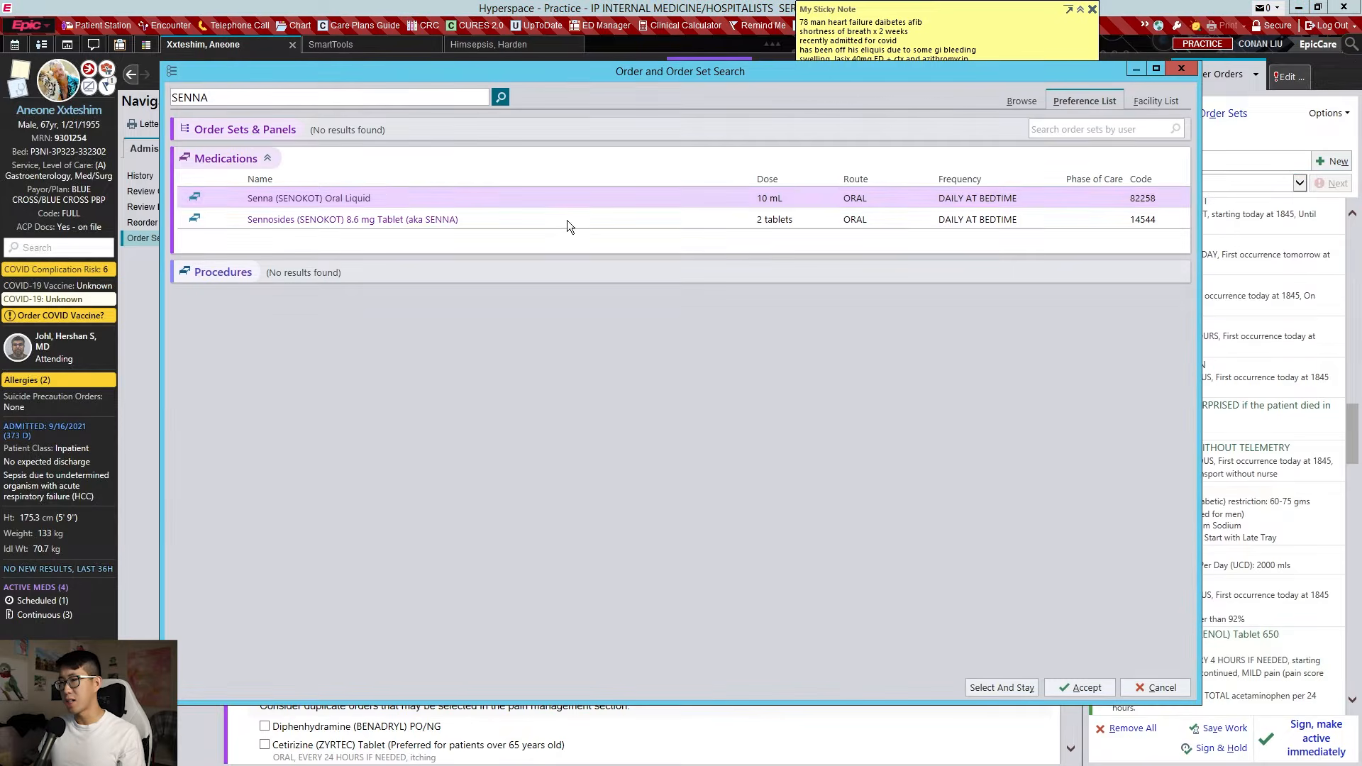
double_click(414, 217)
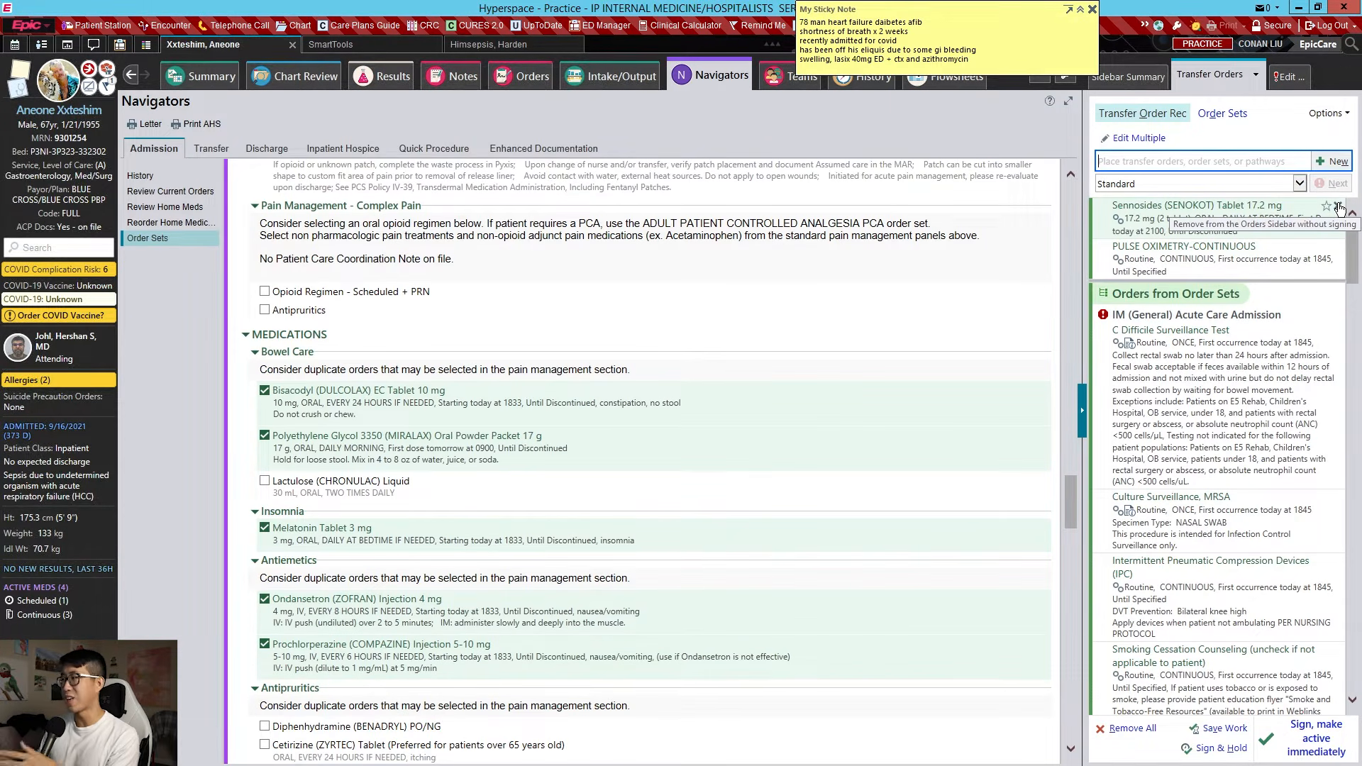
left_click(1339, 208)
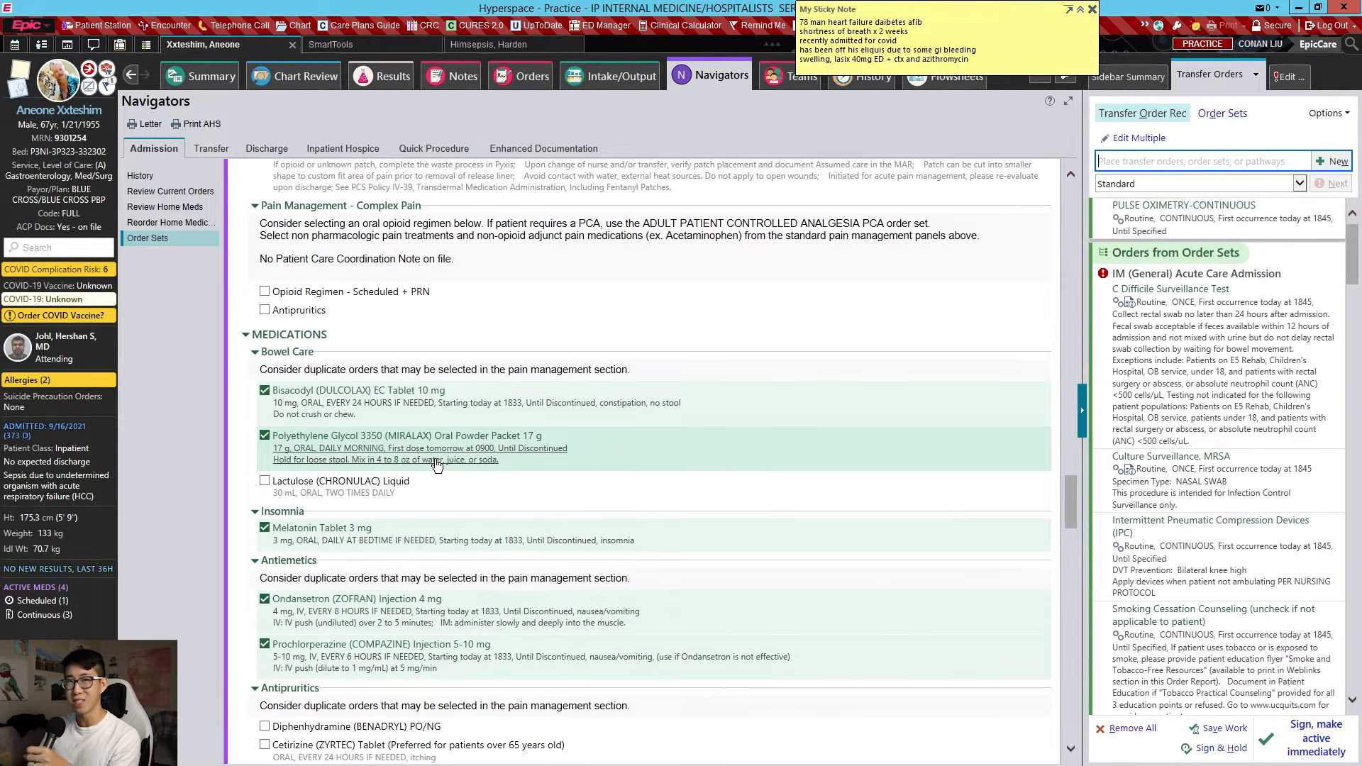
Change Melatonin 3 mg to daily at bedtime, first dose today at 2100, instead of as needed
scroll(656, 373, "down", 3)
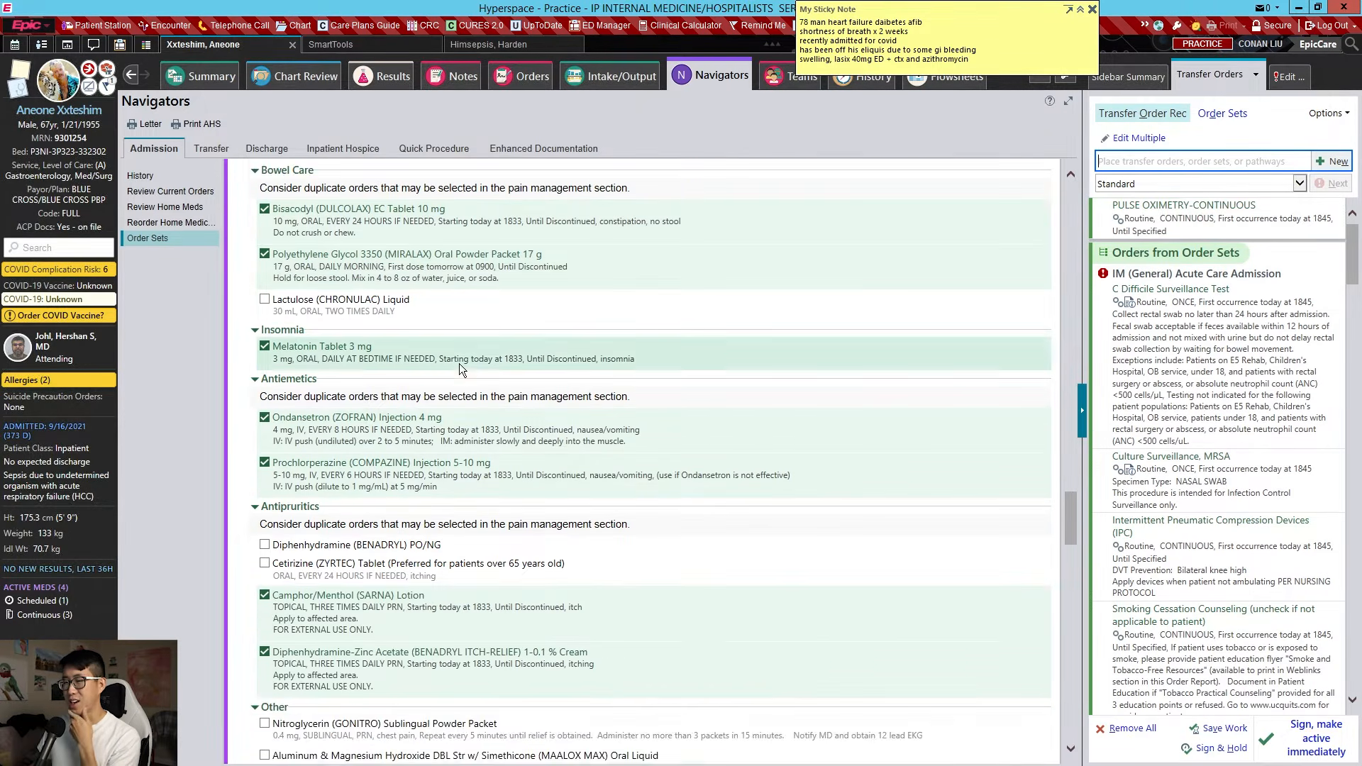
left_click(360, 359)
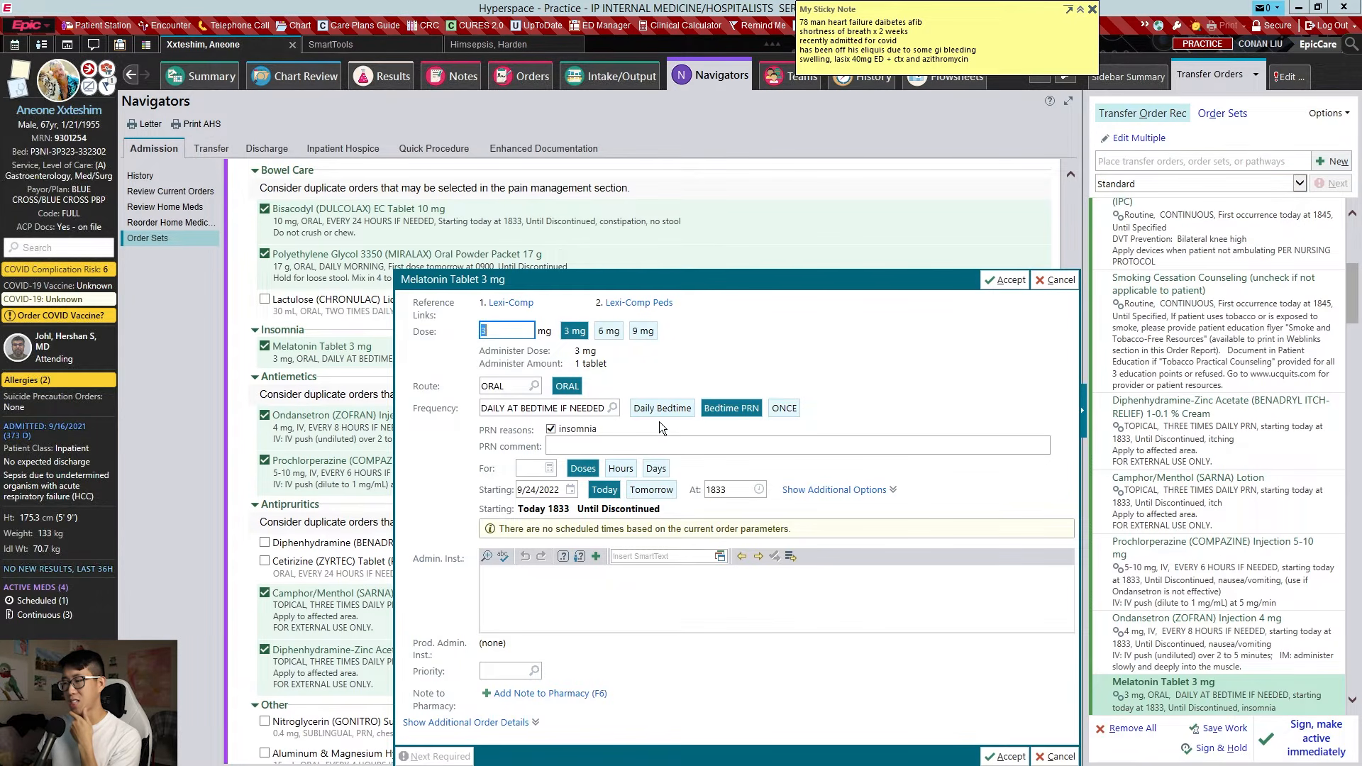
left_click(665, 403)
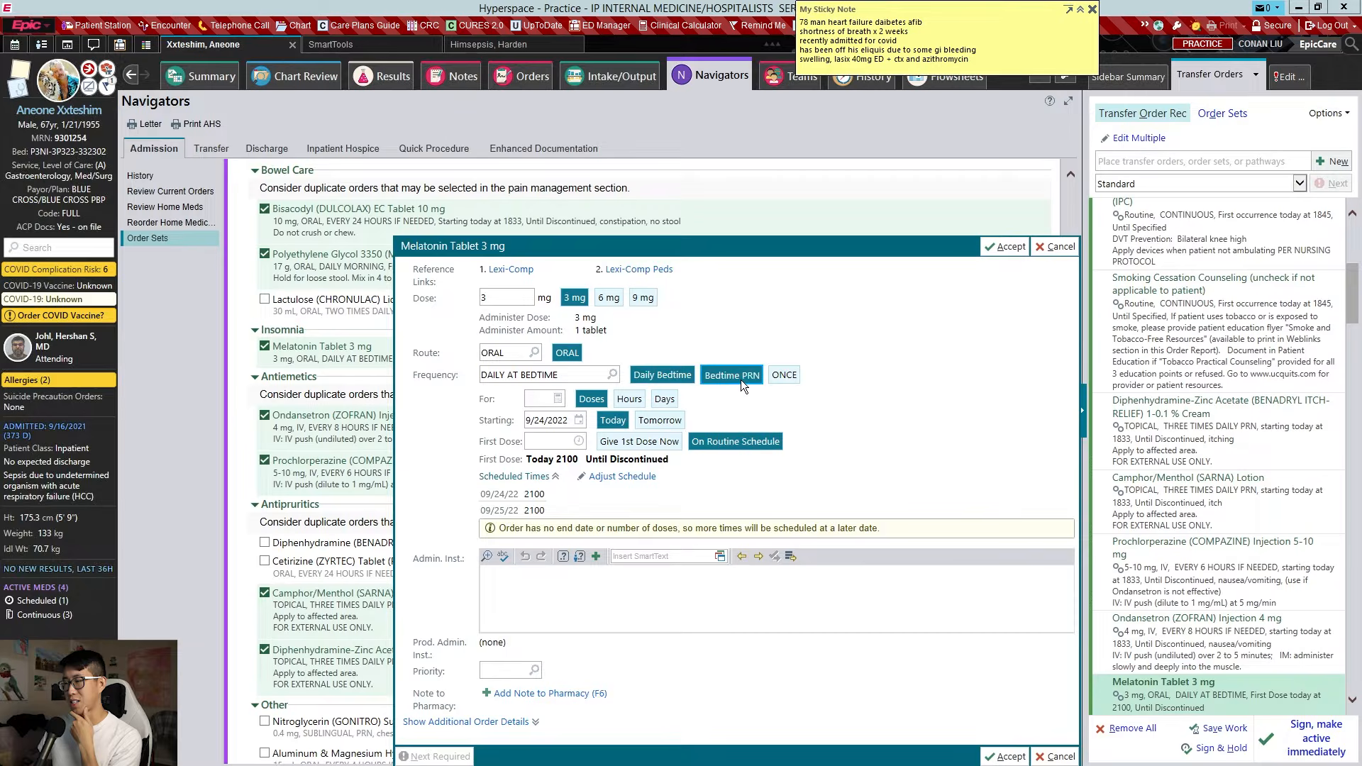
left_click(741, 380)
left_click(687, 411)
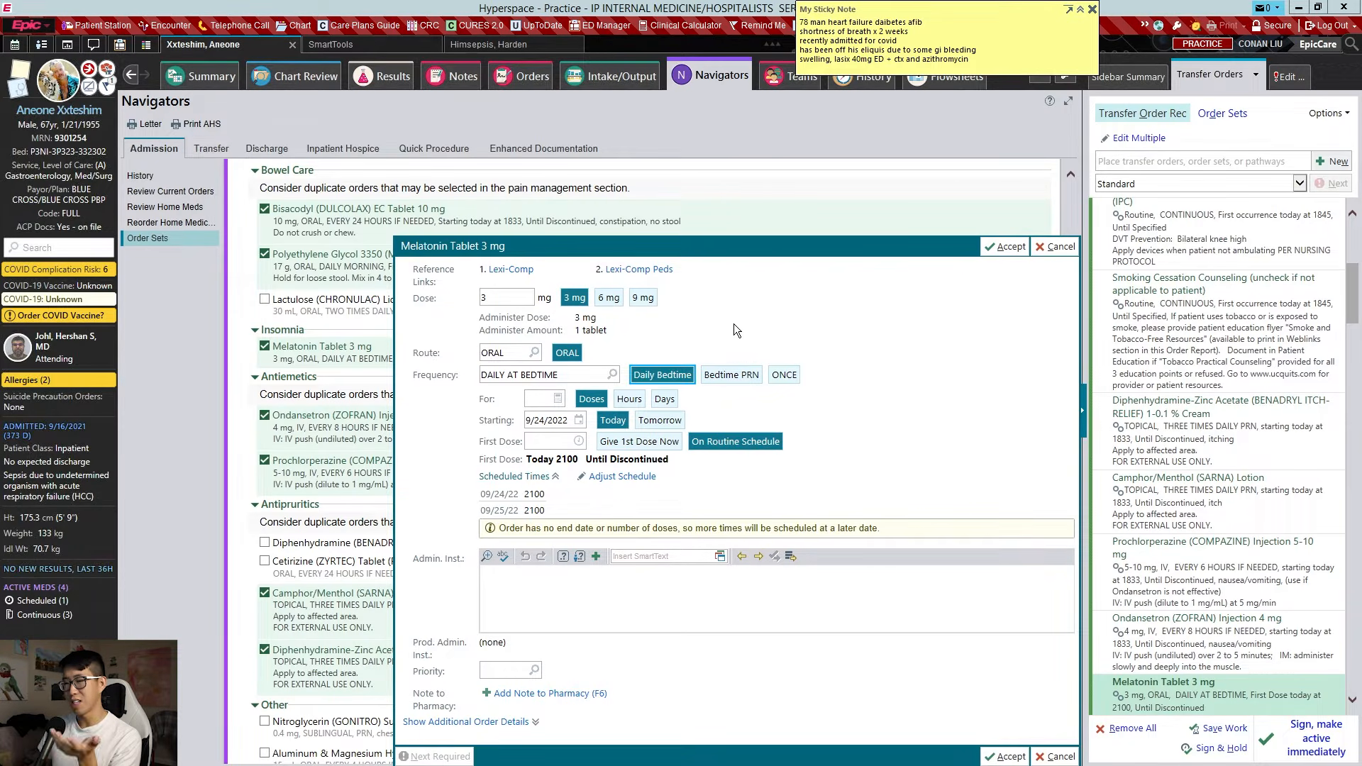
key("Return")
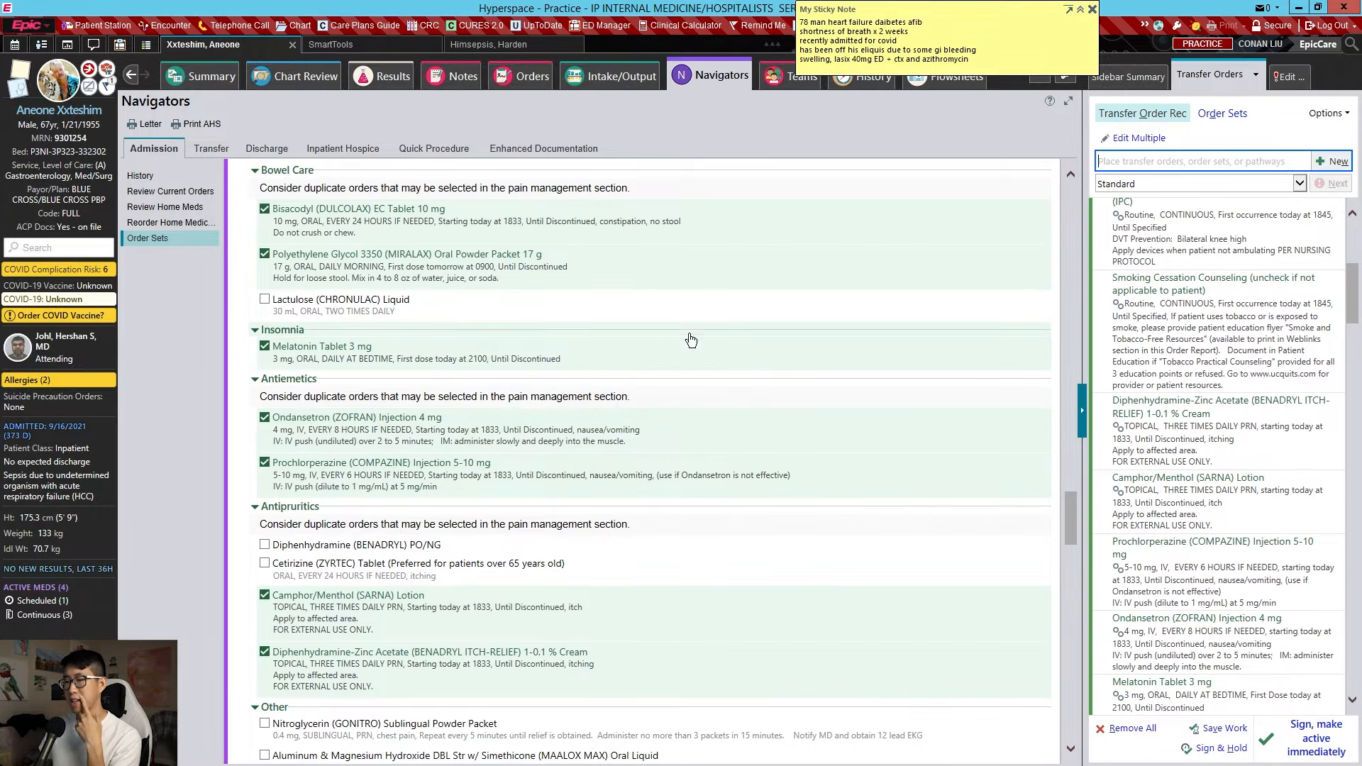
scroll(639, 320, "down", 3)
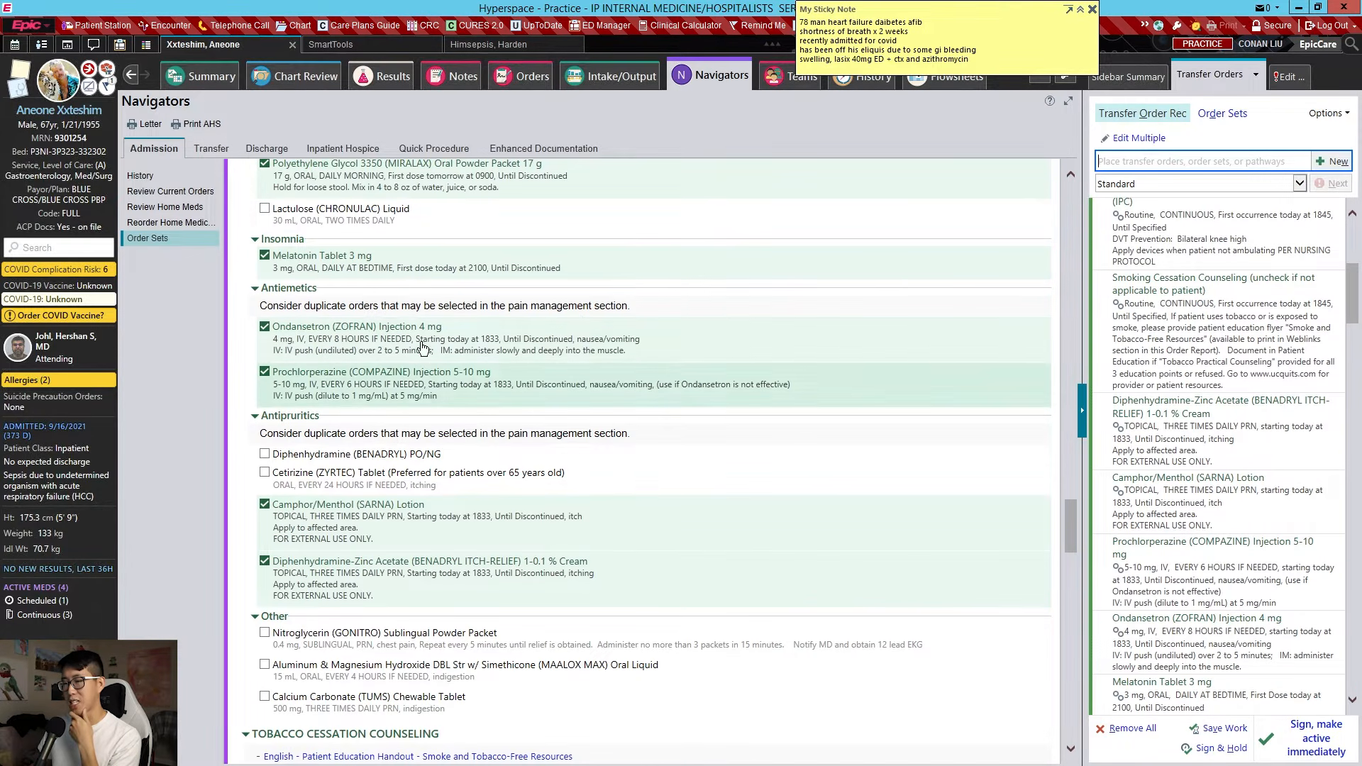
scroll(395, 353, "down", 3)
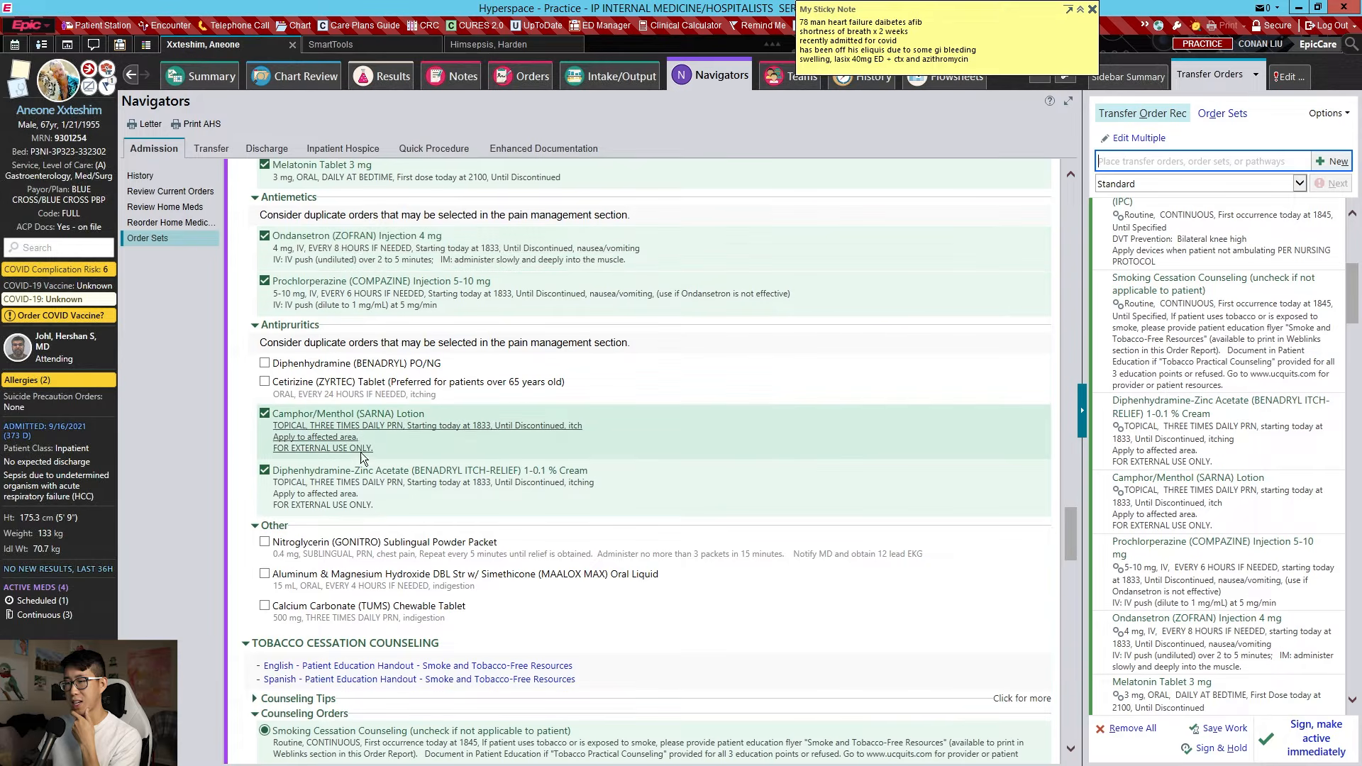
scroll(357, 483, "down", 3)
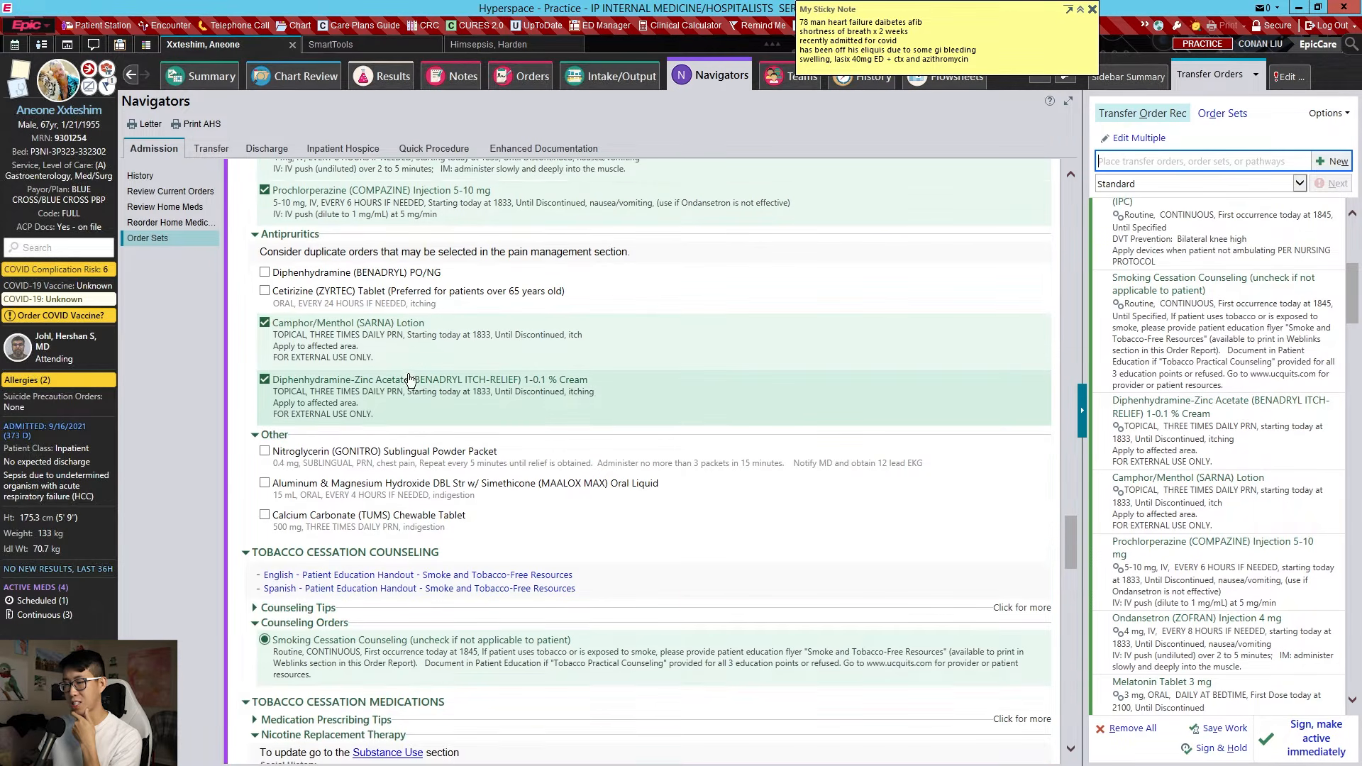
scroll(416, 368, "down", 6)
scroll(305, 388, "down", 3)
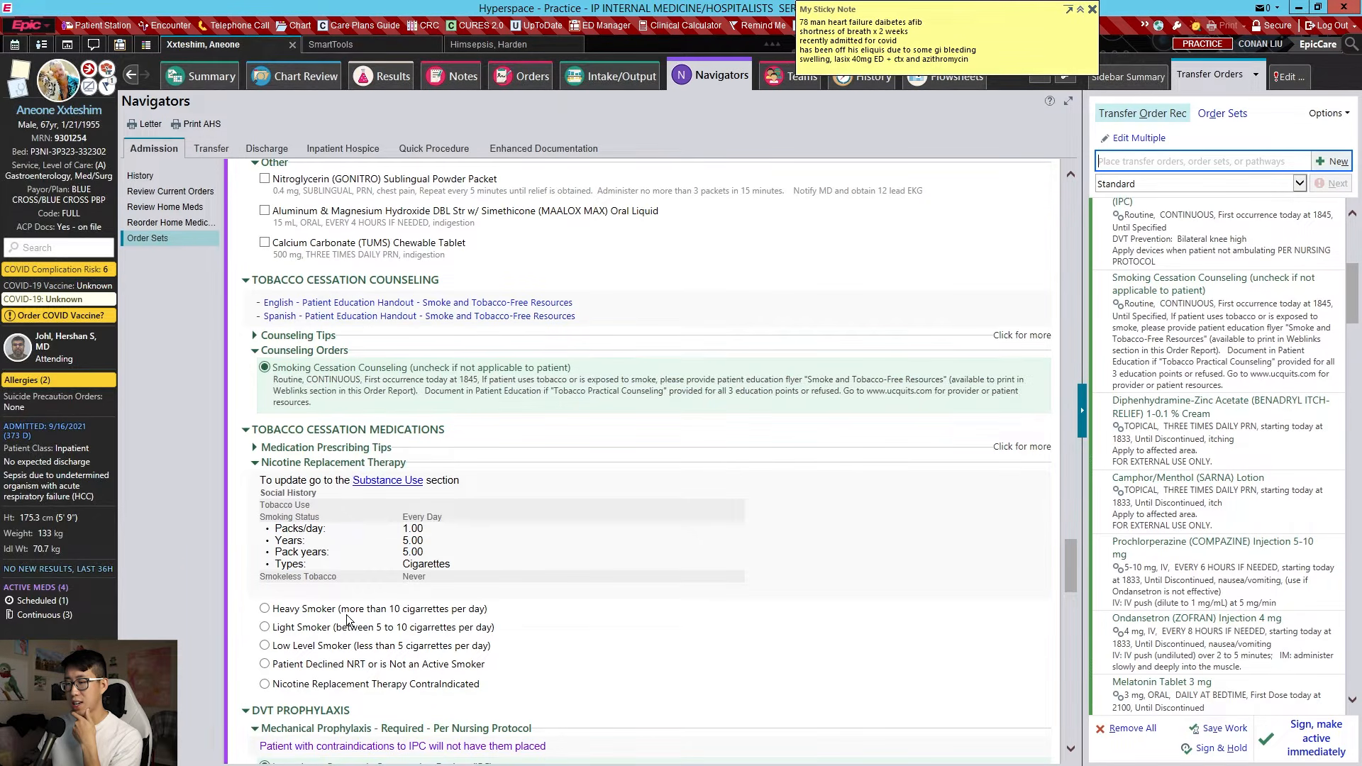
scroll(366, 607, "down", 6)
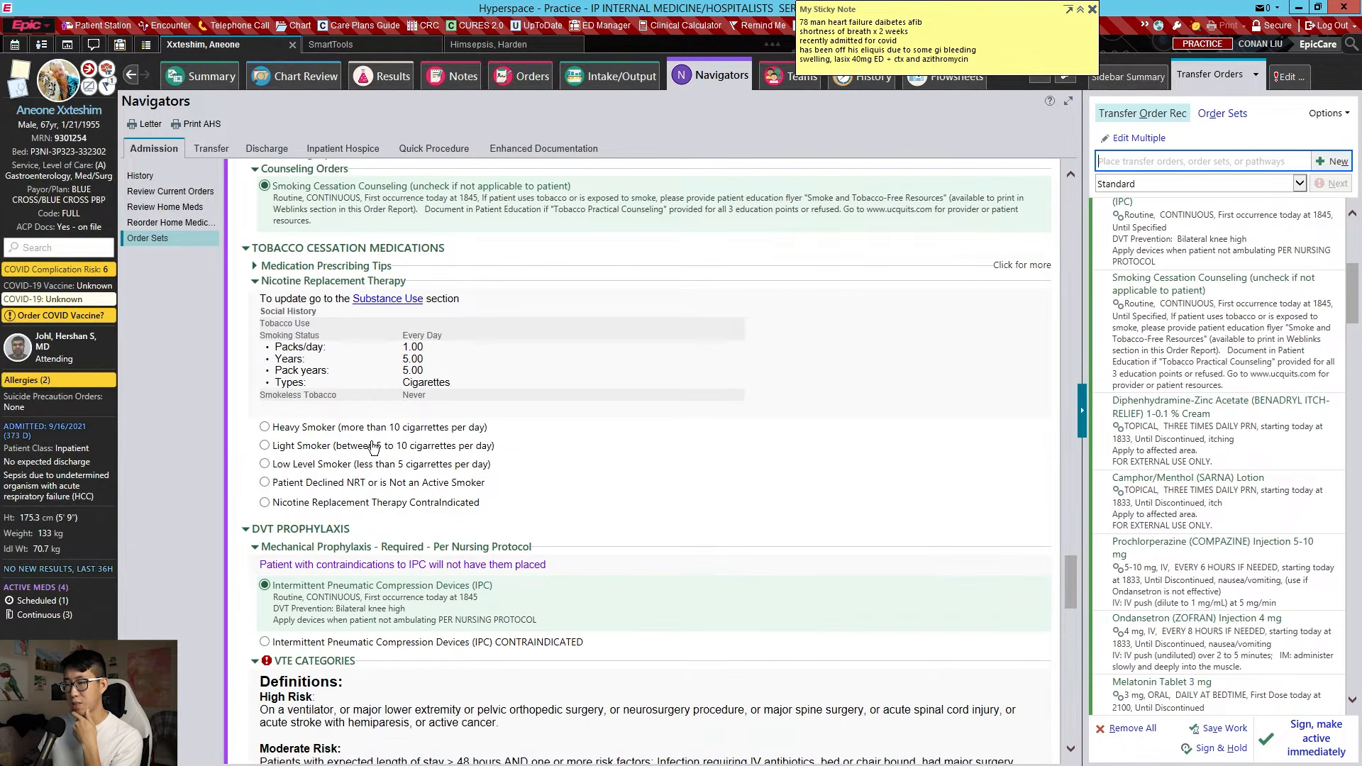
left_click(329, 434)
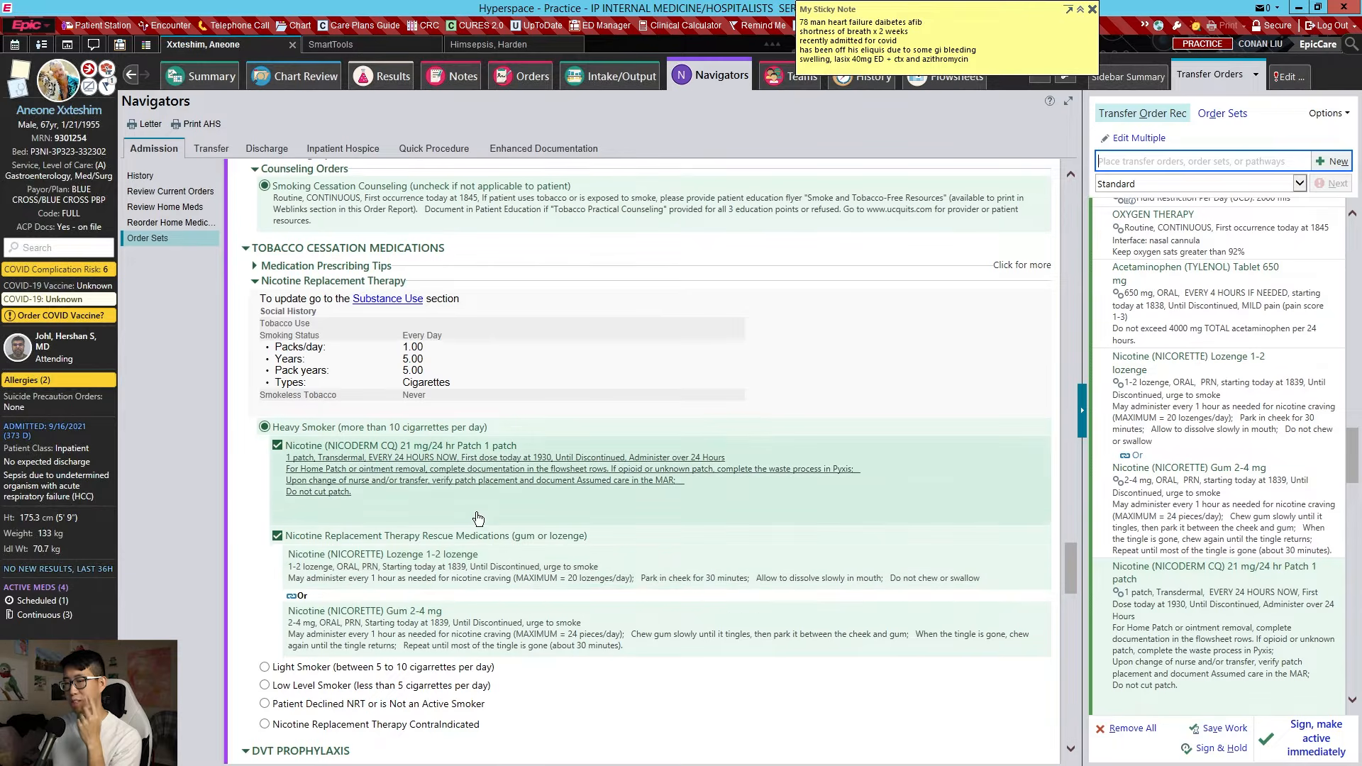
left_click(456, 426)
scroll(539, 347, "down", 5)
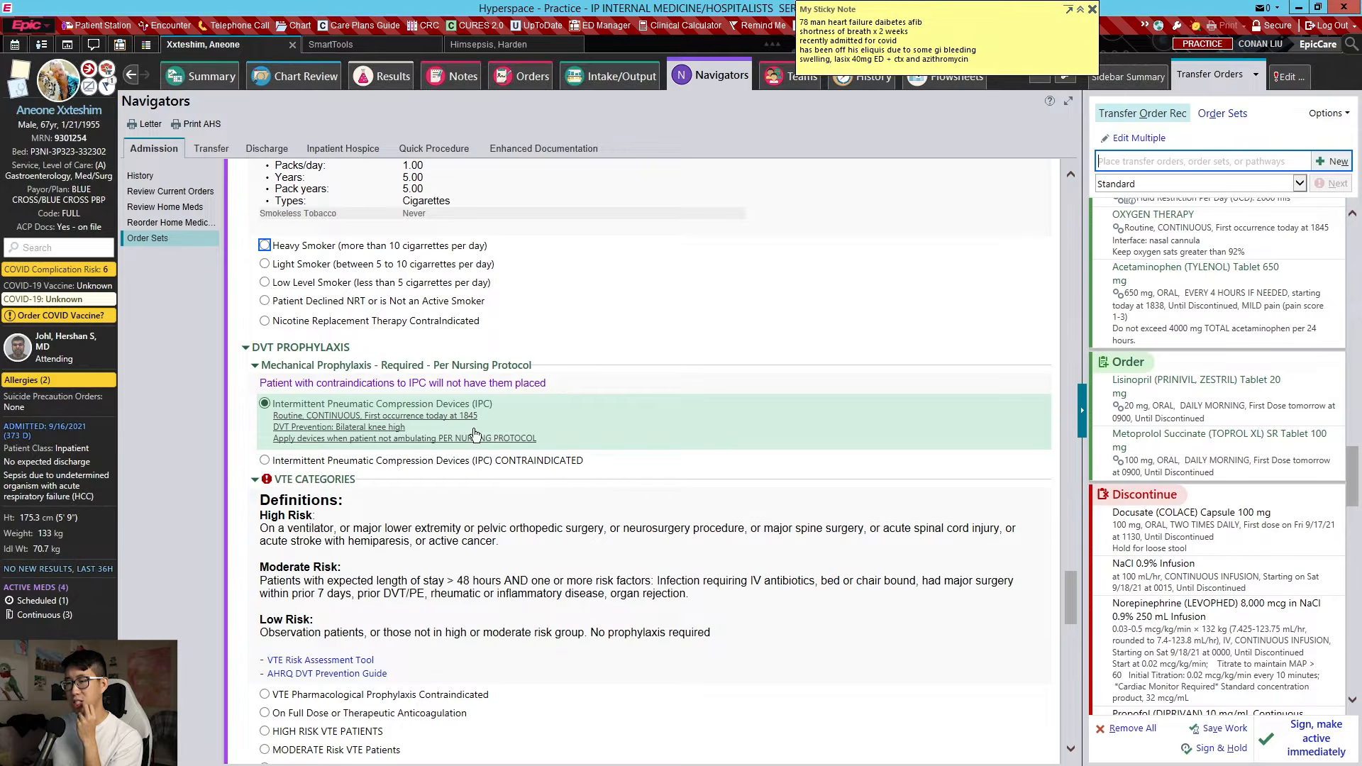
Try therapeutic anticoagulation and an active-bleeding contraindication for VTE prophylaxis, then undo the contraindication
scroll(489, 398, "down", 3)
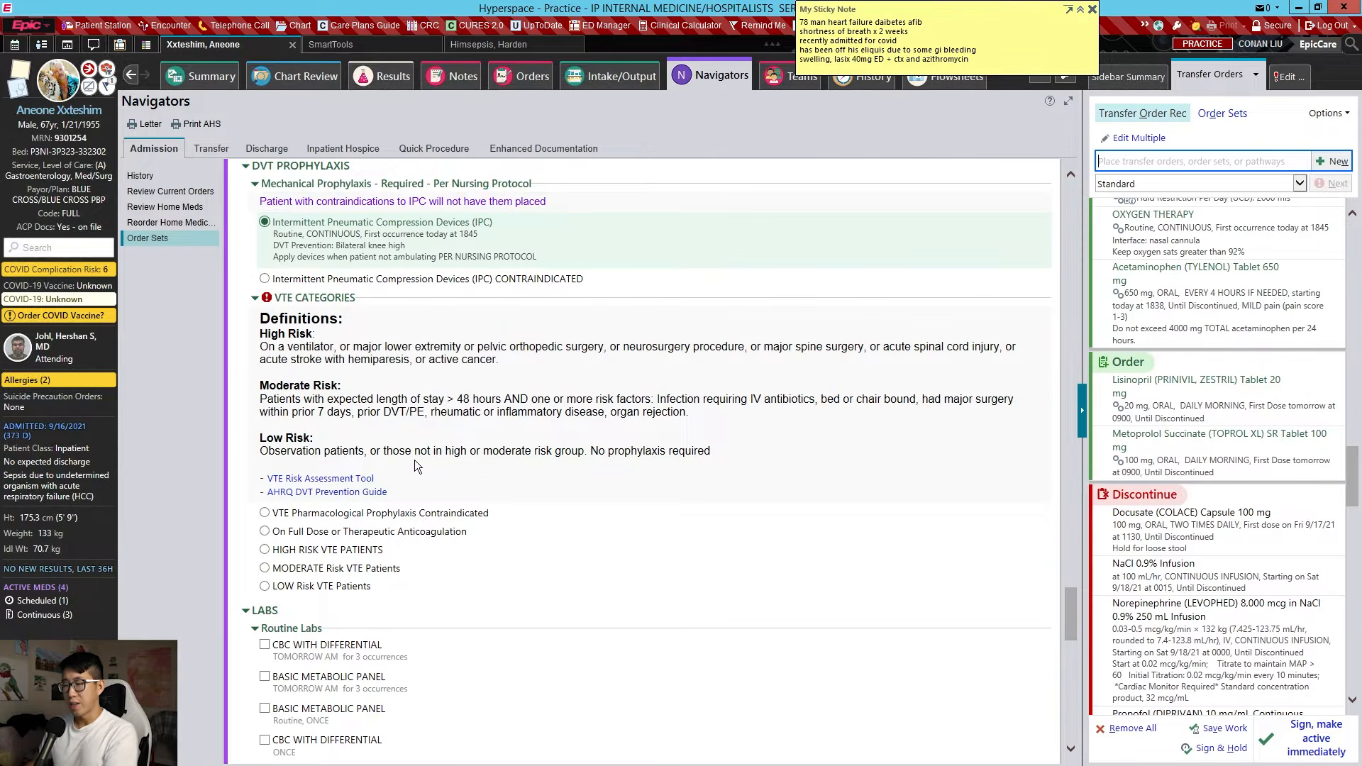
scroll(398, 404, "down", 2)
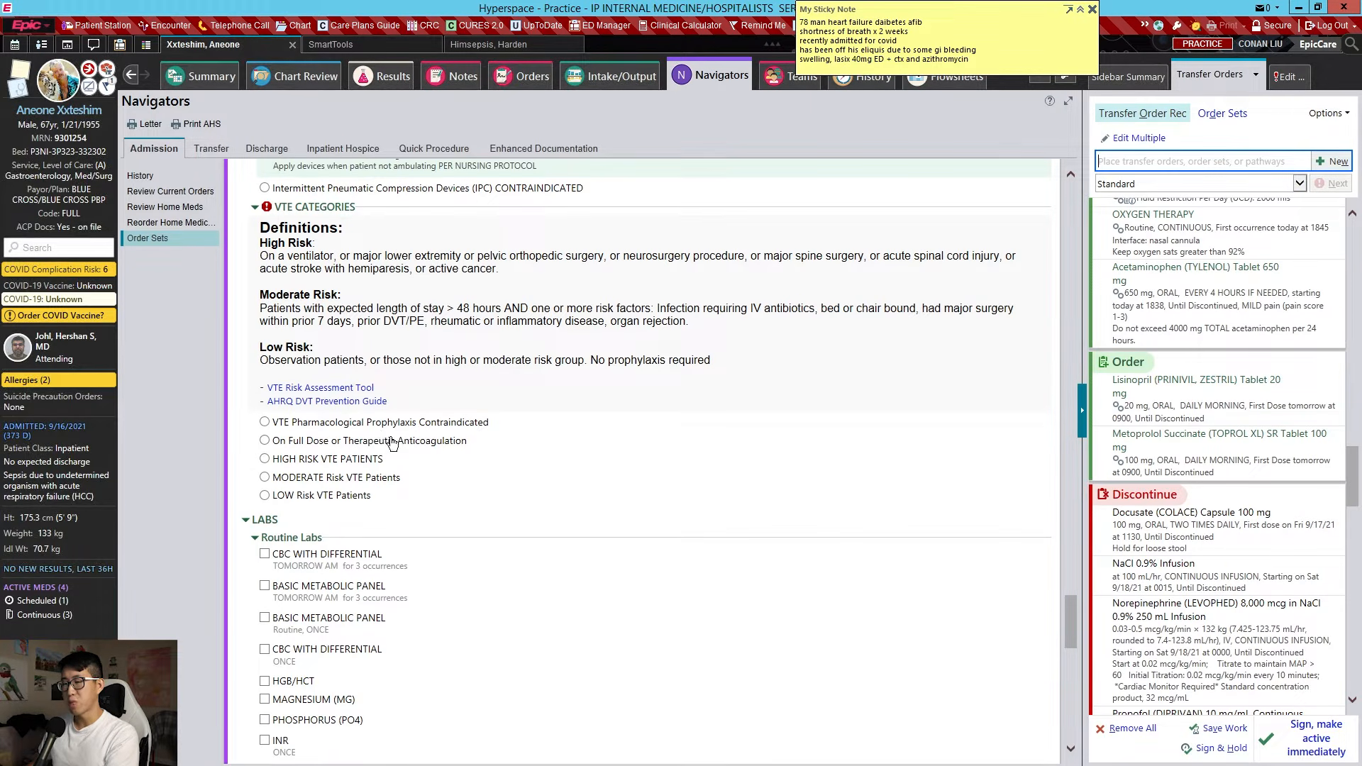
left_click(367, 448)
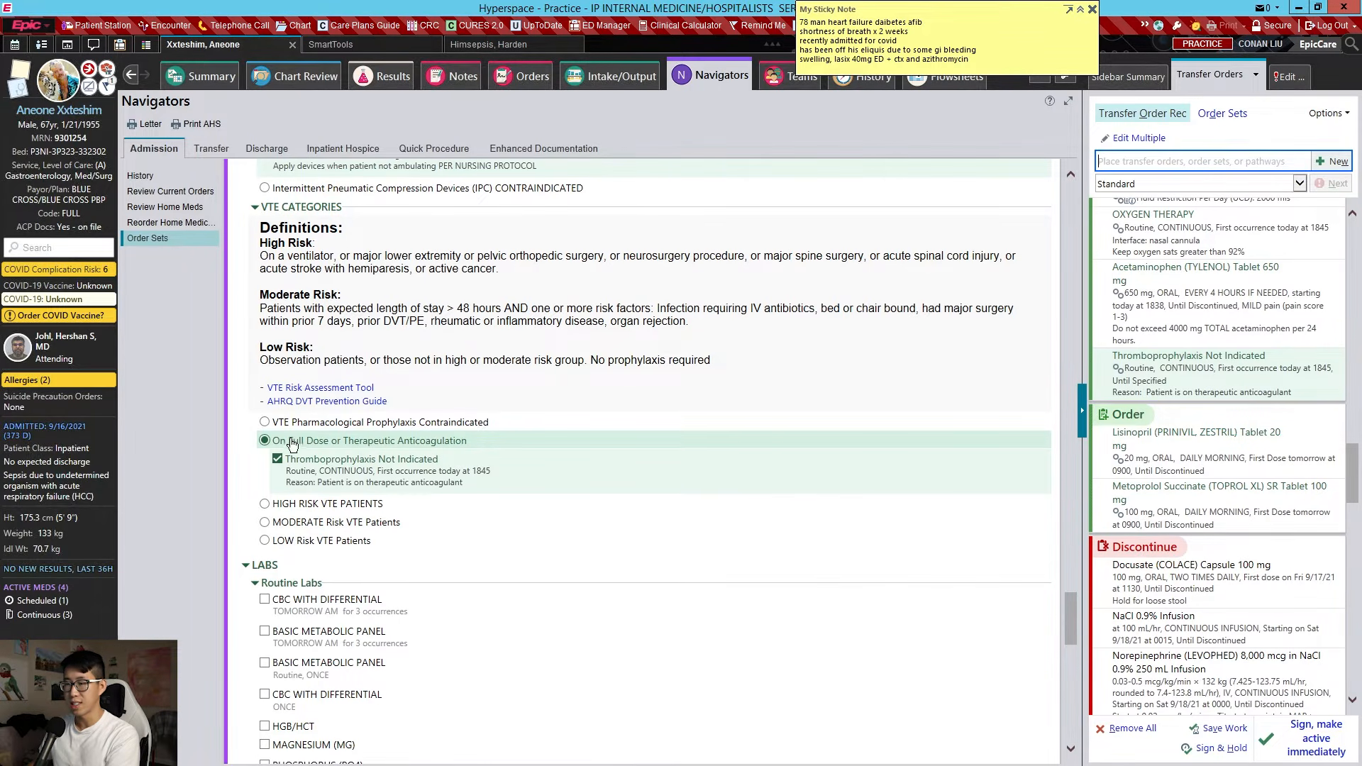
left_click(391, 424)
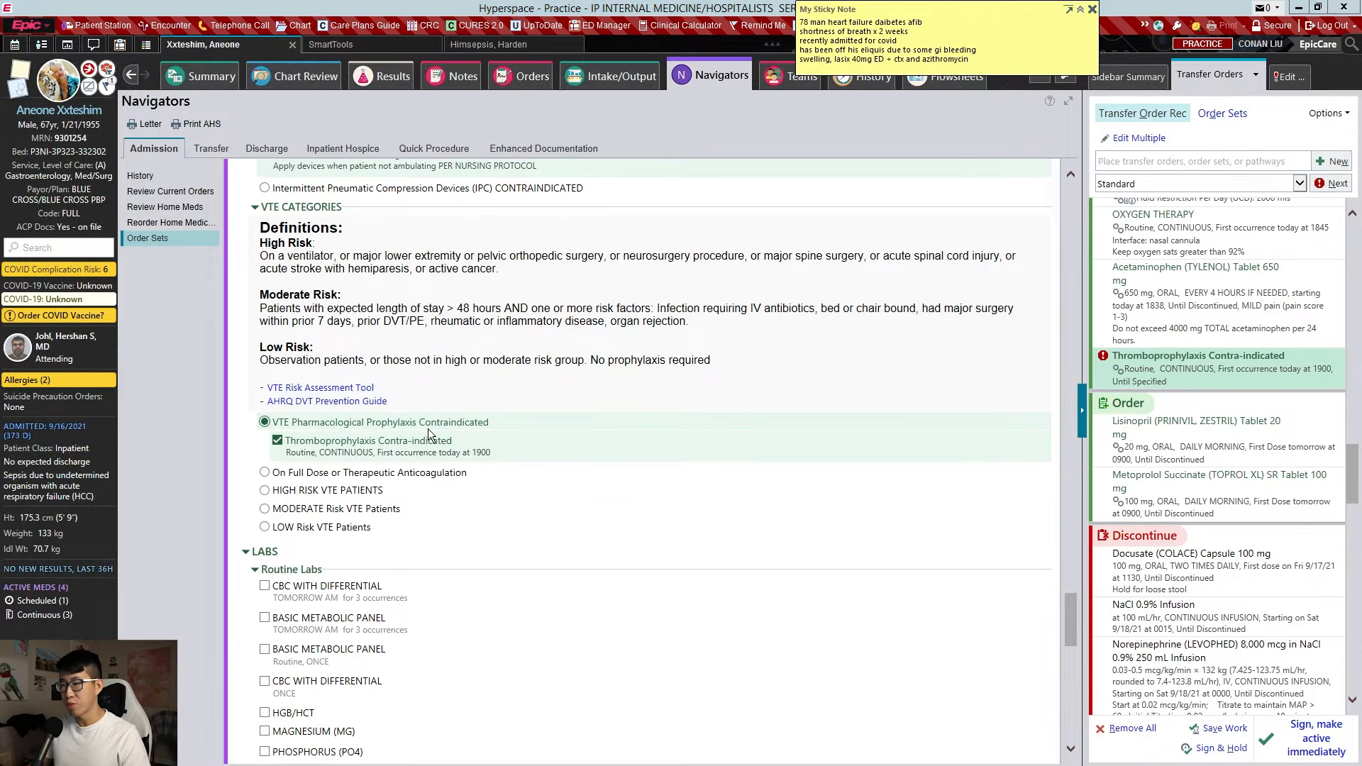
left_click(564, 396)
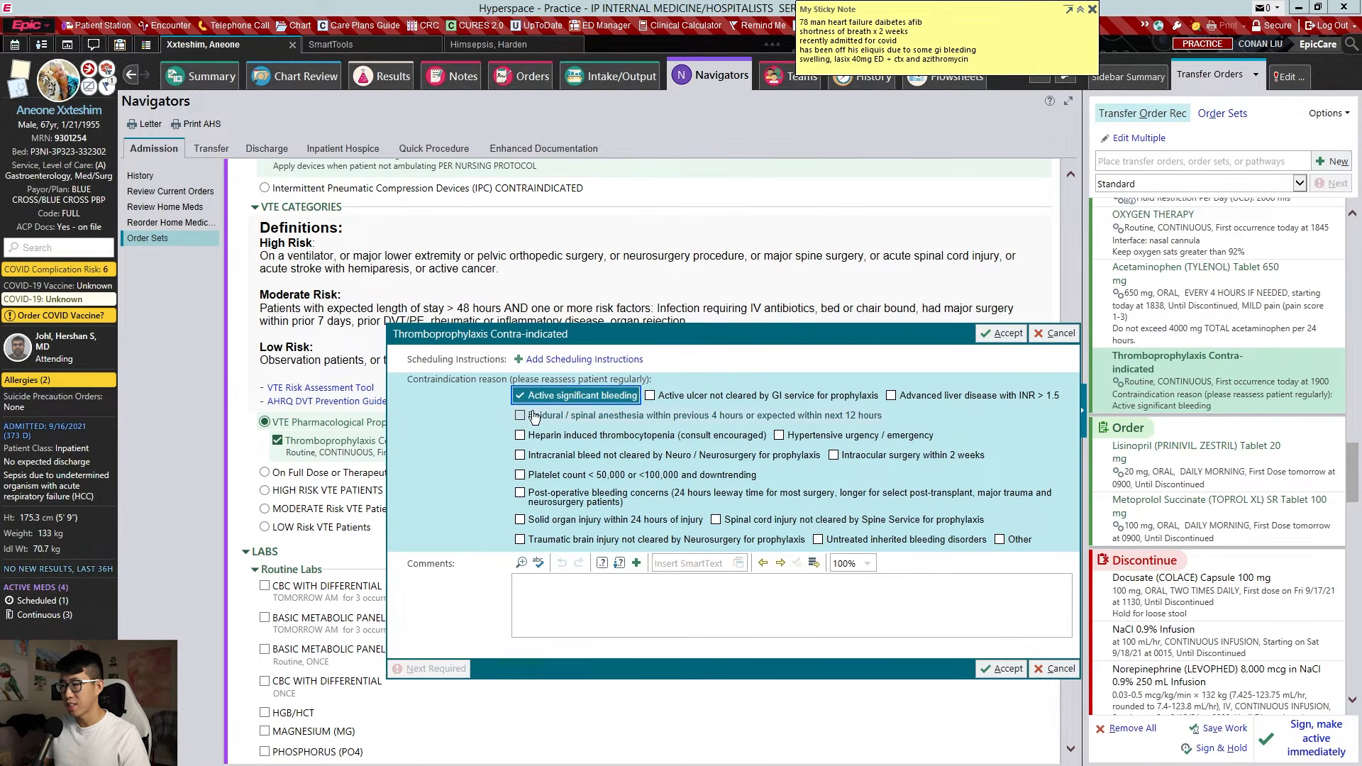
key("Return")
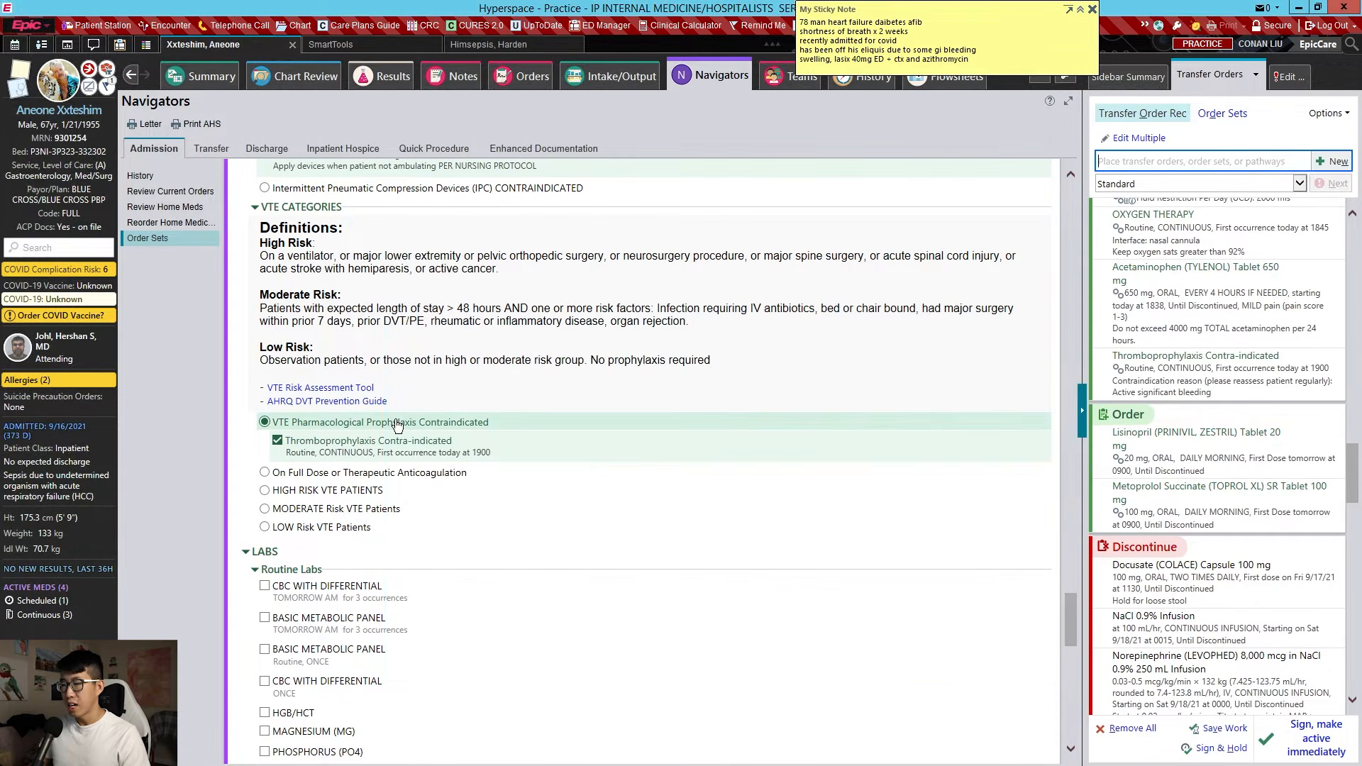
left_click(397, 424)
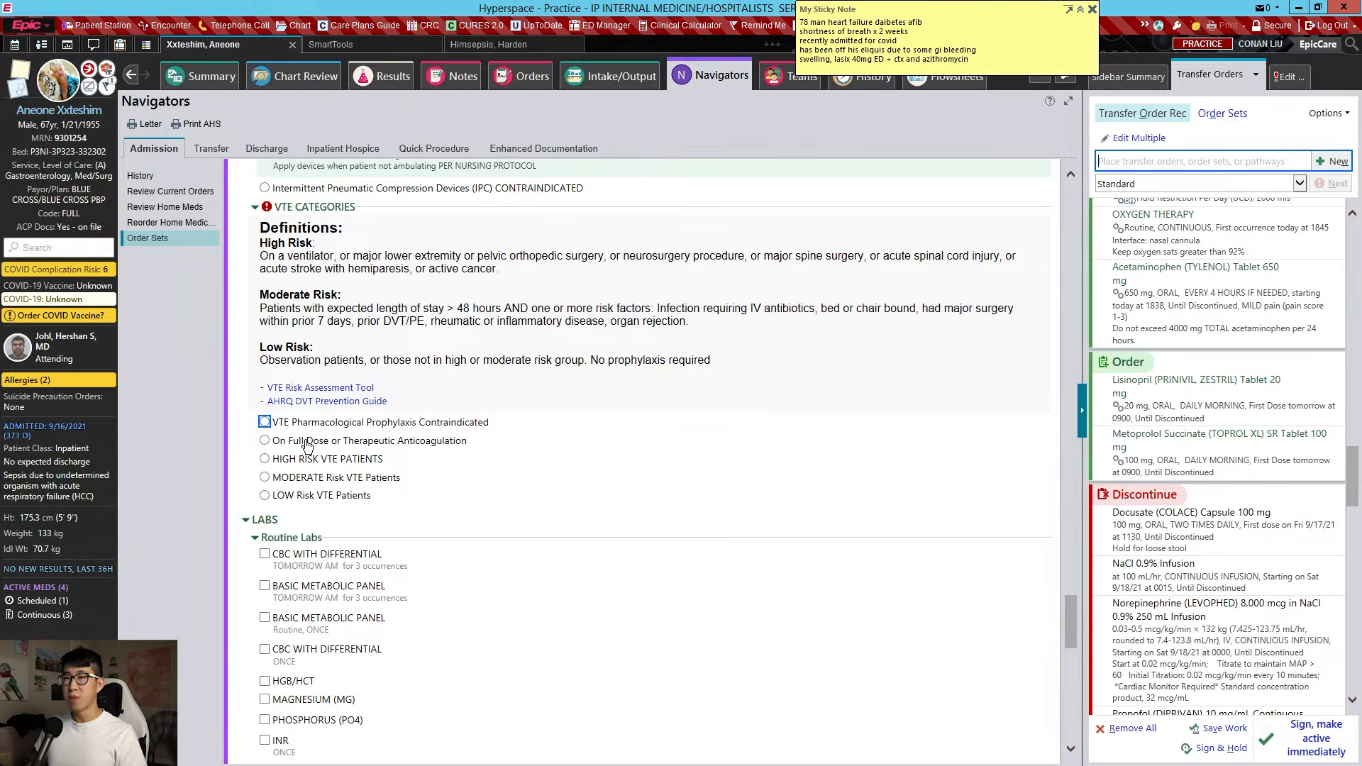
Mark moderate VTE risk and order Enoxaparin 40 mg subcutaneous daily at 2100 for DVT prophylaxis
left_click(350, 479)
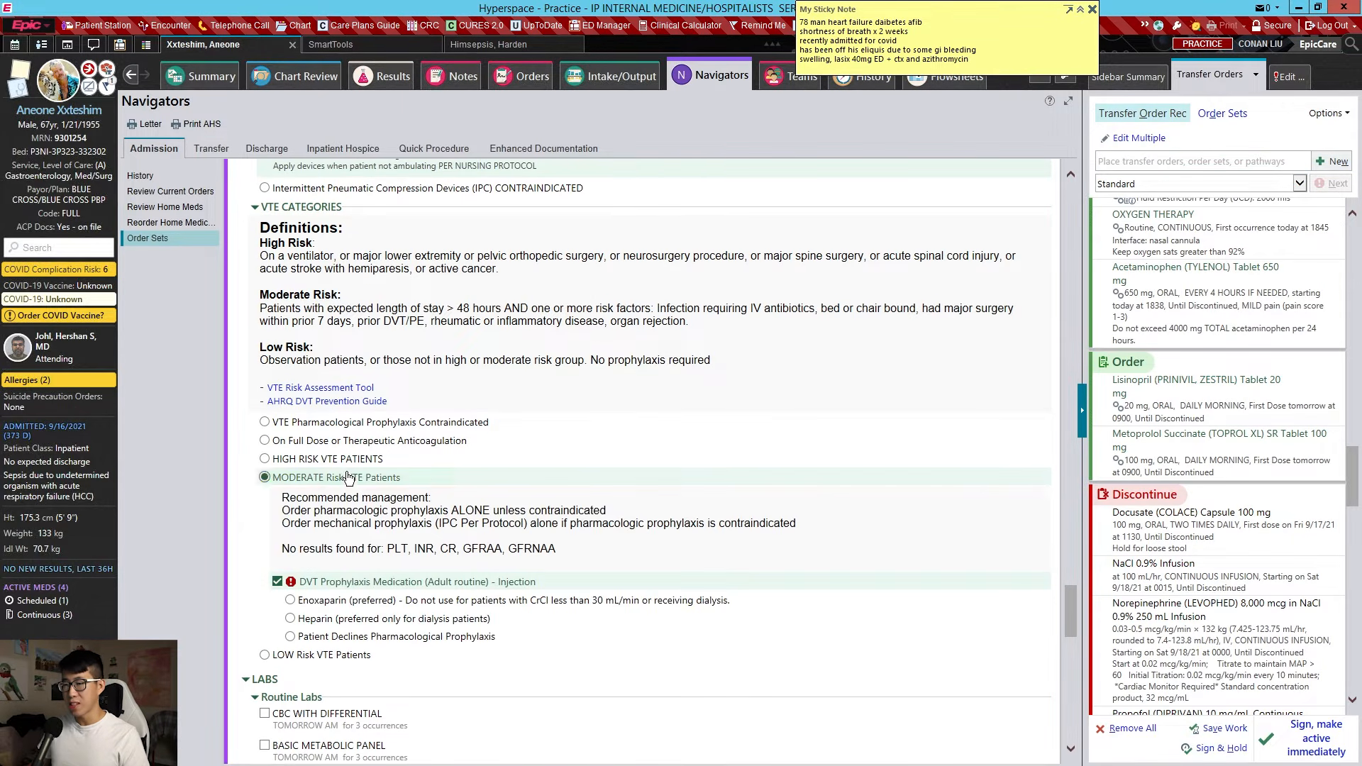
left_click(537, 601)
scroll(563, 556, "down", 3)
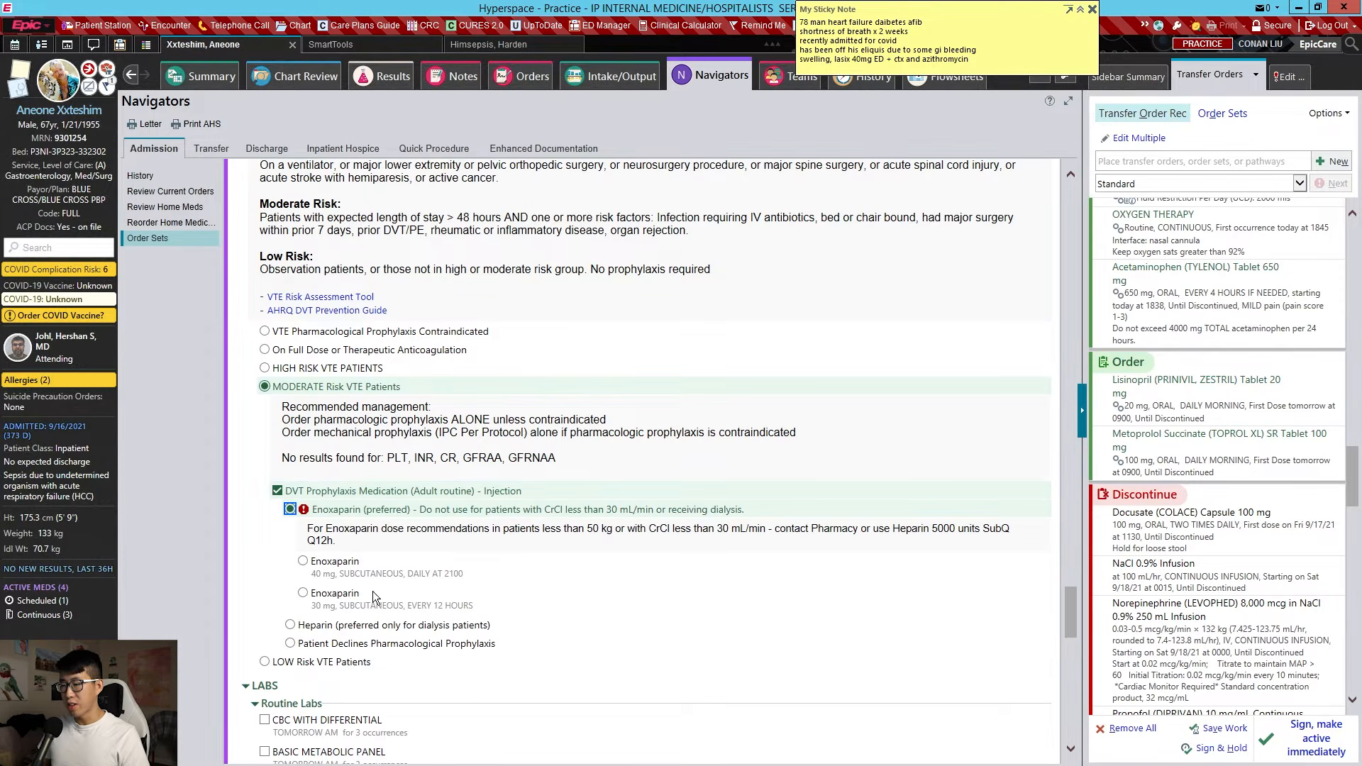
left_click(344, 564)
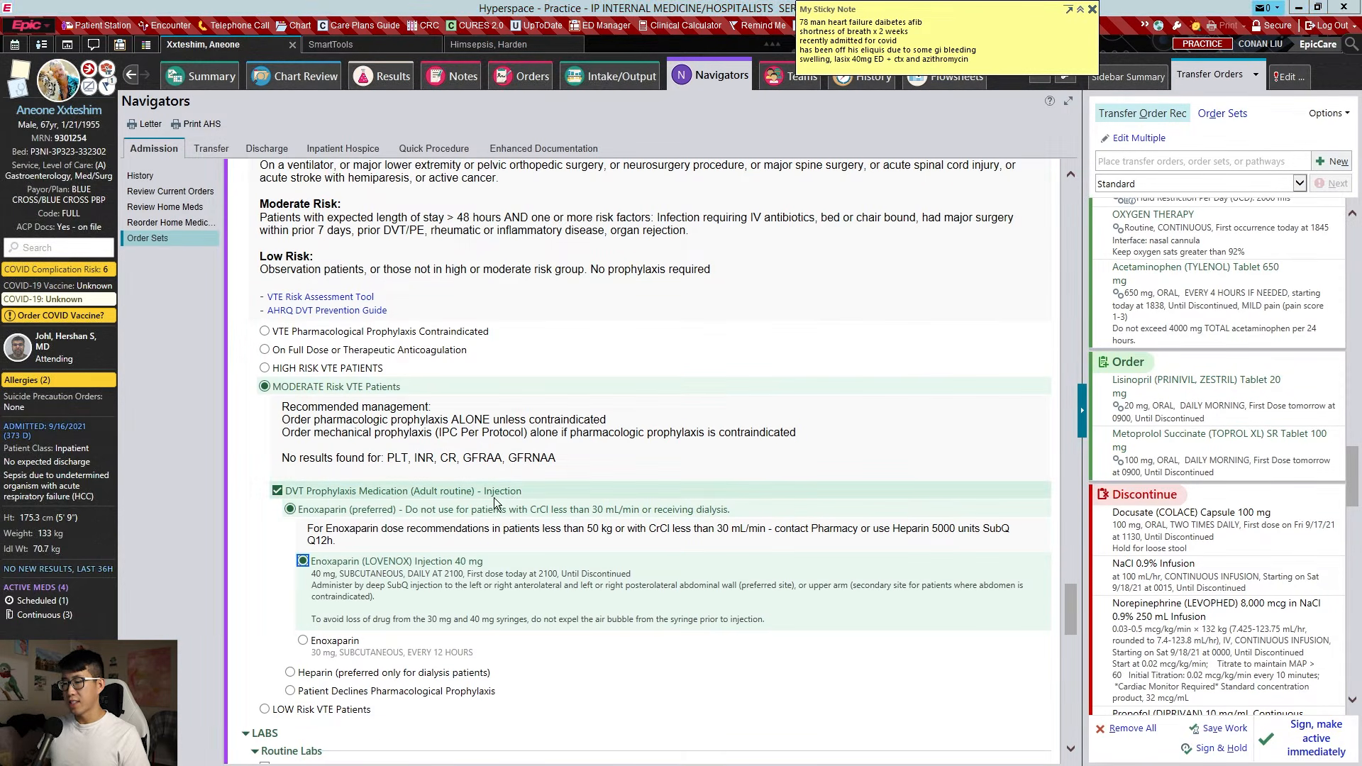
key("Escape")
scroll(453, 448, "down", 3)
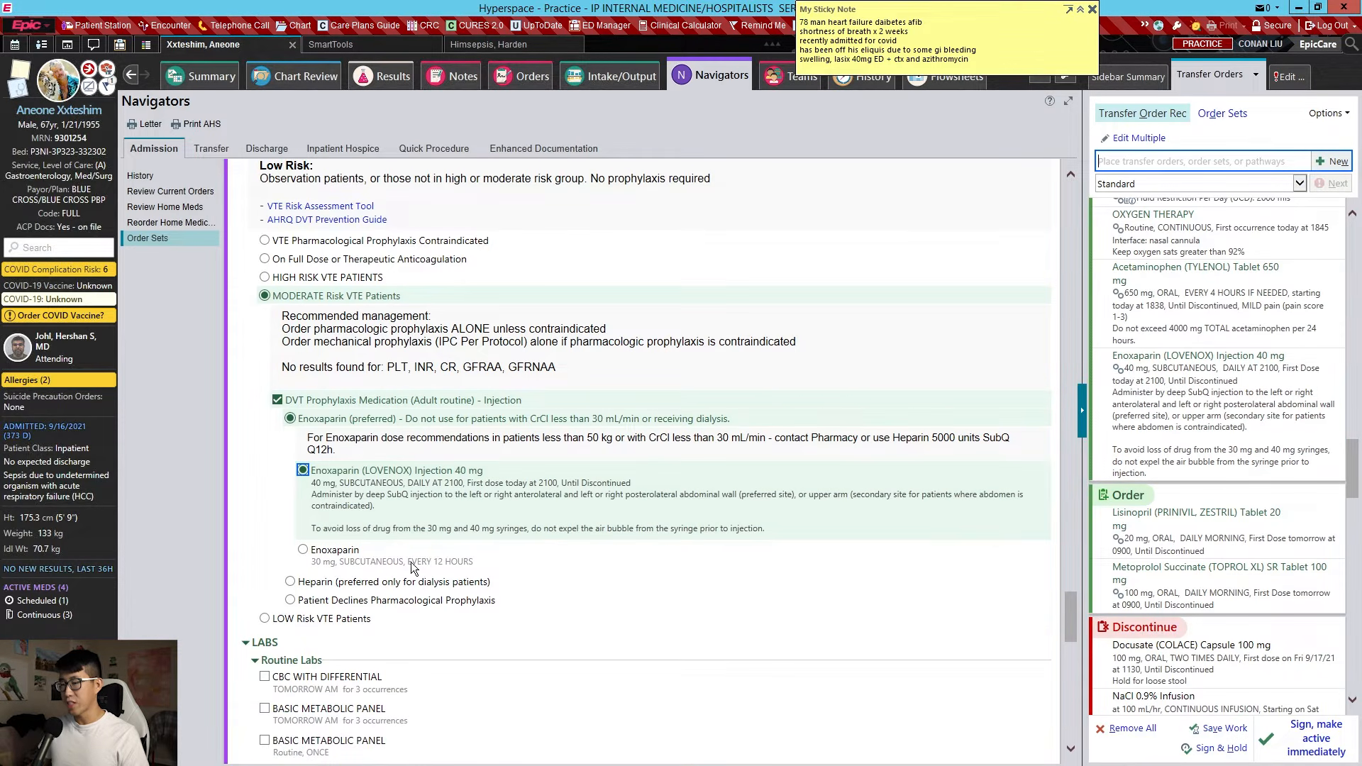
left_click(411, 584)
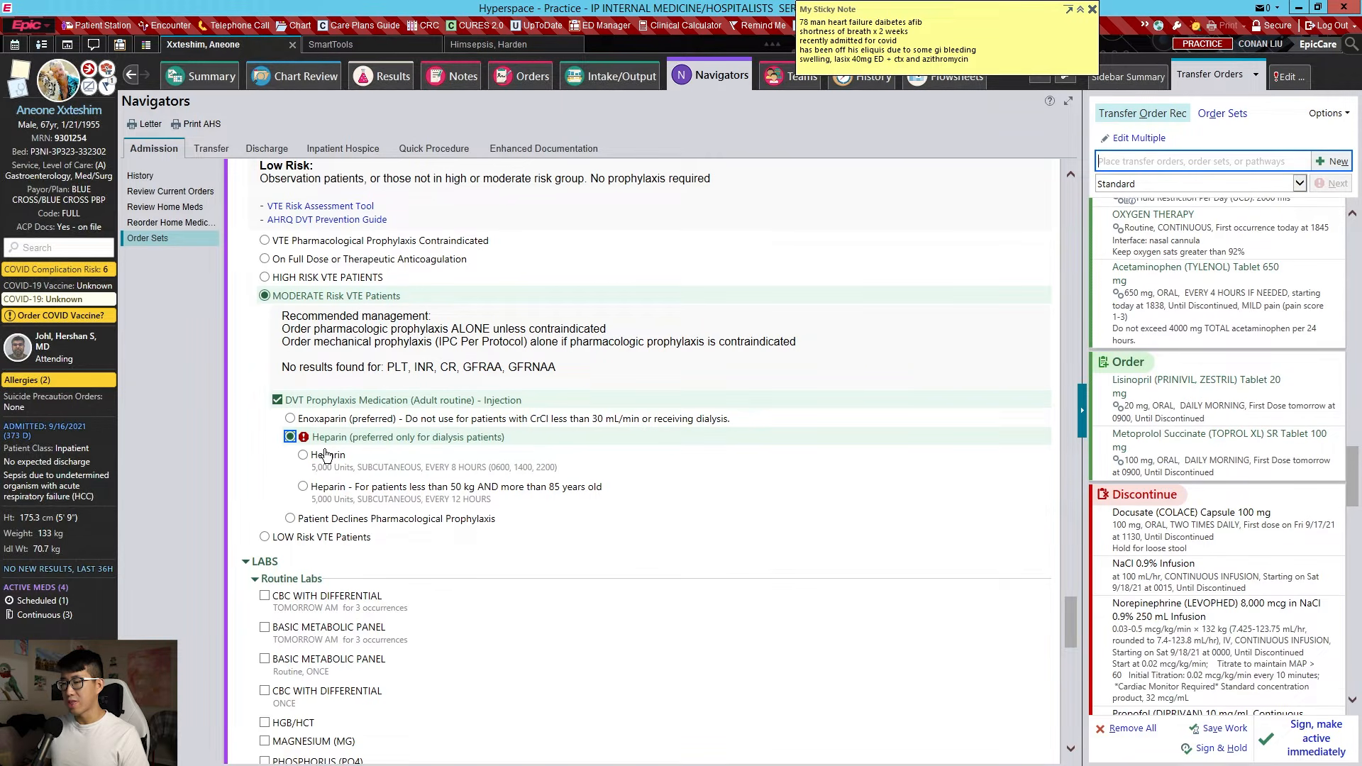
left_click(439, 418)
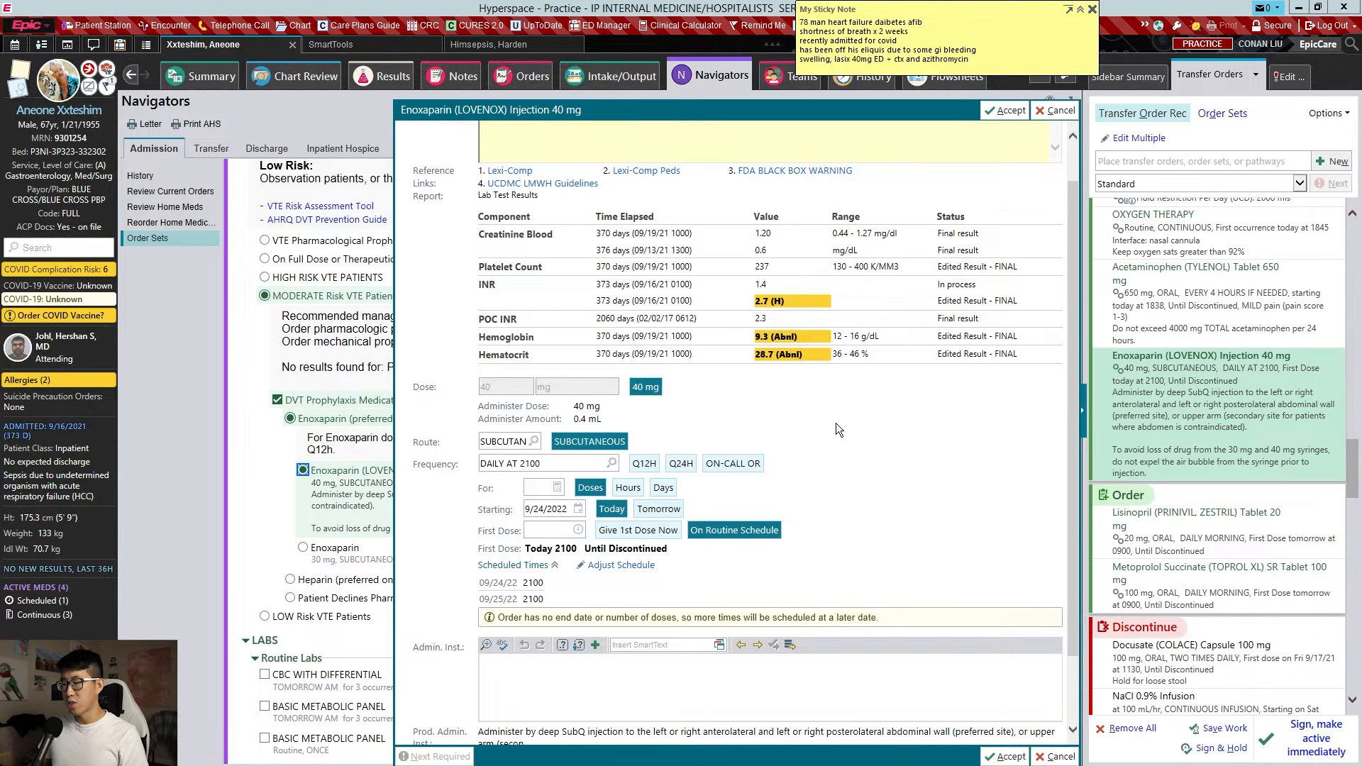
key("Escape")
scroll(464, 362, "down", 3)
scroll(461, 354, "down", 3)
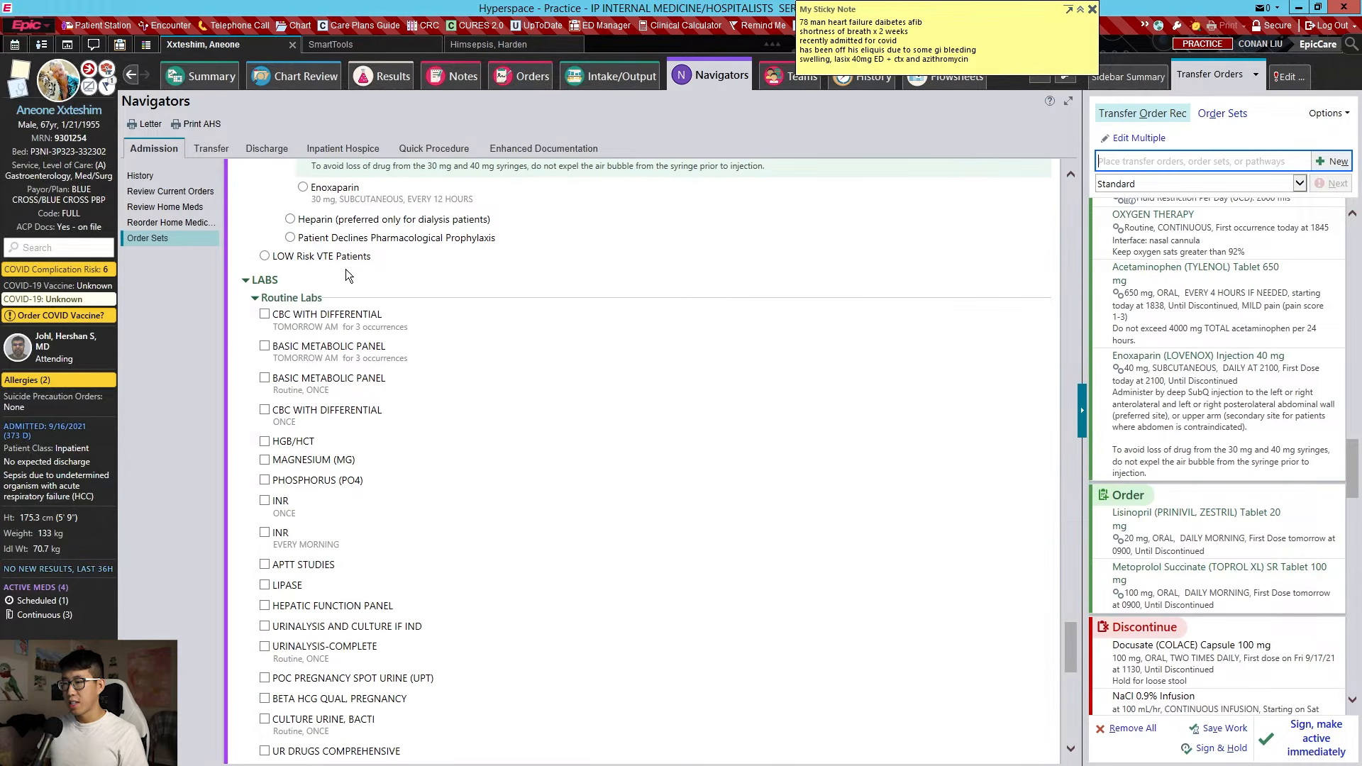
Order CBC with Differential each morning, with the occurrence count set to 3
left_click(318, 323)
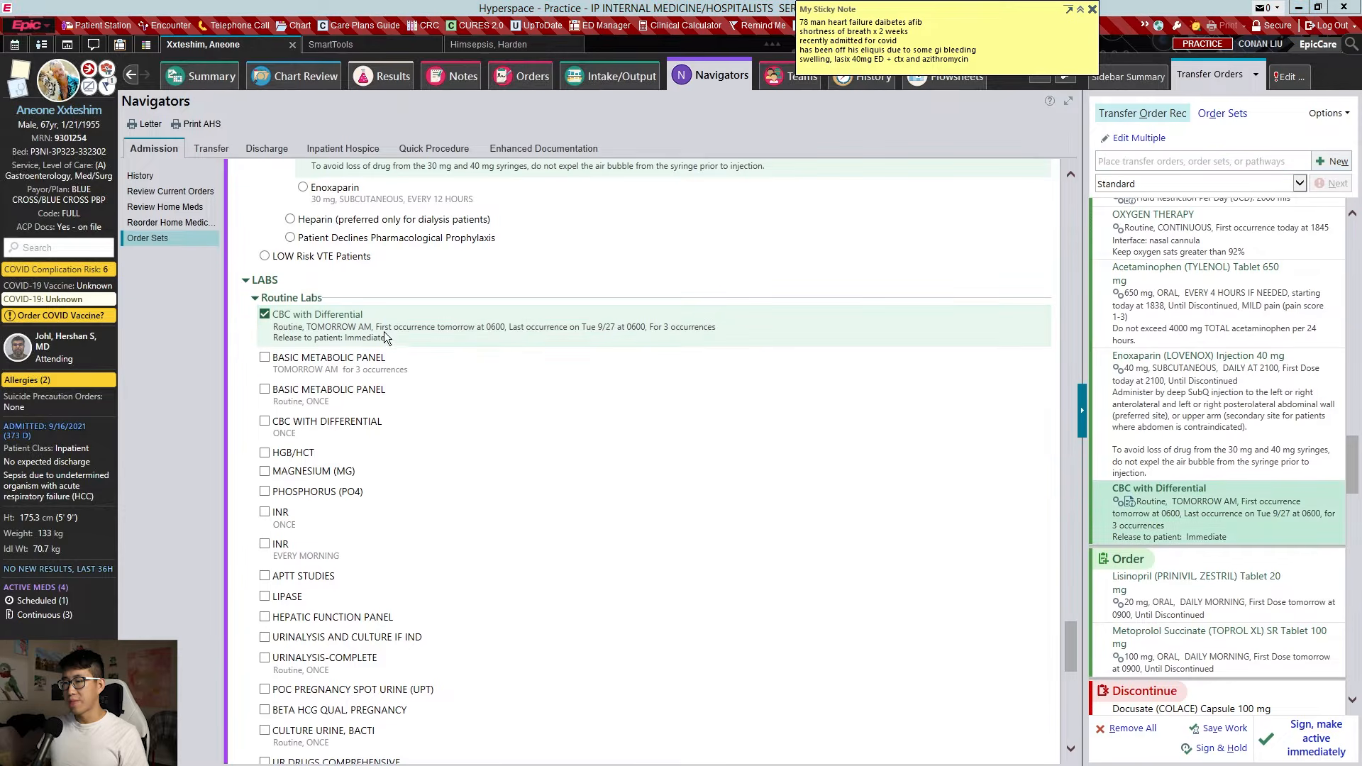
left_click(384, 330)
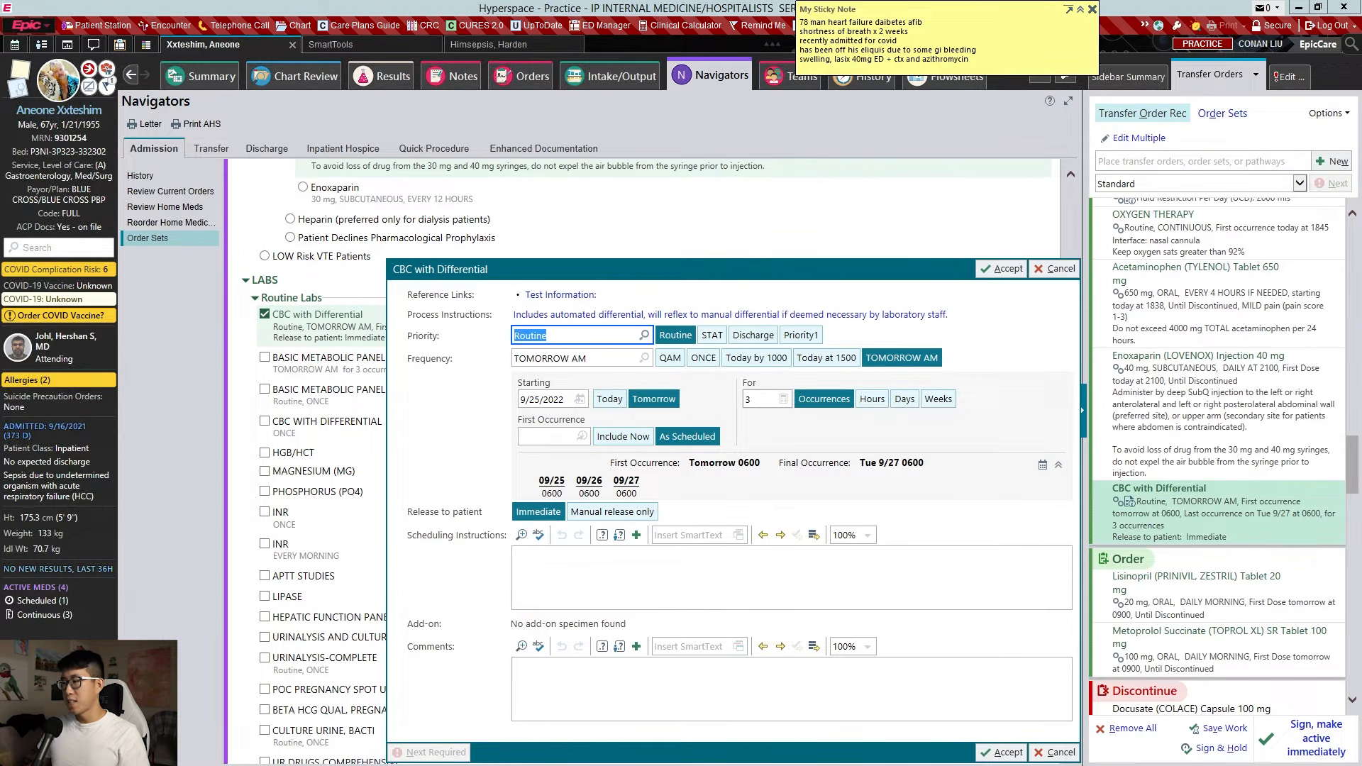
left_click(759, 400)
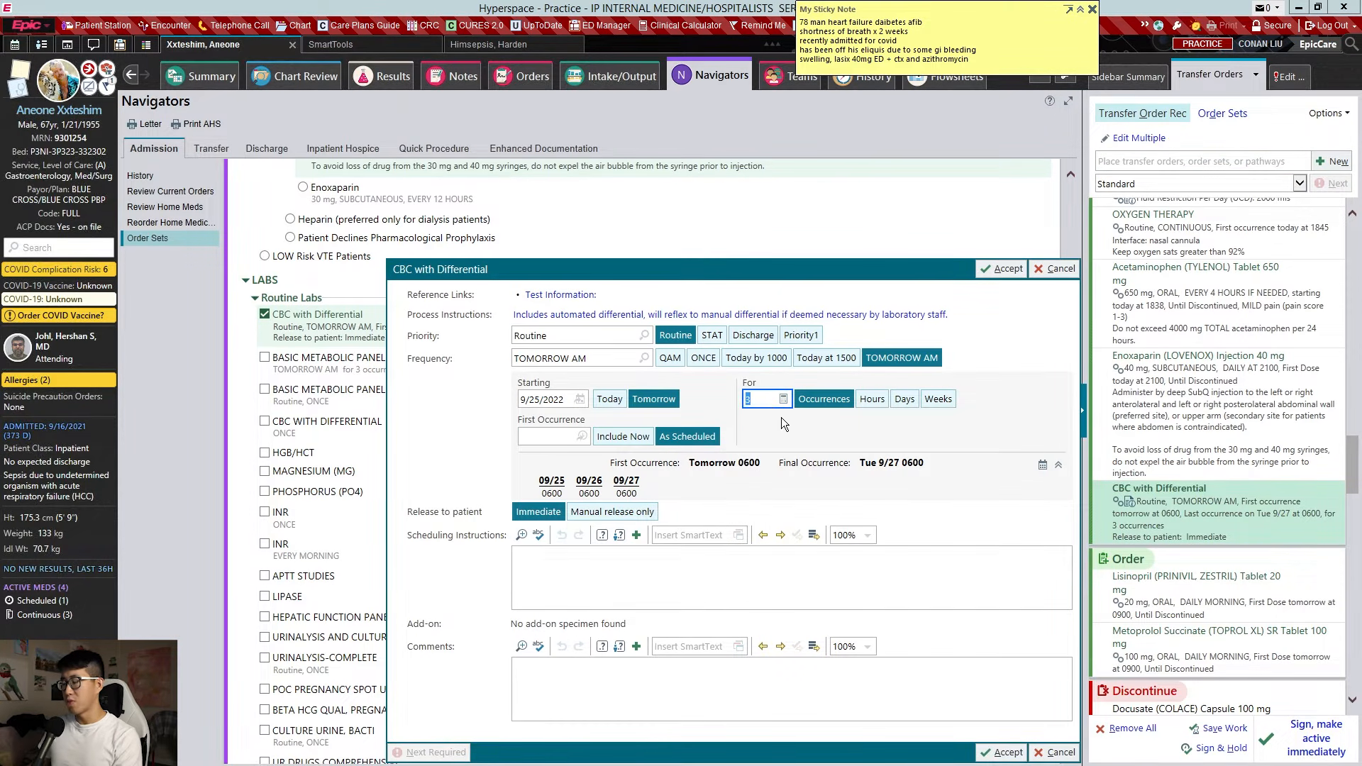
key("BackSpace")
left_click(790, 436)
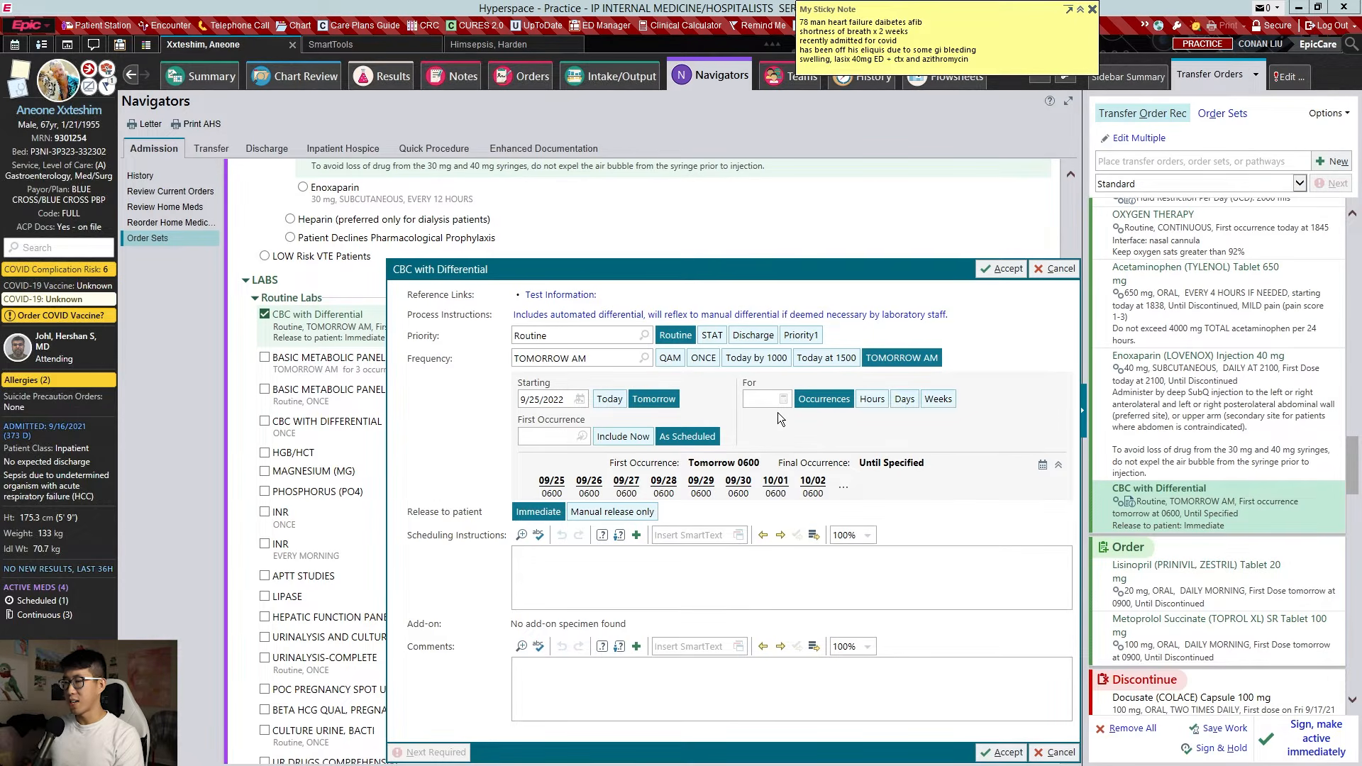
left_click(781, 402)
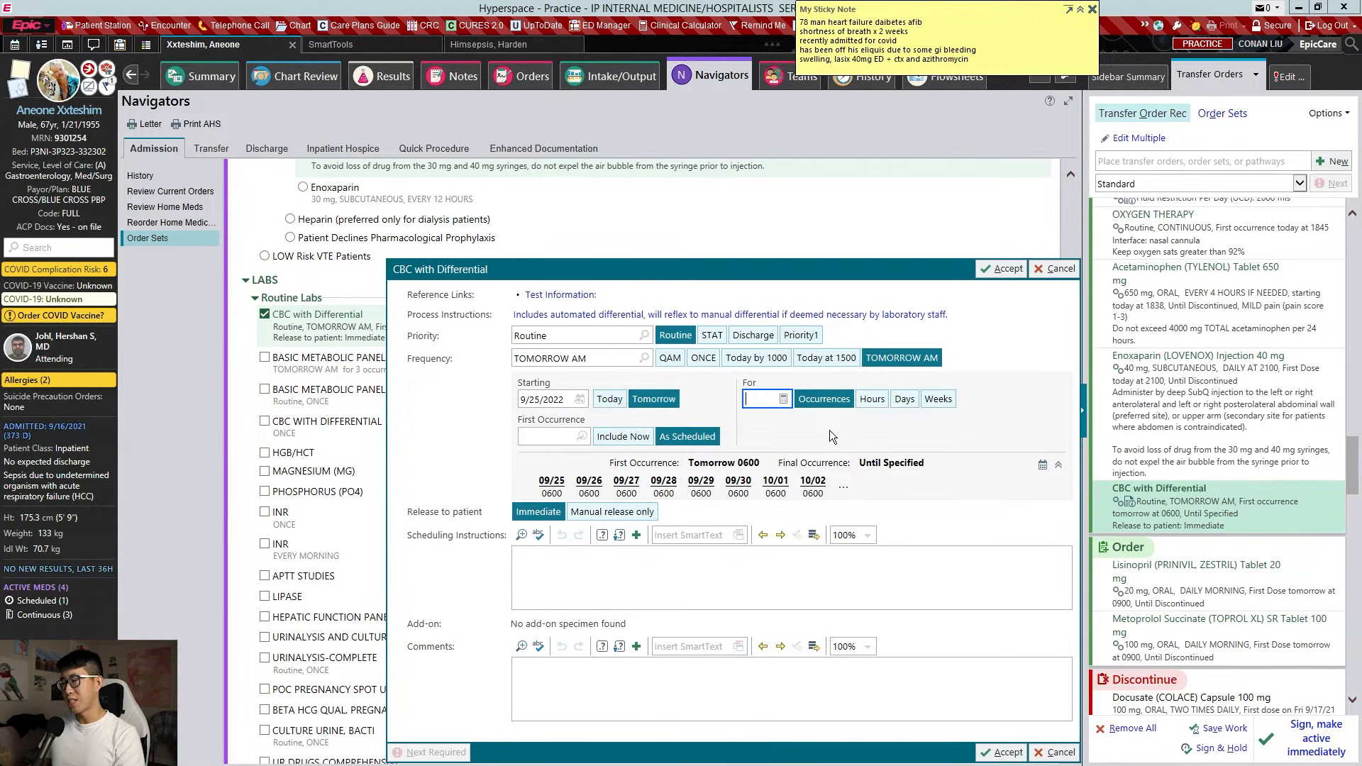
type("3")
key("Return")
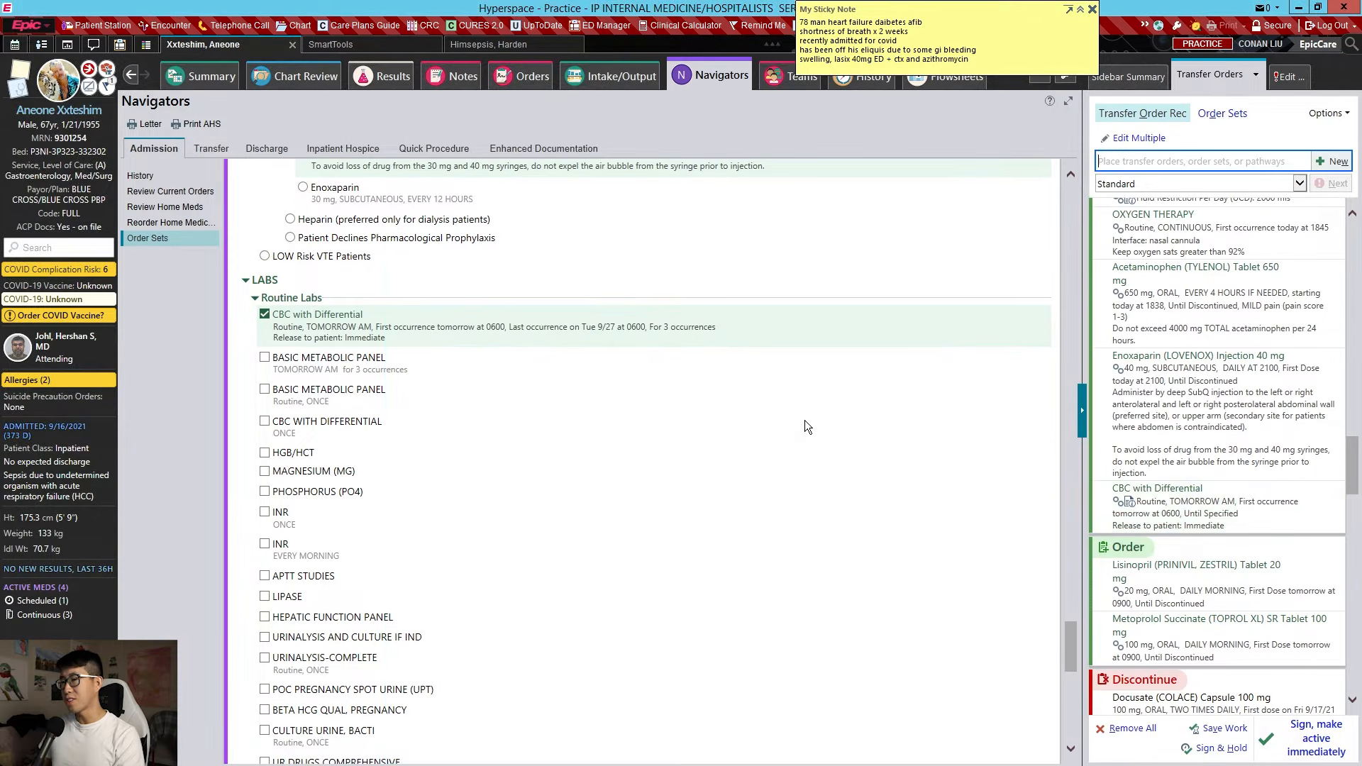
Order a Basic Metabolic Panel twice daily (BID) with no occurrence limit
left_click(265, 359)
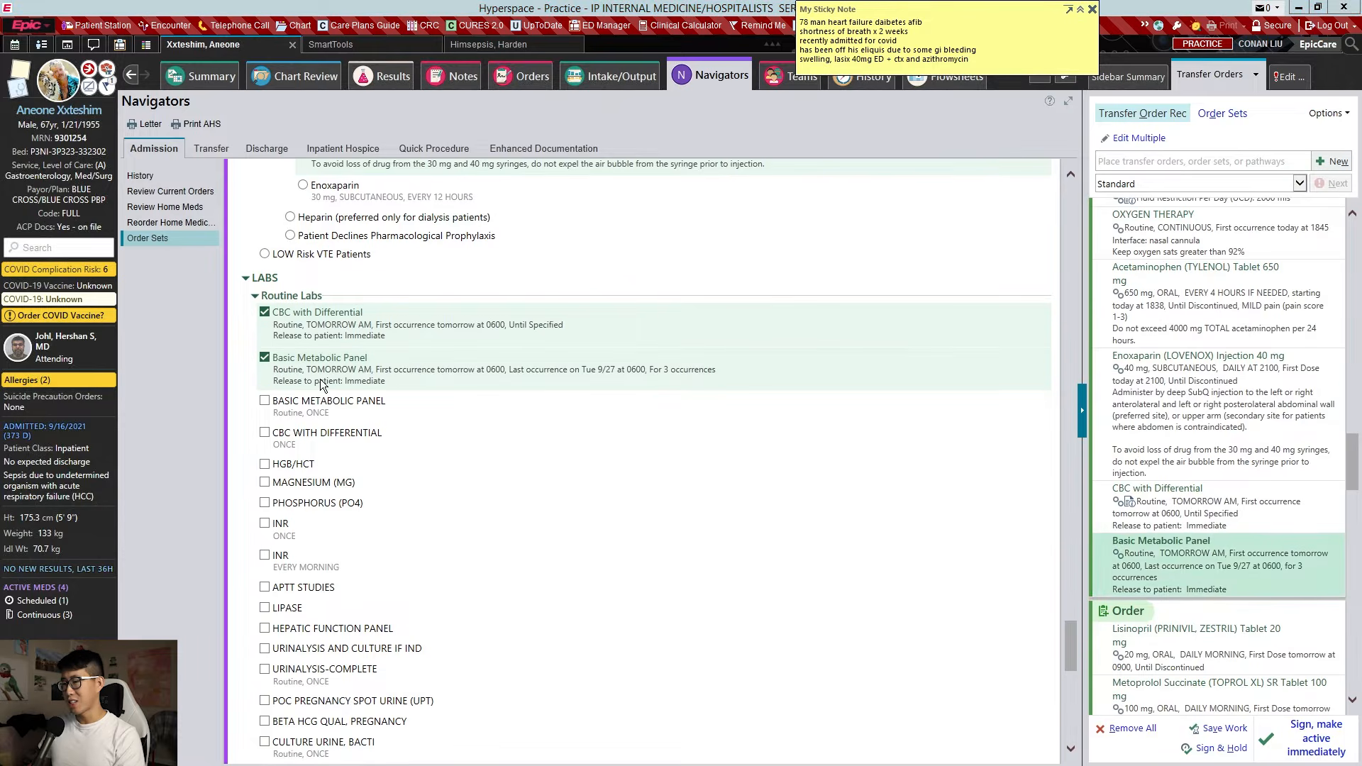
left_click(320, 379)
left_click(555, 365)
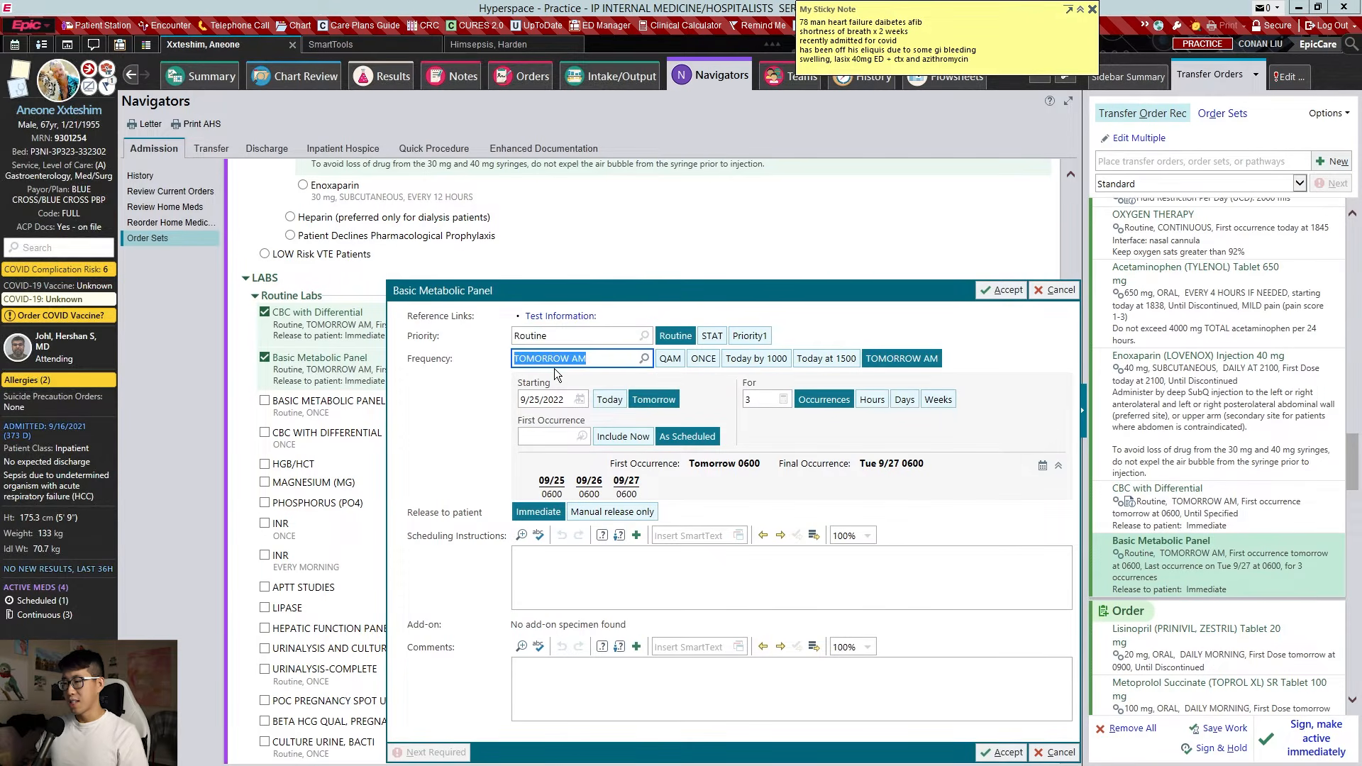
type("bid")
key("Return")
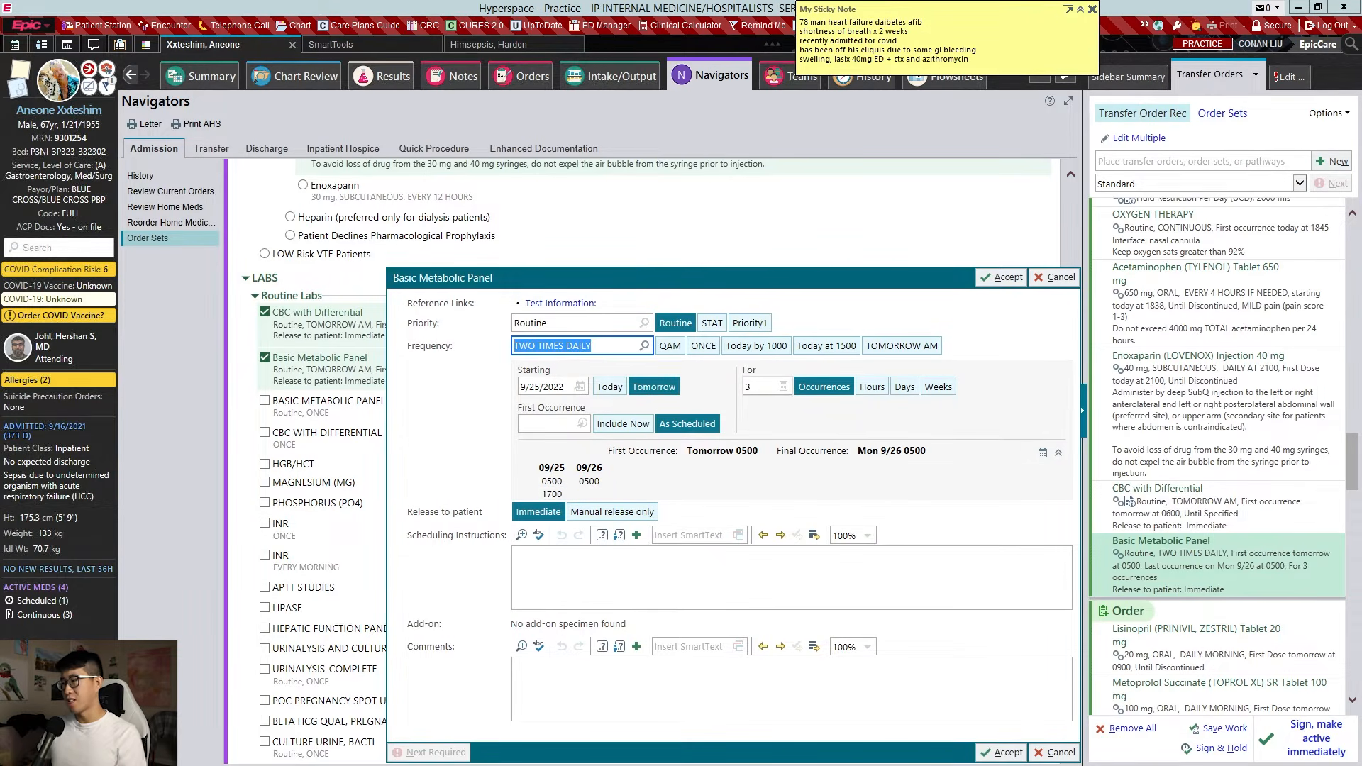
left_click(762, 387)
key("BackSpace")
left_click(800, 422)
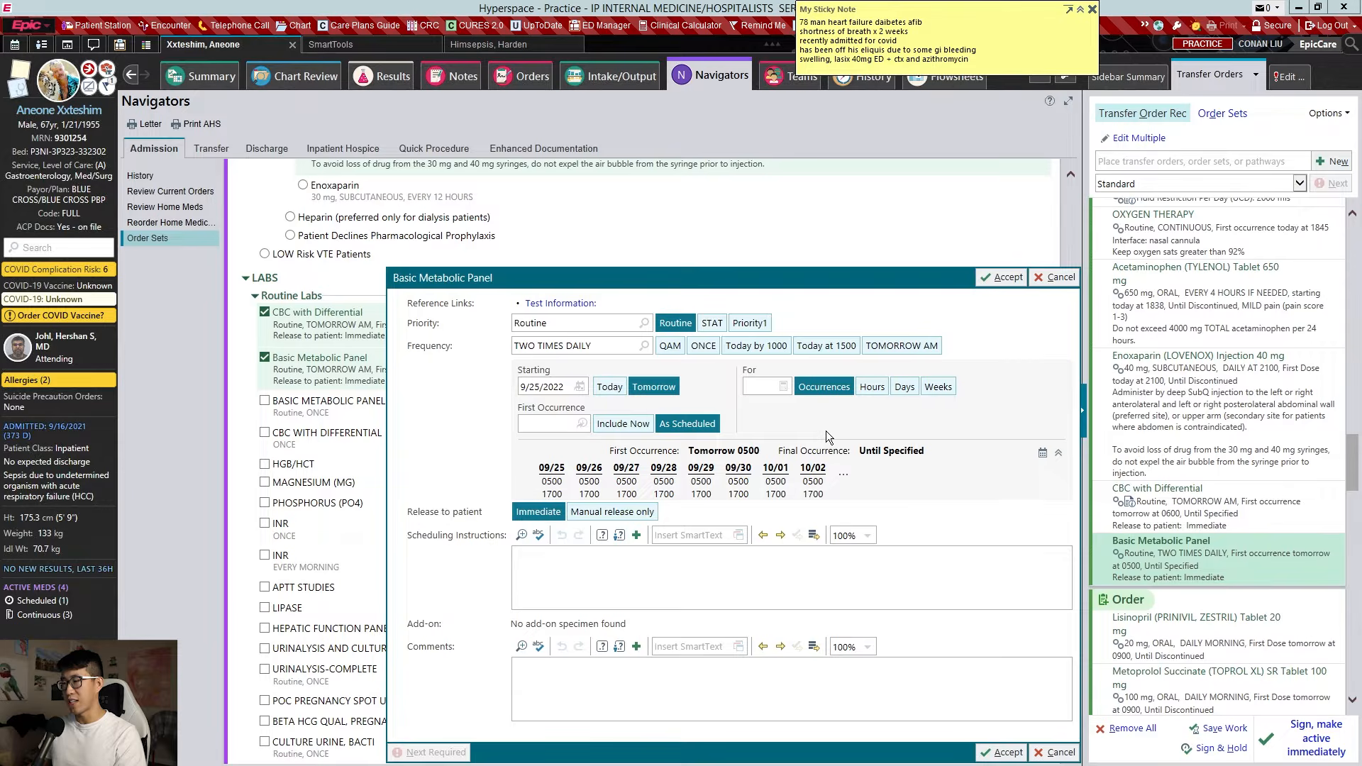
key("alt+a")
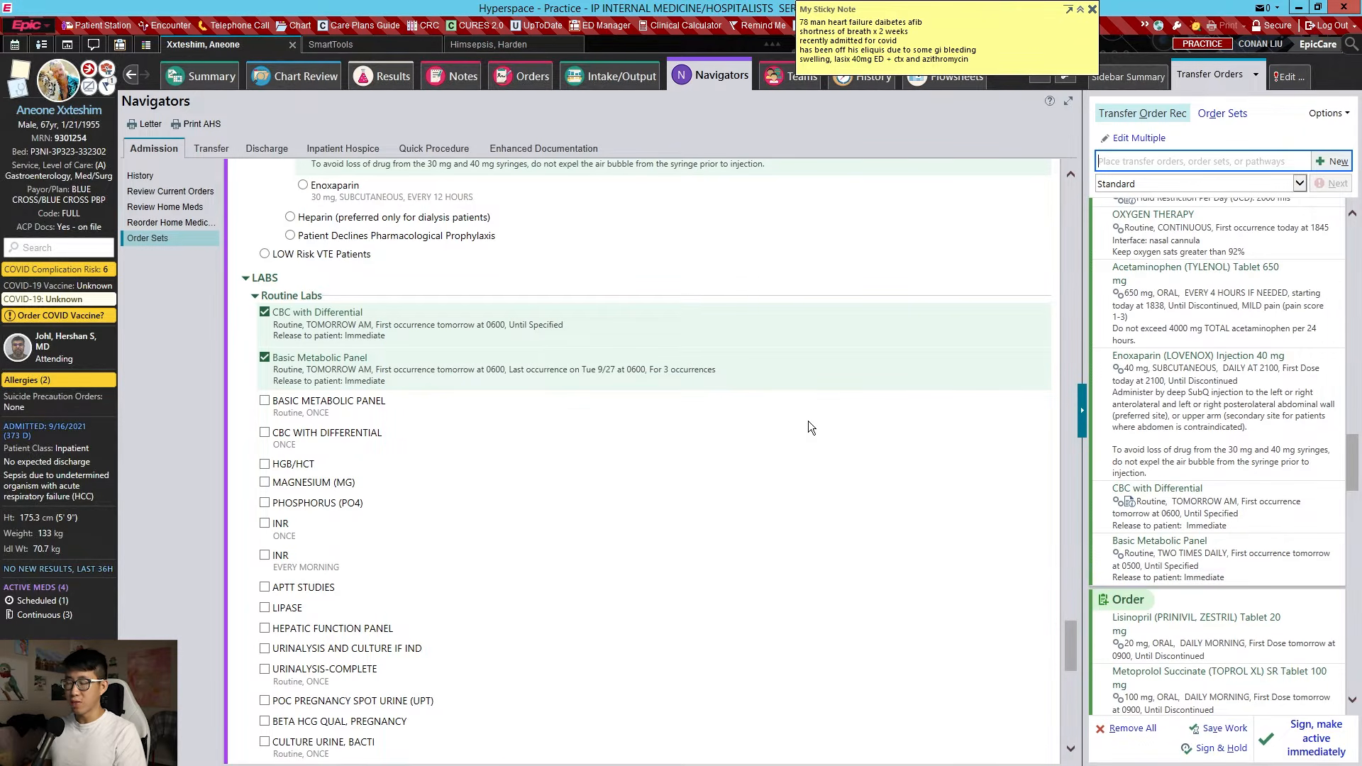
Order Magnesium twice daily (BID)
left_click(322, 483)
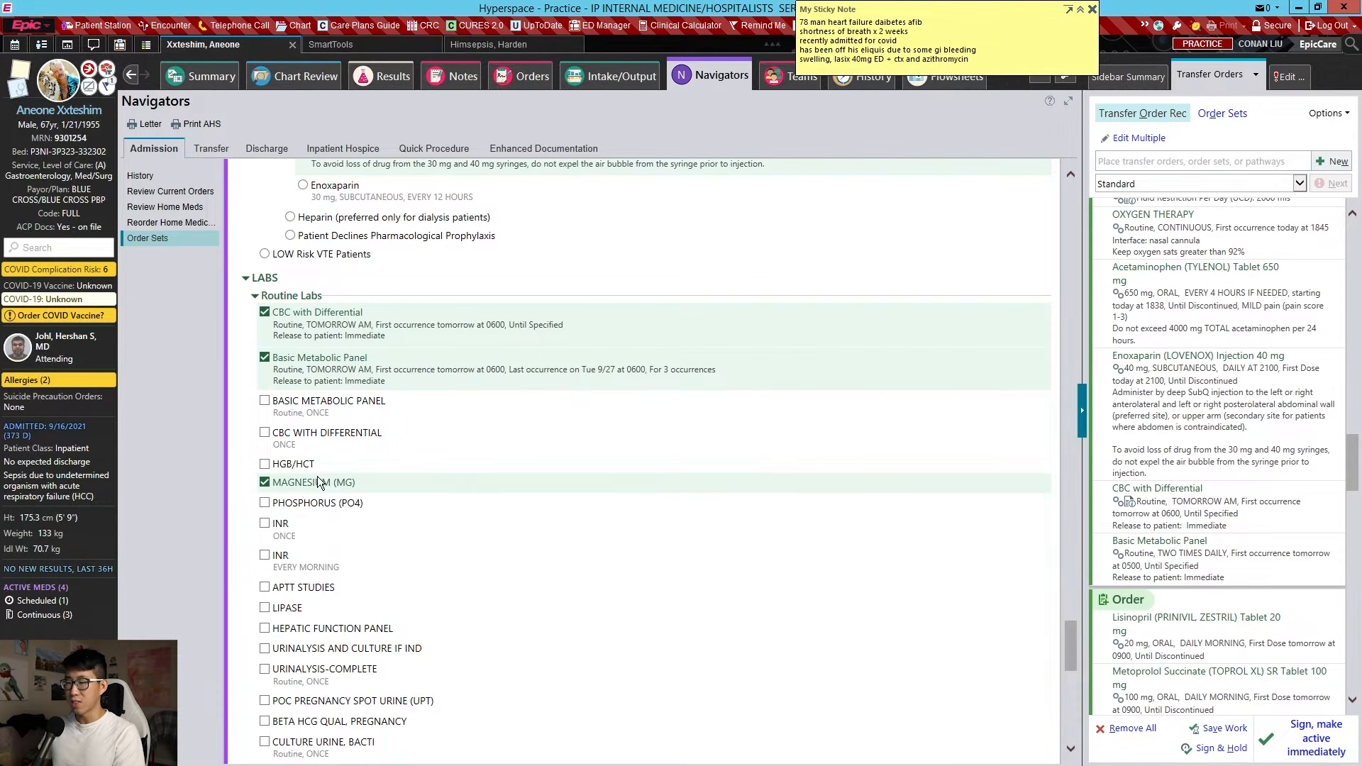
left_click(362, 497)
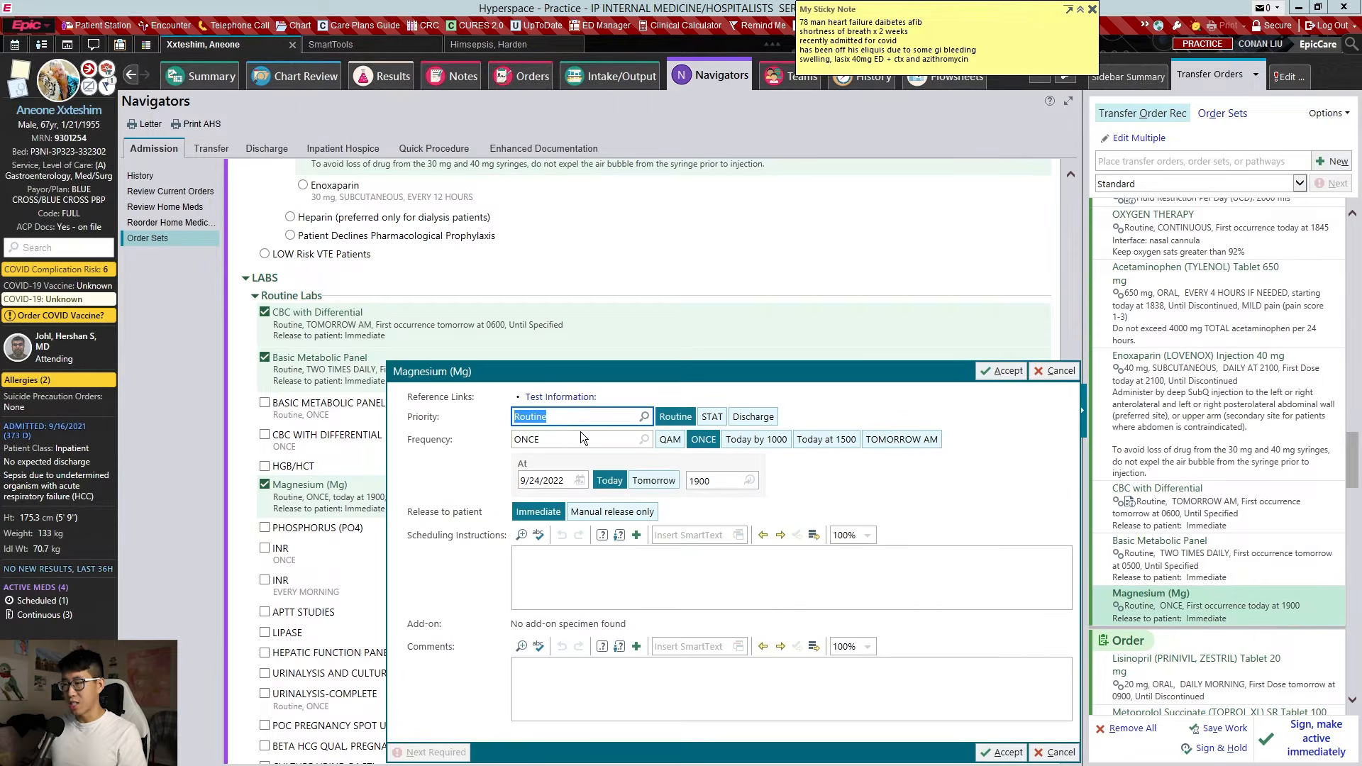
left_click(583, 439)
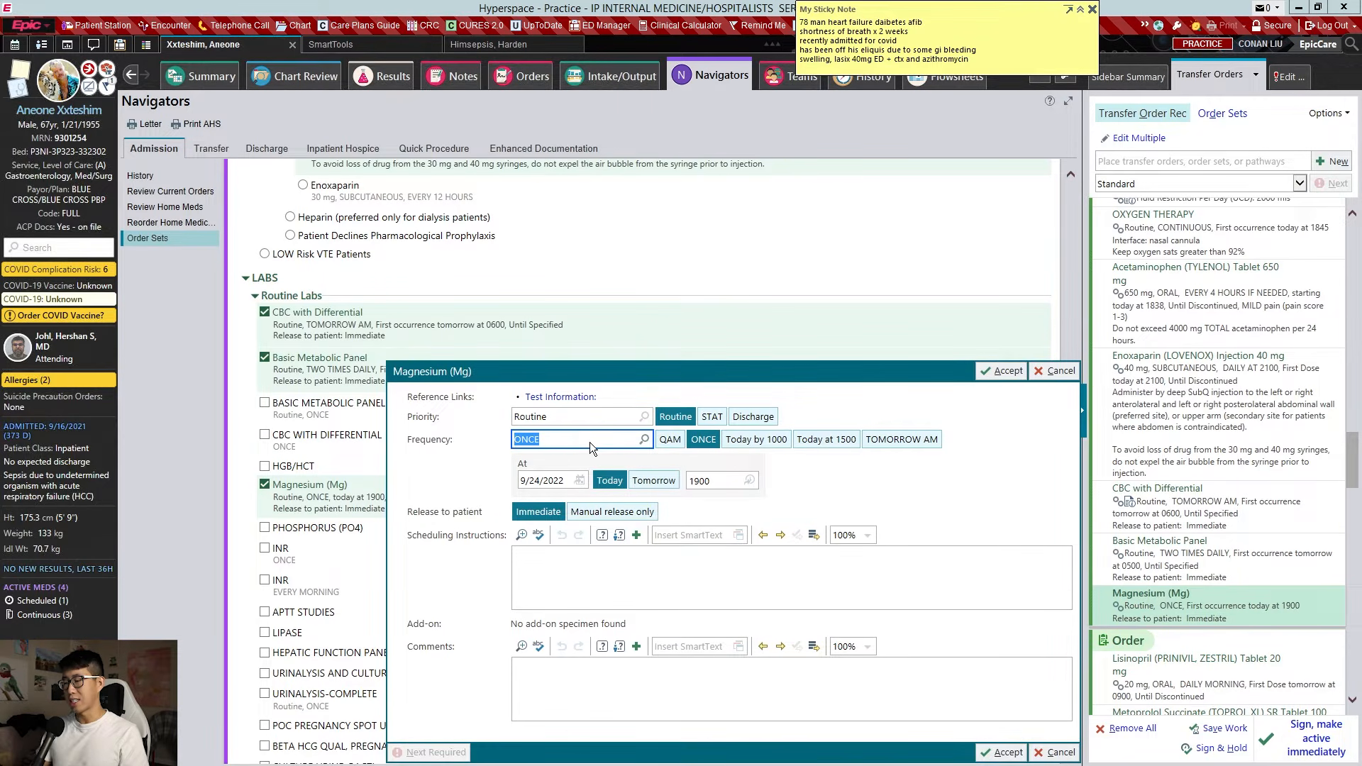
type("bid")
key("Return")
key("alt+a")
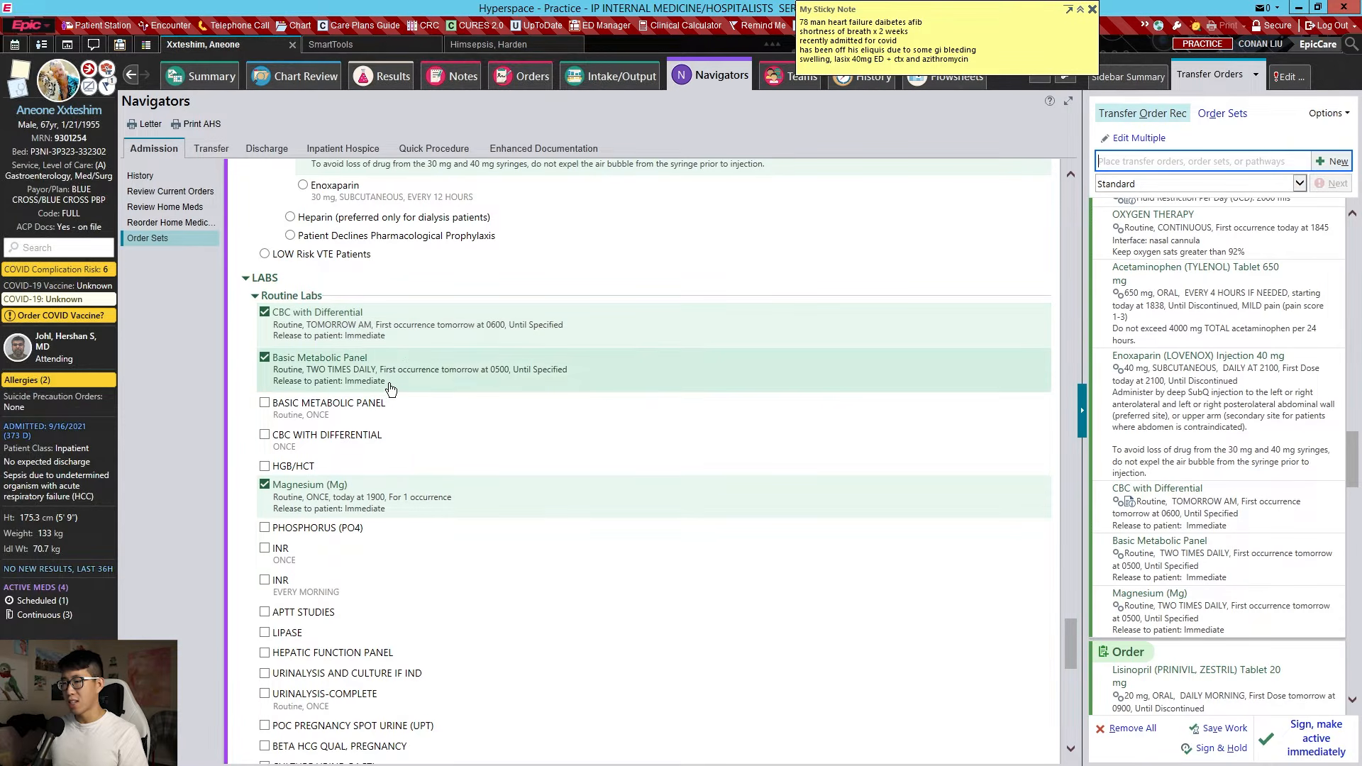
left_click(381, 510)
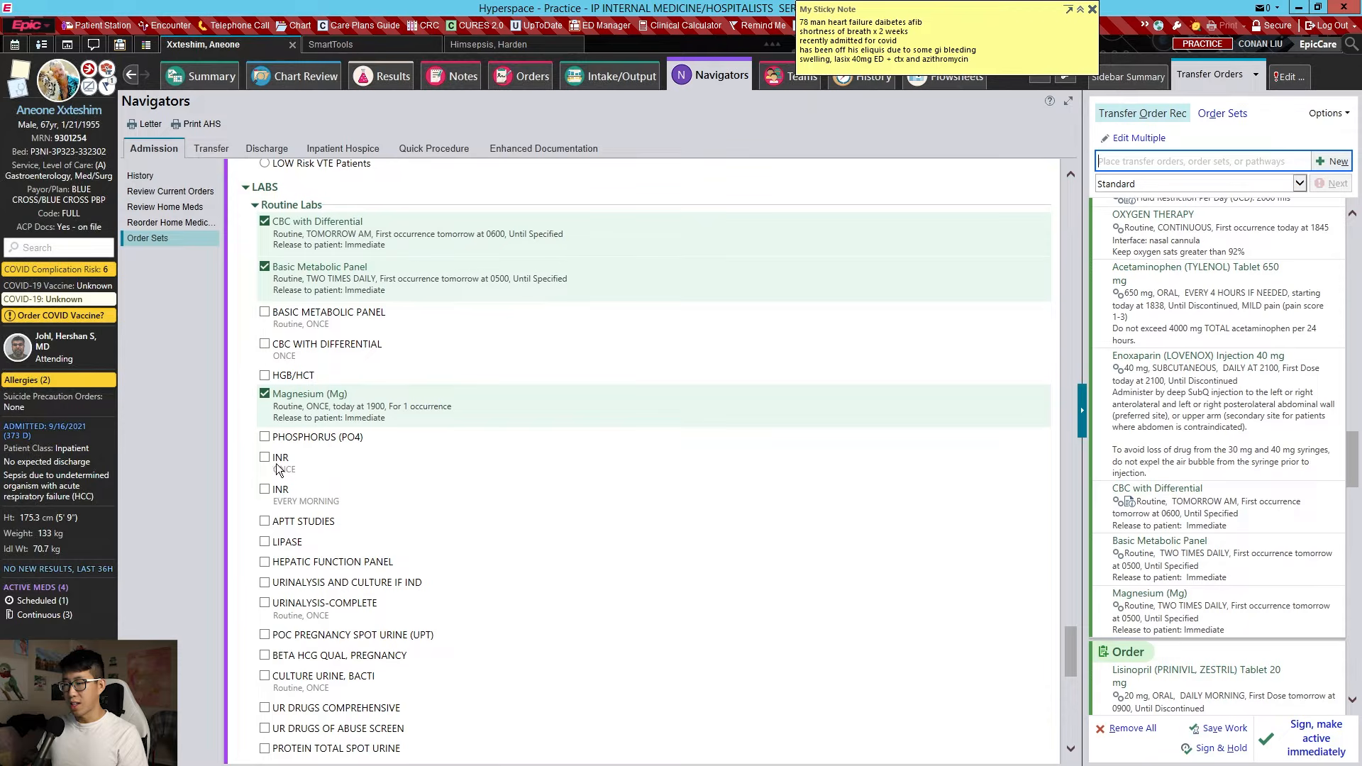
Order a Hepatic Function Panel and urine drugs of abuse screen, then search for 'iron panel'
left_click(319, 565)
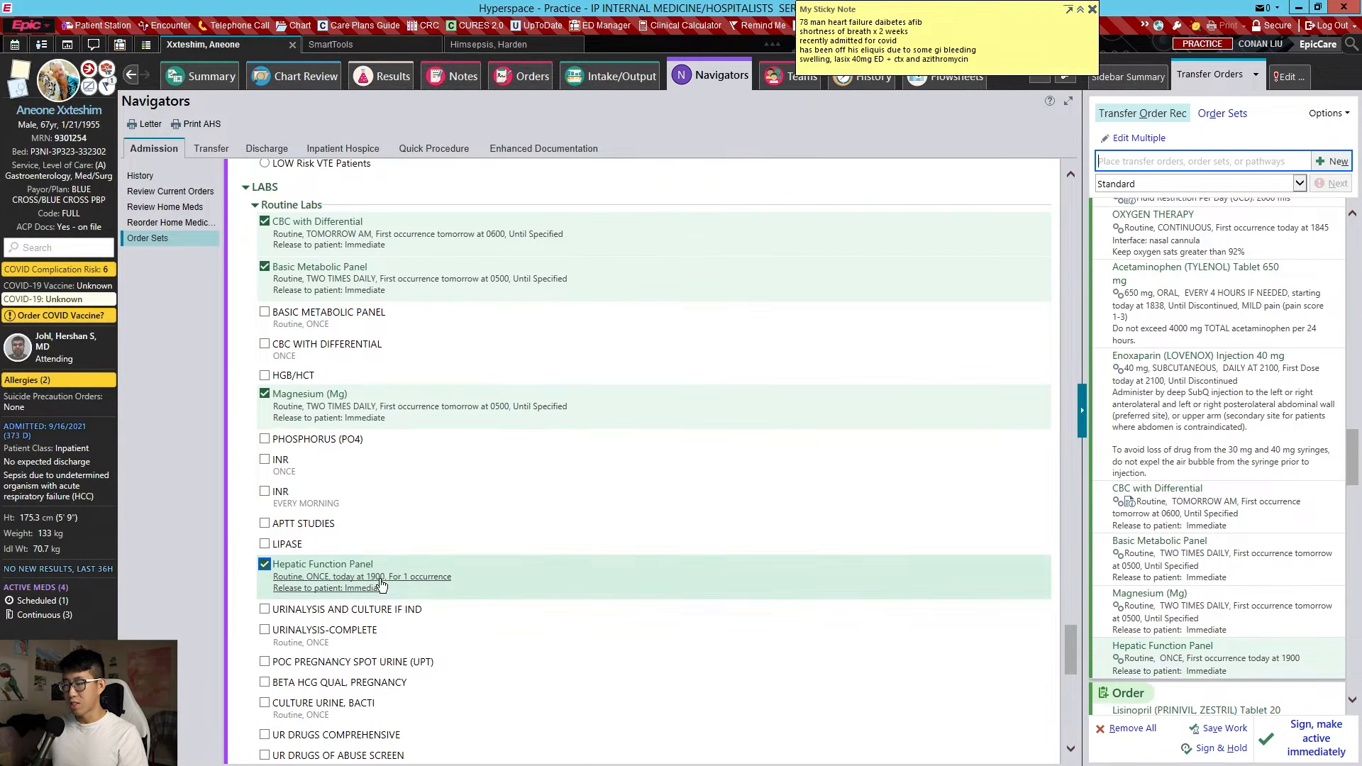
scroll(420, 573, "down", 3)
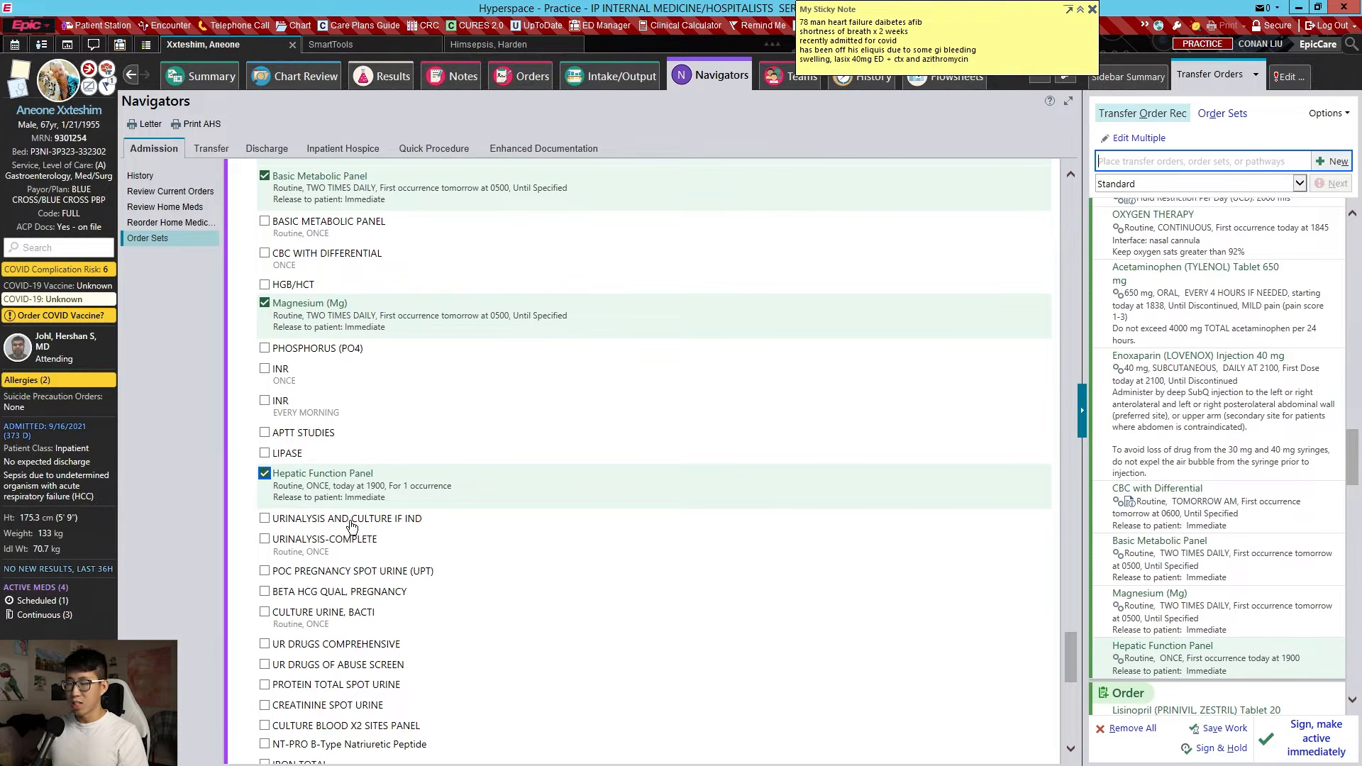
scroll(394, 522, "down", 3)
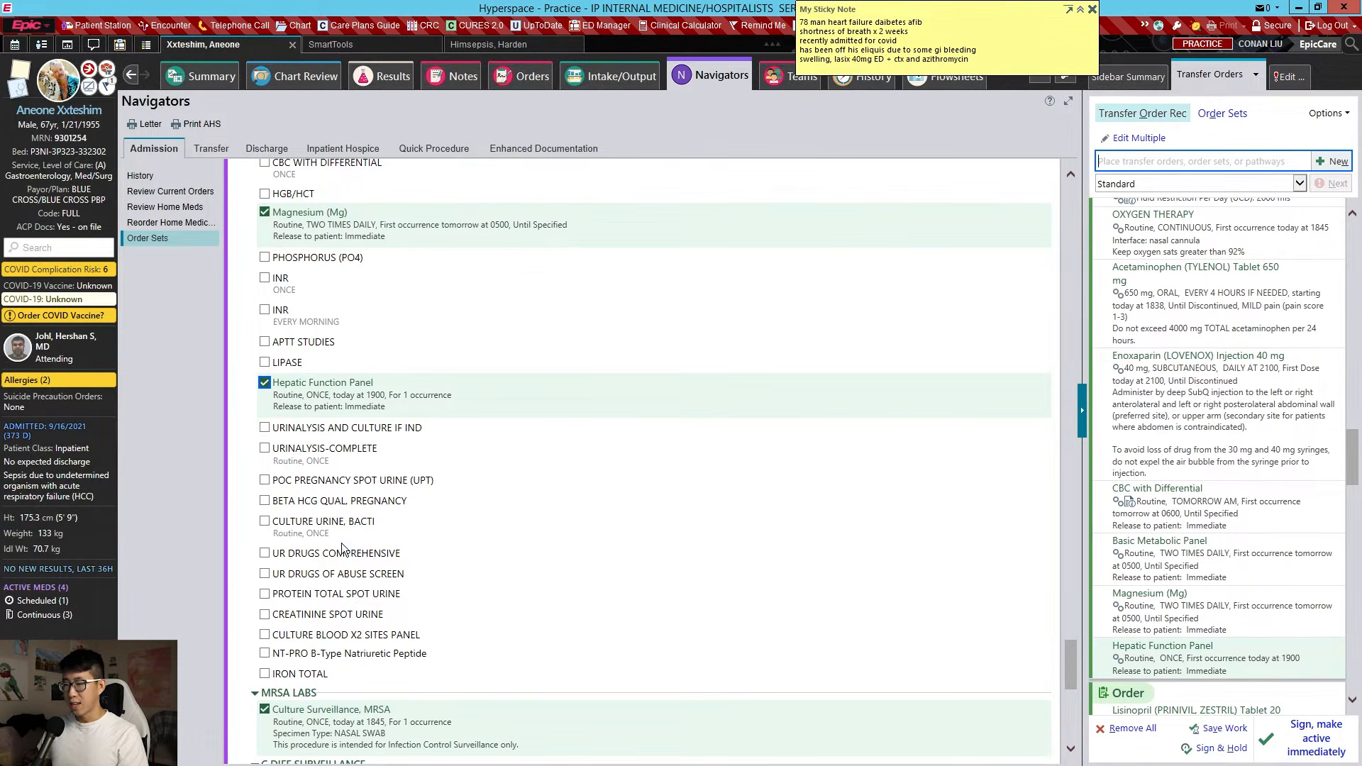
left_click(374, 576)
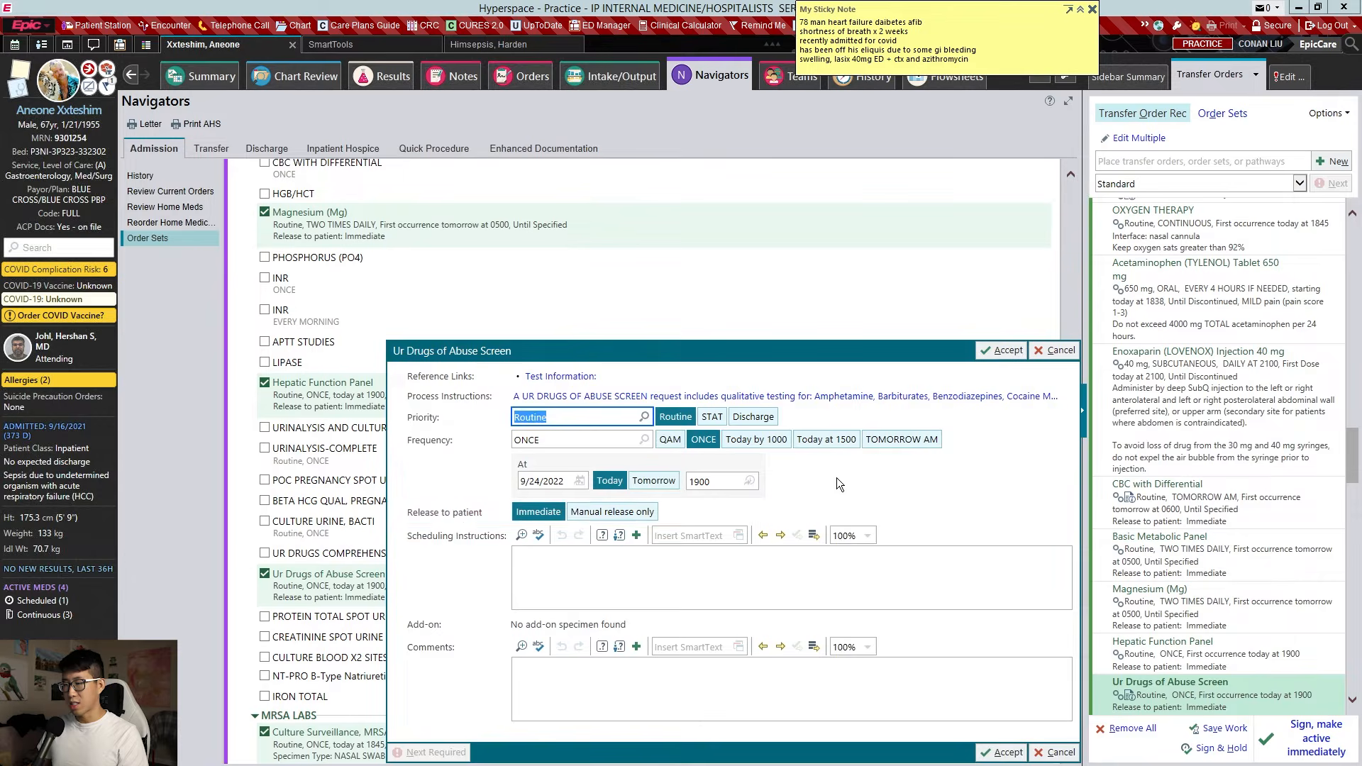
key("Return")
scroll(415, 536, "down", 6)
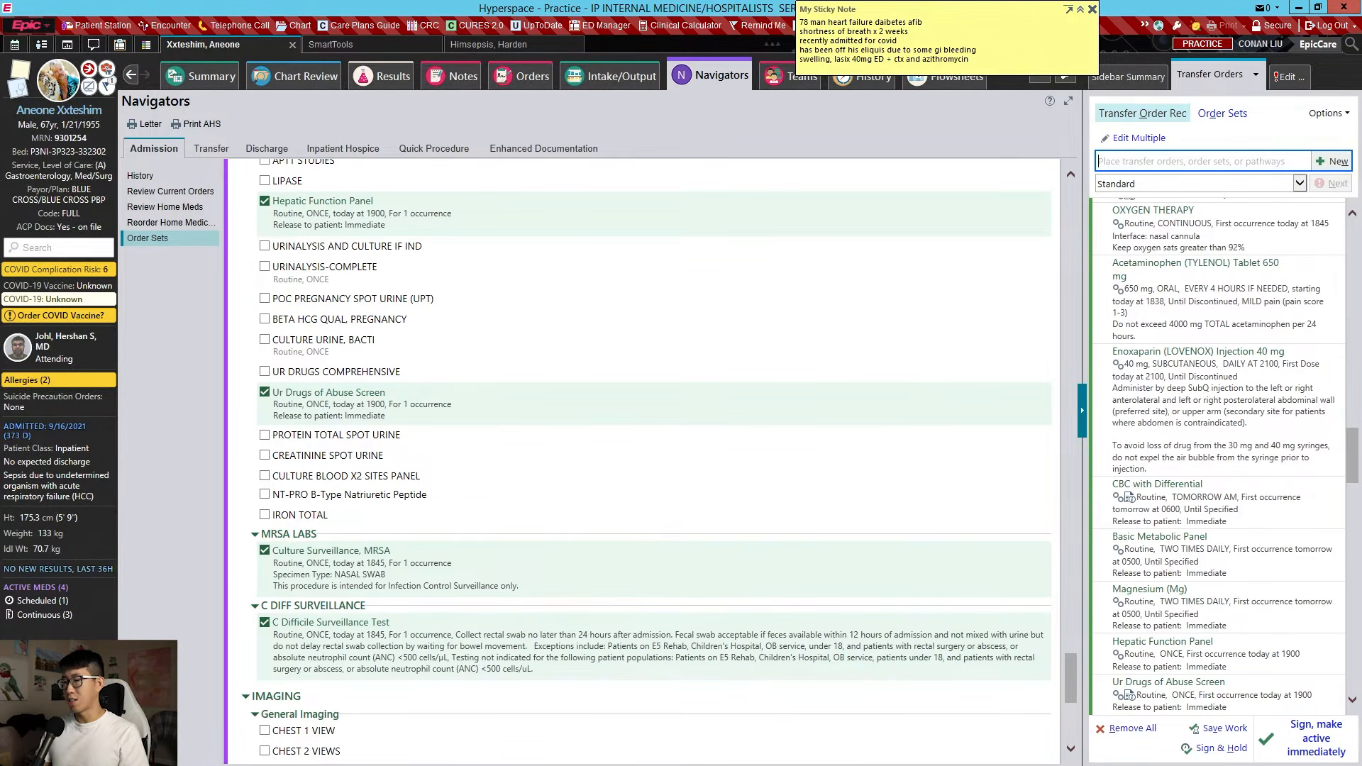
type("iron panel")
key("Return")
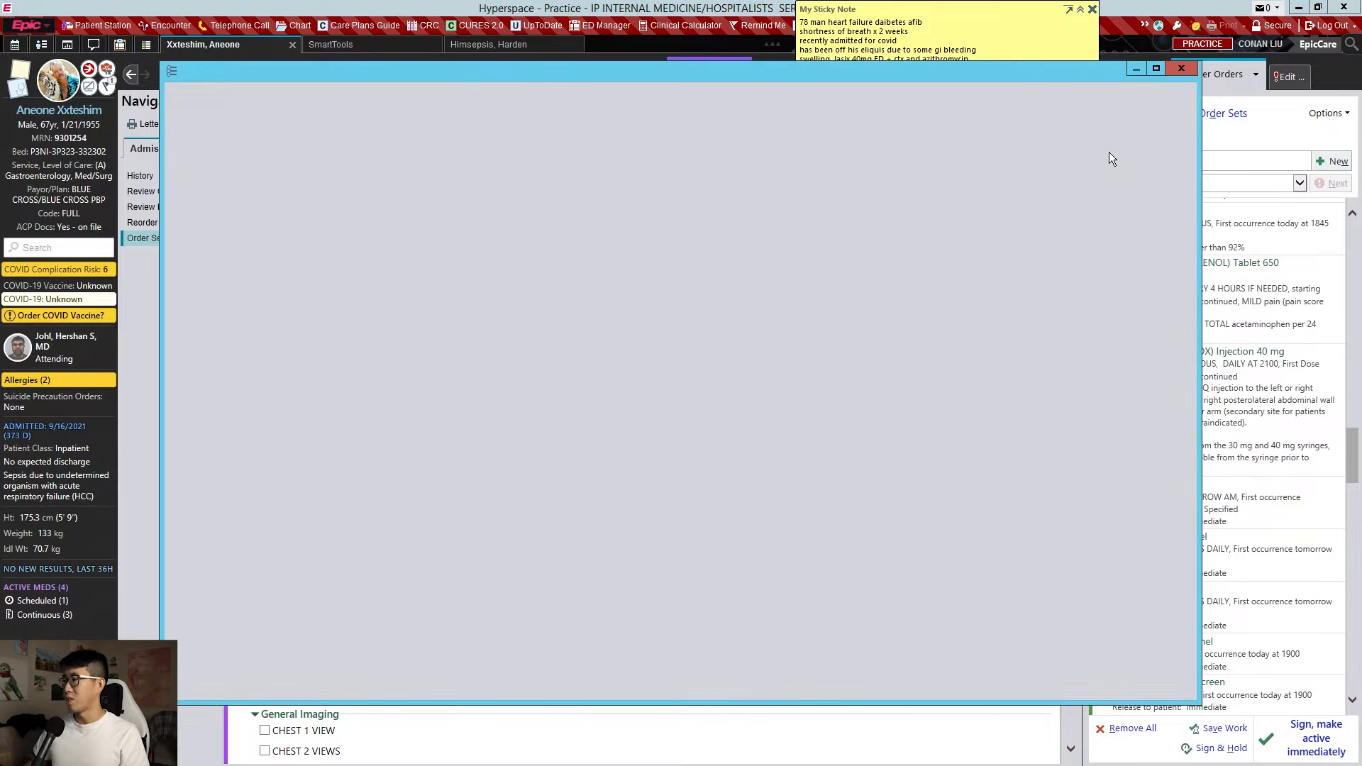
Add the iron panel from the search results and order a complete echocardiogram
double_click(374, 227)
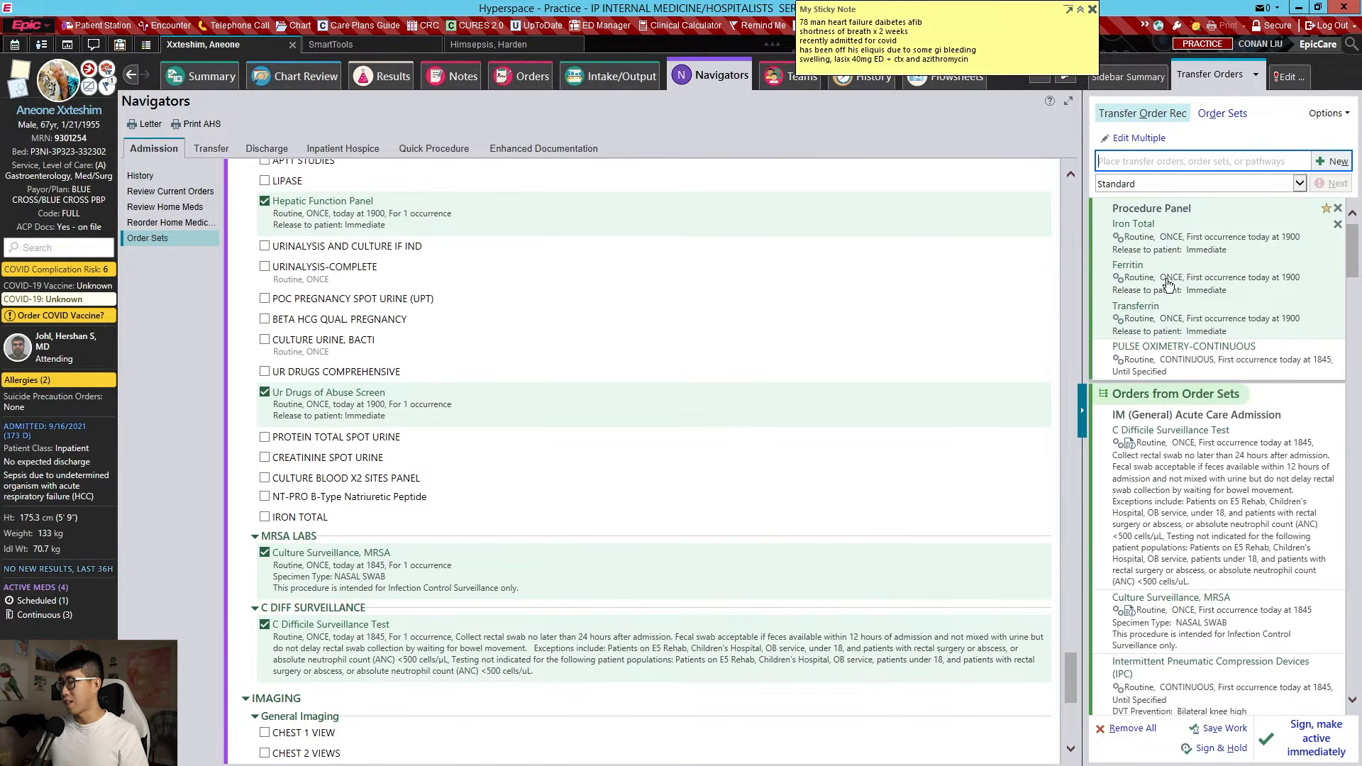
scroll(504, 449, "down", 5)
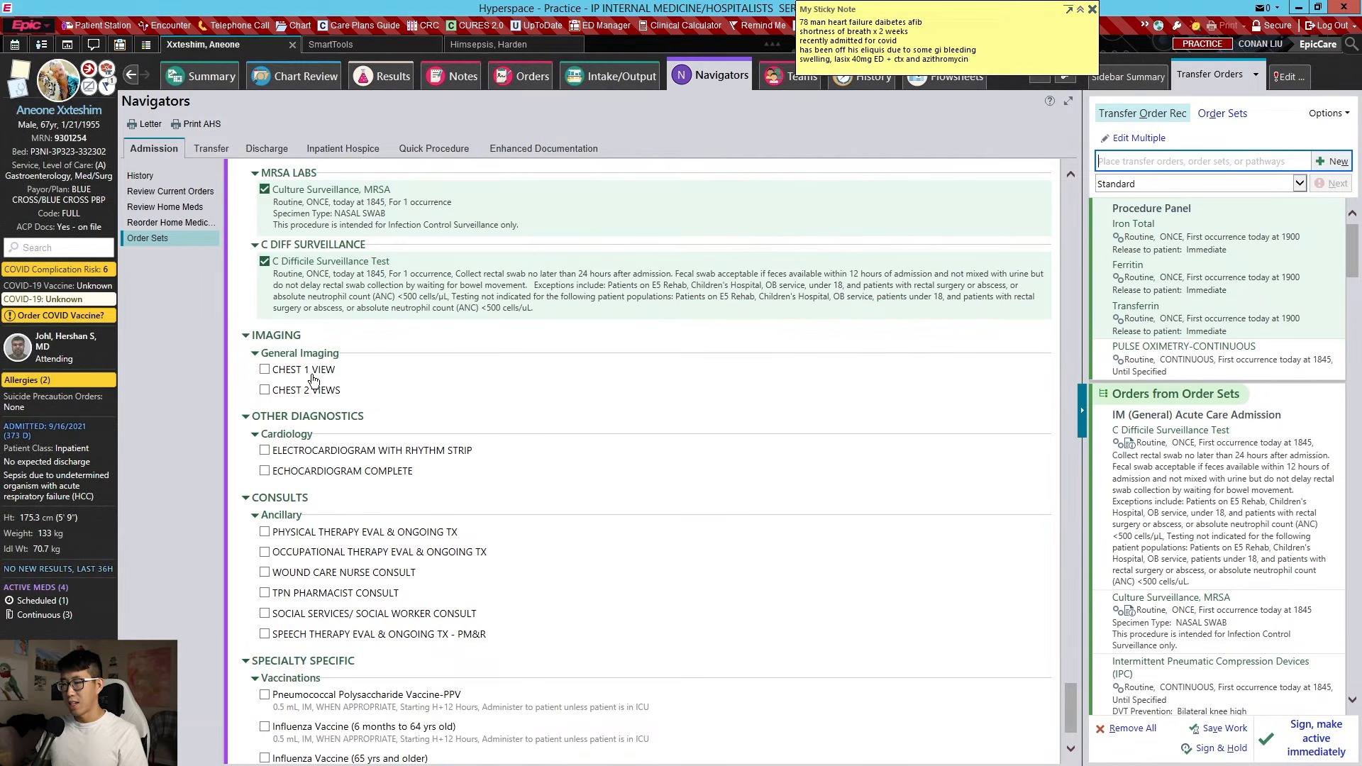
left_click(366, 471)
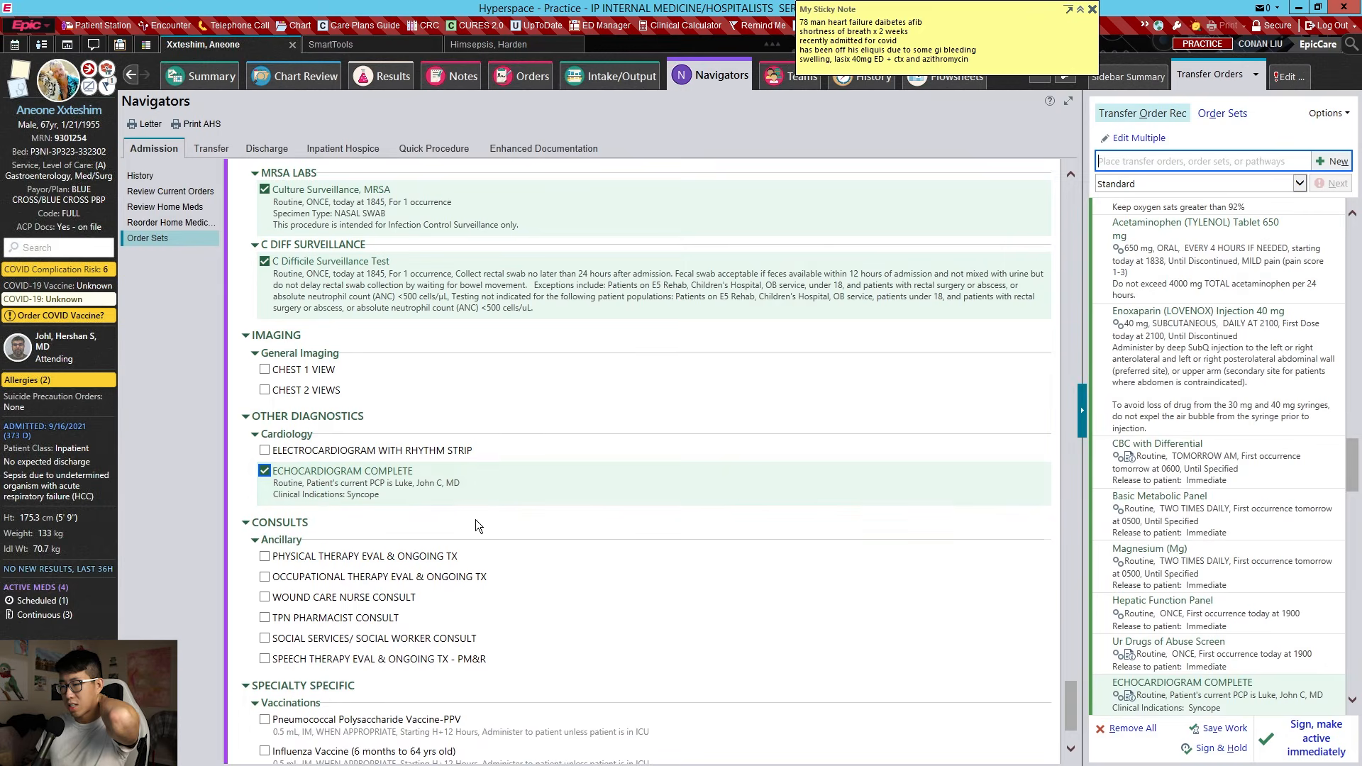
Order Physical Therapy Eval & Ongoing TX with discharge anticipated greater than 48 hours
scroll(482, 528, "down", 1)
left_click(427, 468)
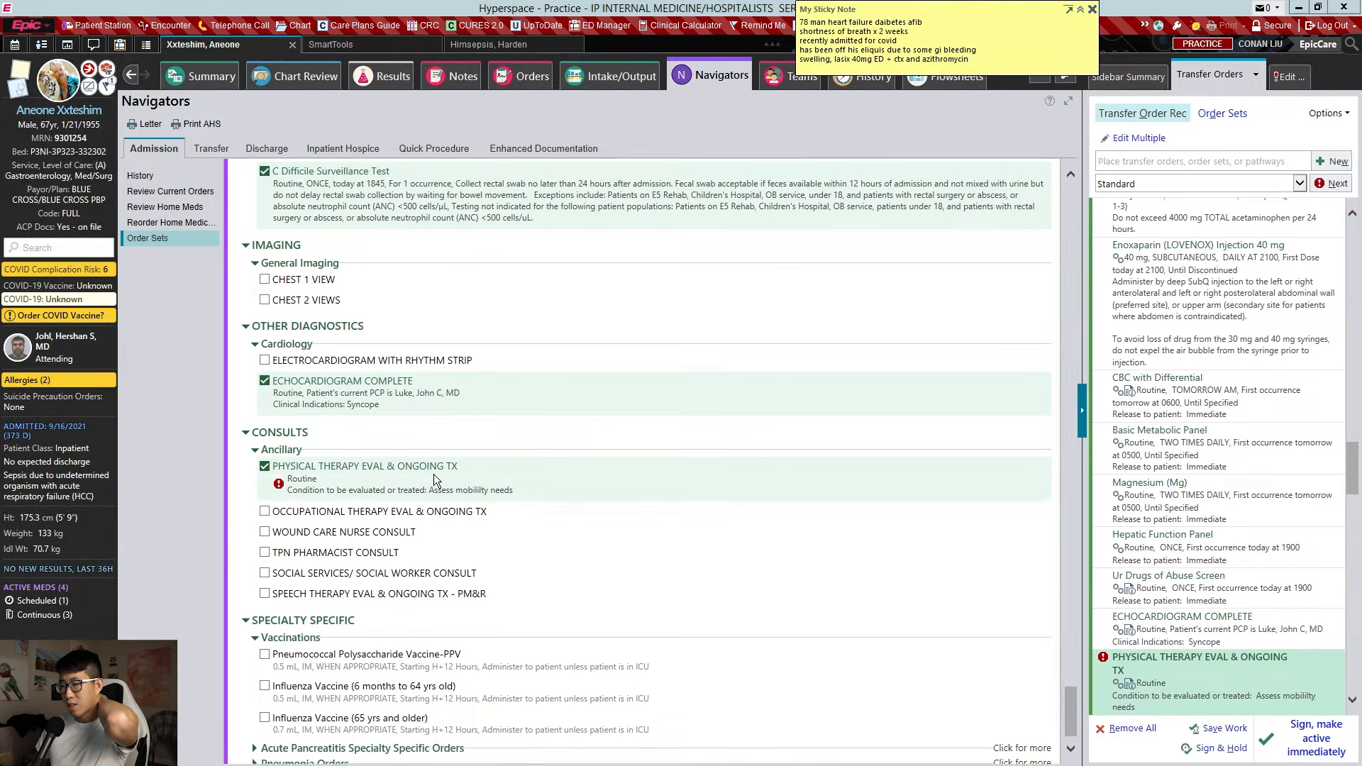
left_click(529, 637)
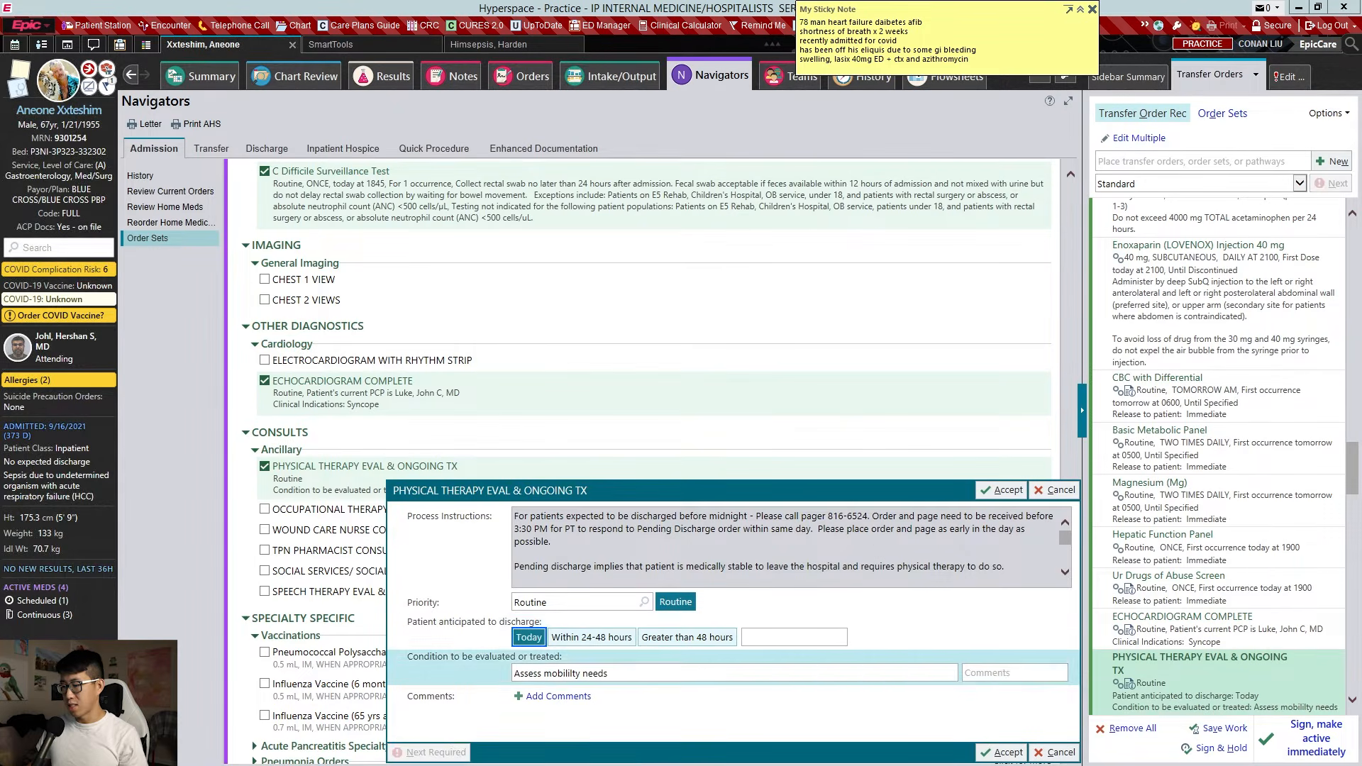
left_click(686, 637)
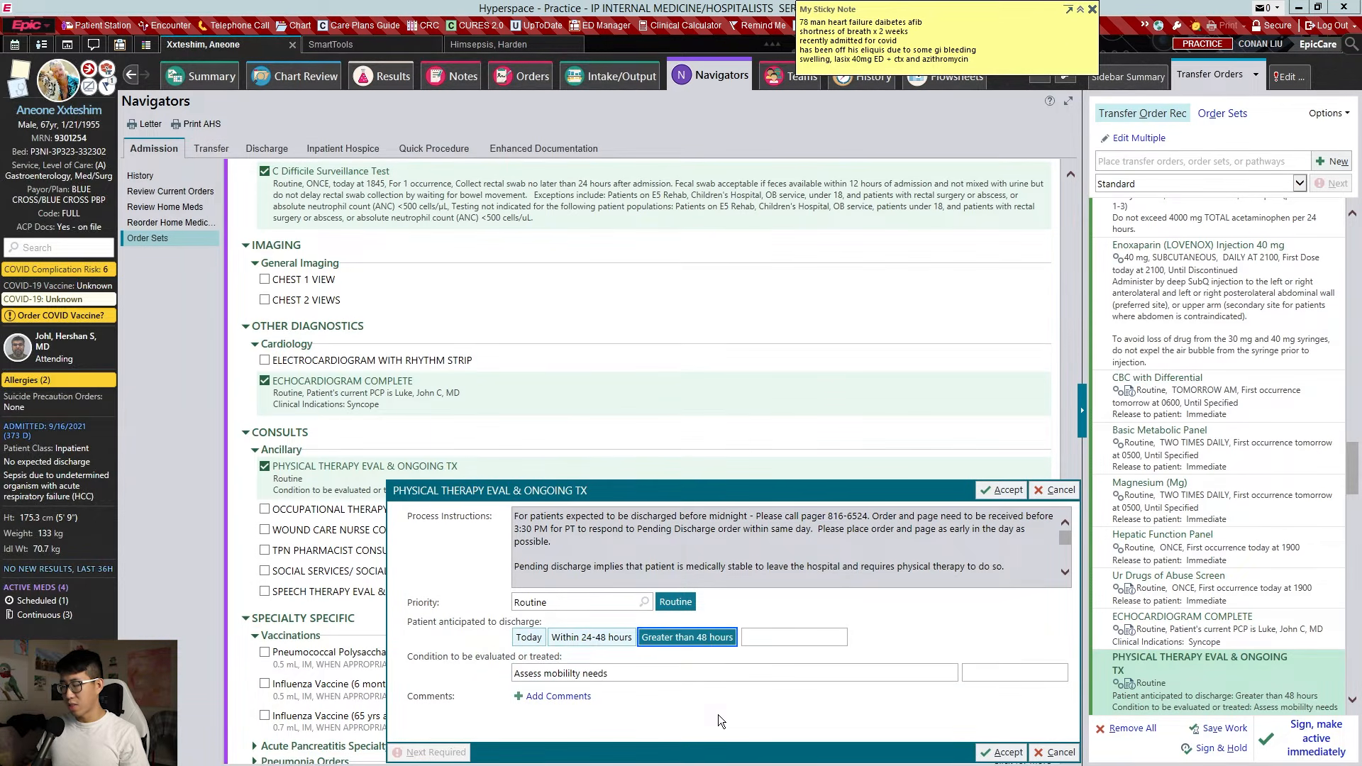
key("alt+a")
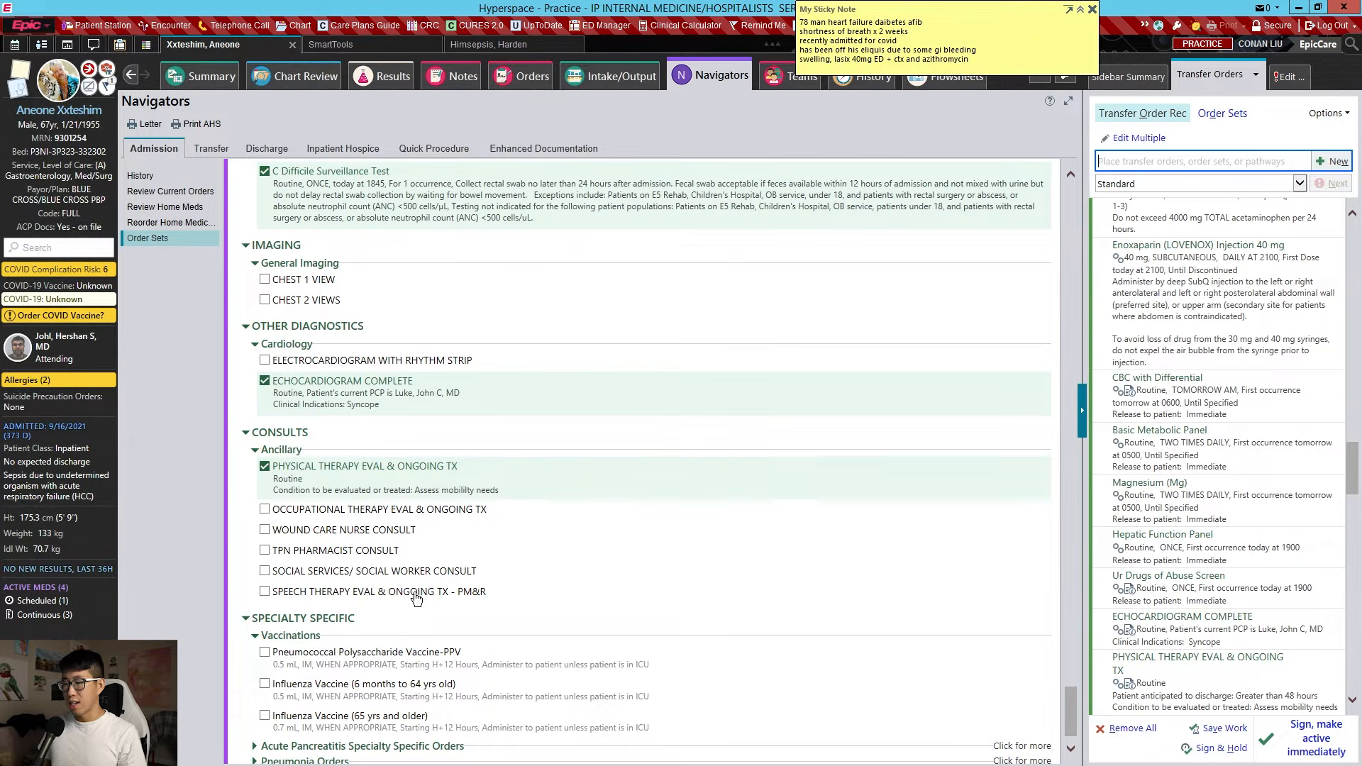
scroll(463, 580, "down", 1)
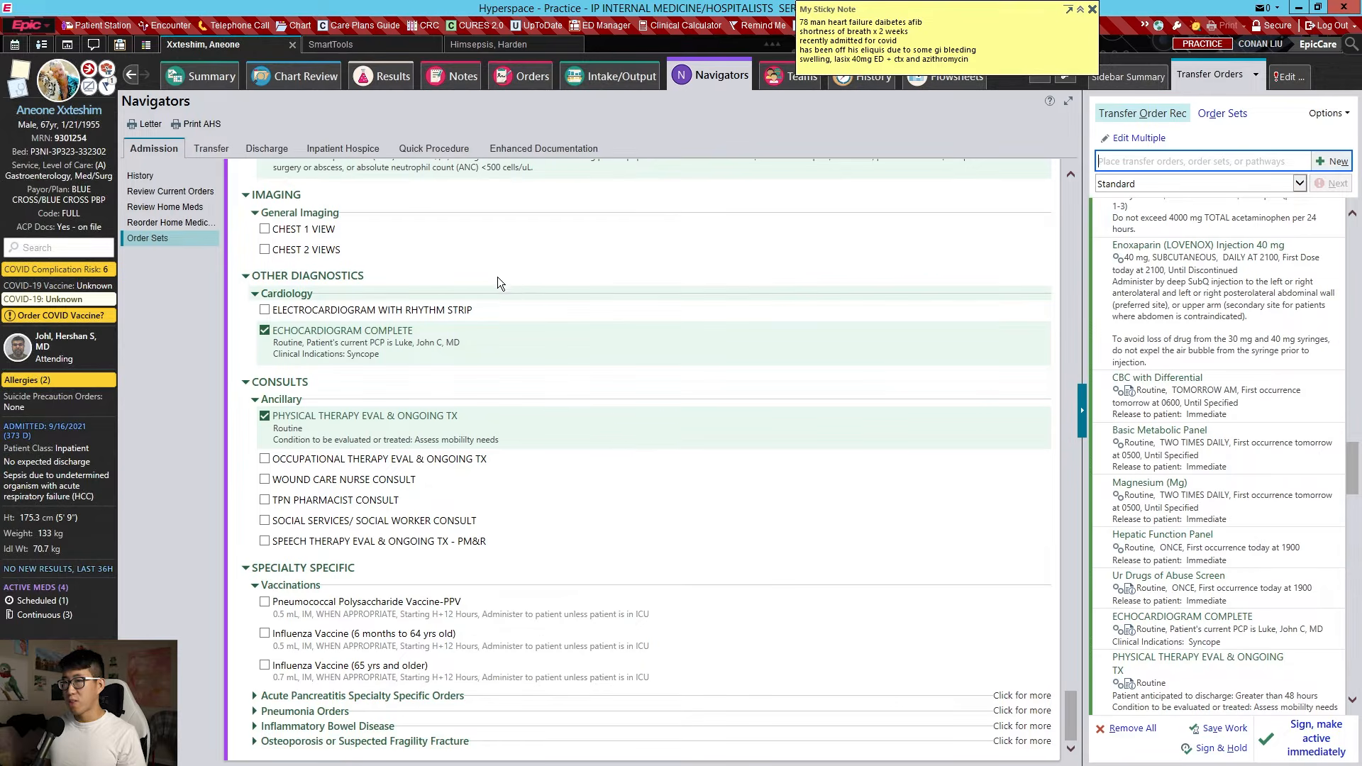
Sign the transfer orders to make them active immediately, entering the cosigning provider
scroll(893, 381, "up", 10)
scroll(893, 376, "up", 1)
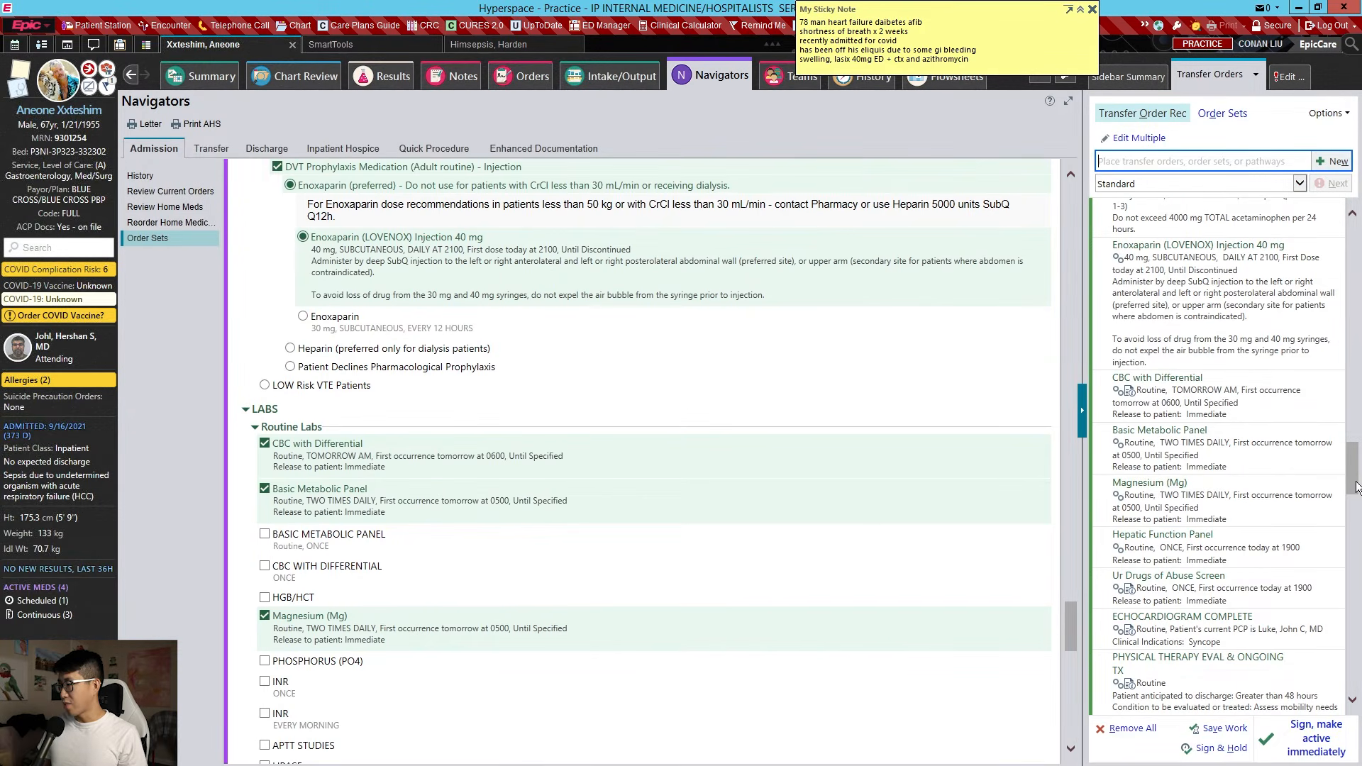
left_click_drag(1356, 490, 1334, 212)
left_click(1316, 737)
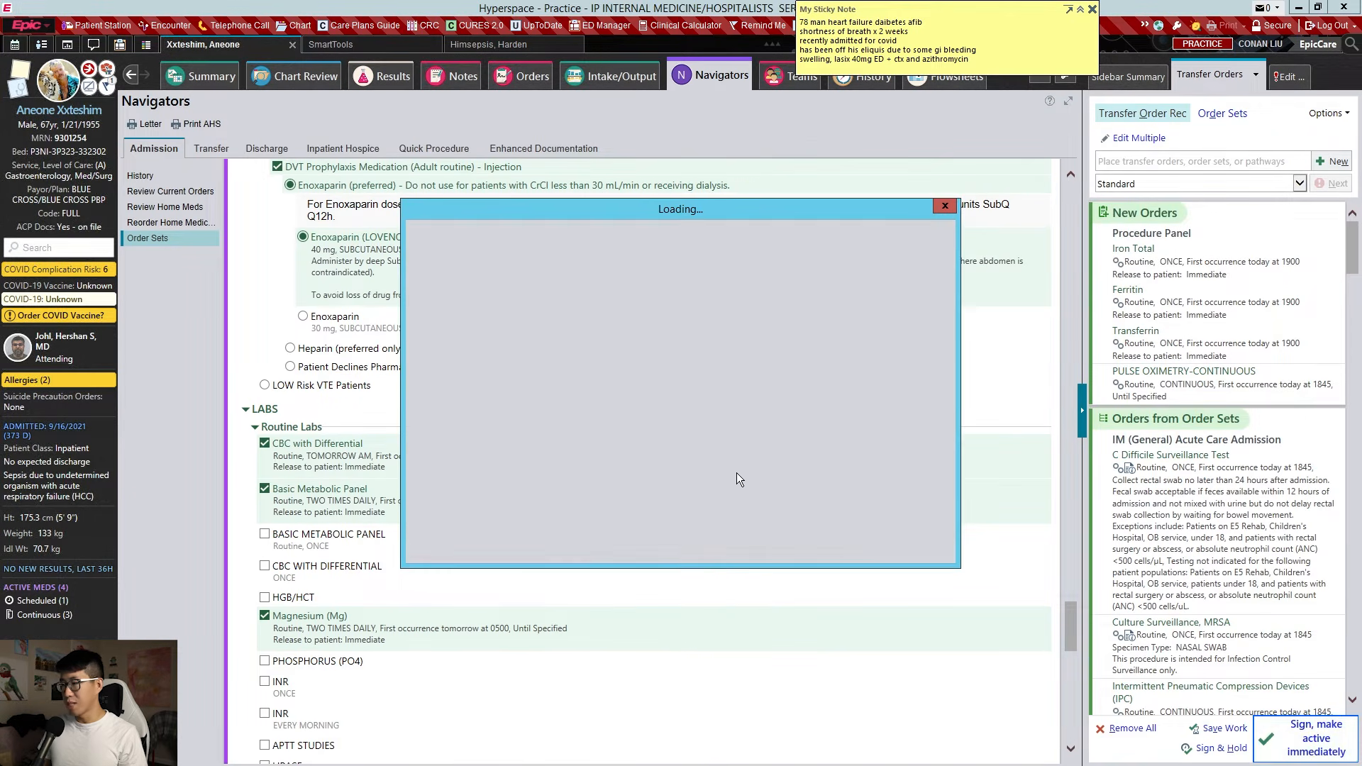
key("Return")
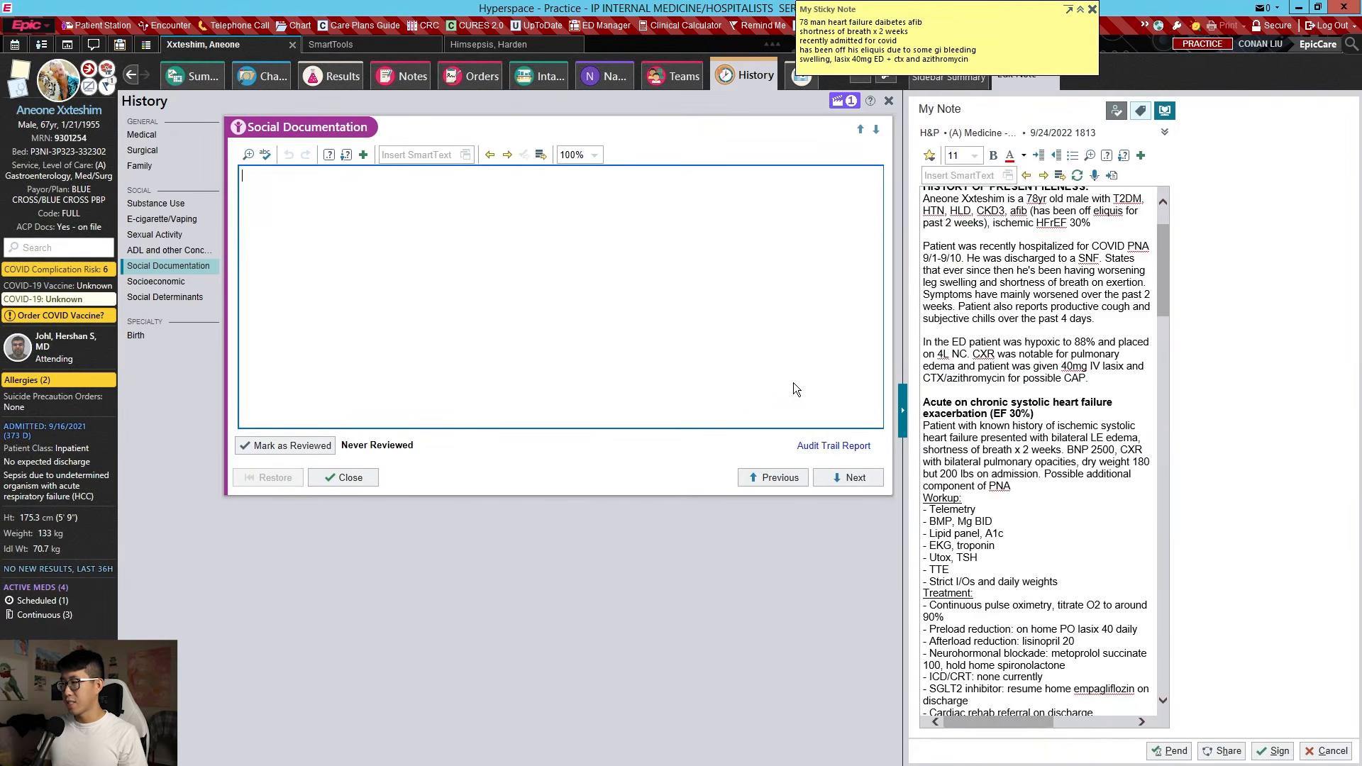
Order furosemide (Lasix) 40 mg IV twice daily
left_click(471, 80)
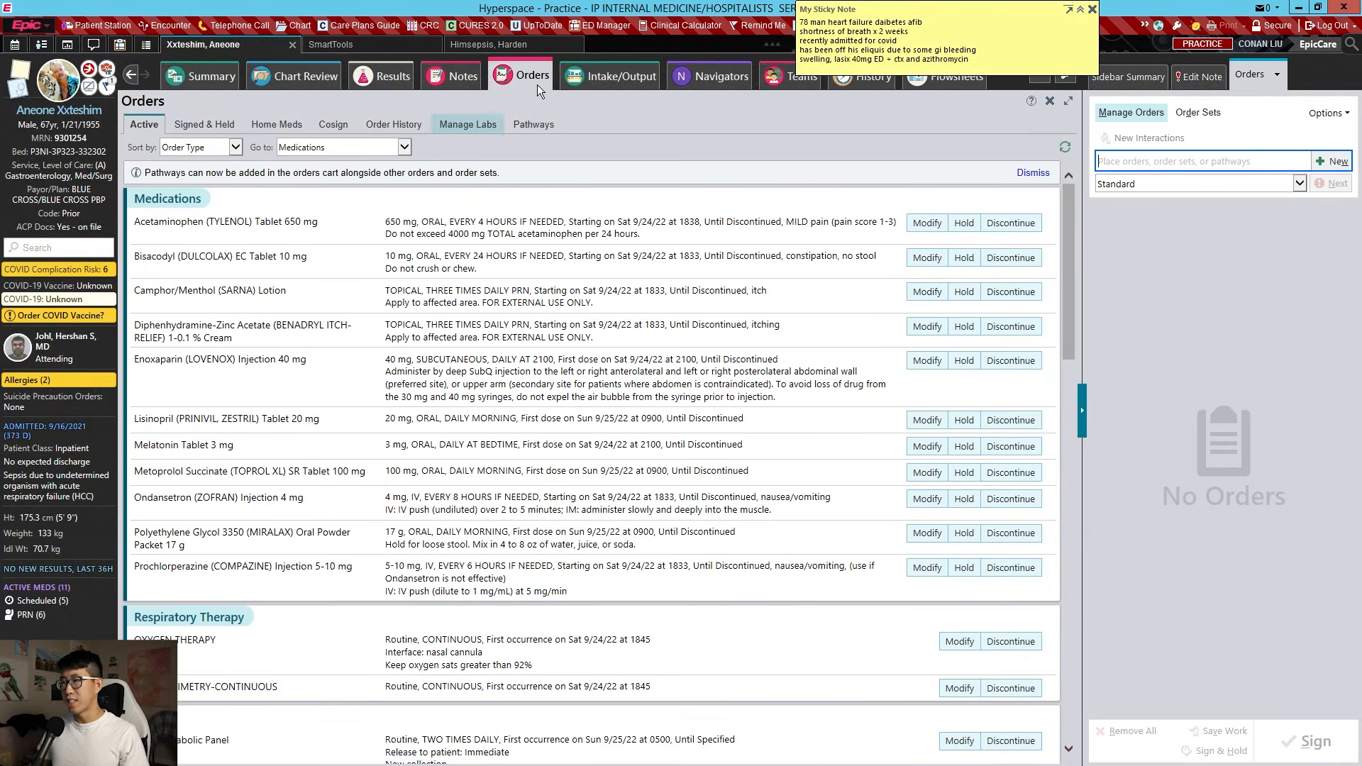
scroll(416, 296, "down", 4)
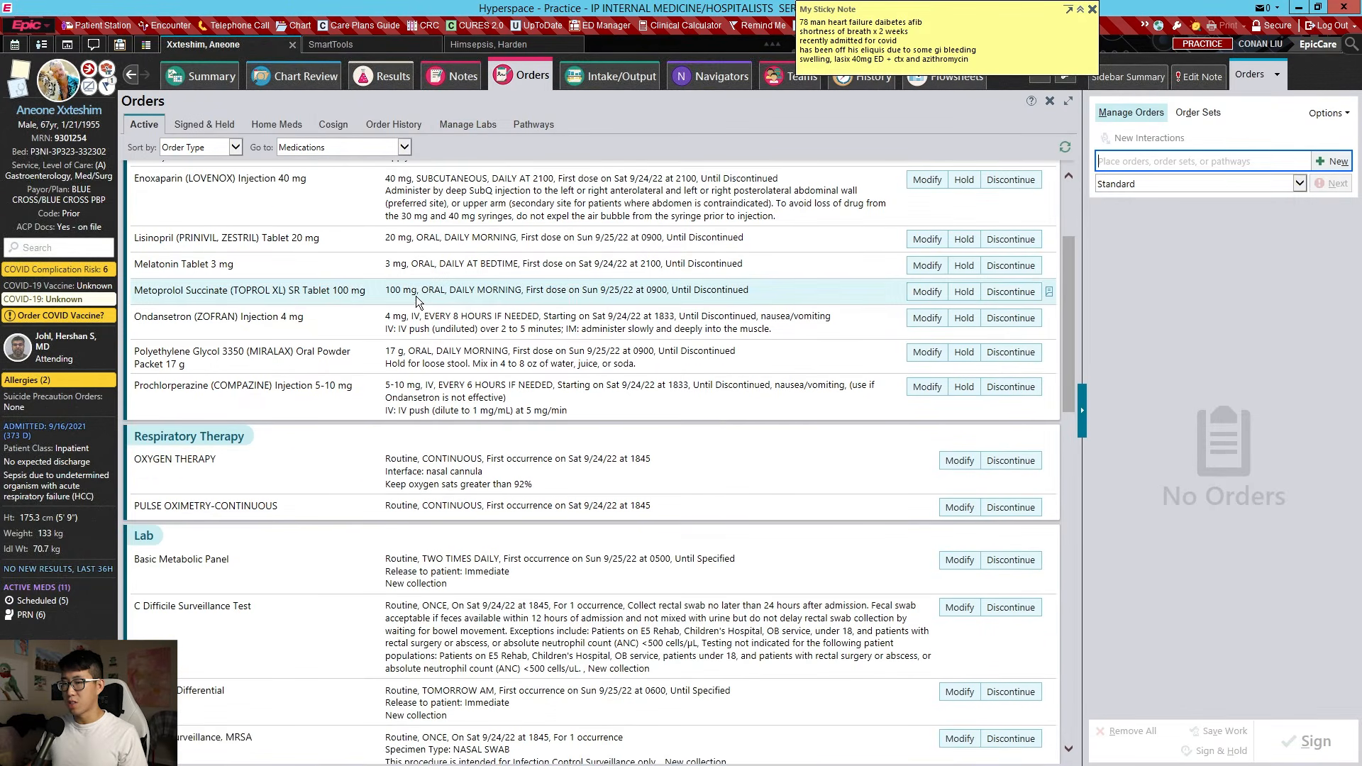
scroll(465, 316, "up", 4)
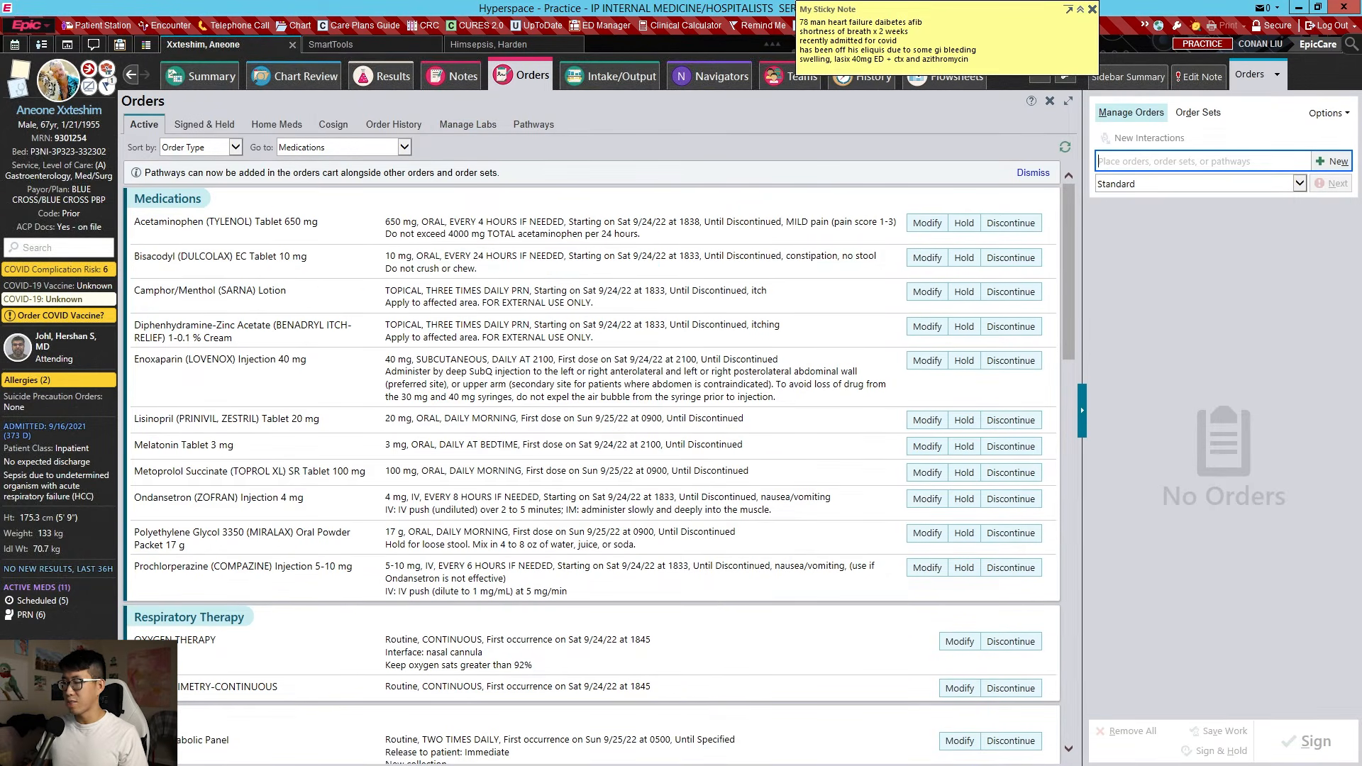
type("LASIX")
key("Return")
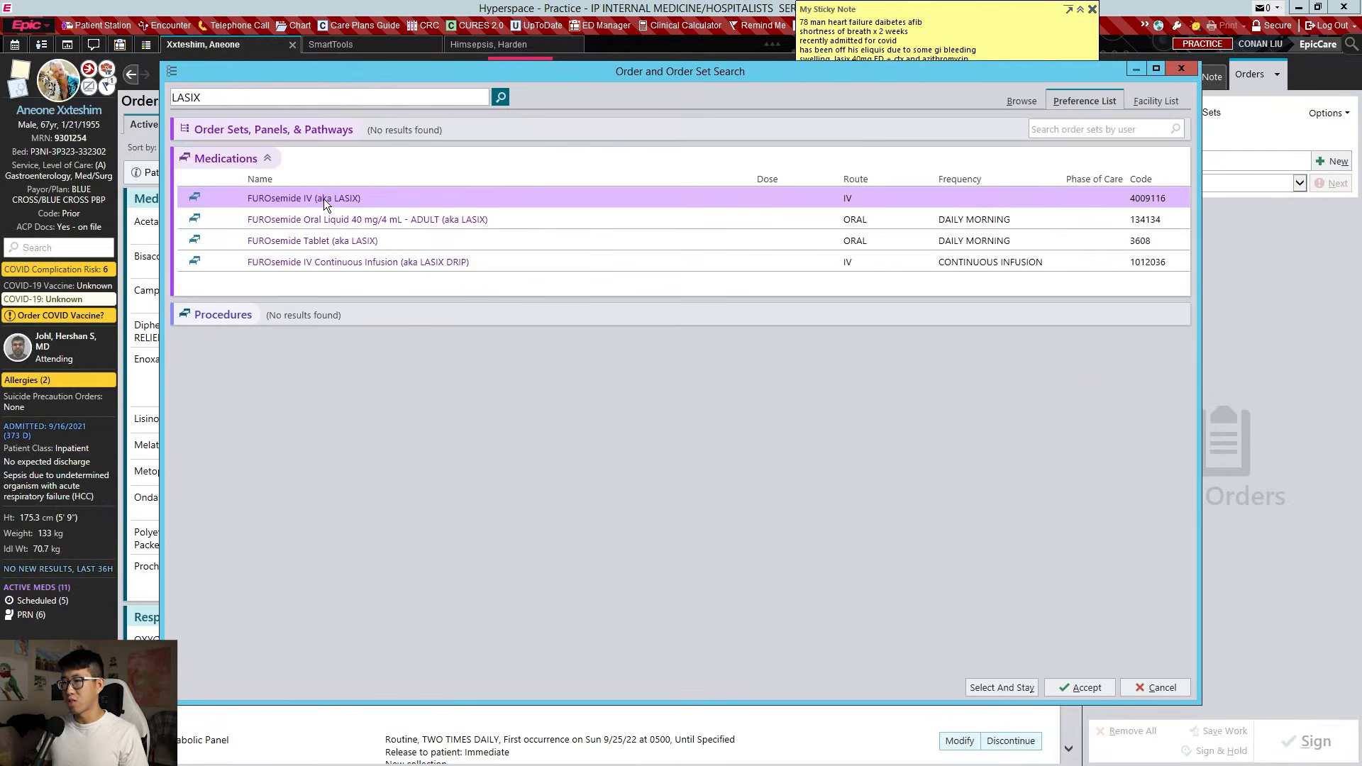
key("Escape")
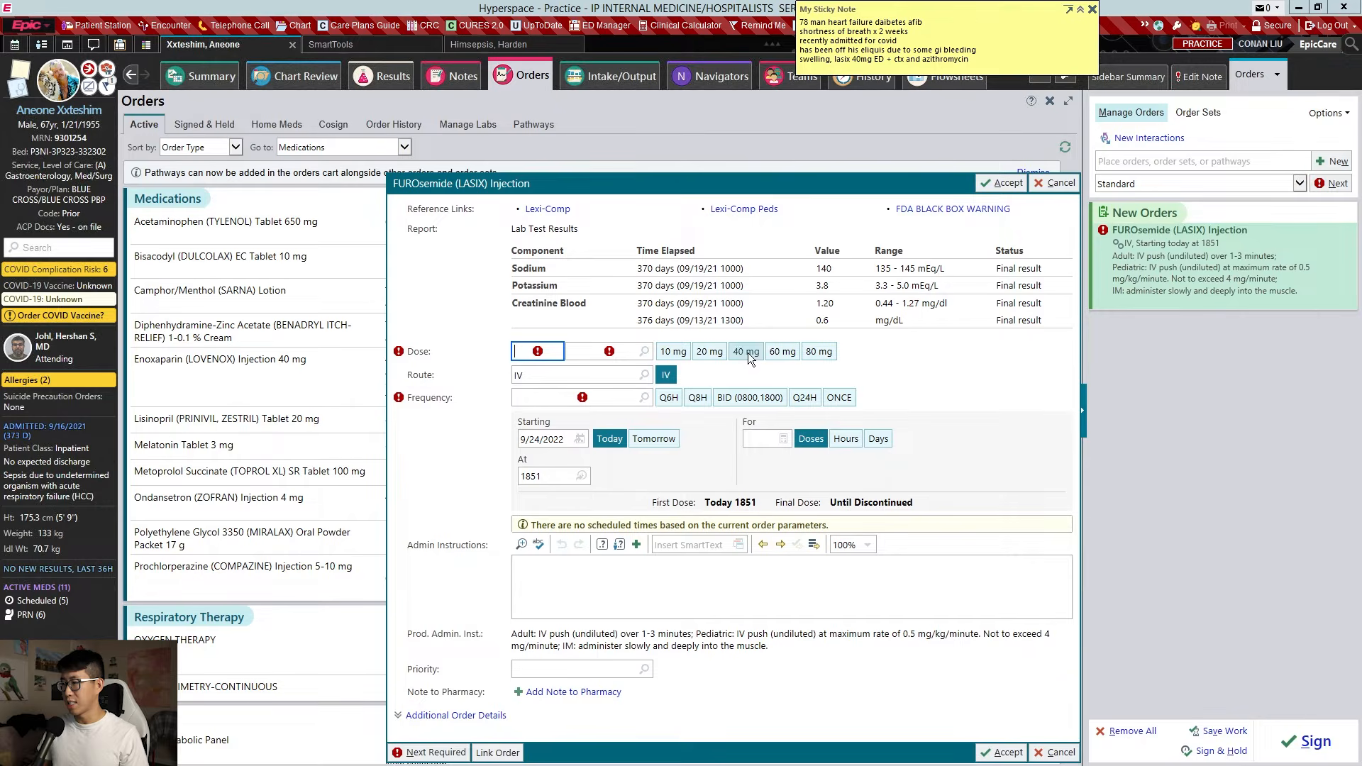
left_click(748, 352)
left_click(752, 399)
key("Return")
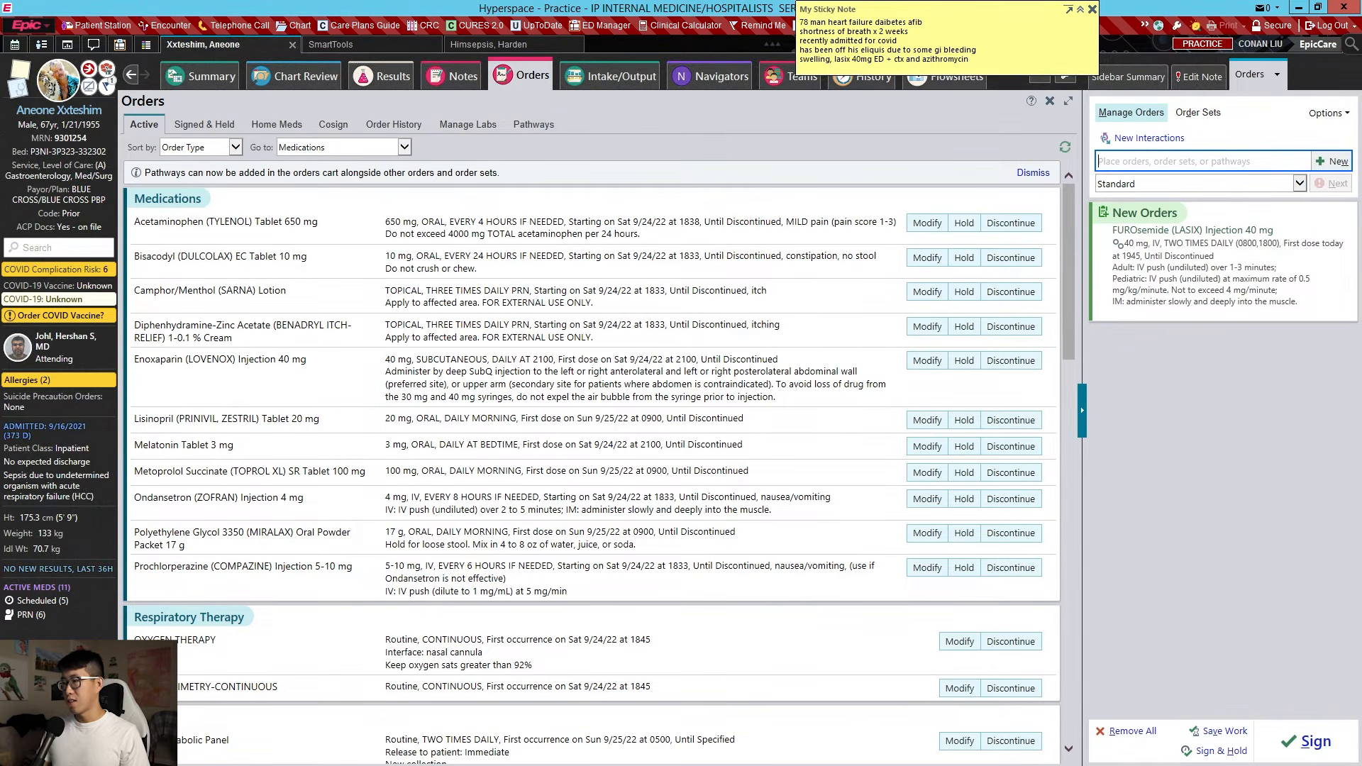
Order ceftriaxone 2 g IV as empiric therapy for a lung, non-hospital-acquired infection
type("CTX")
key("Return")
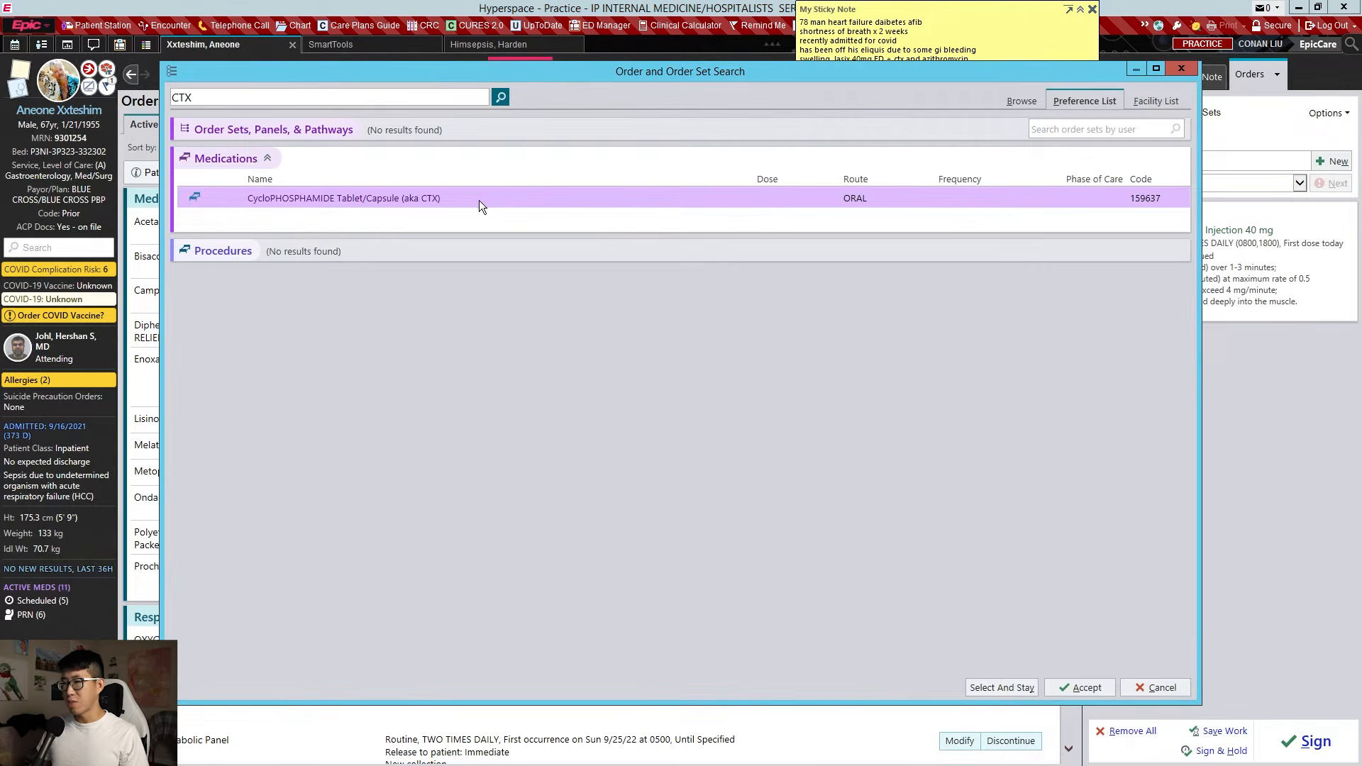
type("cef")
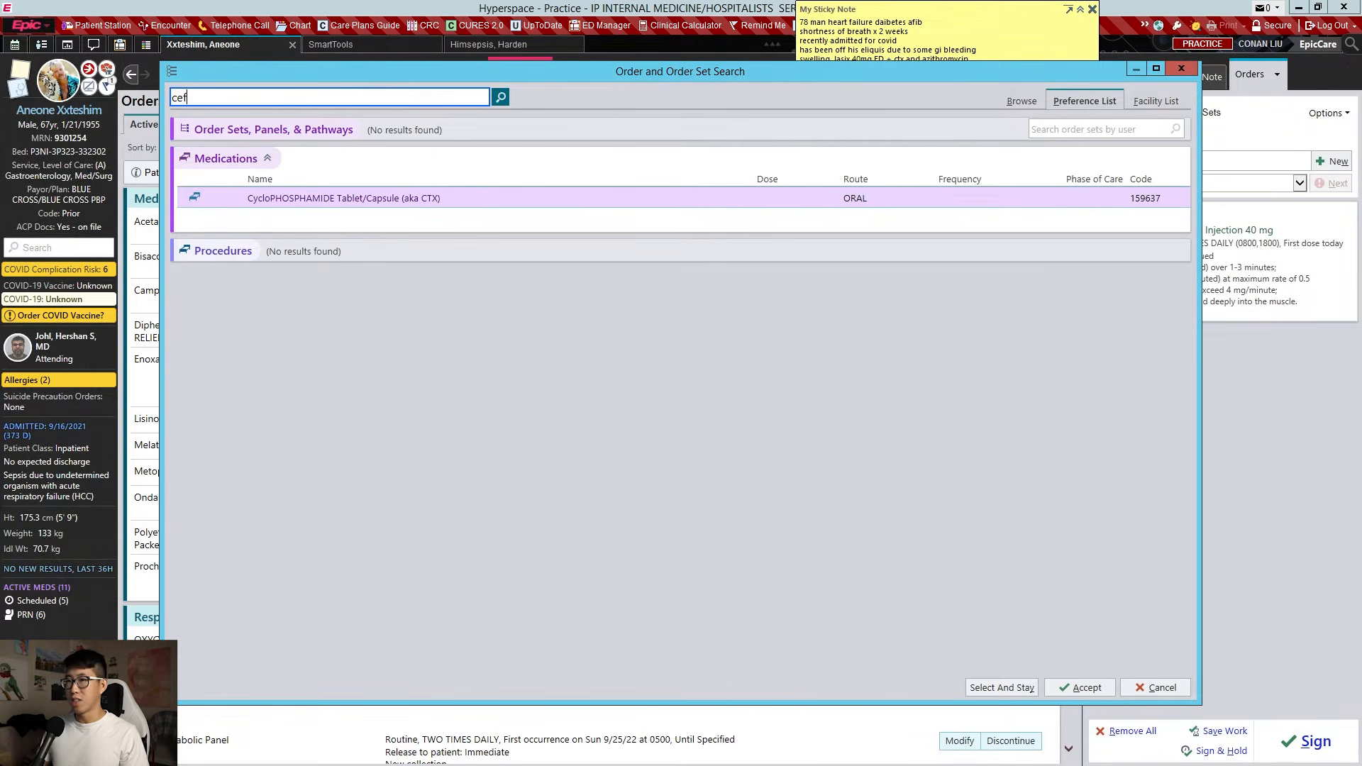
type("triaxone")
key("Return")
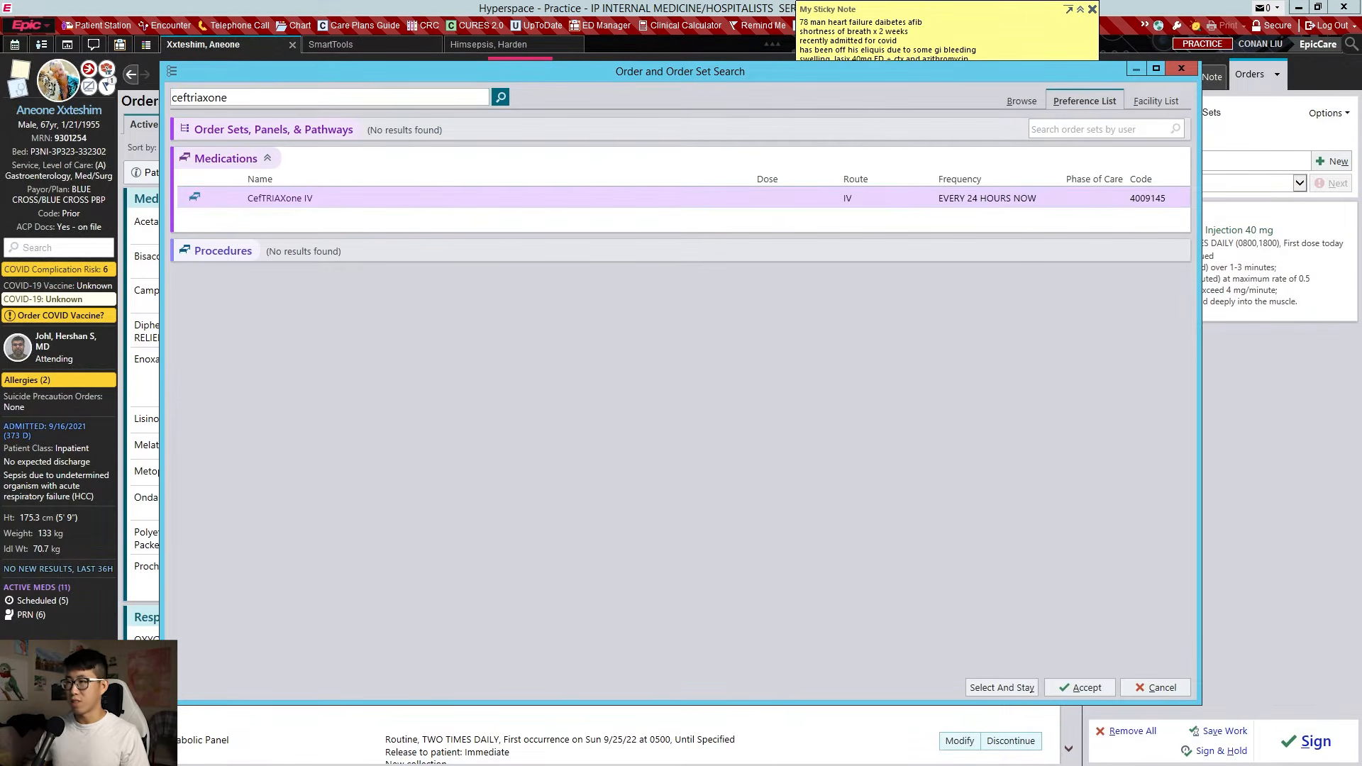
double_click(607, 198)
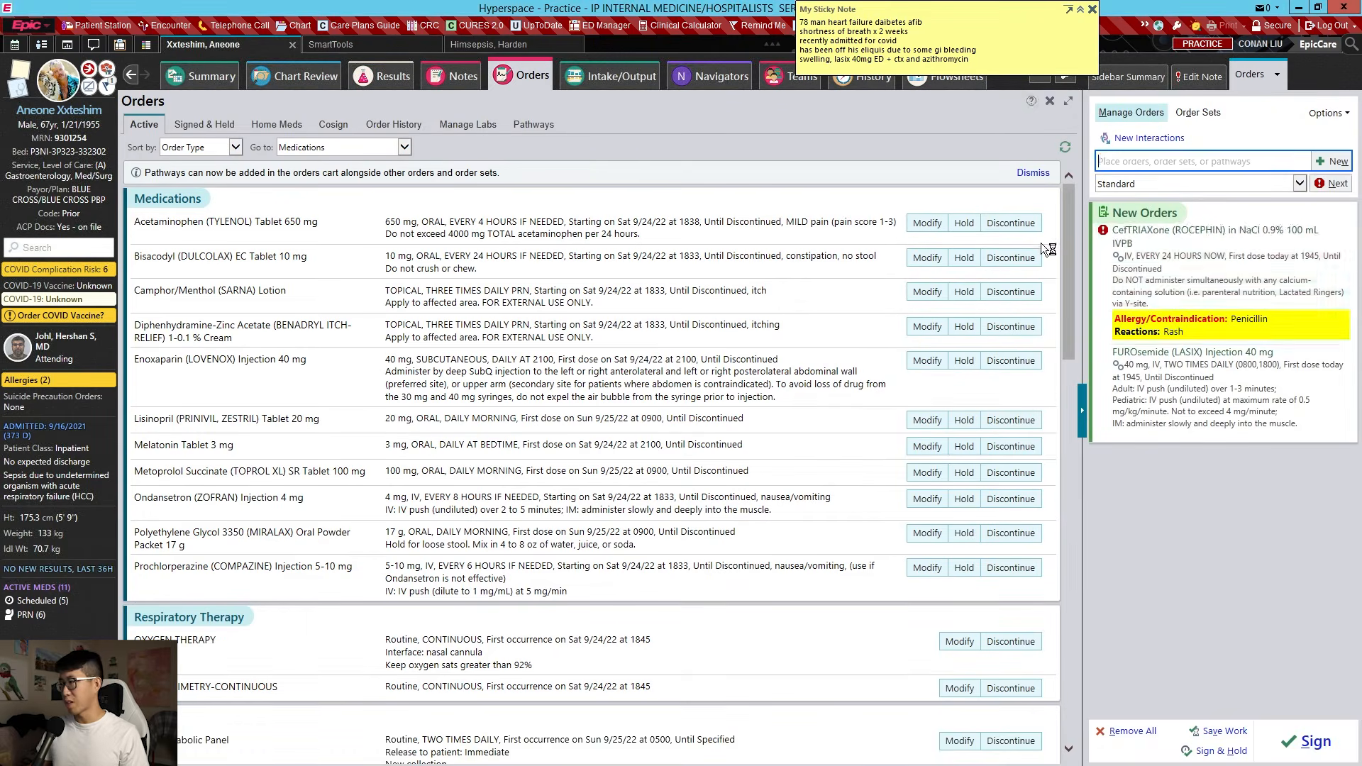
left_click(1162, 288)
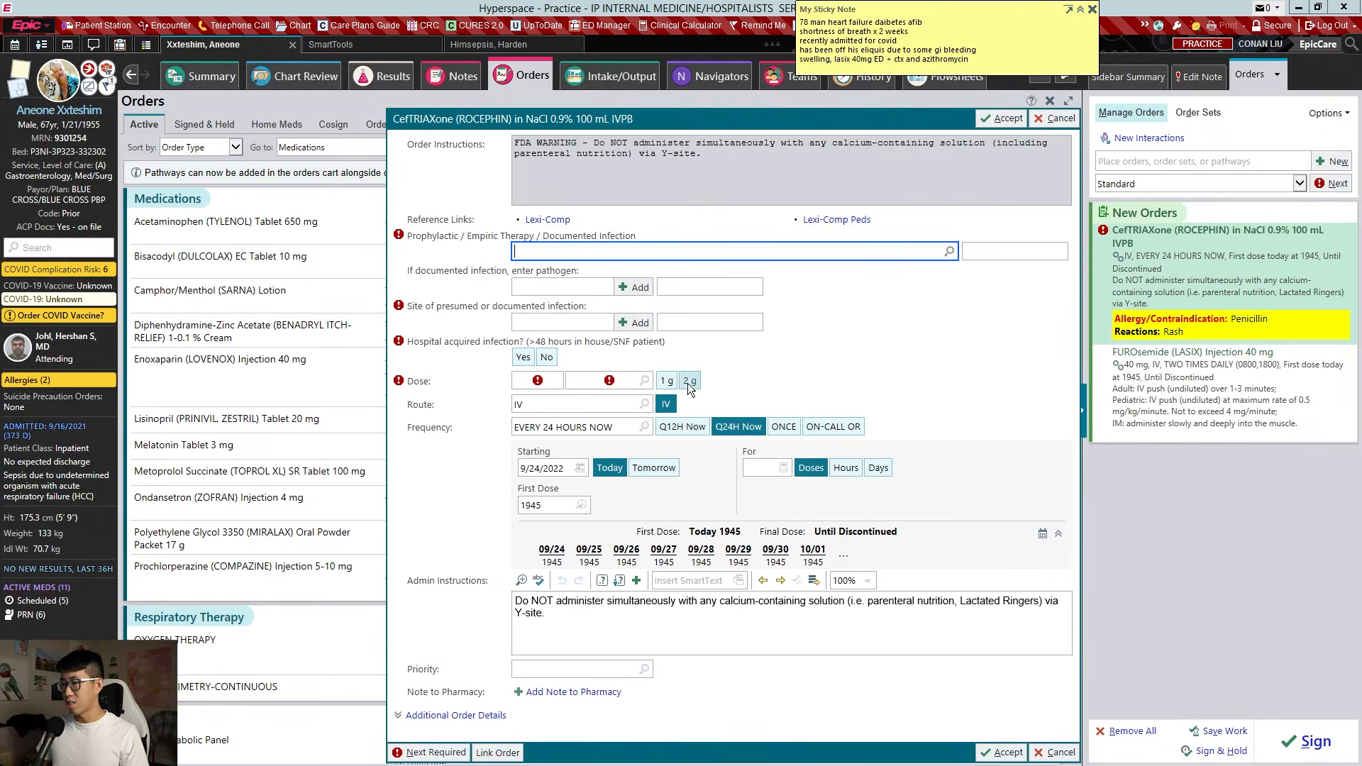
left_click(686, 380)
left_click(614, 255)
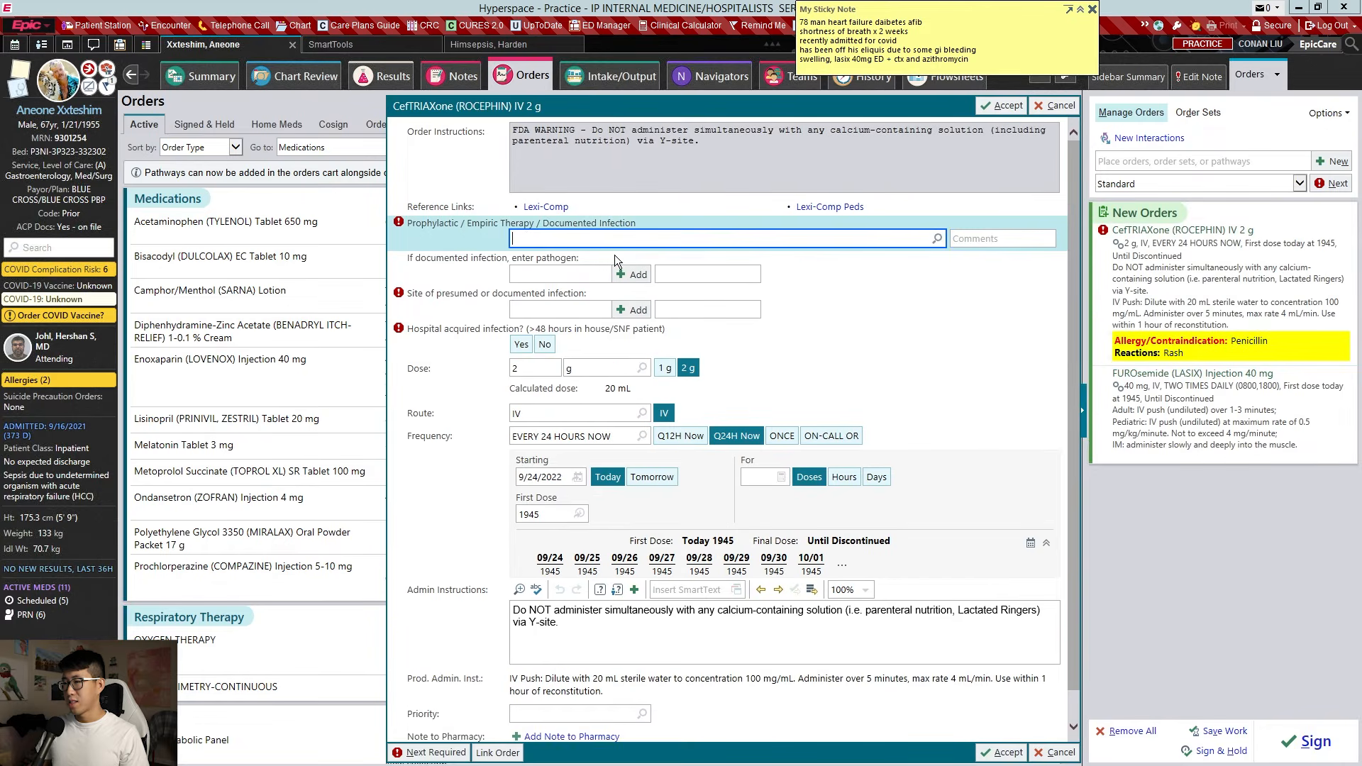
type("em")
key("Return")
left_click(545, 308)
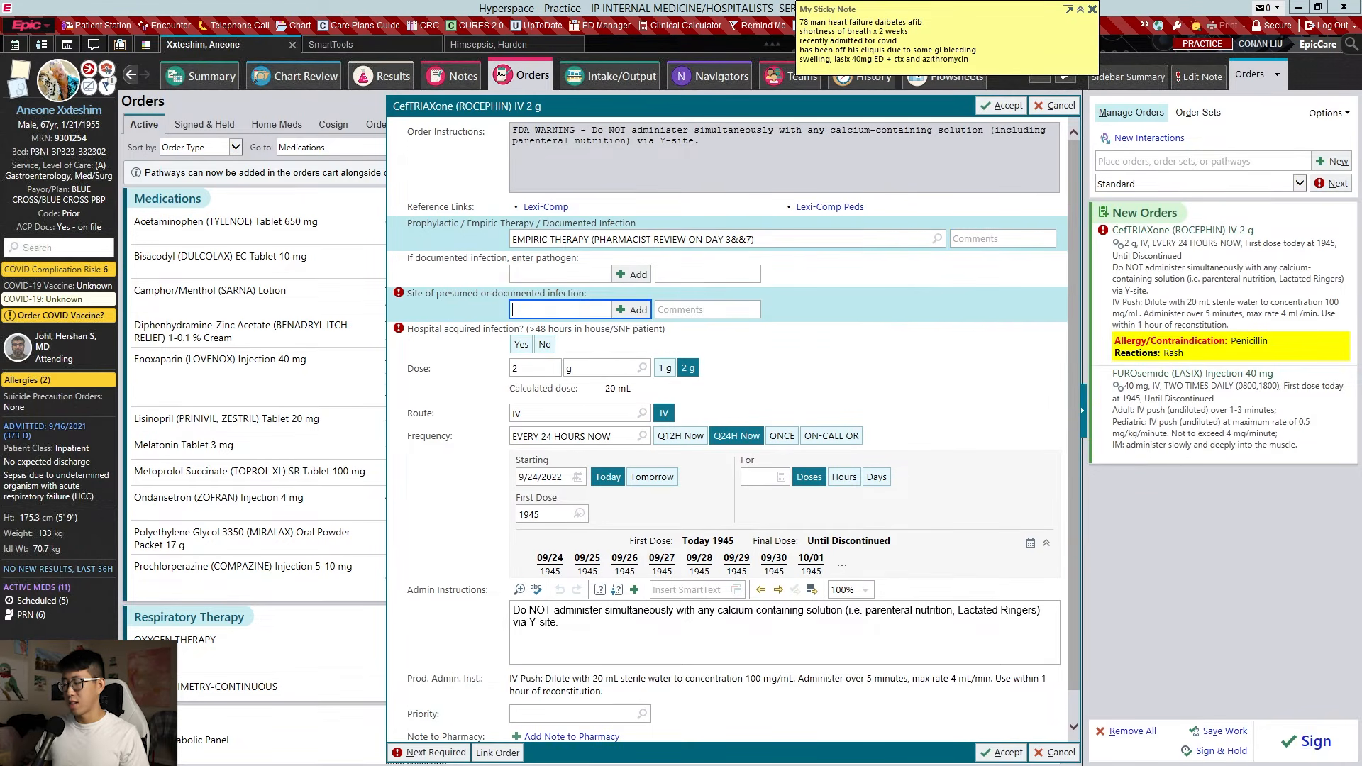
type("lu")
key("Return")
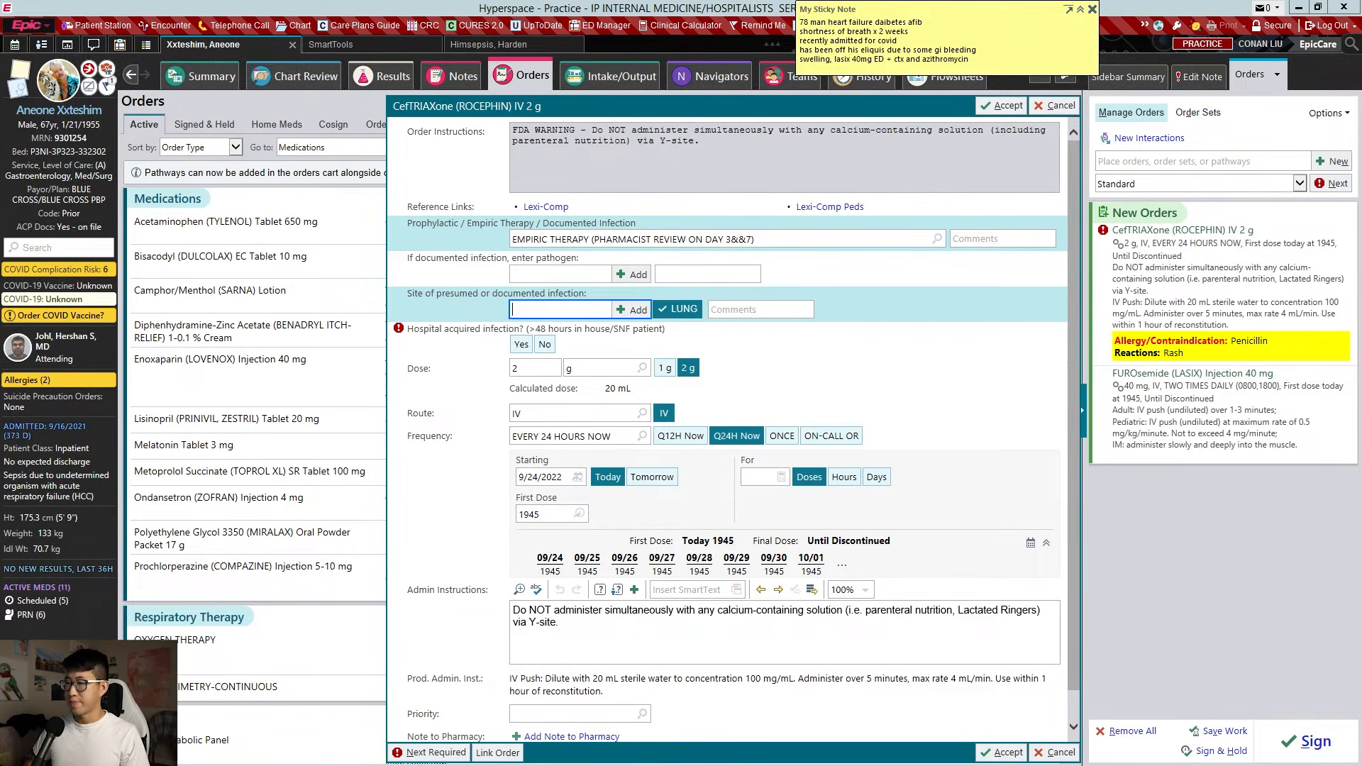
left_click(545, 345)
left_click(1002, 106)
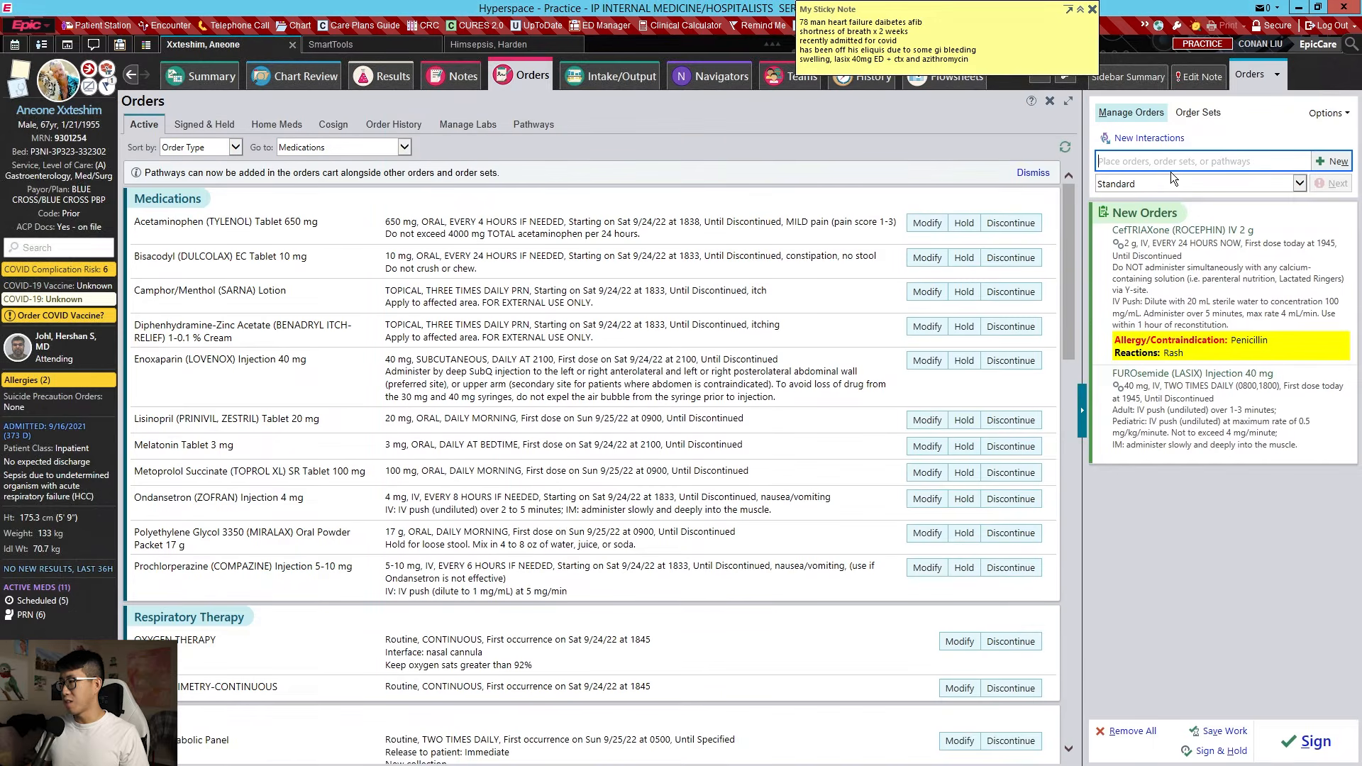
Order azithromycin 250 mg oral every 24 hours for 4 doses, empiric for lung infection
type("azithromycin")
key("Return")
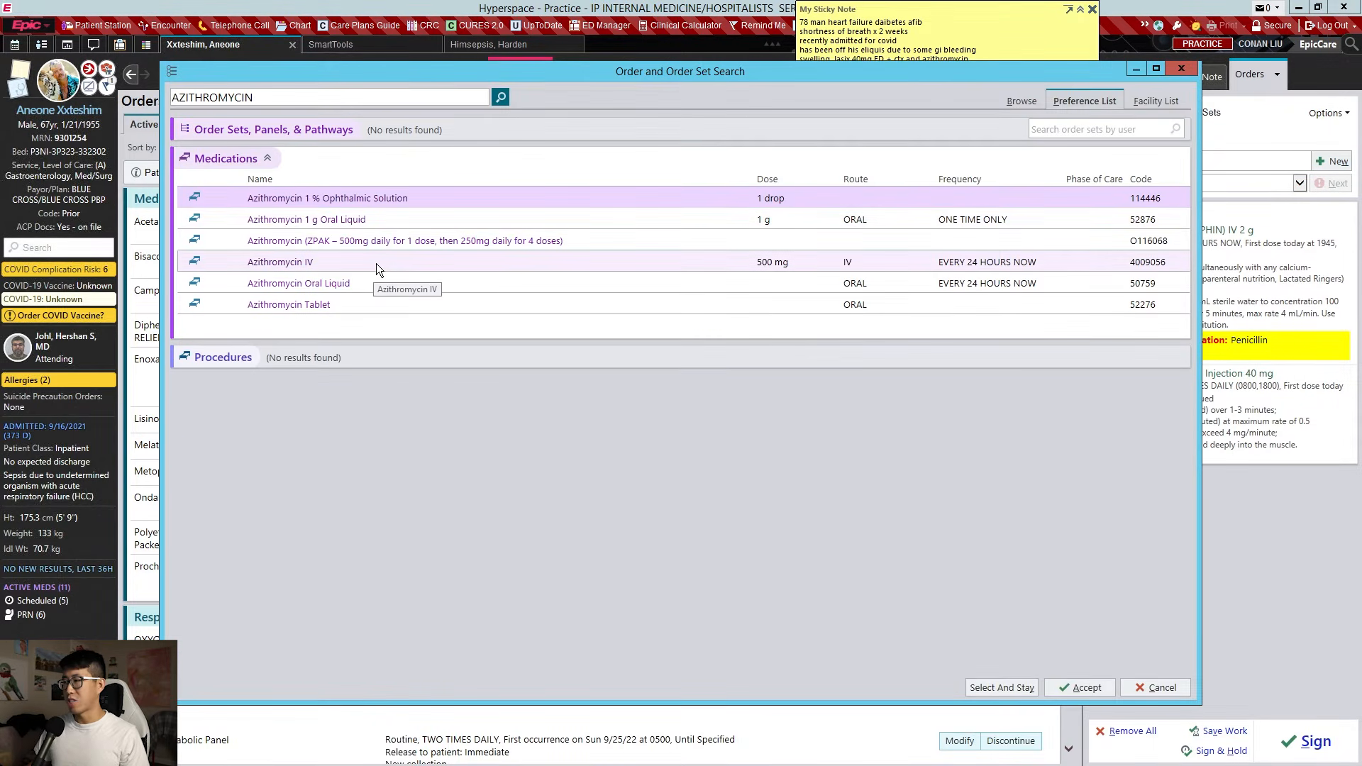
double_click(401, 304)
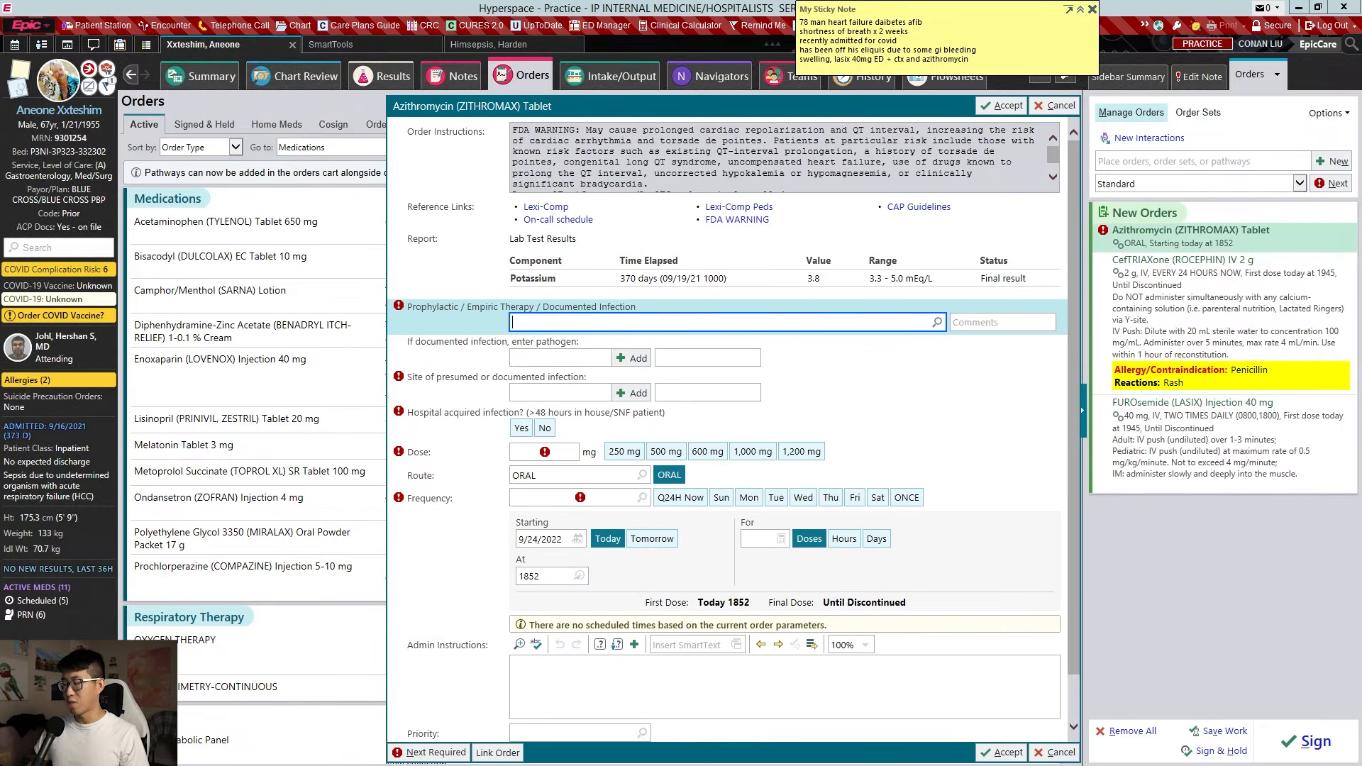
type("emp")
key("Return")
left_click(579, 383)
type("l")
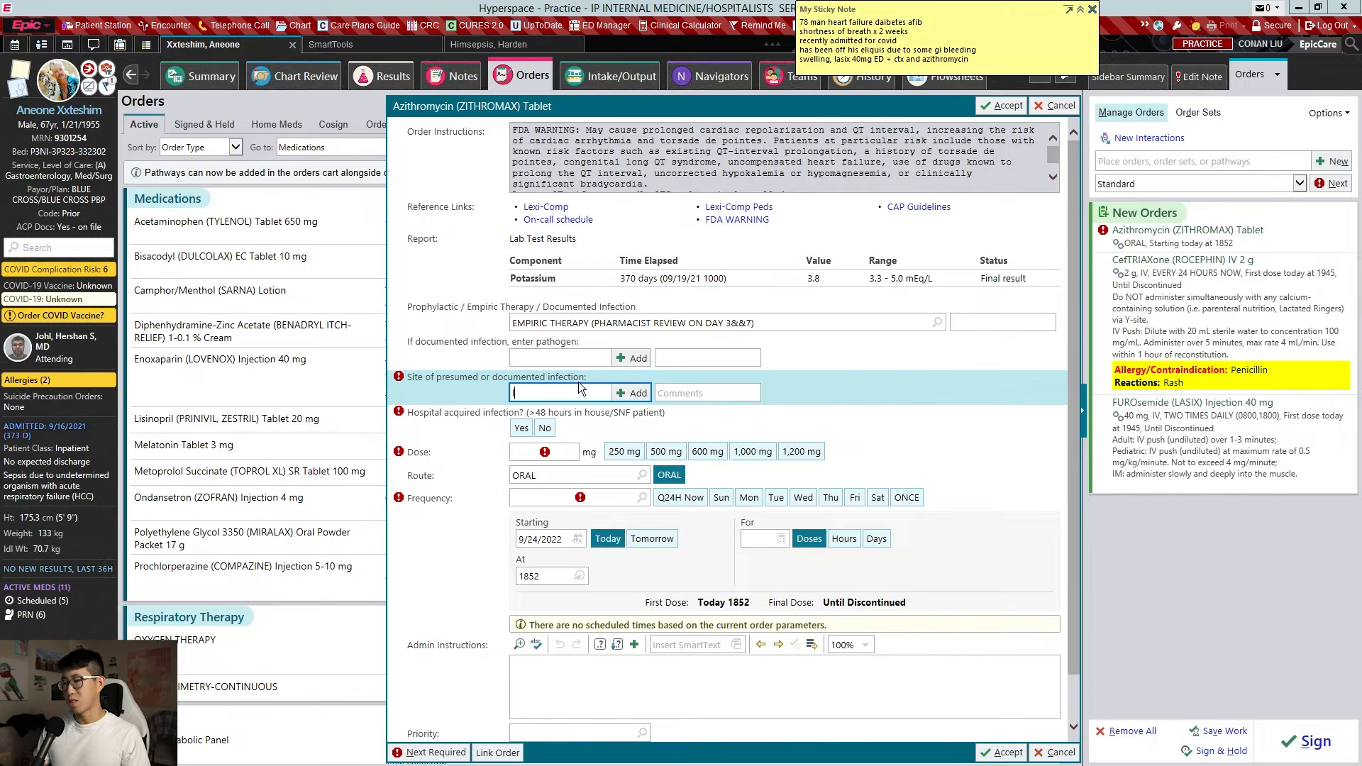
key("Return")
left_click(545, 428)
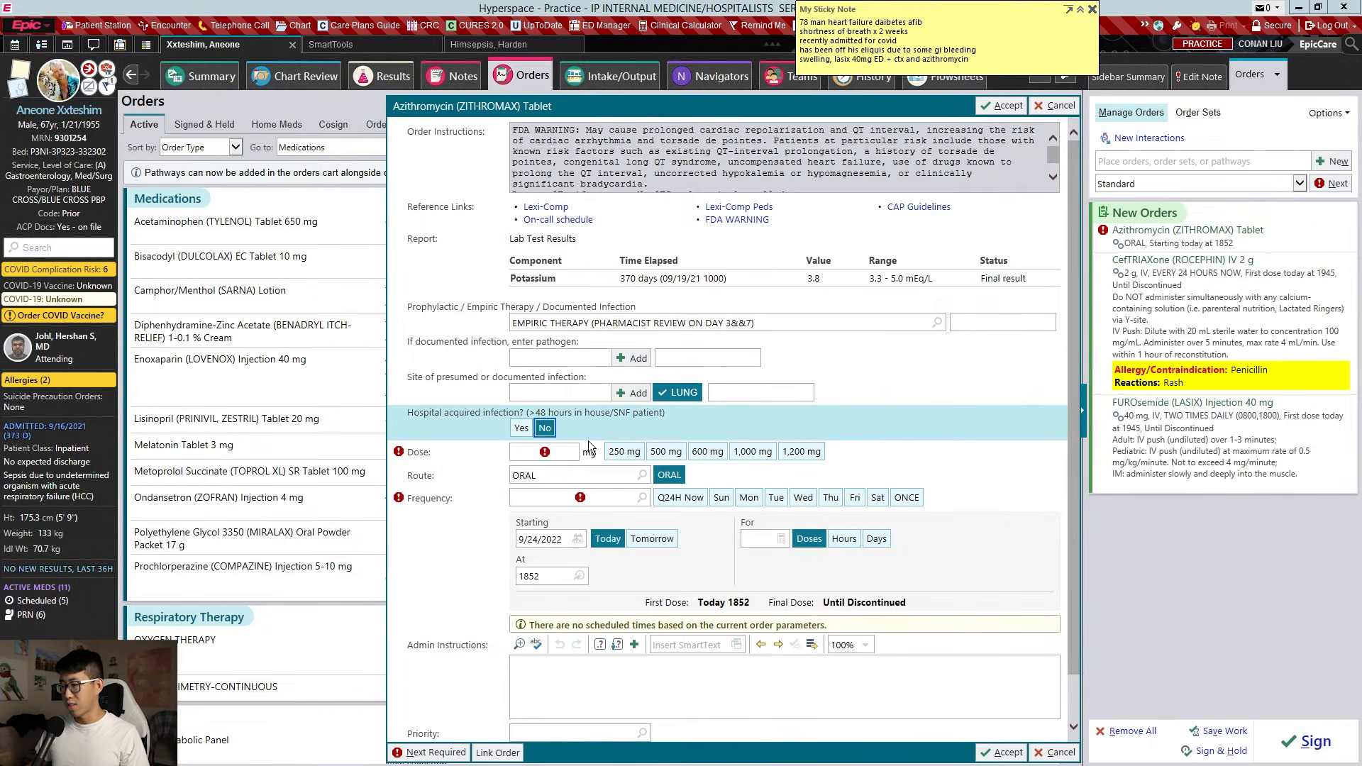
left_click(625, 451)
left_click(760, 561)
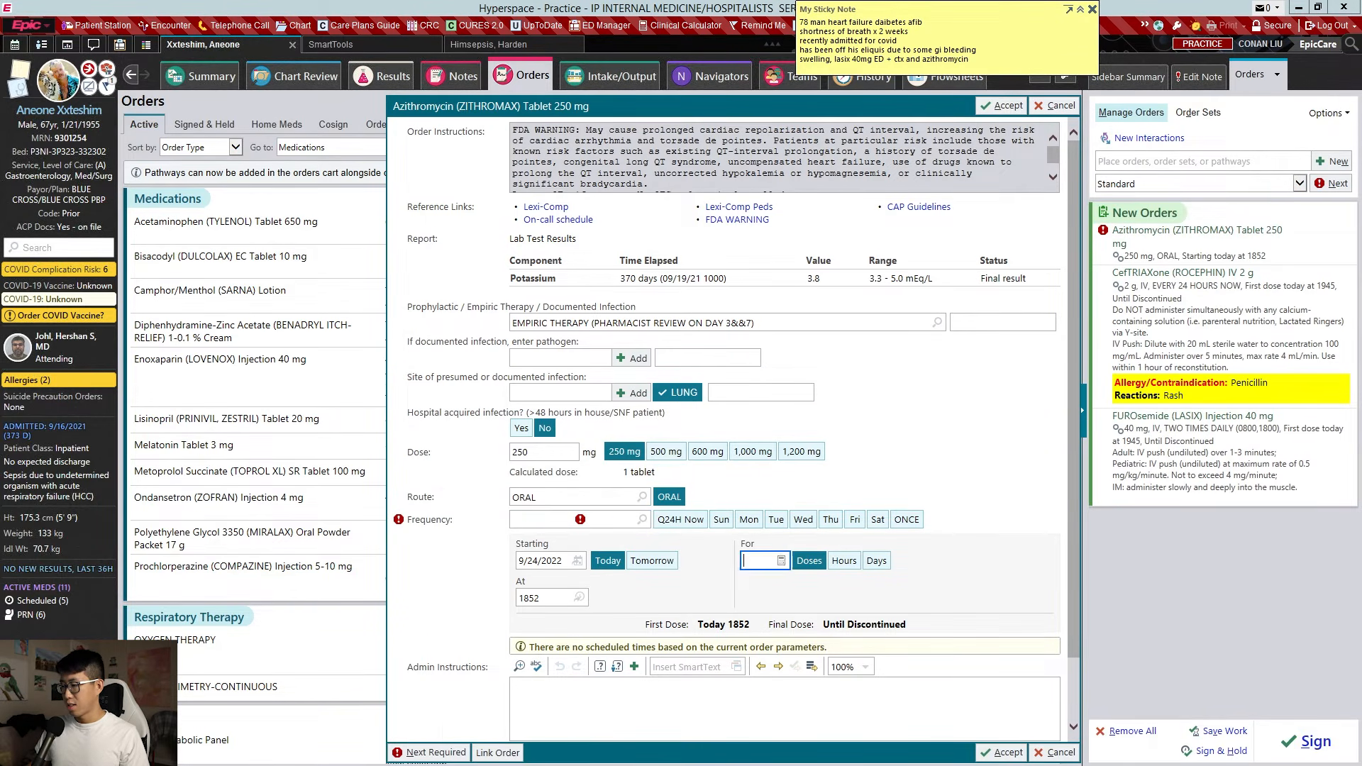
type("4")
left_click(673, 523)
left_click(1001, 106)
scroll(794, 390, "down", 6)
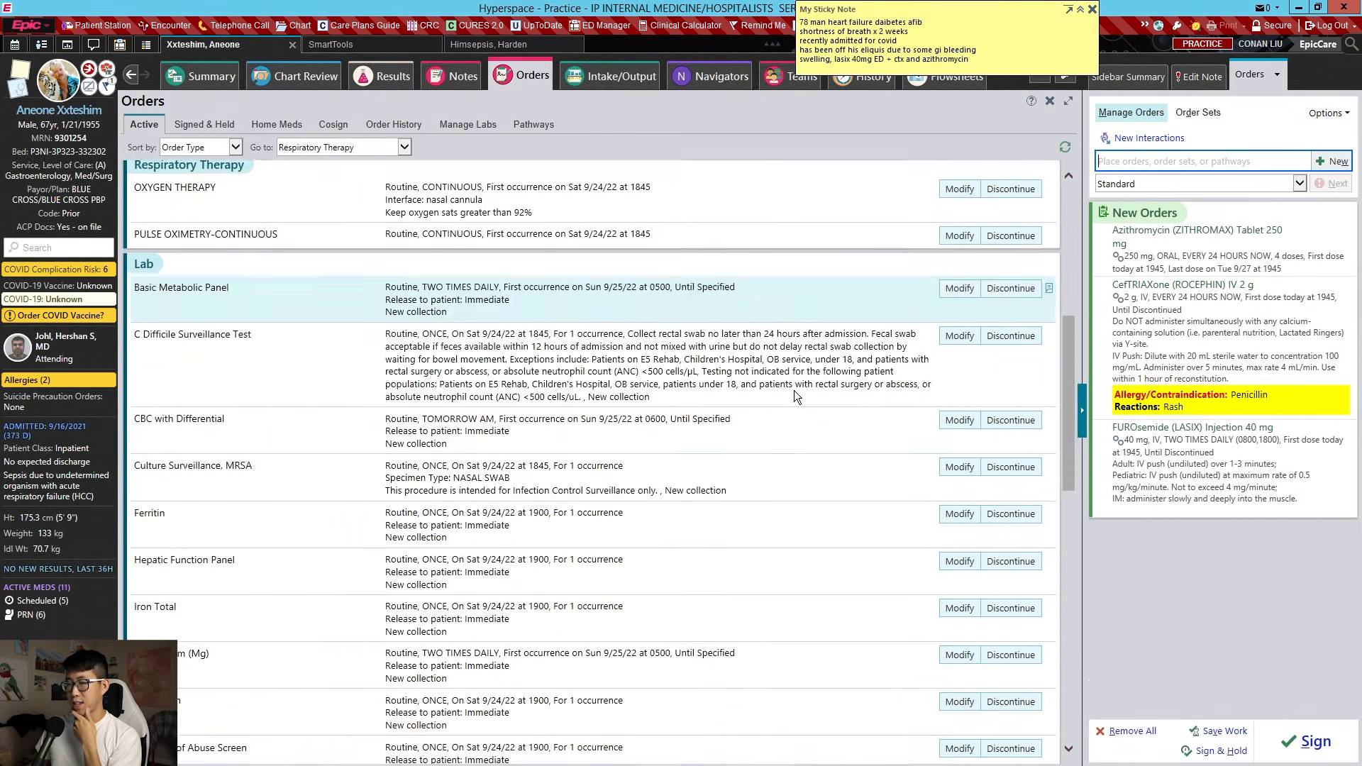
scroll(799, 394, "down", 5)
scroll(802, 395, "up", 4)
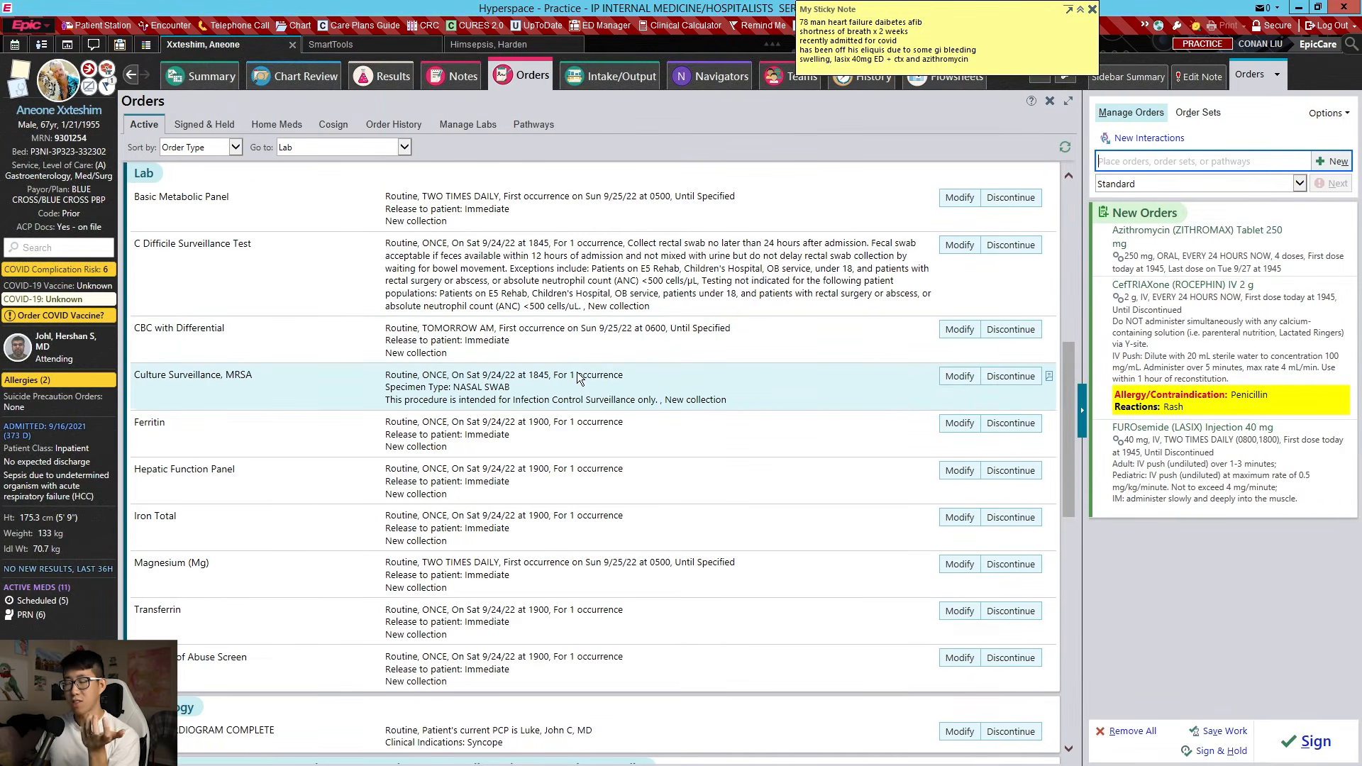
scroll(609, 378, "down", 2)
scroll(618, 383, "down", 10)
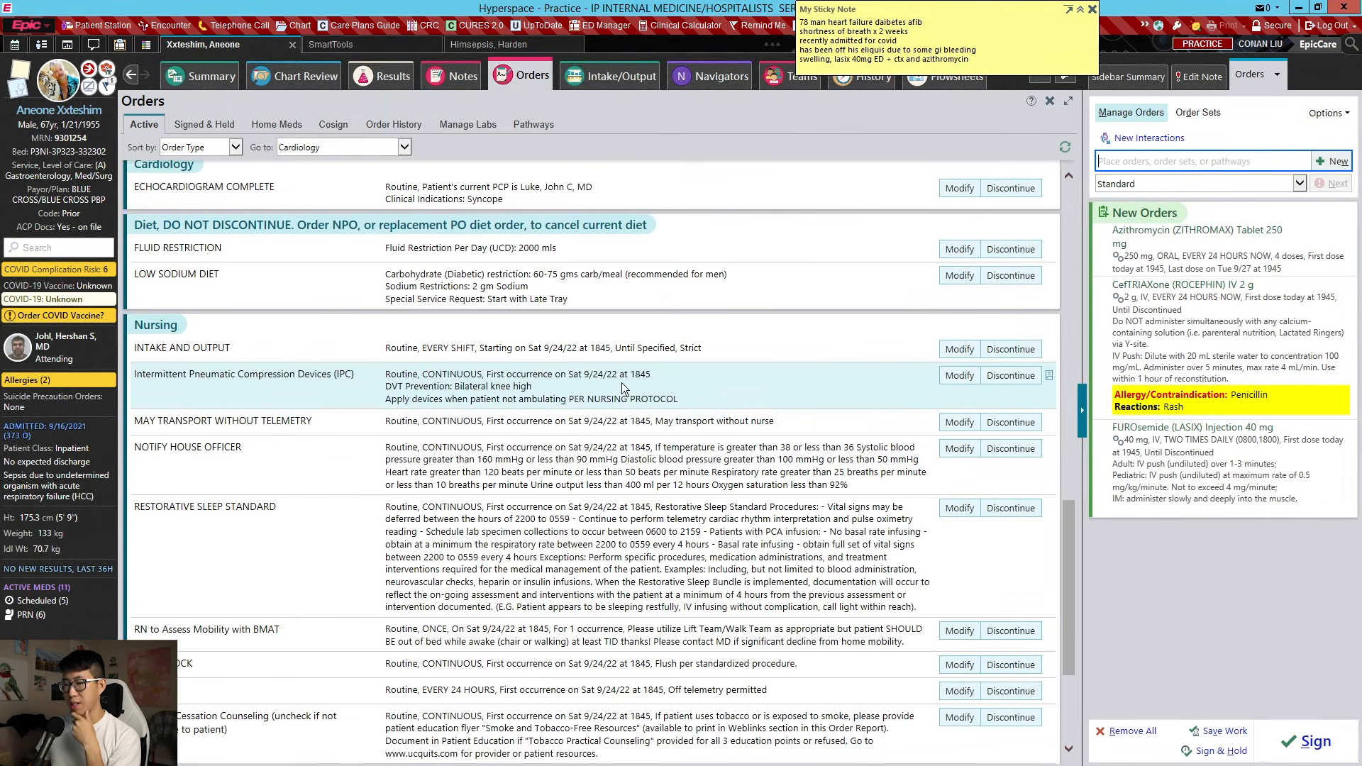
scroll(642, 383, "down", 1)
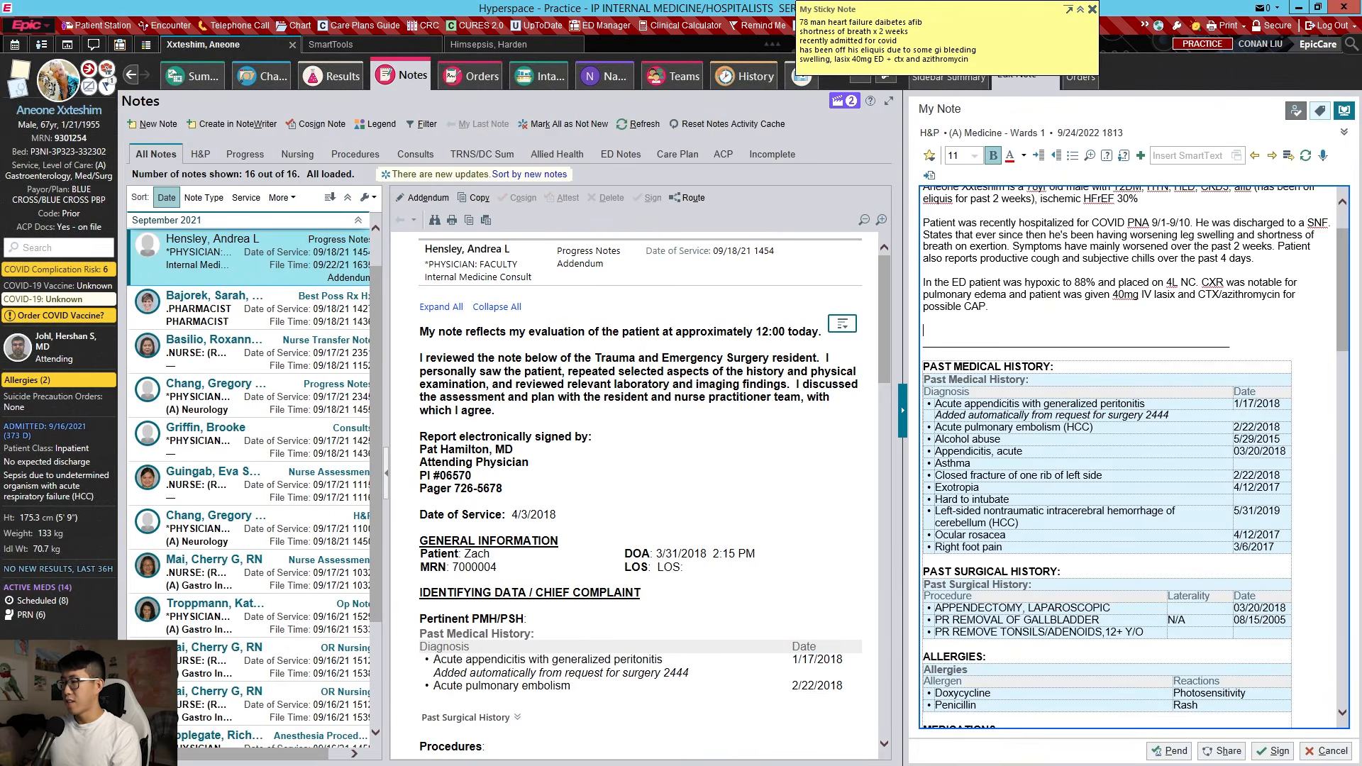
Delete the blank lines after 'possible CAP.' and place the cursor in the Social History section
key("BackSpace")
key("BackSpace")
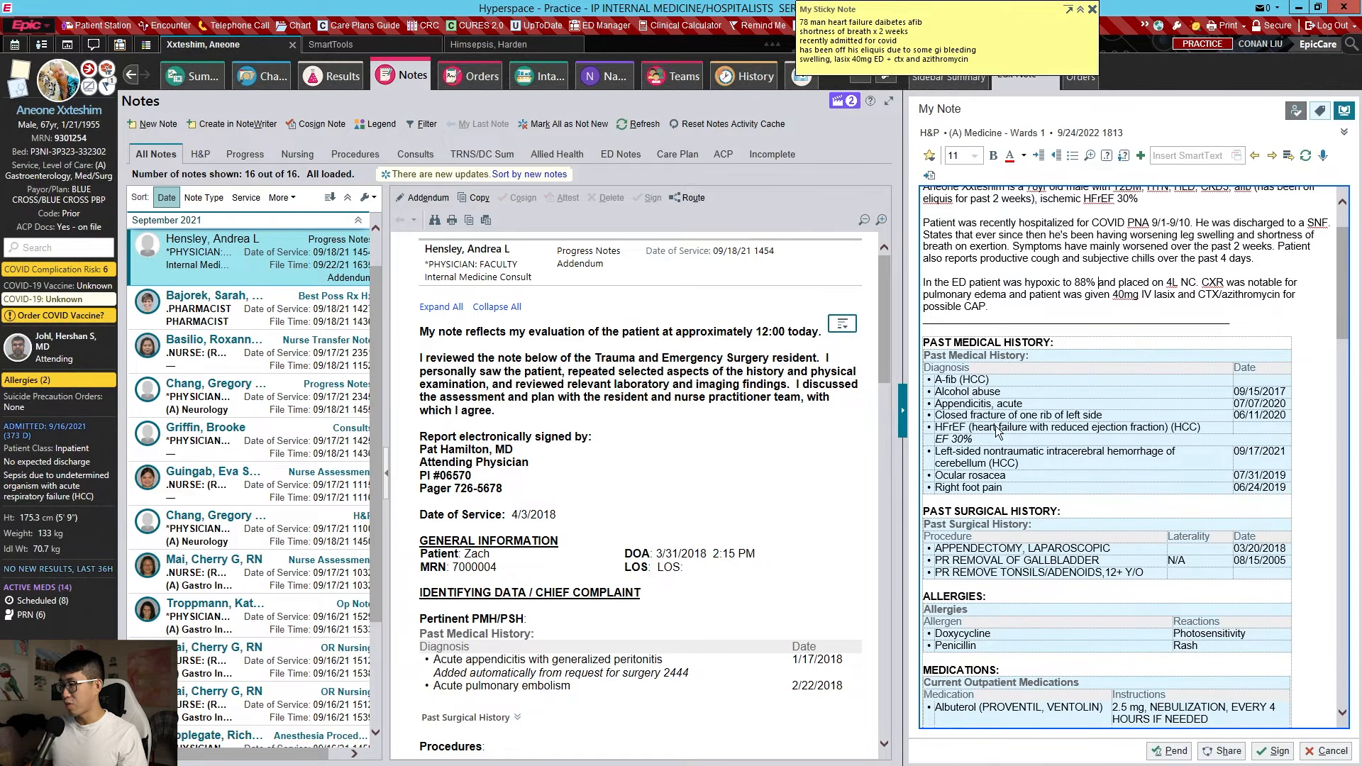
scroll(1013, 386, "down", 5)
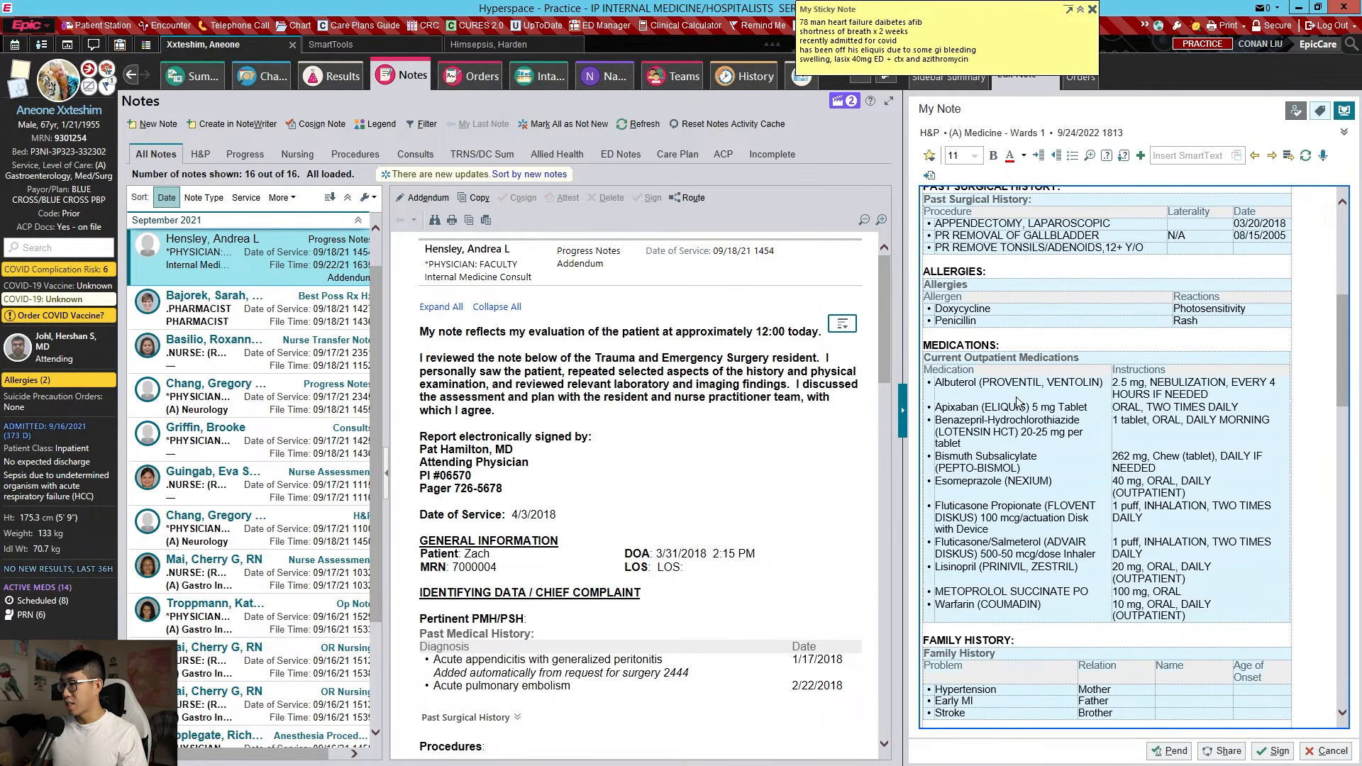
scroll(1020, 402, "down", 5)
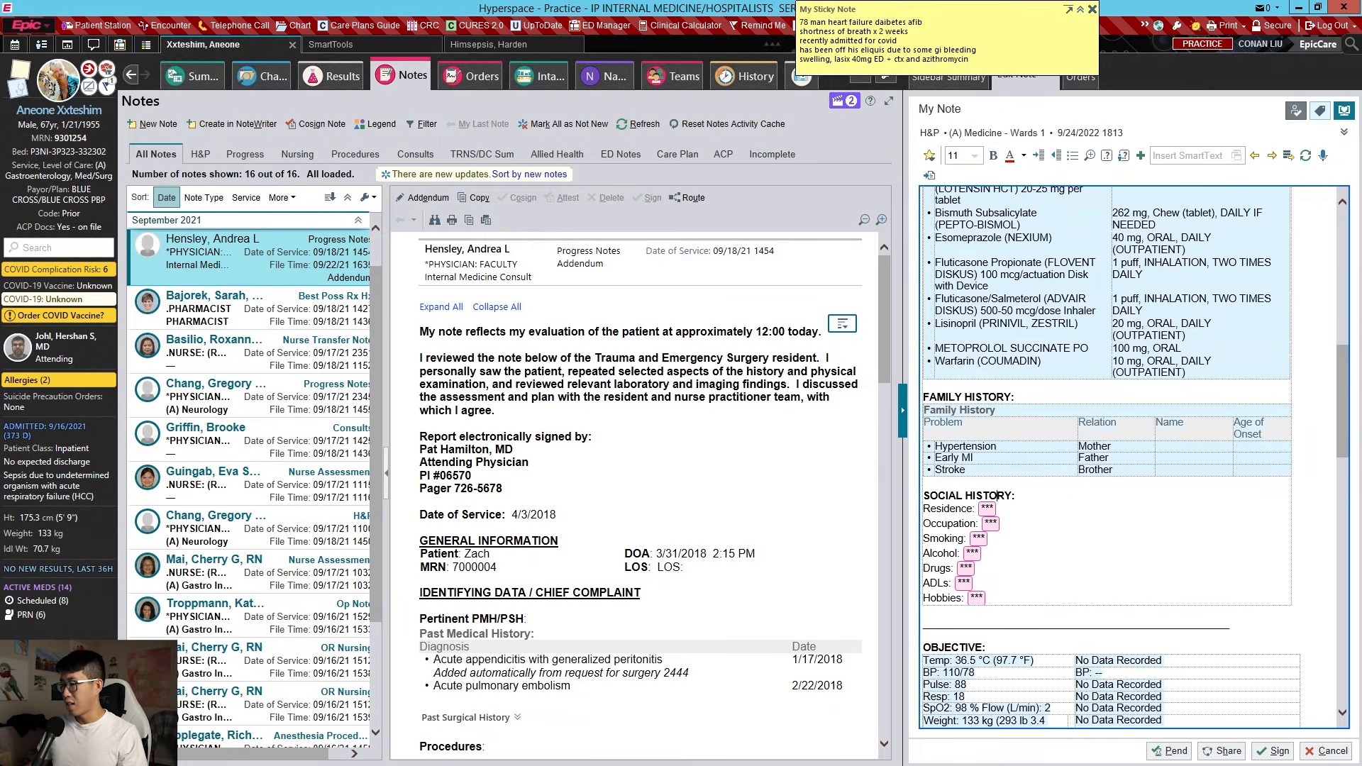
left_click(997, 495)
Enter residence 'lives in Sacramento', occupation 'retired construction worker' and smoking '1 ppd'
key("F2")
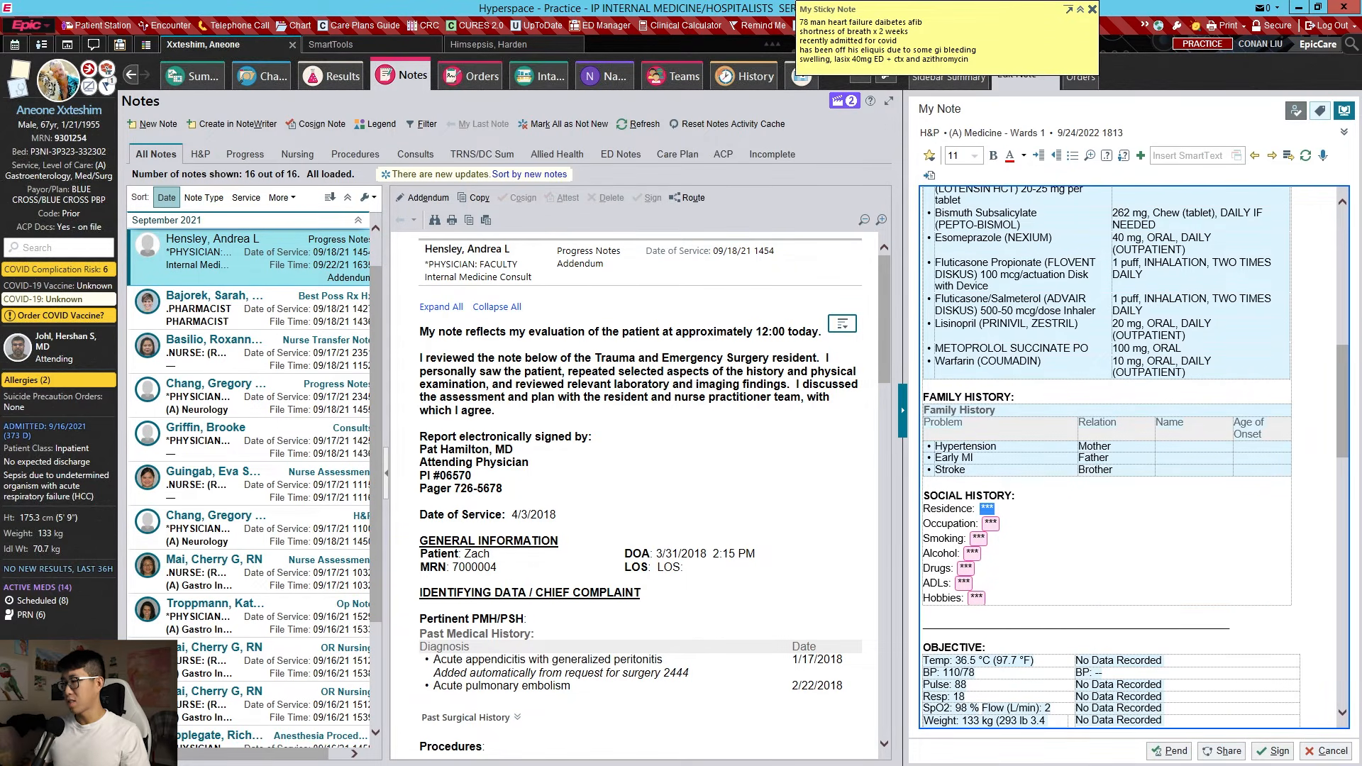
type("lives in SAcra")
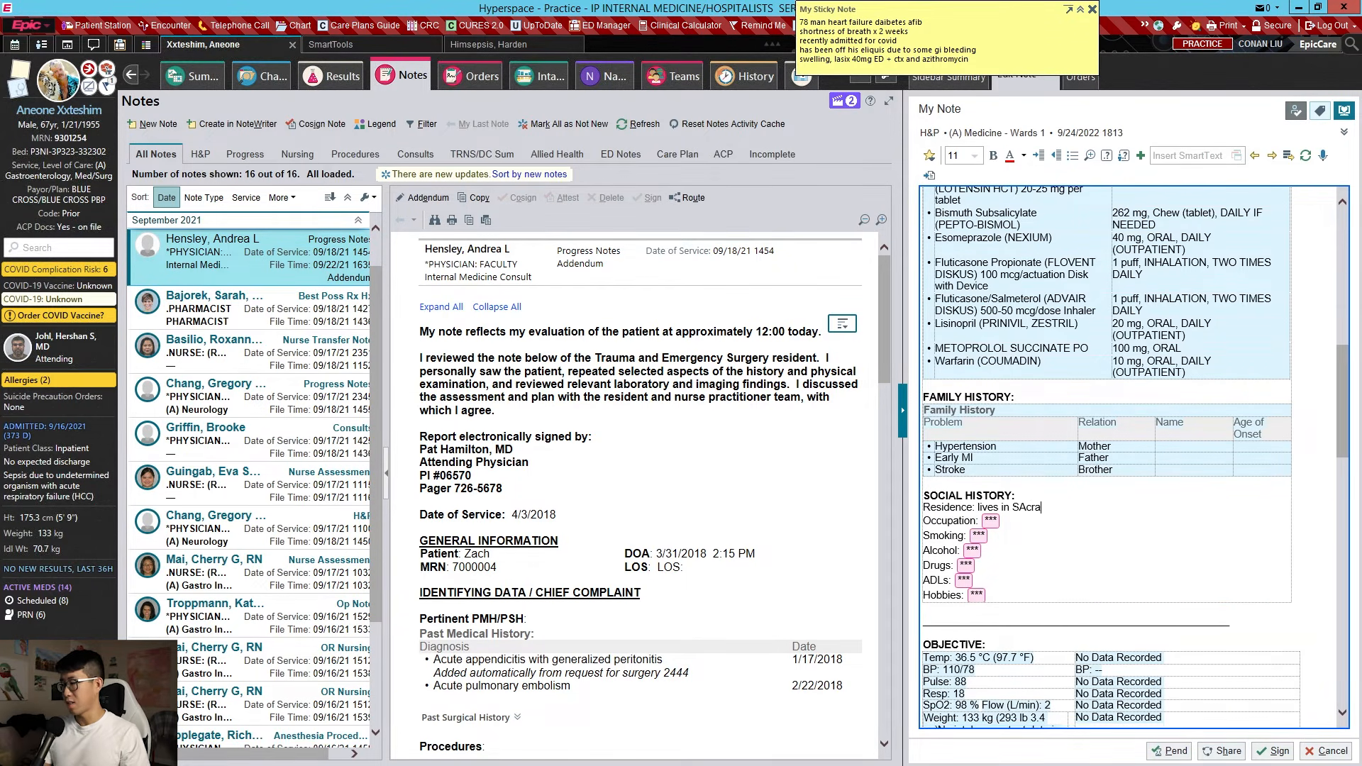
type("mento")
key("F2")
type("retired c")
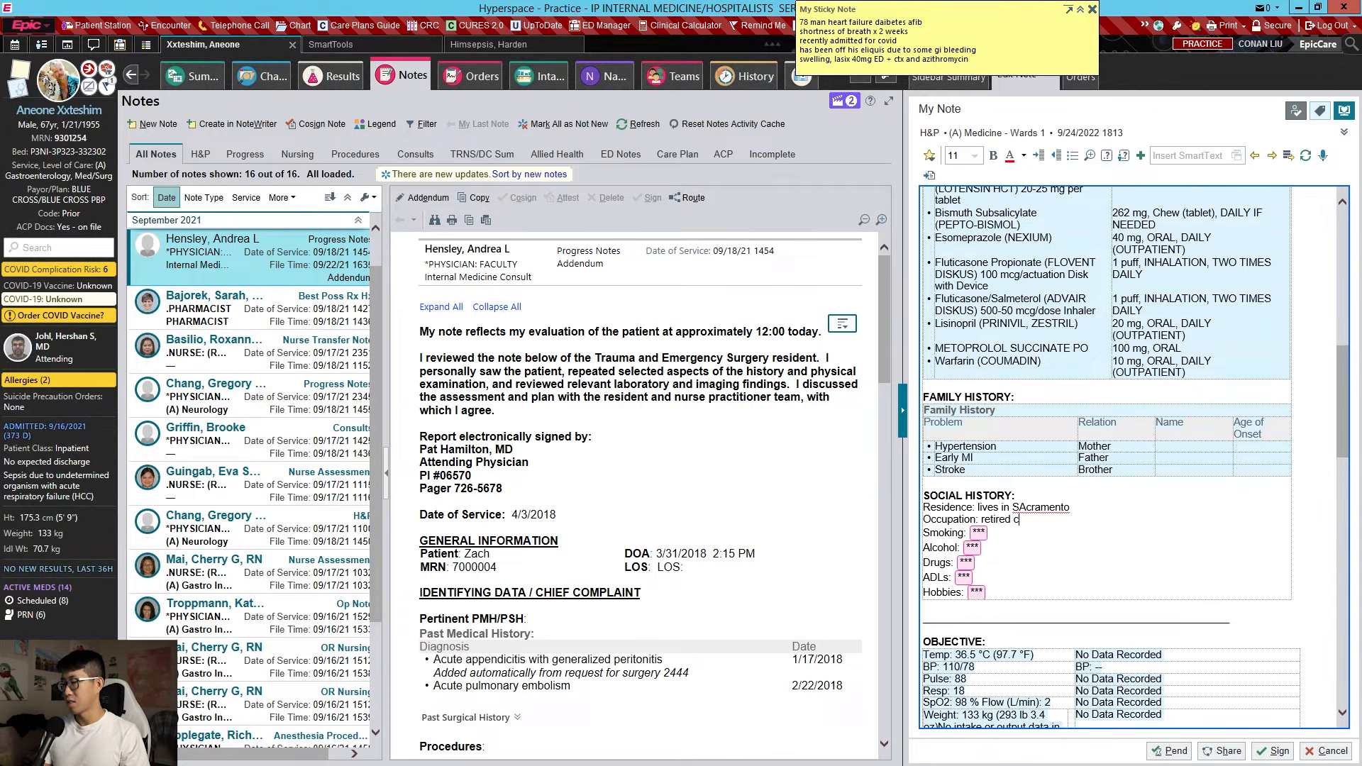
type("onstruction worker")
key("F2")
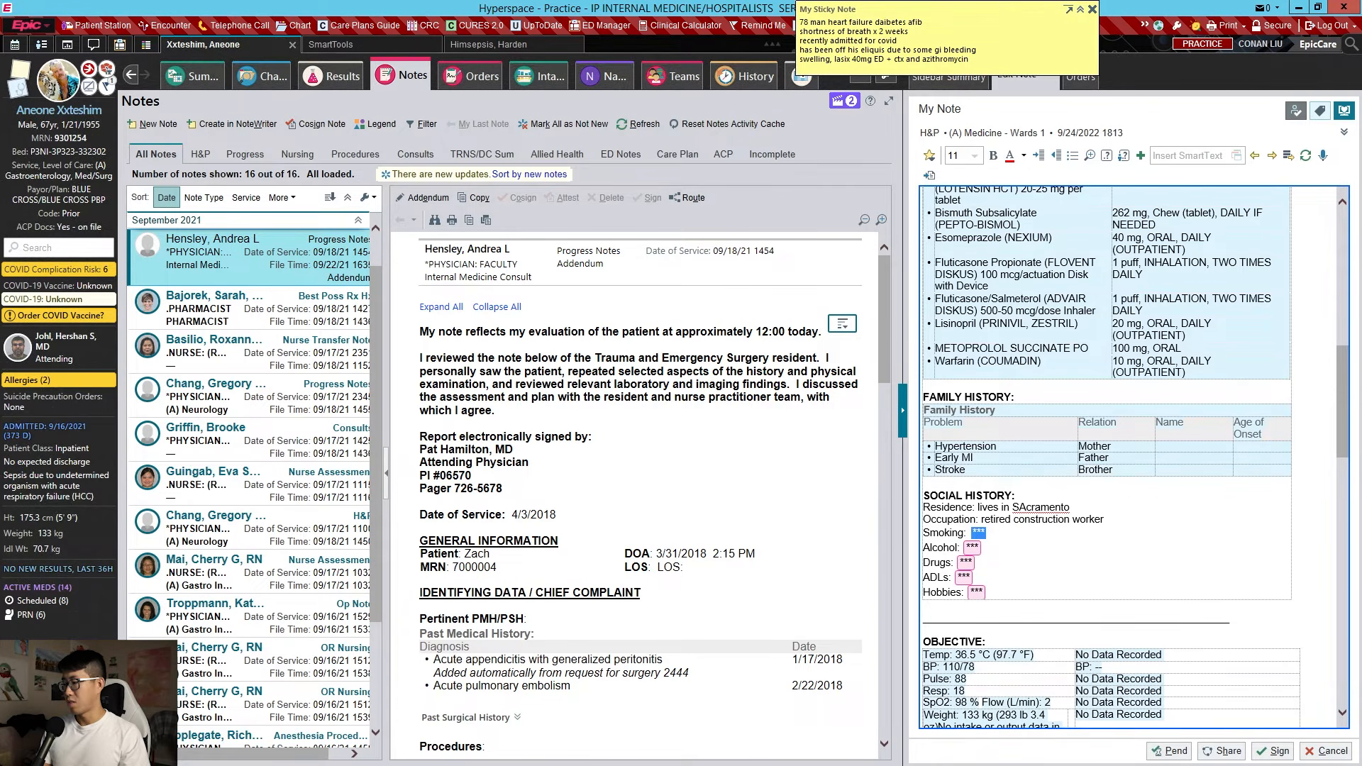
type("1 ppd for 20 years")
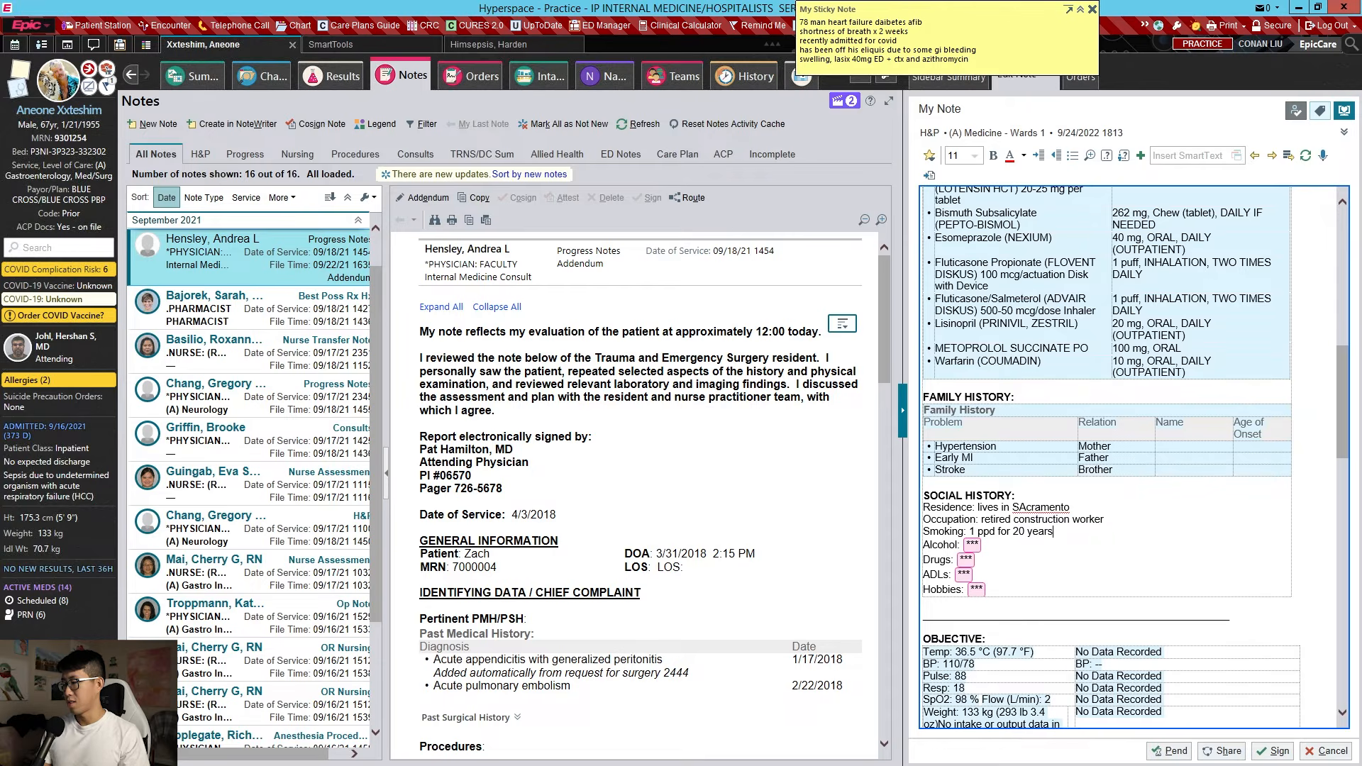
Enter alcohol 'none currently', drugs 'denies' and ADLs 'requires walker'
key("F2")
type("none currently")
key("F2")
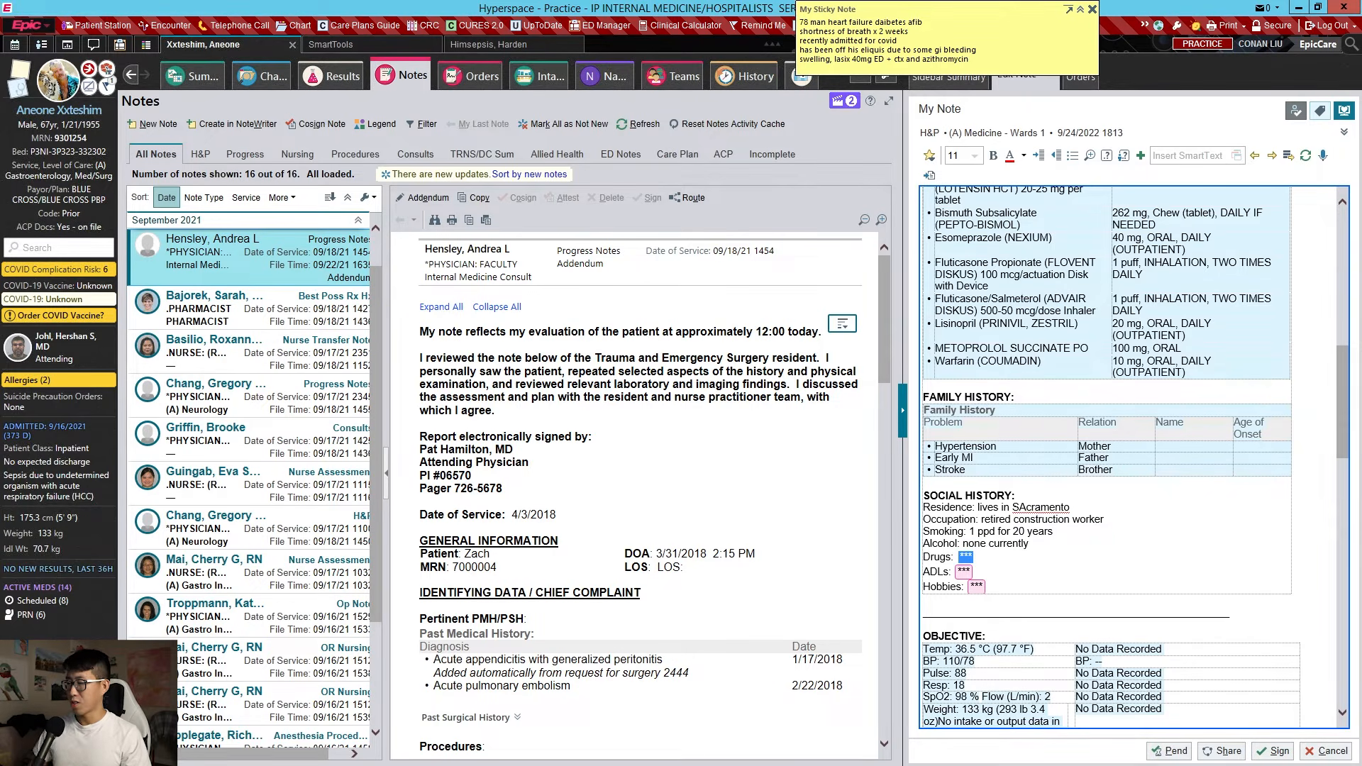
type("no")
key("BackSpace")
type("denies")
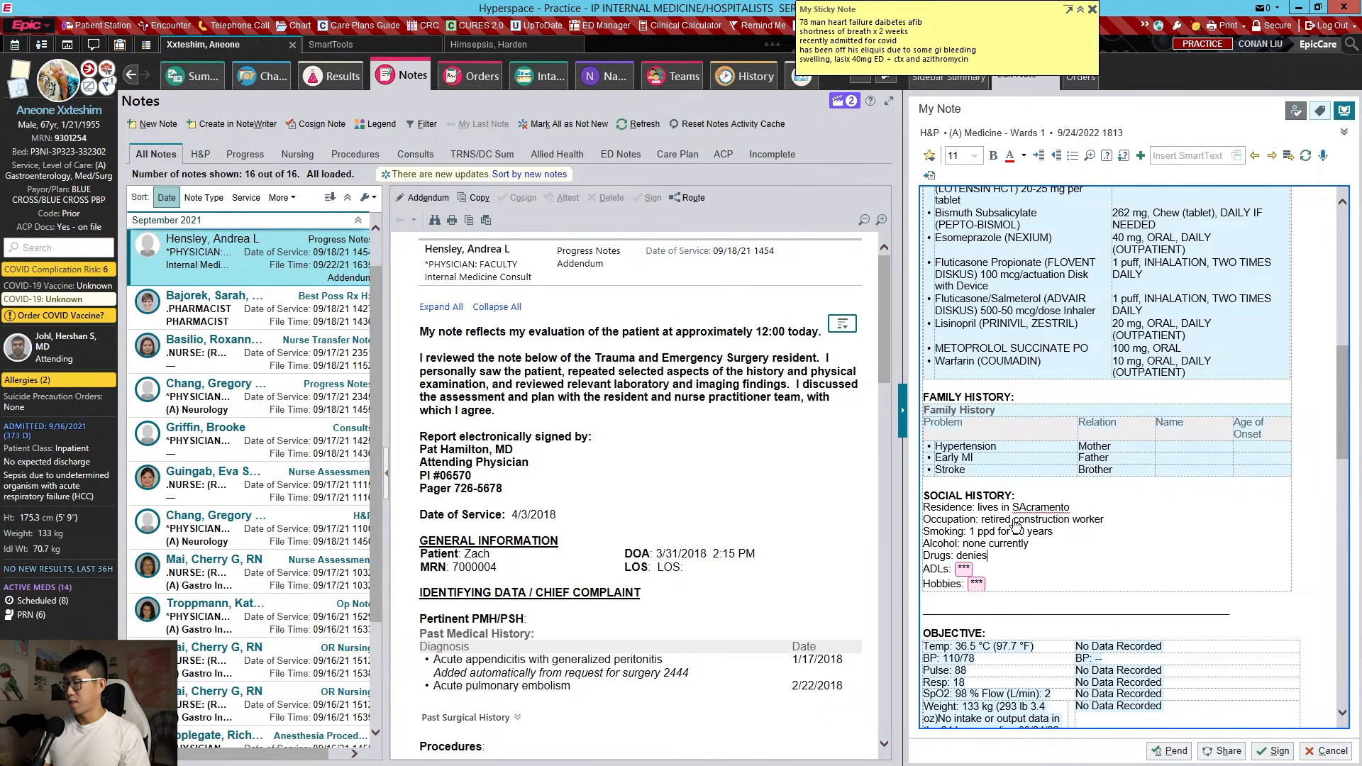
key("F2")
type("req")
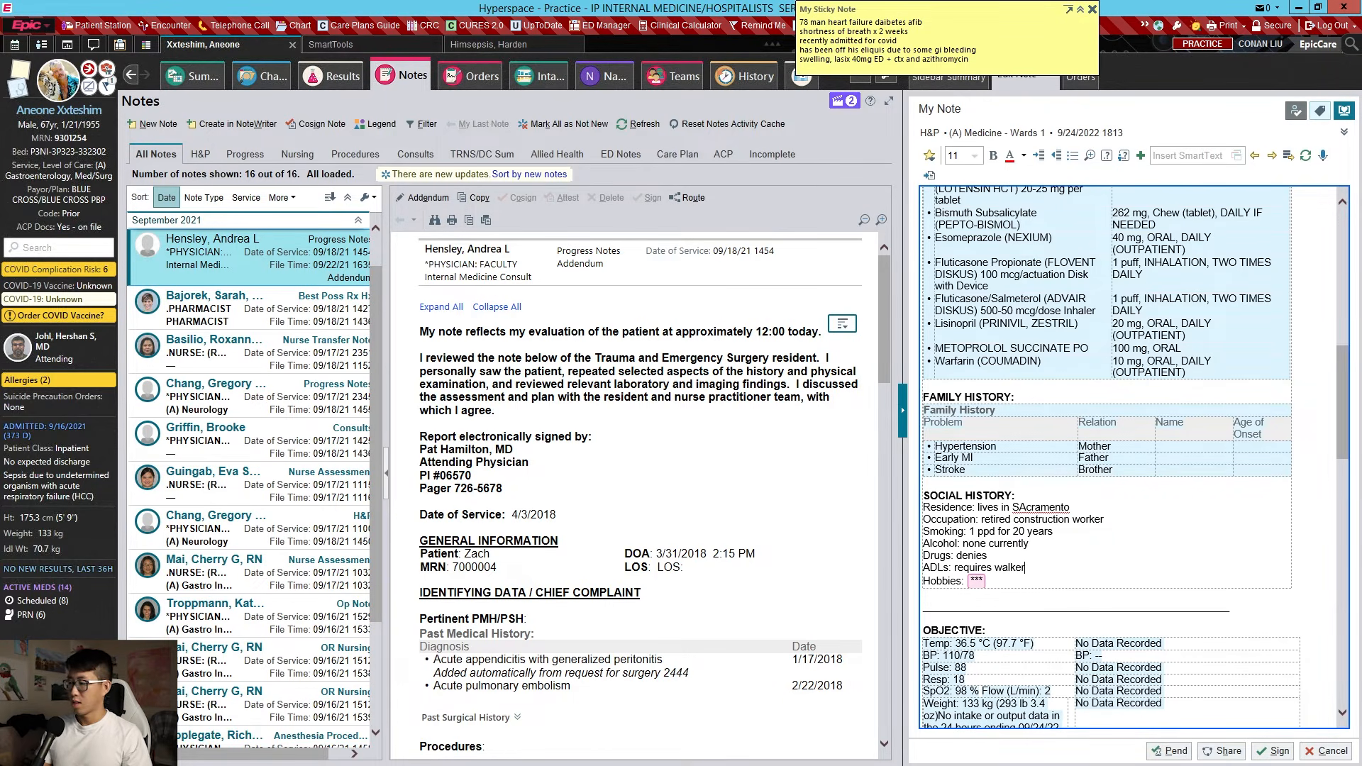
type("uires walker")
key("F2")
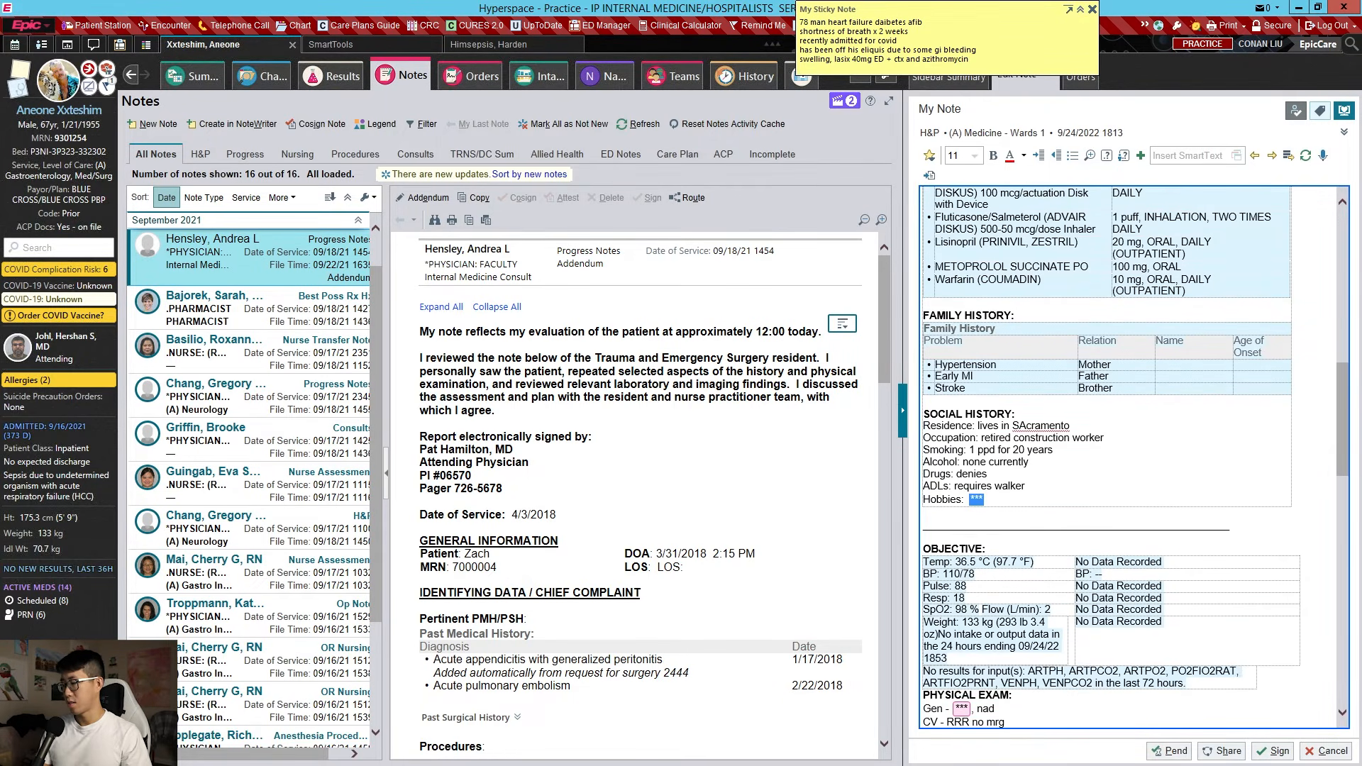
Finish the gardening hobby entry and describe general appearance as 'pleasant elderly man'
type("gardening")
scroll(1088, 461, "down", 4)
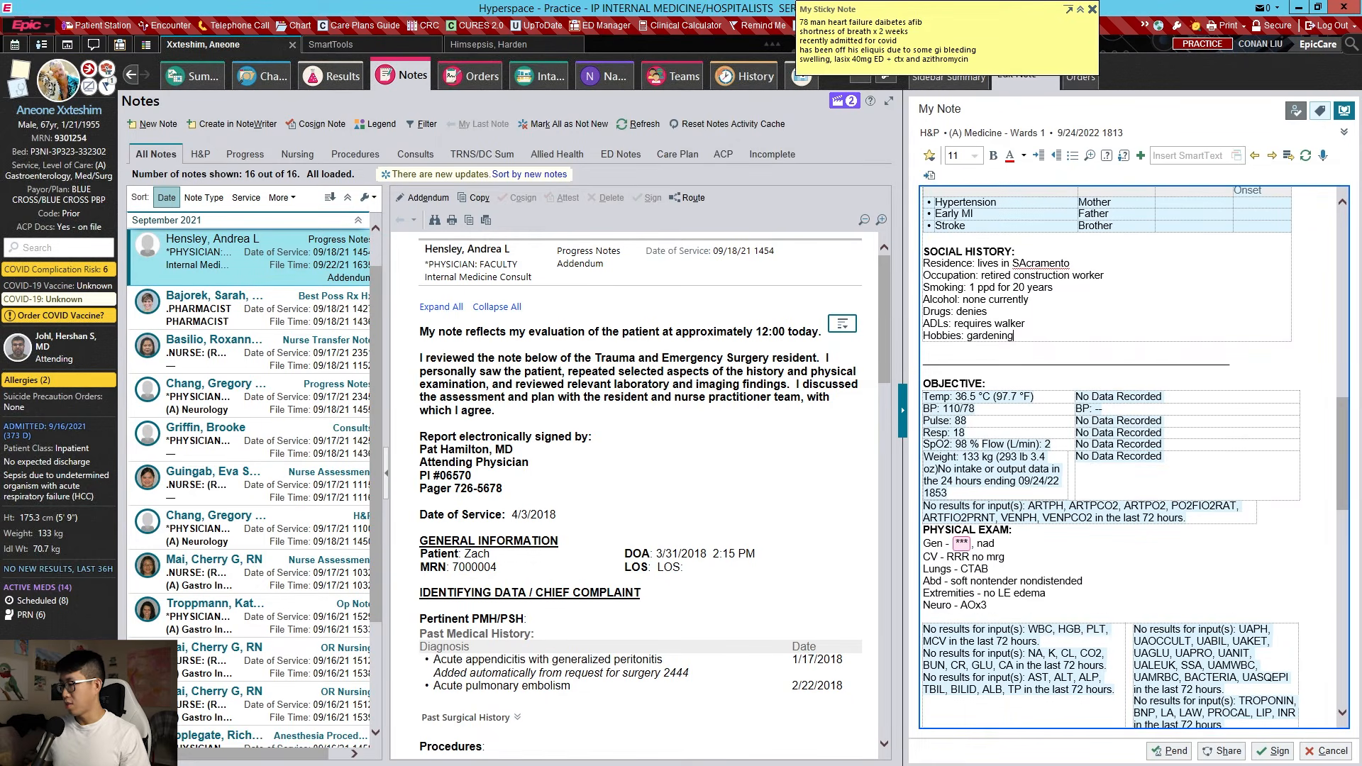
left_click(1043, 530)
left_click(1061, 518)
left_click(979, 530)
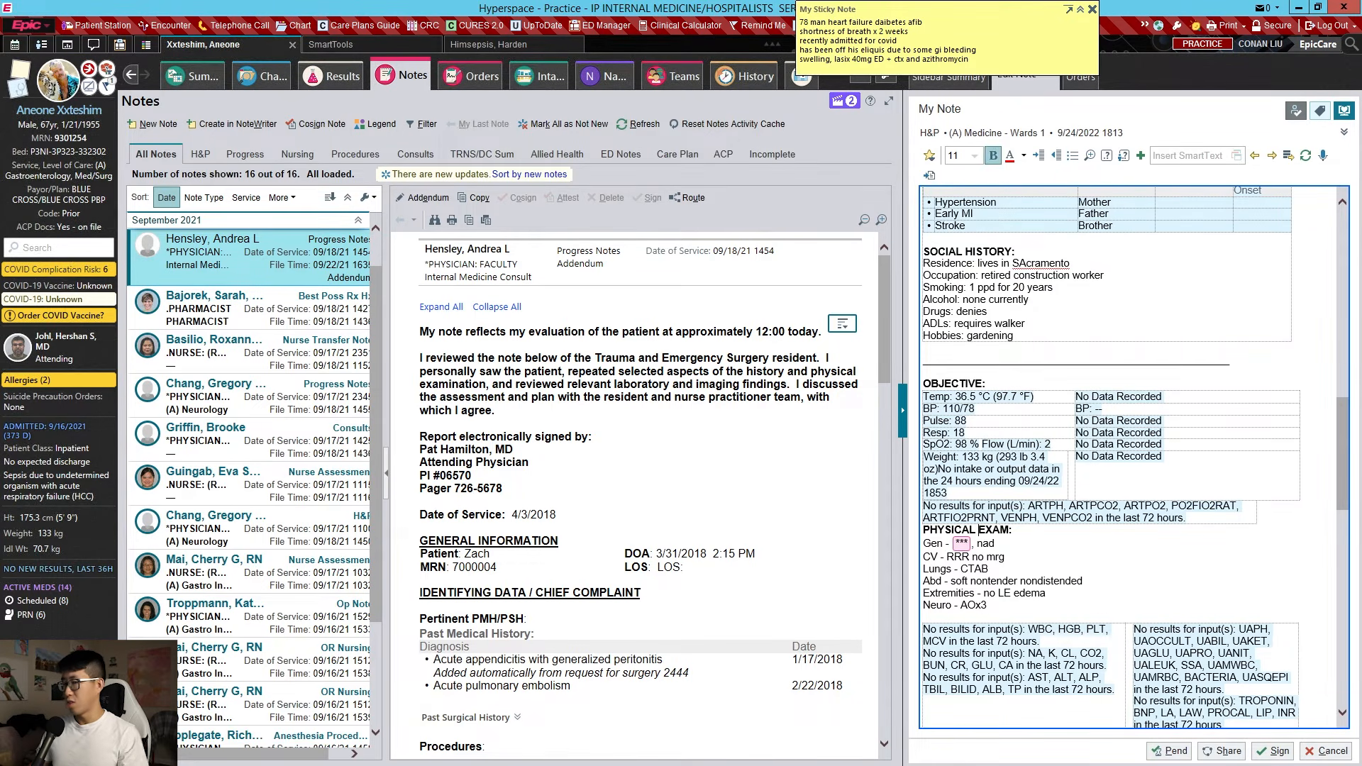
key("F2")
type("pleasant elderly ")
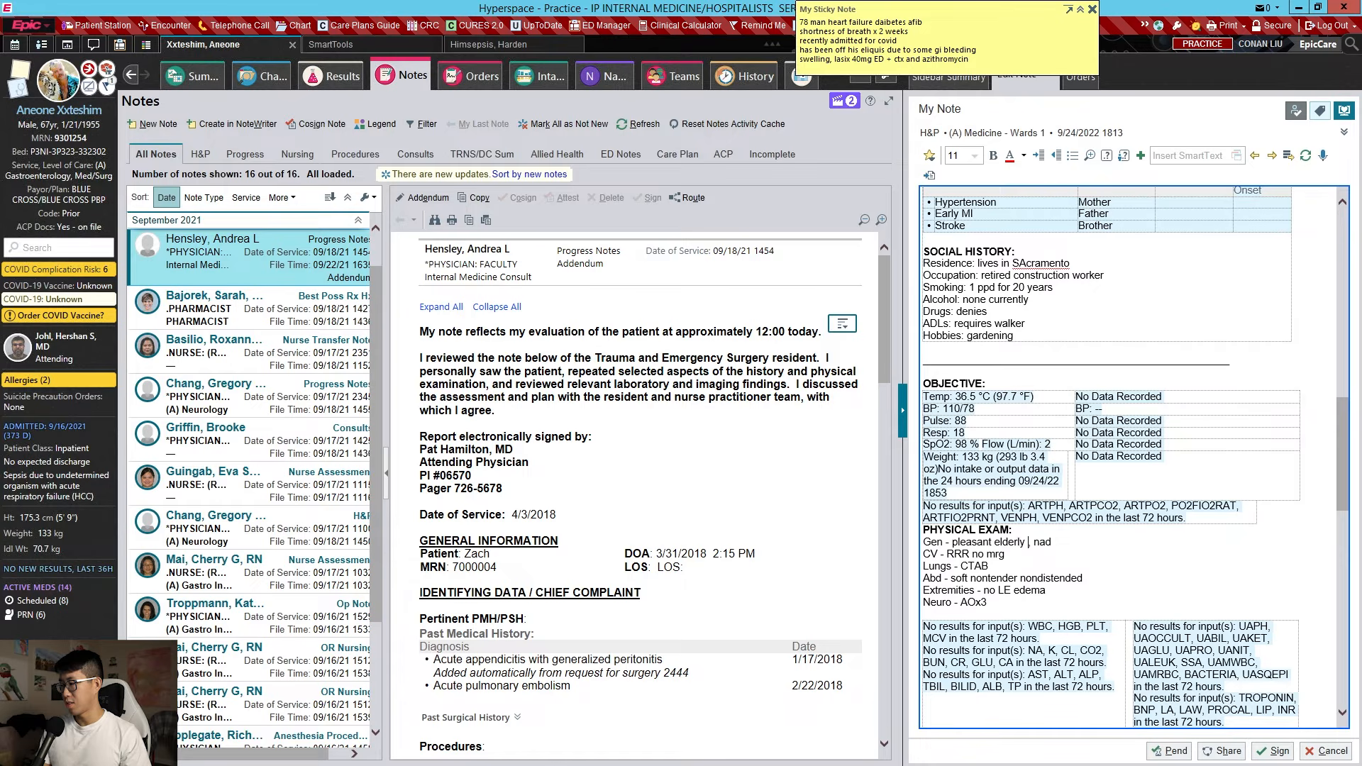
type("man")
key("Return")
Record normal-rate CV findings, bilateral 2+ pitting edema, and POCUS-dilated IVC with minimal respiratory variation
type("HEENT - JVD elevated to 9cm")
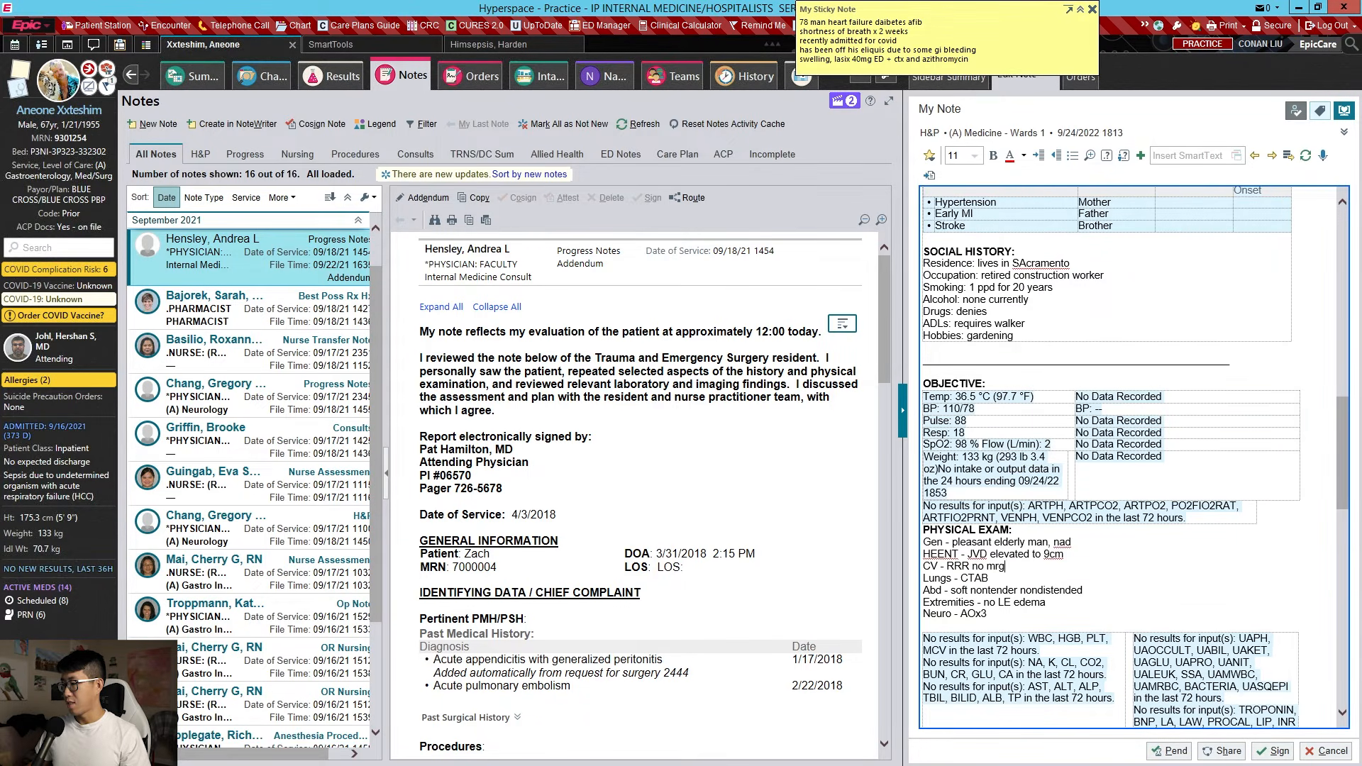
key("ctrl+shift+Left")
key("ctrl+shift+Left")
key("ctrl+shift+Left")
type("rrr")
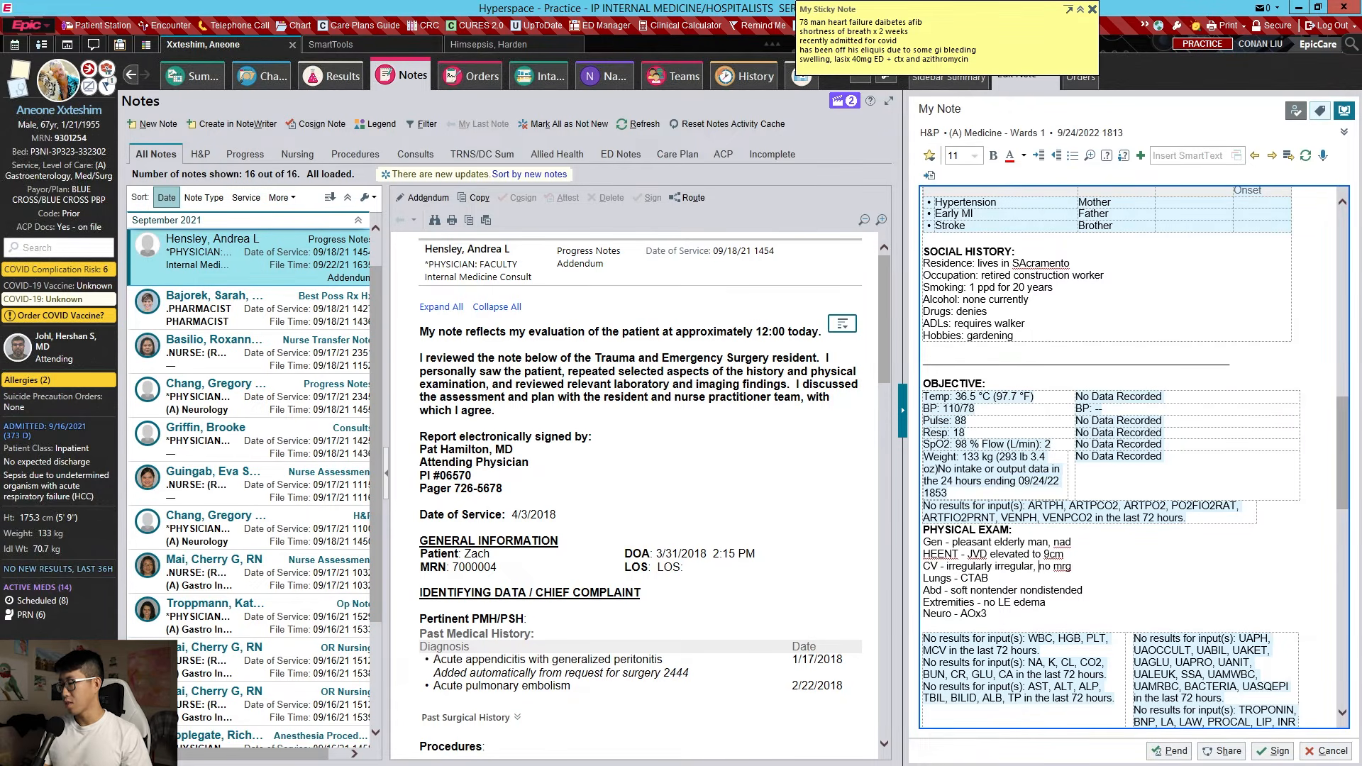
type("normal rate, no")
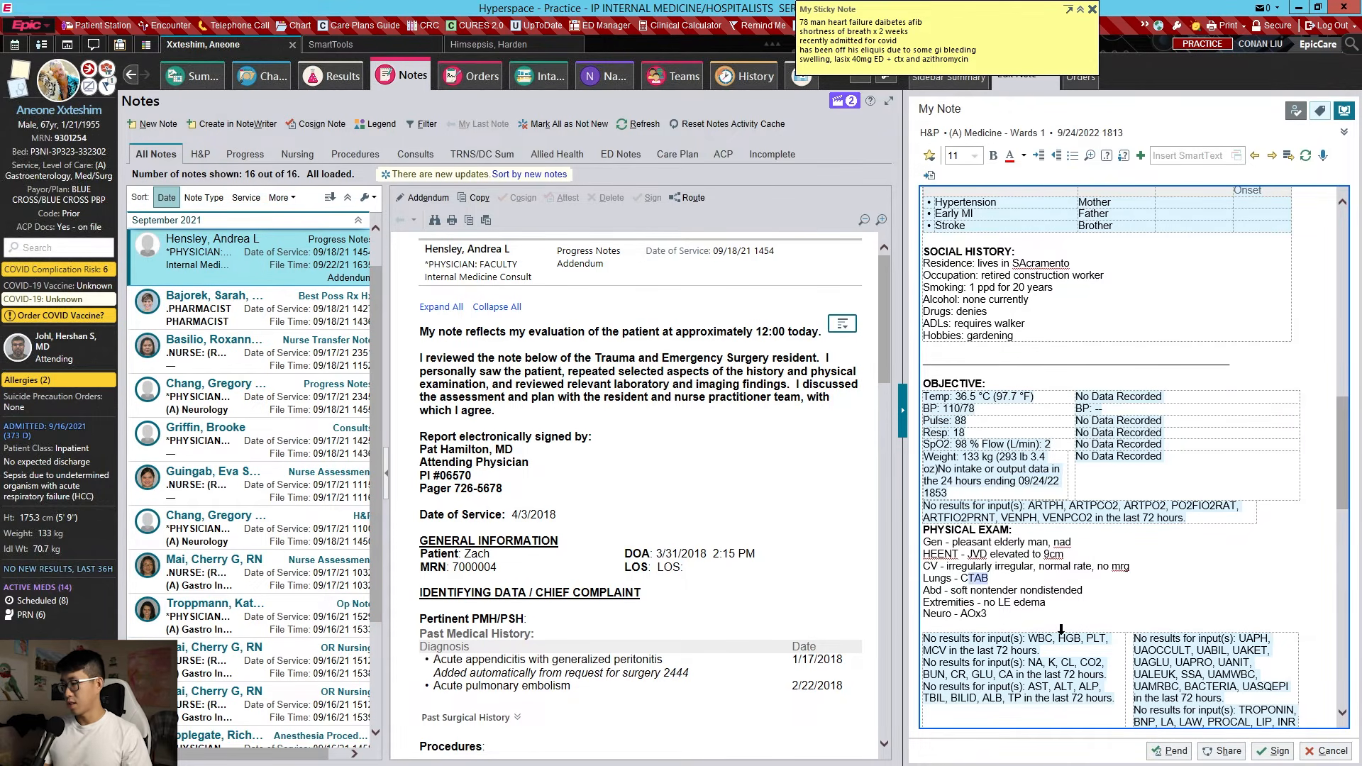
type("crackles bilaterally to mid-lung")
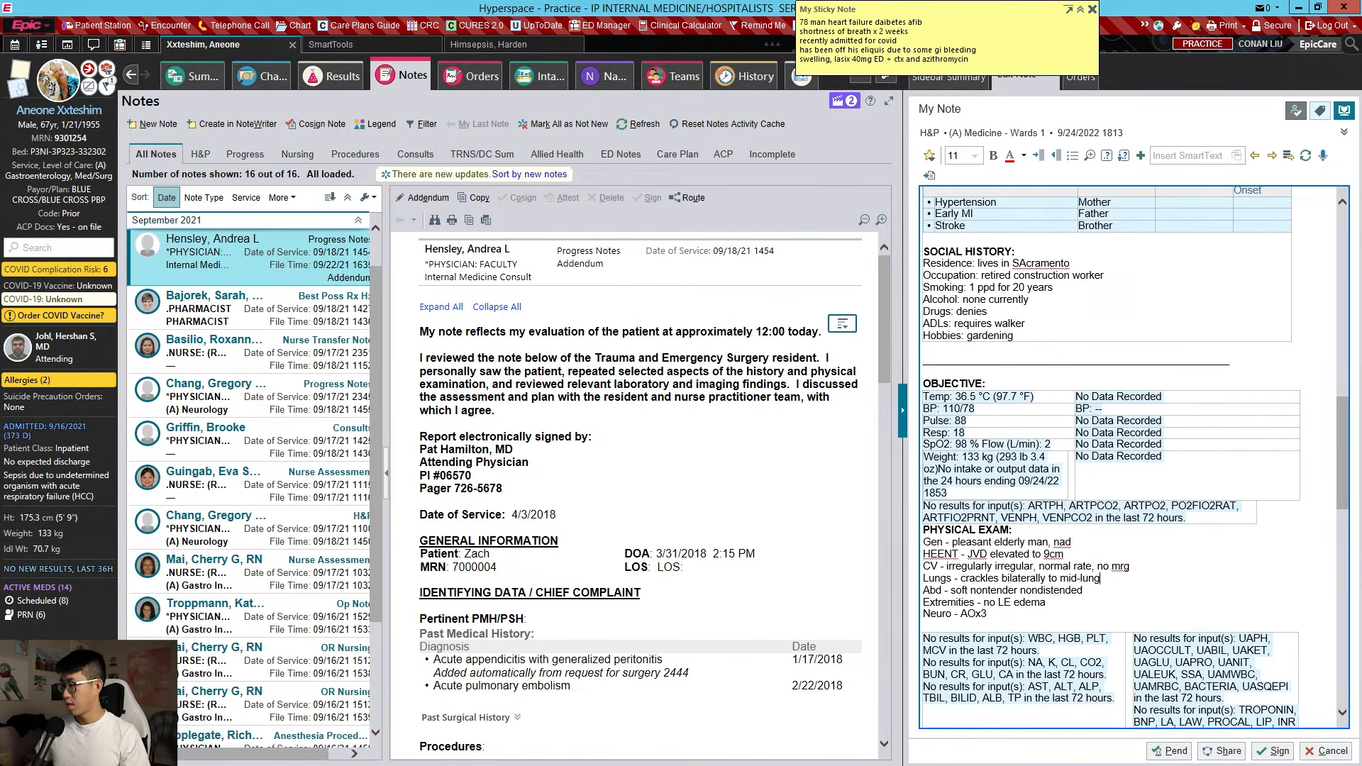
type("2+ pitting")
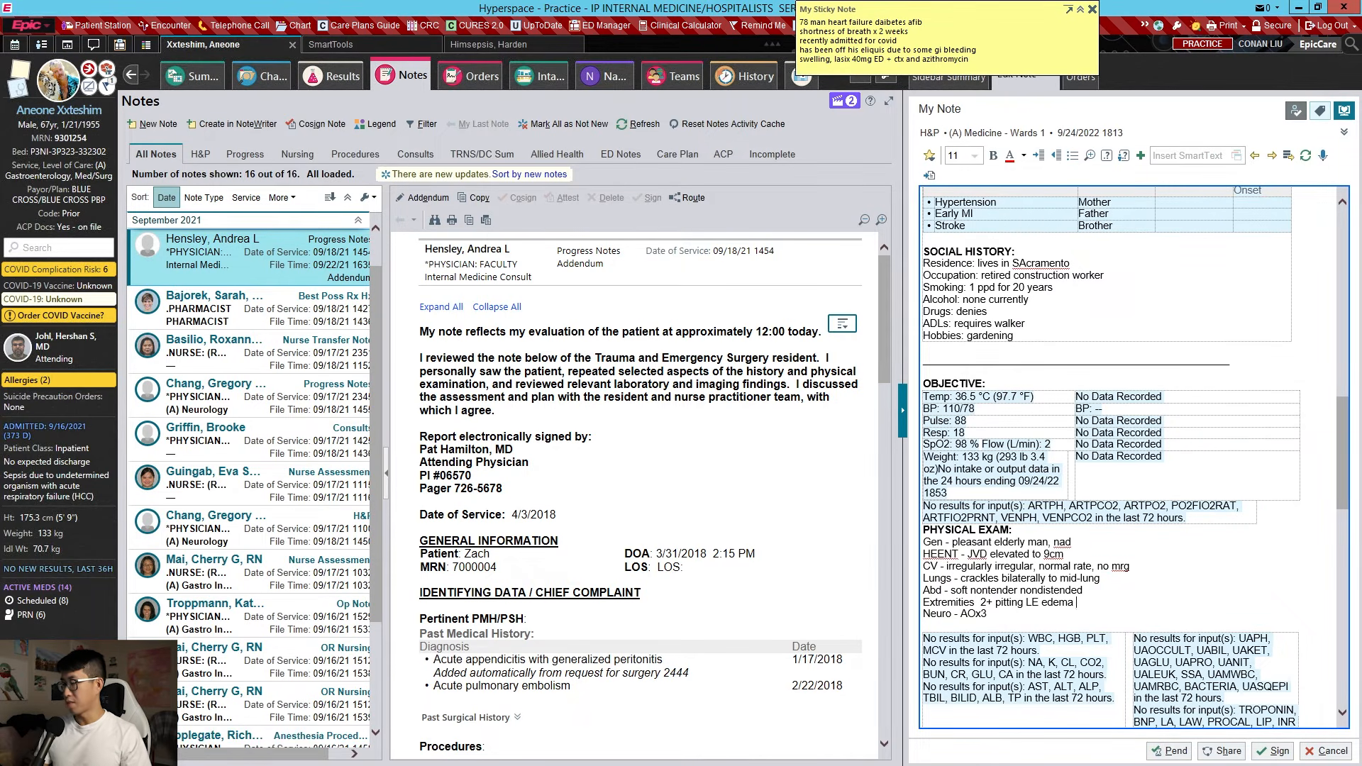
type("bilaterally")
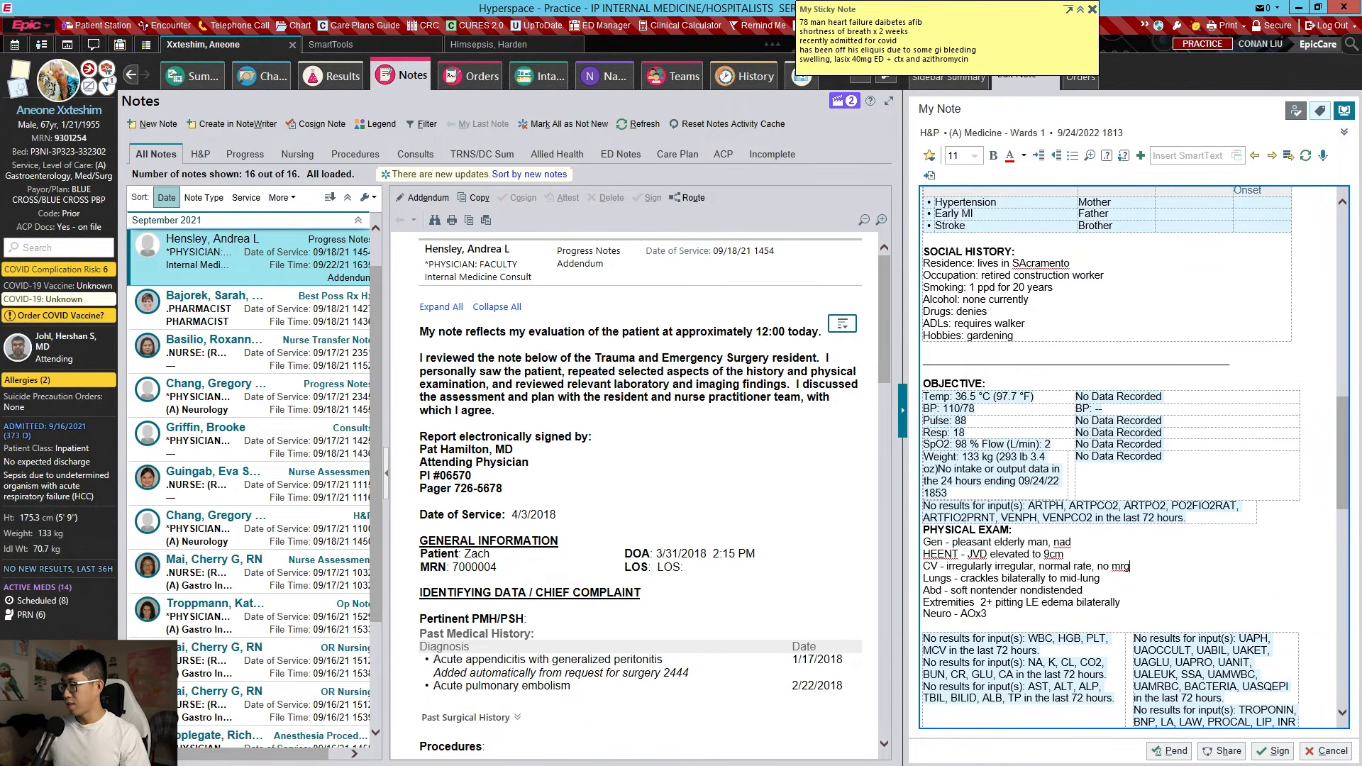
type(", POCUS ")
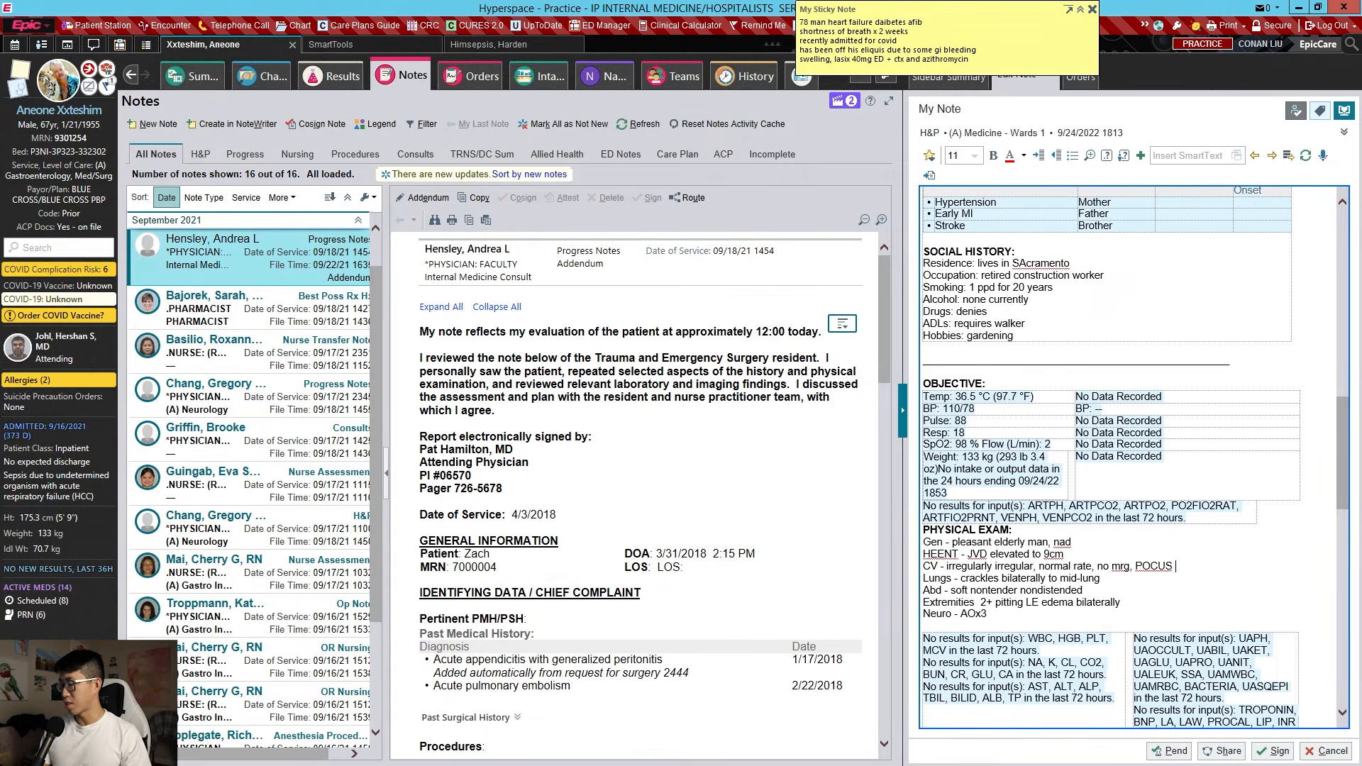
type("shows dilated IVC")
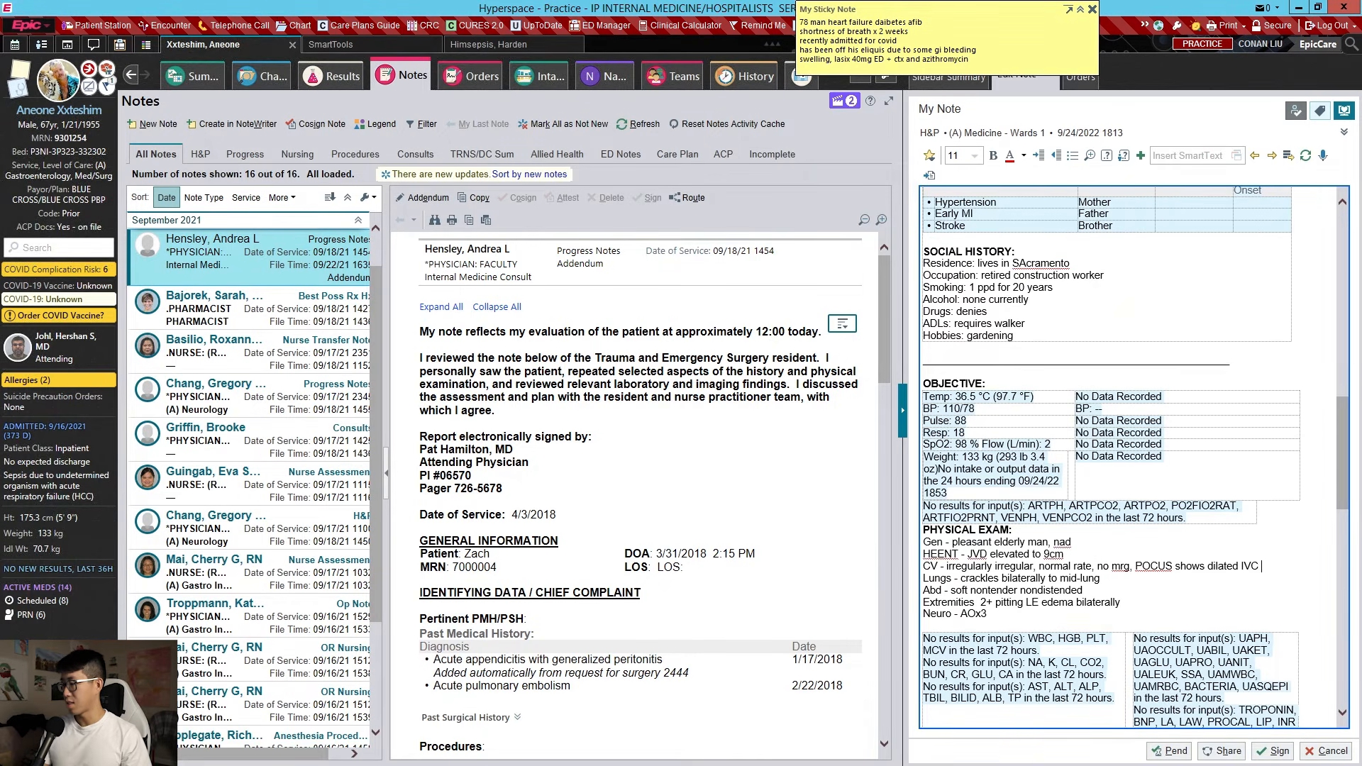
scroll(1210, 528, "down", 4)
type("with mini")
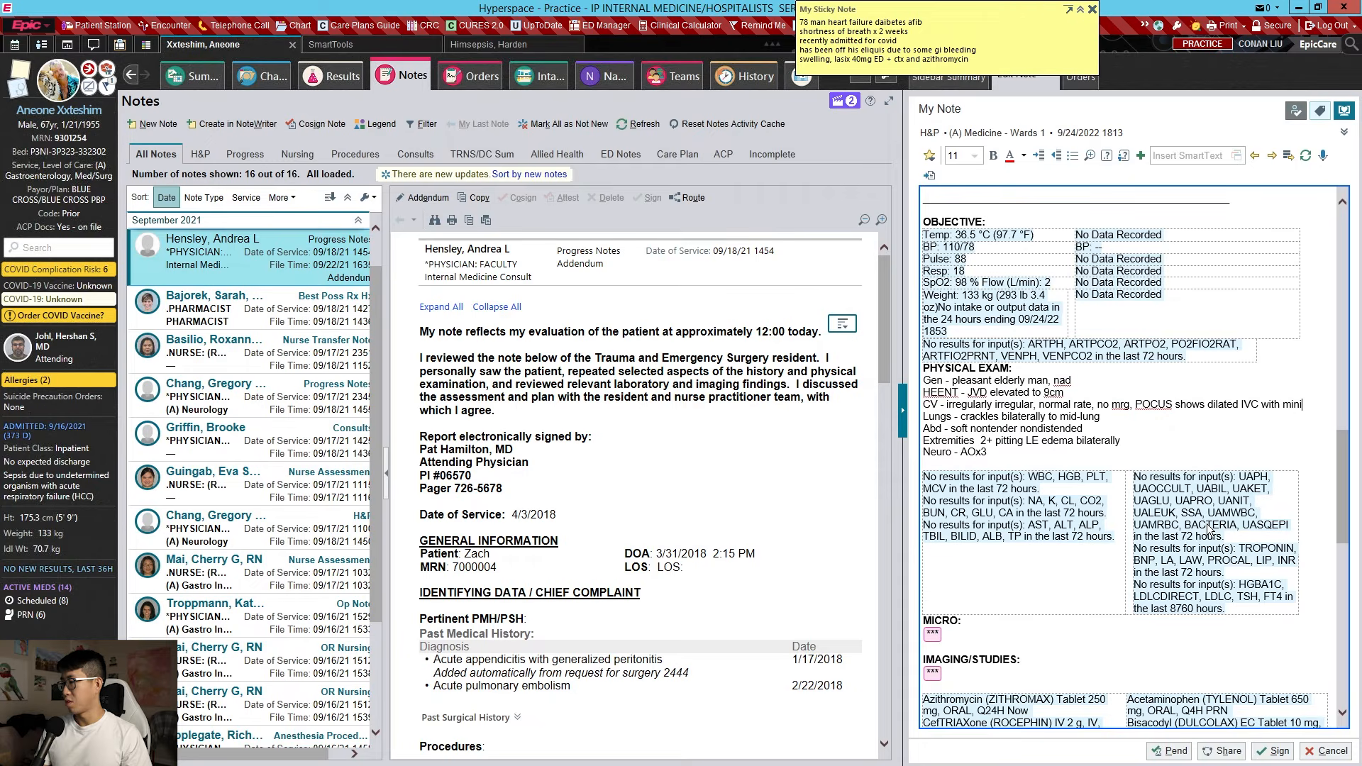
type("mal respiratory variation")
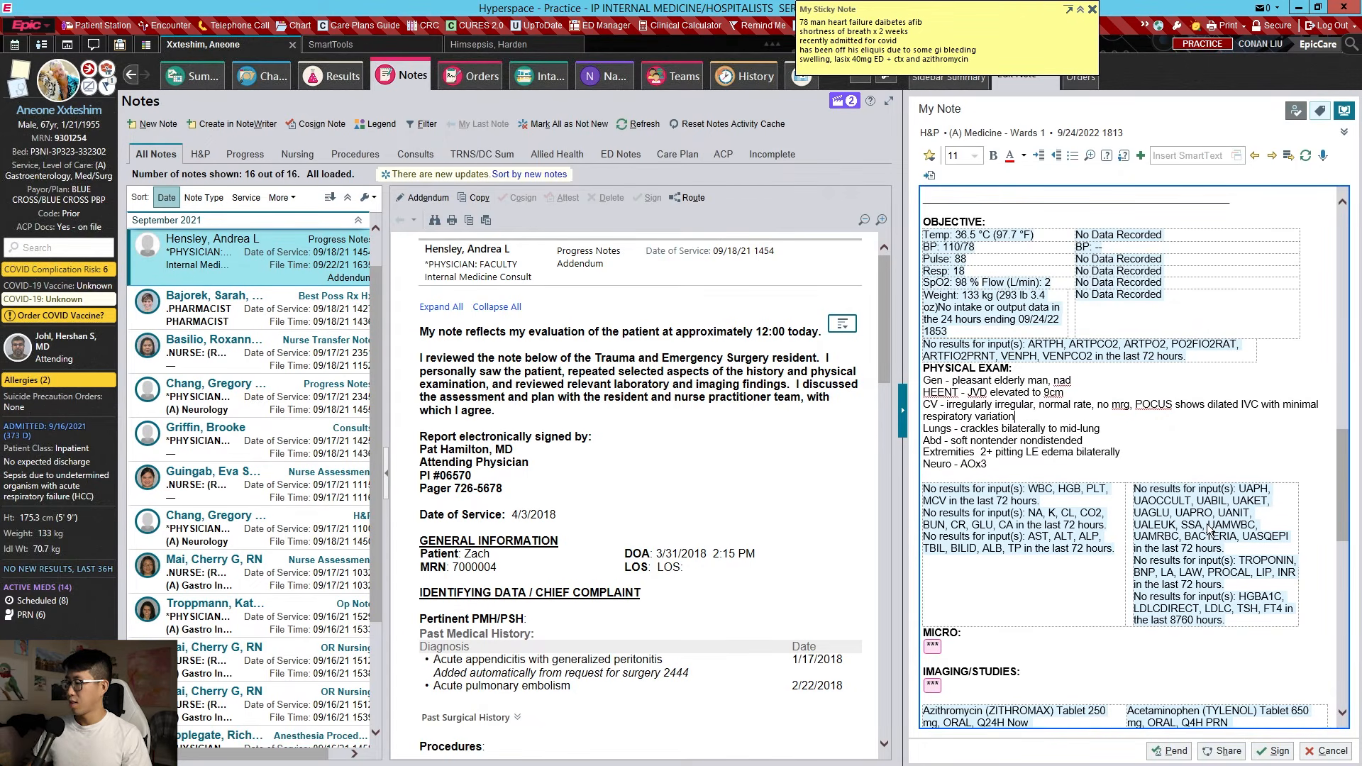
Record the 9/24 COVID test as negative under MICRO
scroll(1209, 531, "down", 1)
key("F2")
type("C")
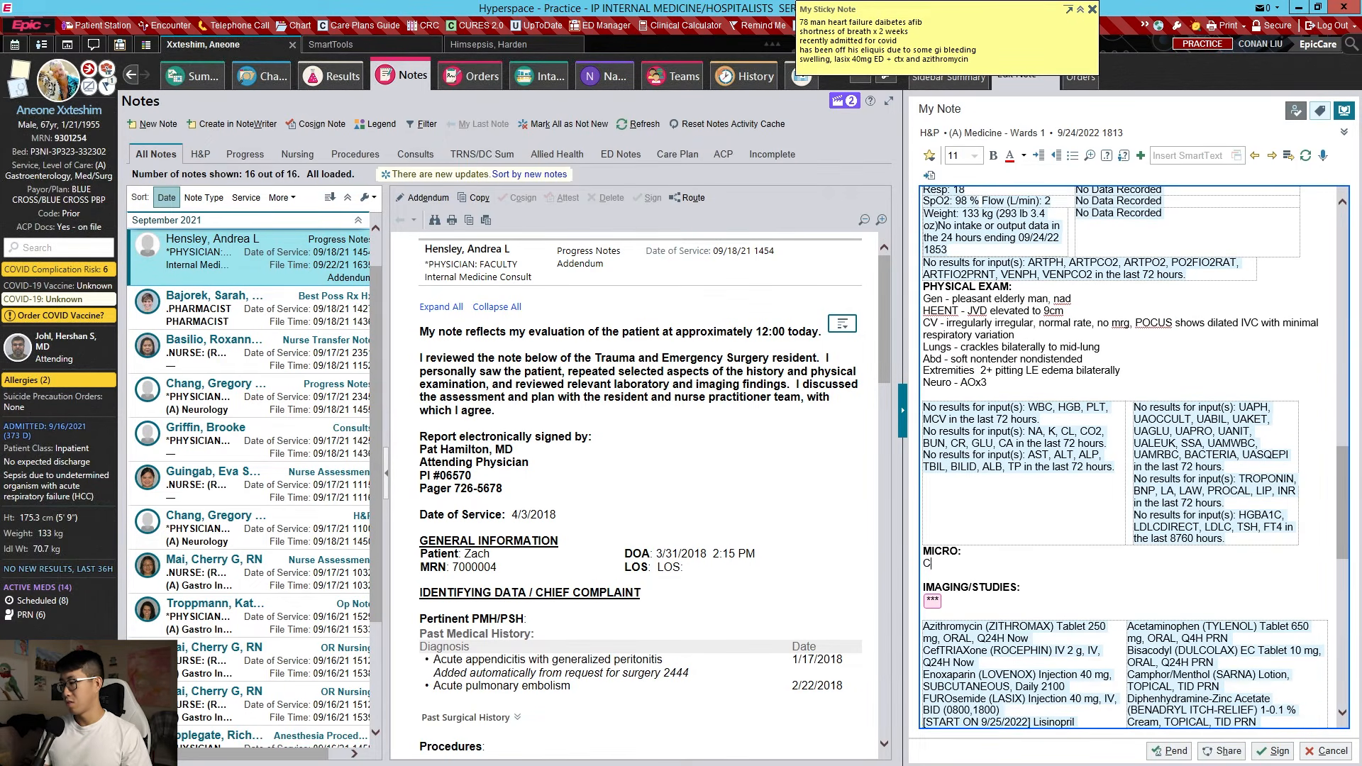
type("/24 COVID - negative")
scroll(1052, 549, "down", 1)
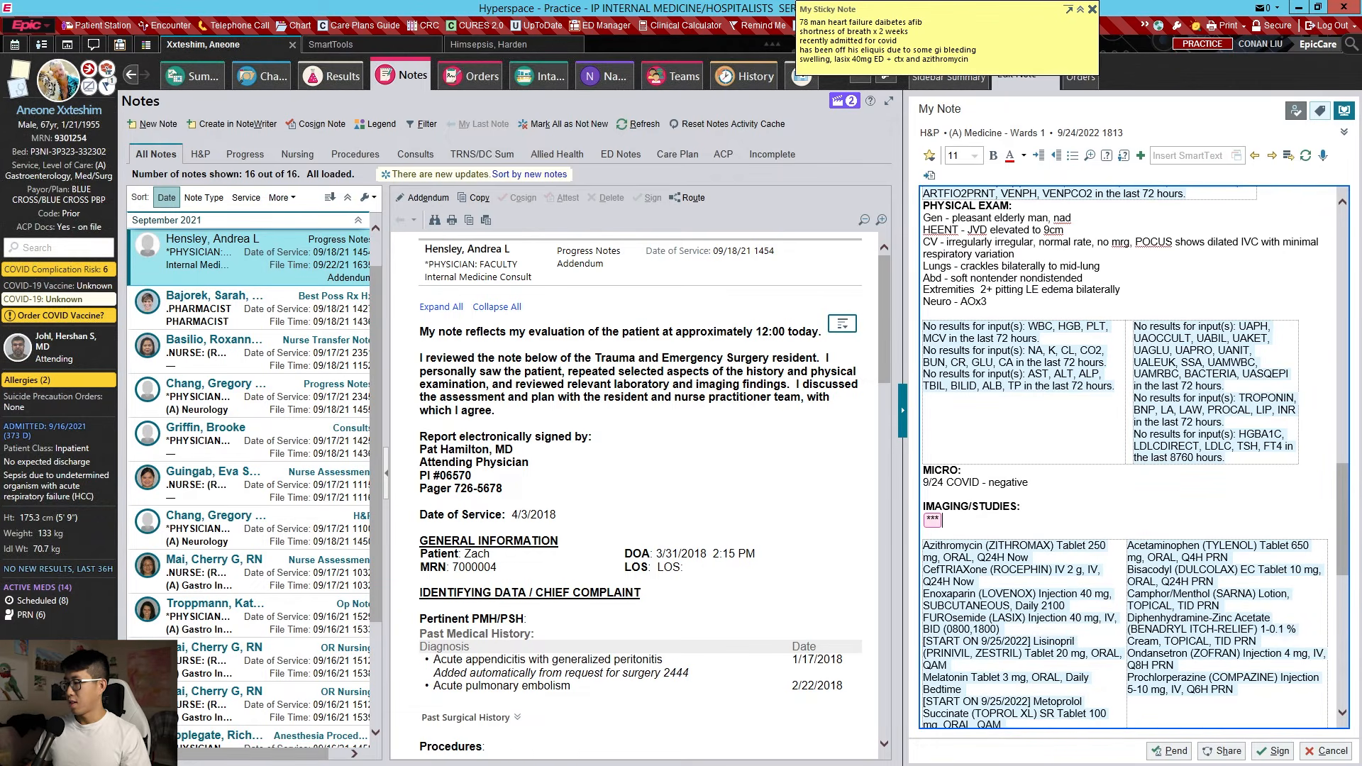
key("F2")
scroll(1041, 357, "up", 6)
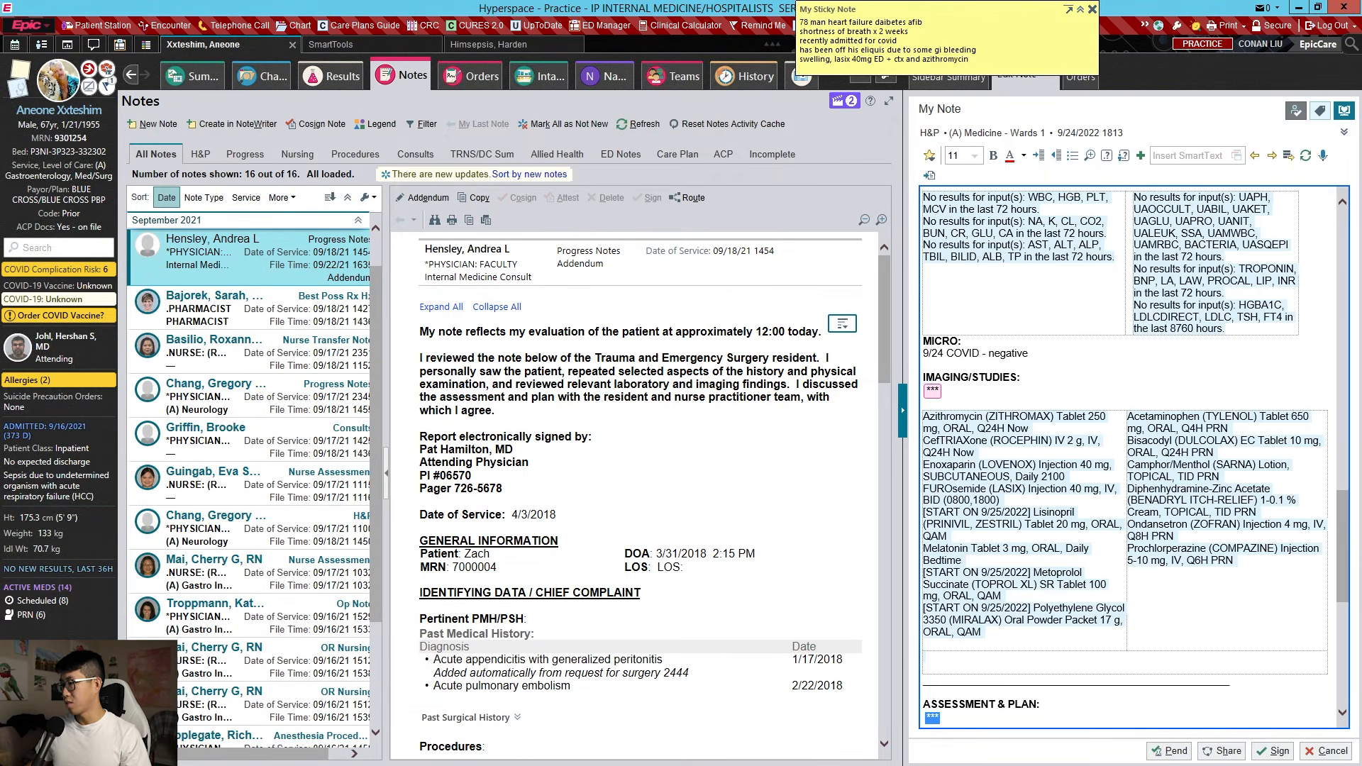
Add the 9/24 CXR impression of bilateral opacities consistent with pulmonary edema, and paste the heart-failure/AKI plan
key("shift+F2")
type("9/24 CXR")
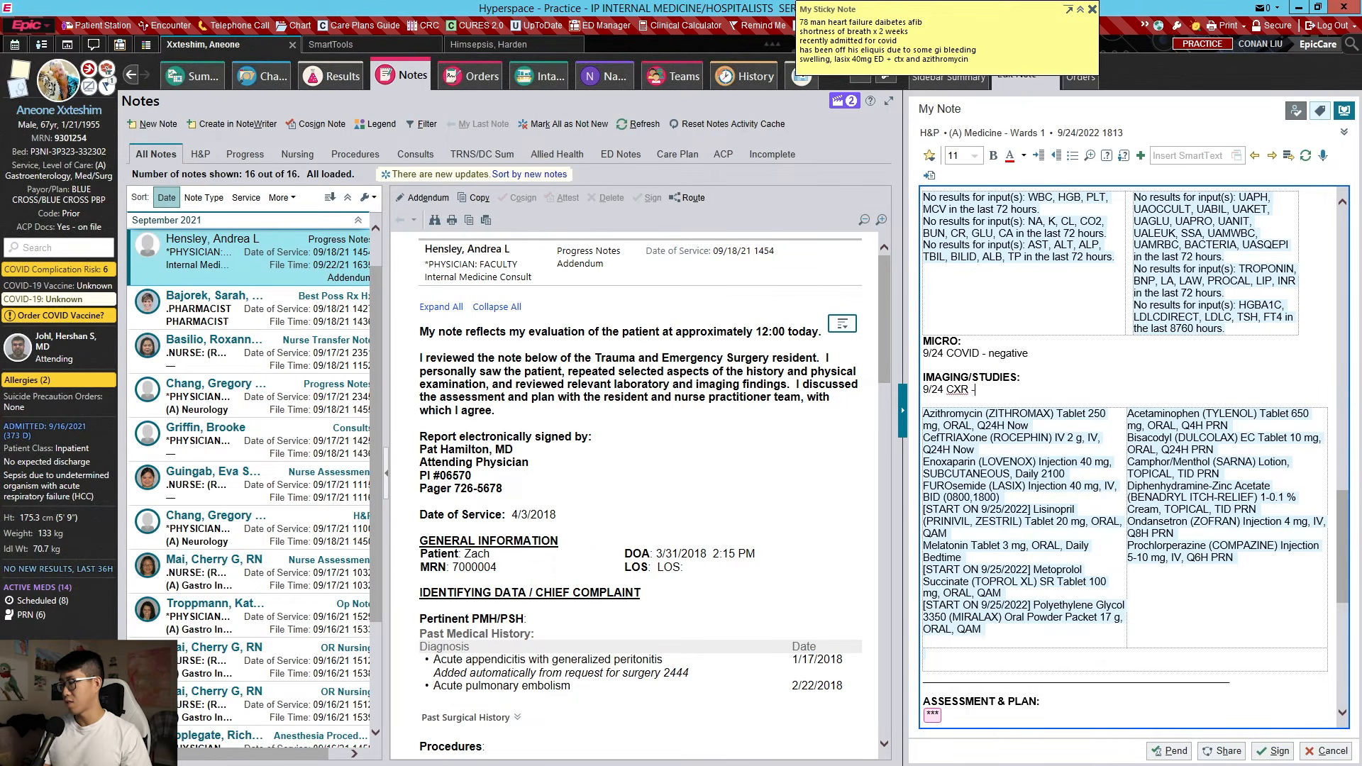
type(" -")
key("BackSpace")
key("BackSpace")
key("Return")
left_click(323, 78)
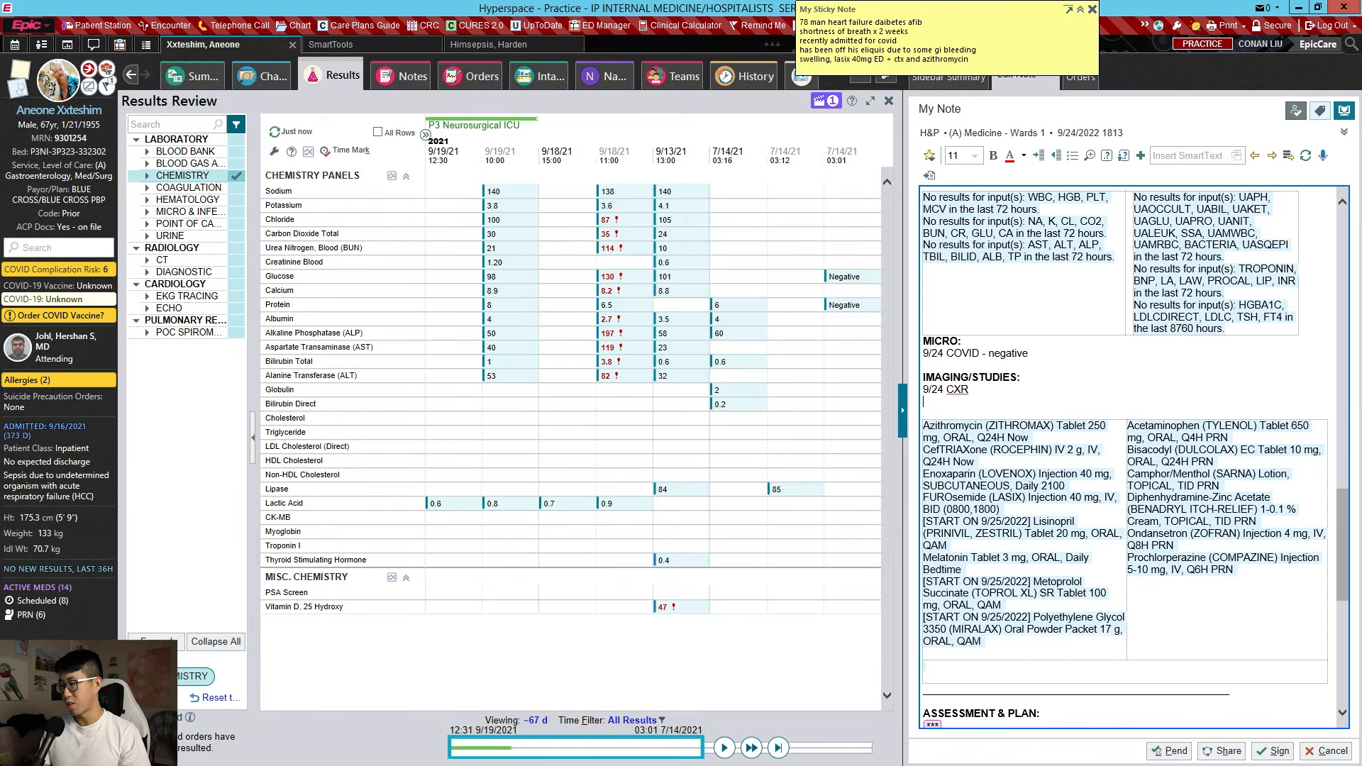
type("IMPRESSION: ")
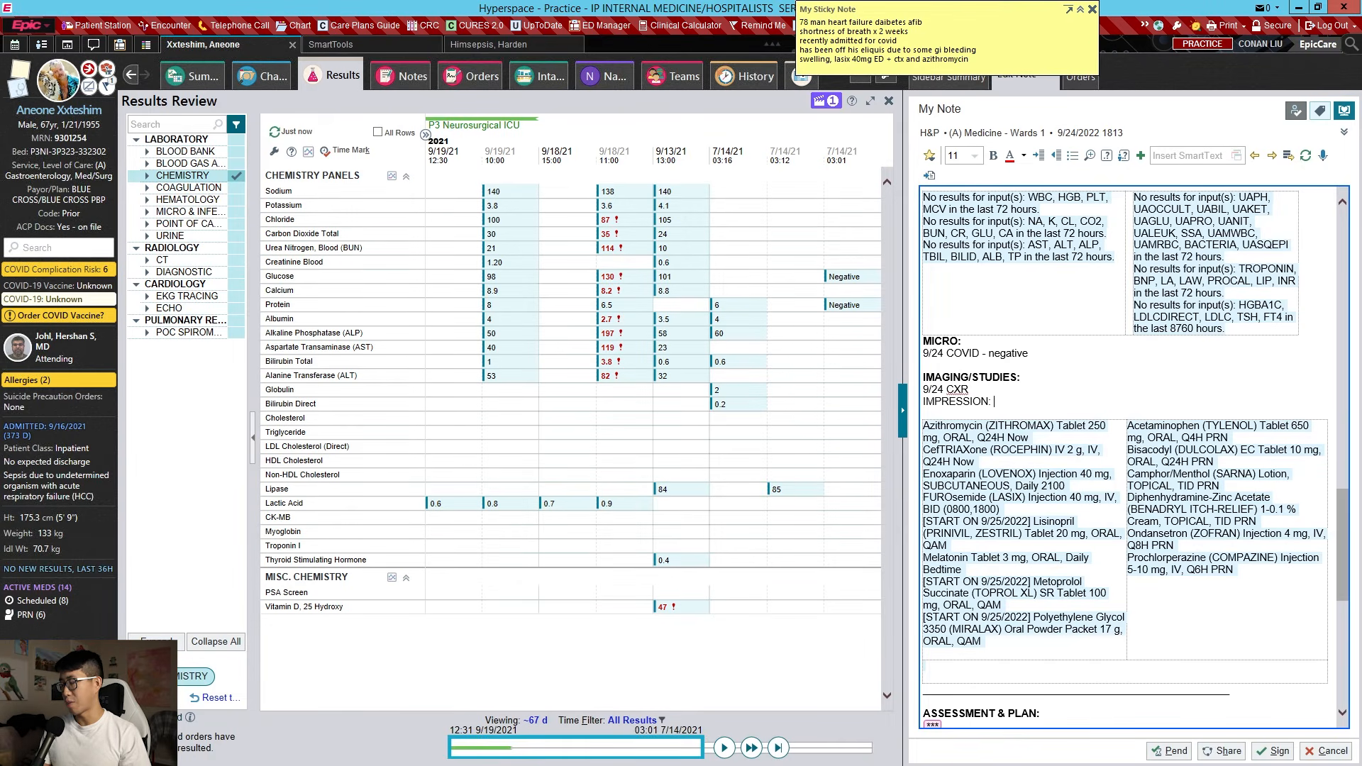
type("bilateral pulmonary opacities ")
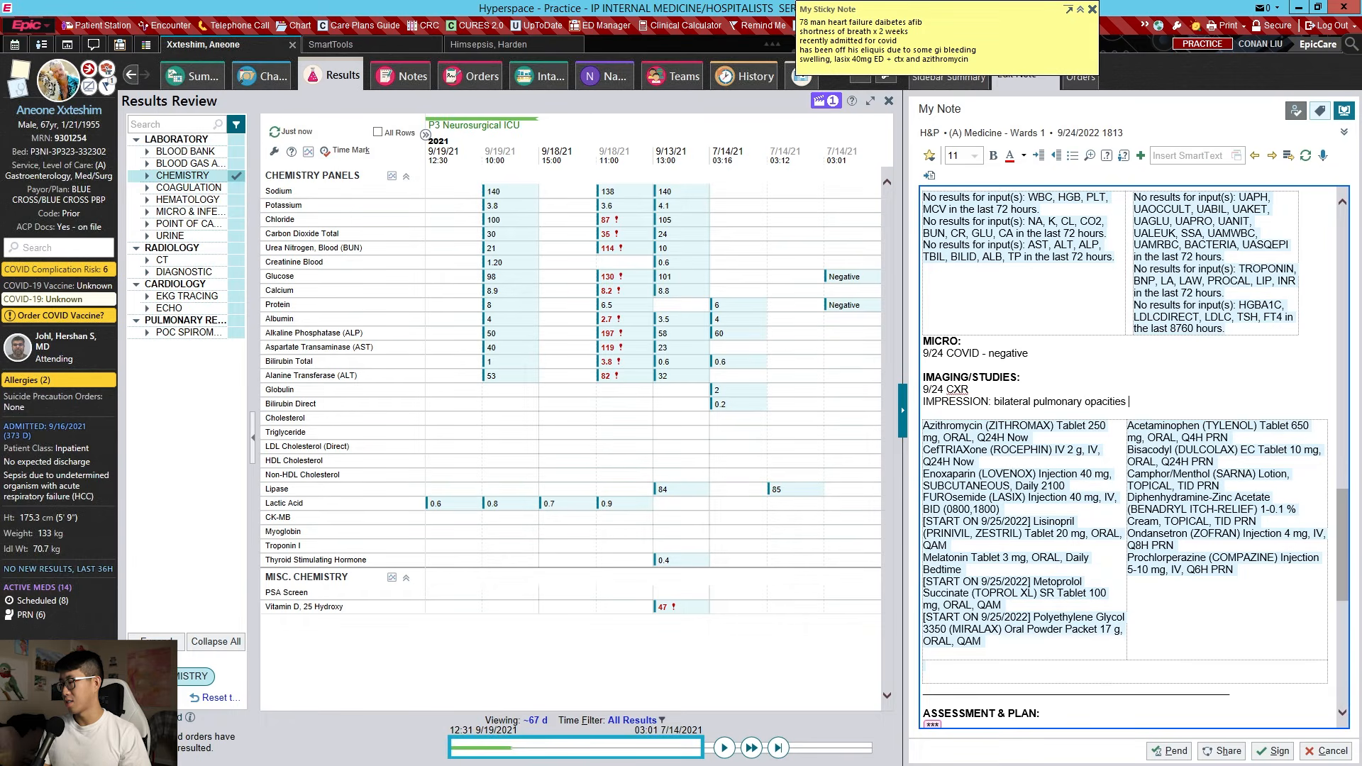
type("consistent with pu")
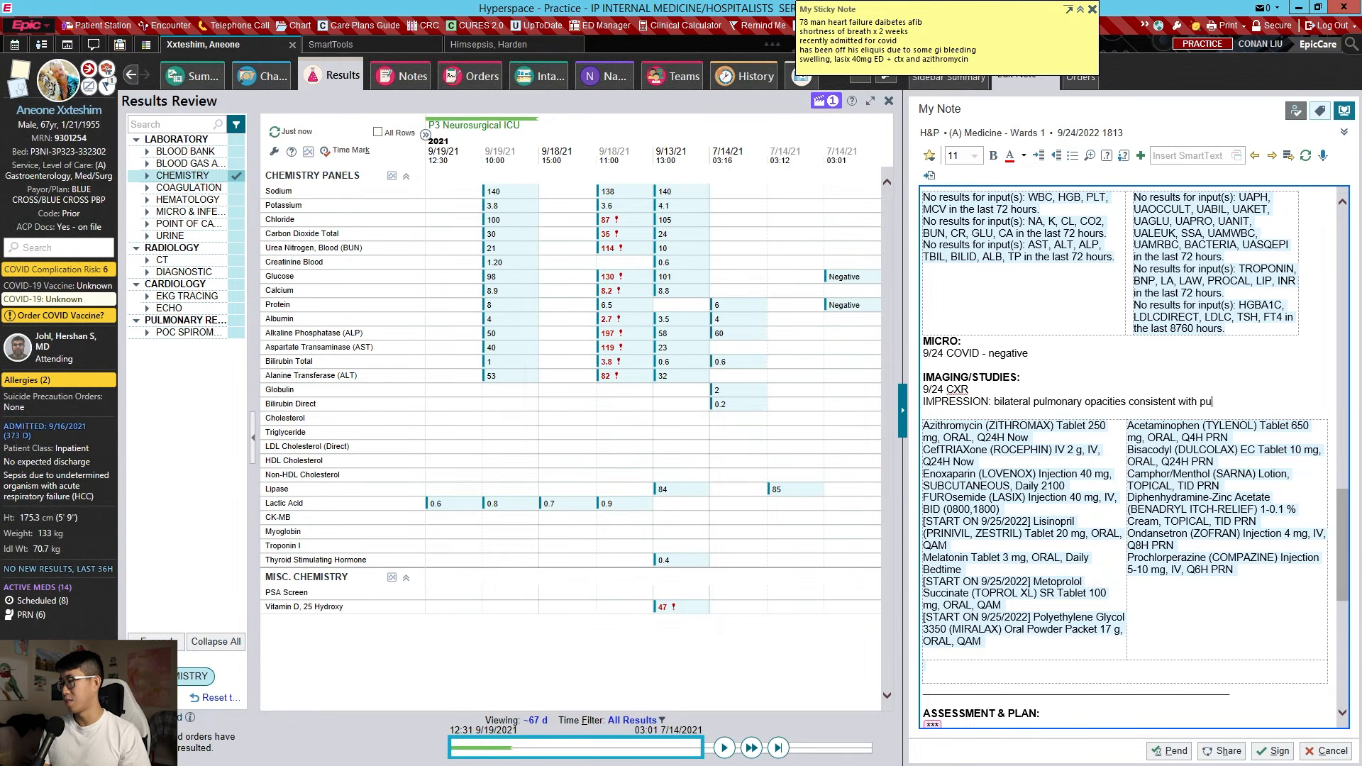
type("lmoanry")
type("ary")
key("BackSpace")
key("BackSpace")
type("nary edema")
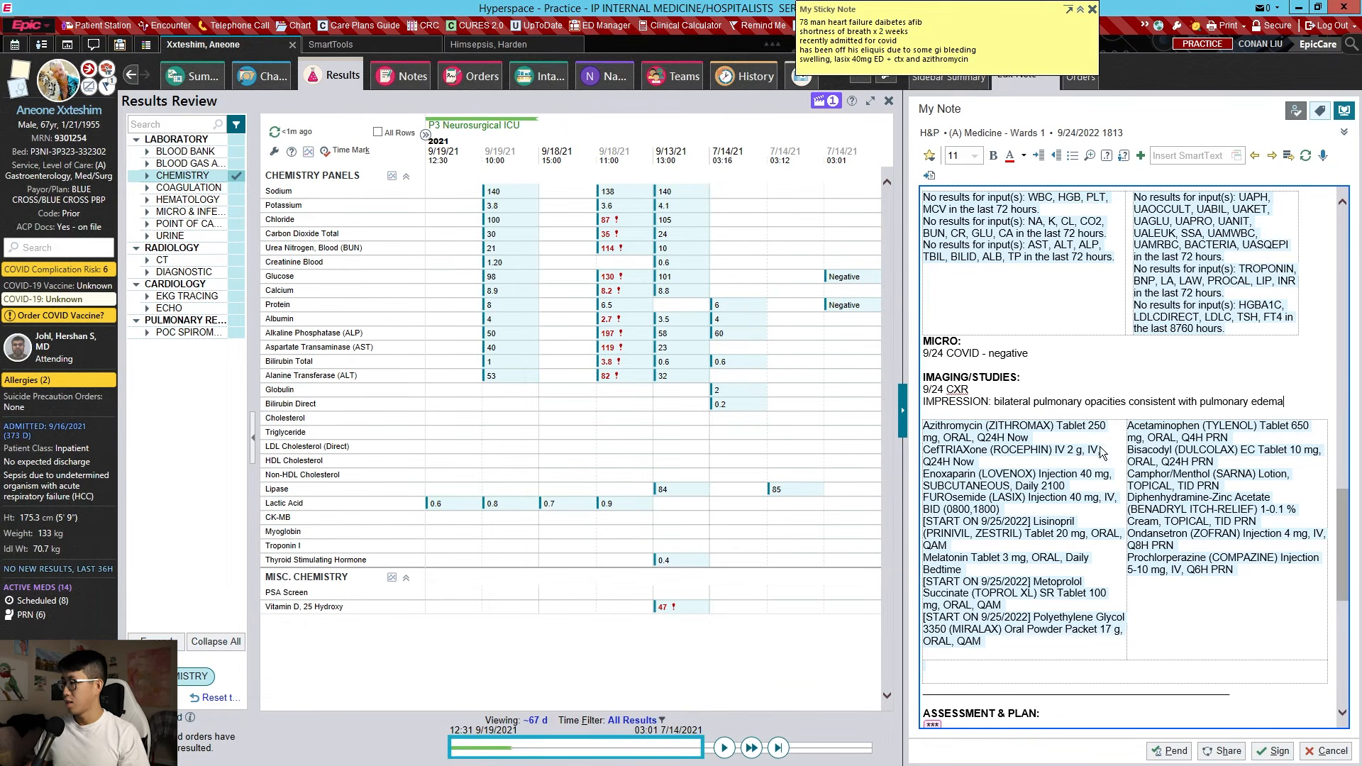
scroll(1101, 451, "down", 5)
type("Acute on chronic systolic heart failure exacerbation (EF 30%) Patient with known history of ischemic systolic heart failure presented with bilateral LE edema, shortness of breath x 2 weeks. BNP 2500, CXR with bilateral pulmonary opacities, dry weight 180 but 200 lbs on admission. Possible additional component of PNA Workup: - Telemetry - BMP, Mg BID - Lipid panel, A1c - EKG, troponin - Utox, TSH - TTE - Strict I/Os and daily weights Treatment: - Continuous pulse oximetry, titrate O2 to around 90% - Preload reduction: on home PO lasix 40 daily - Afterload reduction: lisinopril 20 - Neurohormonal blockade: metoprolol succinate 100, hold home spironolactone - ICD/CRT: none currently - SGLT2 inhibitor: resume home empagliflozin on discharge - Cardiac rehab referral on discharge - CTX/Azithro (9/26-)  AKI Cr 2.5, baseline Cr 0.9. Likely prerenal")
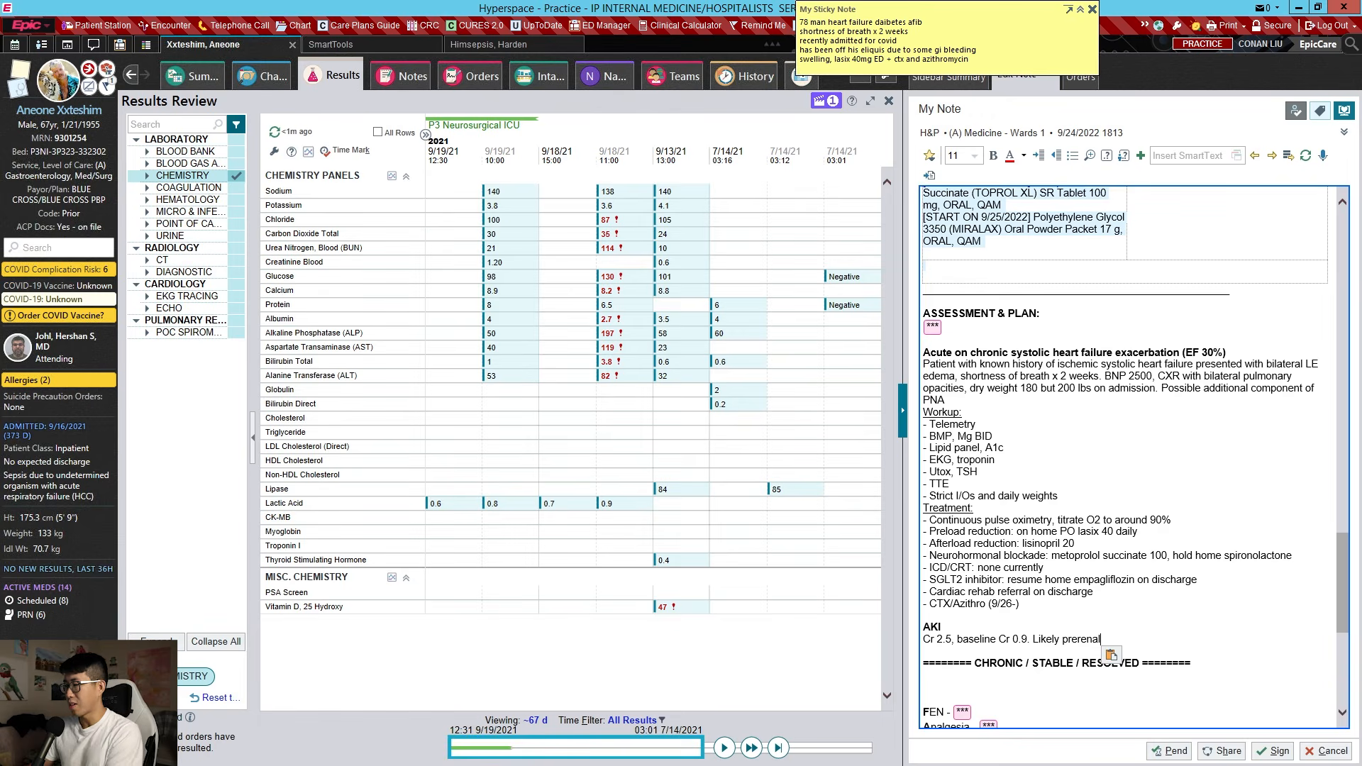
Set the checklist's bowel regimen to miralax
key("Return")
key("Return")
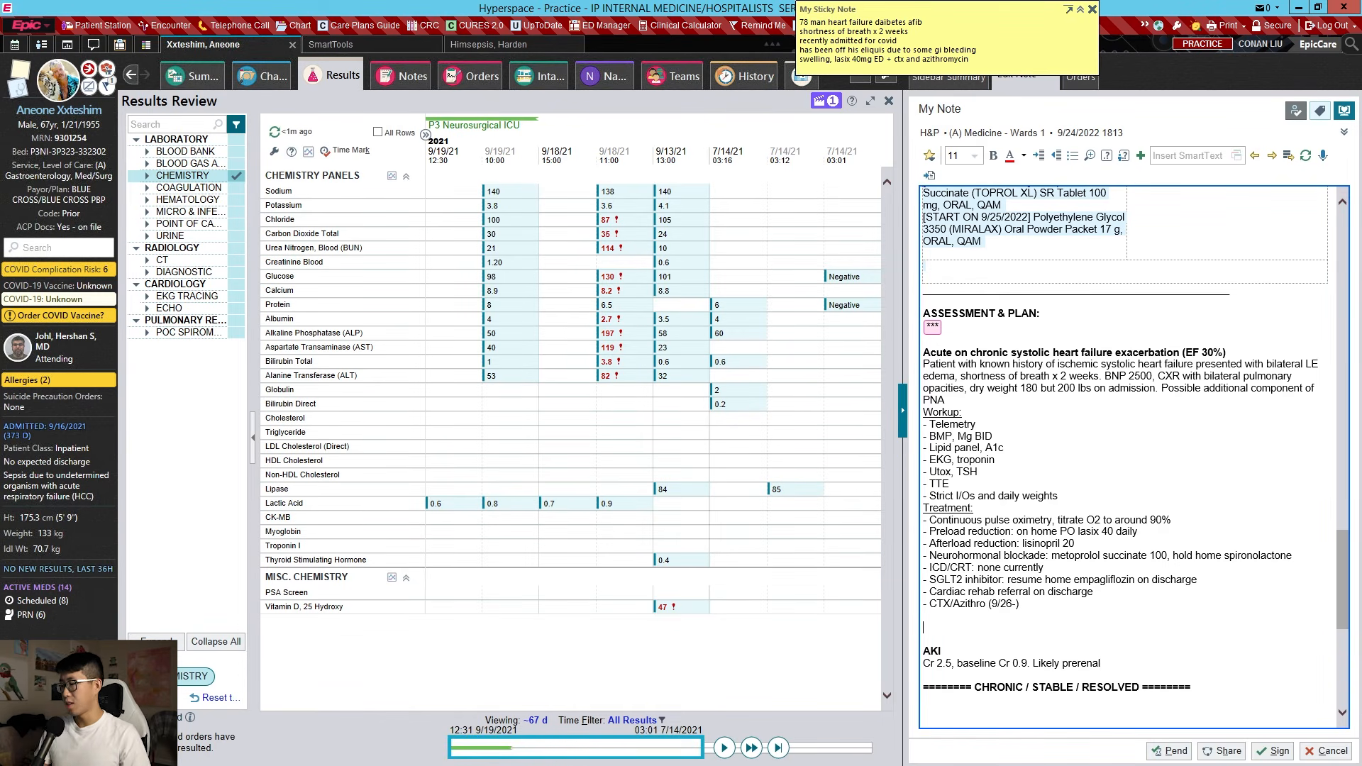
key("BackSpace")
key("BackSpace")
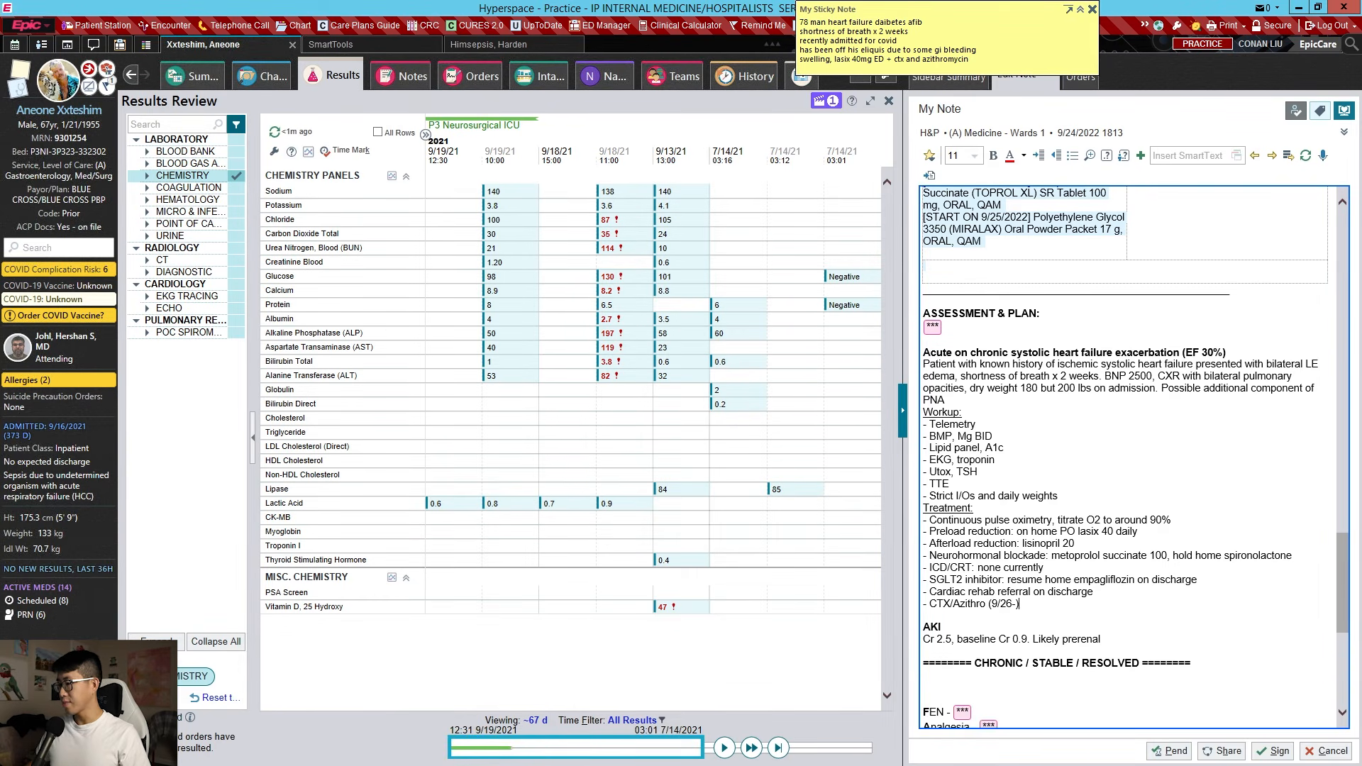
scroll(923, 536, "down", 2)
scroll(923, 535, "down", 2)
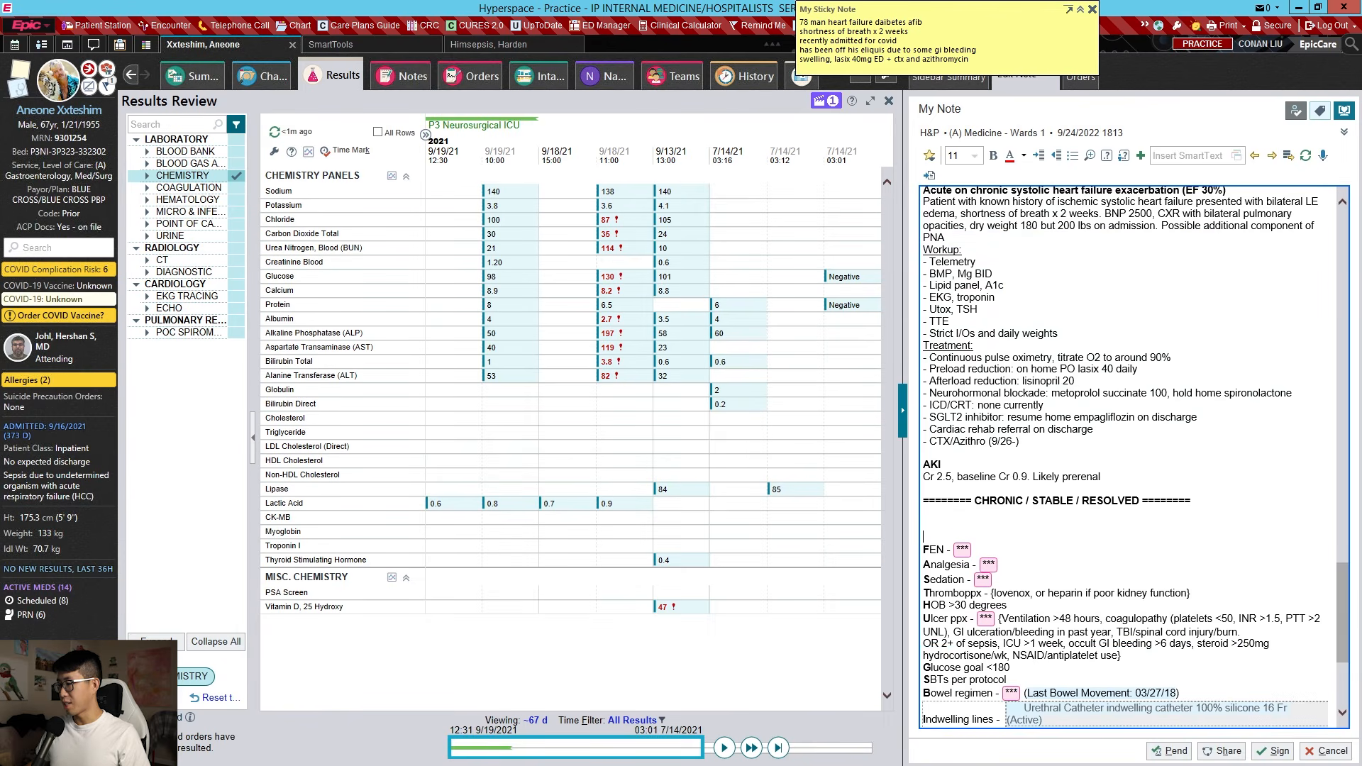
scroll(1135, 454, "down", 4)
left_click(1011, 531)
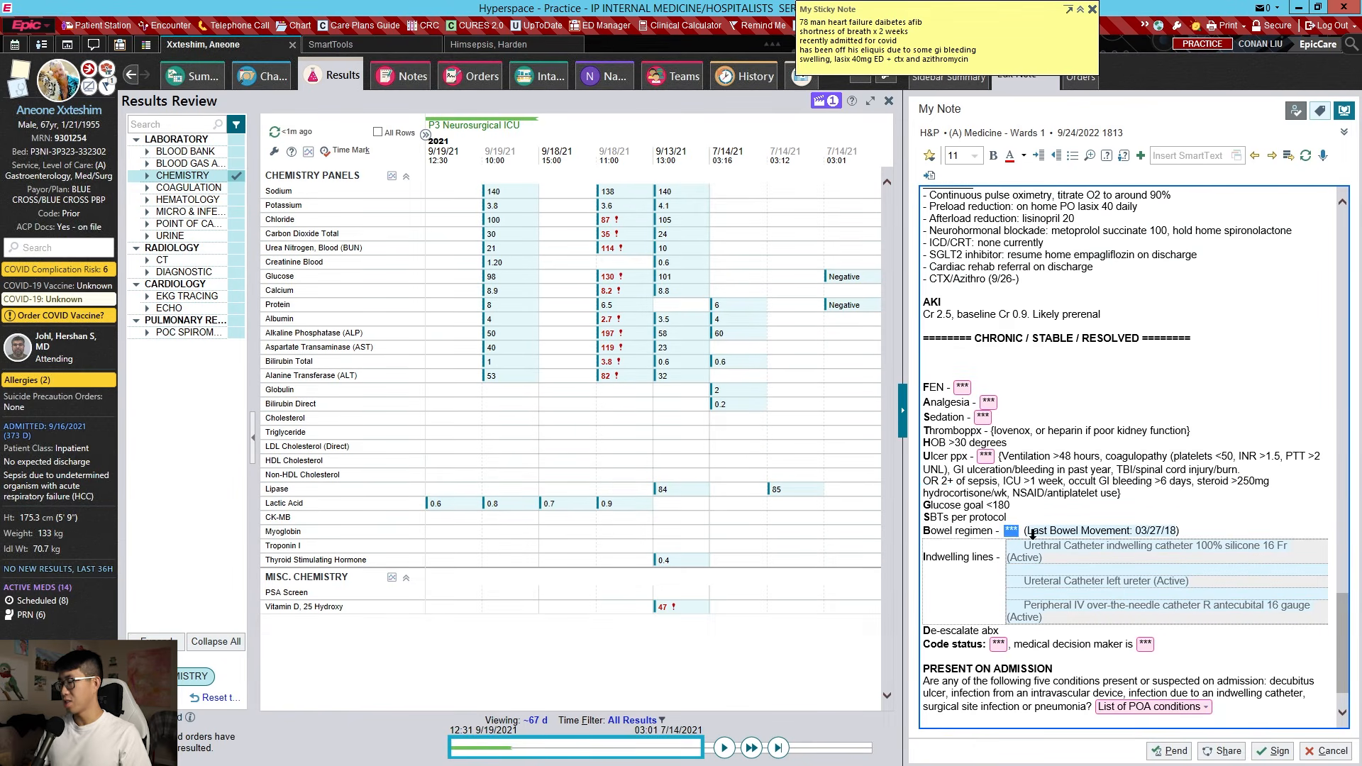
type("miralax")
Set ulcer prophylaxis to none, removing its criteria text, and thromboprophylaxis to lovenox
key("F2")
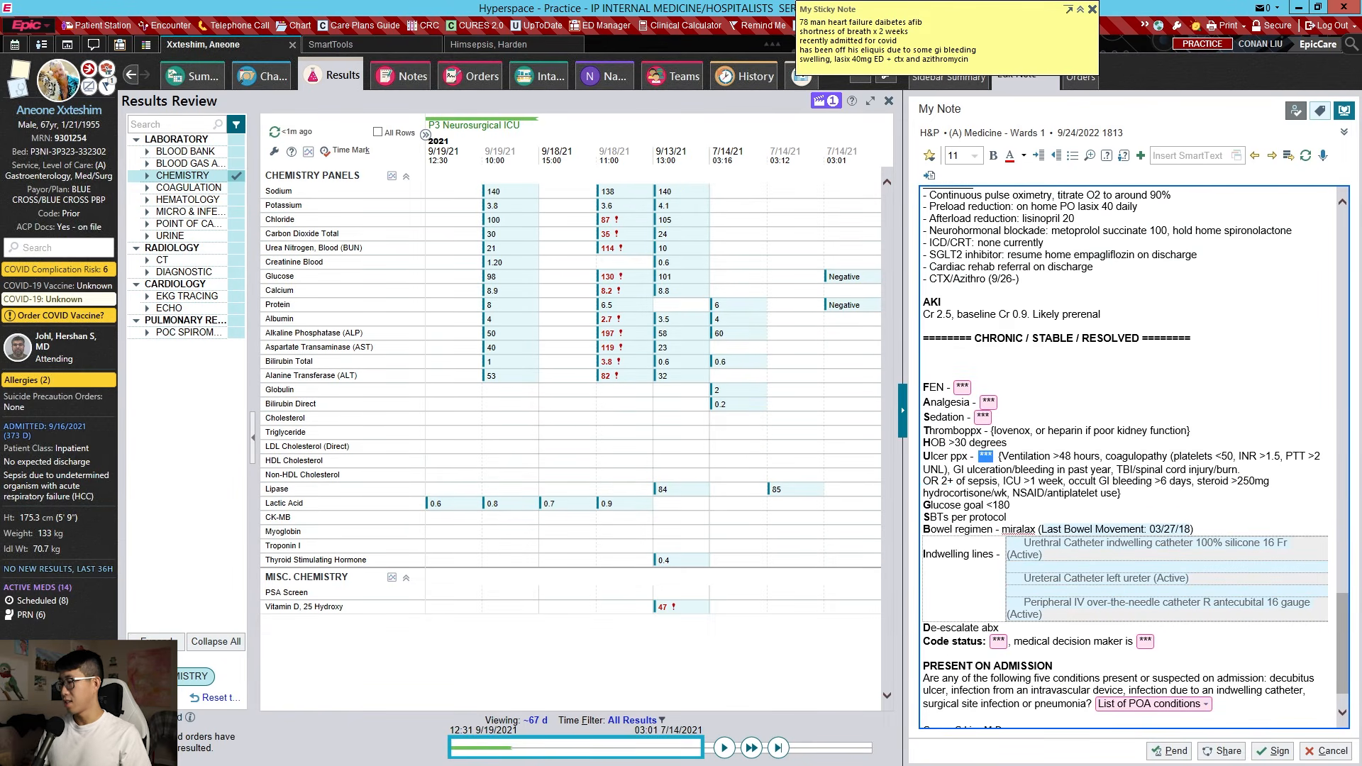
type("none")
key("shift+Down")
key("shift+Down")
key("shift+Down")
key("shift+End")
key("BackSpace")
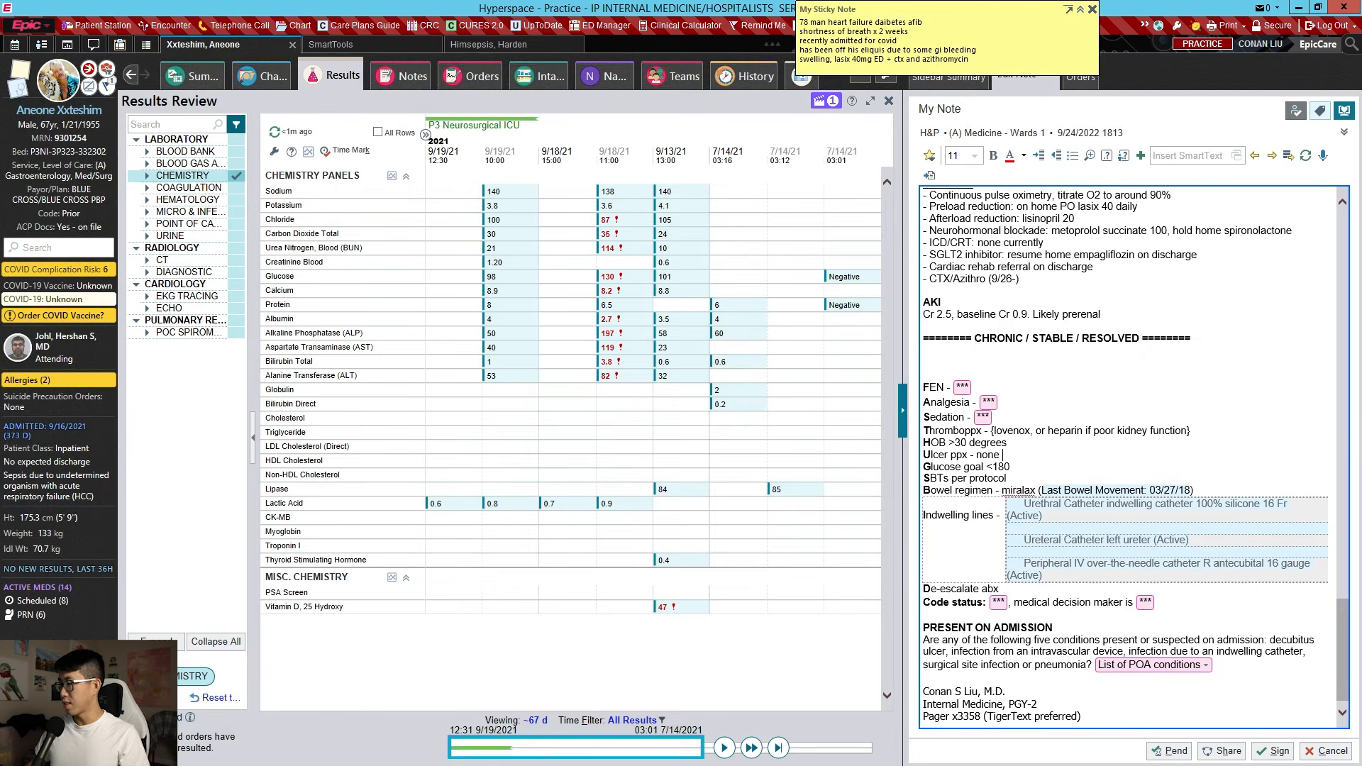
key("F2")
type("lovenox")
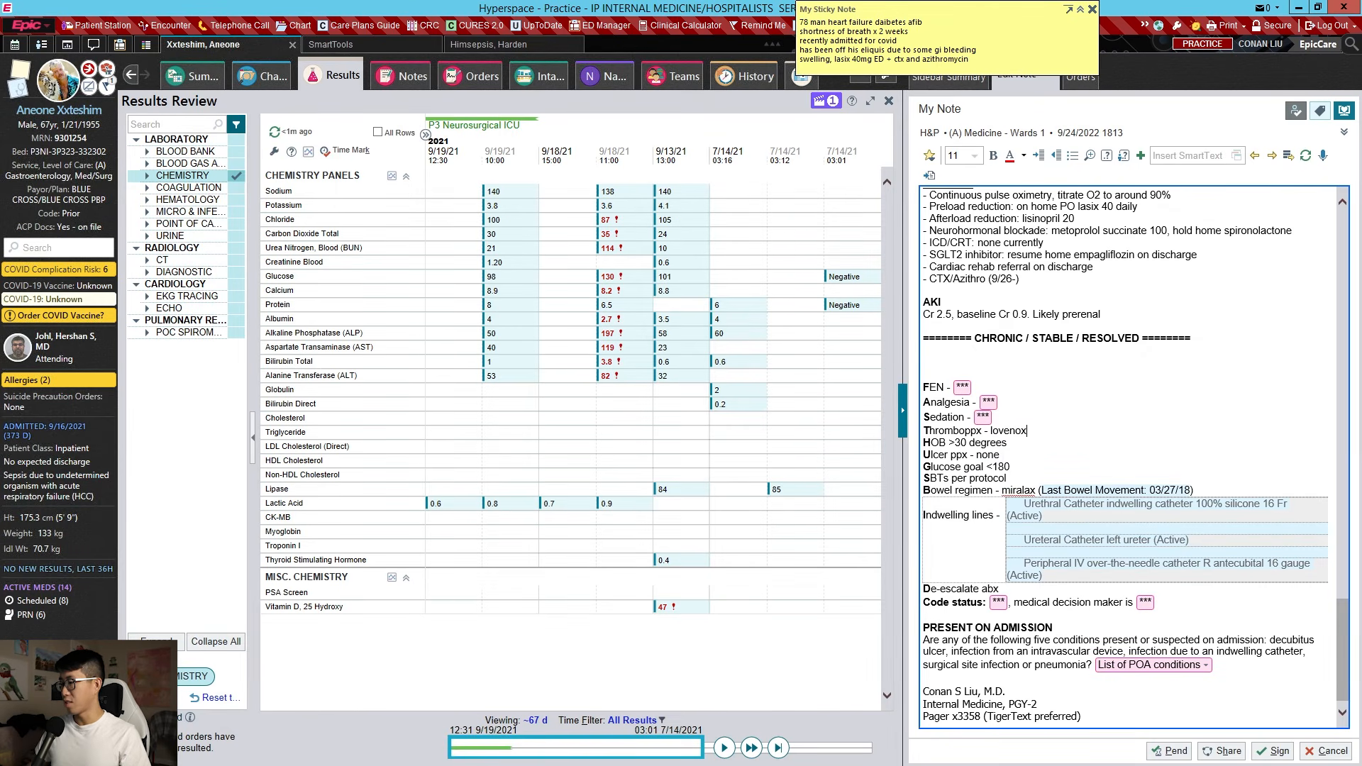
key("F2")
Edit the note signature to show PGY-3 as the training year
left_click(964, 402)
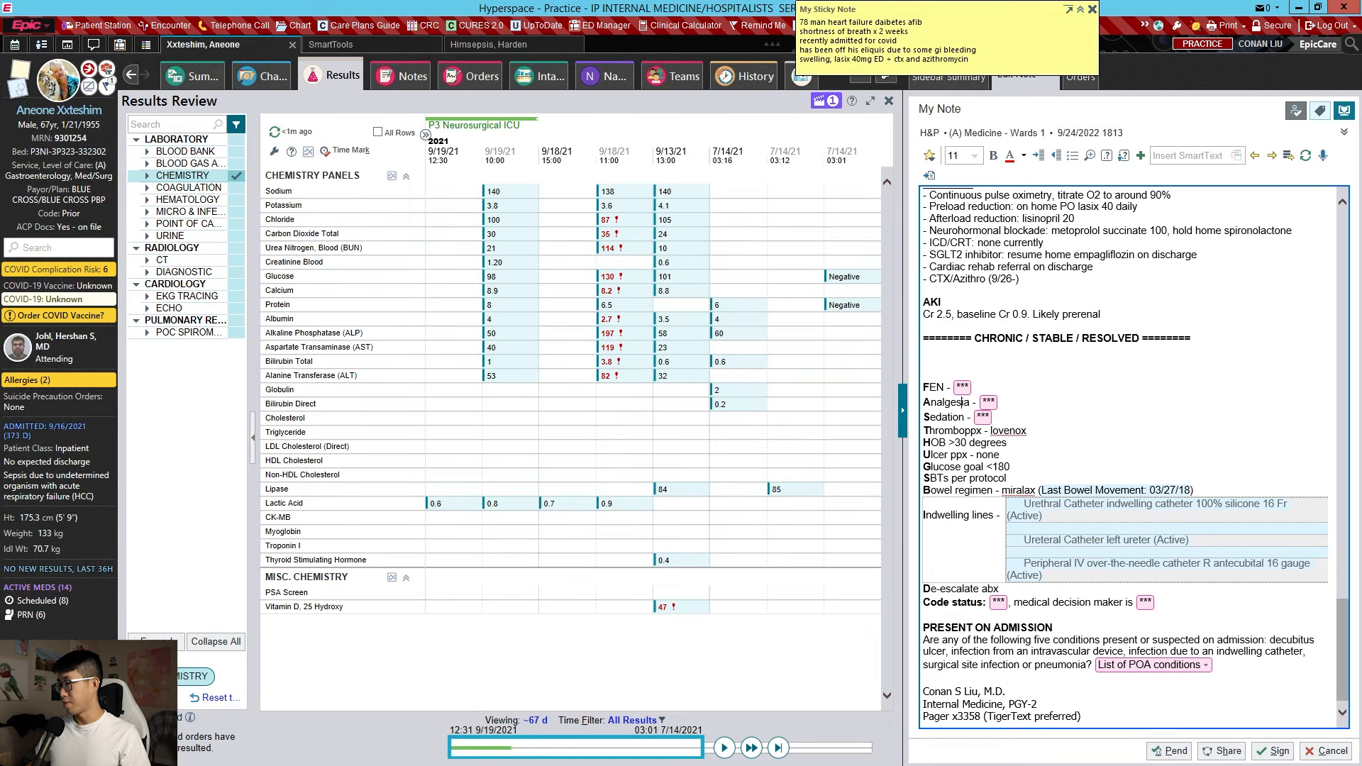
mouse_move(924, 387)
left_mouse_down()
mouse_move(995, 403)
mouse_move(995, 417)
mouse_move(909, 406)
mouse_move(915, 388)
left_mouse_up()
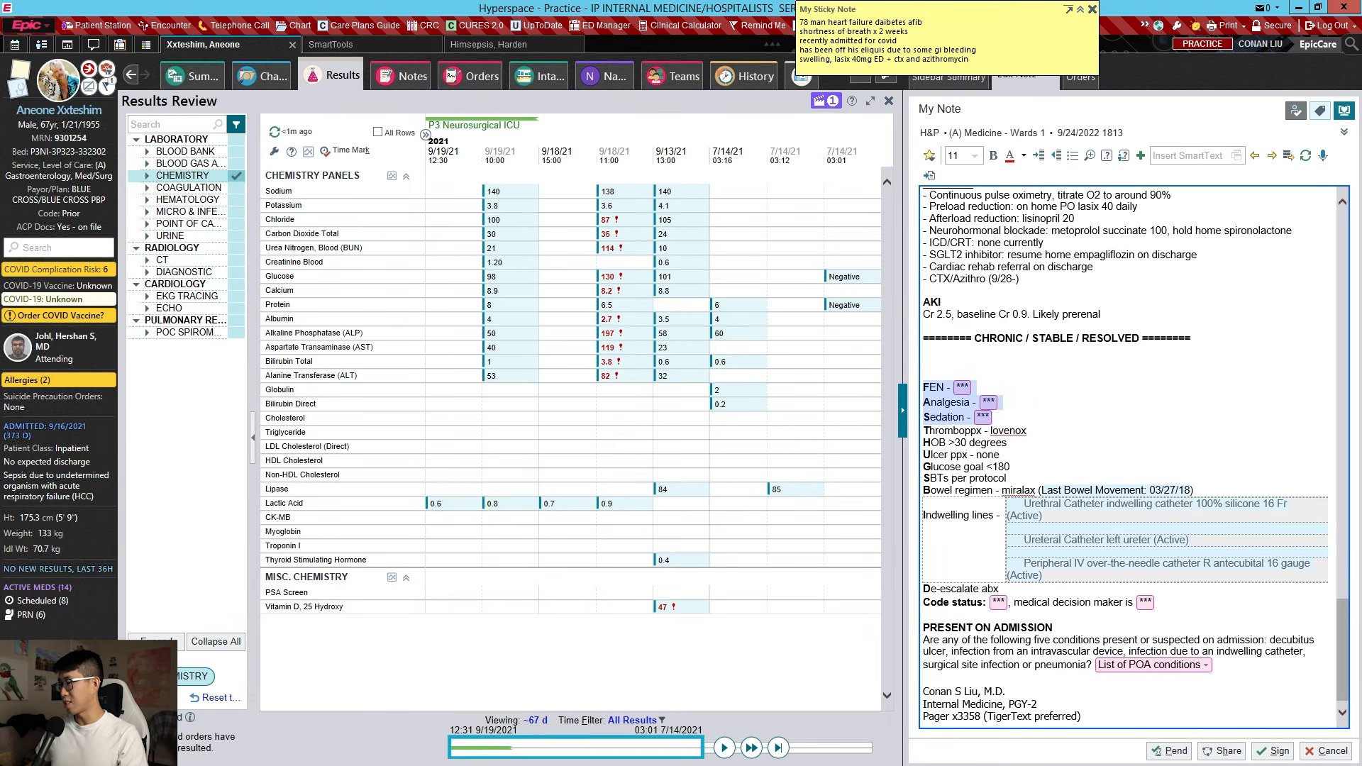
left_click(982, 388)
scroll(982, 387, "down", 1)
left_click(1053, 607)
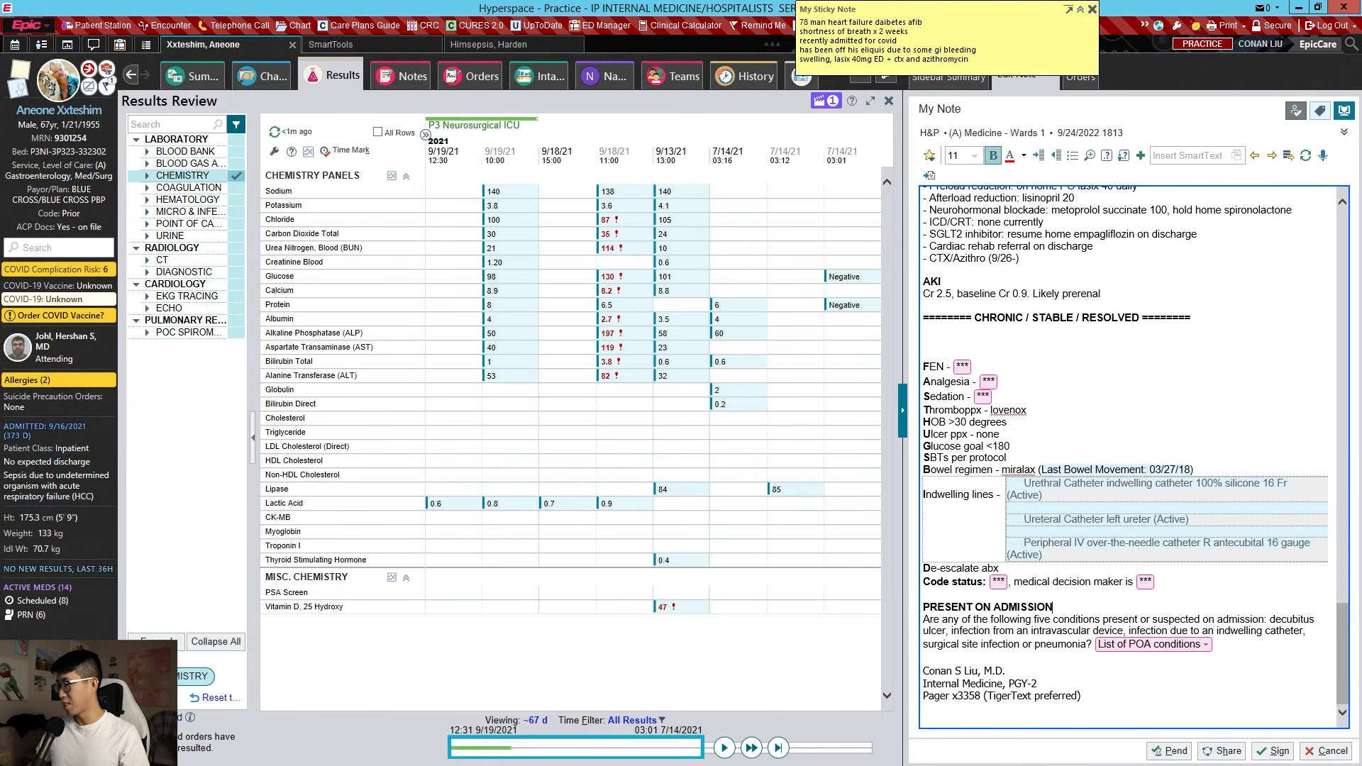
left_click(1037, 684)
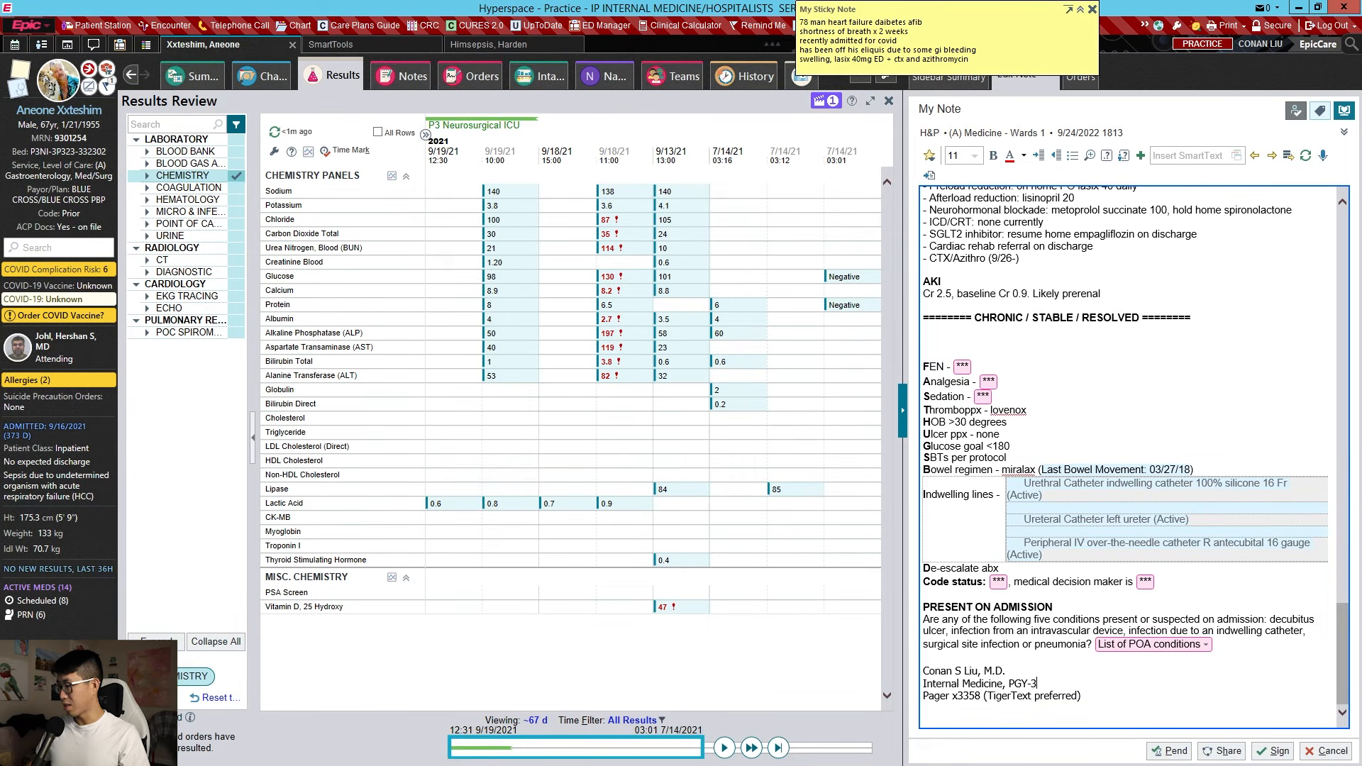
scroll(1008, 717, "up", 7)
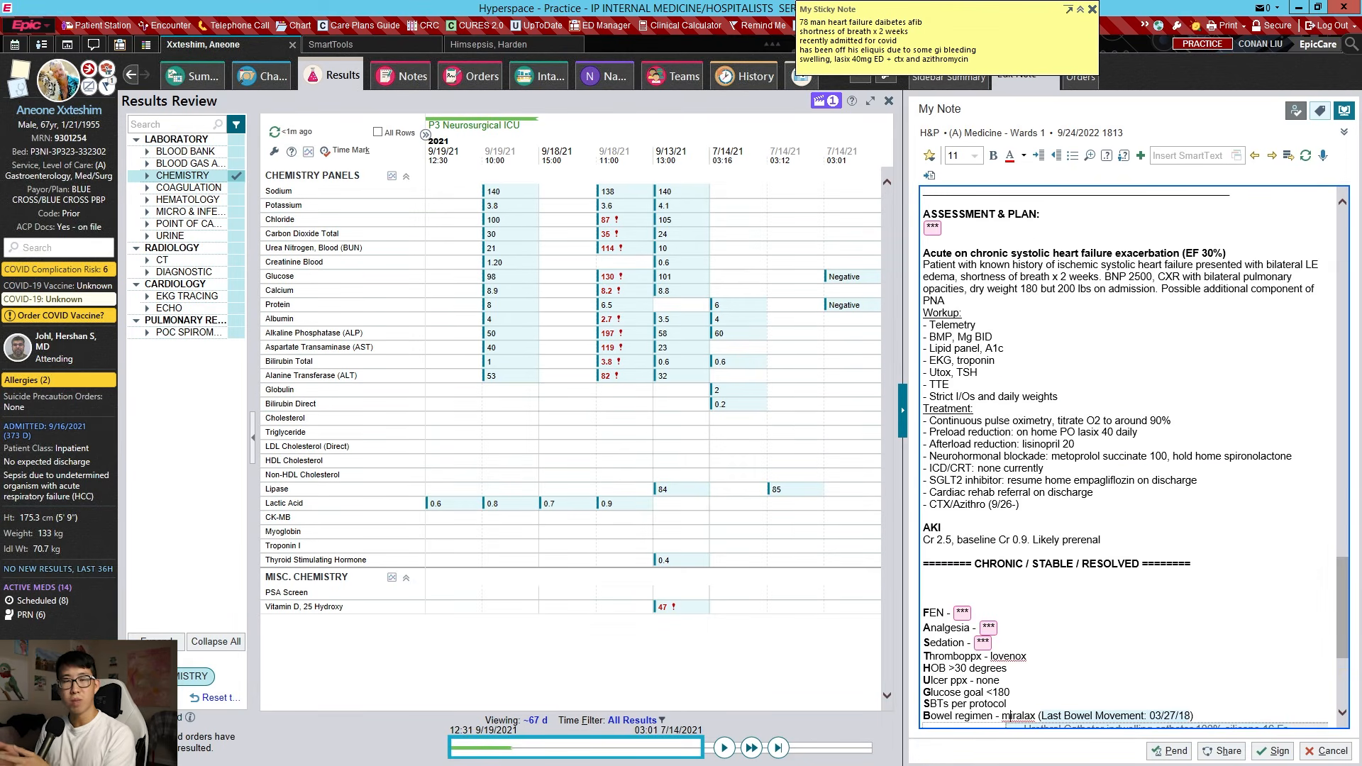